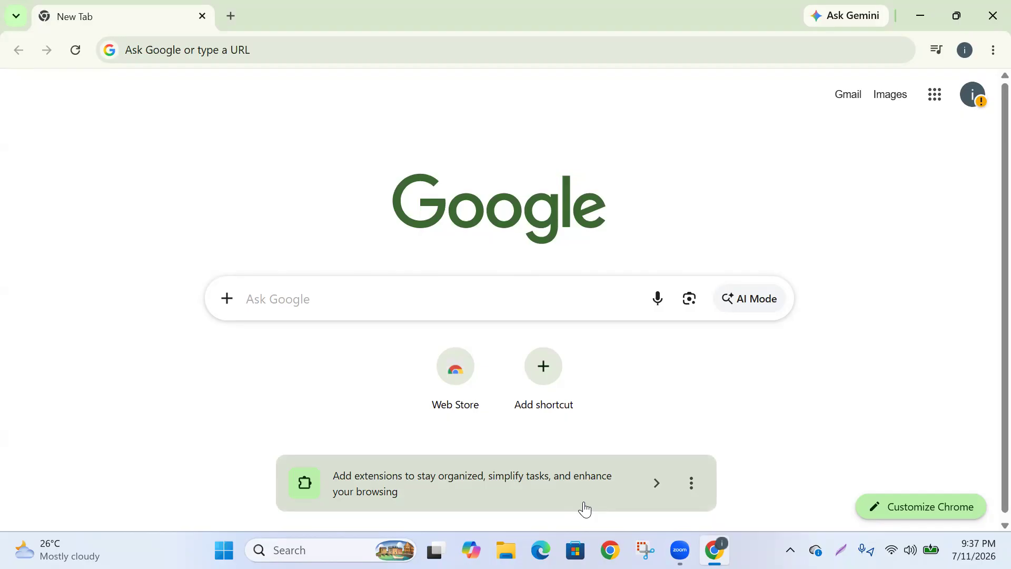
left_click(283, 46)
type("ন")
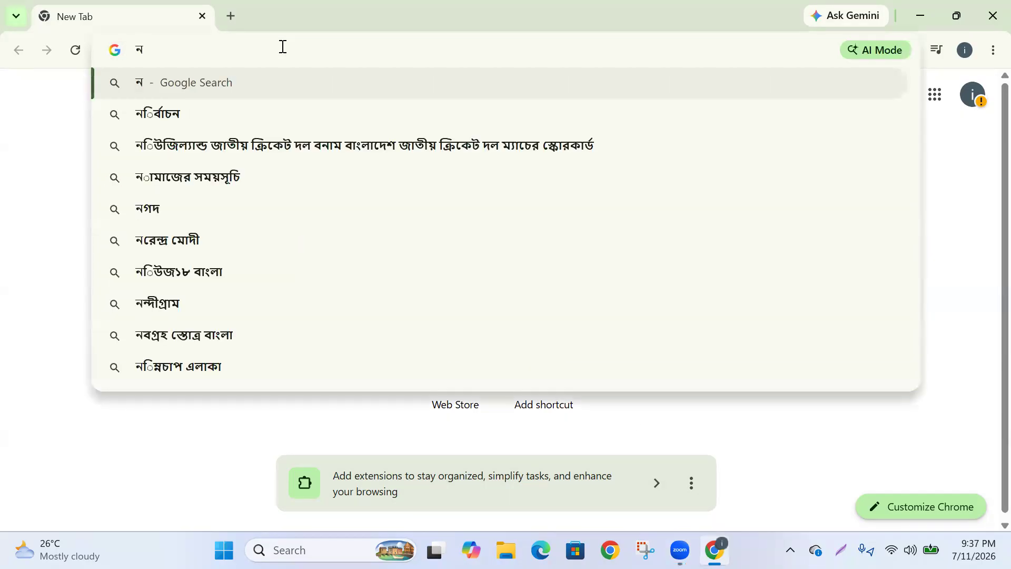
type("দগ্ডপ")
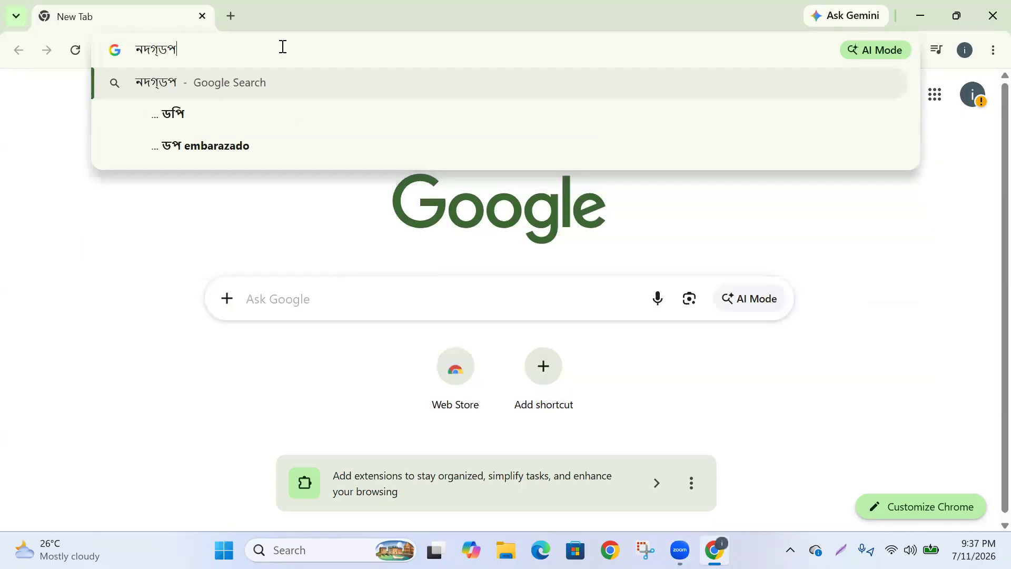
key("BackSpace")
key("BackSpace")
key("BackSpace")
key("BackSpace")
key("BackSpace")
key("BackSpace")
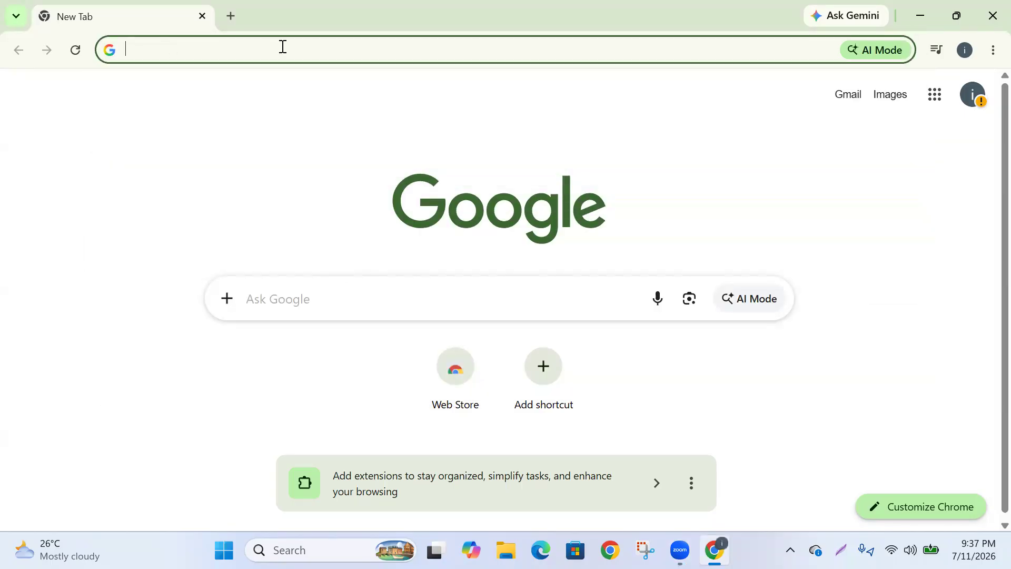
Search the web for "blogger" and open the Blogger site's posts dashboard
type("blogger")
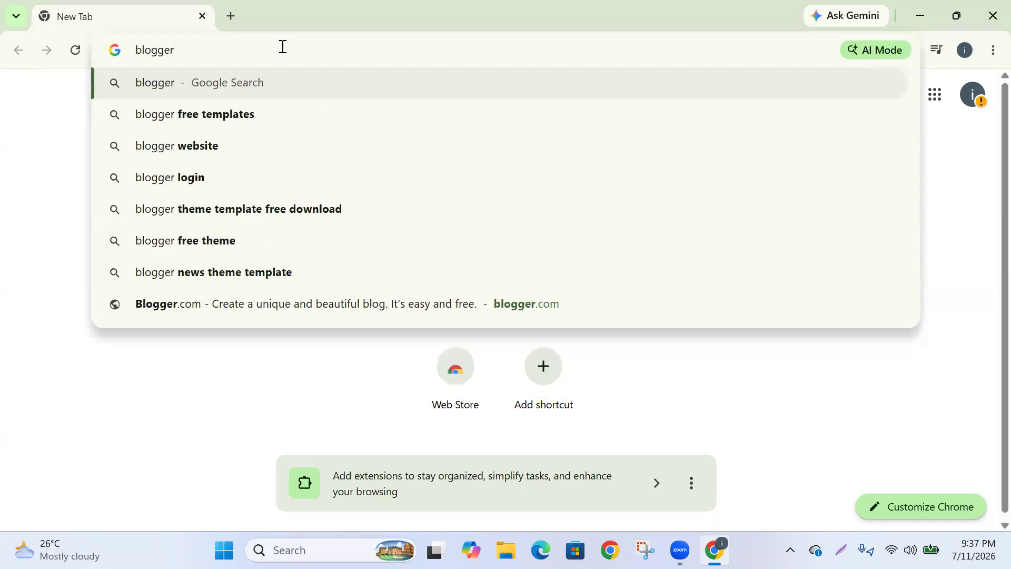
key("Return")
left_click(212, 253)
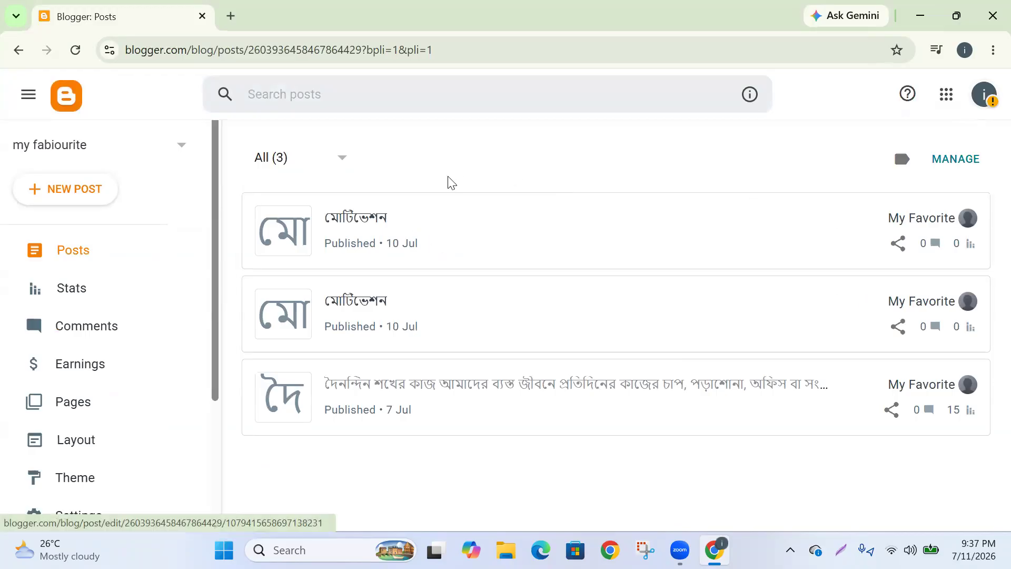
Open the public view of the "my fabiourite" blog and review its home page down to the oldest post
scroll(76, 362, "down", 3)
left_click(84, 427)
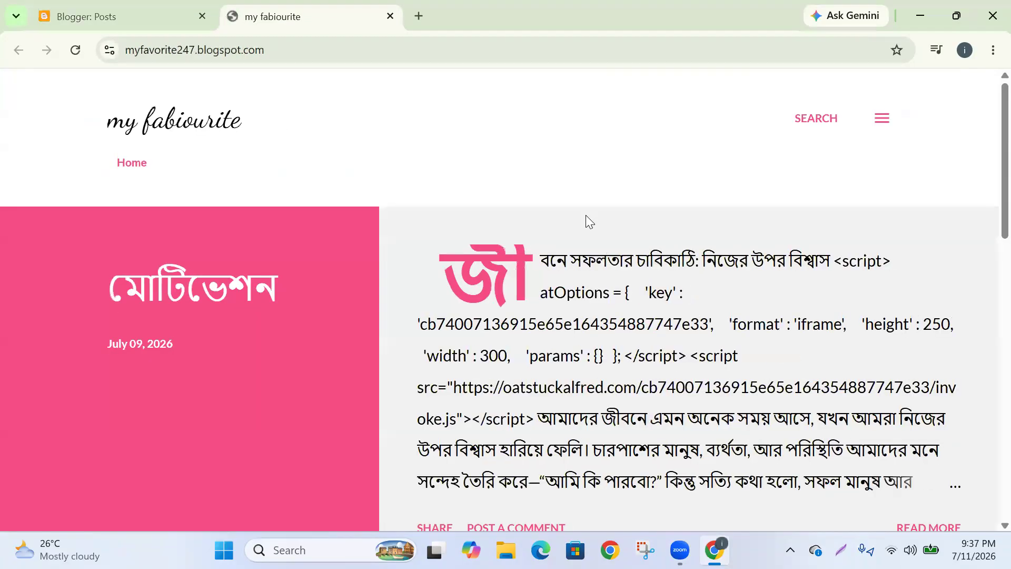
scroll(585, 215, "down", 8)
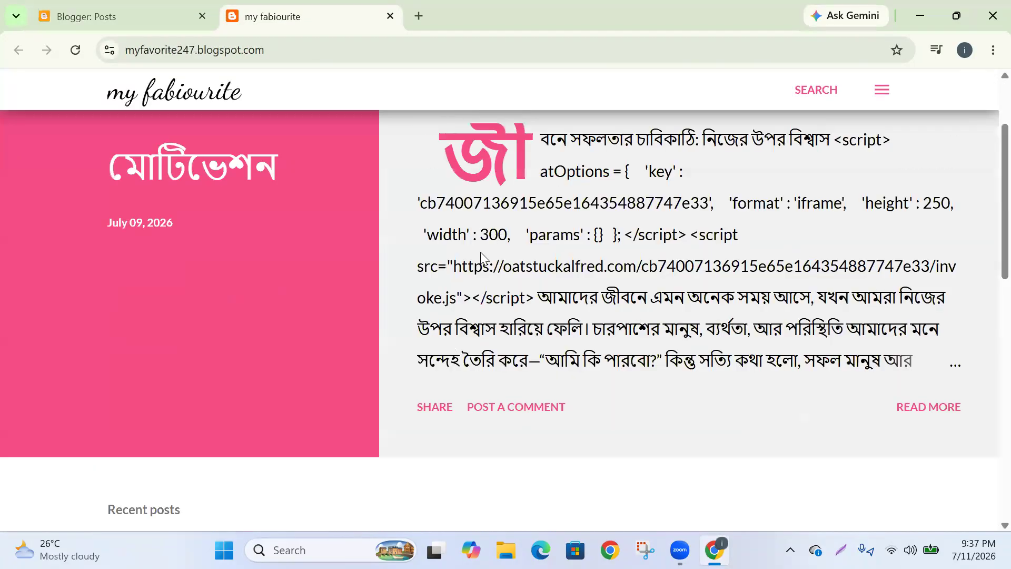
scroll(598, 331, "down", 8)
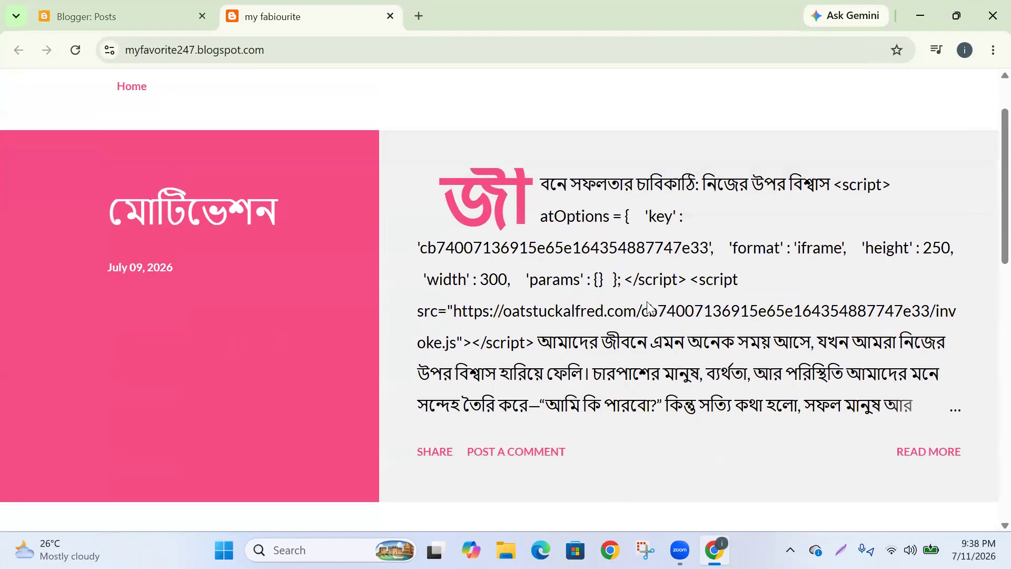
scroll(533, 301, "down", 3)
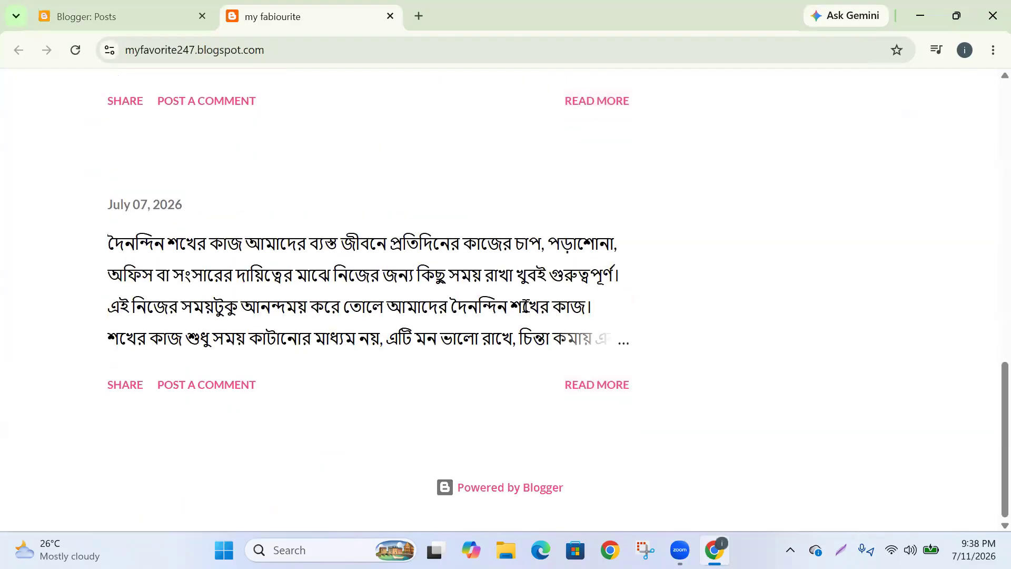
scroll(527, 305, "up", 11)
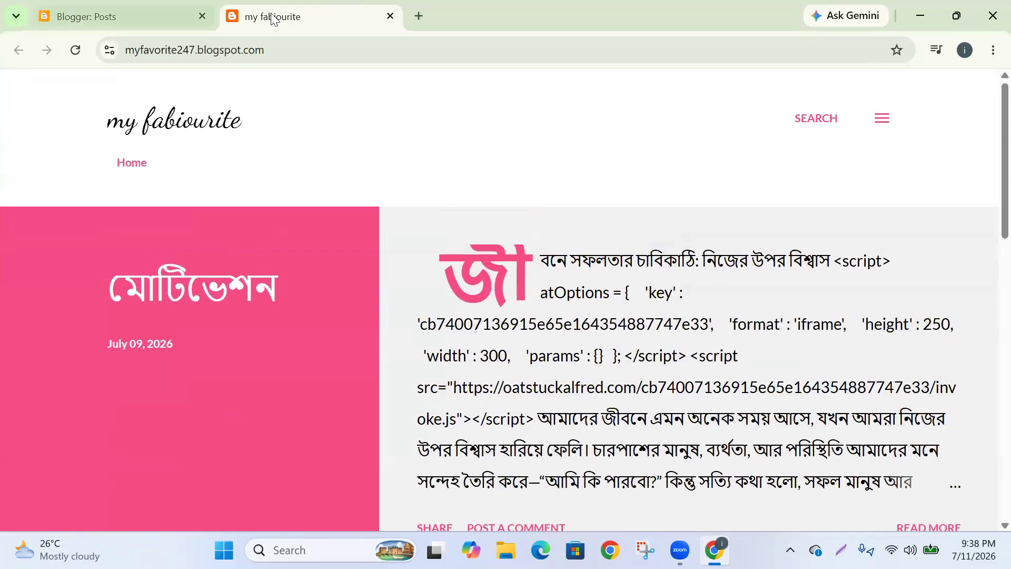
Return to the Blogger dashboard, open the blog's theme settings and look through the gallery of available themes
left_click(143, 12)
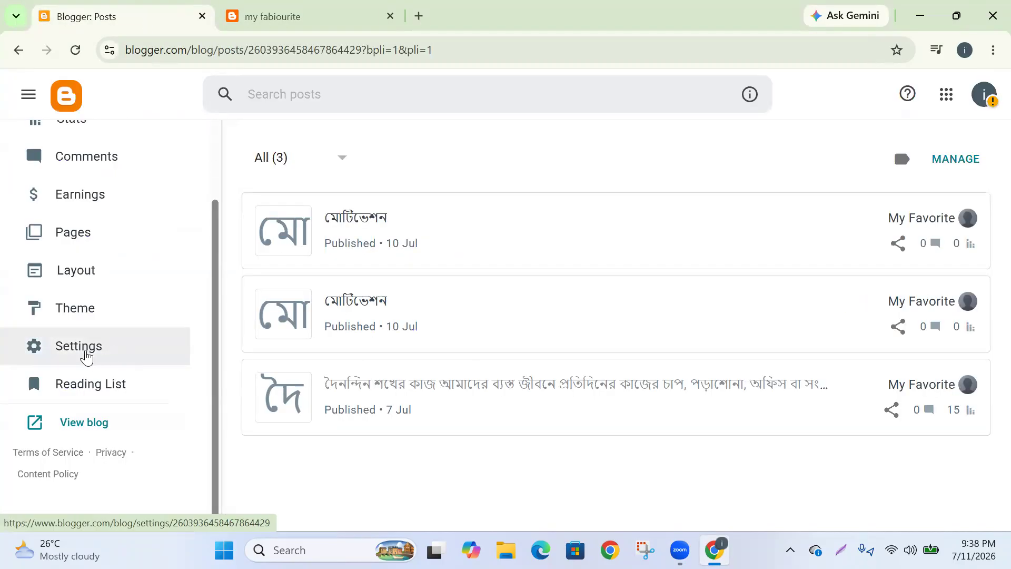
left_click(73, 319)
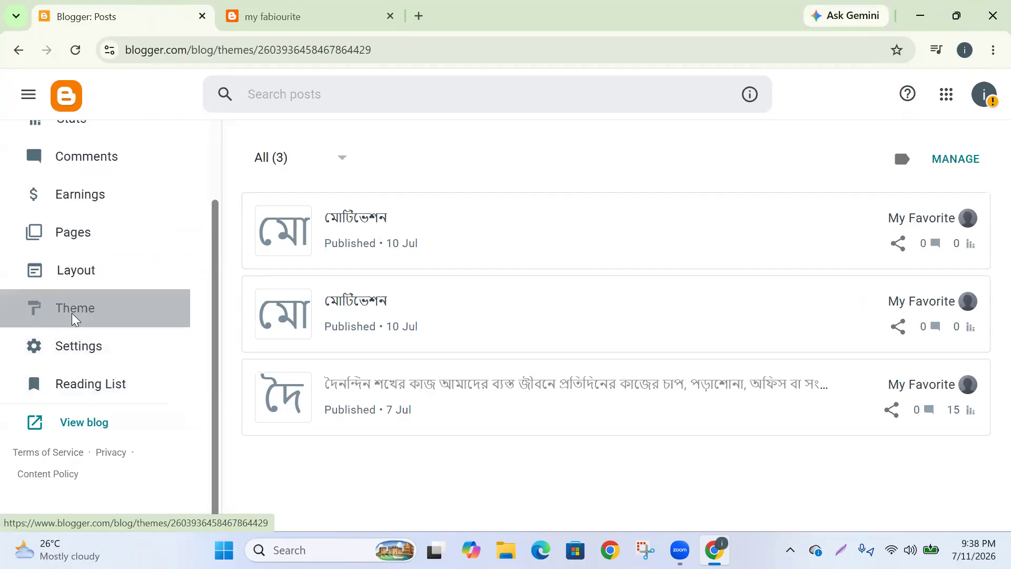
scroll(456, 272, "down", 10)
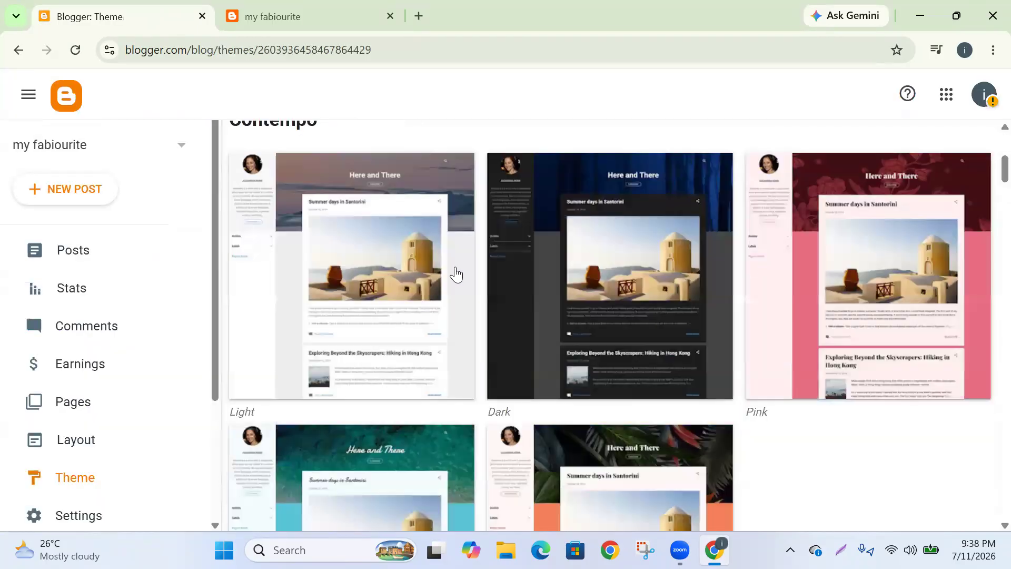
scroll(462, 282, "up", 5)
scroll(462, 284, "up", 6)
scroll(463, 285, "down", 20)
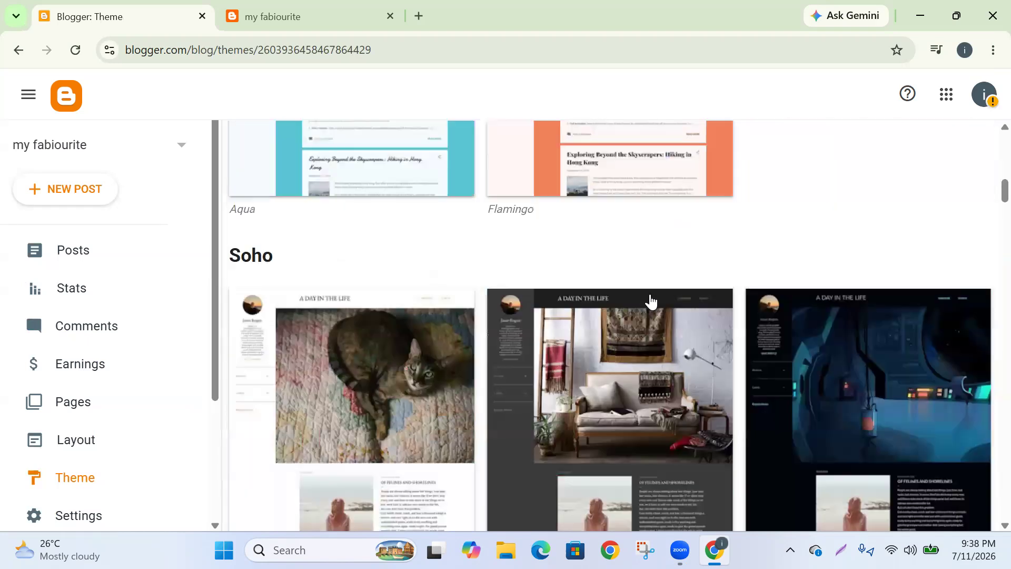
scroll(515, 331, "down", 12)
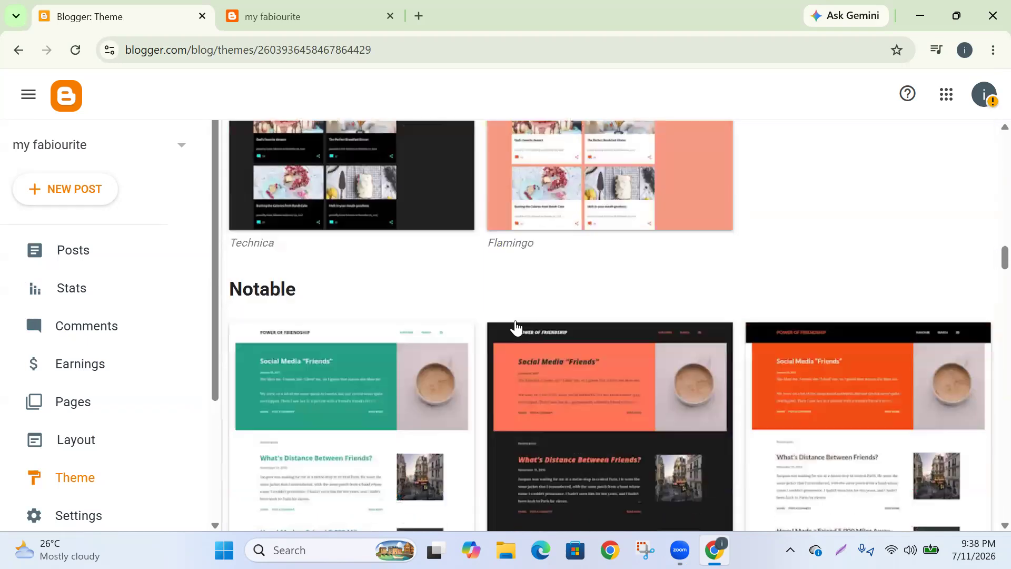
scroll(514, 330, "down", 10)
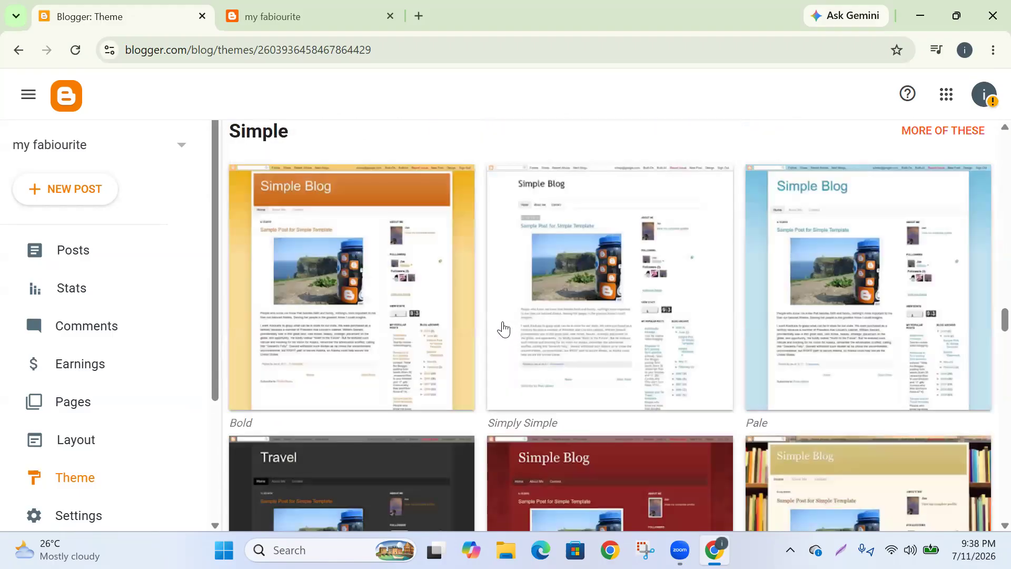
scroll(503, 329, "down", 3)
scroll(500, 330, "up", 4)
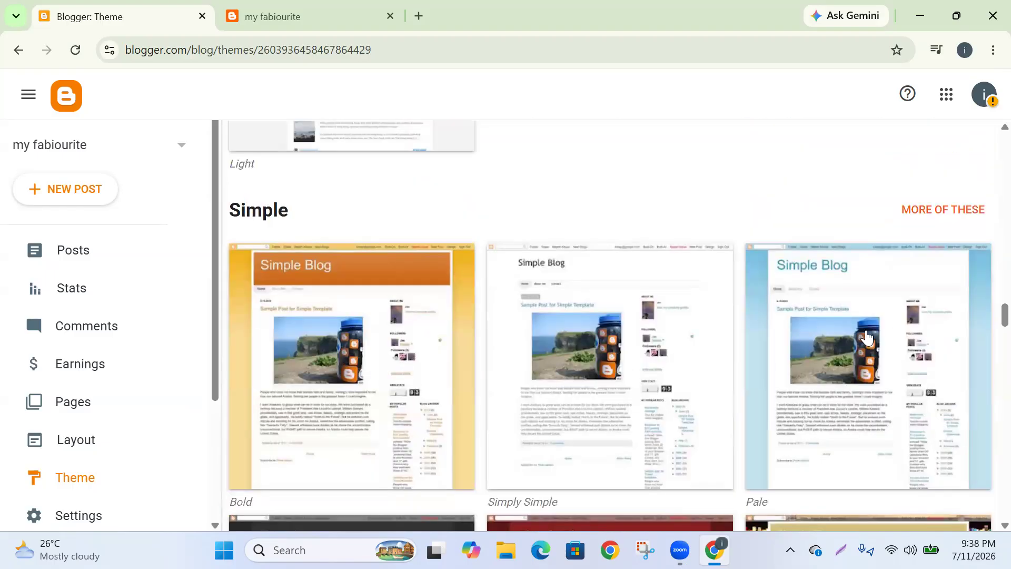
scroll(341, 356, "down", 10)
scroll(517, 362, "down", 11)
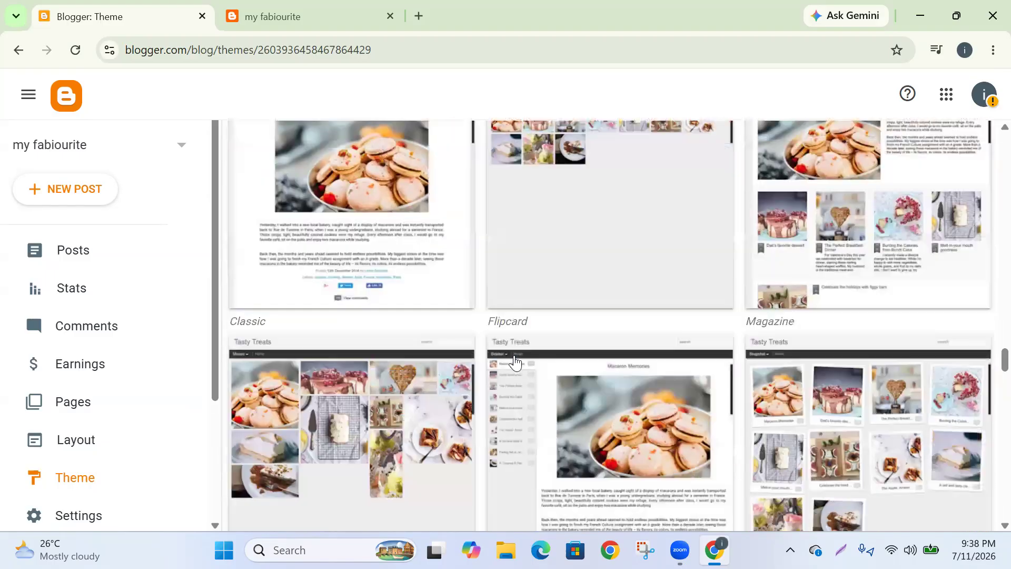
scroll(527, 373, "down", 9)
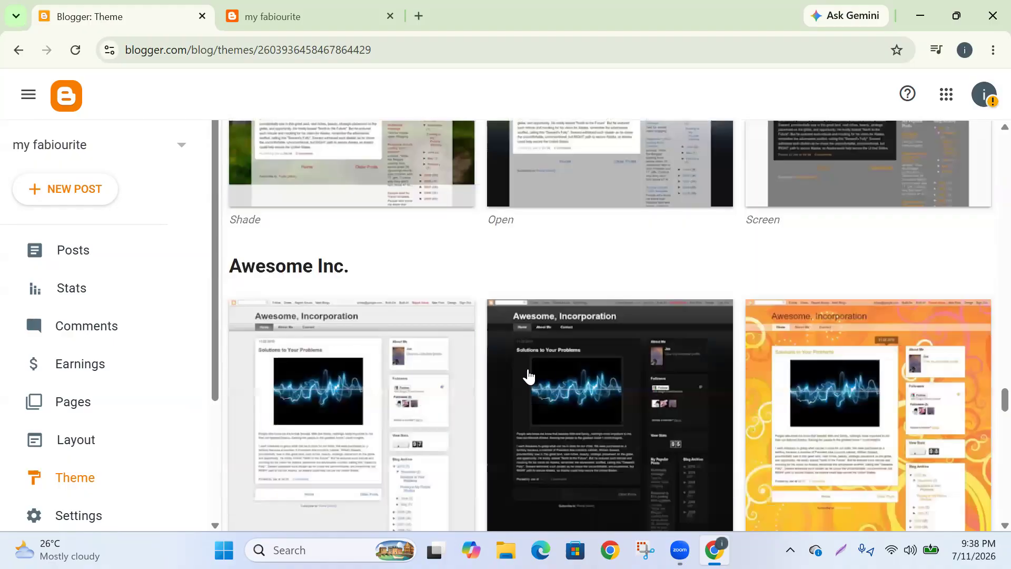
scroll(351, 428, "up", 7)
scroll(352, 428, "down", 13)
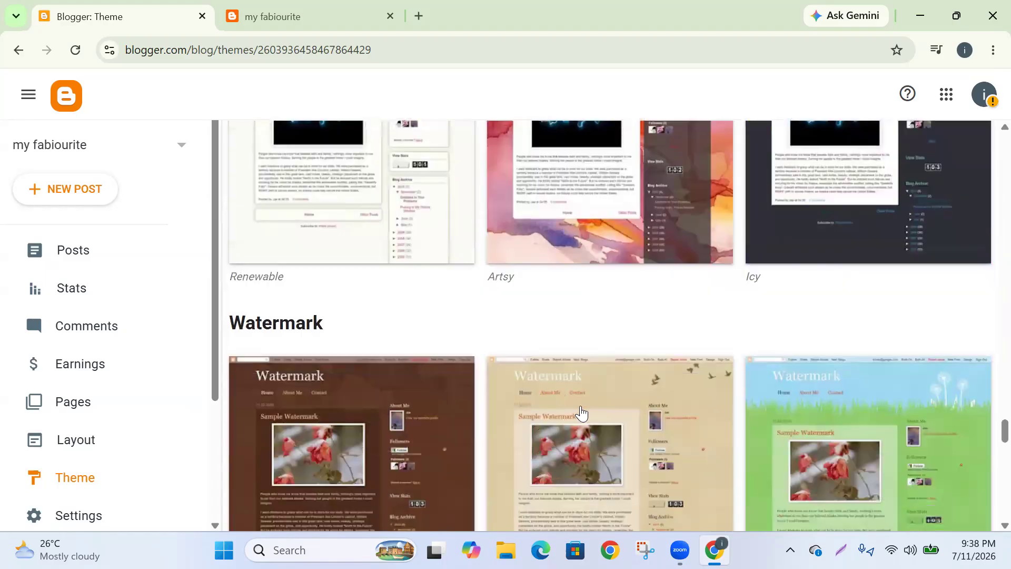
scroll(639, 388, "up", 7)
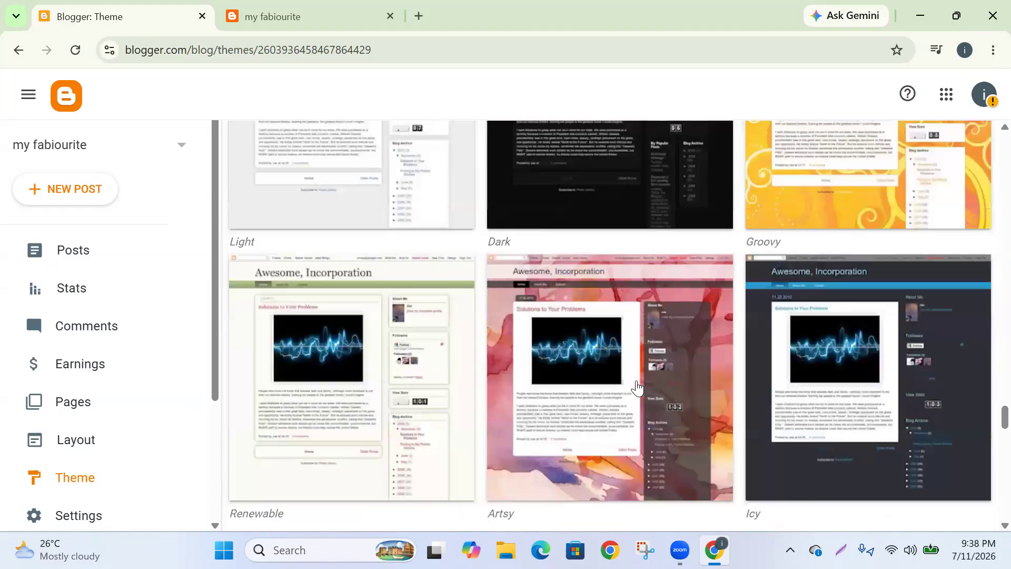
scroll(678, 373, "up", 20)
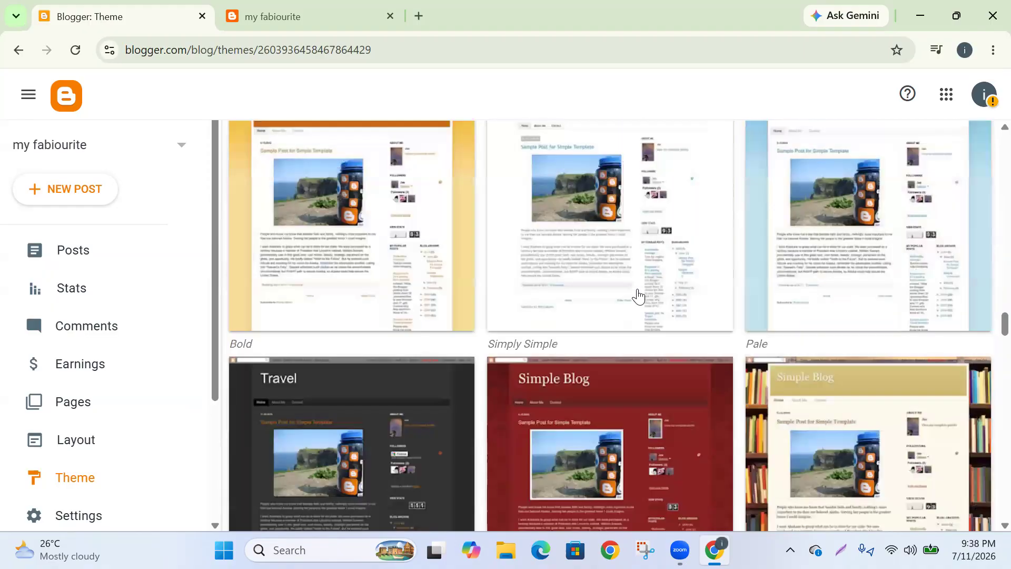
Apply the Bold variant of the Simple theme to the blog
scroll(606, 290, "up", 4)
scroll(373, 373, "down", 1)
left_click(372, 374)
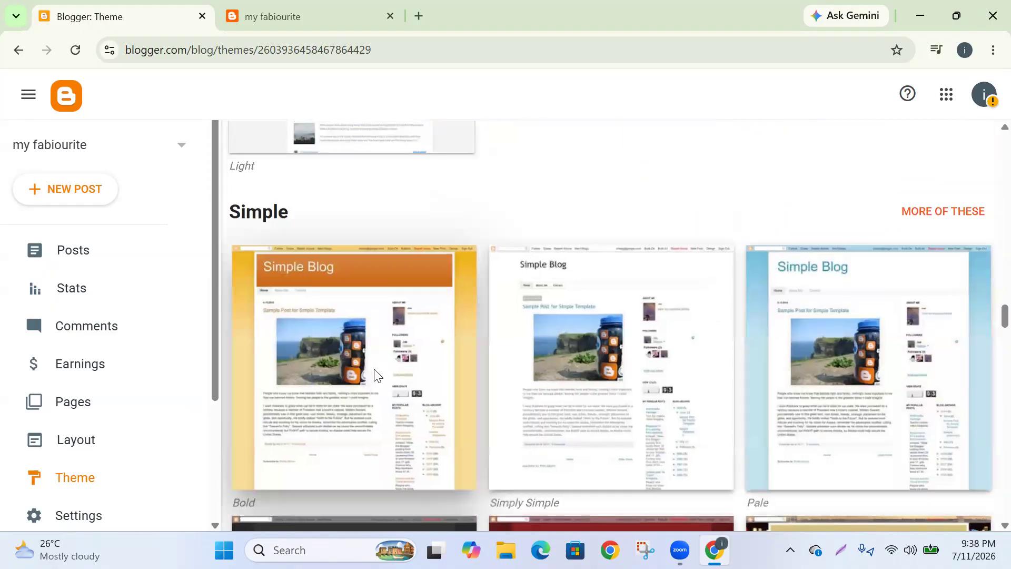
scroll(422, 355, "down", 6)
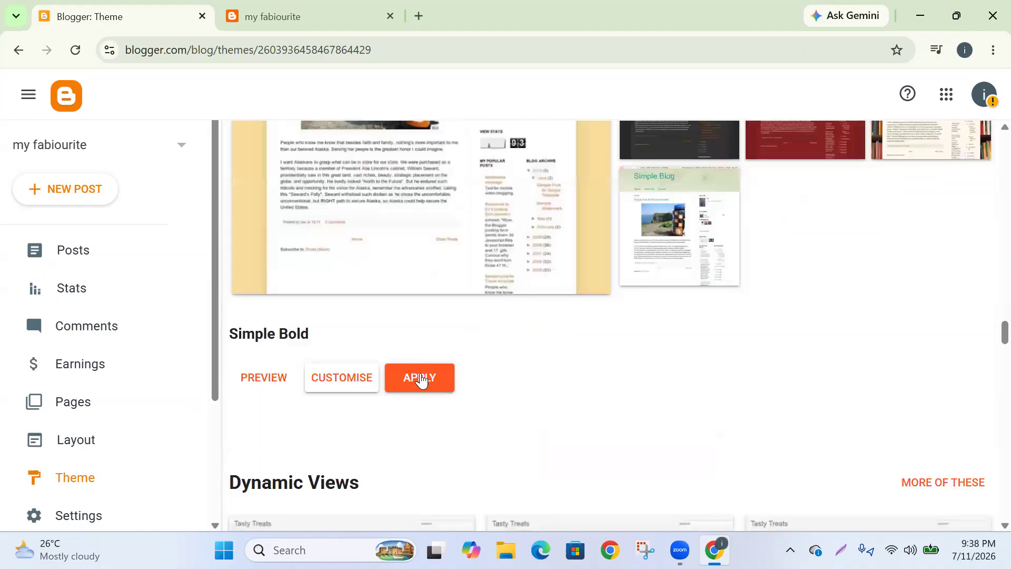
left_click(420, 379)
left_click(610, 351)
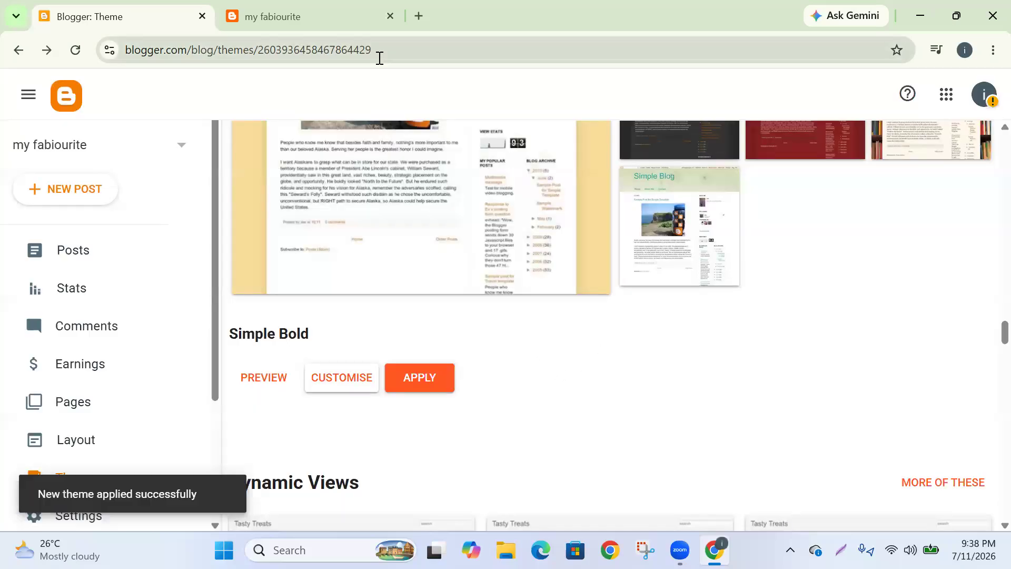
Reload the public blog page and examine the new theme and the ad script text in the newest post
left_click(310, 5)
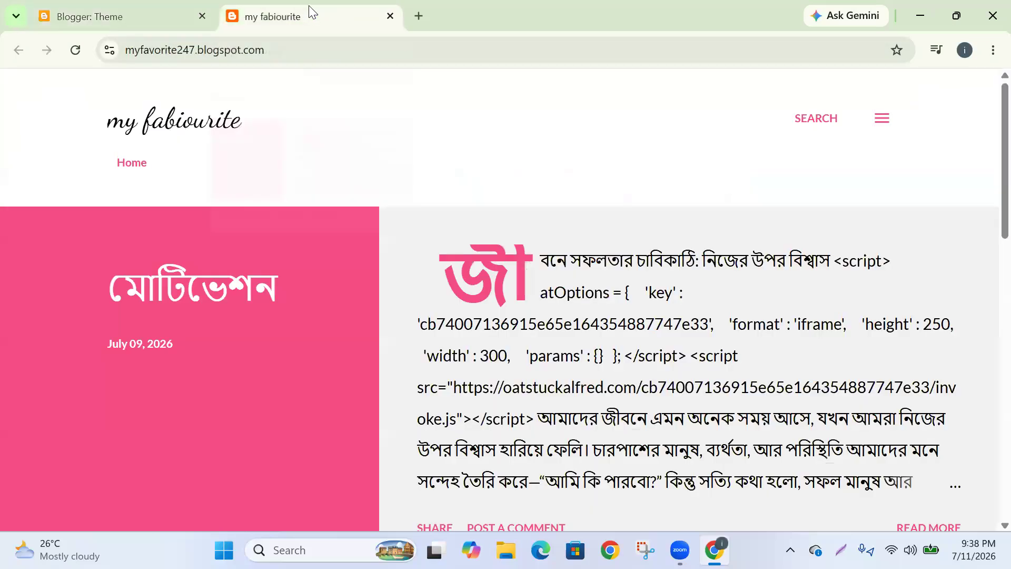
left_click(76, 50)
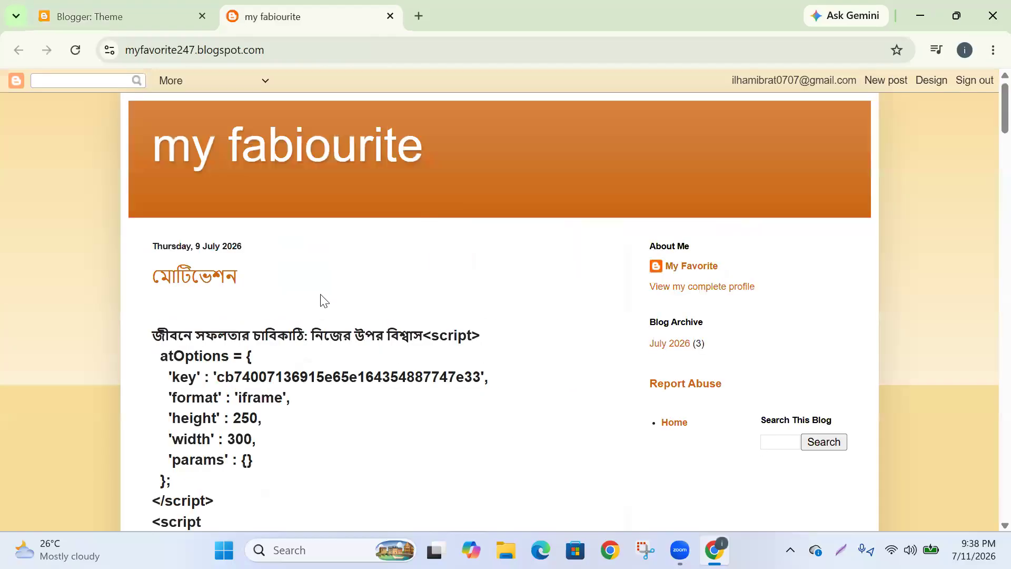
scroll(168, 274, "down", 3)
left_click_drag(163, 200, 395, 419)
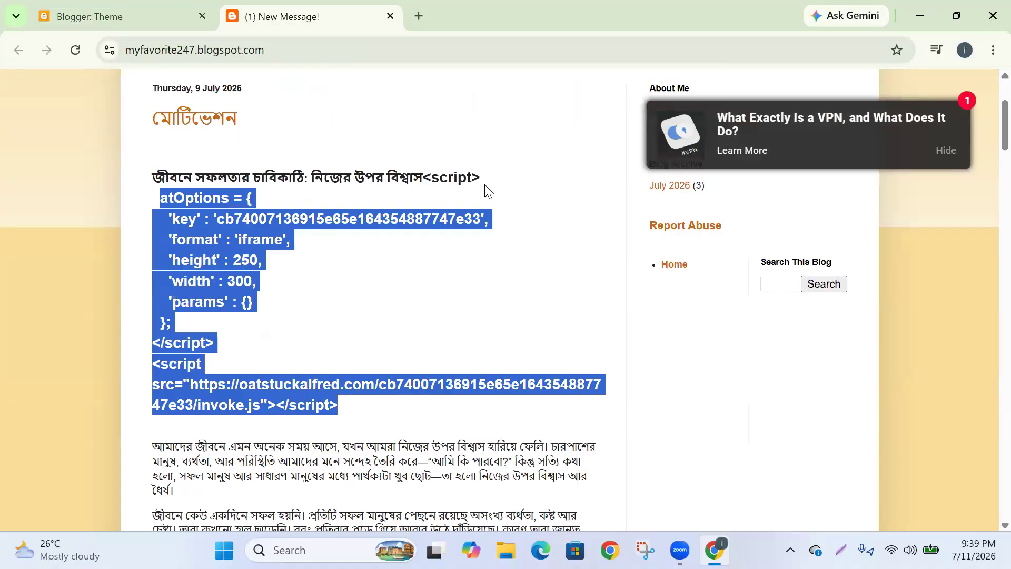
left_click(407, 153)
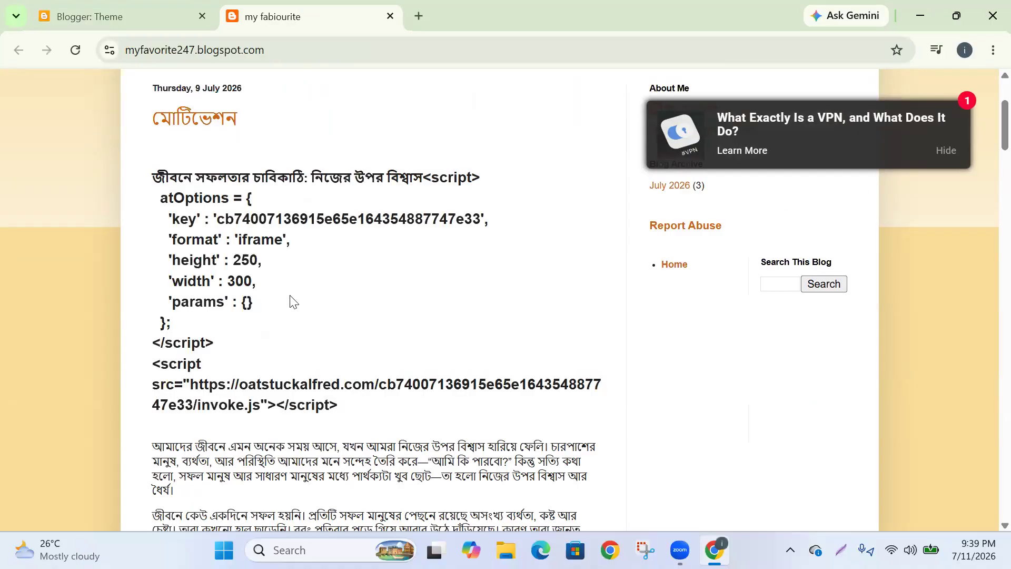
scroll(293, 299, "down", 4)
scroll(293, 289, "up", 7)
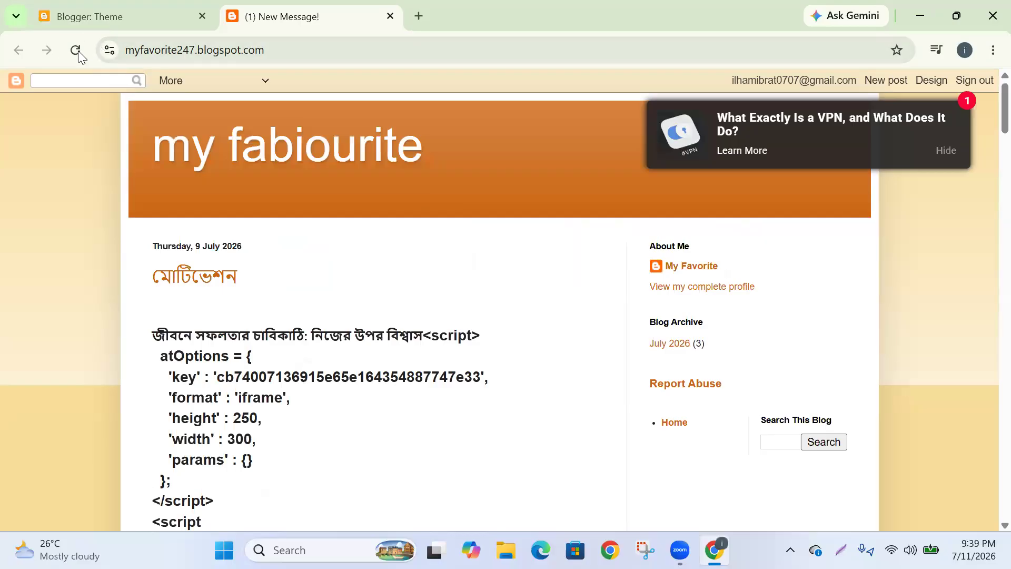
Go back to the blog's post list in the dashboard and open the second "মোটিভেশন" post for editing
left_click(138, 14)
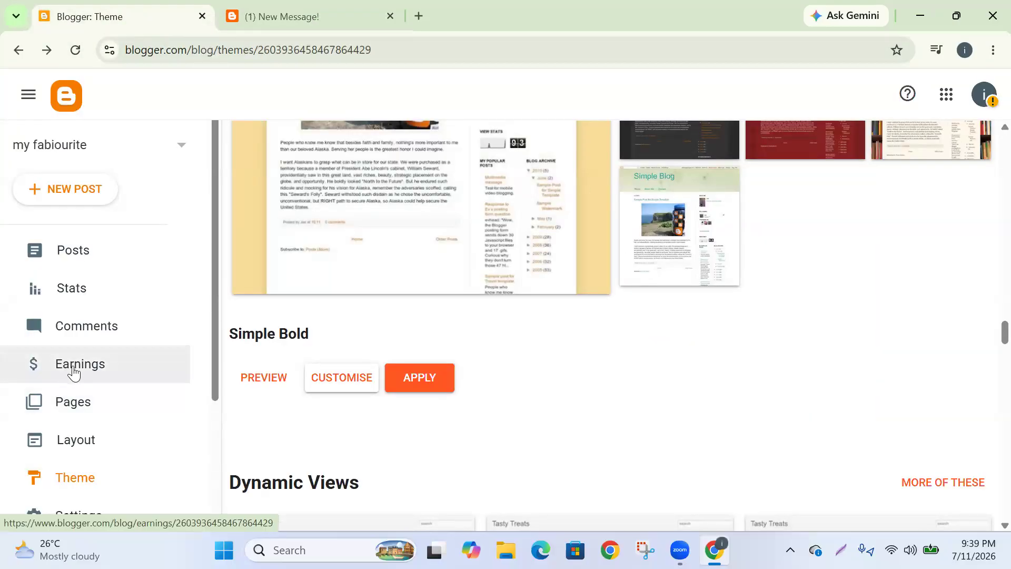
left_click(91, 255)
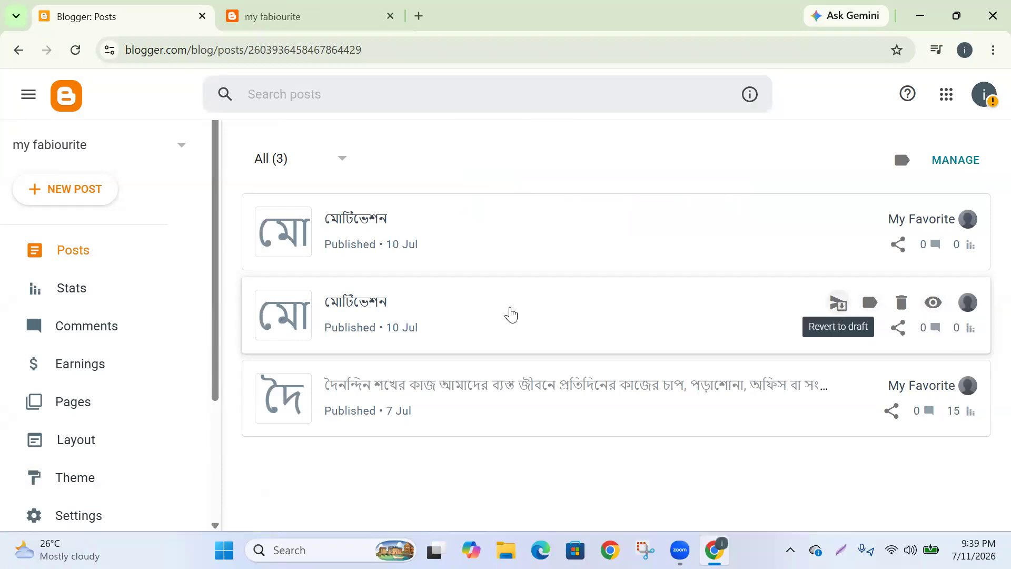
left_click(346, 304)
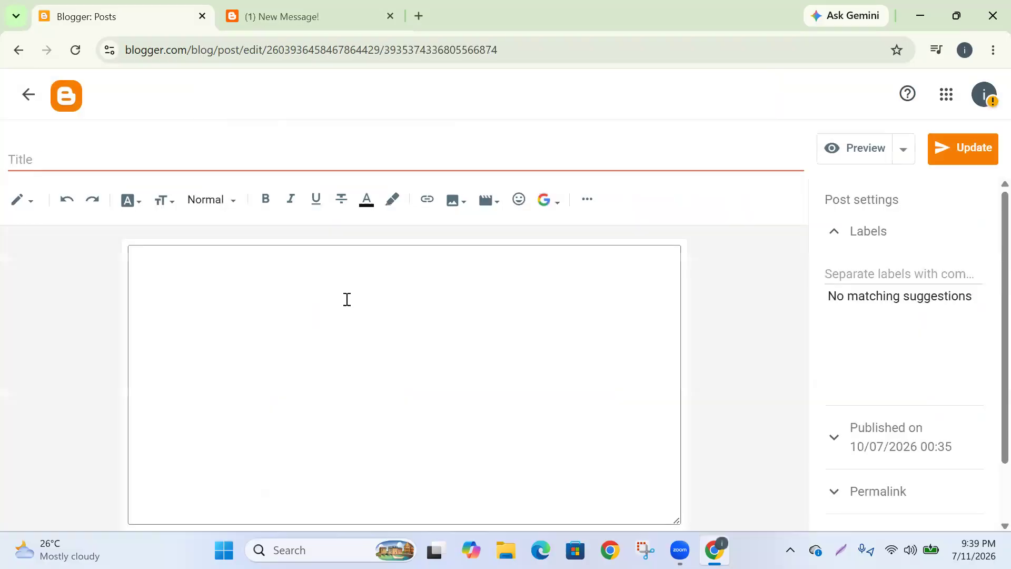
scroll(293, 303, "down", 1)
scroll(293, 303, "up", 1)
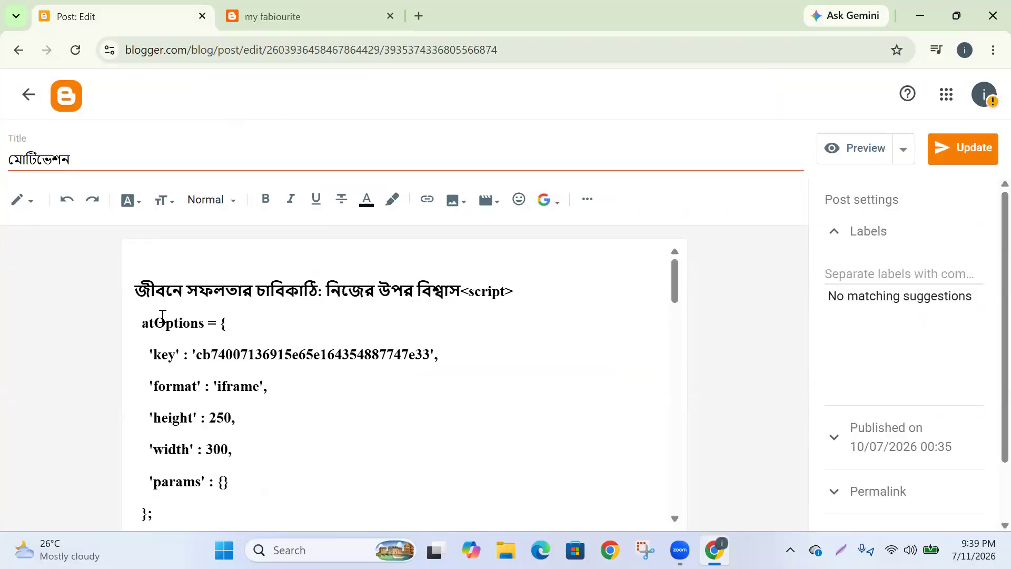
left_click_drag(138, 324, 160, 354)
scroll(199, 361, "down", 5)
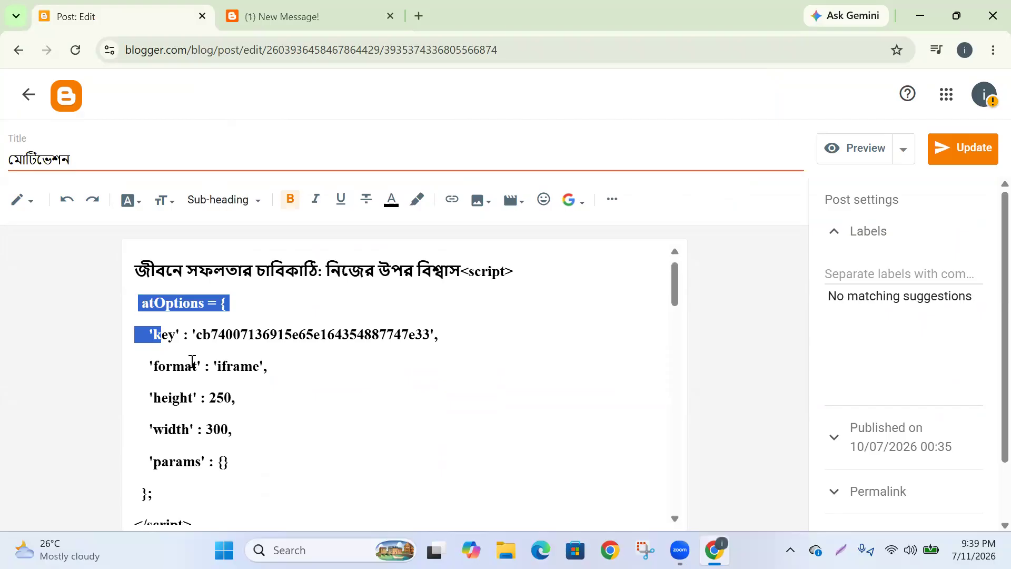
scroll(196, 365, "down", 1)
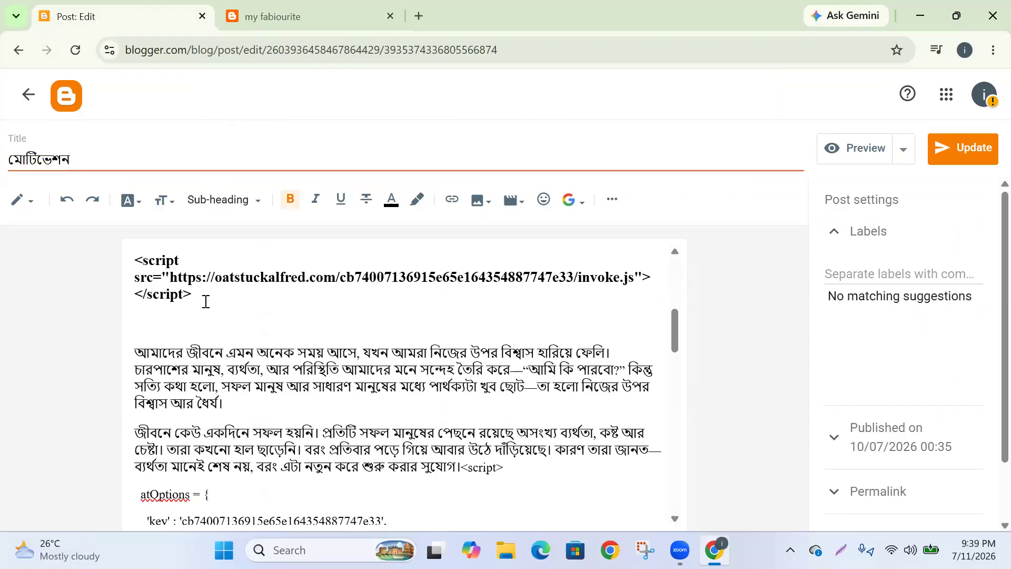
triple_click(206, 300)
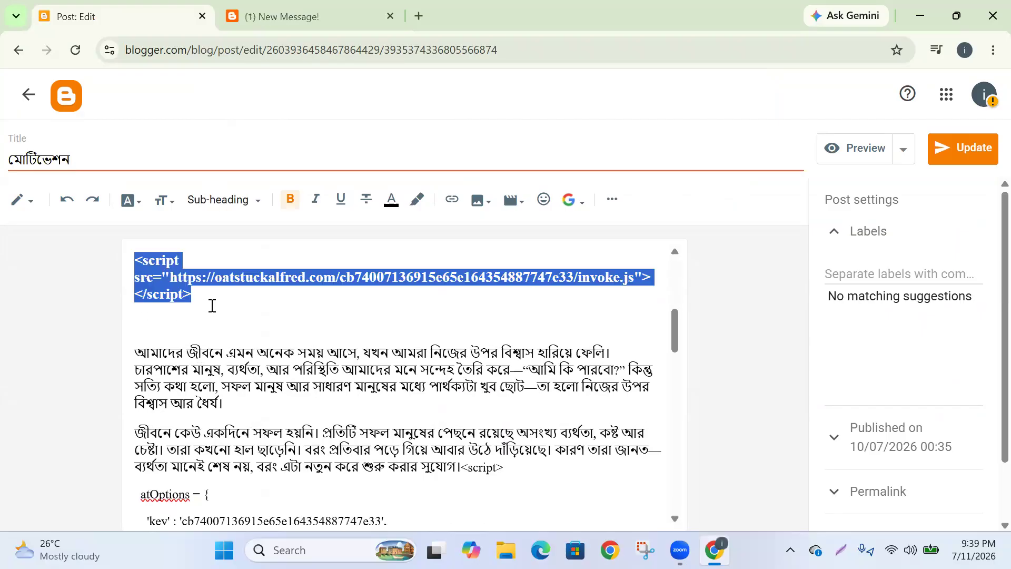
key("BackSpace")
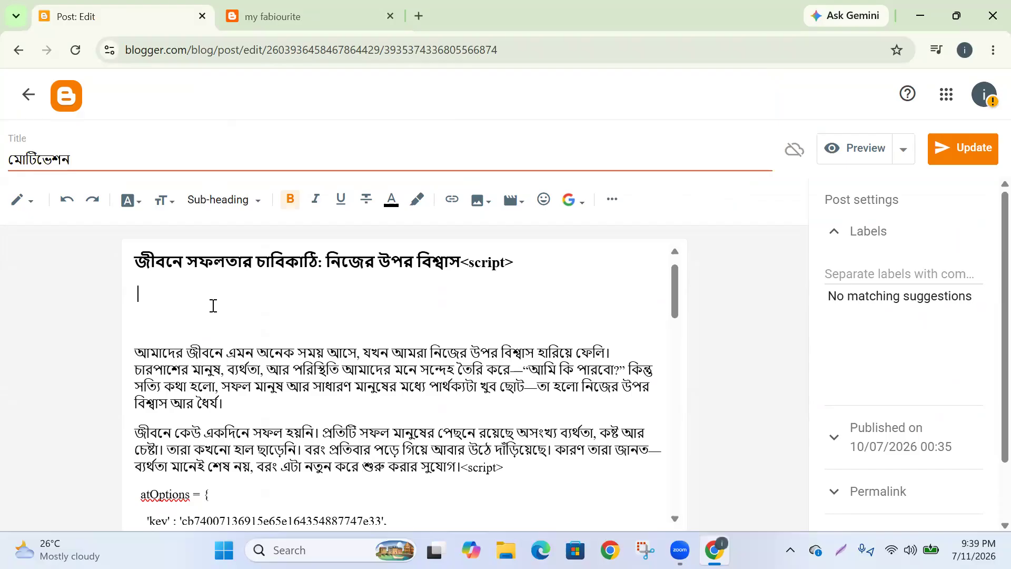
key("BackSpace")
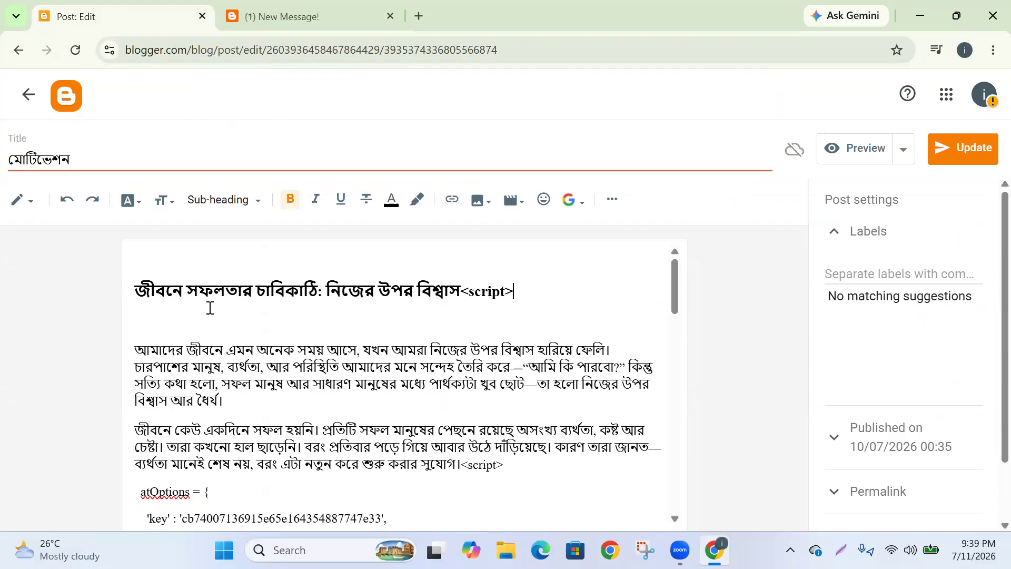
key("Return")
key("ctrl+v")
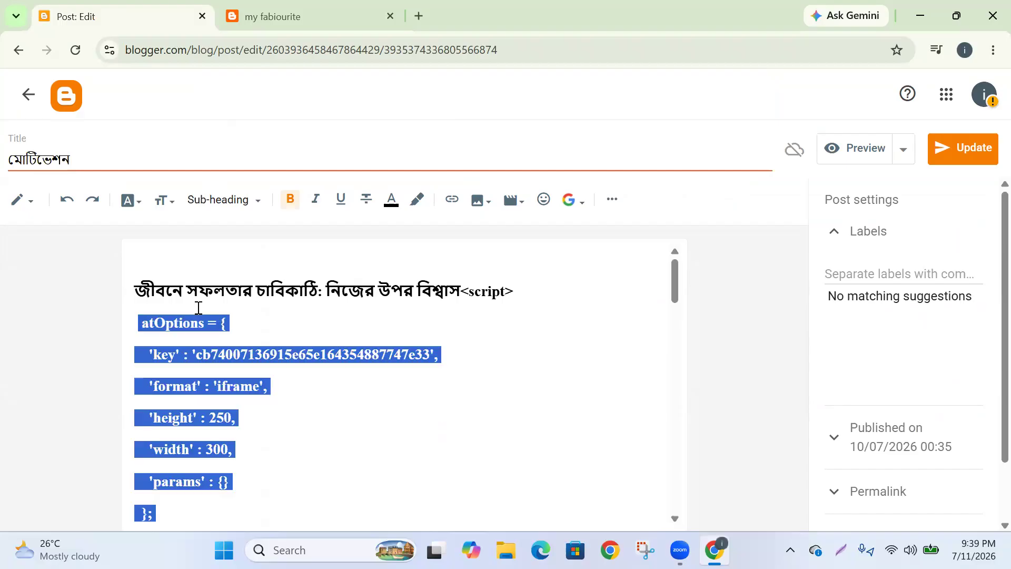
Split the <script> tag off the post's heading line and delete the whole ad script block below the heading
left_click(465, 288)
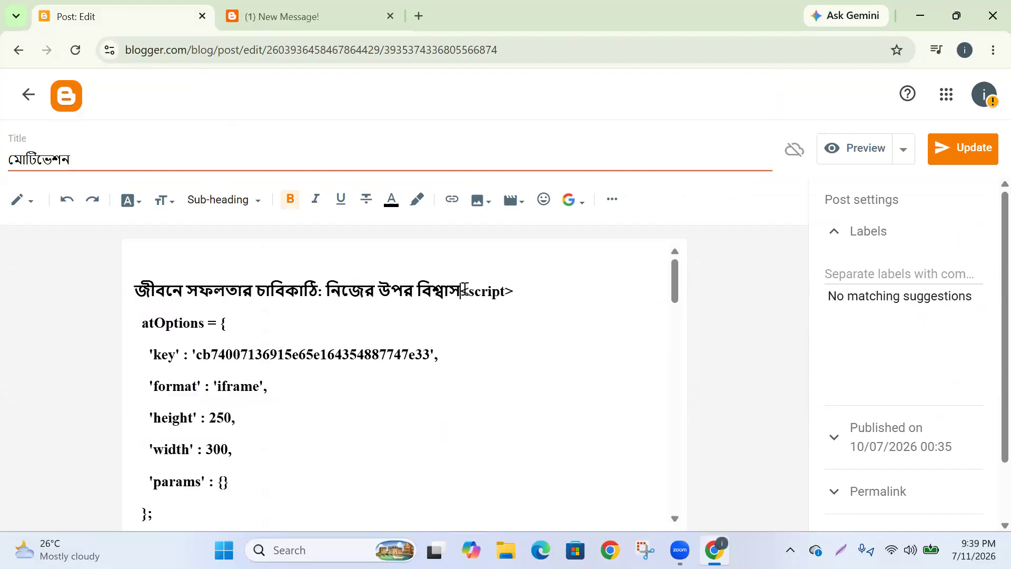
key("Return")
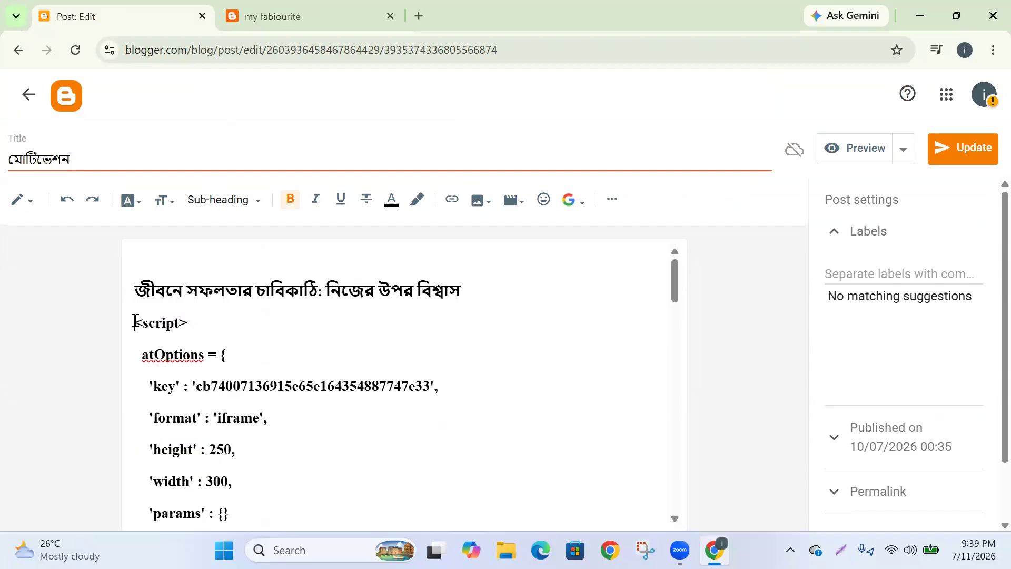
scroll(160, 336, "down", 6)
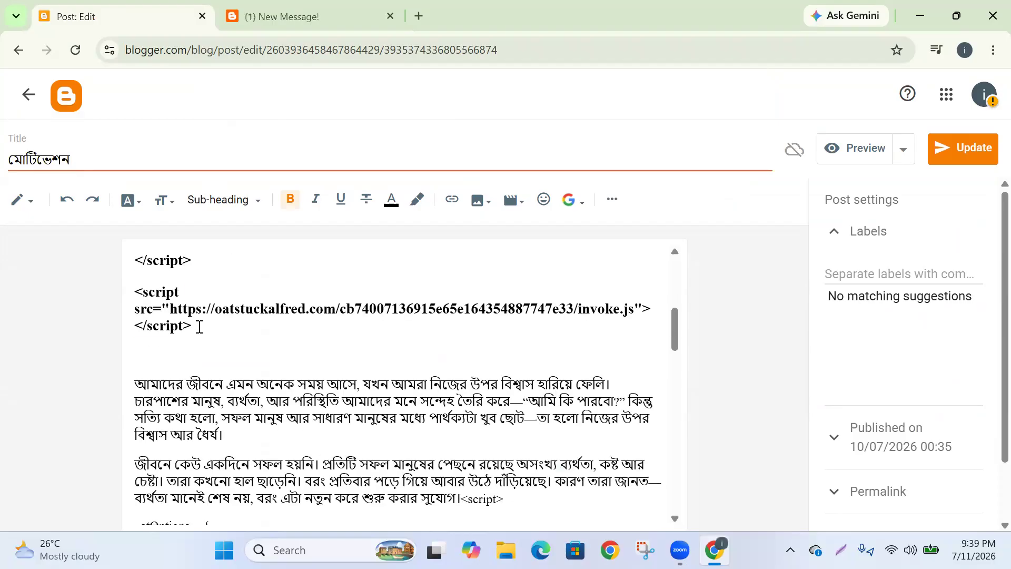
left_click(200, 327, "shift")
key("BackSpace")
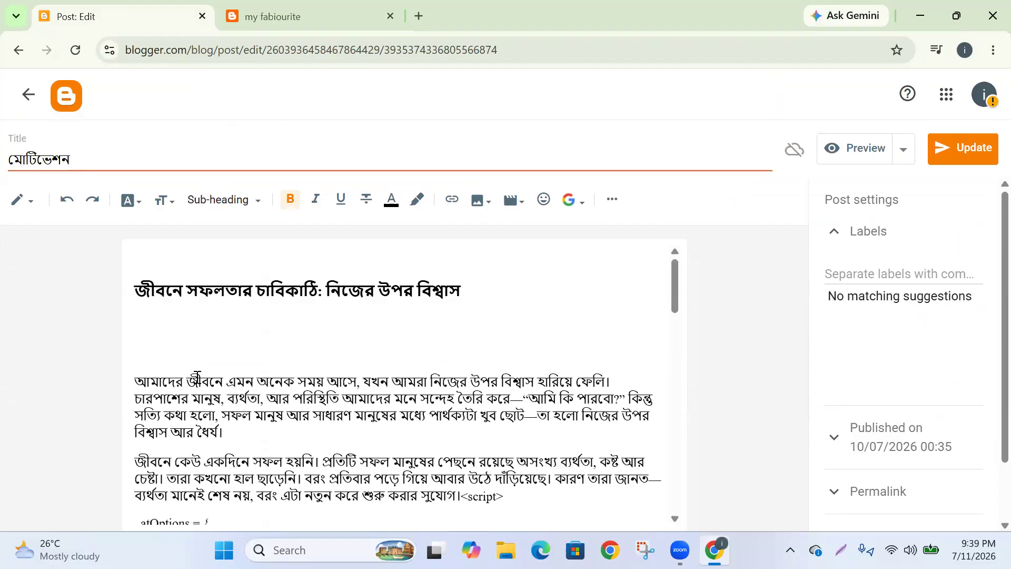
key("BackSpace")
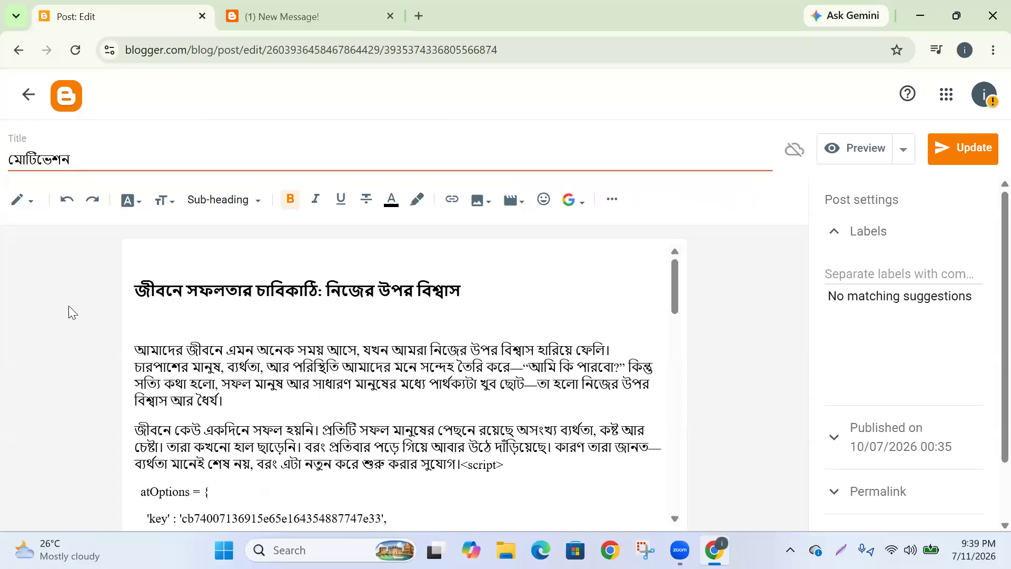
Remove the blank line below the heading and insert a new line reading "bb" above the heading
left_click(202, 321)
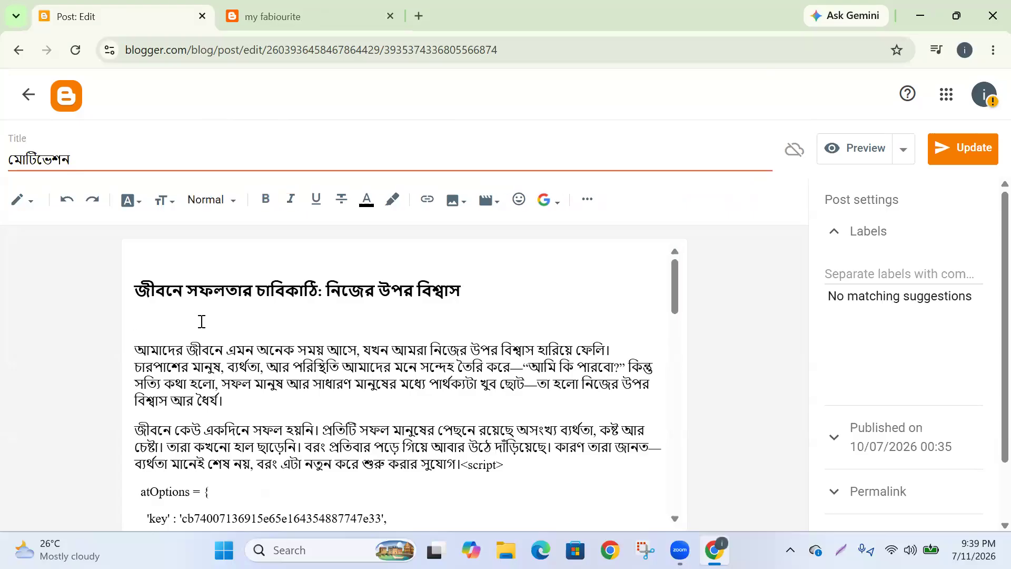
left_click(502, 292)
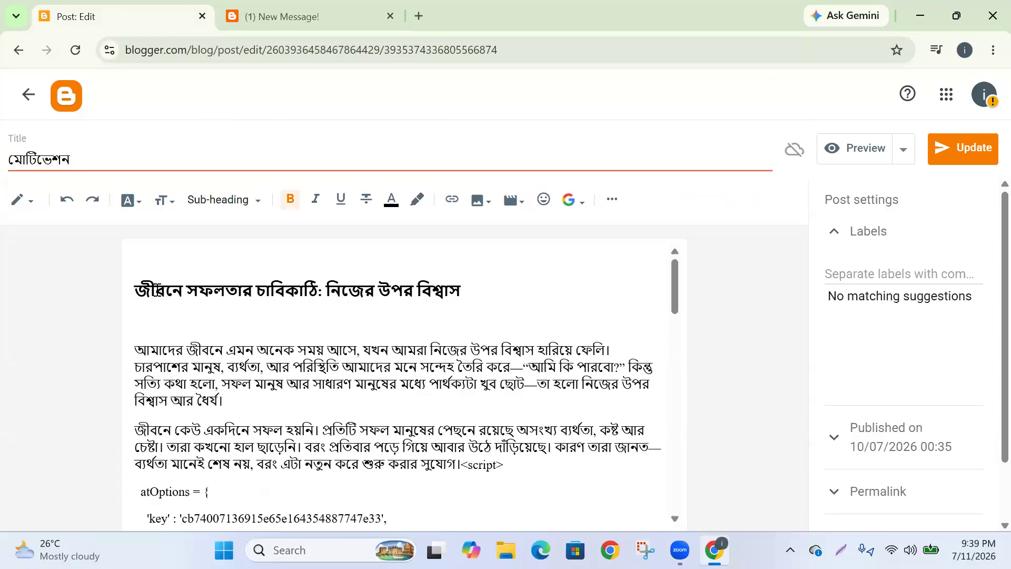
left_click(147, 322)
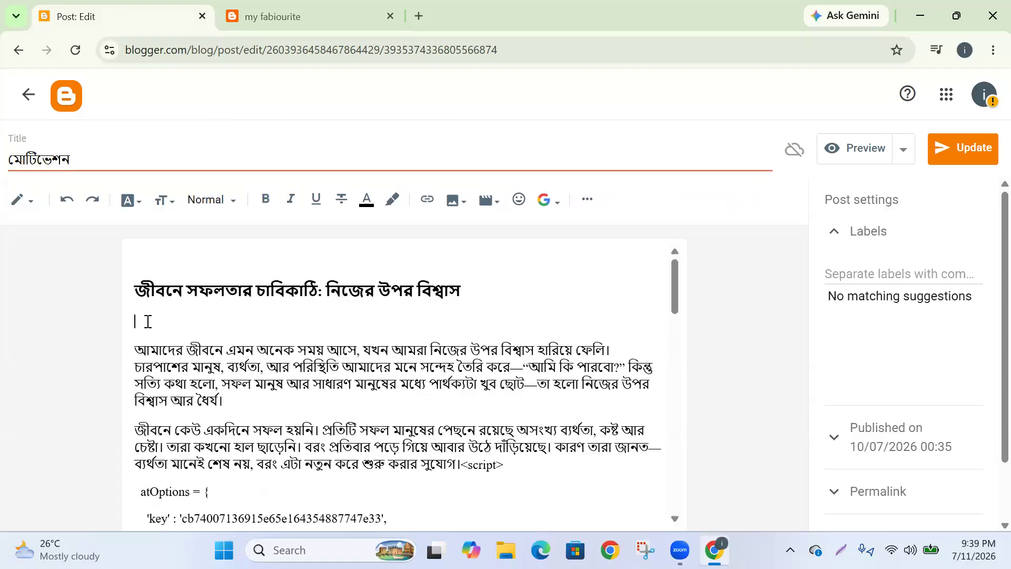
key("BackSpace")
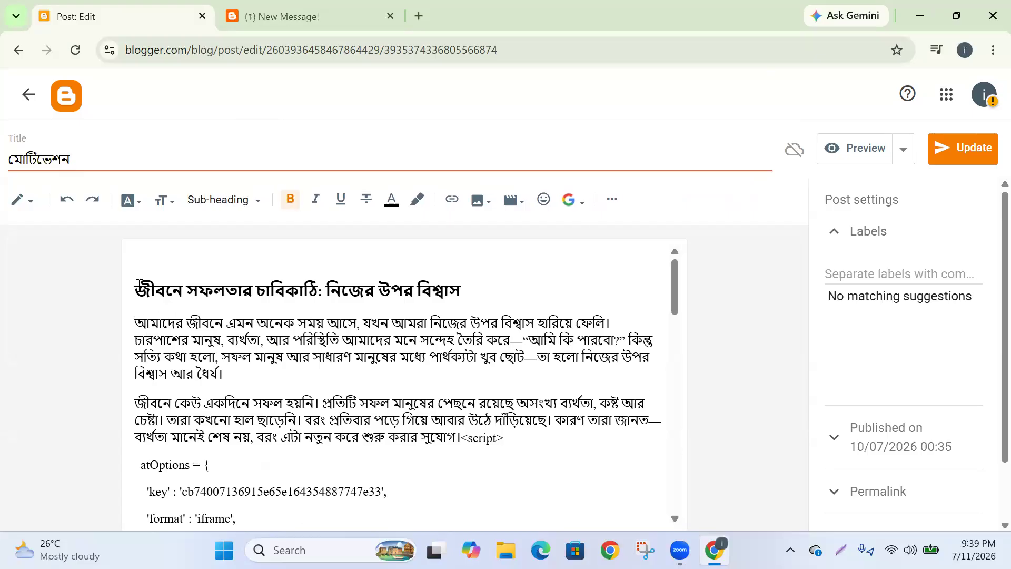
left_click(138, 284)
key("Return")
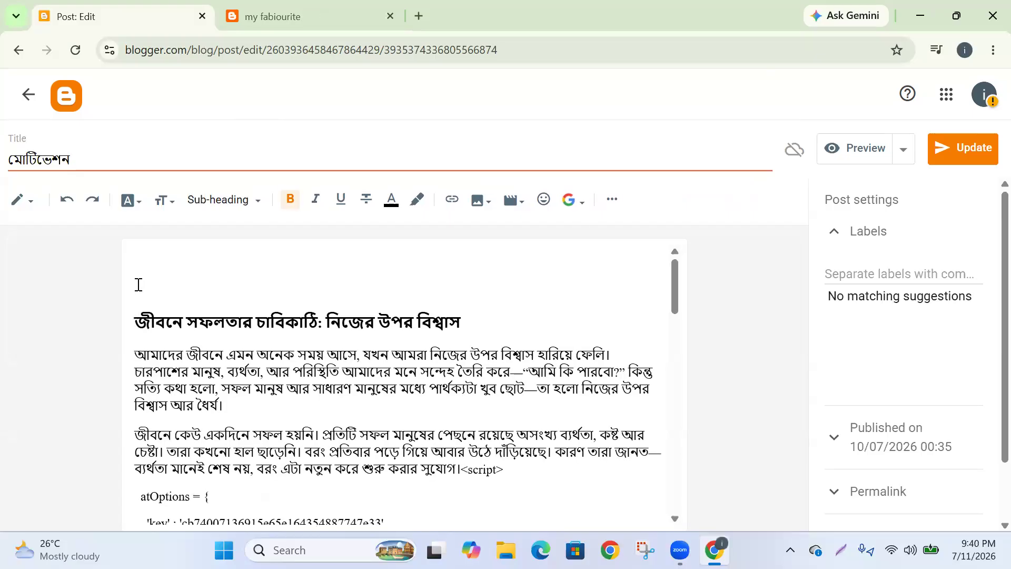
type("bb")
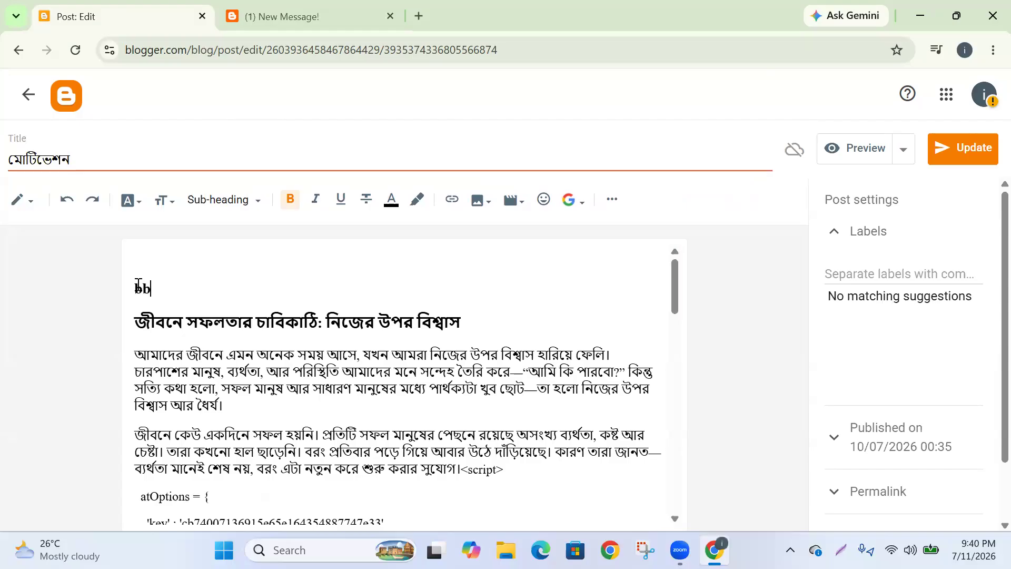
Put the <script> tag at the end of the second body paragraph on its own line
scroll(171, 256, "down", 6)
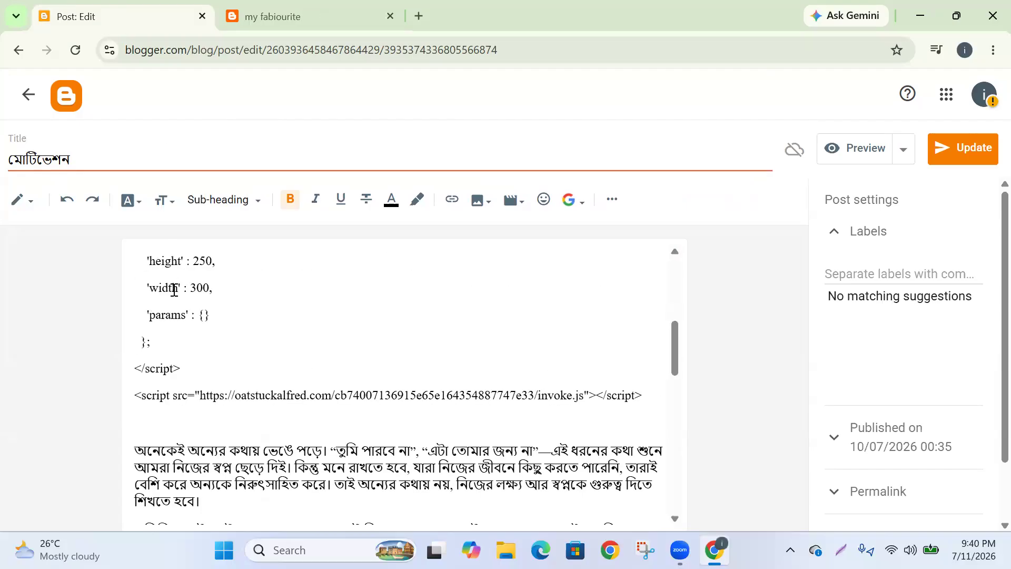
scroll(173, 288, "up", 4)
scroll(207, 336, "down", 2)
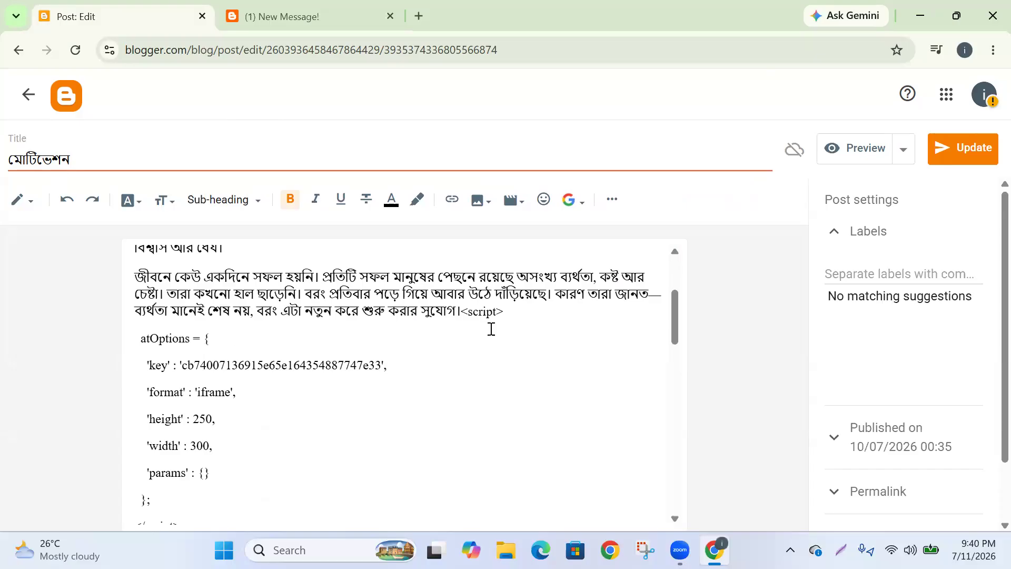
scroll(487, 316, "down", 2)
scroll(471, 318, "up", 3)
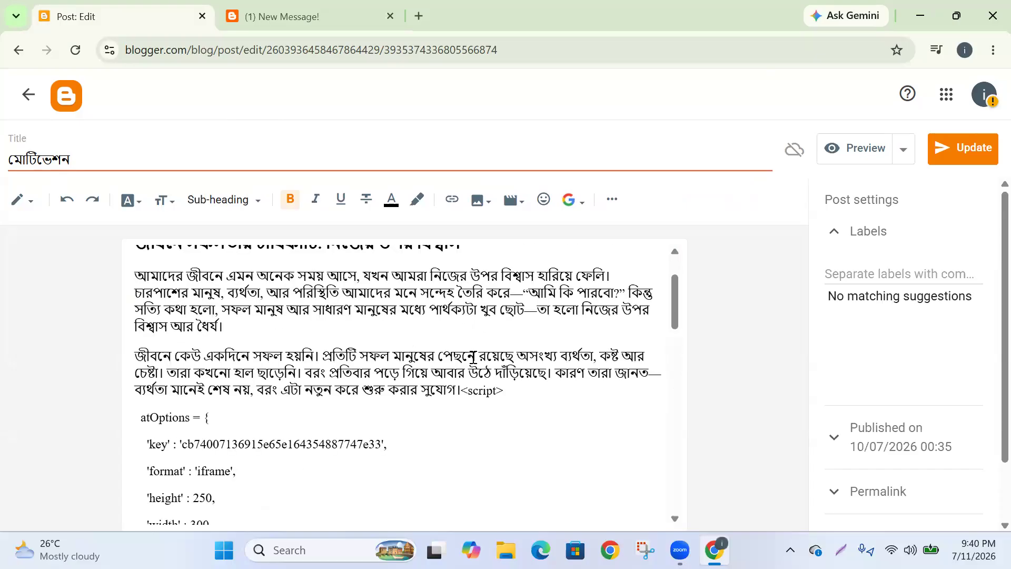
left_click(465, 394)
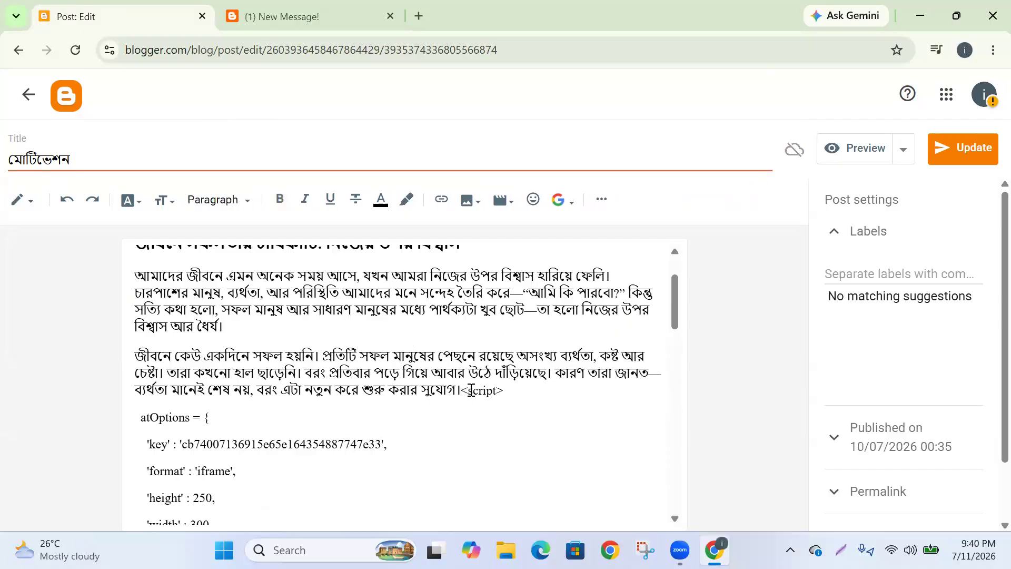
key("Return")
Replace the whole ad script block after the second paragraph with "bb" and remove the blank line beneath it
scroll(471, 390, "down", 10)
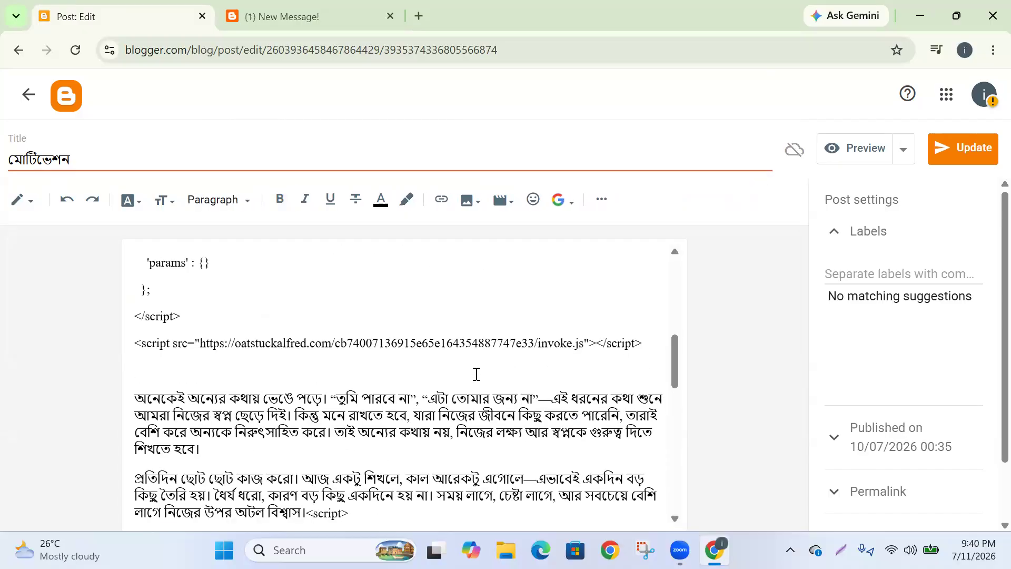
scroll(434, 377, "up", 2)
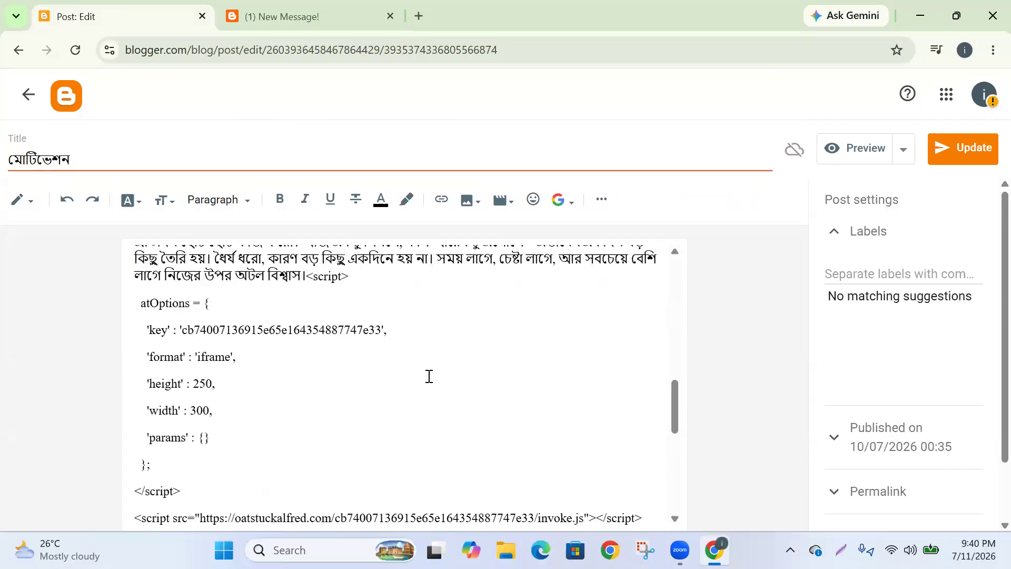
scroll(347, 358, "up", 2)
scroll(336, 360, "down", 2)
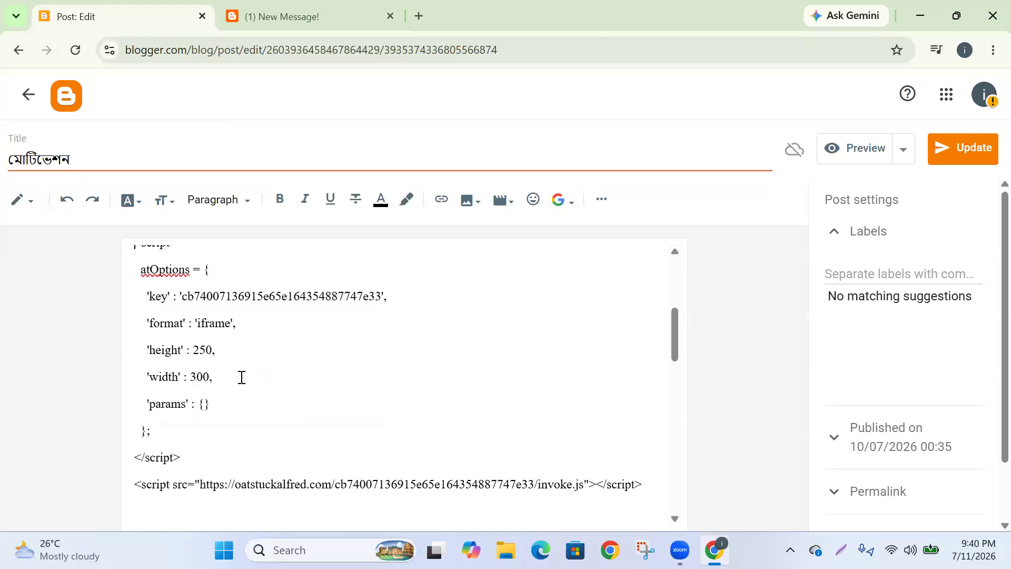
scroll(220, 479, "down", 2)
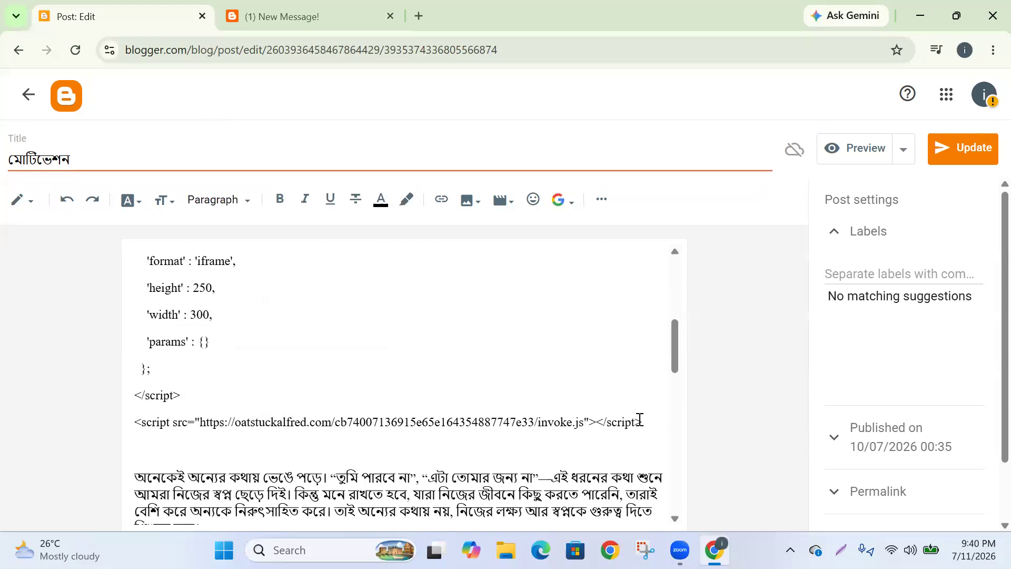
left_click_drag(655, 426, 140, 380)
key("BackSpace")
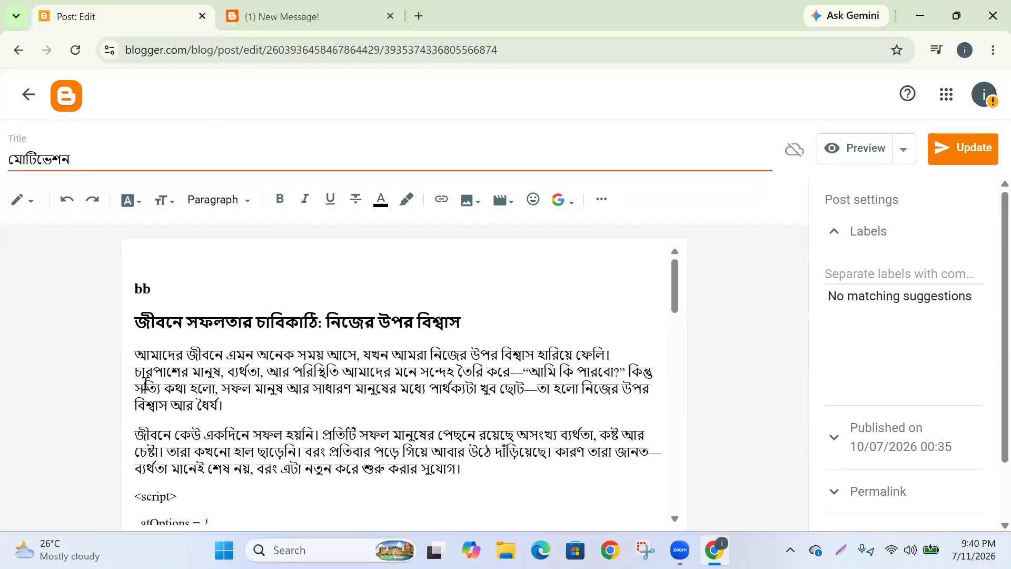
scroll(143, 365, "down", 3)
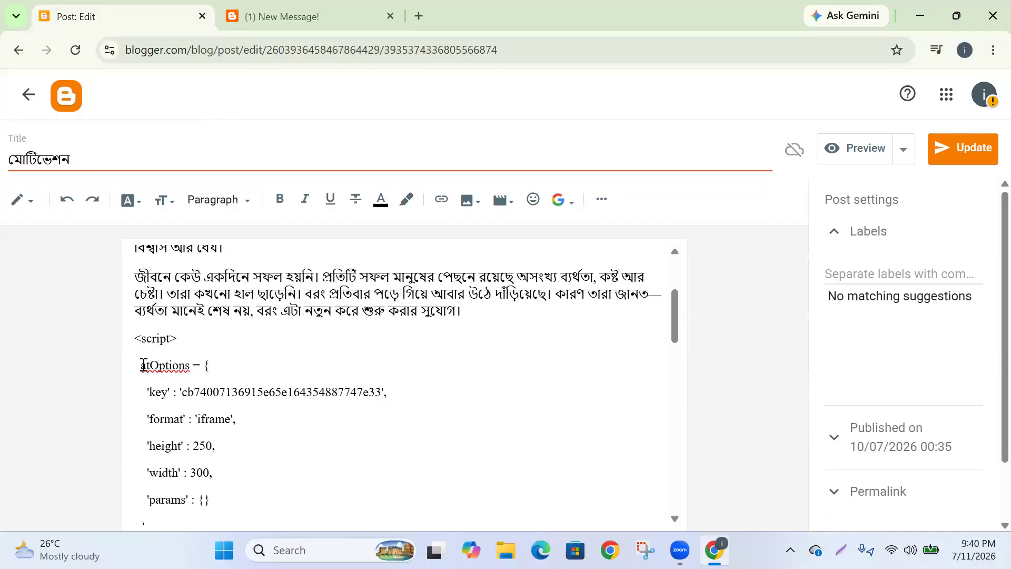
left_click(135, 339, "shift")
type("bb")
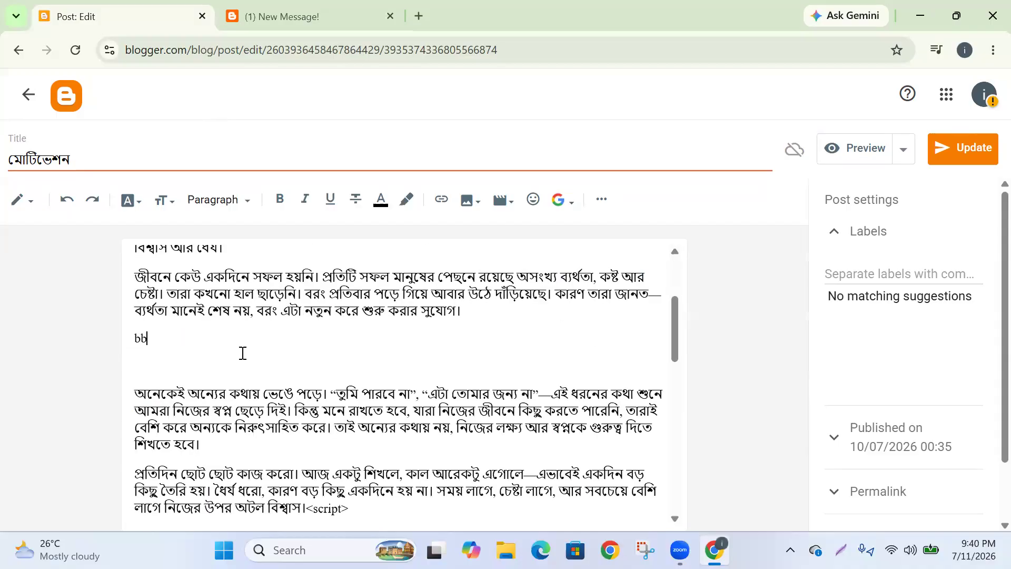
left_click(172, 367)
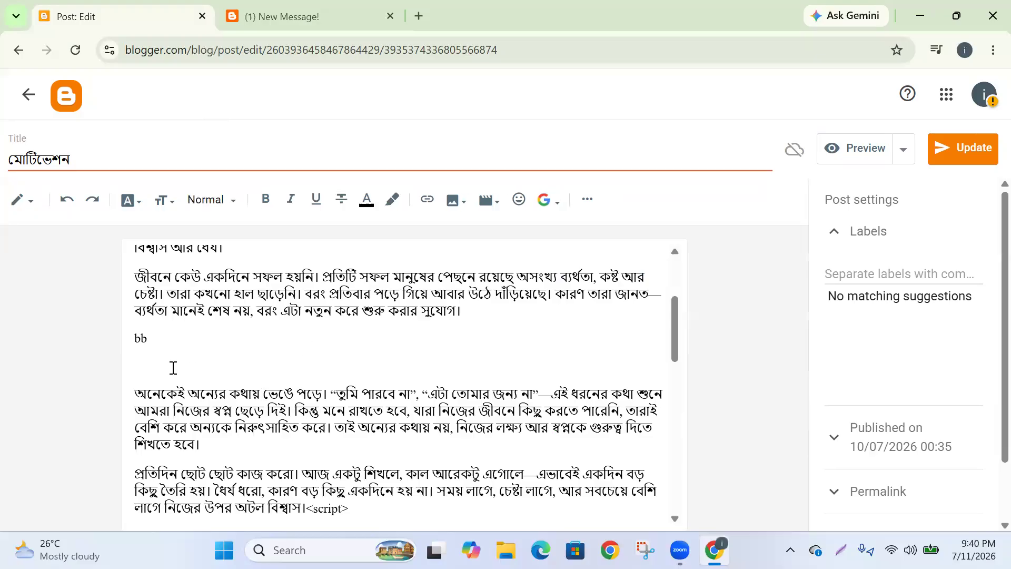
key("BackSpace")
Split the next <script> tag off the fourth paragraph, copy that whole ad script block and replace it with "bb"
scroll(177, 333, "down", 5)
triple_click(138, 272)
scroll(222, 316, "up", 2)
left_click(308, 322)
key("Return")
scroll(302, 321, "down", 5)
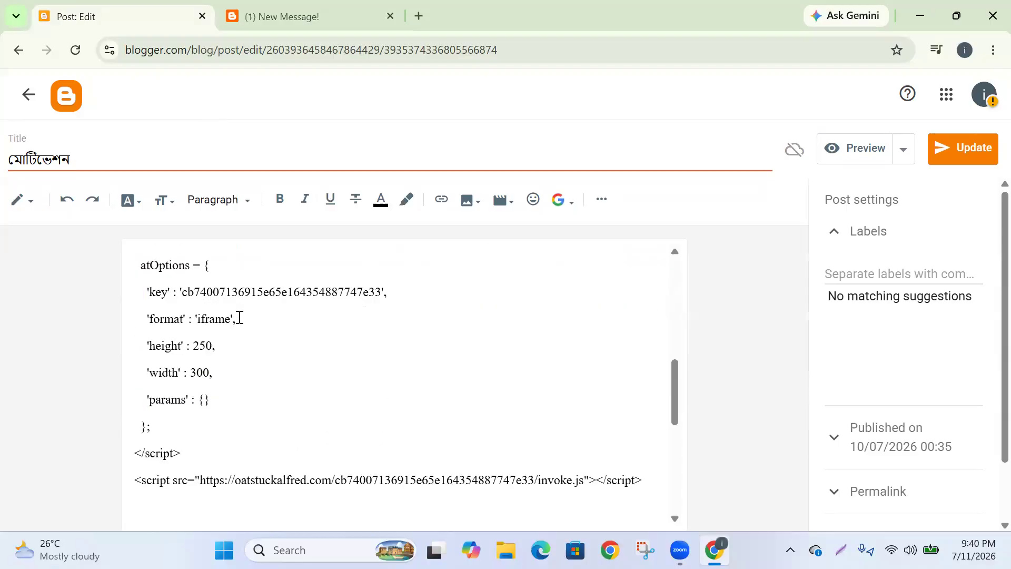
left_click(649, 354, "shift")
key("ctrl+c")
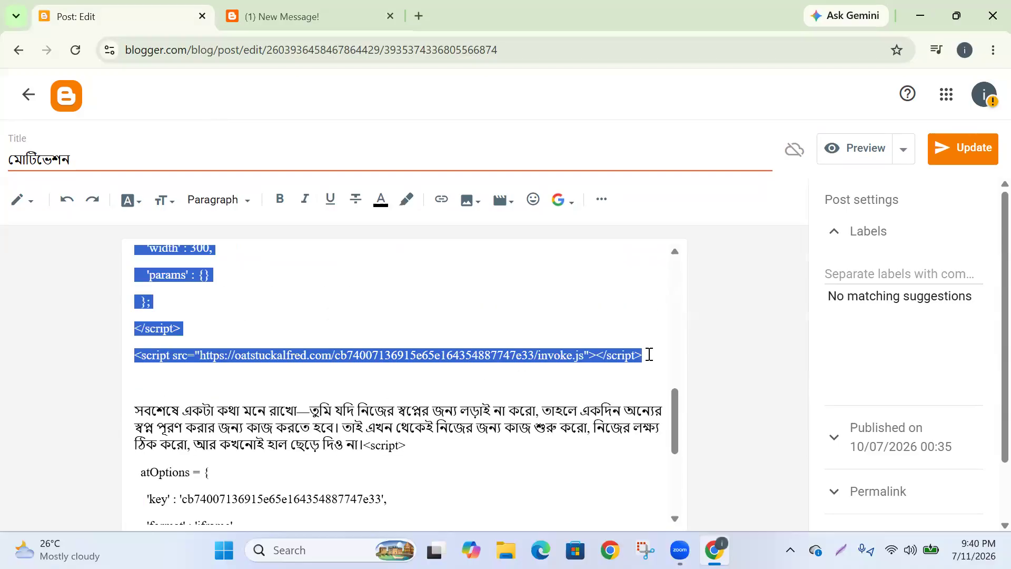
type("bb")
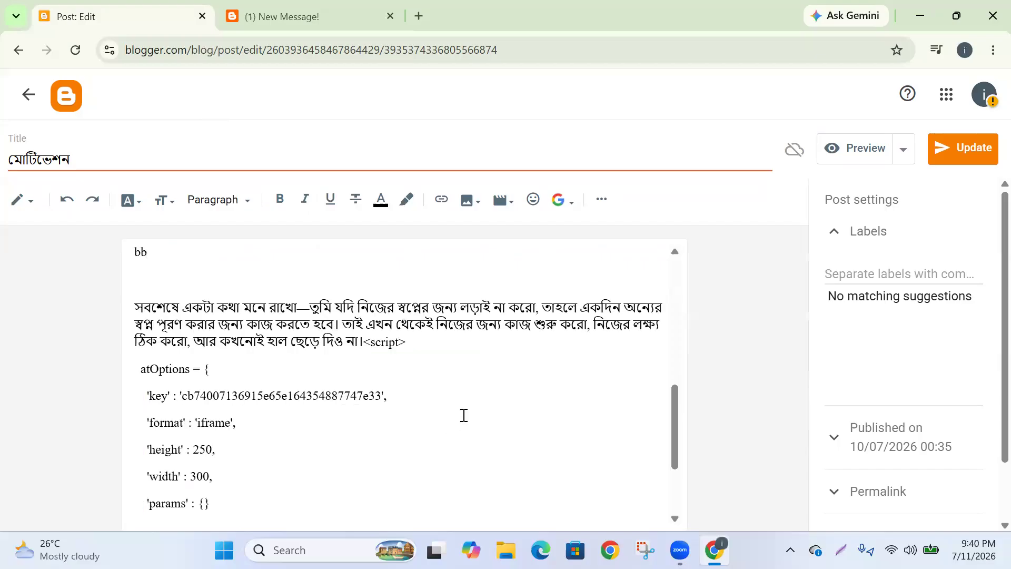
Split the <script> tag off the paragraph above the closing line, replace that whole ad script block with "bb" and remove the blank line beneath
scroll(296, 324, "down", 2)
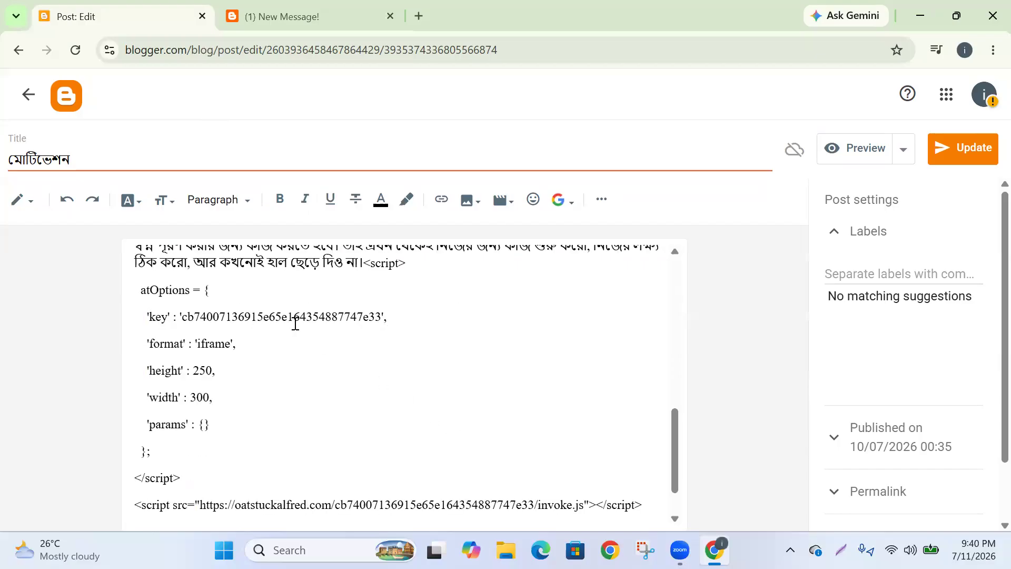
left_click(364, 264)
key("Return")
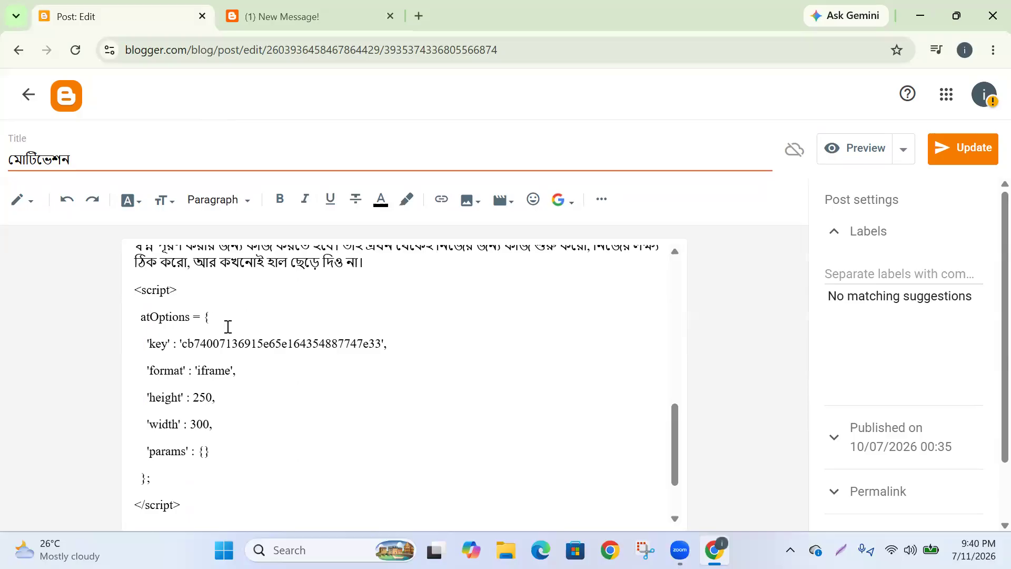
scroll(235, 345, "down", 2)
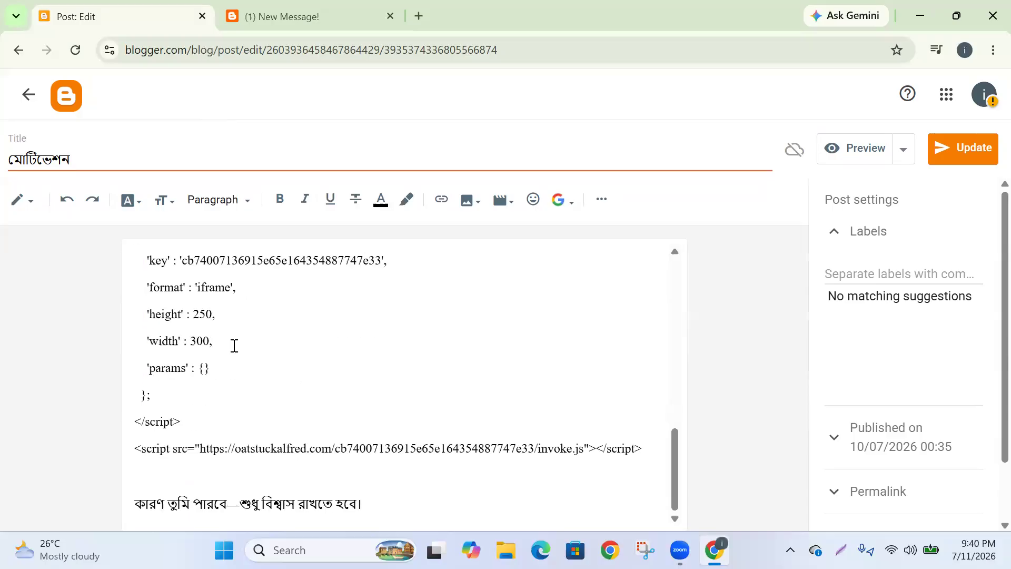
left_click(648, 447, "shift")
type("bb")
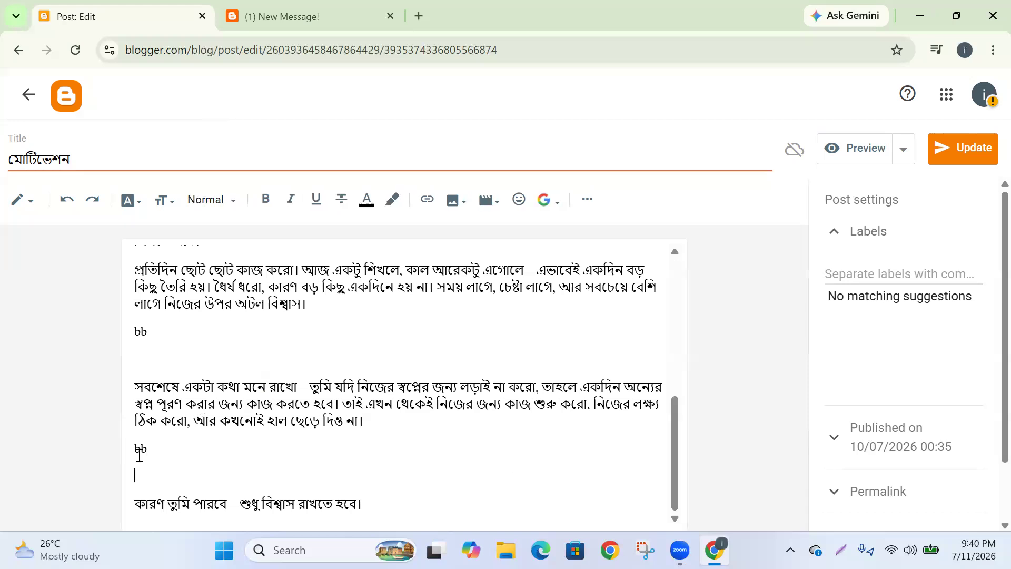
key("BackSpace")
left_click(143, 398)
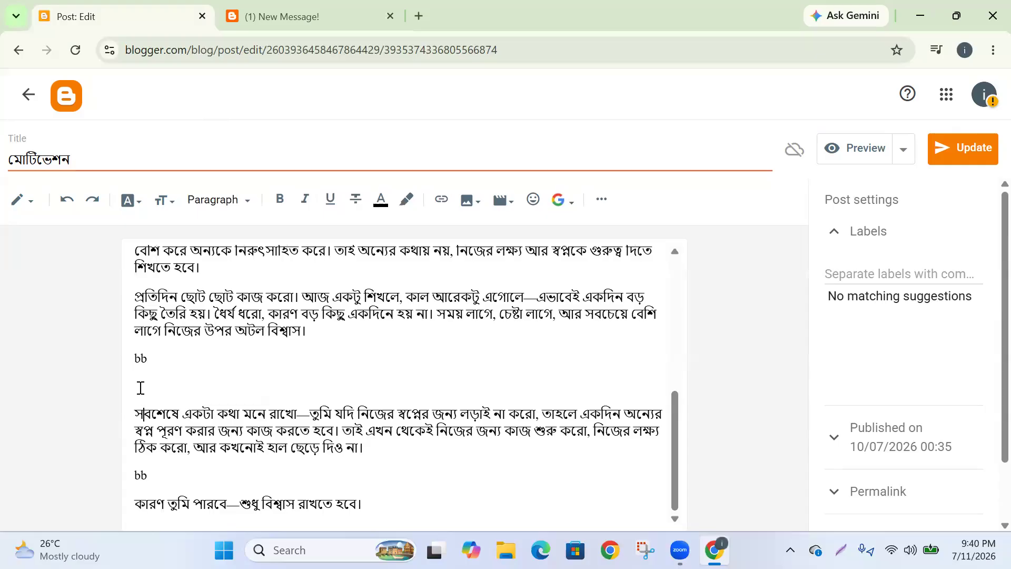
Switch the post editor to HTML view and search the page for "bb"
scroll(141, 388, "up", 4)
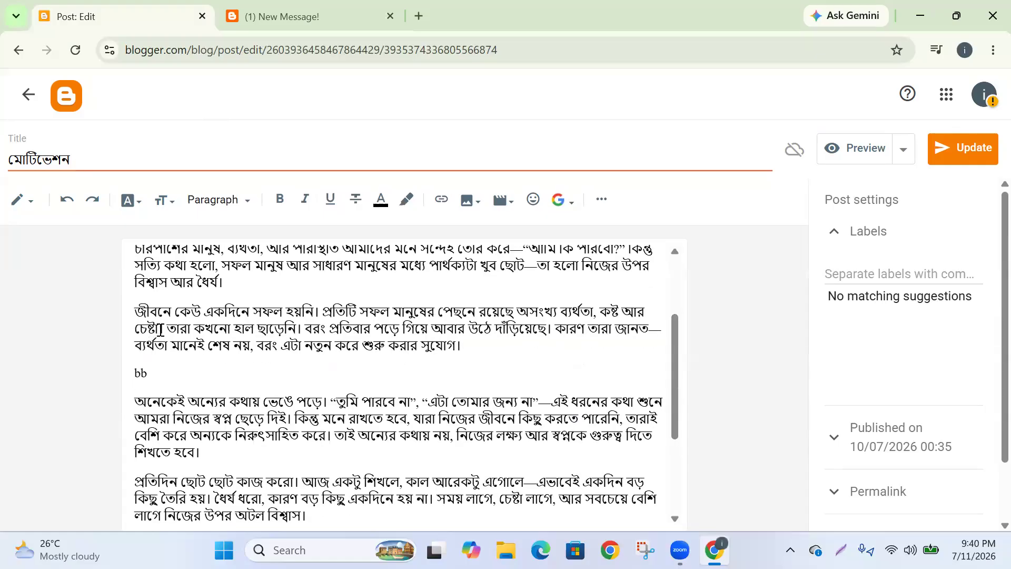
scroll(161, 331, "up", 3)
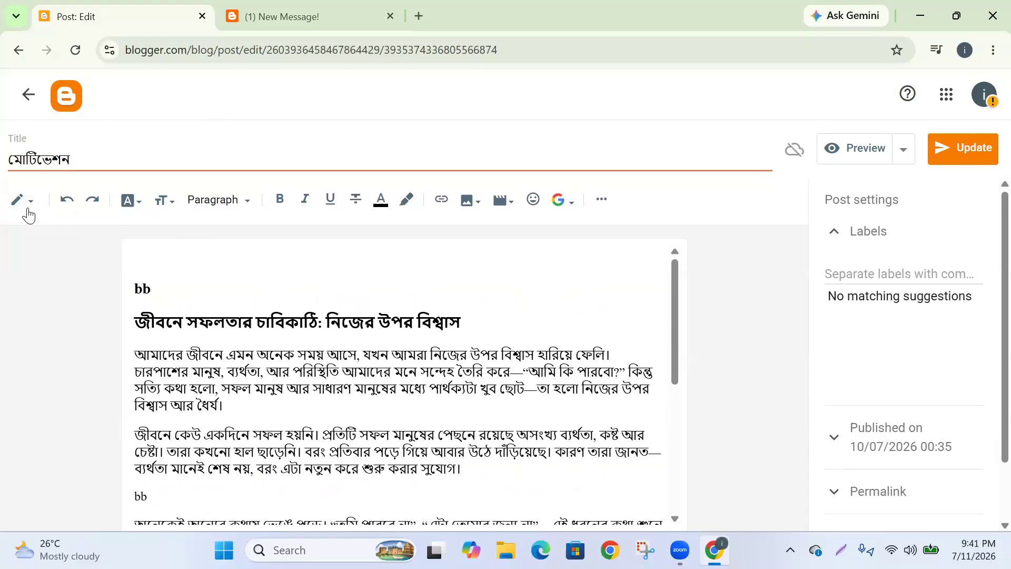
left_click(24, 201)
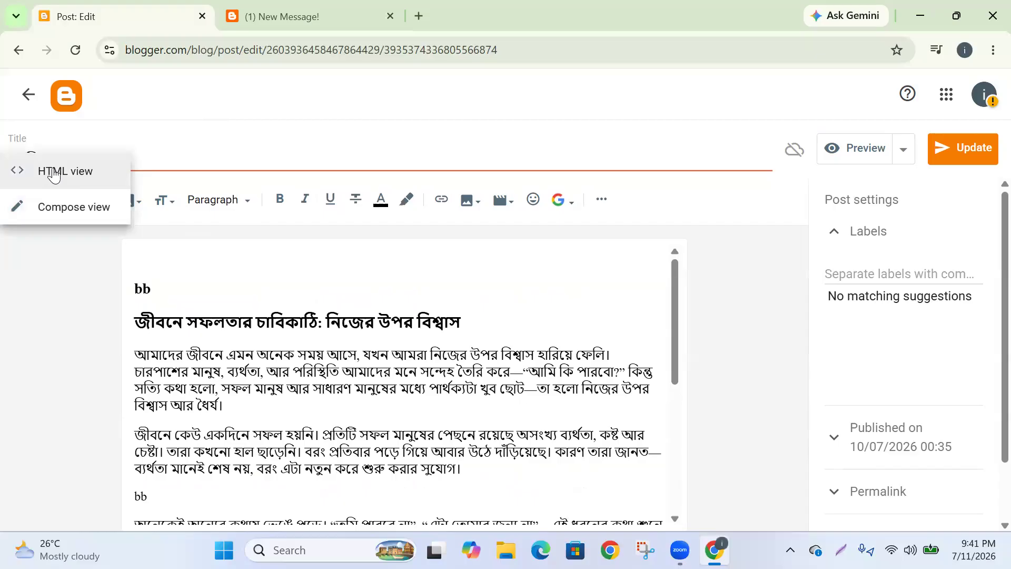
left_click(55, 174)
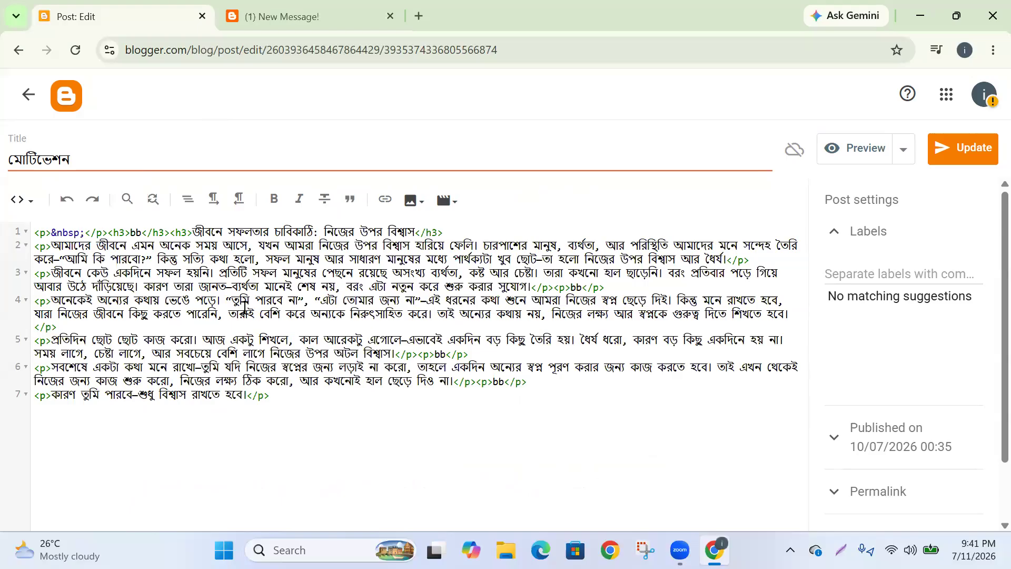
key("ctrl+f")
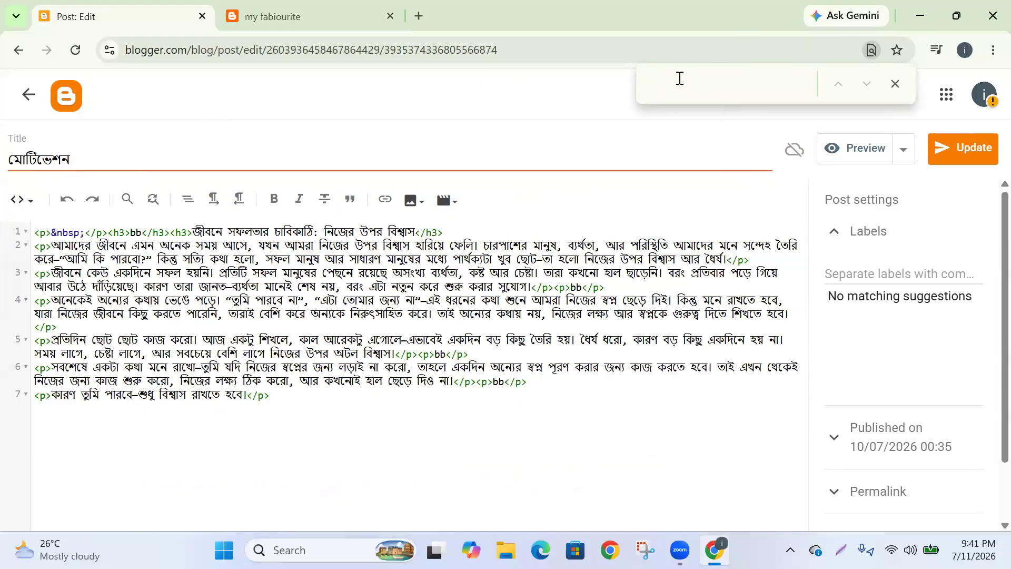
type("bb")
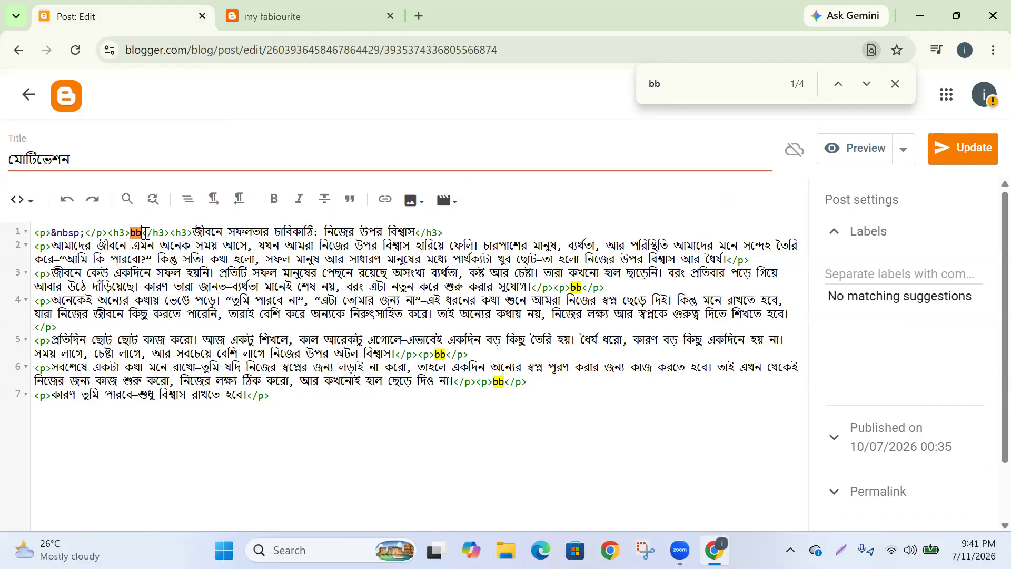
Replace the "bb" inside the first h3 heading with the copied ad script code
left_click(146, 233)
key("BackSpace")
key("BackSpace")
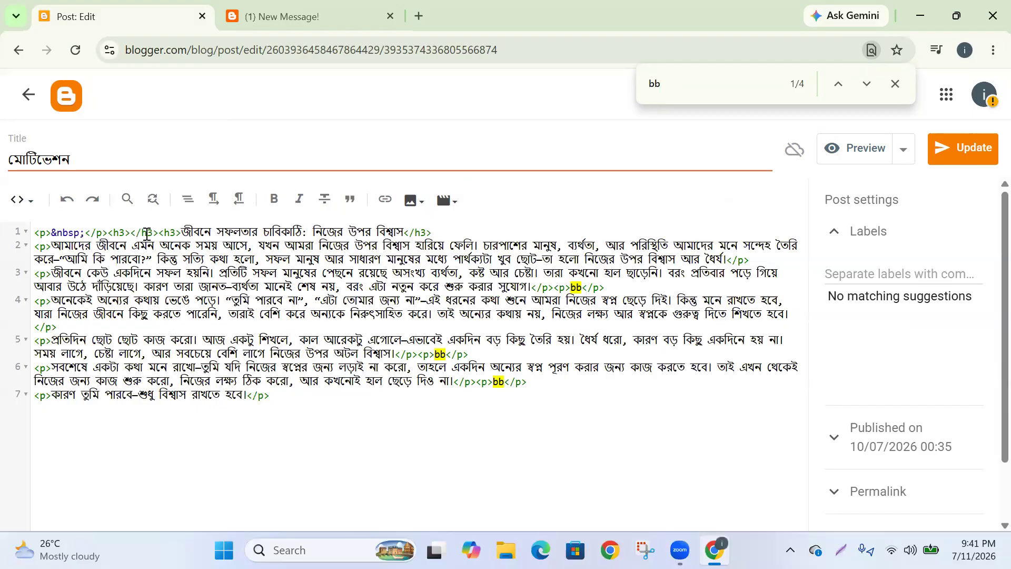
key("ctrl+v")
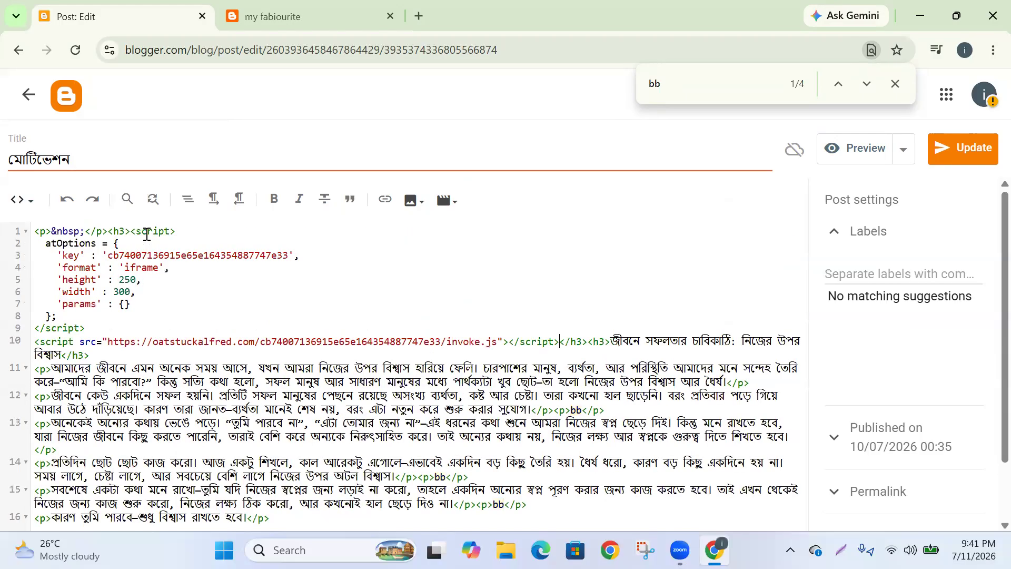
Find the "bb" after the second body paragraph and replace it with the copied ad script code
left_click(868, 83)
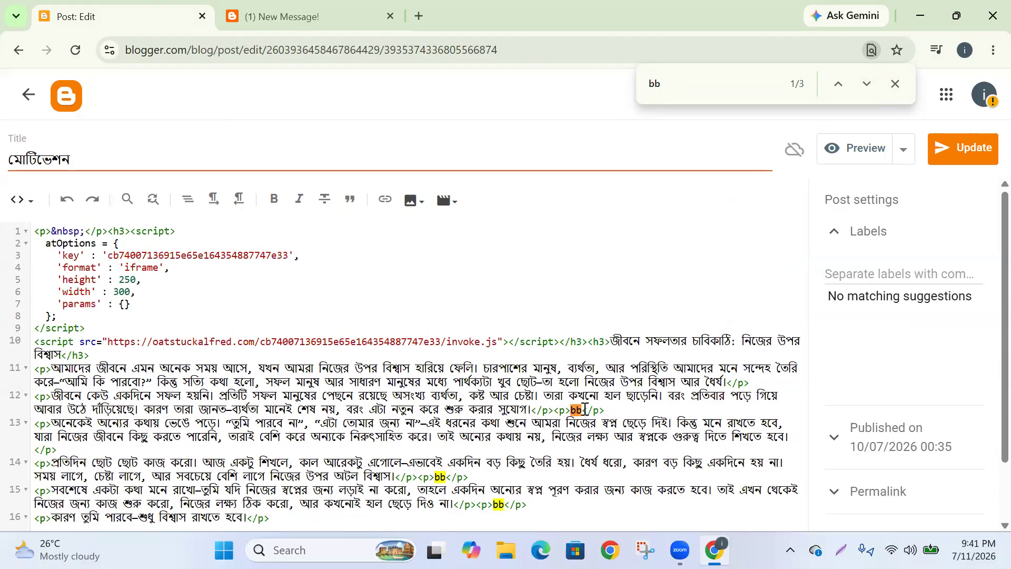
left_click(584, 407)
key("BackSpace")
key("BackSpace")
key("ctrl+v")
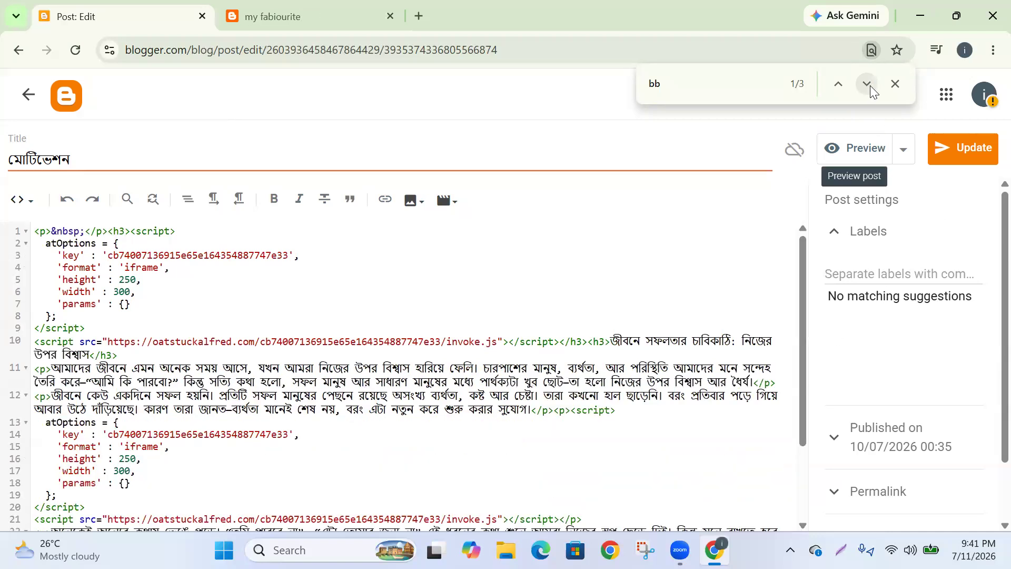
Find the "bb" after the fourth body paragraph and replace it with the copied ad script code
left_click(866, 84)
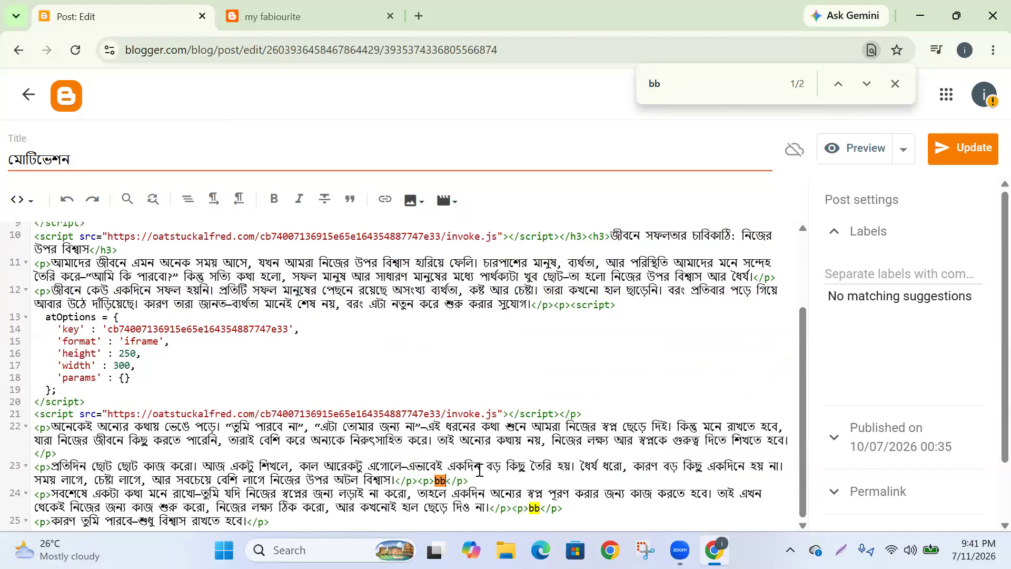
key("BackSpace")
key("BackSpace")
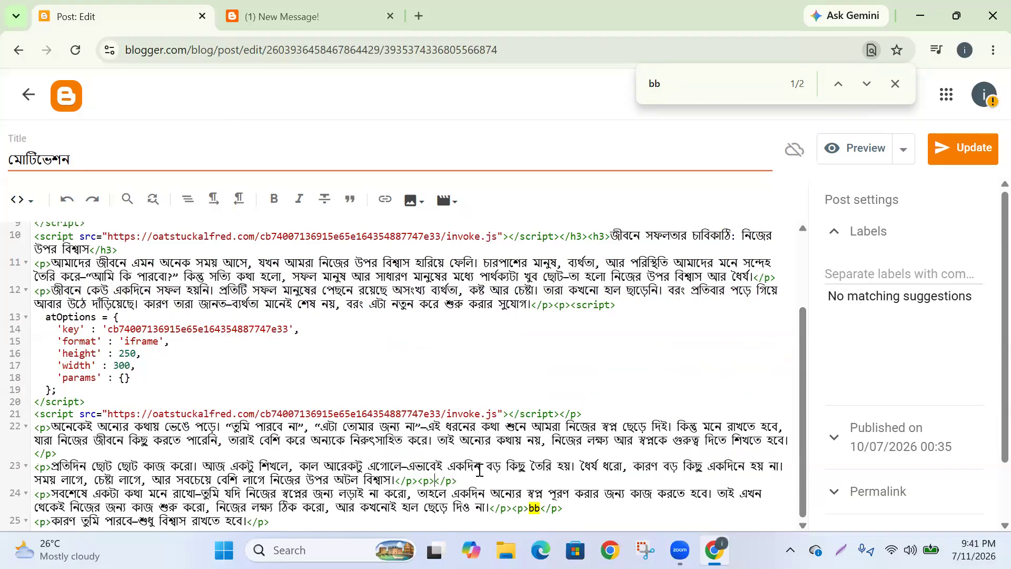
key("ctrl+v")
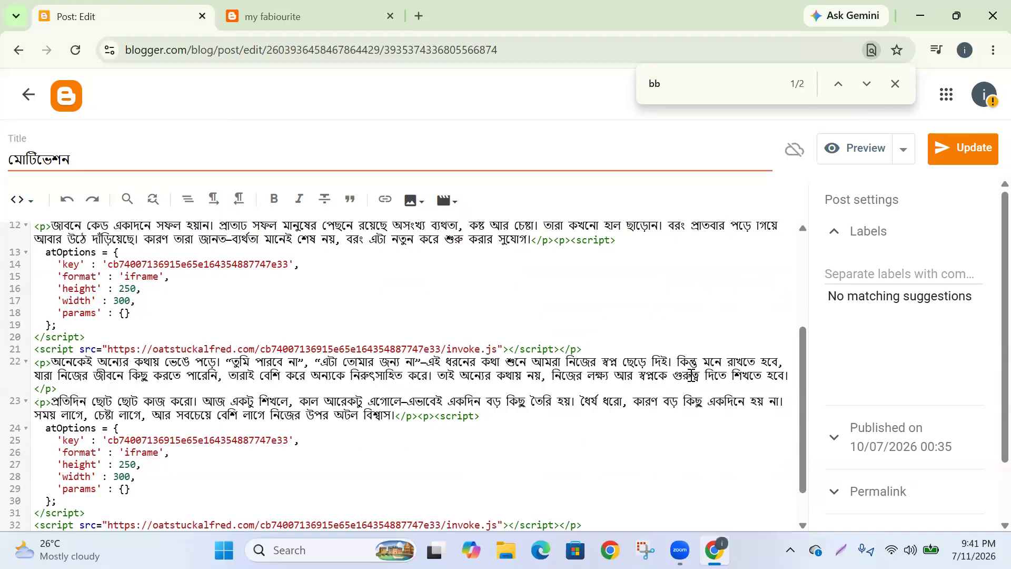
scroll(690, 371, "down", 1)
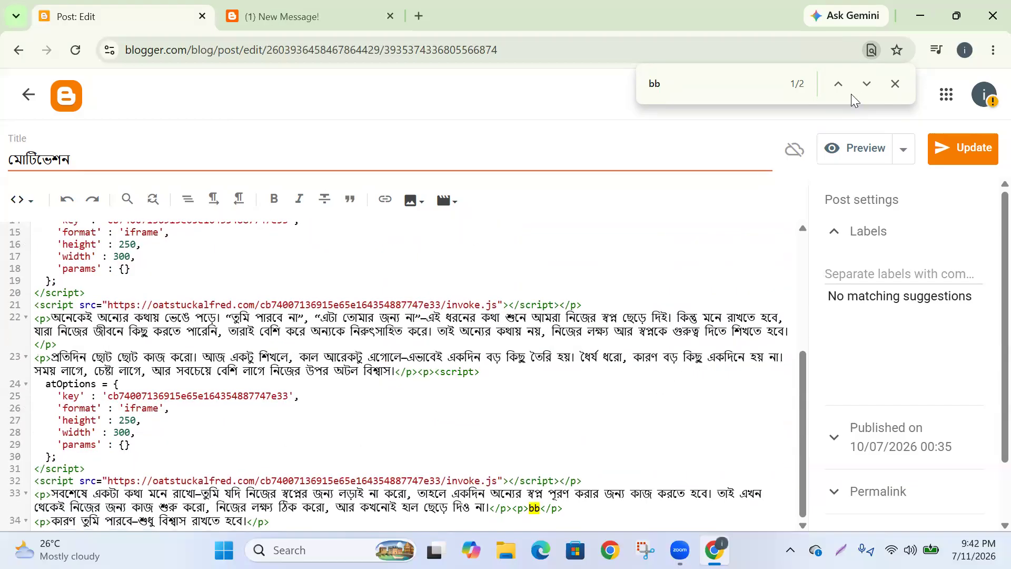
Find the last "bb", just before the closing line, and replace it with the copied ad script code
left_click(866, 84)
scroll(987, 419, "down", 1)
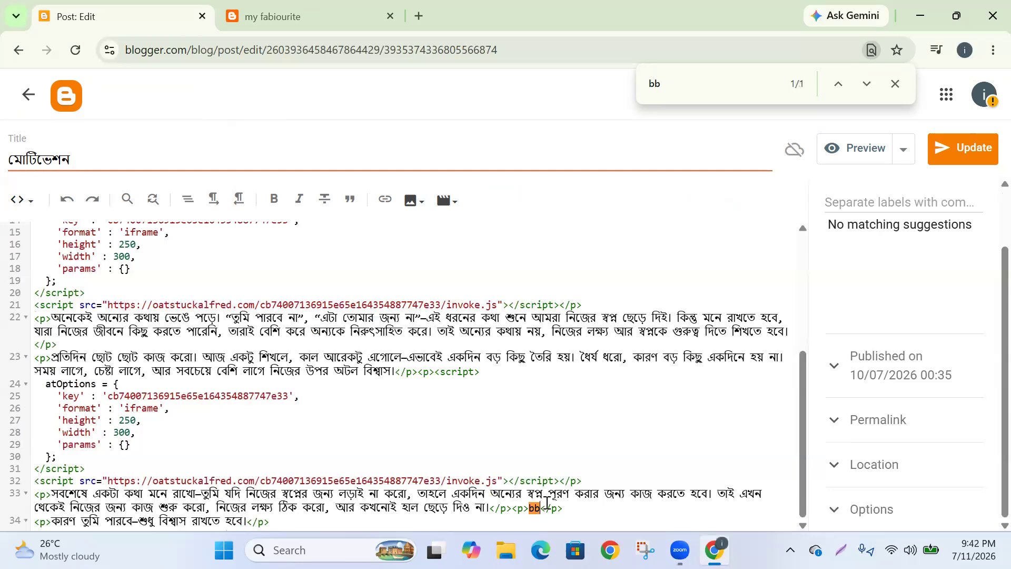
key("BackSpace")
key("BackSpace")
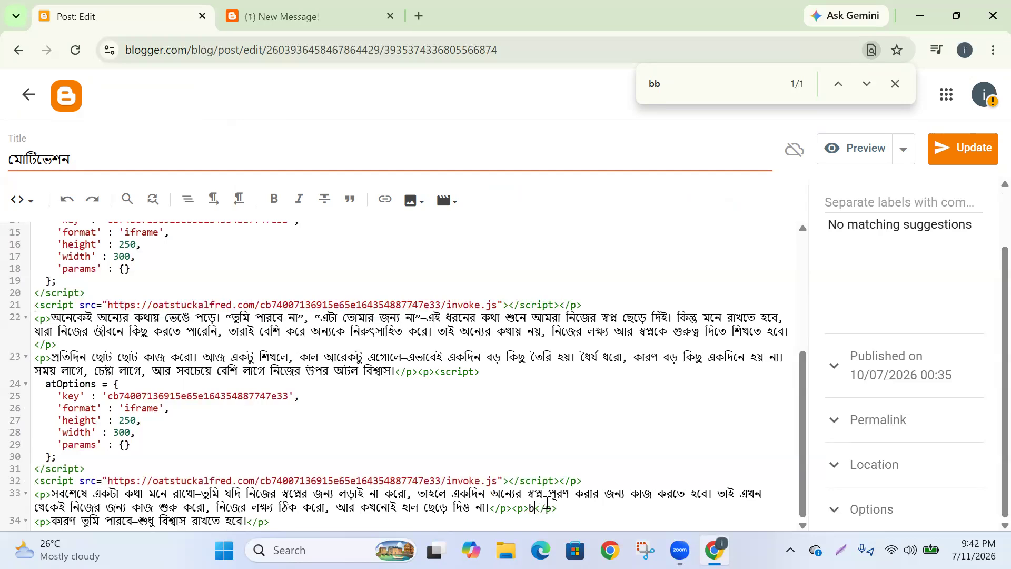
key("ctrl+v")
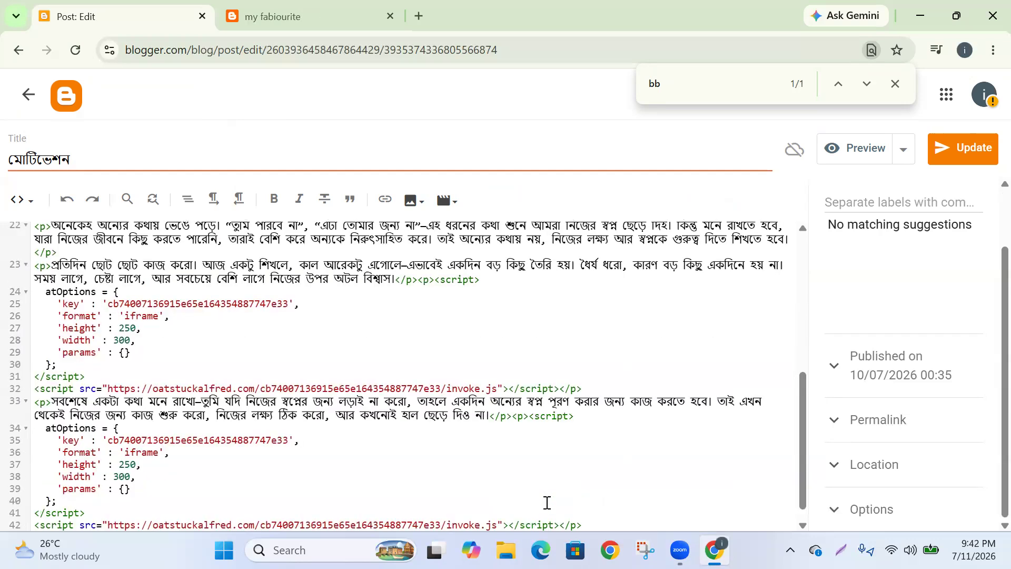
Update the post, switch the editor to Compose view and look through the text for leftover script code
scroll(366, 320, "up", 5)
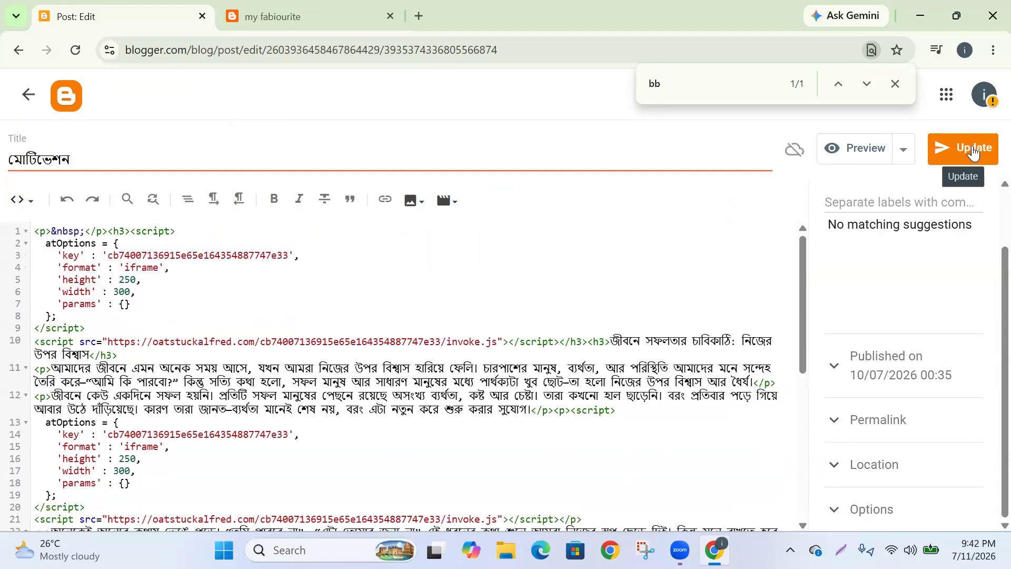
left_click(973, 153)
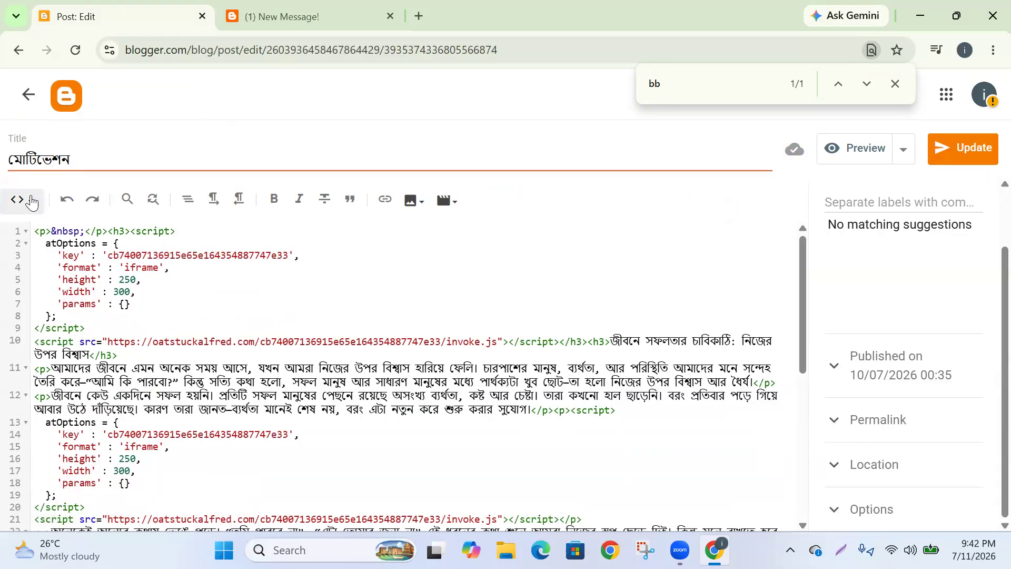
left_click(23, 200)
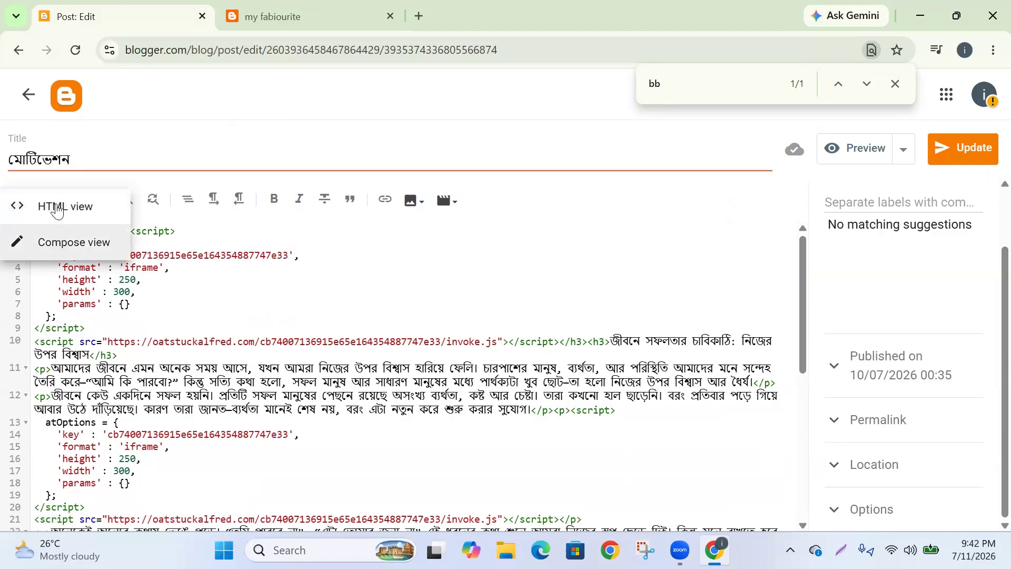
left_click(61, 246)
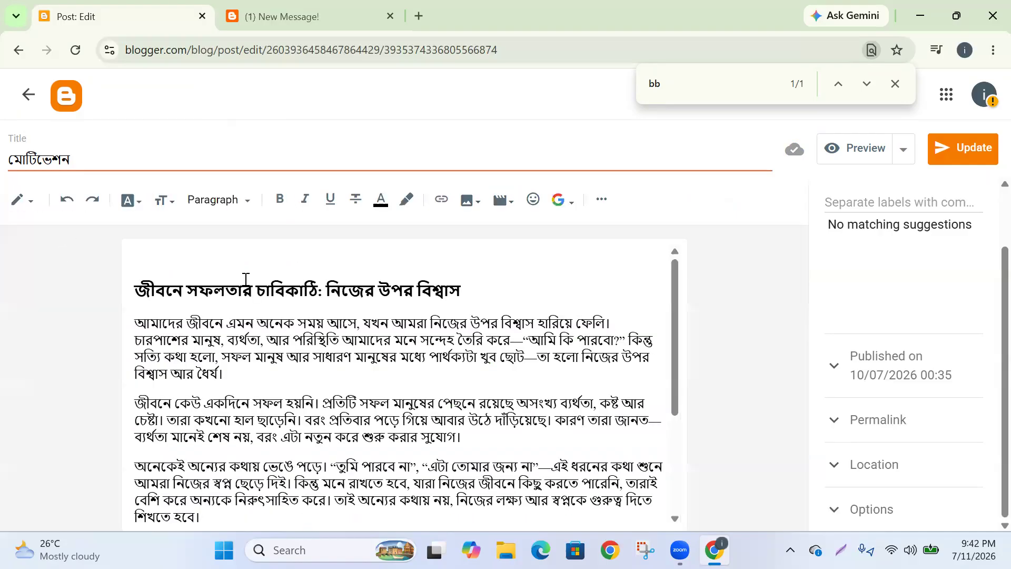
scroll(297, 339, "down", 5)
scroll(297, 339, "up", 5)
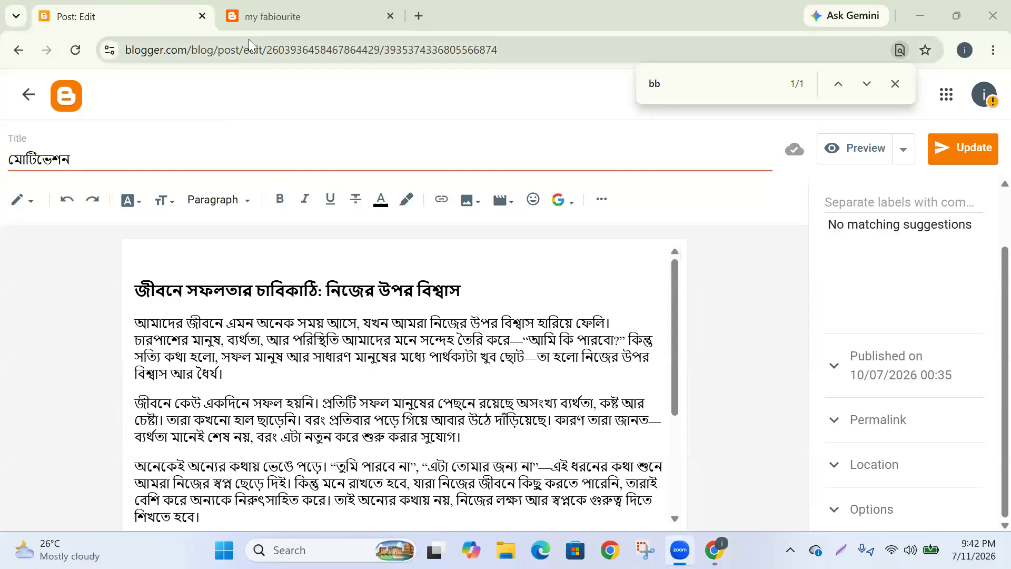
Reload the live blog page at myfavorite247.blogspot.com and return to the post editor
key("ctrl+Tab")
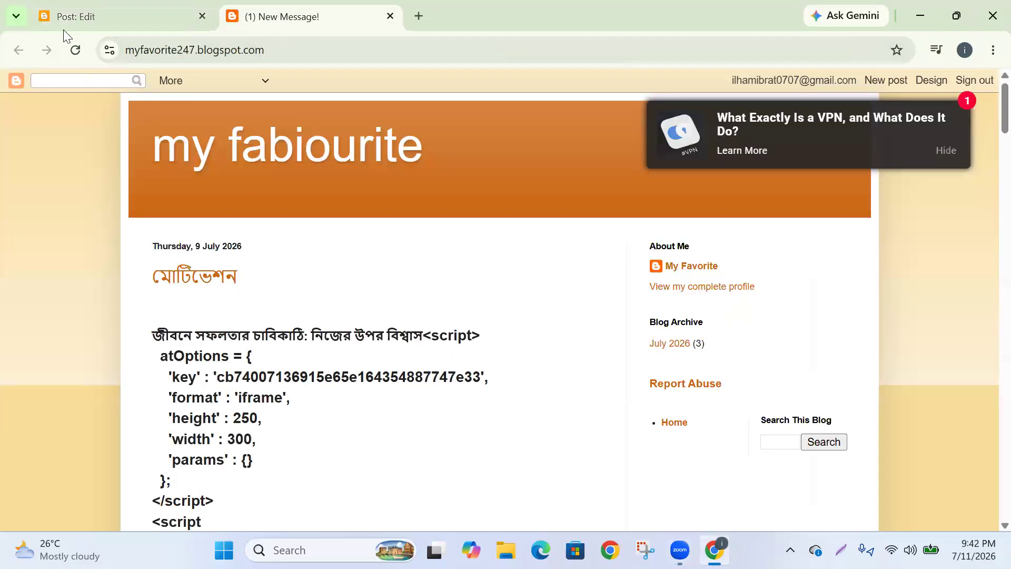
left_click(75, 50)
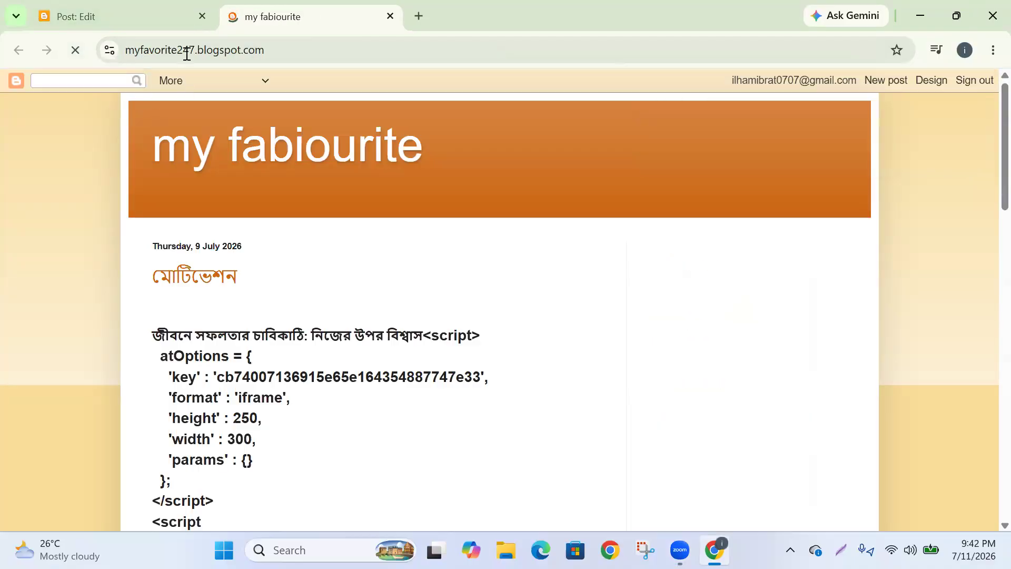
left_click(154, 10)
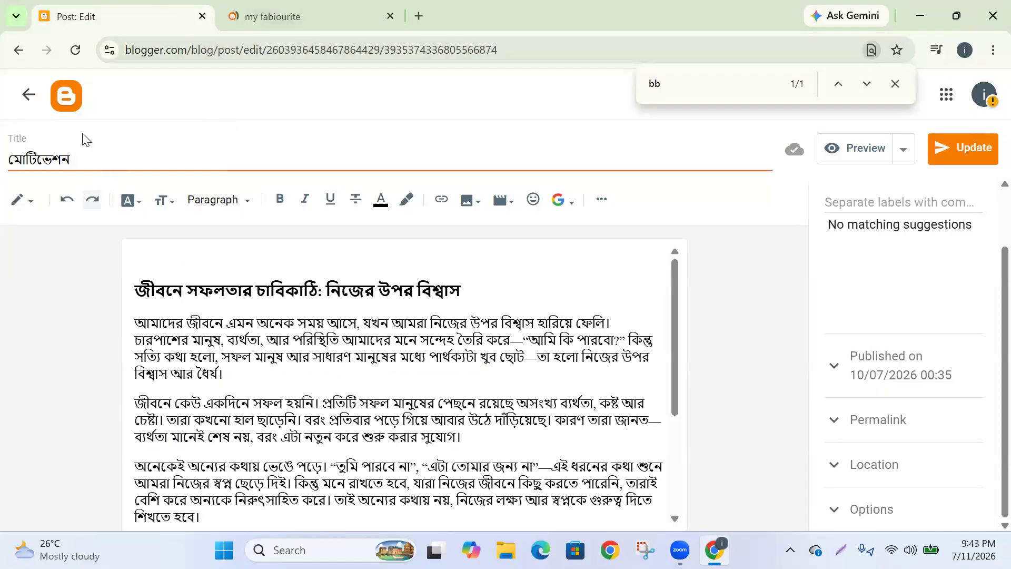
Go back to the post list and move the topmost মোটিভেশন post to the bin
left_click(29, 96)
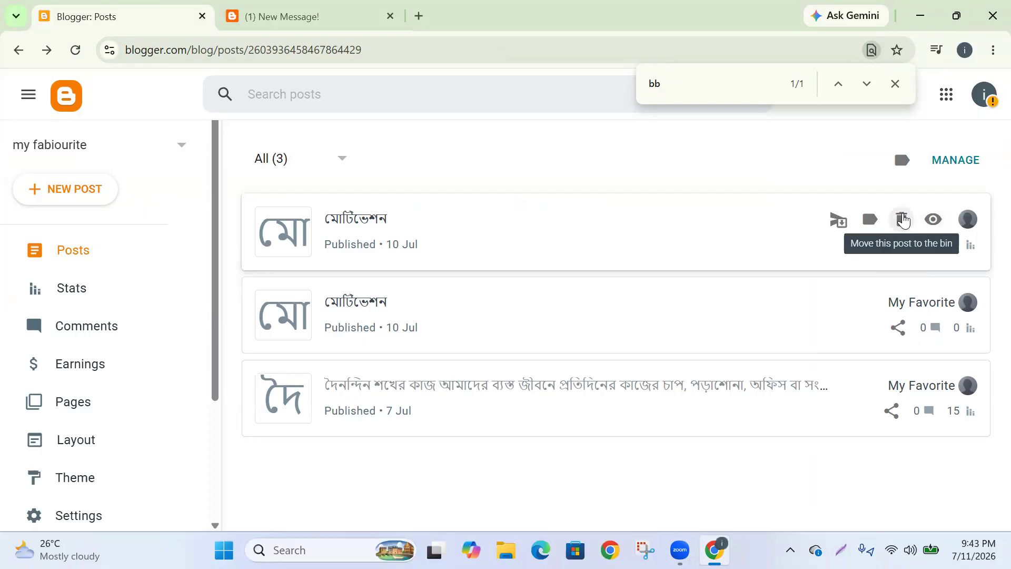
left_click(902, 220)
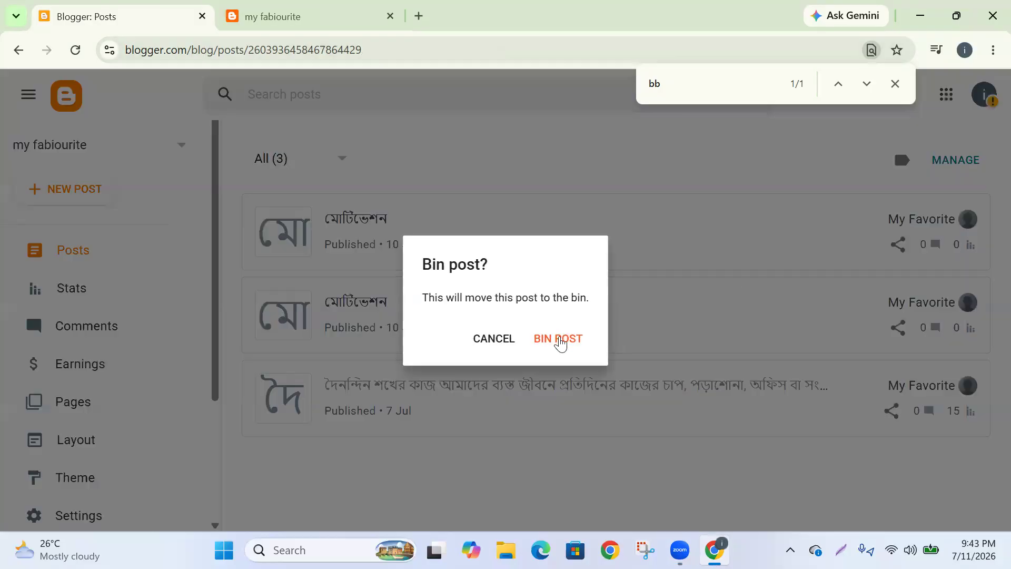
left_click(801, 181)
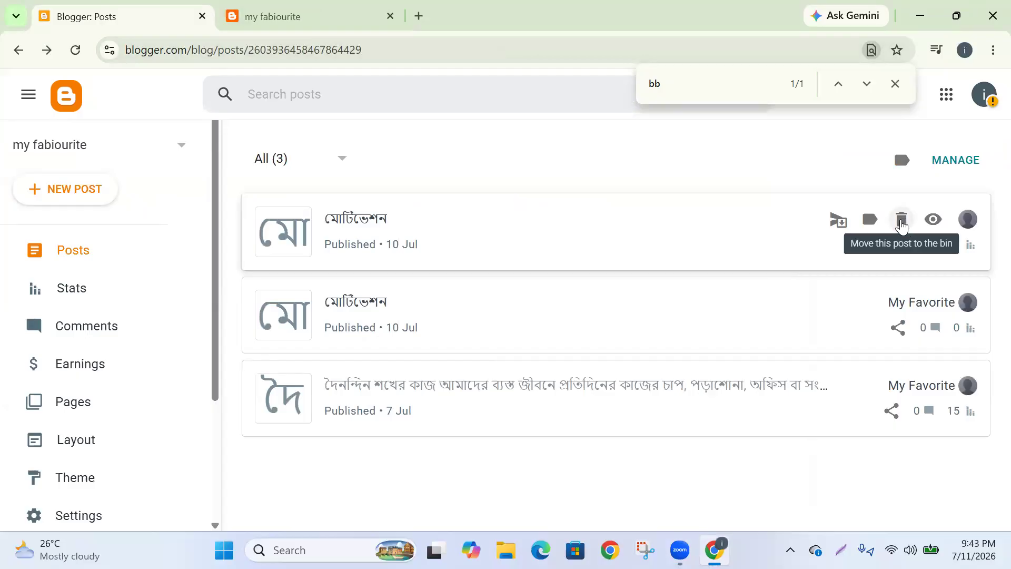
left_click(902, 220)
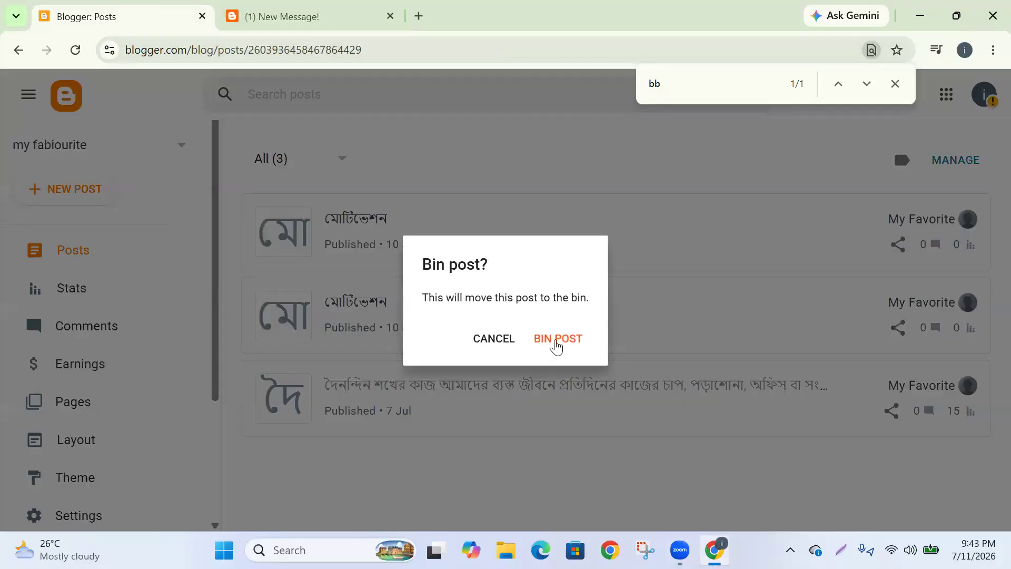
left_click(548, 347)
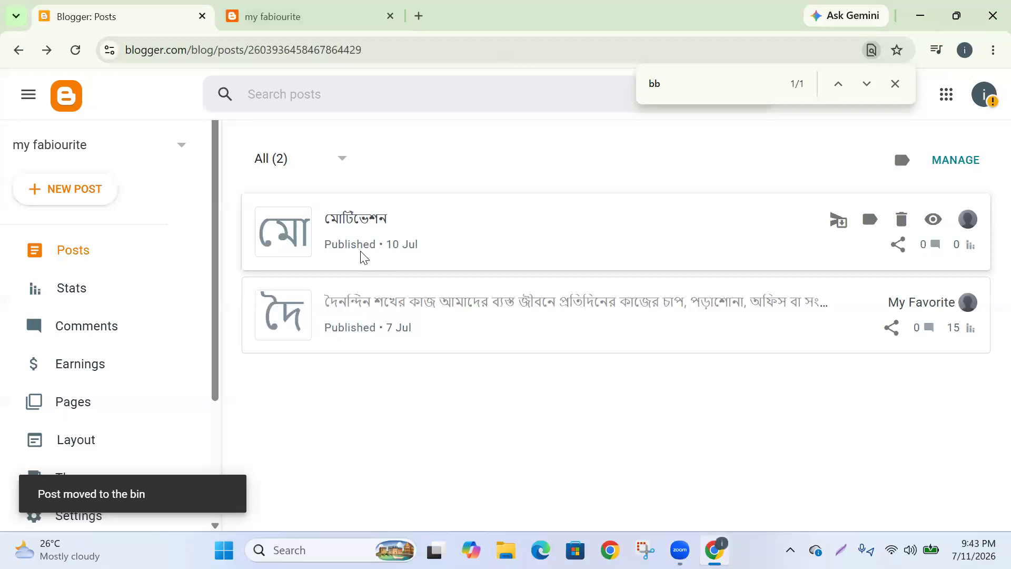
Reload the live blog page and check how the ads display throughout the মোটিভেশন post
left_click(300, 16)
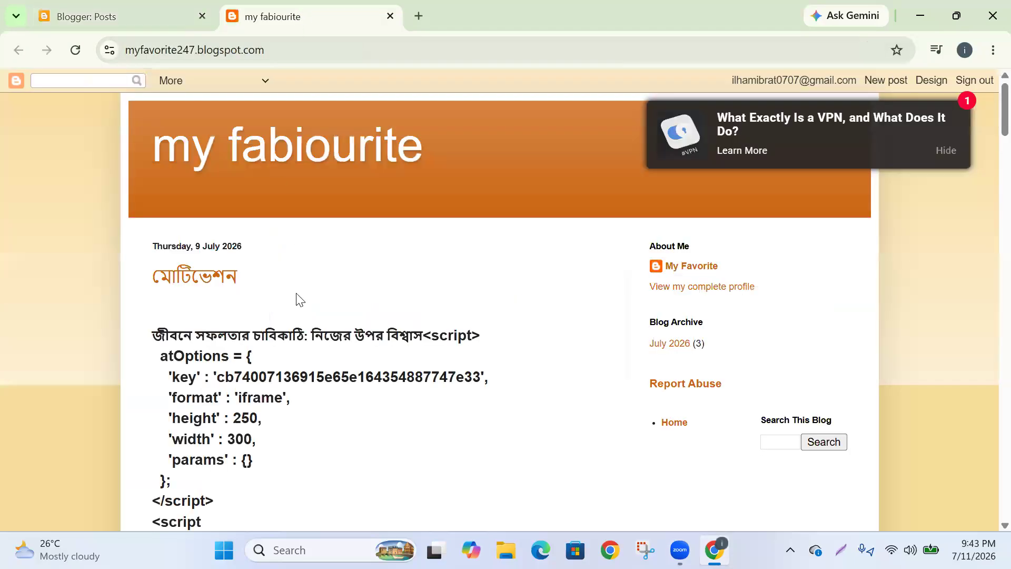
left_click(77, 54)
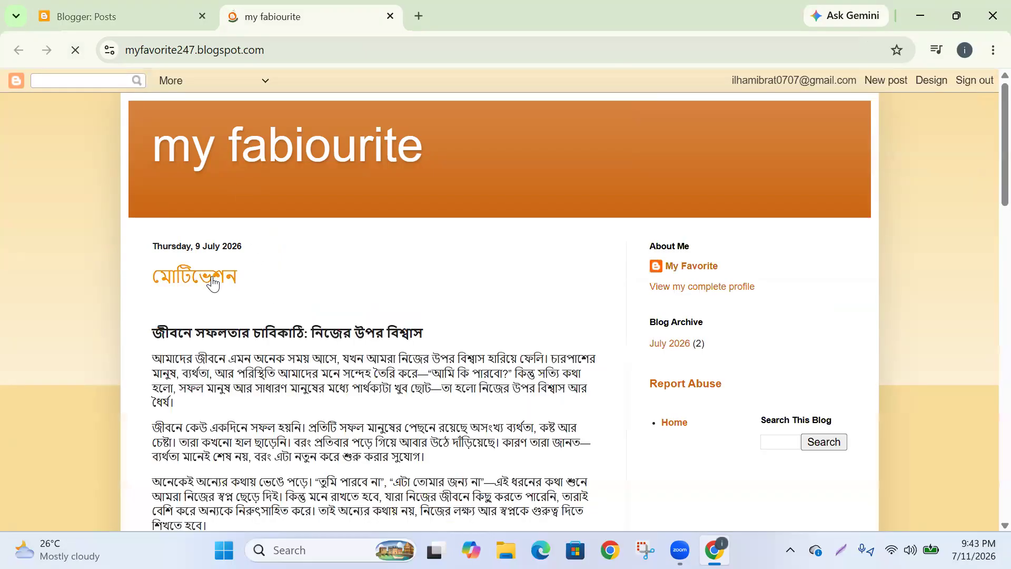
scroll(332, 347, "down", 10)
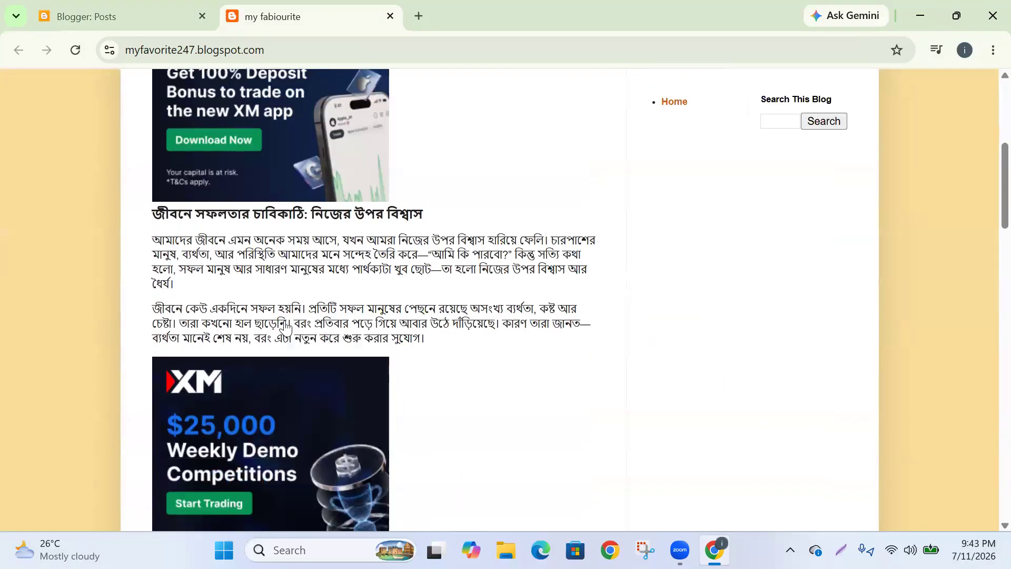
scroll(289, 273, "down", 13)
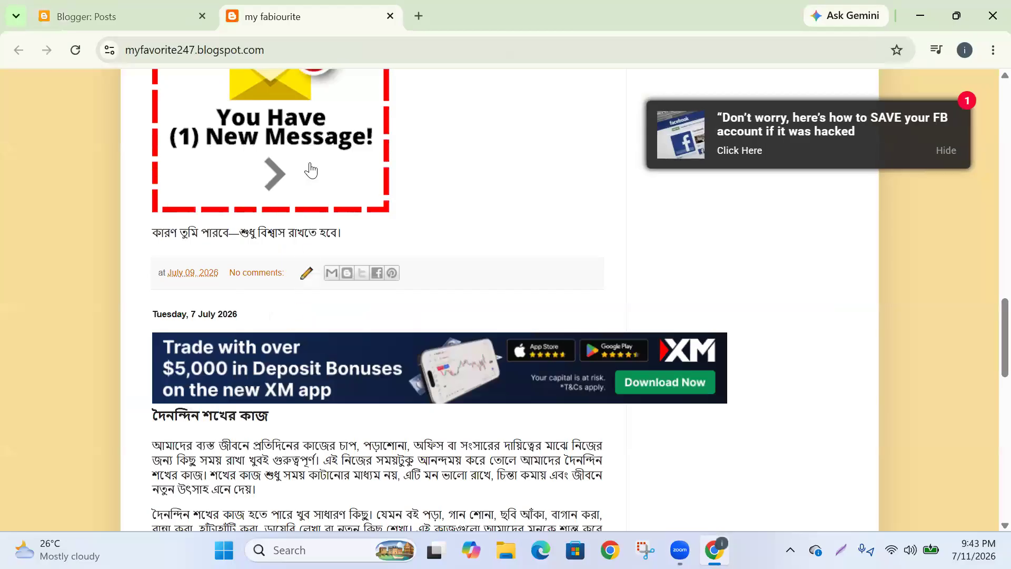
scroll(367, 251, "down", 7)
scroll(368, 263, "up", 5)
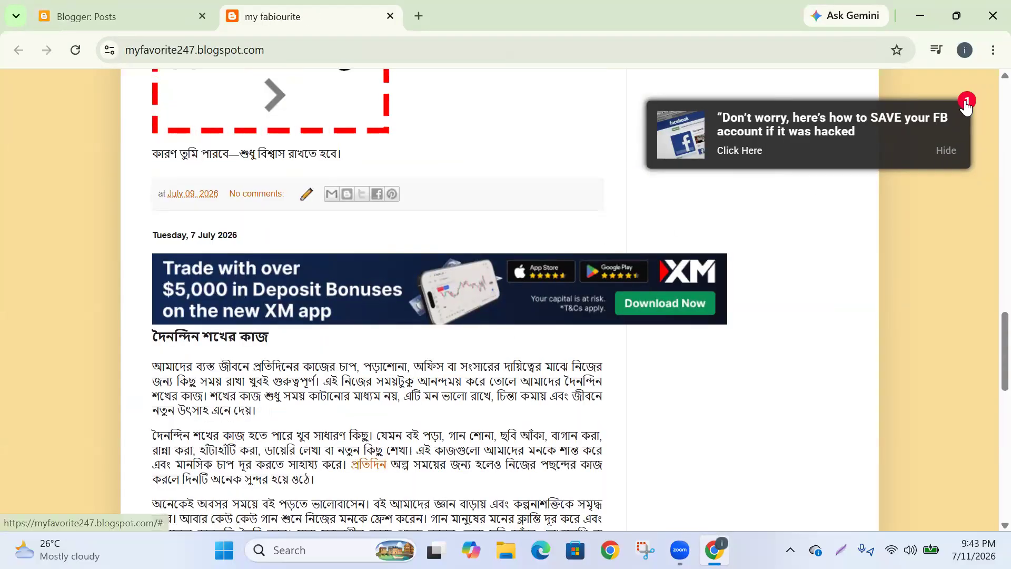
scroll(474, 226, "up", 10)
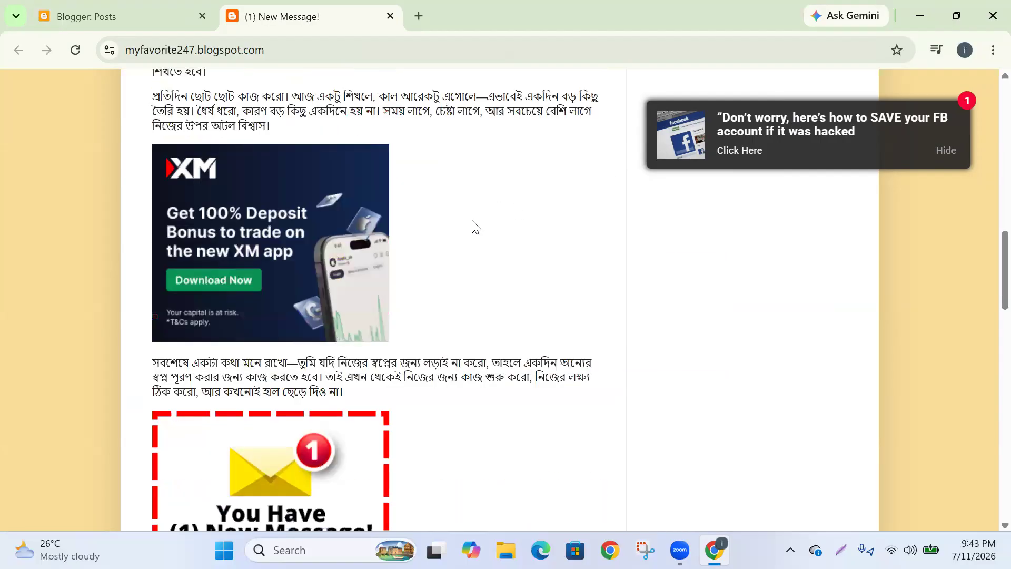
scroll(244, 214, "up", 5)
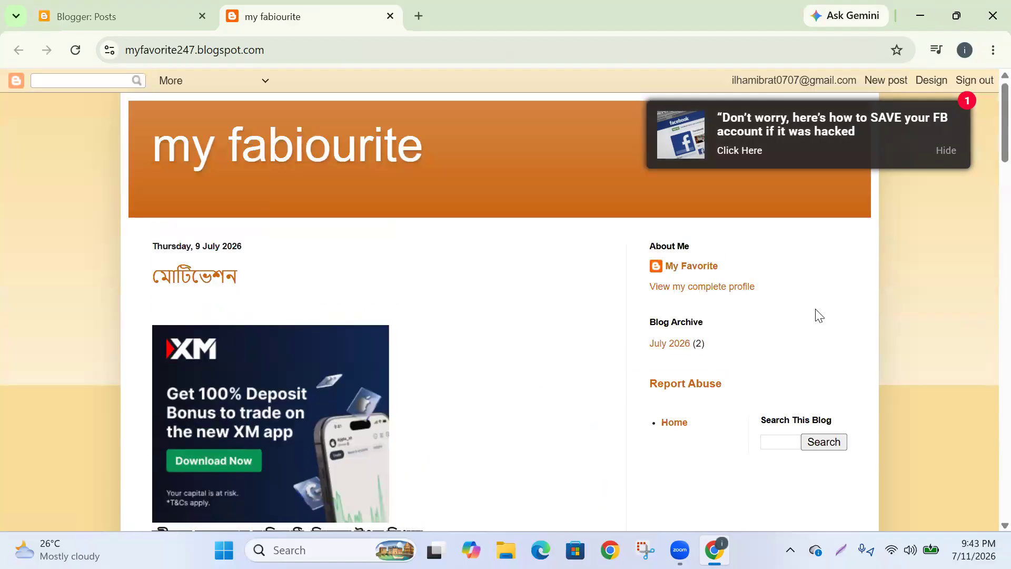
Examine the ad banners in both published posts, down to the footer of the live blog
scroll(817, 314, "down", 6)
scroll(600, 298, "up", 5)
scroll(529, 247, "down", 6)
scroll(529, 246, "down", 10)
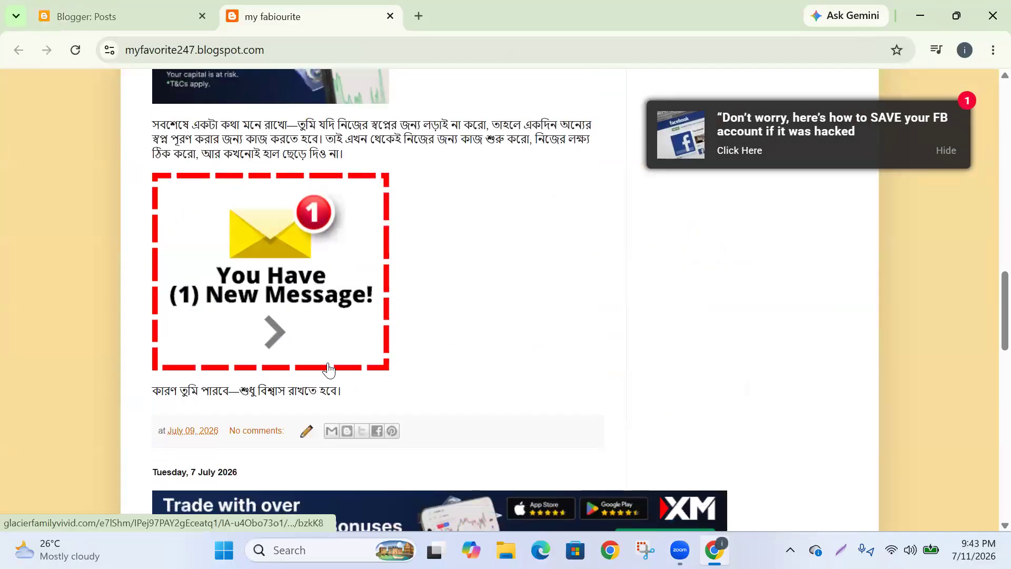
scroll(193, 303, "down", 4)
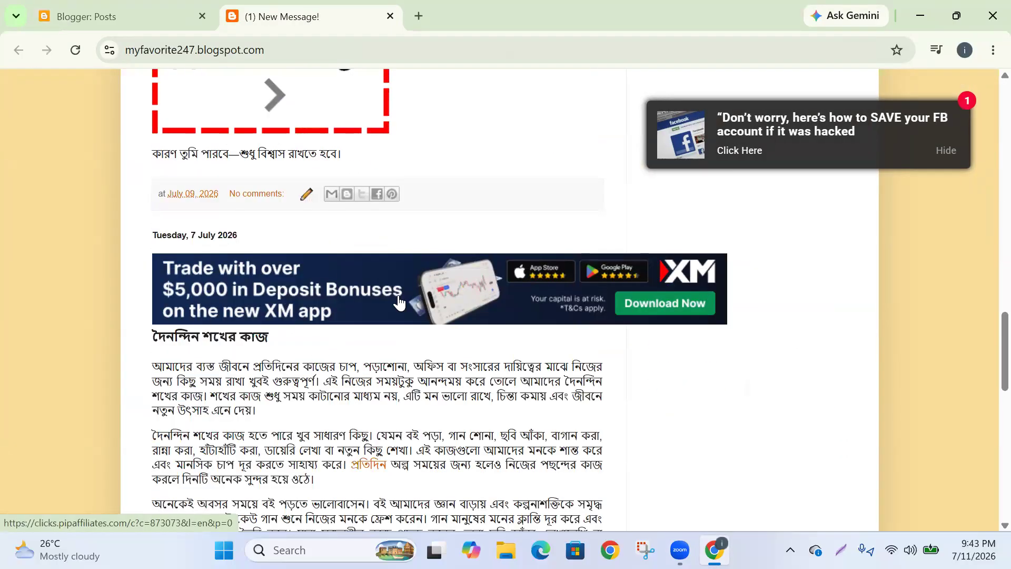
scroll(300, 289, "up", 10)
scroll(299, 271, "up", 15)
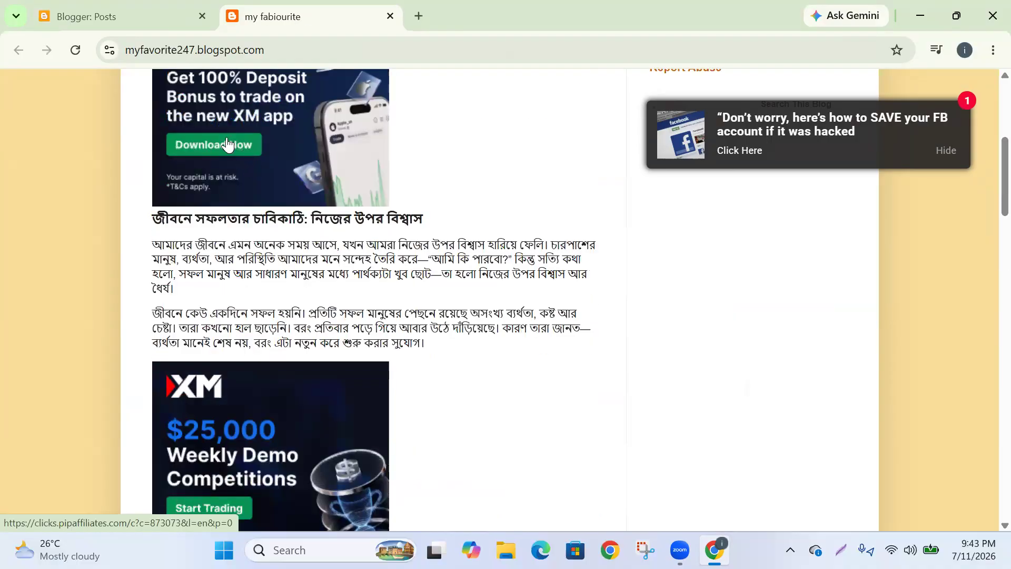
scroll(265, 327, "down", 10)
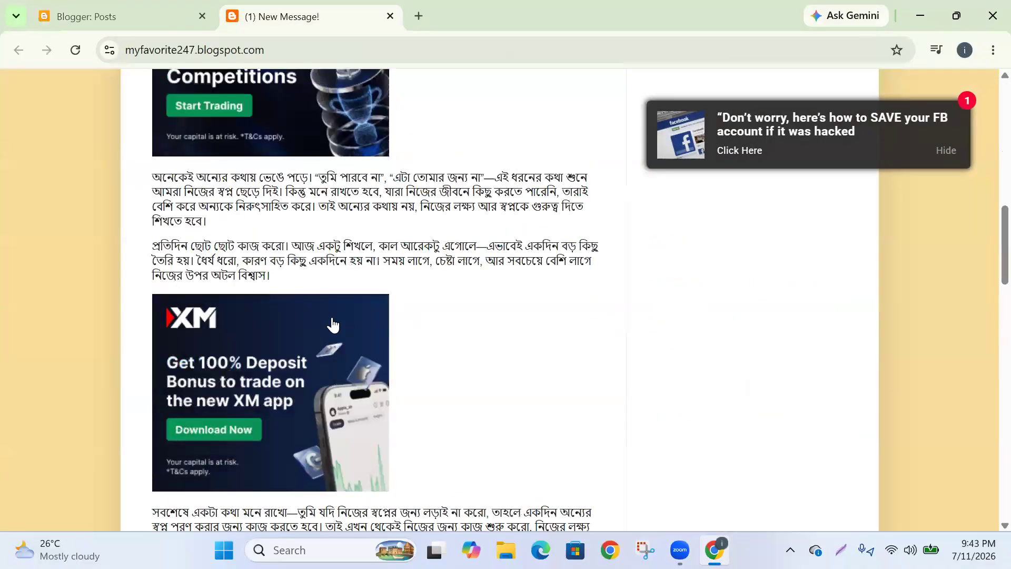
scroll(377, 339, "down", 10)
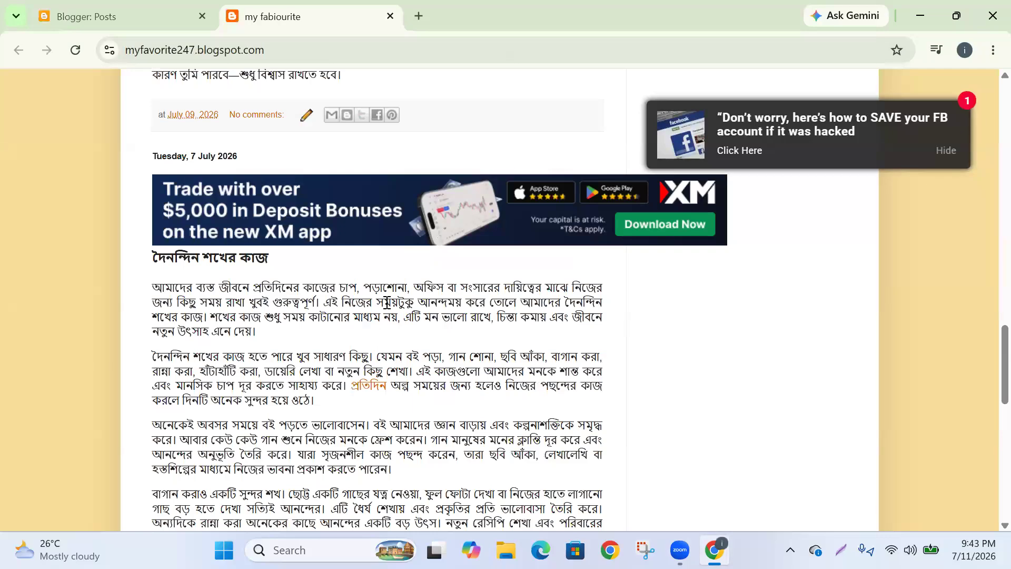
scroll(387, 299, "down", 10)
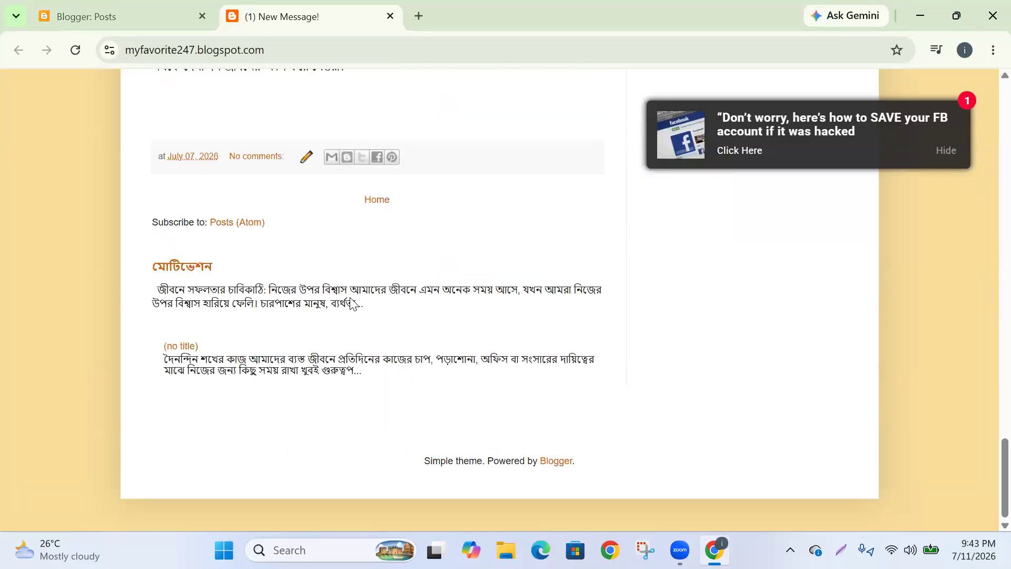
scroll(303, 320, "up", 15)
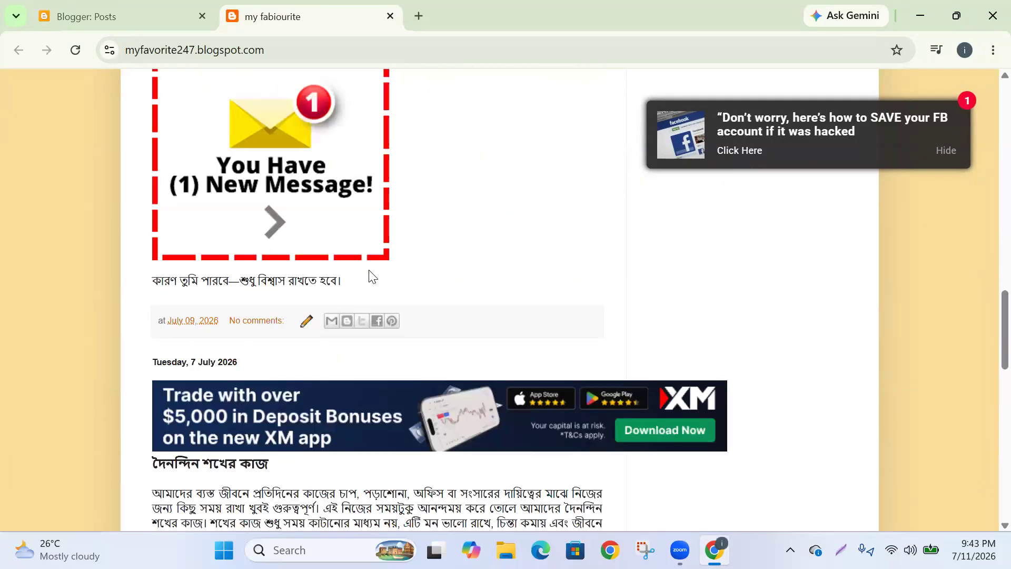
scroll(374, 265, "up", 10)
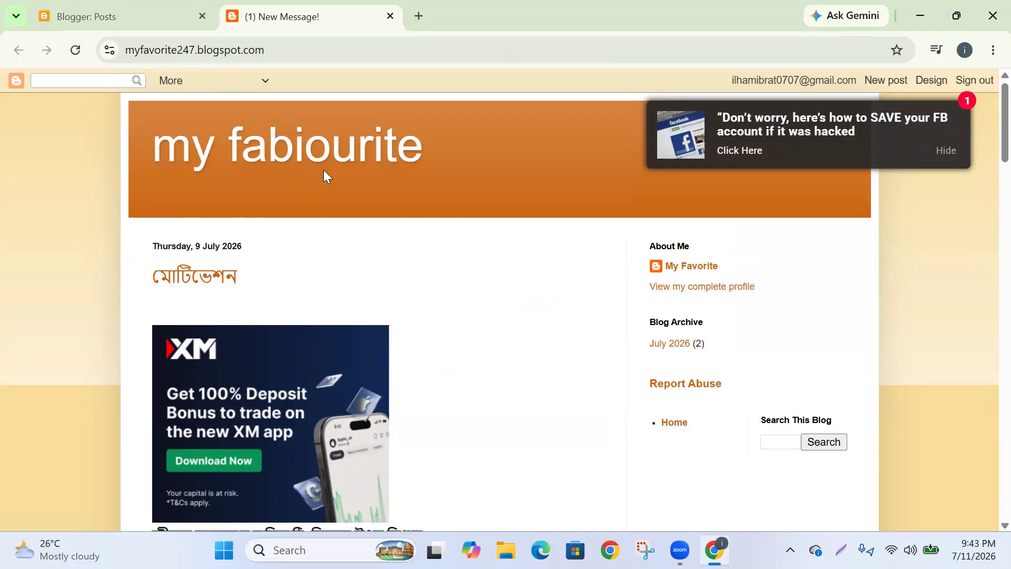
Close the page search for "bb" on the Blogger post list and return to the live blog
left_click(159, 17)
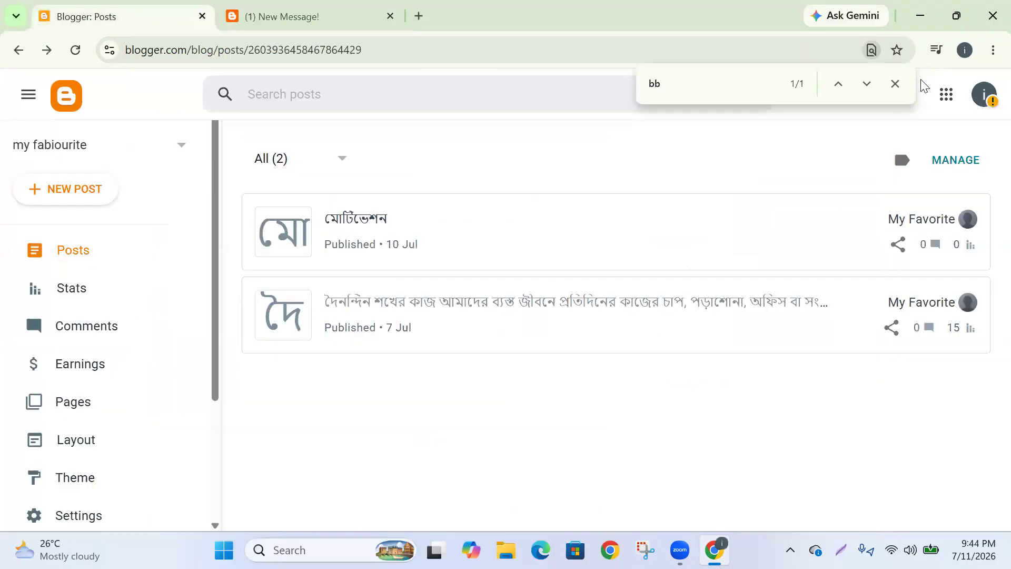
left_click(895, 84)
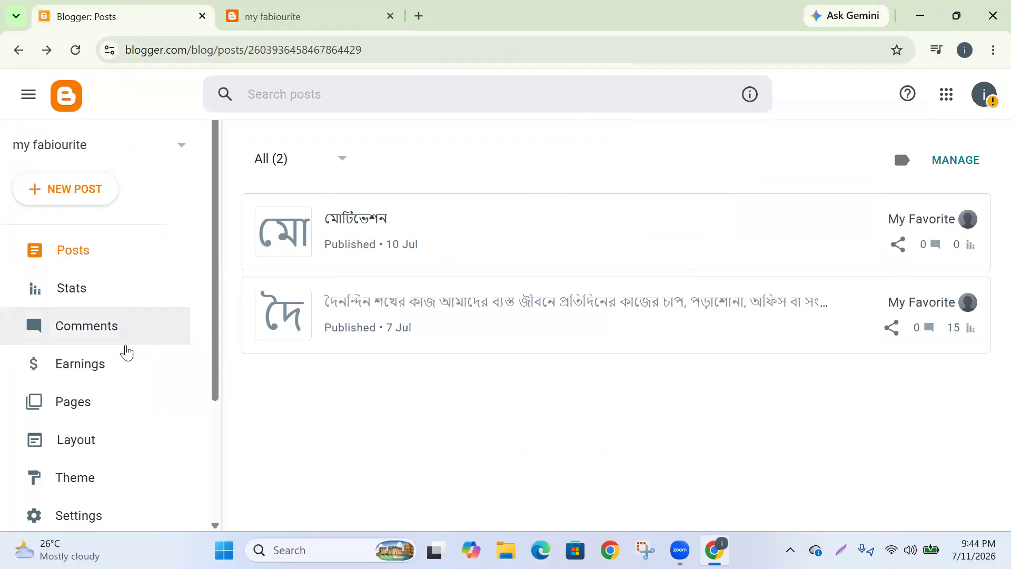
left_click(291, 20)
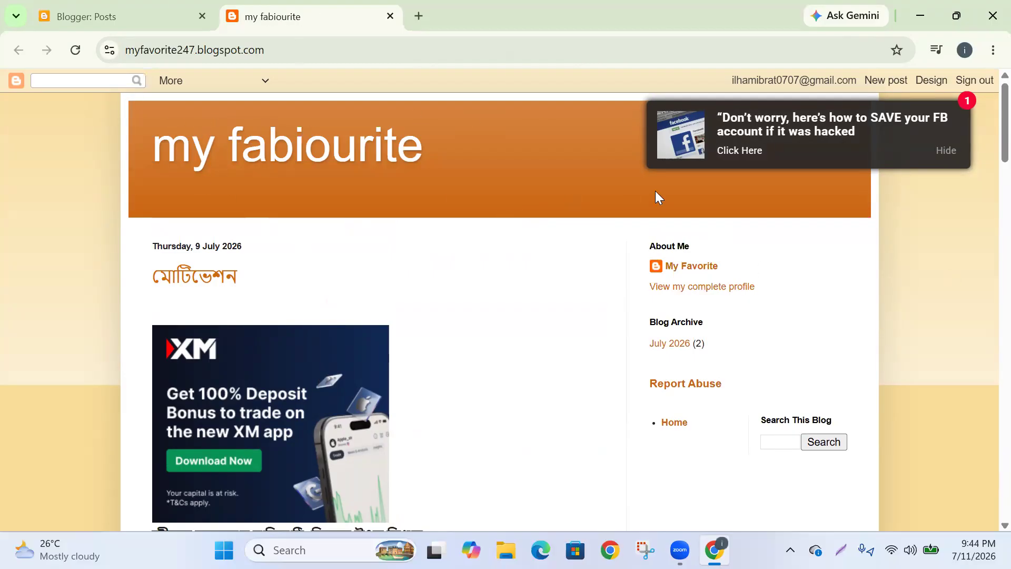
Open the blog's Layout page, look through the Navbar, Header and Cross-column sections, and compare them with the live blog
left_click(127, 24)
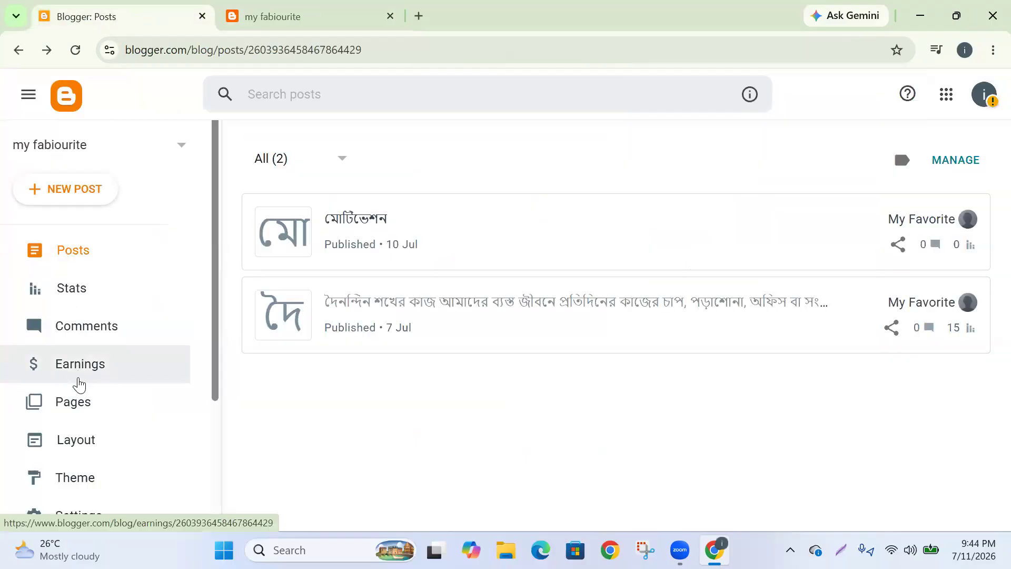
scroll(73, 342, "down", 3)
left_click(65, 289)
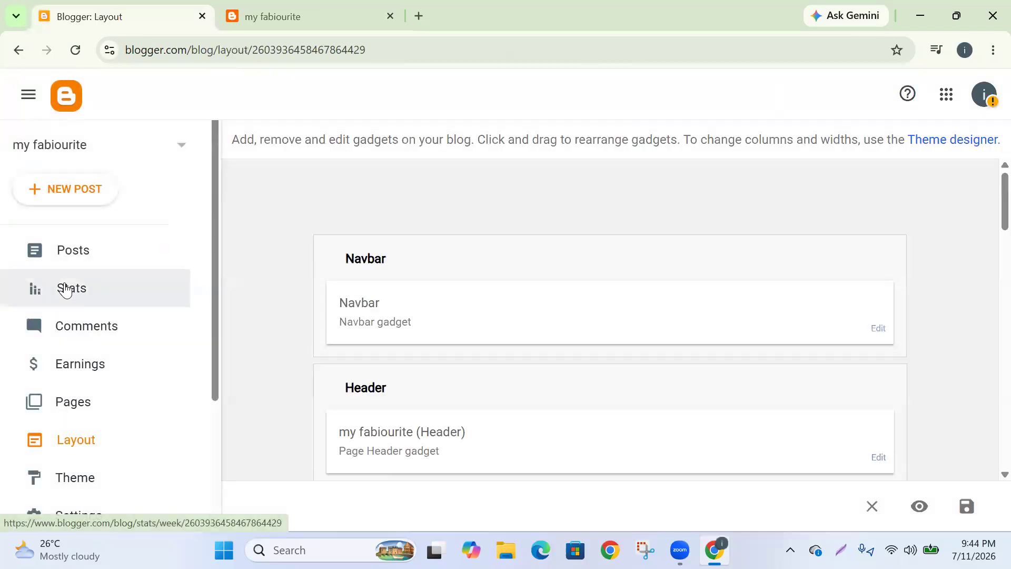
scroll(219, 314, "down", 3)
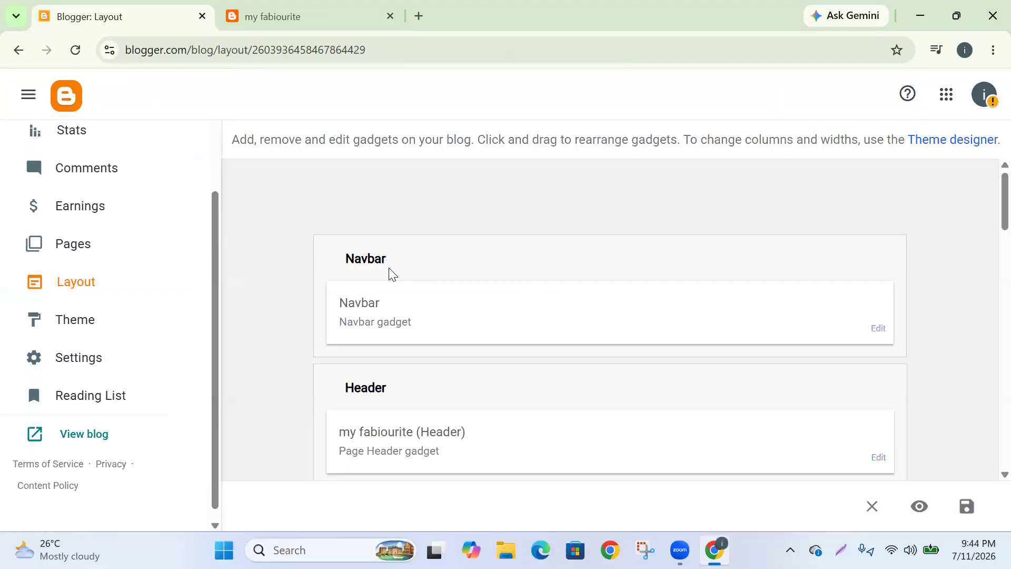
scroll(392, 274, "down", 4)
scroll(384, 198, "up", 1)
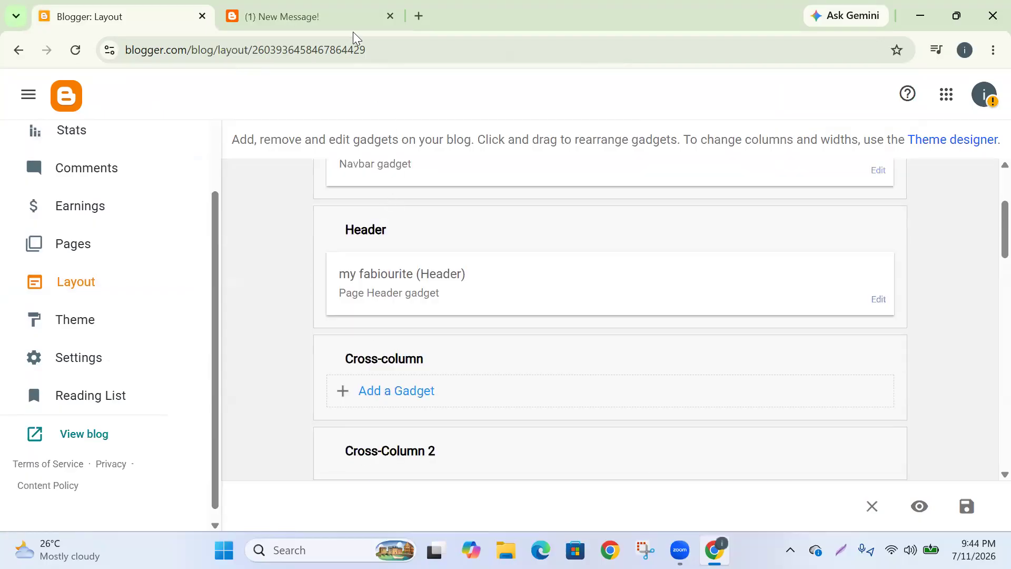
left_click(309, 25)
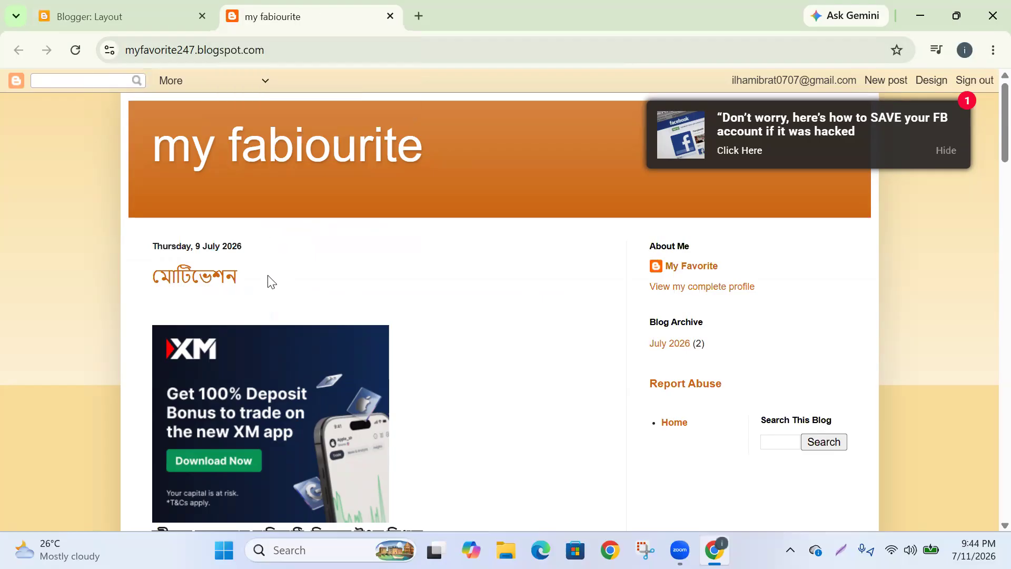
Search Google for "nevbar png" in a new browser tab and show the image results
left_click(420, 16)
left_click(389, 302)
type("nev")
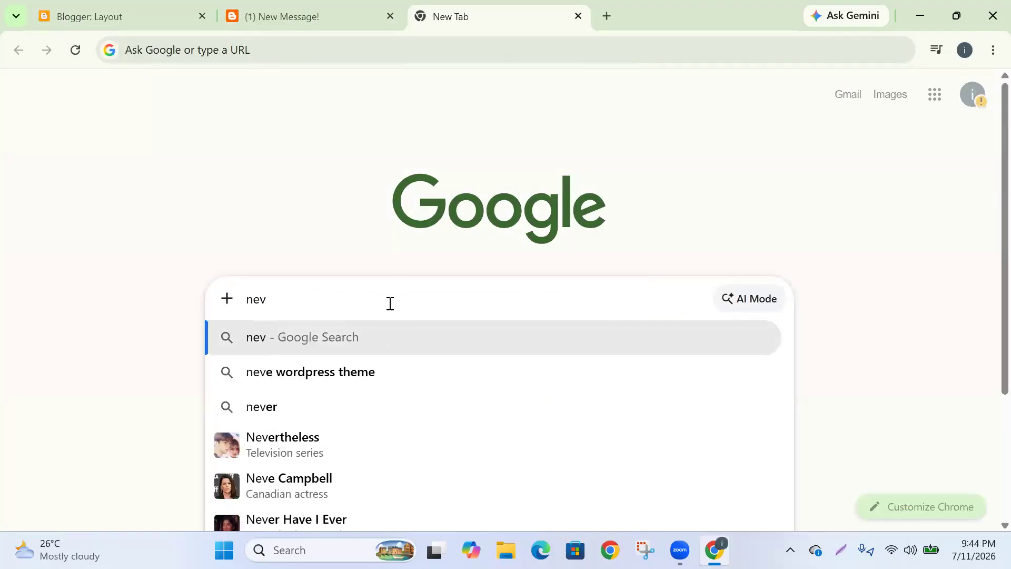
type("bar")
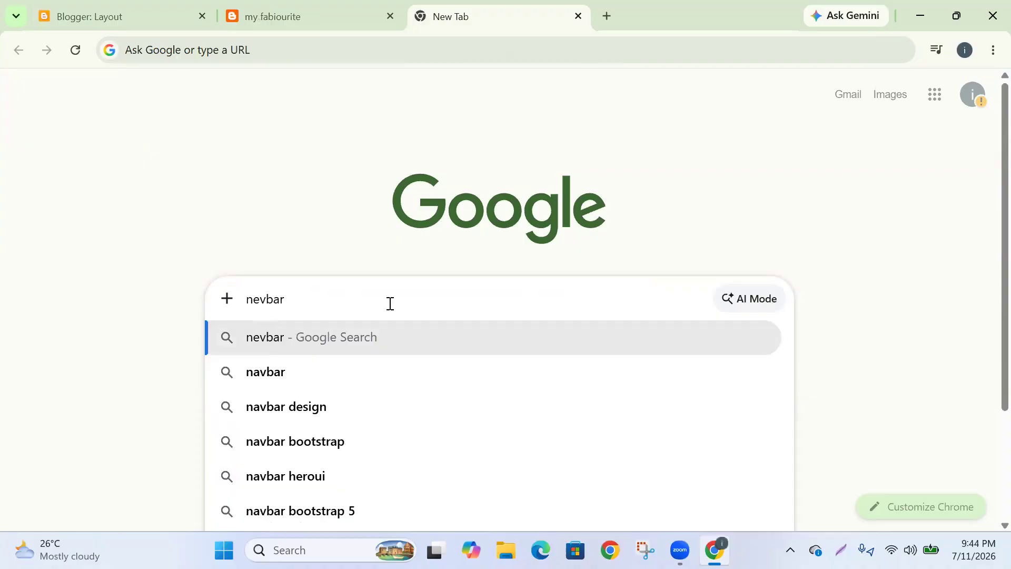
type(" png")
key("Return")
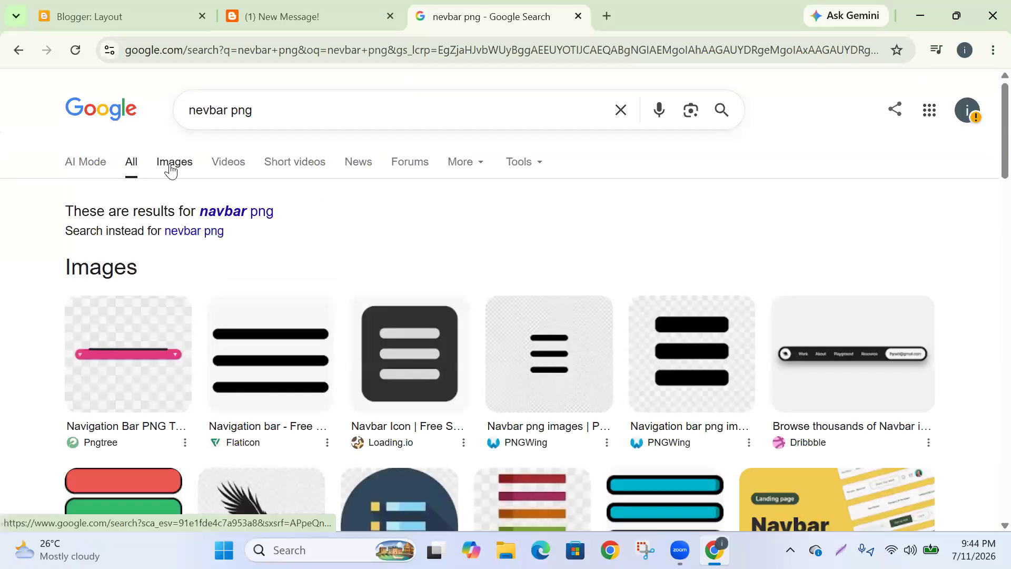
left_click(171, 169)
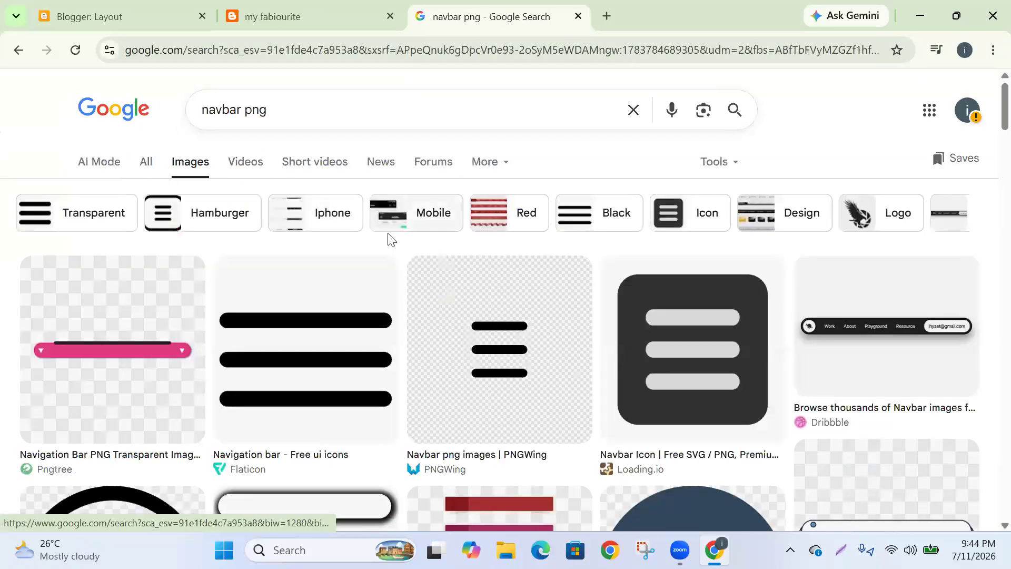
Compare the first navbar image results with the live blog's header and the blog's Layout sections
scroll(389, 240, "down", 6)
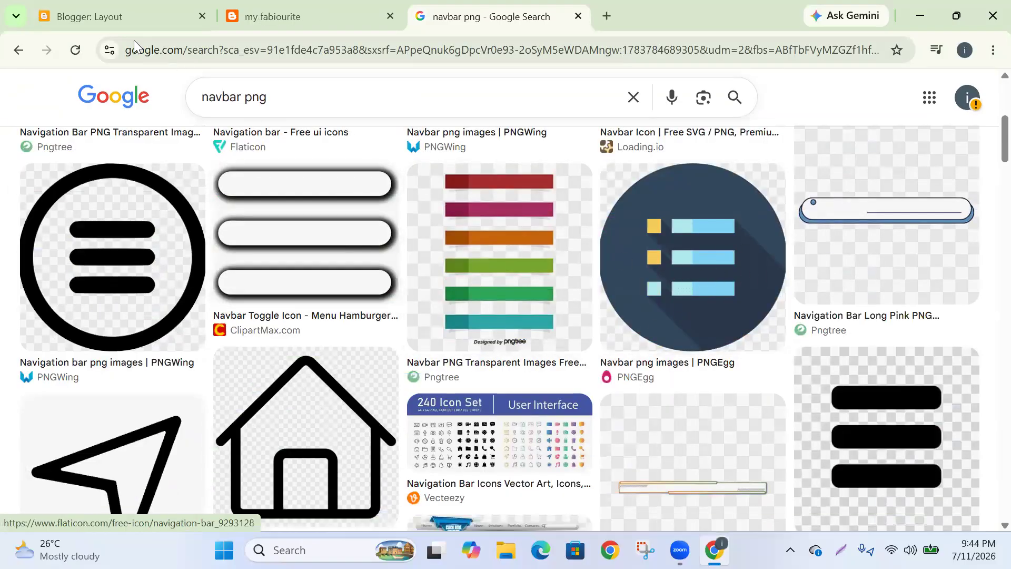
left_click(120, 21)
left_click(286, 19)
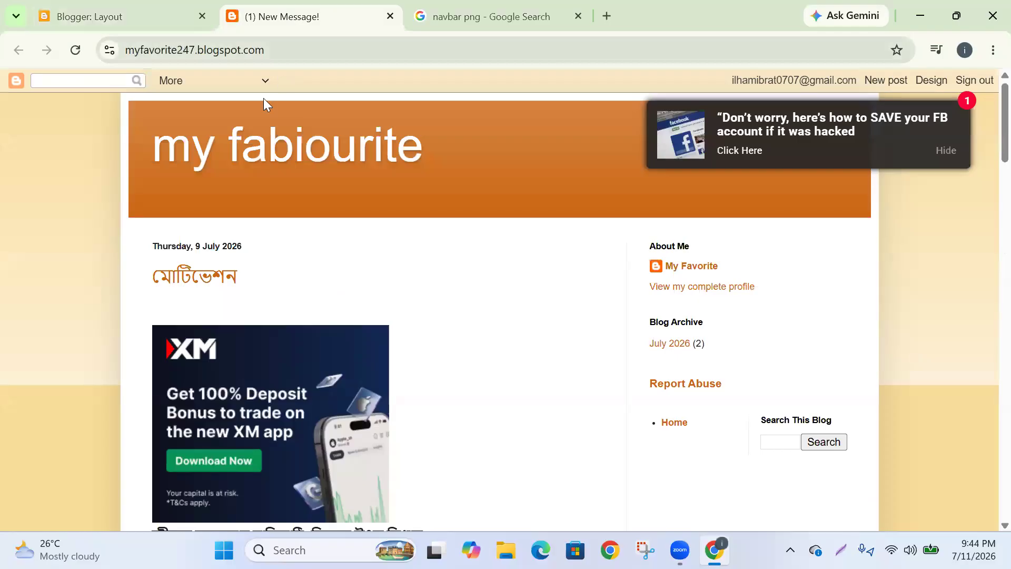
left_click(150, 12)
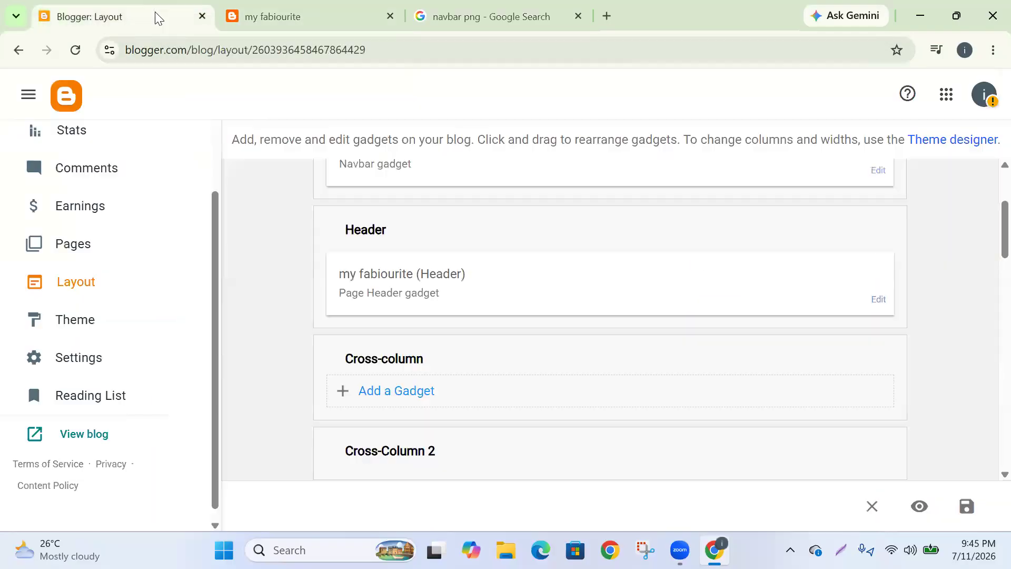
Return to the "navbar png" image results, look through them for example navigation bar designs, and narrow them to Icon
left_click(447, 16)
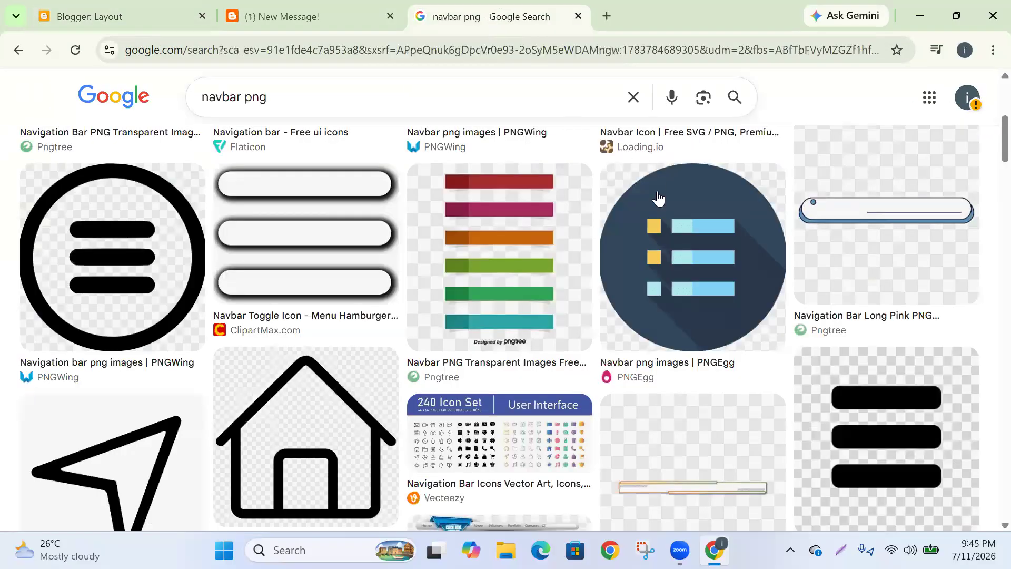
scroll(677, 254, "down", 5)
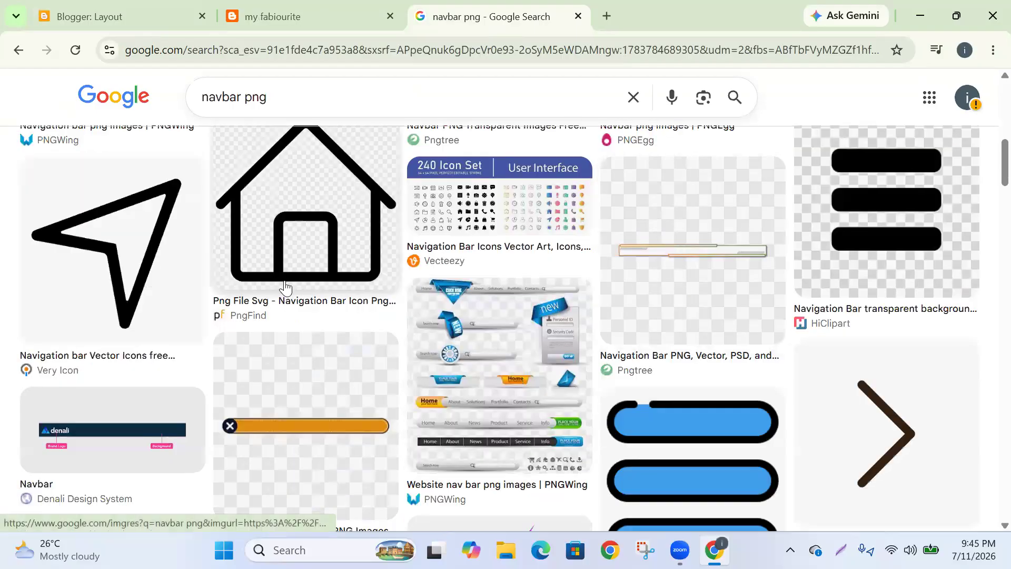
scroll(286, 288, "down", 5)
scroll(327, 300, "down", 3)
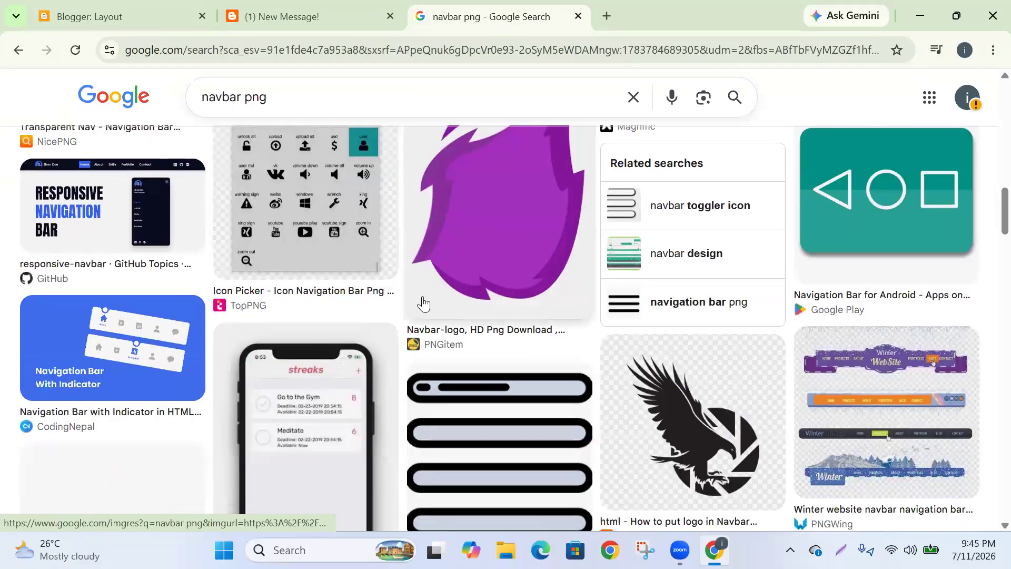
scroll(422, 300, "down", 9)
scroll(462, 268, "down", 5)
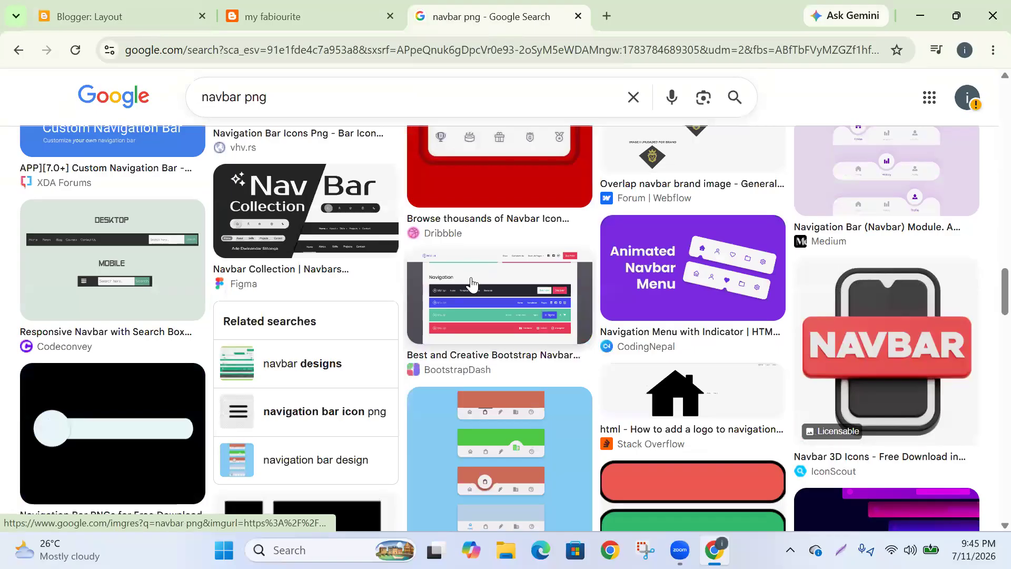
scroll(474, 276, "down", 4)
scroll(411, 311, "up", 3)
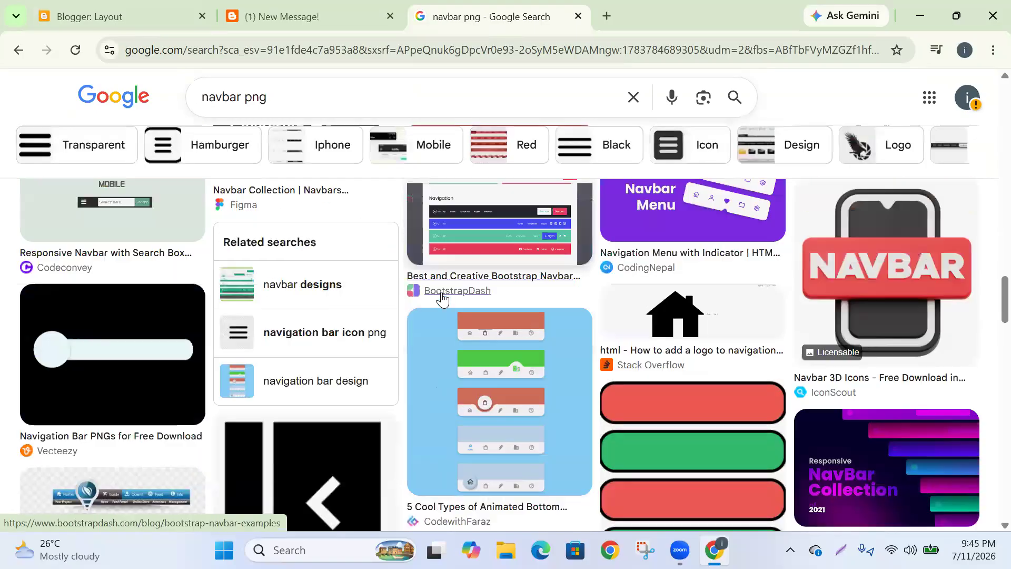
scroll(350, 318, "down", 10)
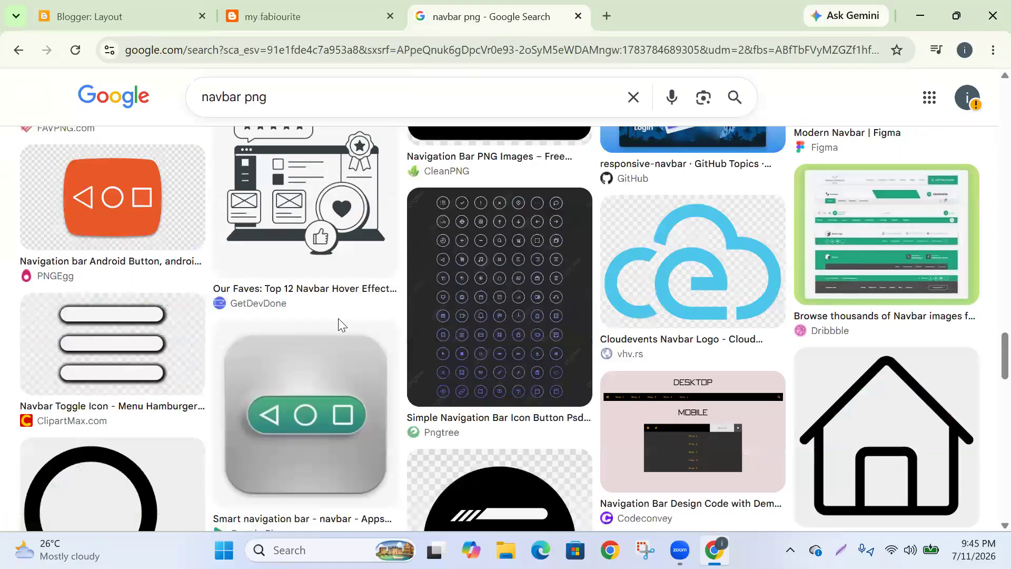
scroll(338, 321, "down", 8)
scroll(466, 335, "down", 5)
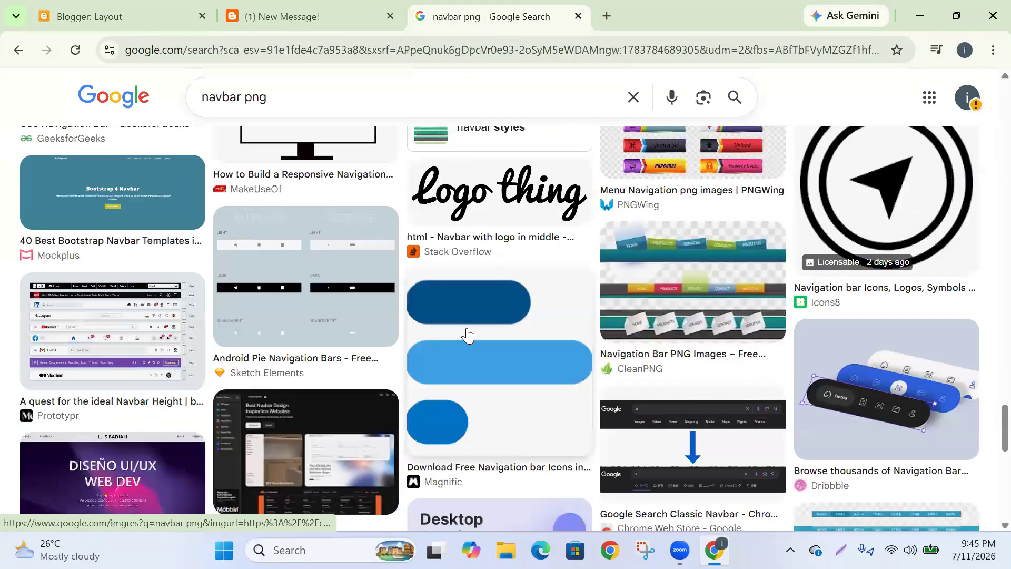
scroll(464, 326, "up", 4)
scroll(327, 207, "down", 15)
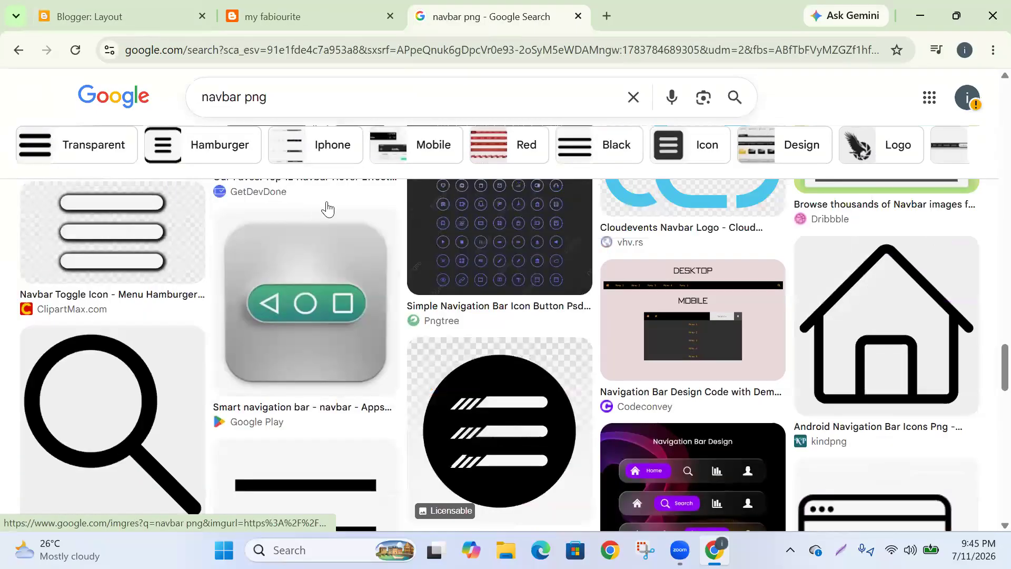
scroll(348, 208, "up", 15)
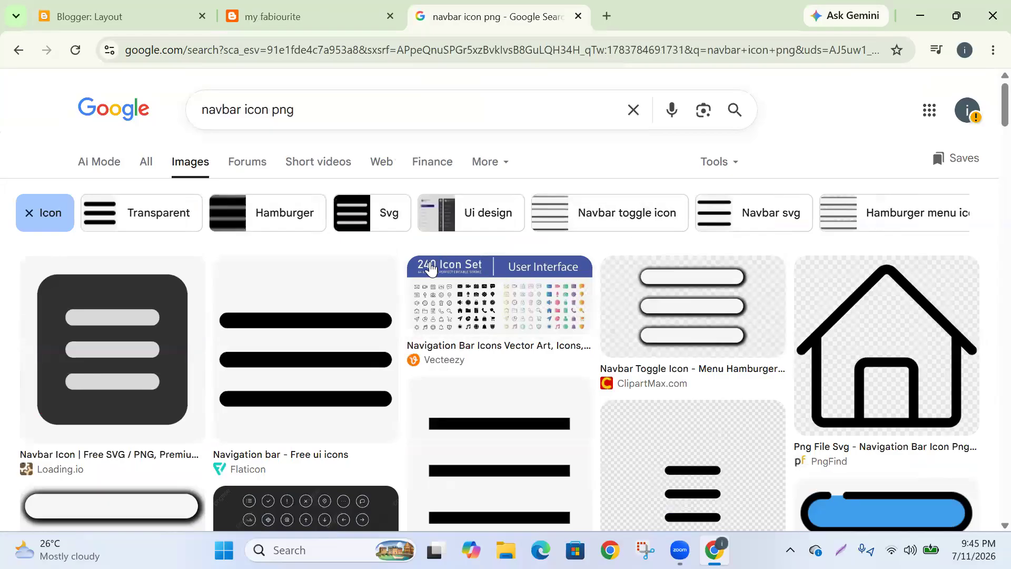
Look through the "navbar icon png" image results for example navbar icons and designs
scroll(692, 317, "down", 7)
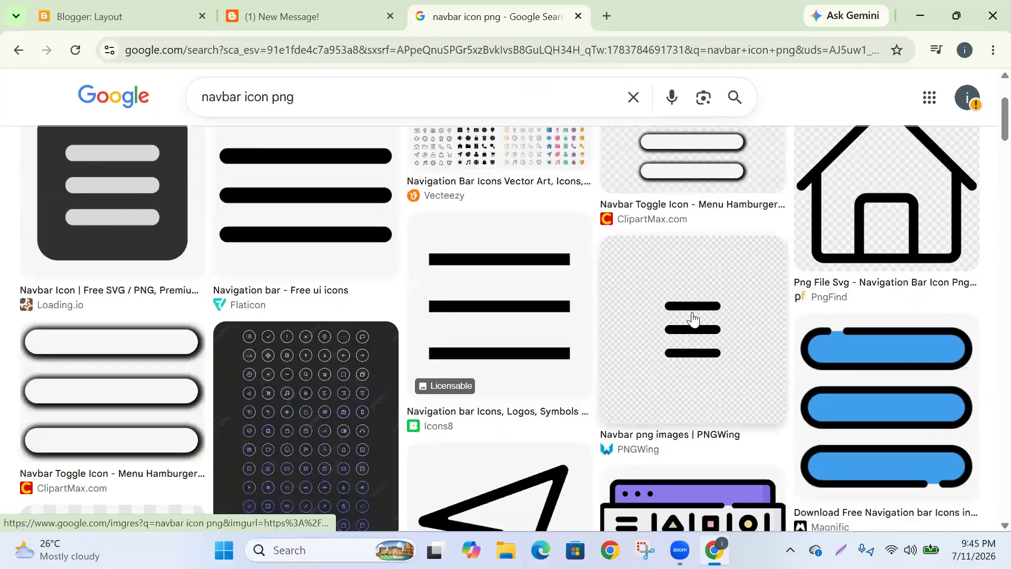
scroll(694, 319, "down", 10)
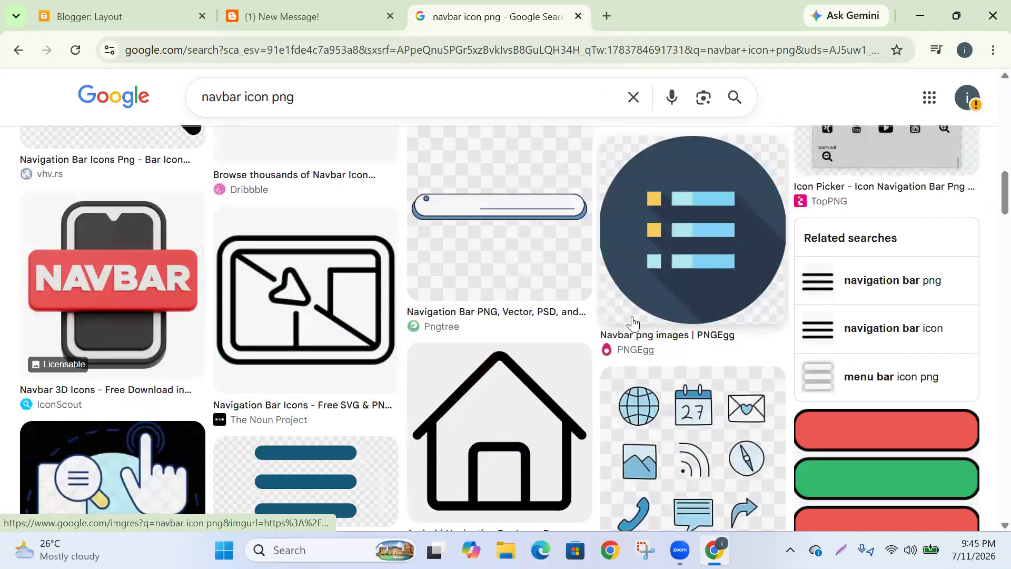
scroll(663, 311, "down", 7)
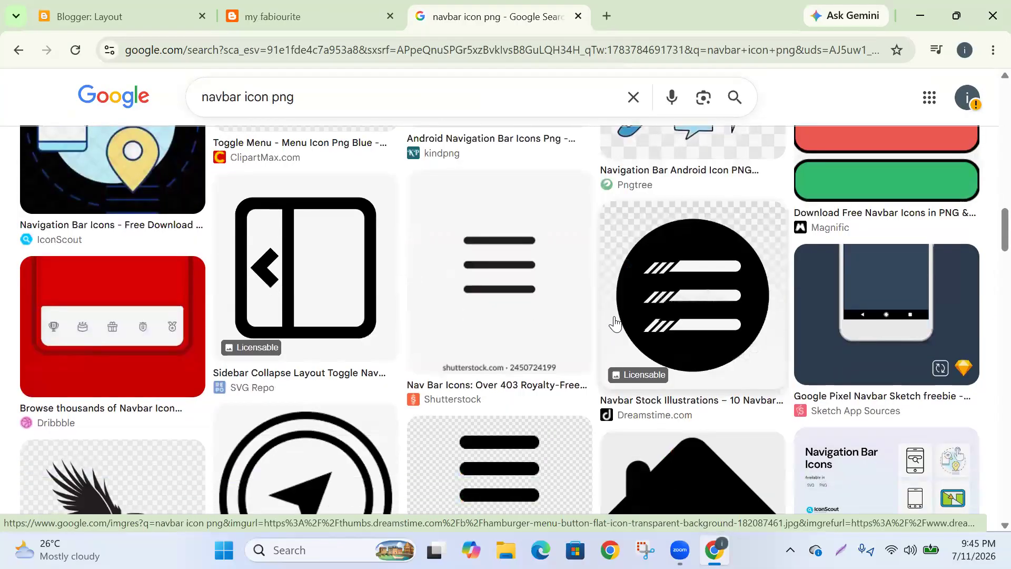
scroll(614, 326, "down", 4)
scroll(606, 319, "down", 4)
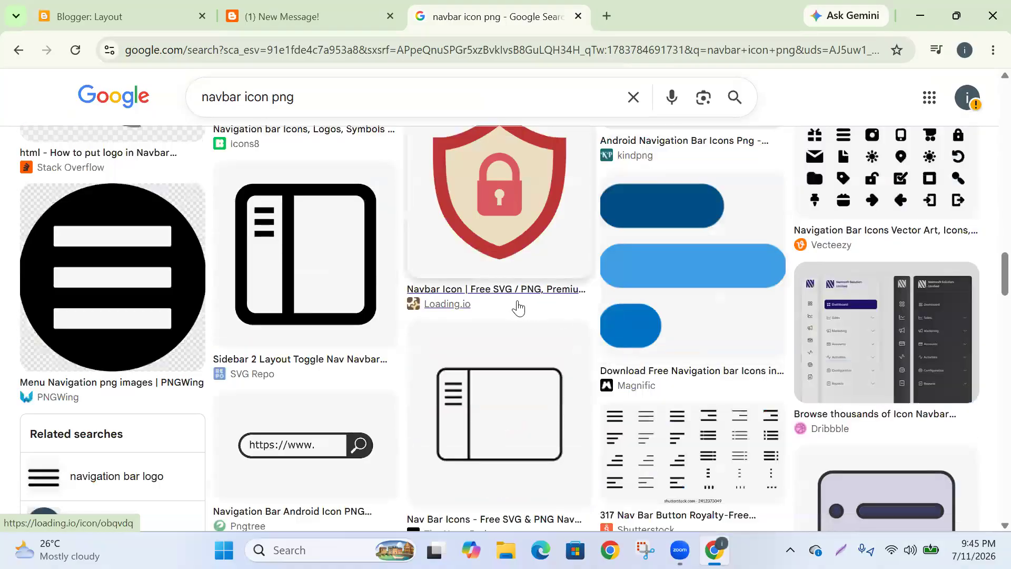
scroll(505, 308, "down", 4)
scroll(506, 303, "up", 6)
scroll(510, 300, "down", 1)
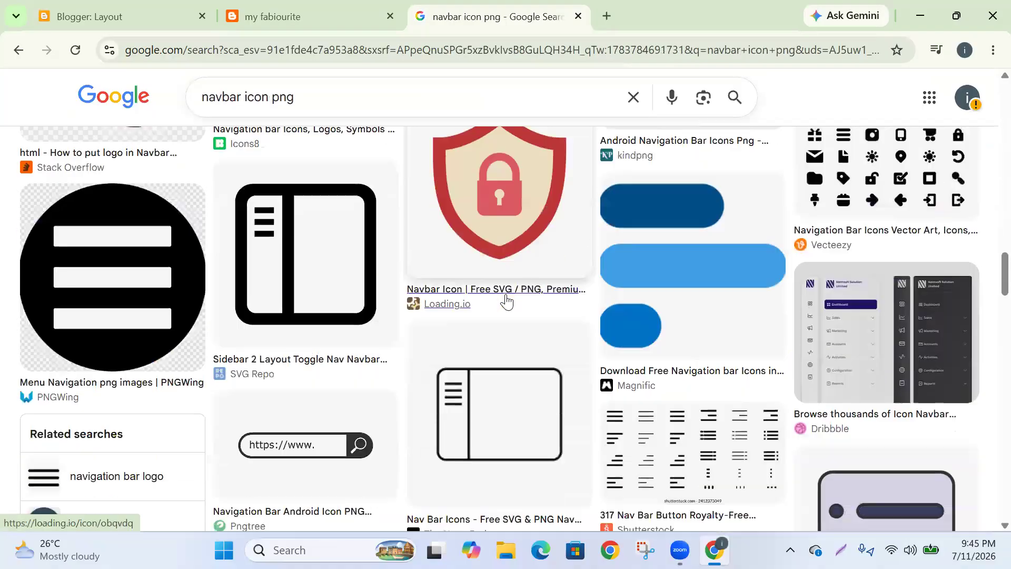
scroll(482, 265, "up", 1)
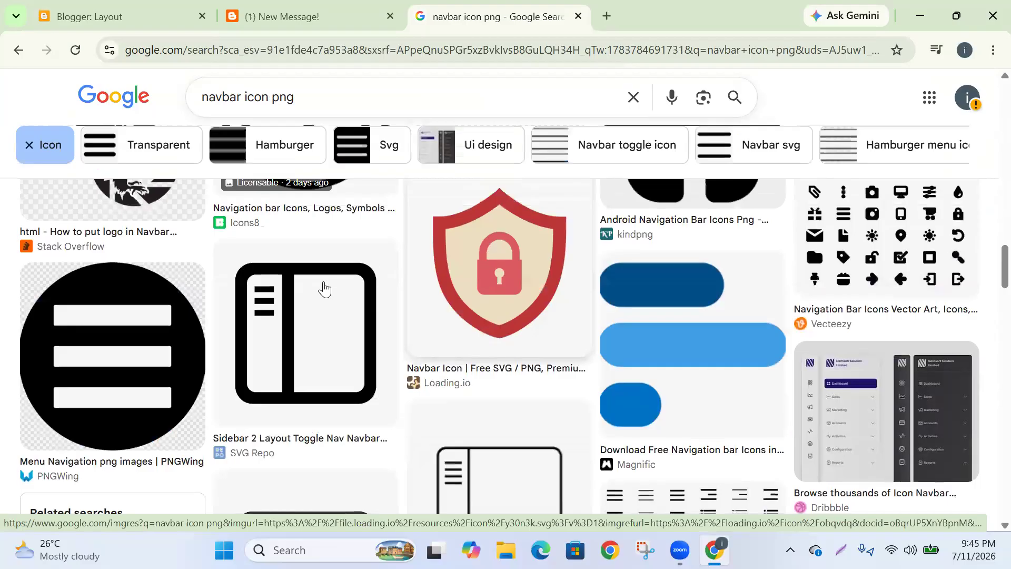
scroll(124, 319, "down", 12)
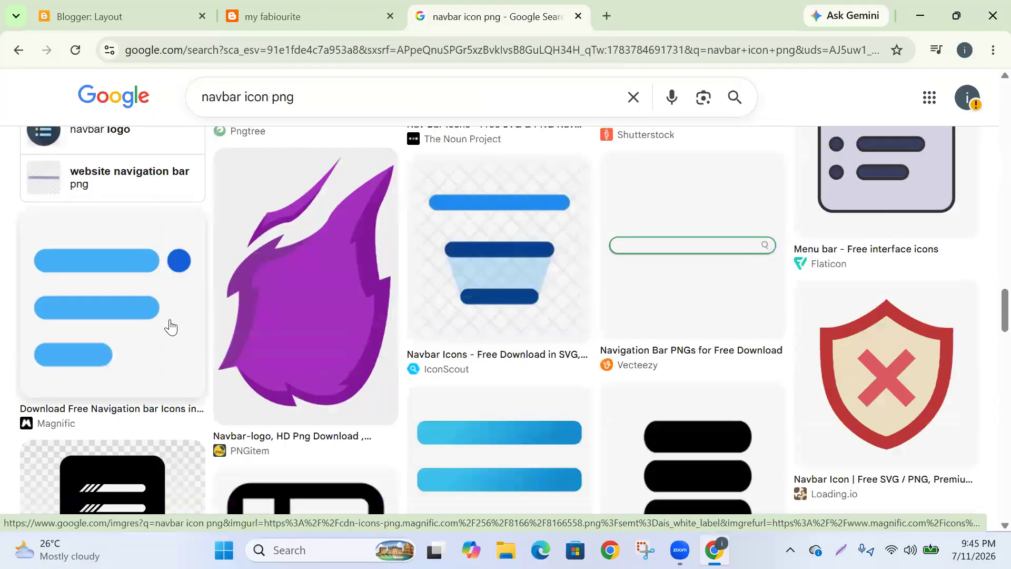
scroll(474, 390, "down", 5)
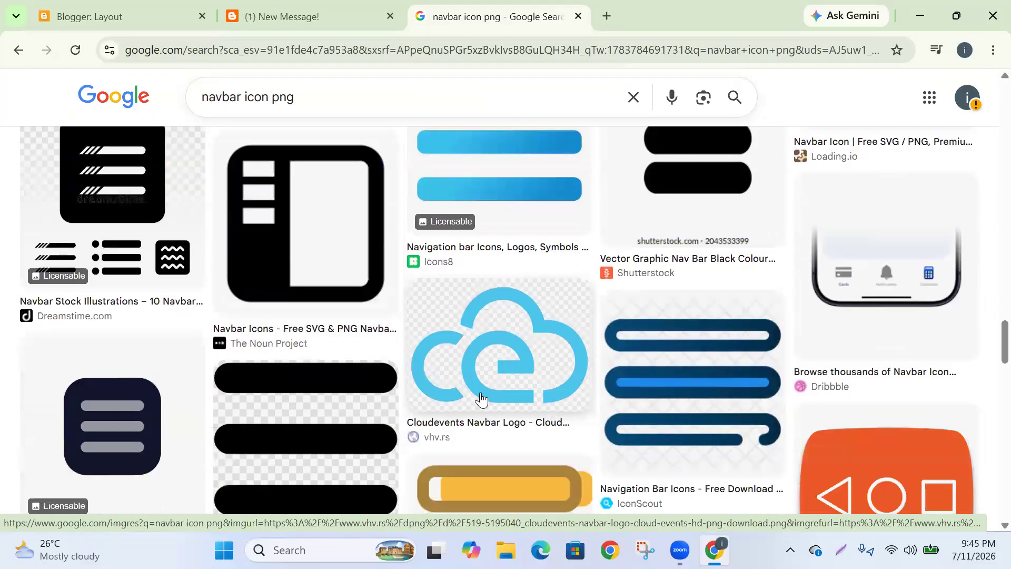
scroll(365, 360, "down", 10)
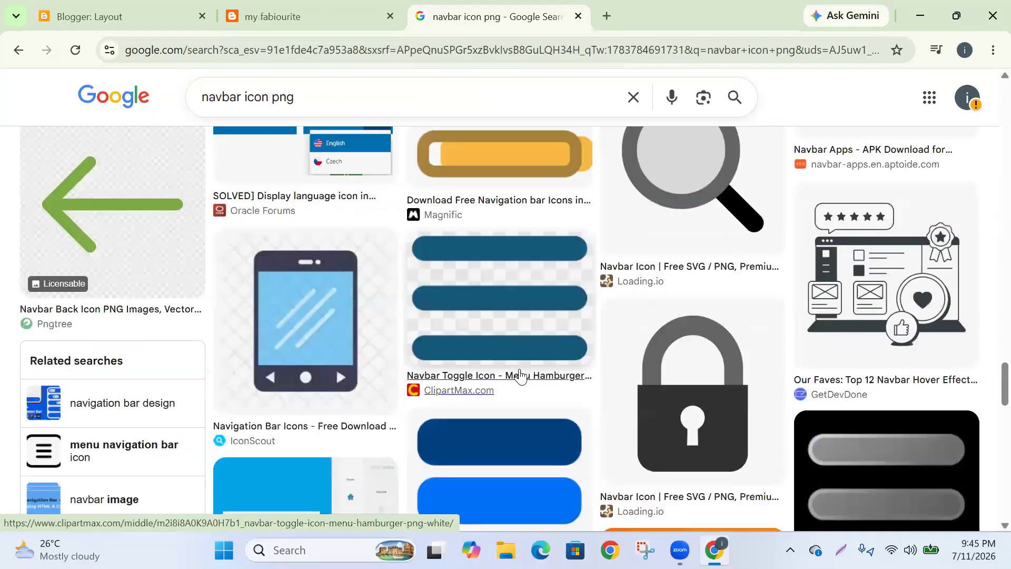
scroll(507, 376, "down", 10)
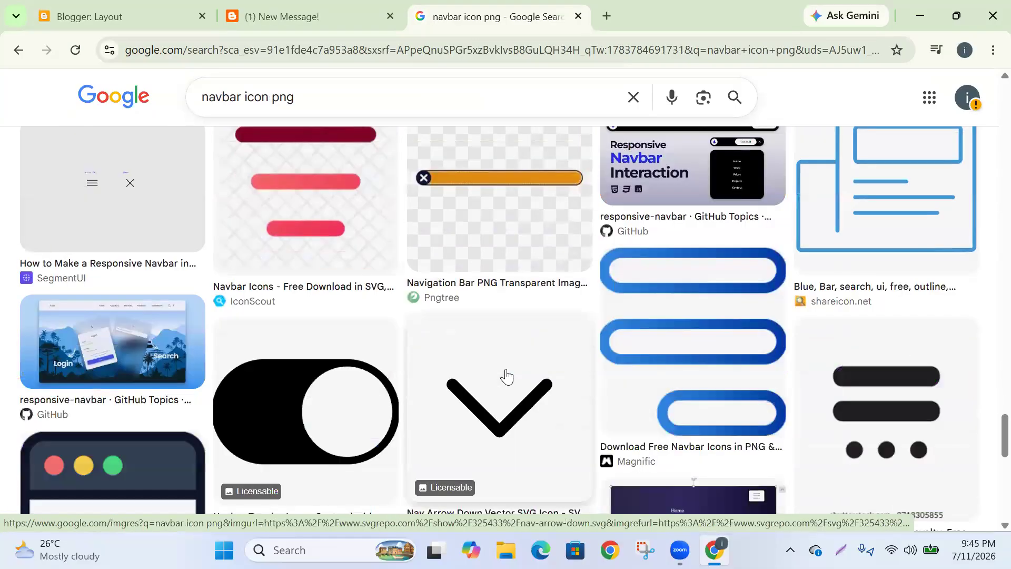
scroll(321, 290, "down", 3)
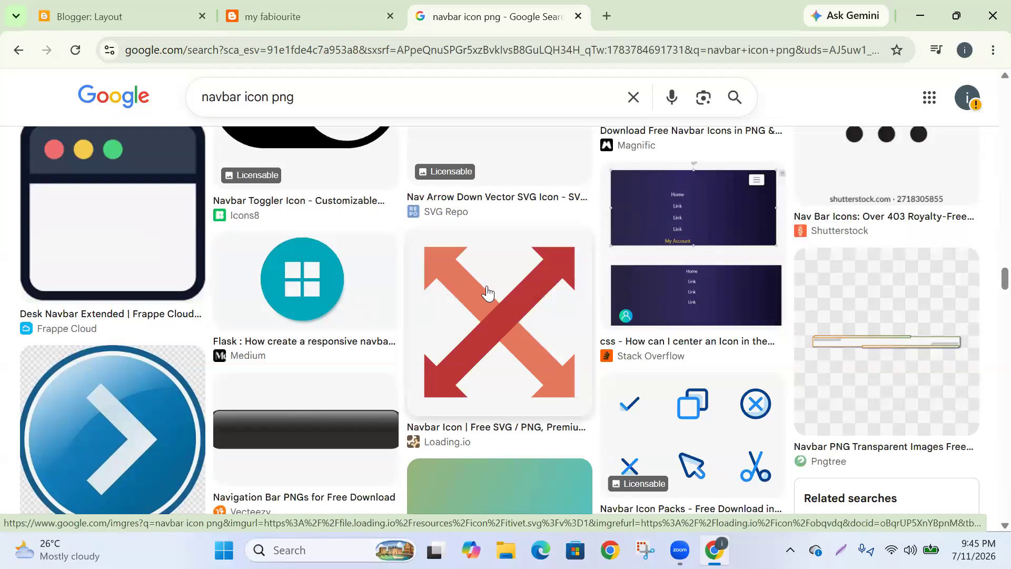
scroll(489, 292, "down", 3)
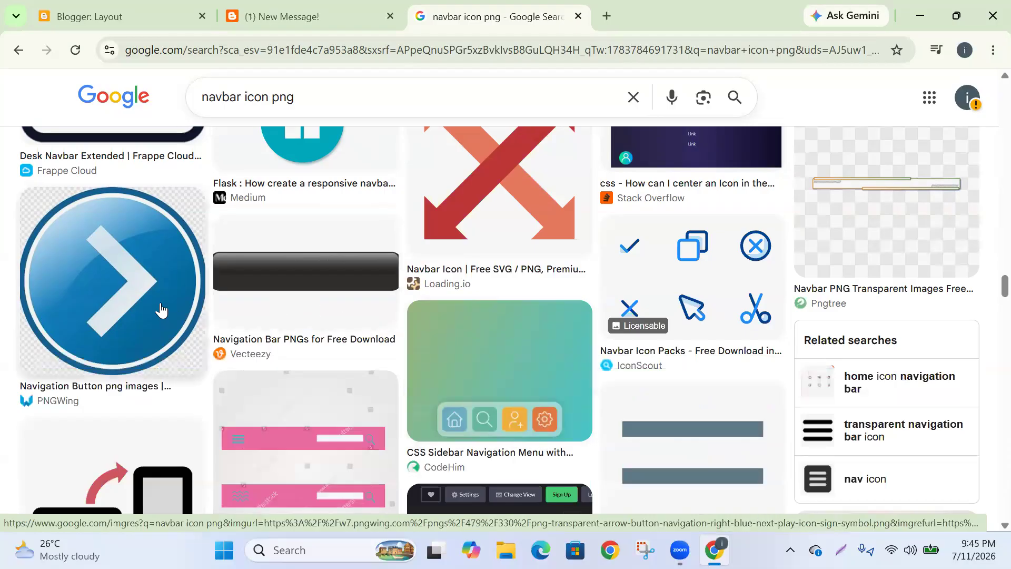
scroll(162, 309, "down", 17)
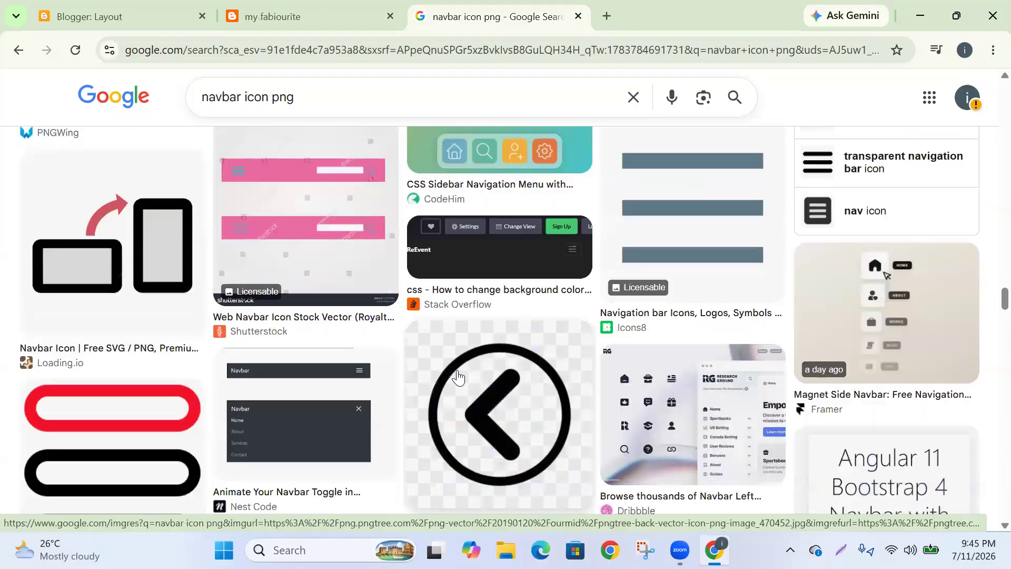
scroll(546, 367, "down", 12)
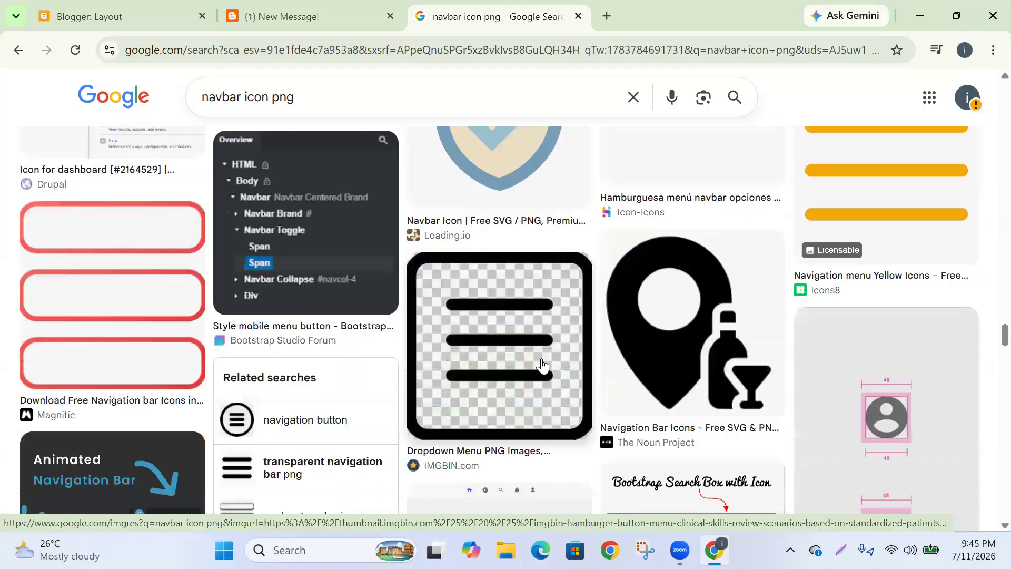
scroll(541, 367, "down", 15)
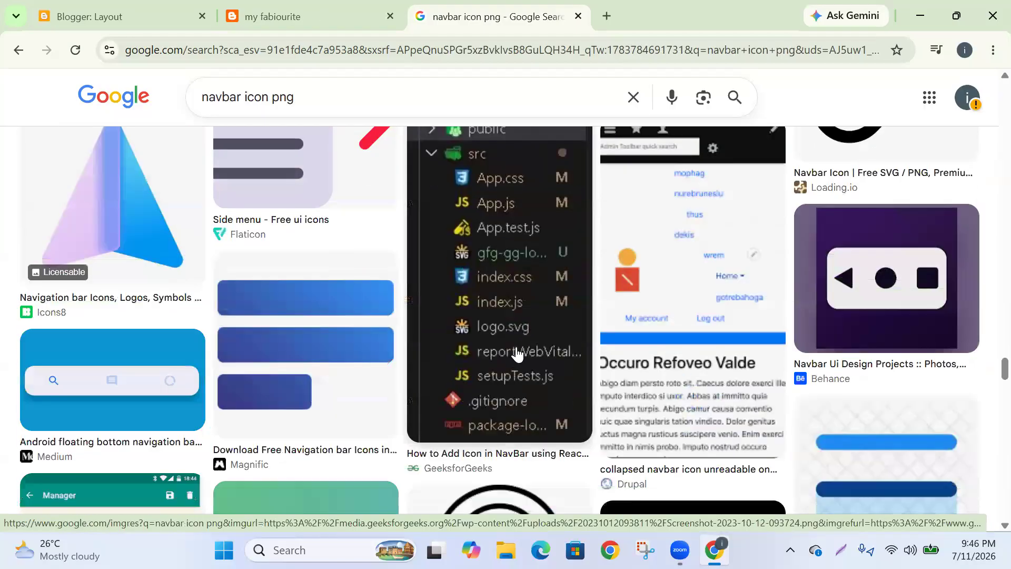
scroll(518, 352, "down", 10)
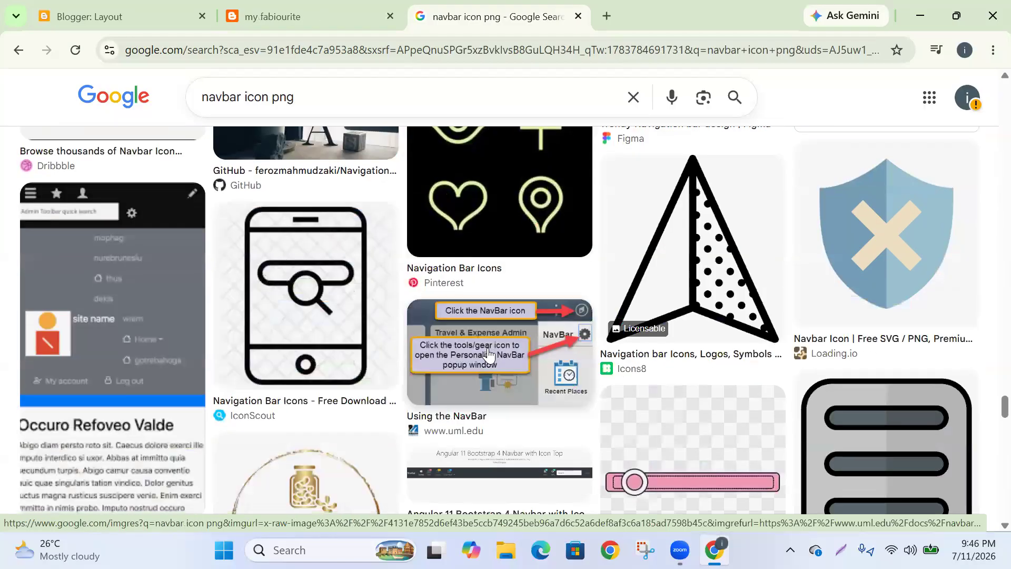
scroll(506, 353, "up", 6)
scroll(507, 353, "down", 15)
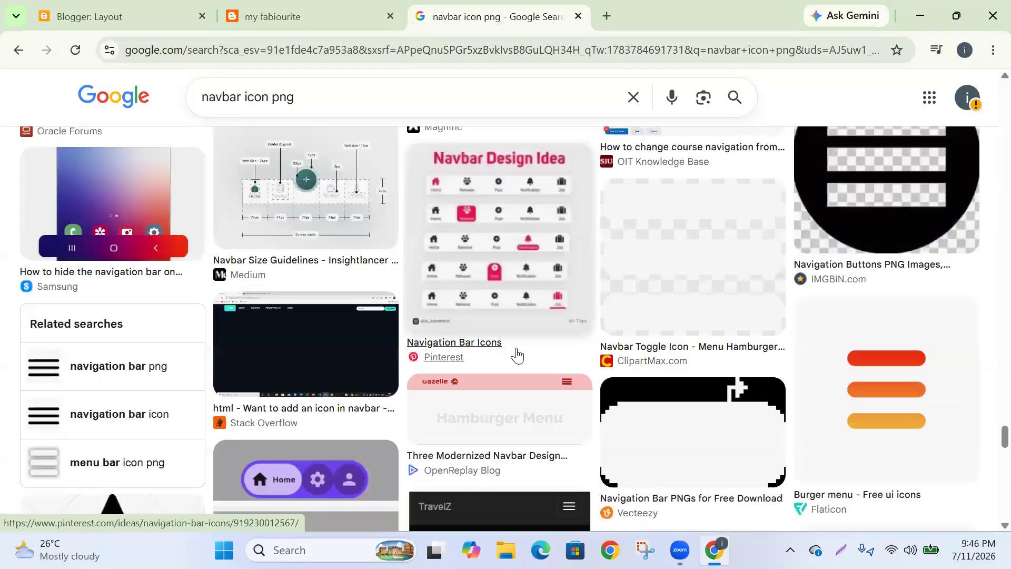
scroll(518, 357, "up", 6)
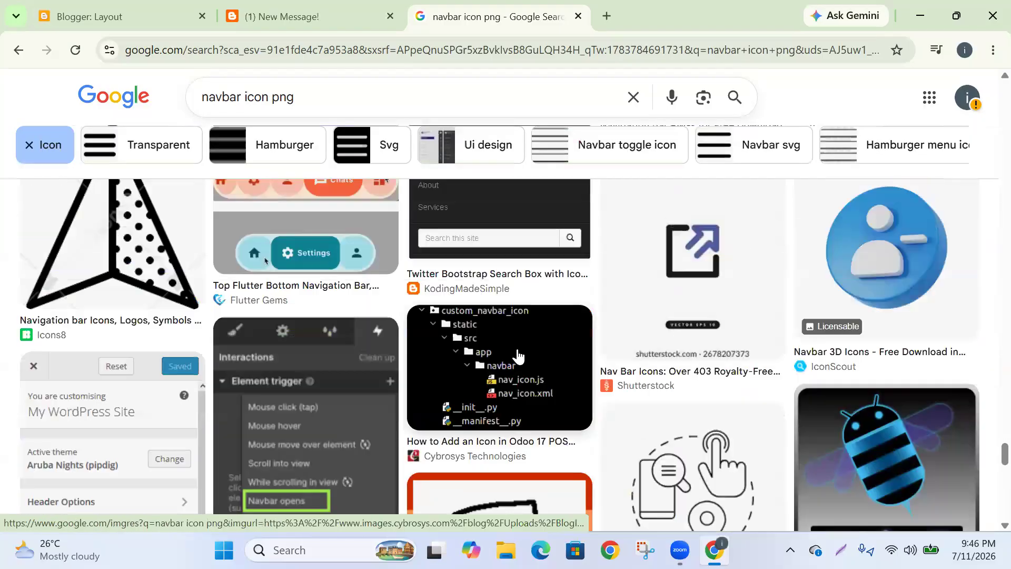
scroll(519, 357, "down", 2)
scroll(518, 356, "down", 20)
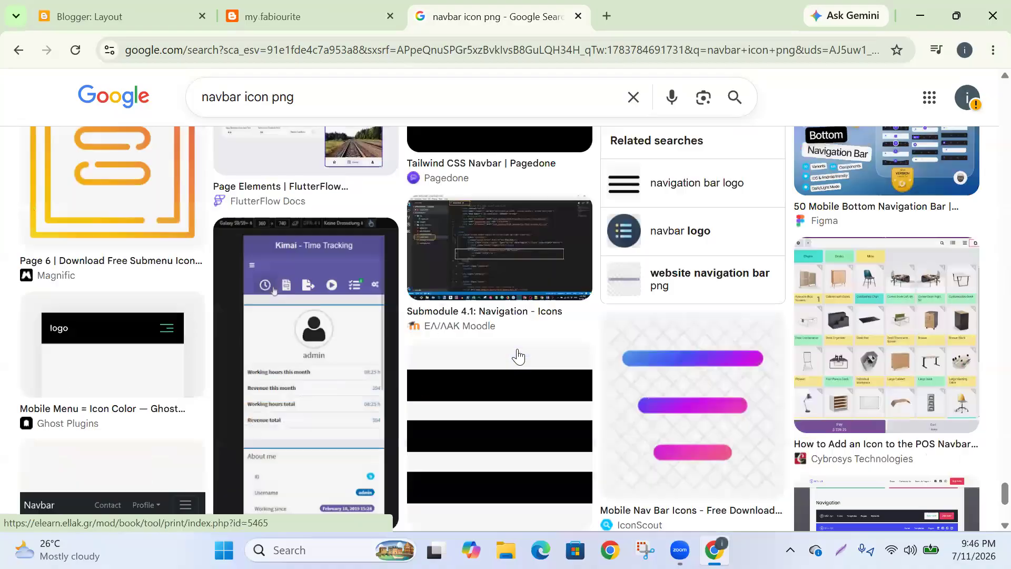
scroll(518, 356, "up", 5)
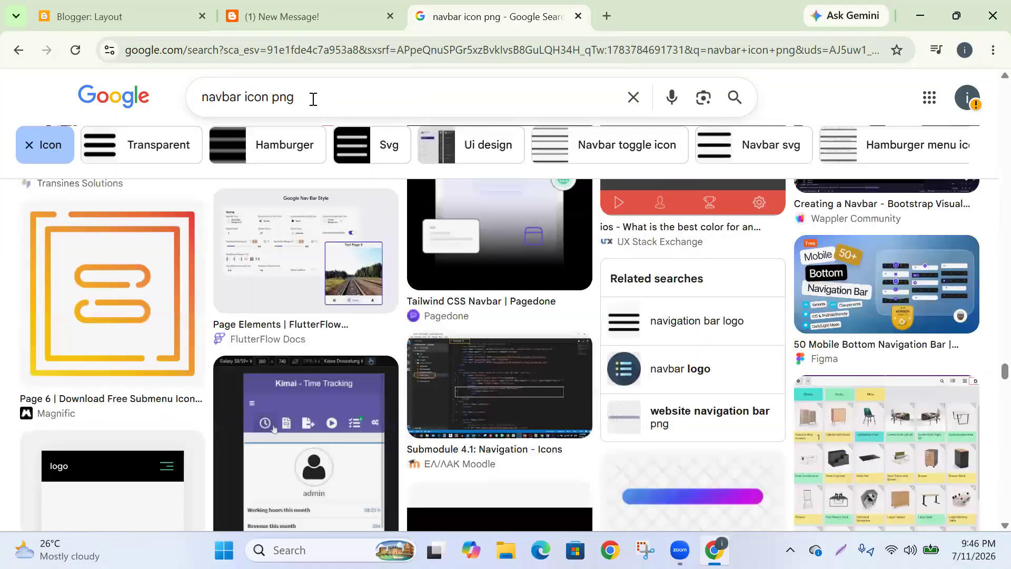
Rerun the "navbar icon png" image search, then extend the query and search images for "my favaritnavbar icon png"
left_click(313, 97)
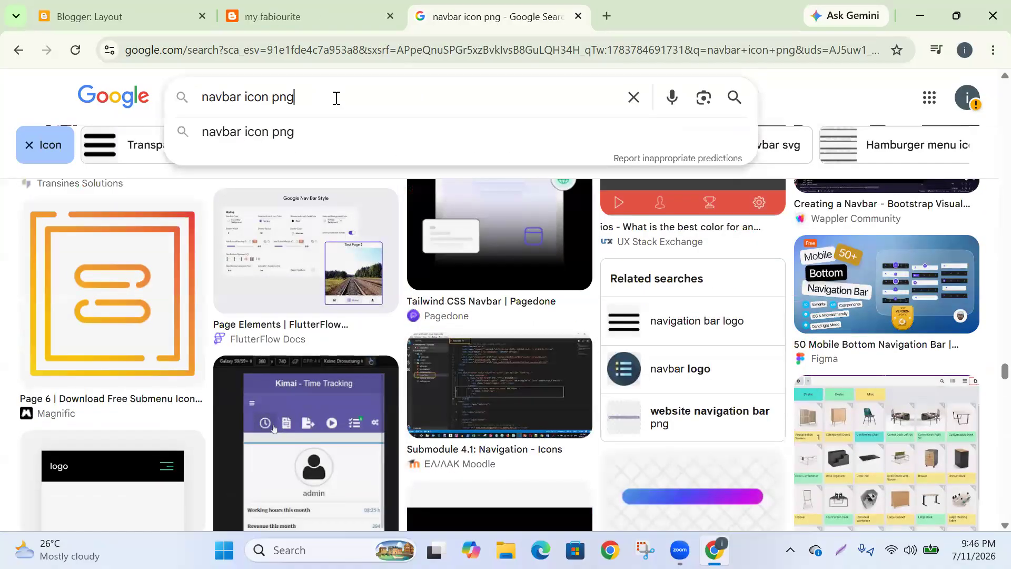
key("Return")
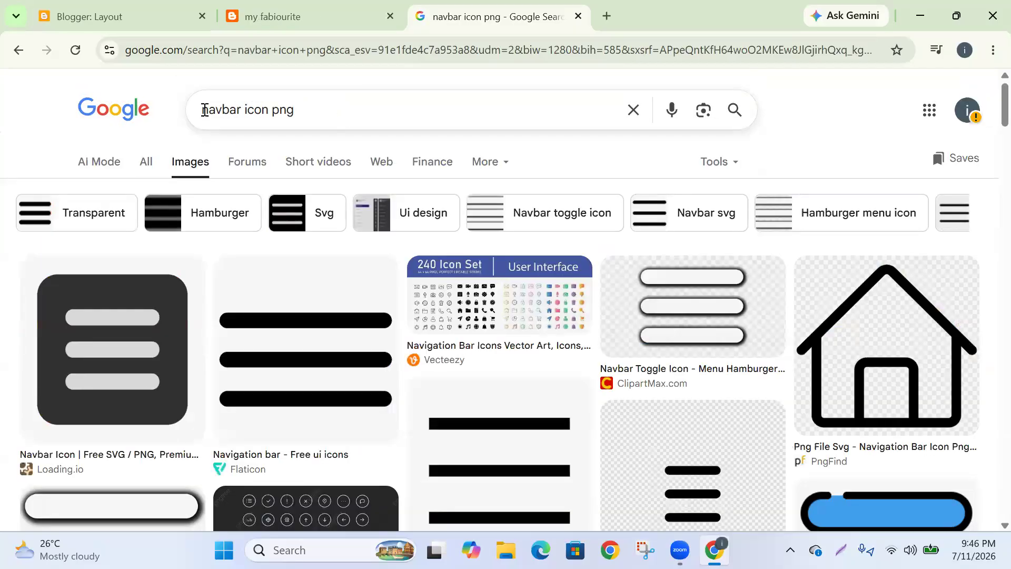
left_click(206, 108)
type("my fa")
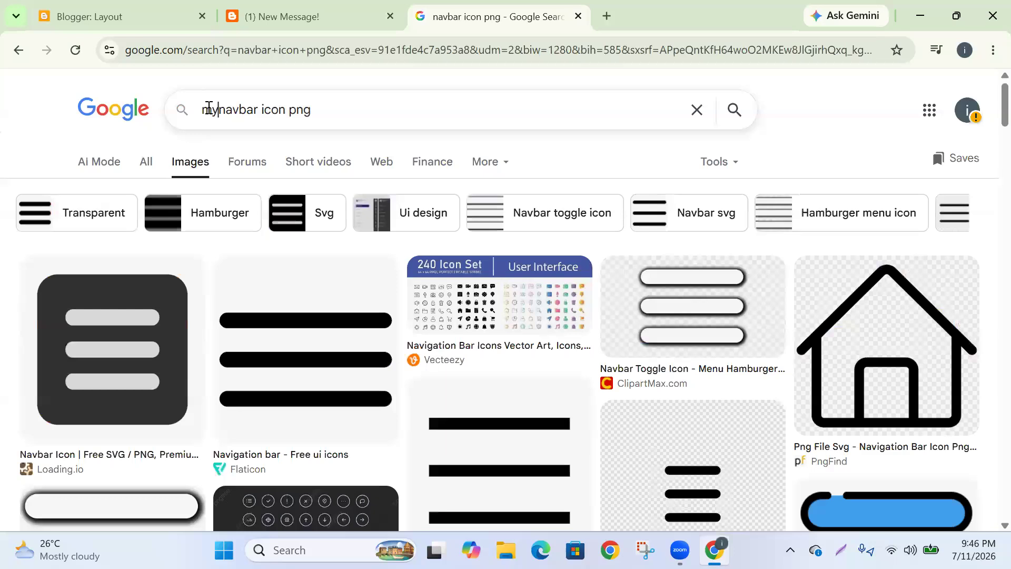
type("va")
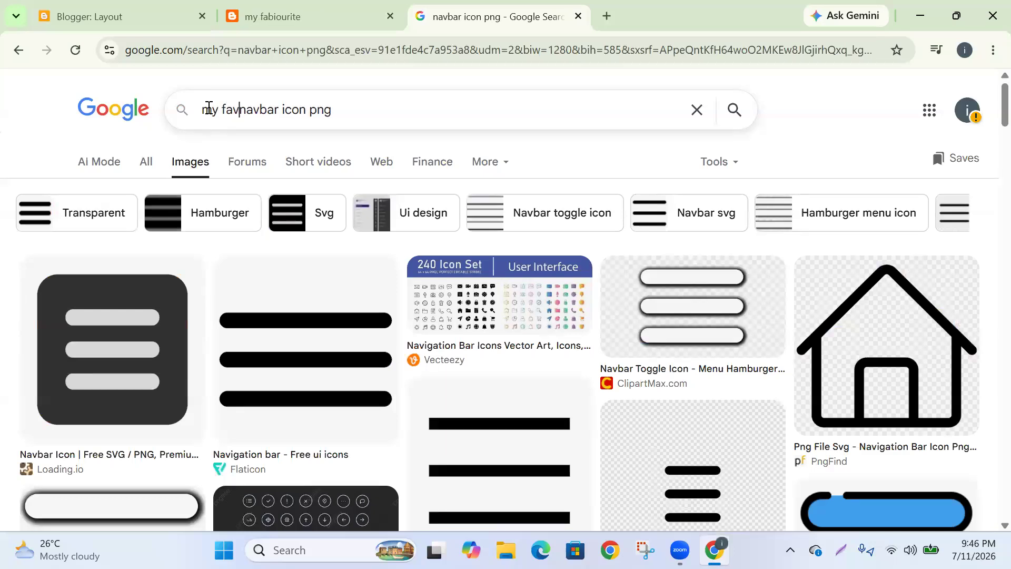
type("r")
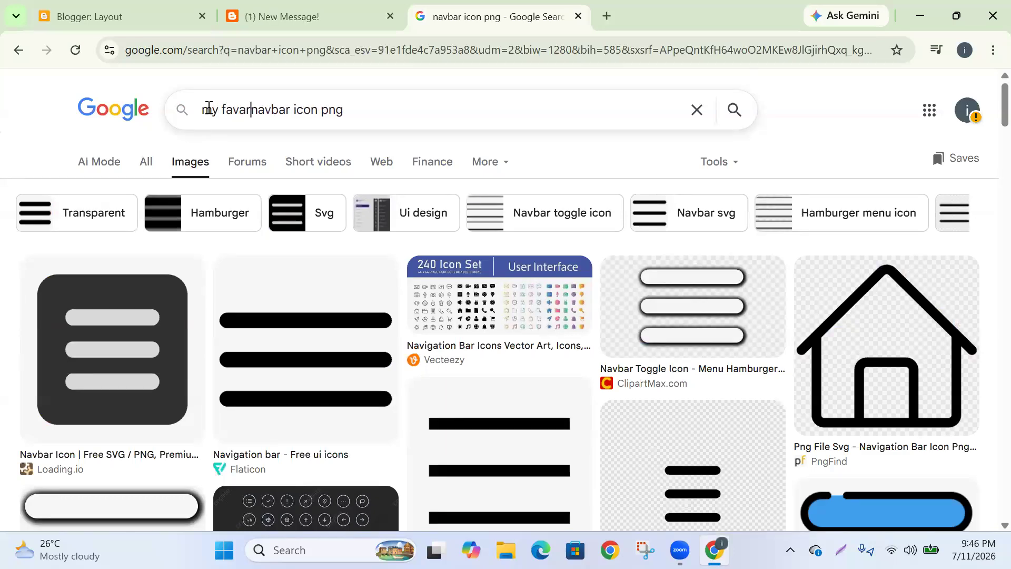
type("it")
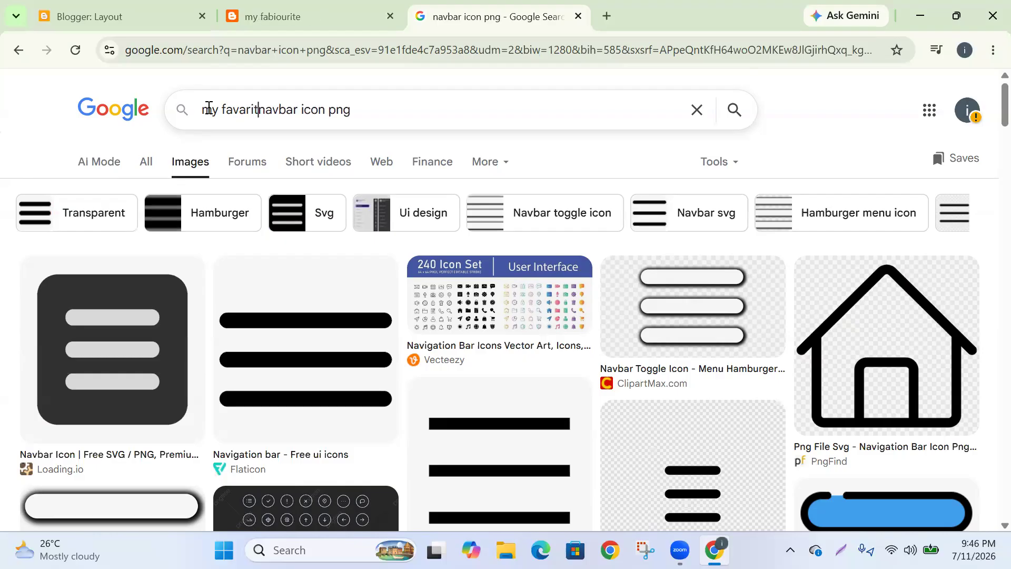
key("Return")
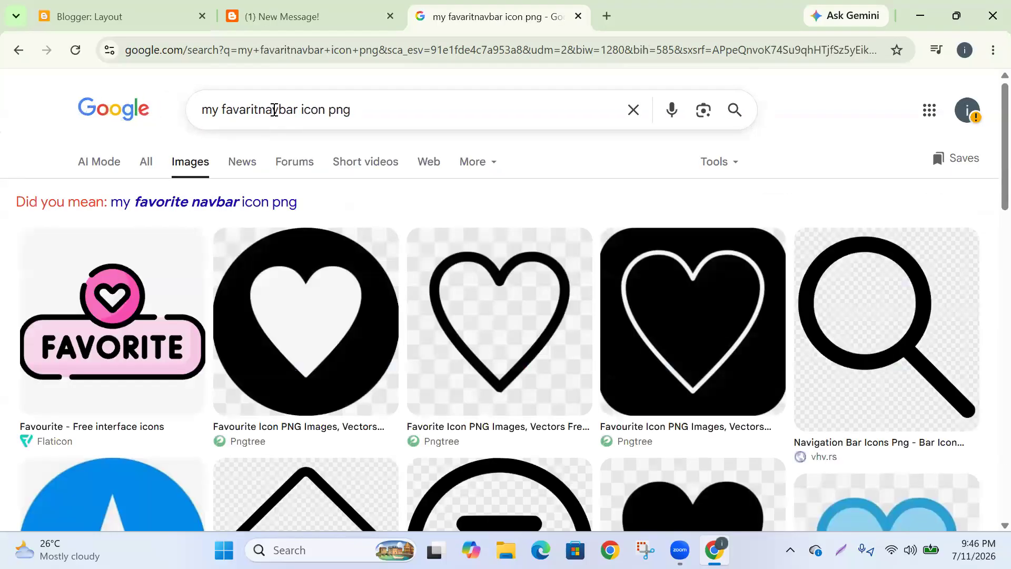
Look through the "my favaritnavbar icon png" image results for an icon suitable for the blog
scroll(674, 277, "down", 3)
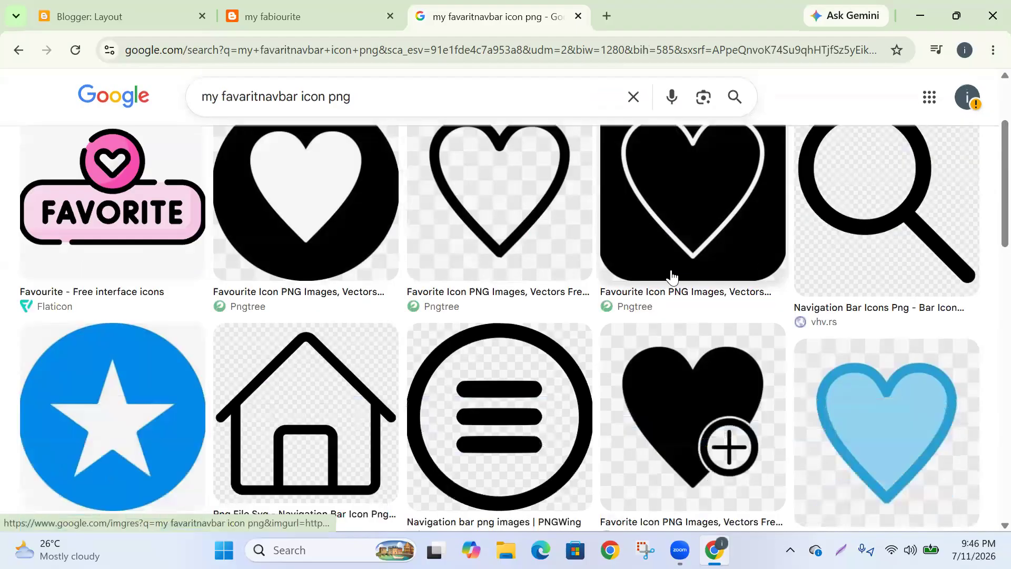
scroll(343, 209, "down", 1)
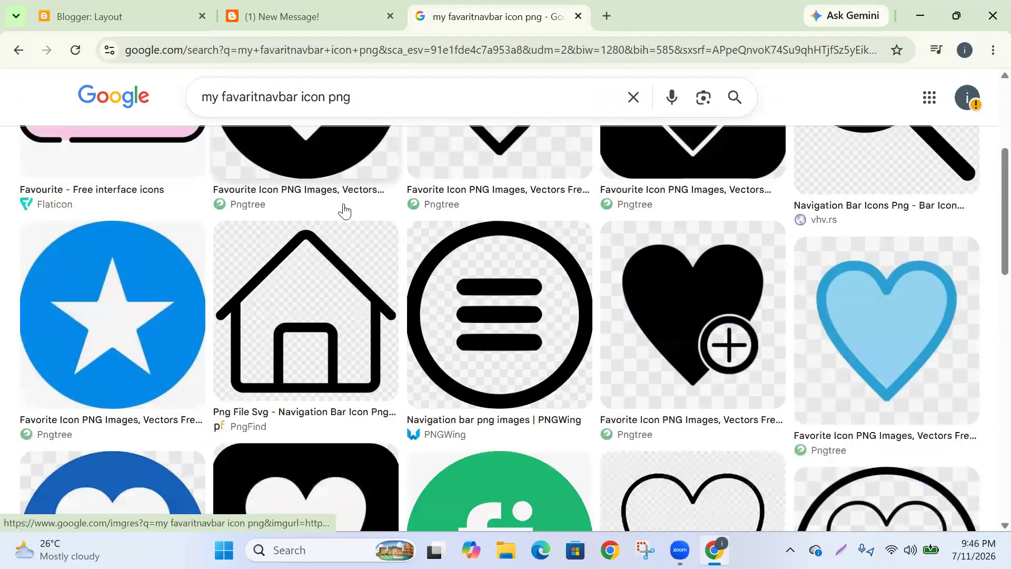
scroll(209, 293, "down", 2)
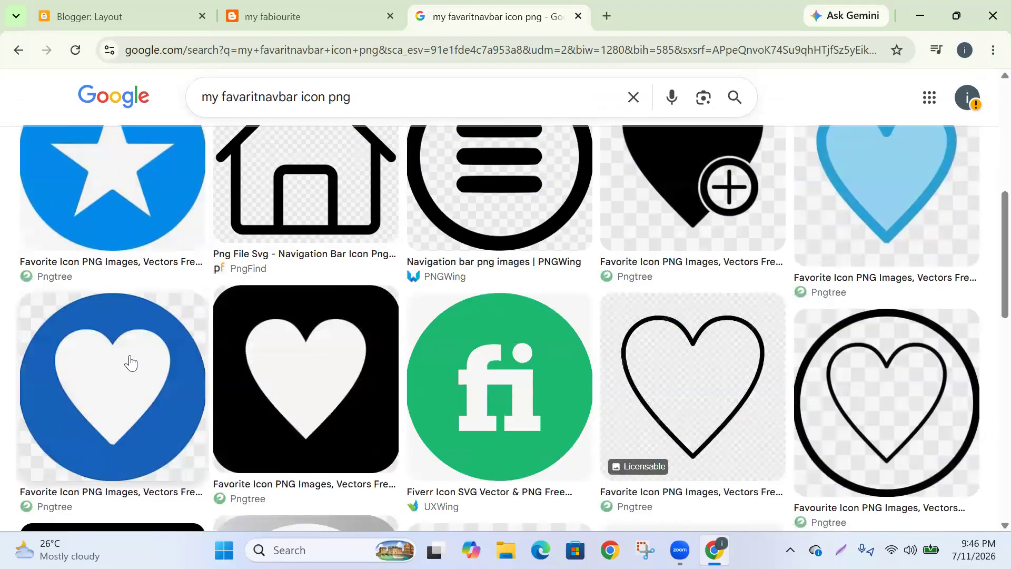
scroll(130, 363, "down", 1)
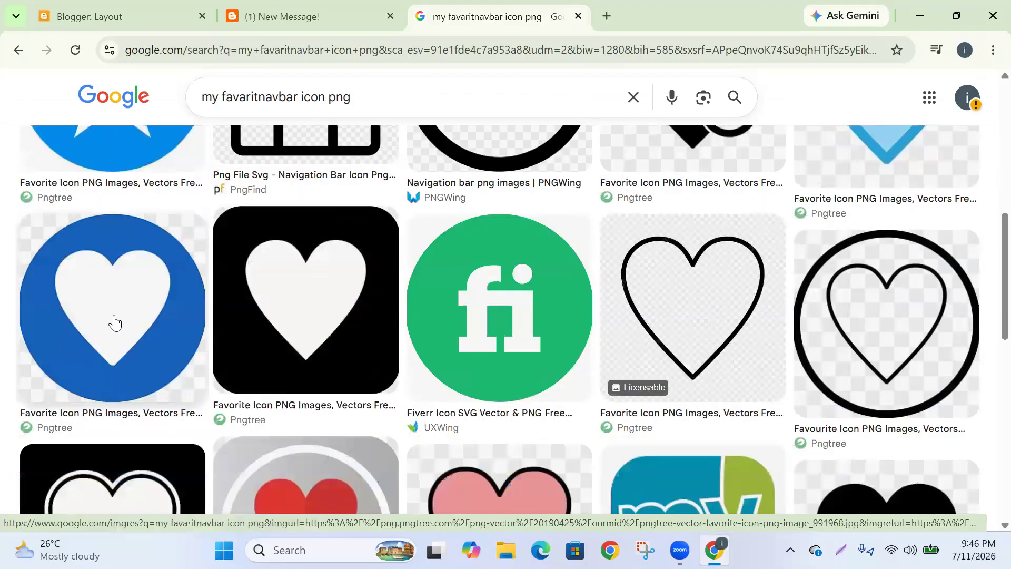
scroll(226, 263, "down", 4)
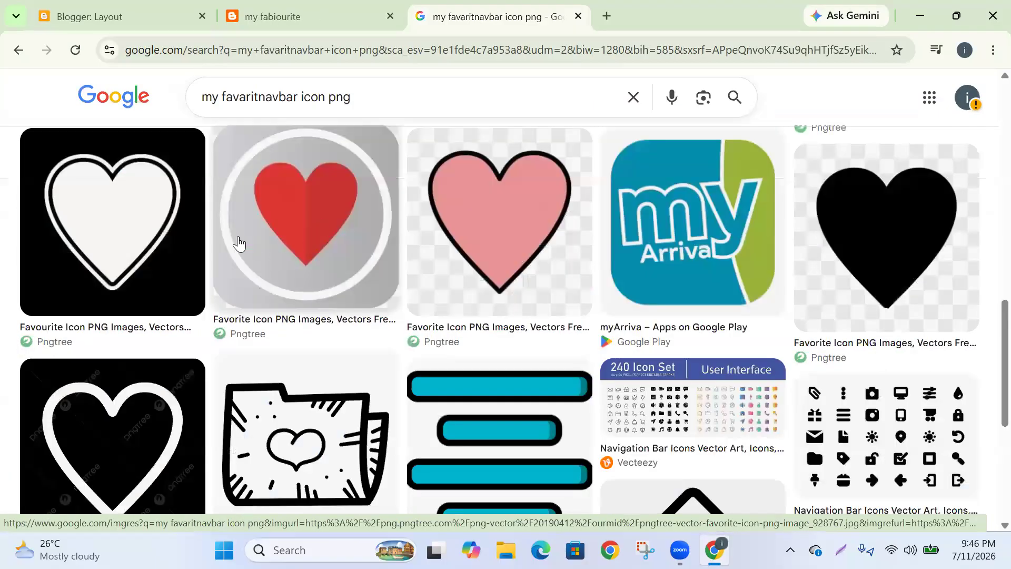
scroll(288, 241, "up", 3)
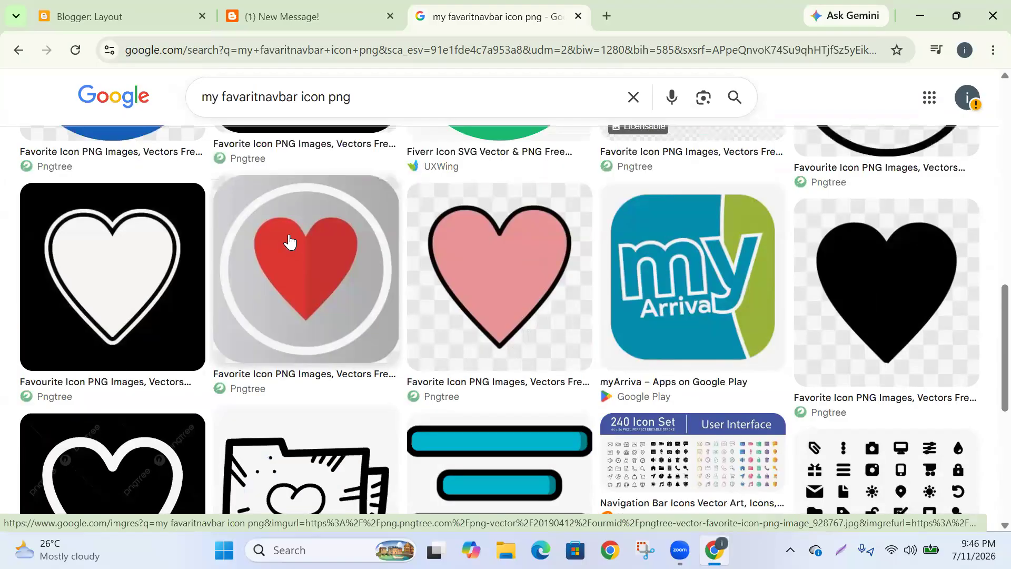
scroll(699, 436, "down", 4)
scroll(695, 432, "down", 2)
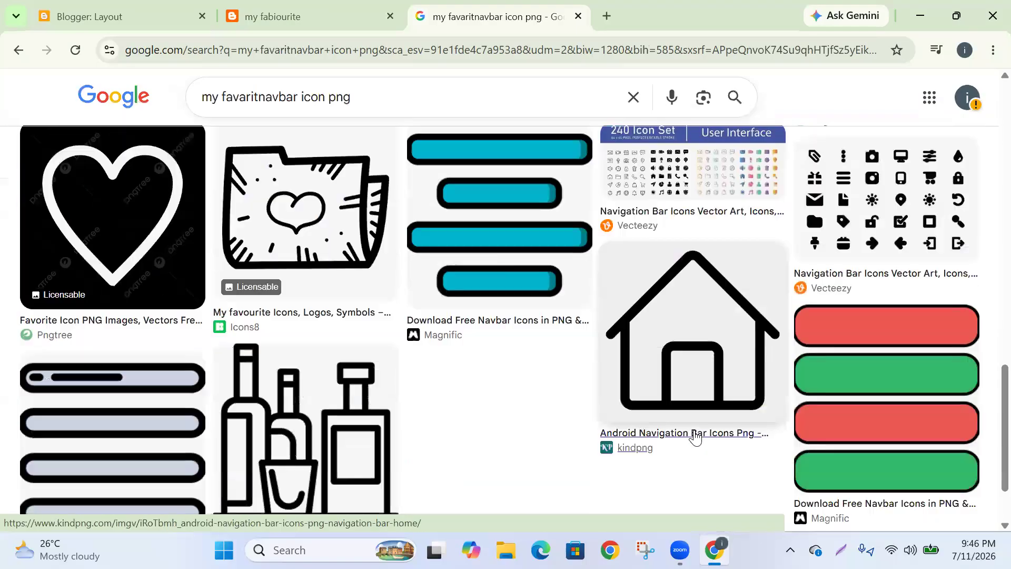
scroll(719, 381, "up", 5)
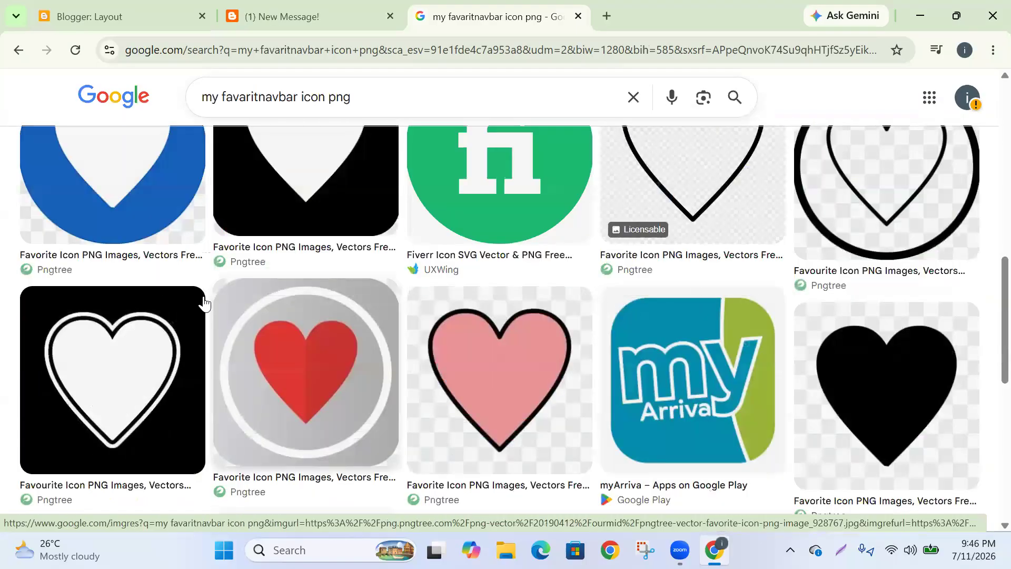
scroll(210, 297, "up", 4)
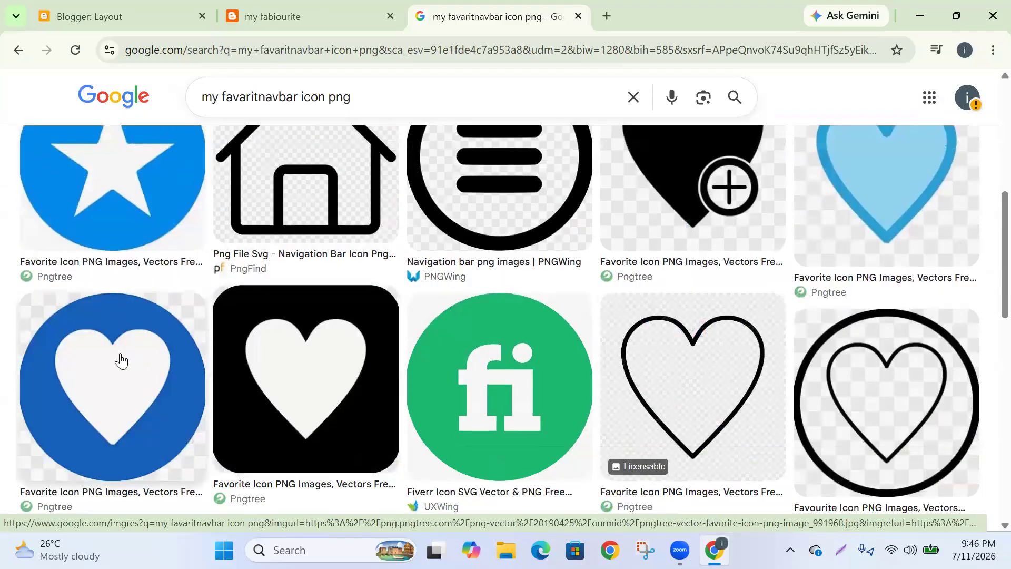
Save the image of the white heart on a blue circle to Downloads as a JPEG named "navebar"
right_click(121, 361)
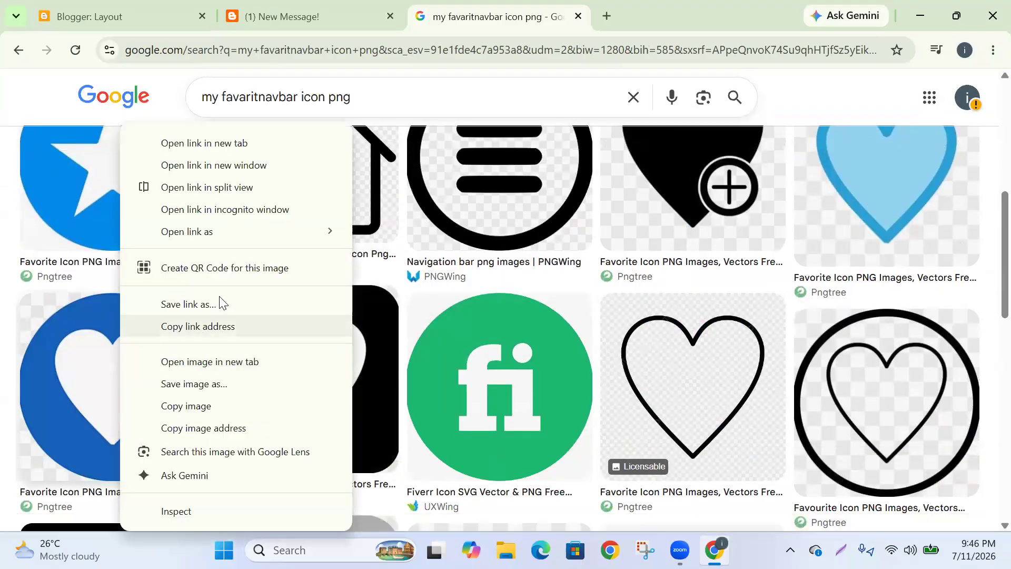
left_click(213, 384)
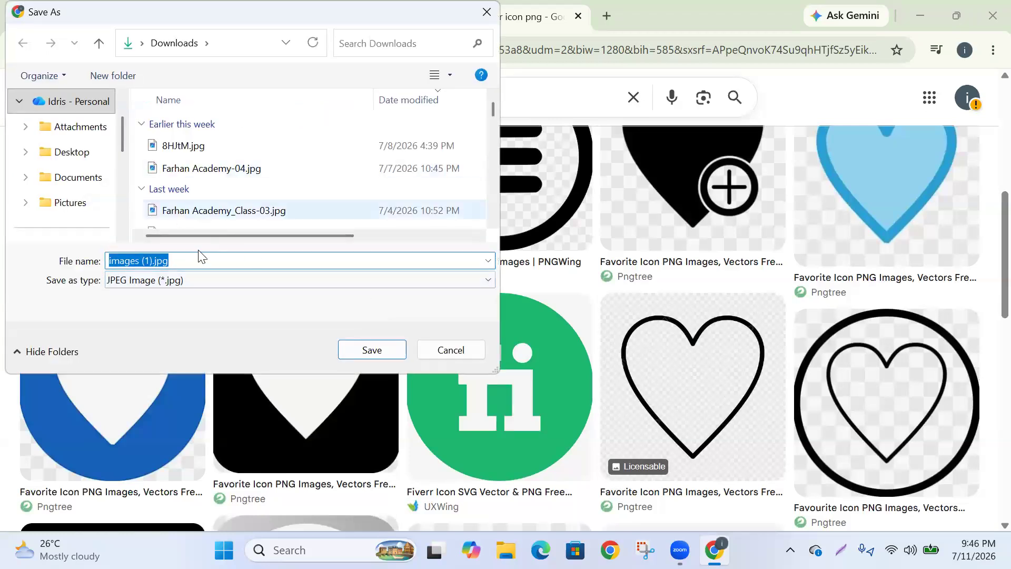
type("navebar")
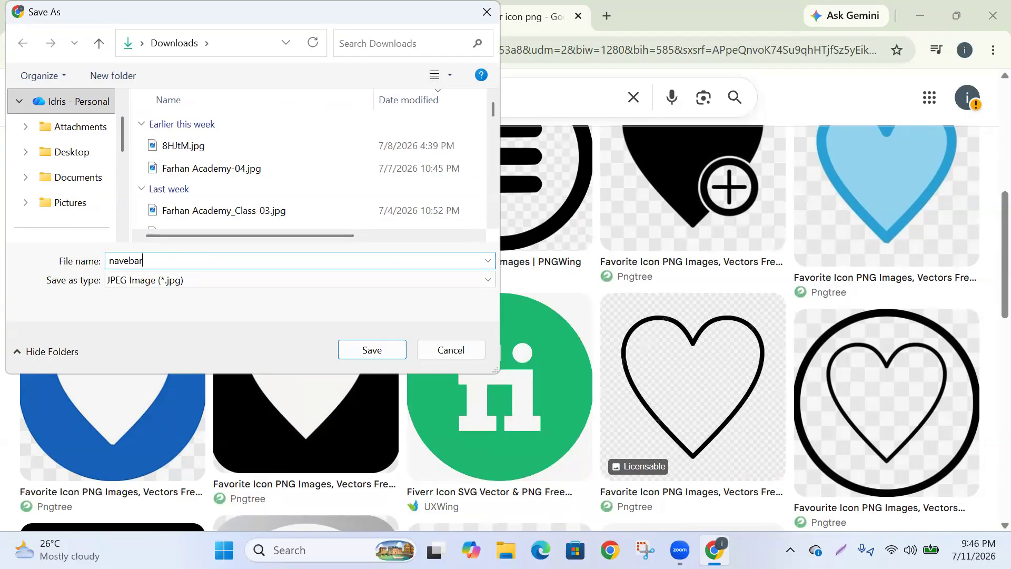
left_click(357, 351)
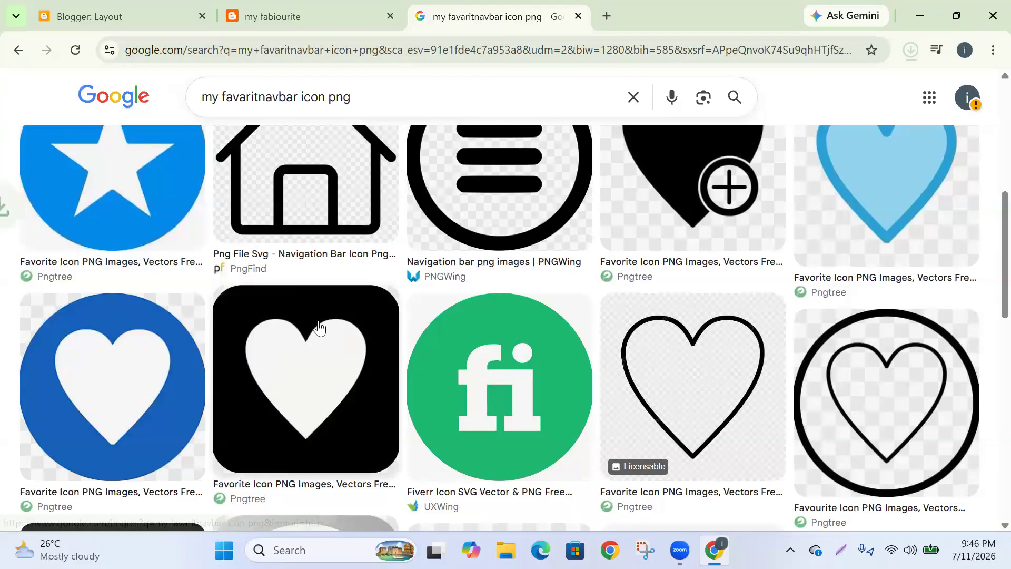
Open the Navbar gadget's settings in the blog's Layout and compare its styles with the live blog's navbar
left_click(311, 18)
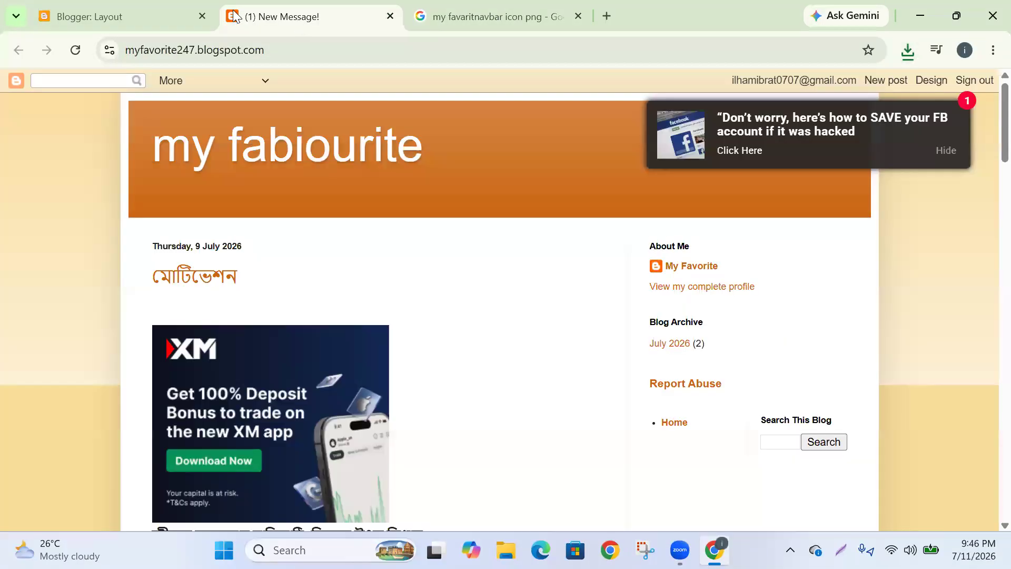
left_click(173, 21)
scroll(582, 319, "up", 3)
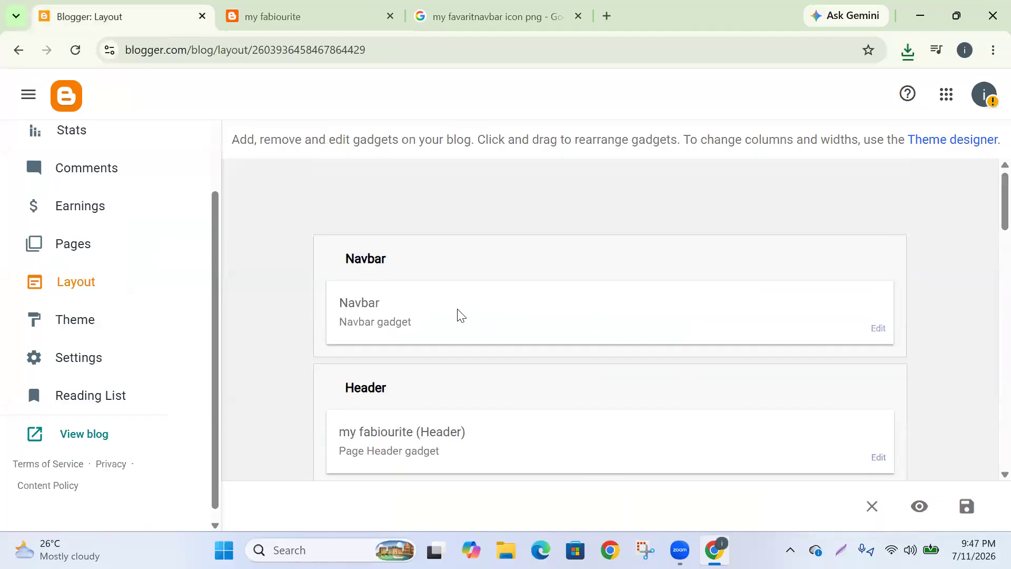
left_click(878, 329)
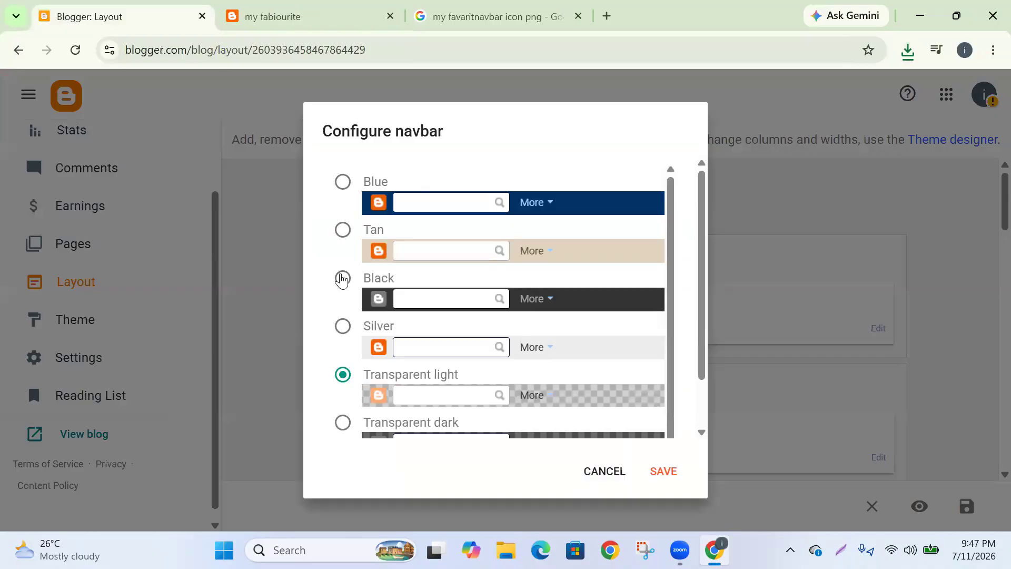
scroll(341, 281, "down", 1)
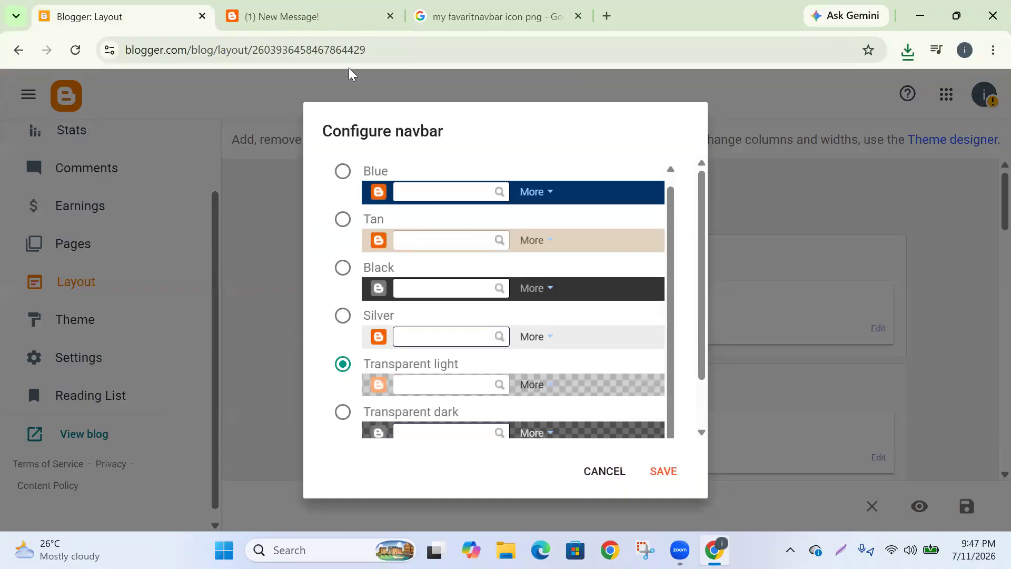
left_click(315, 15)
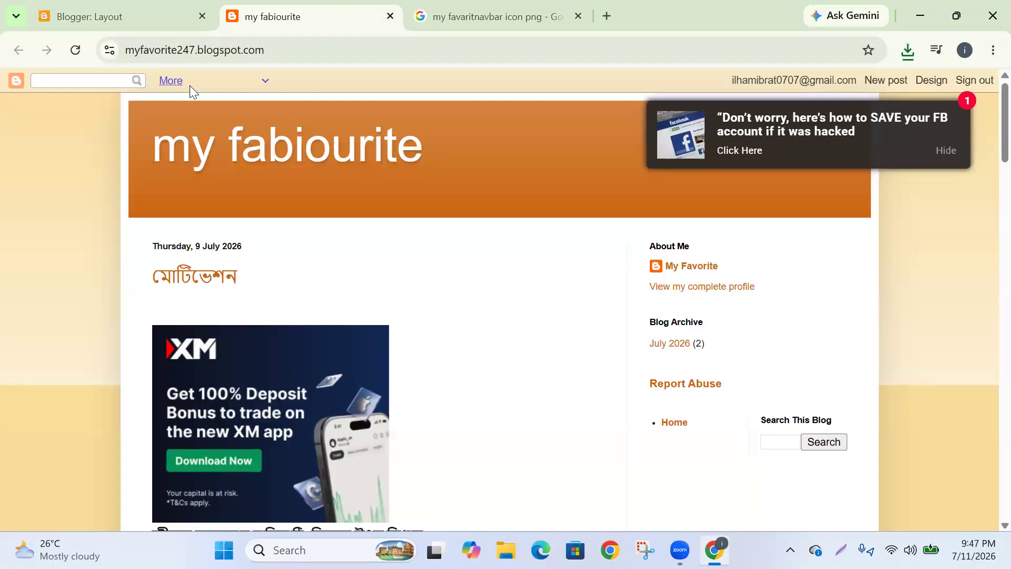
left_click(151, 16)
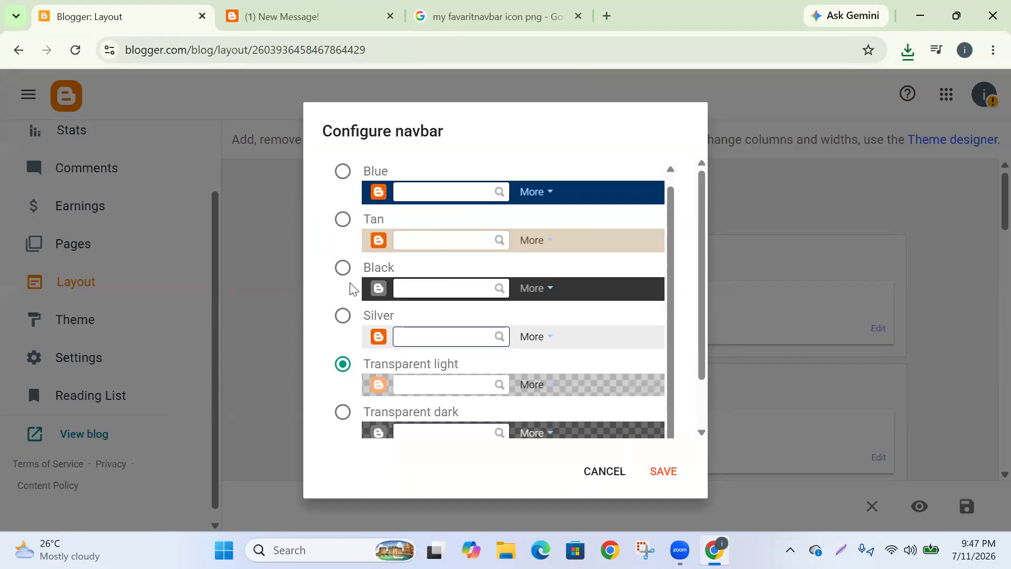
Review the navbar styles from Blue to Off and save the navbar configuration with Transparent light selected
scroll(405, 269, "down", 1)
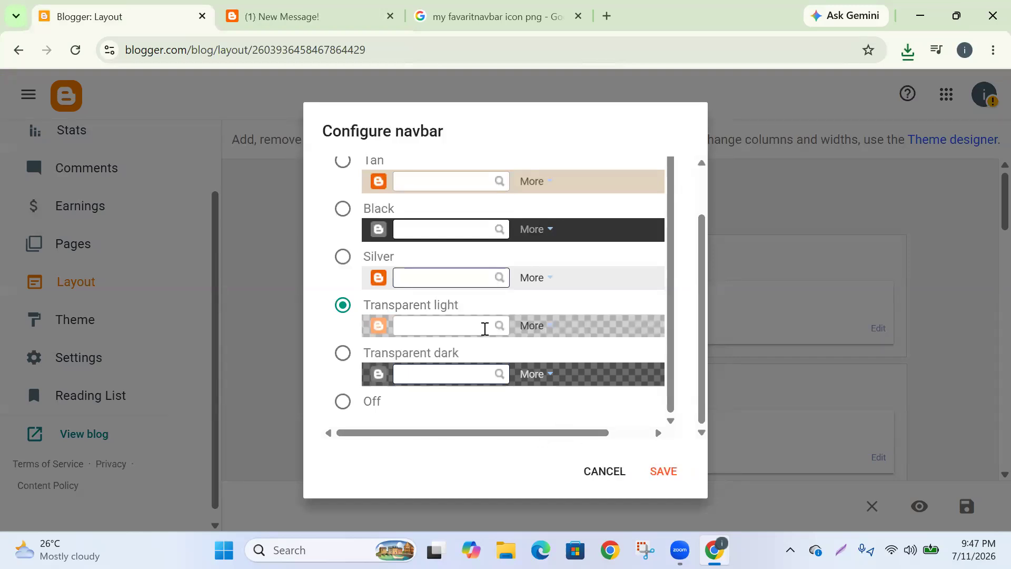
scroll(413, 304, "up", 3)
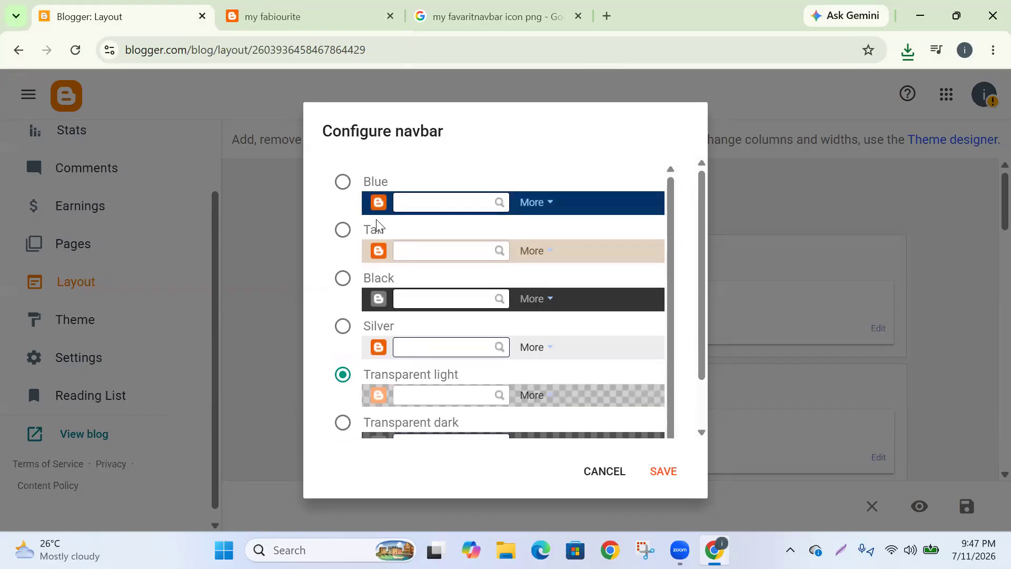
scroll(435, 309, "down", 2)
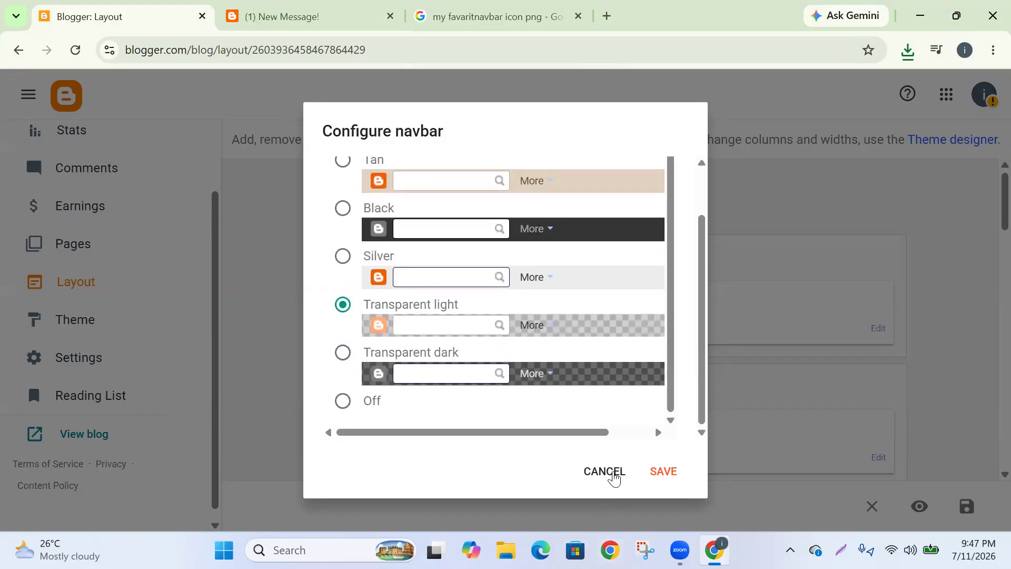
left_click(676, 473)
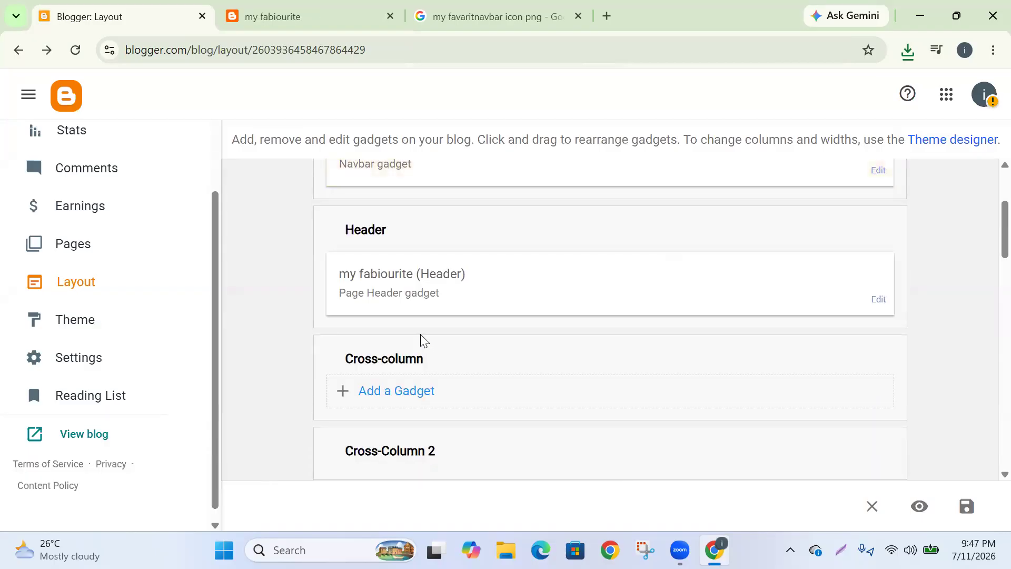
Reopen the Navbar gadget's settings, review the style options, and close them without saving
scroll(420, 335, "up", 3)
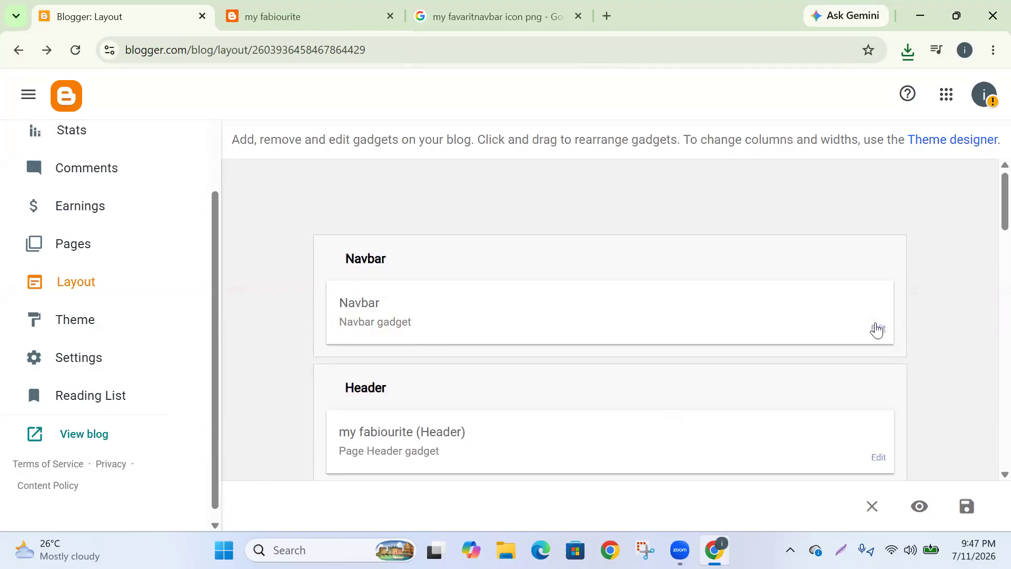
left_click(877, 328)
scroll(445, 268, "down", 2)
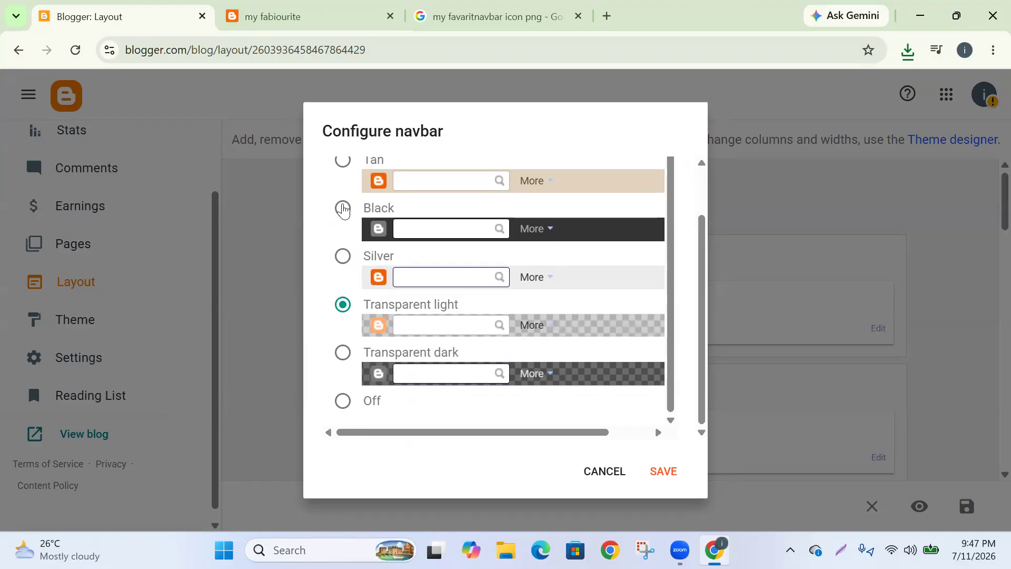
scroll(365, 233, "up", 3)
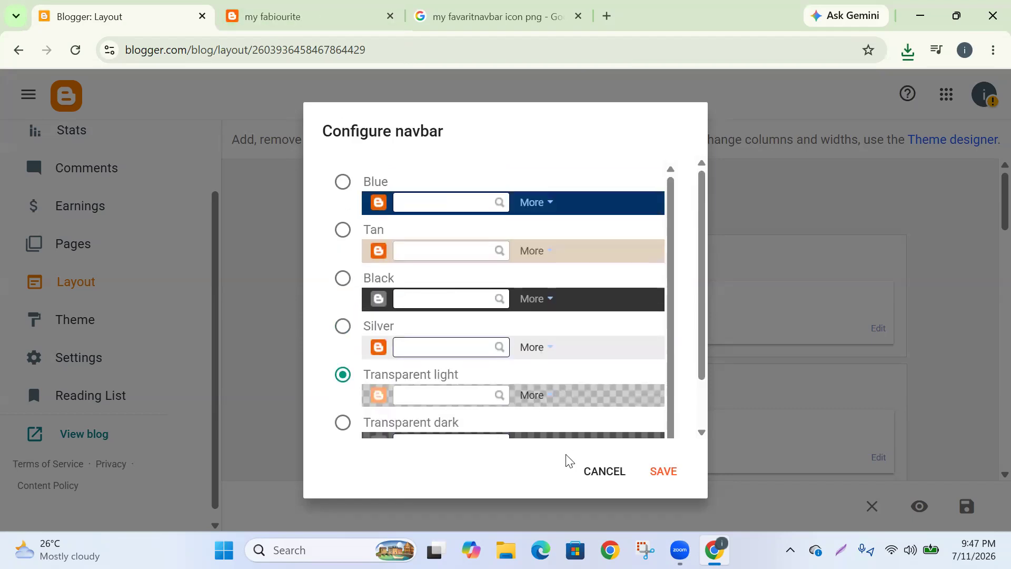
left_click(604, 472)
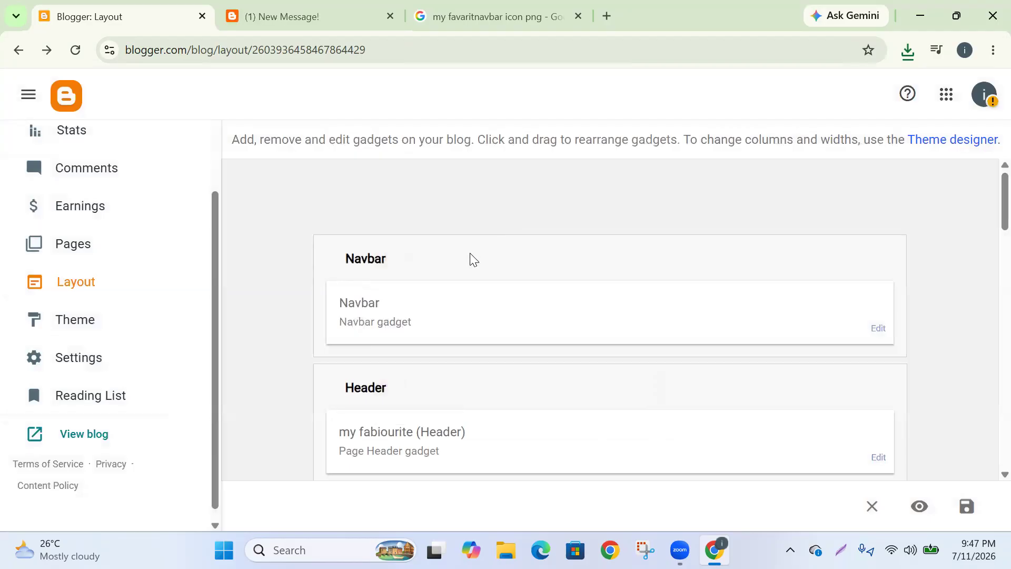
scroll(472, 247, "down", 5)
scroll(463, 263, "up", 5)
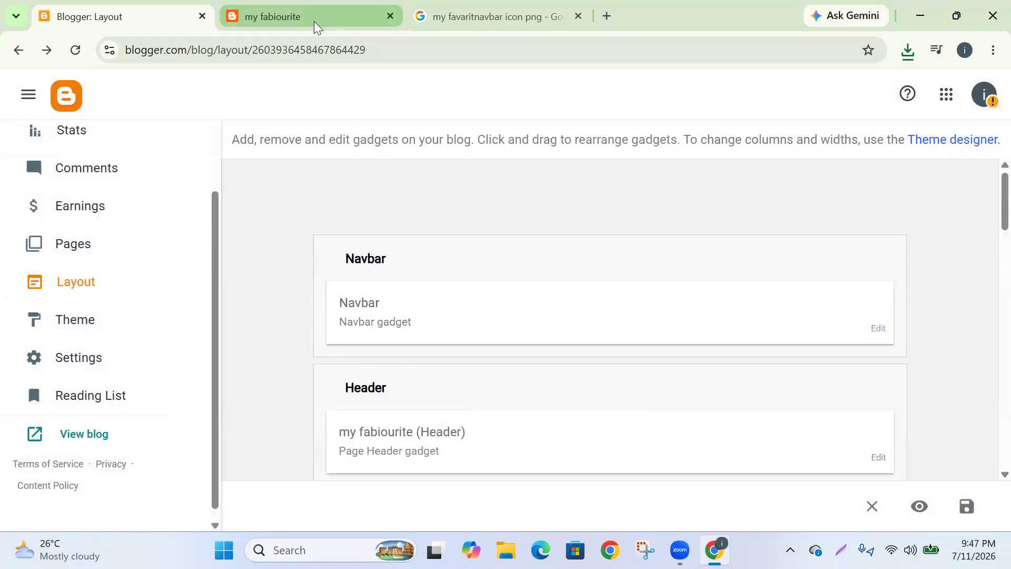
Check the navbar and header on the live blog, and return to the blog's Layout
left_click(312, 16)
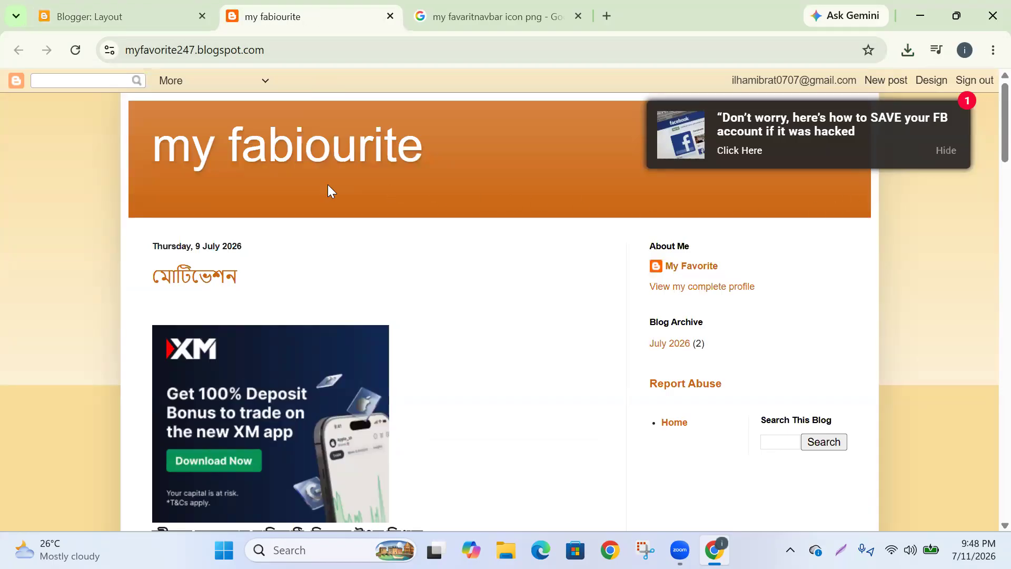
left_click(171, 12)
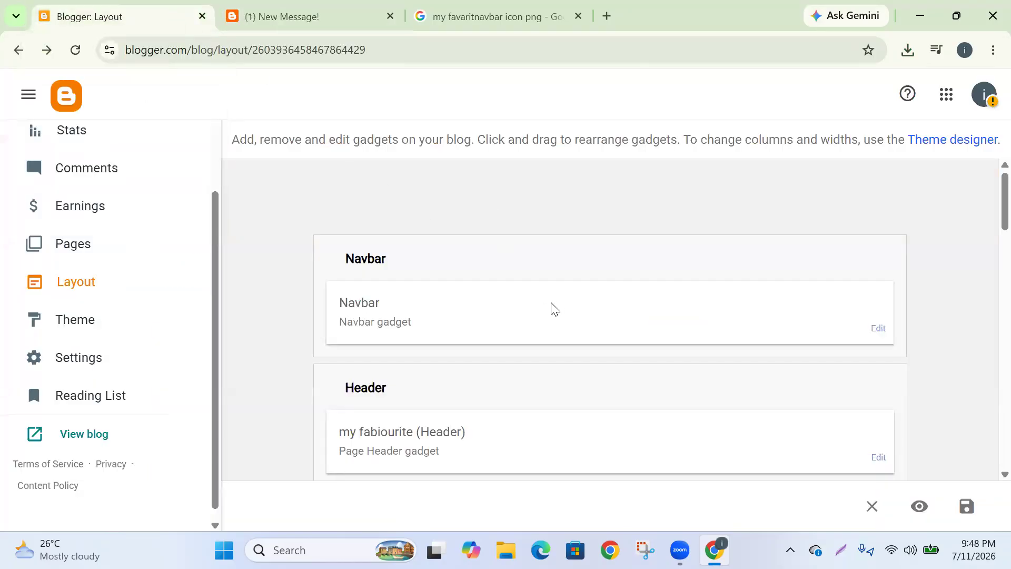
scroll(578, 334, "down", 4)
scroll(562, 327, "up", 4)
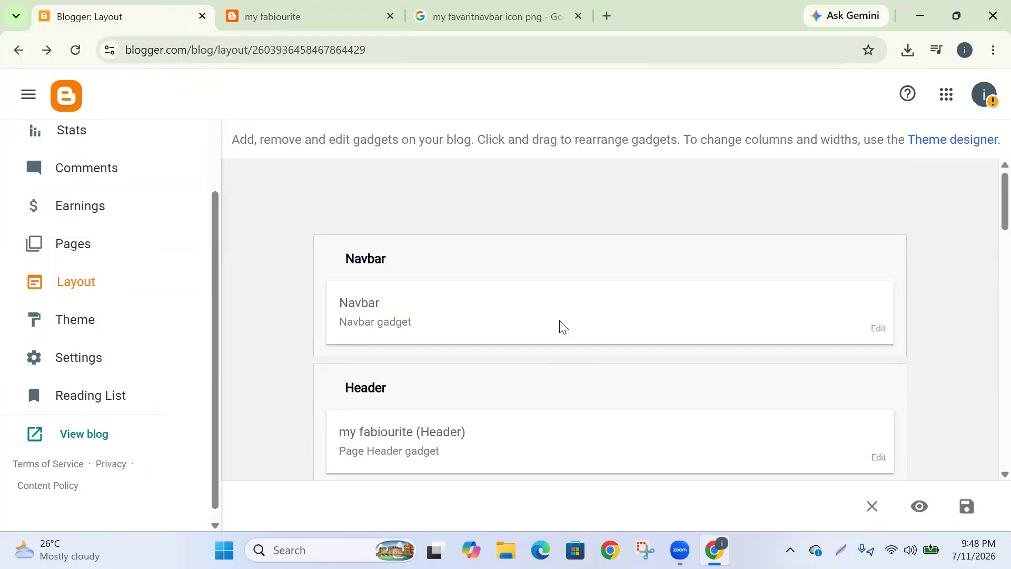
Open the Header gadget's settings, review the image upload and placement options, and close them without saving
scroll(560, 327, "down", 2)
scroll(619, 343, "down", 2)
left_click(877, 300)
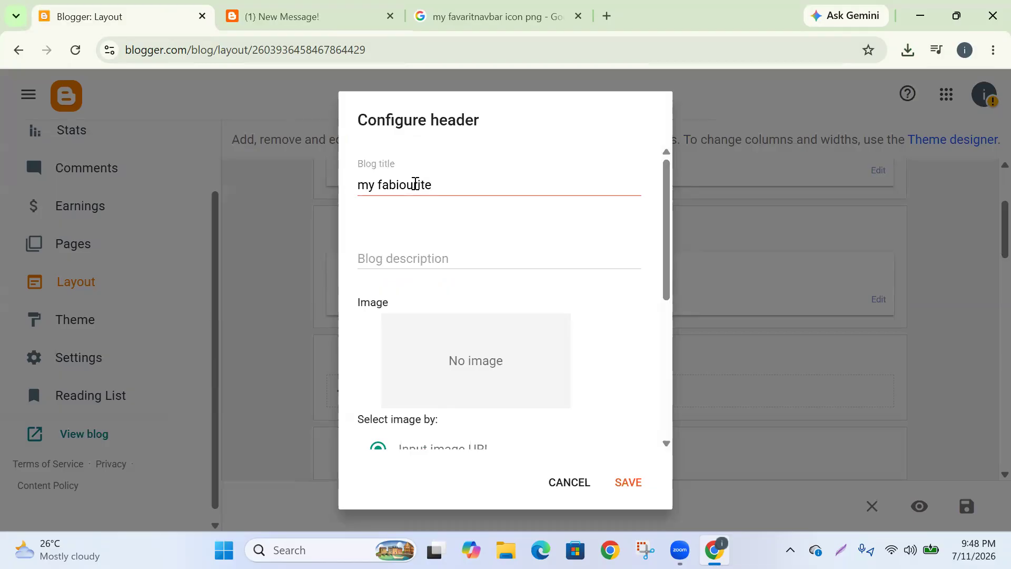
scroll(431, 239, "down", 3)
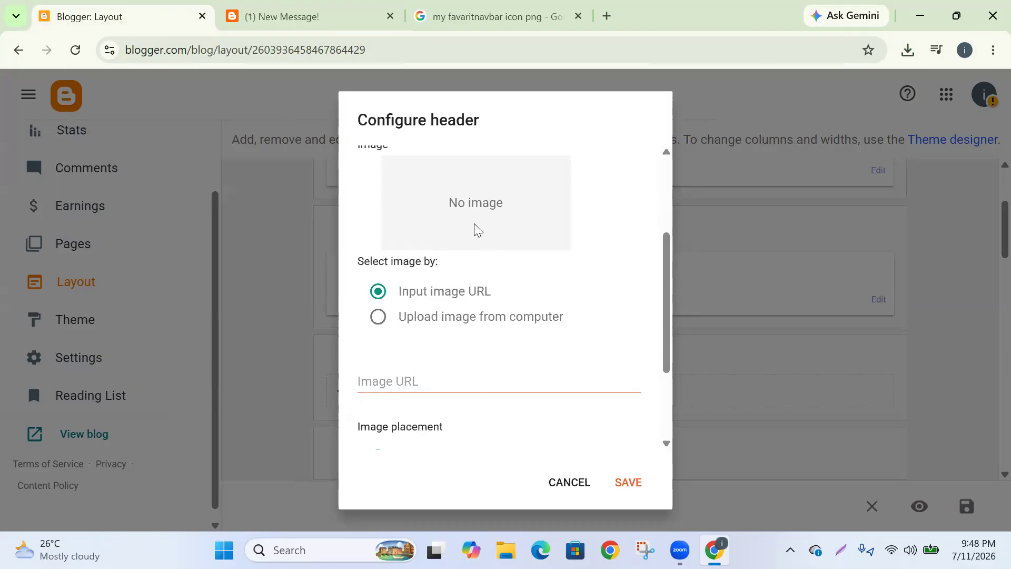
scroll(474, 228, "up", 2)
left_click(384, 401)
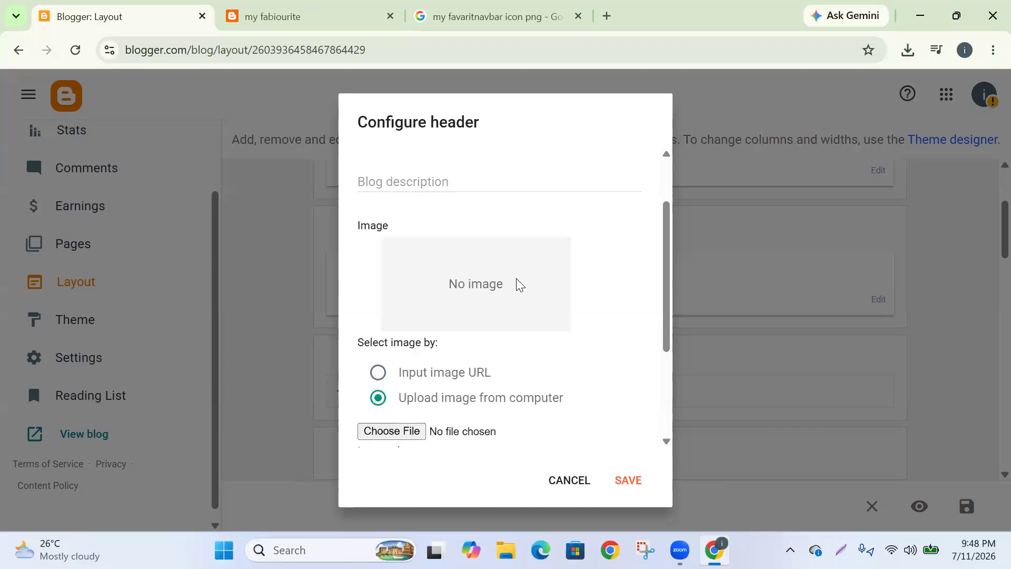
scroll(517, 284, "down", 3)
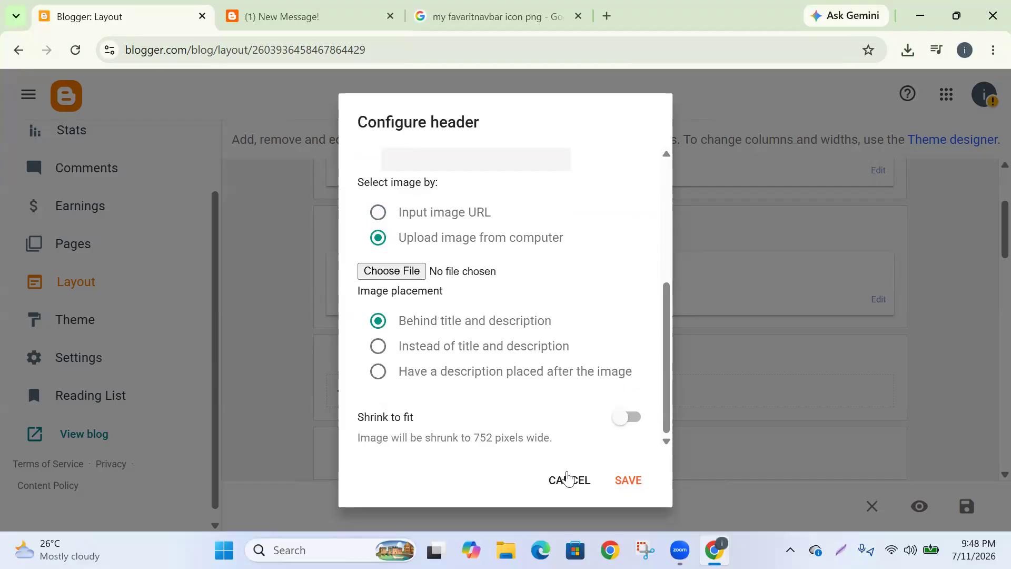
left_click(567, 482)
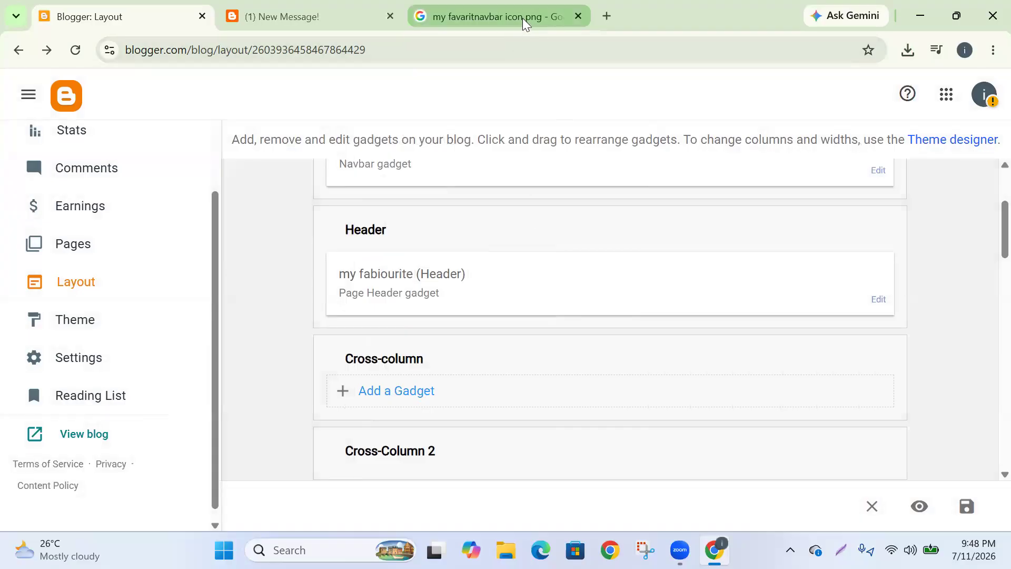
Close the icon image search page, leaving only the Blogger layout and the live blog open
left_click(578, 16)
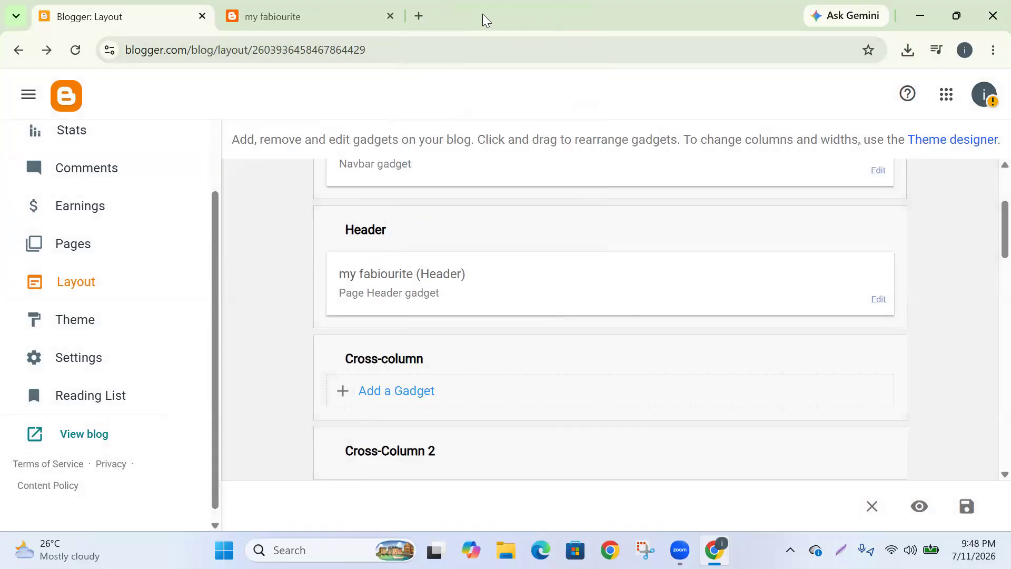
left_click(418, 16)
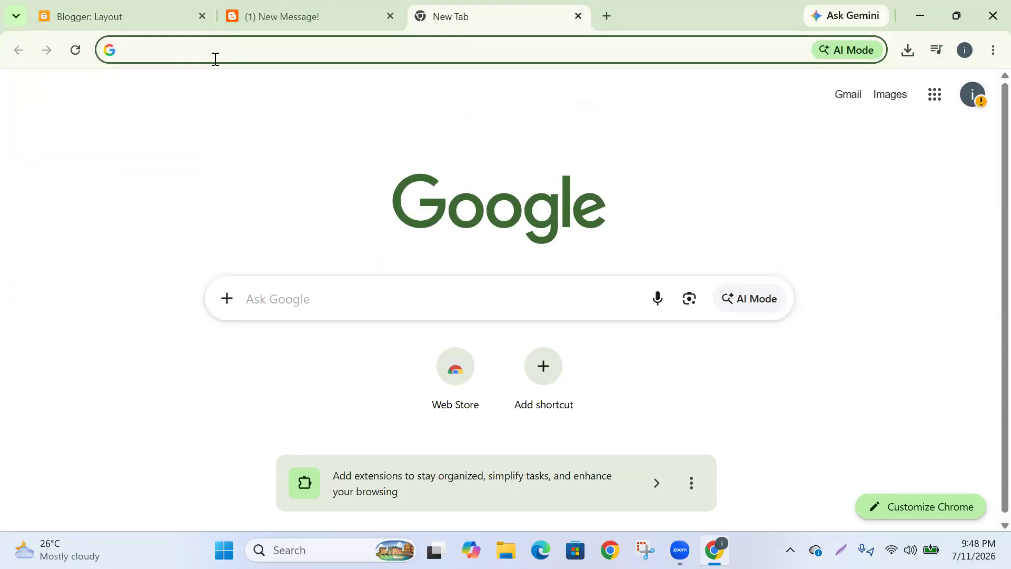
left_click(578, 16)
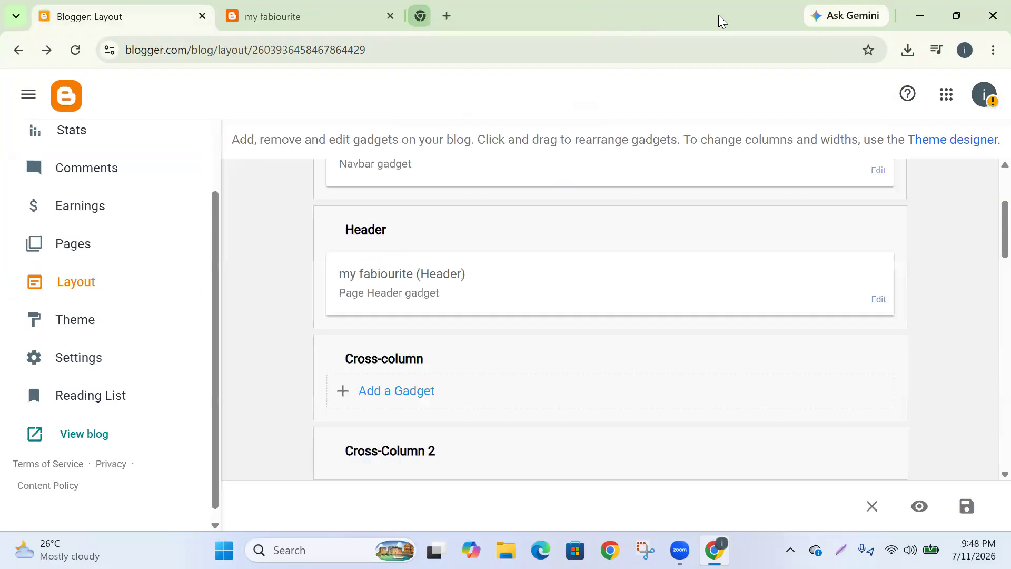
Start a separate browser window with the Person 1 profile and open Canva's Templates page maximized from the AI Tools bookmarks
left_click(920, 16)
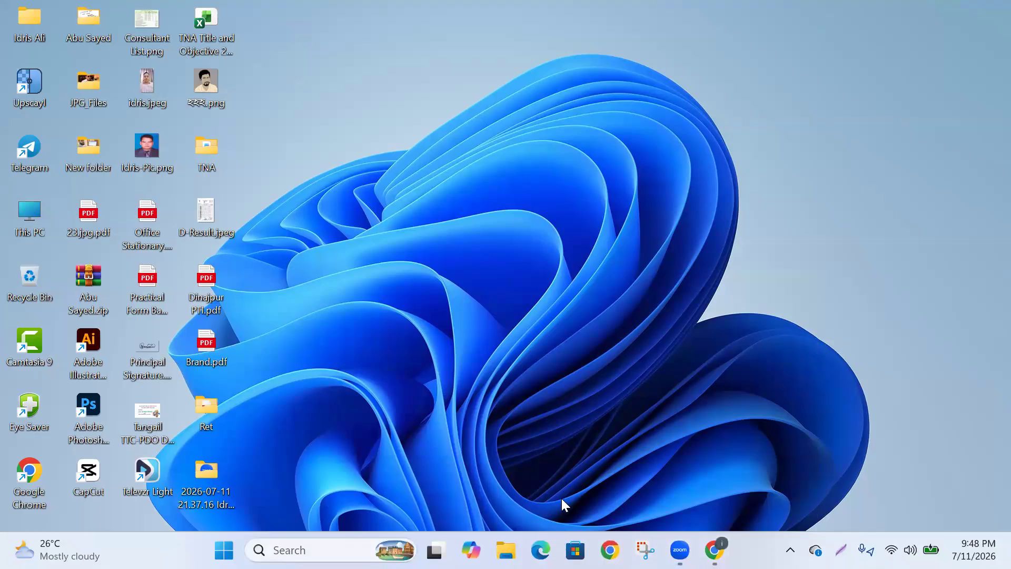
left_click(609, 548)
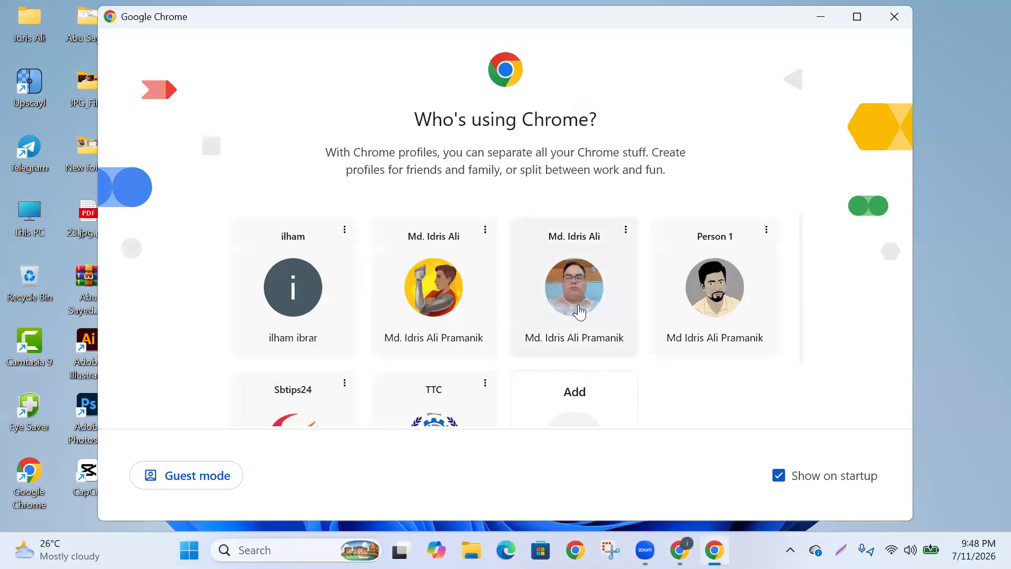
left_click(720, 302)
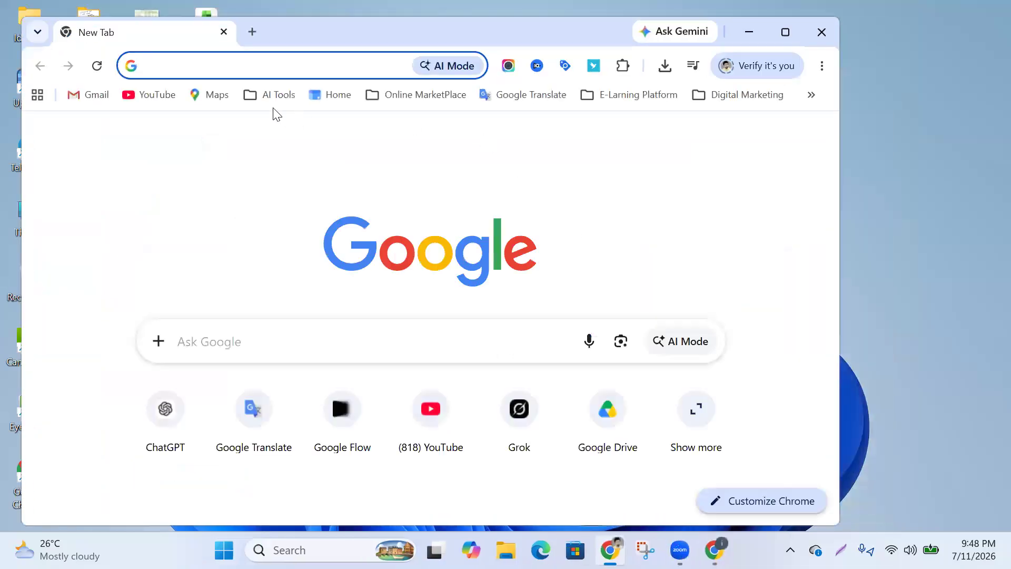
left_click(269, 95)
left_click(288, 148)
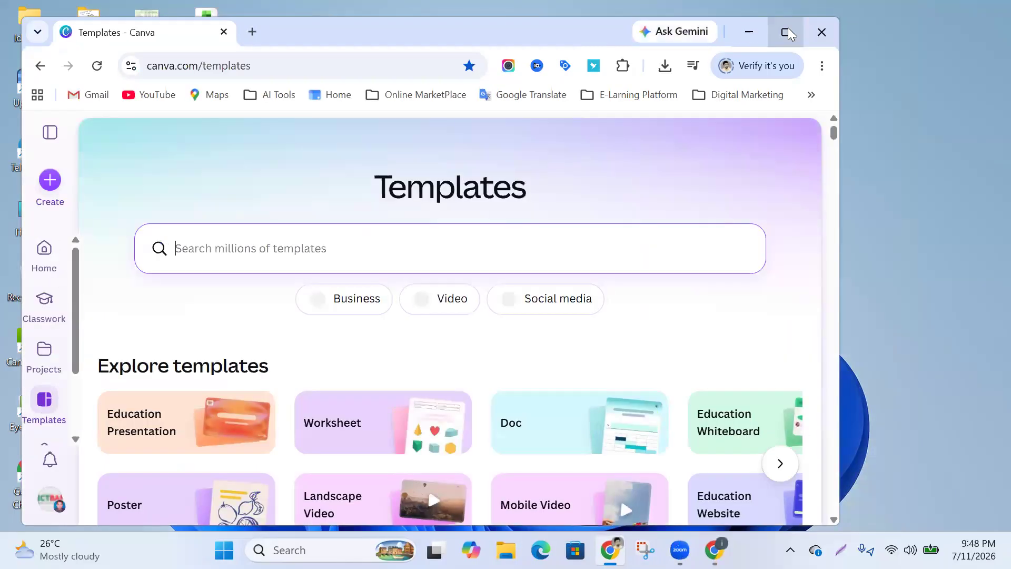
left_click(785, 31)
Search Canva's templates for "blogger header"
left_click(433, 222)
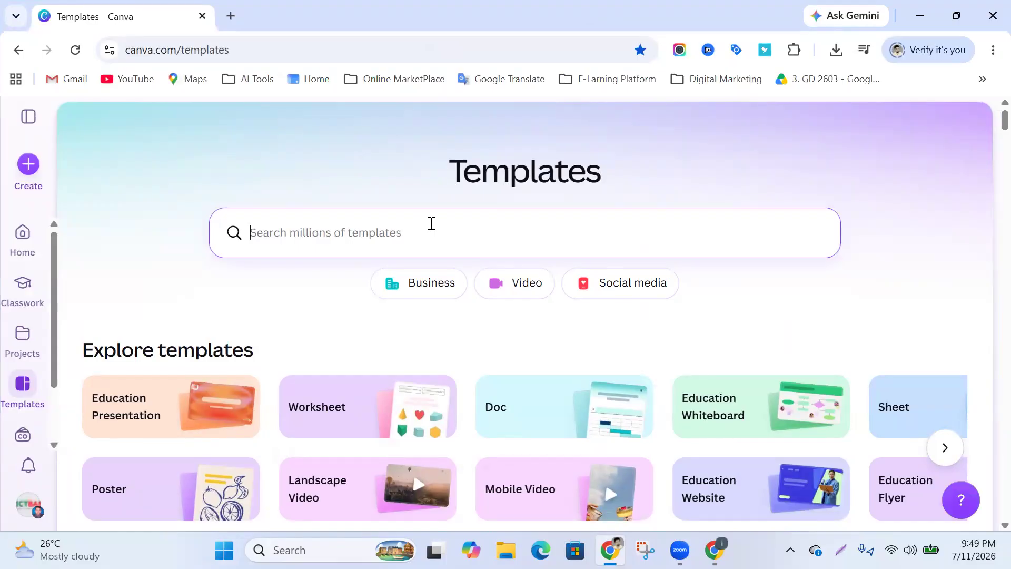
type("bl")
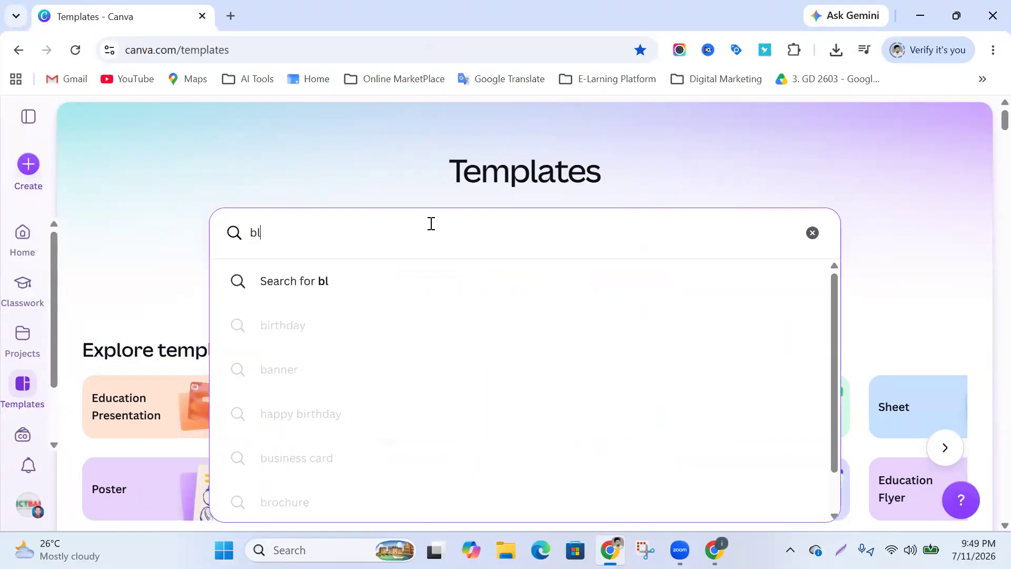
type("ogger h")
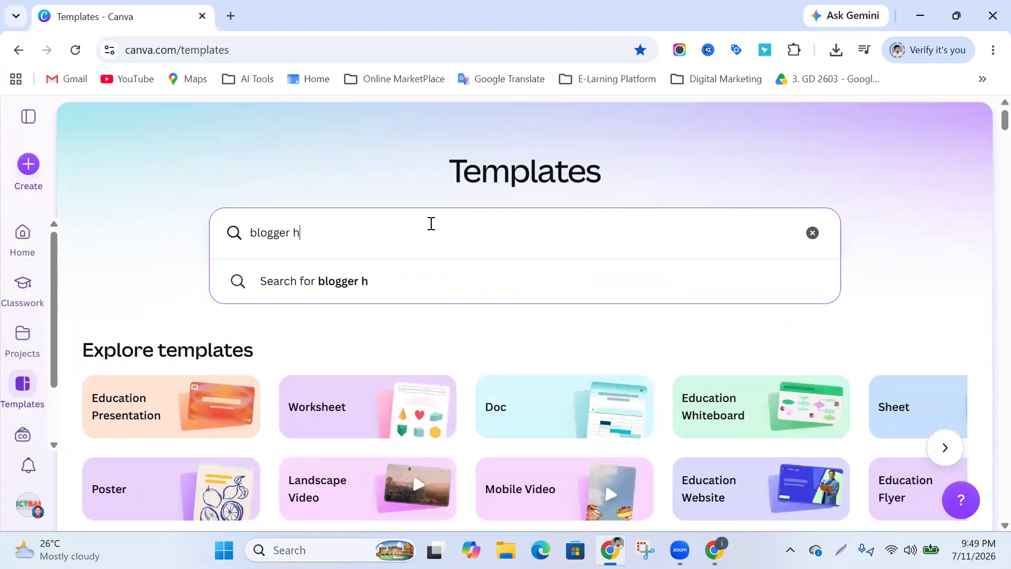
type("eader")
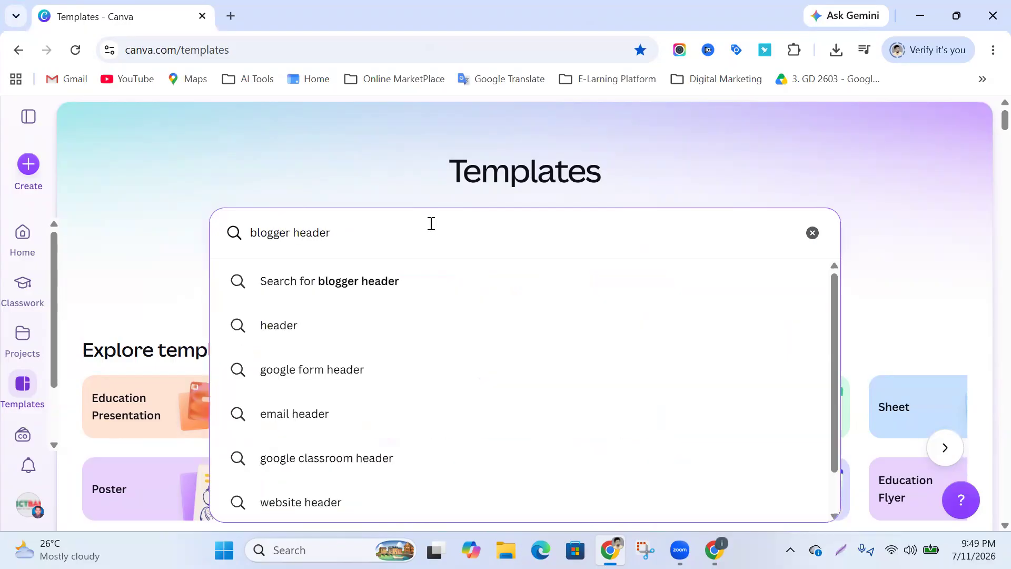
left_click(368, 289)
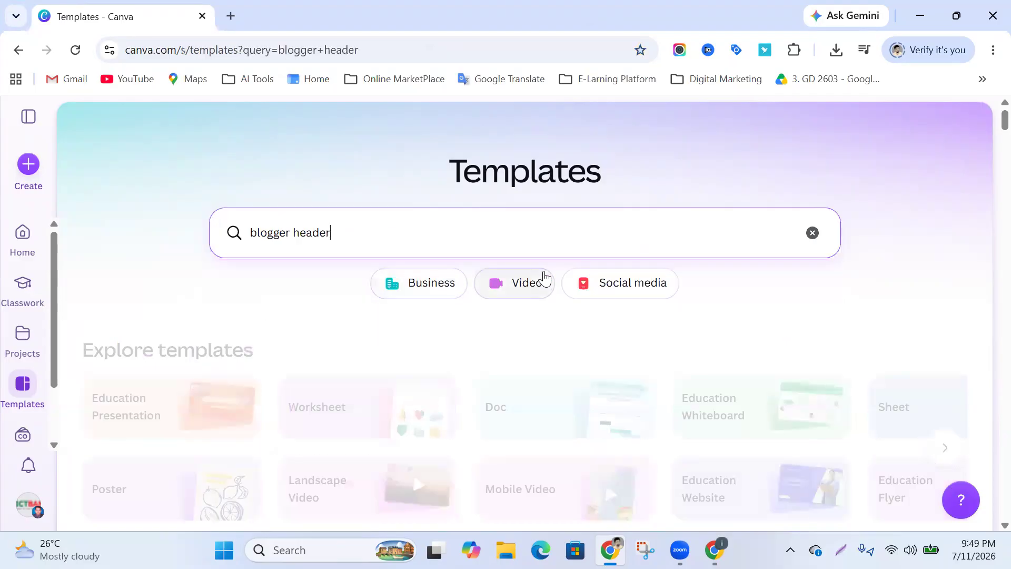
Examine the blogger header template results for a design suited to the blog's header
scroll(617, 221, "down", 3)
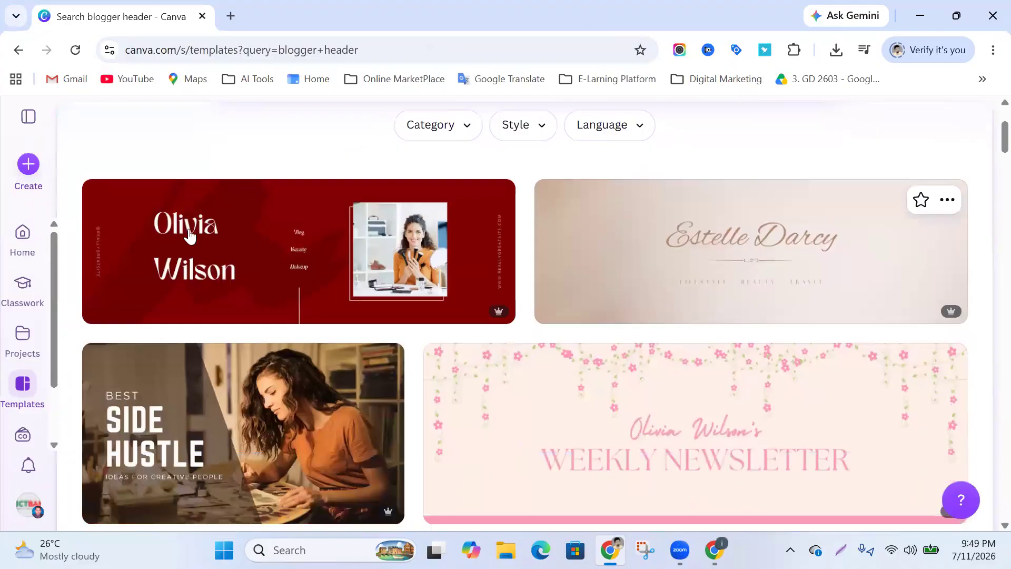
scroll(493, 360, "down", 2)
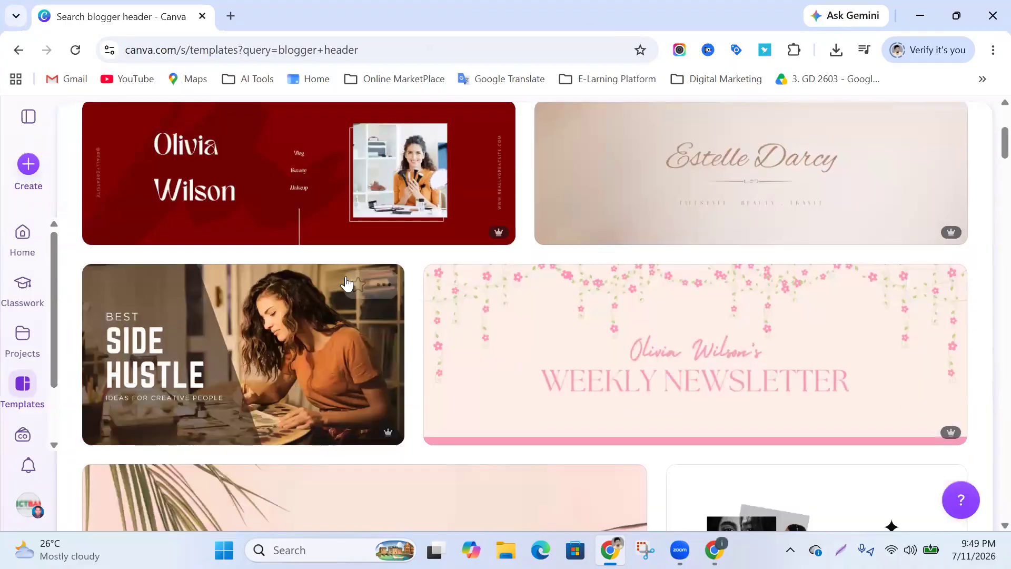
scroll(626, 352, "down", 3)
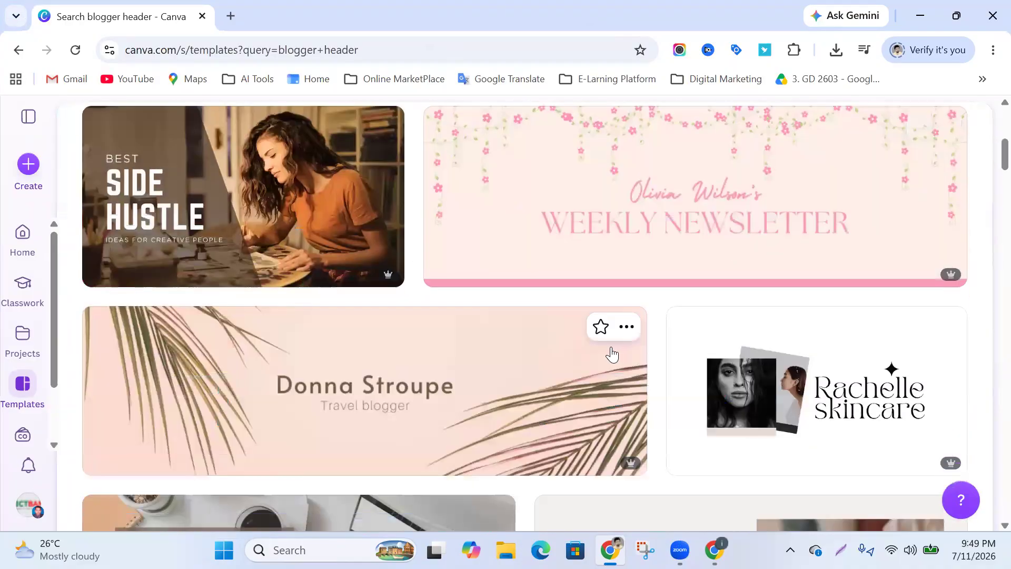
scroll(518, 385, "down", 5)
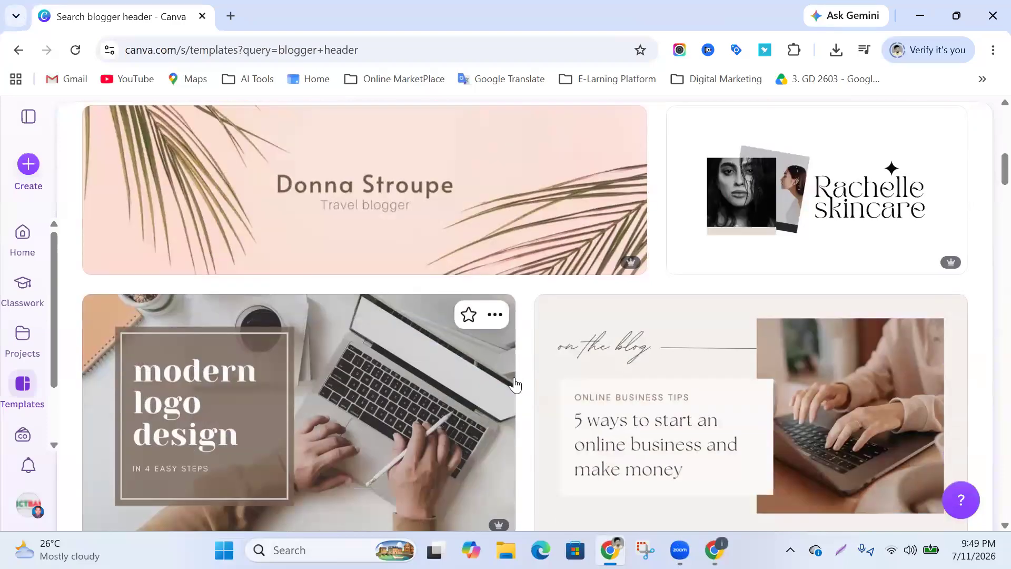
scroll(484, 379, "down", 5)
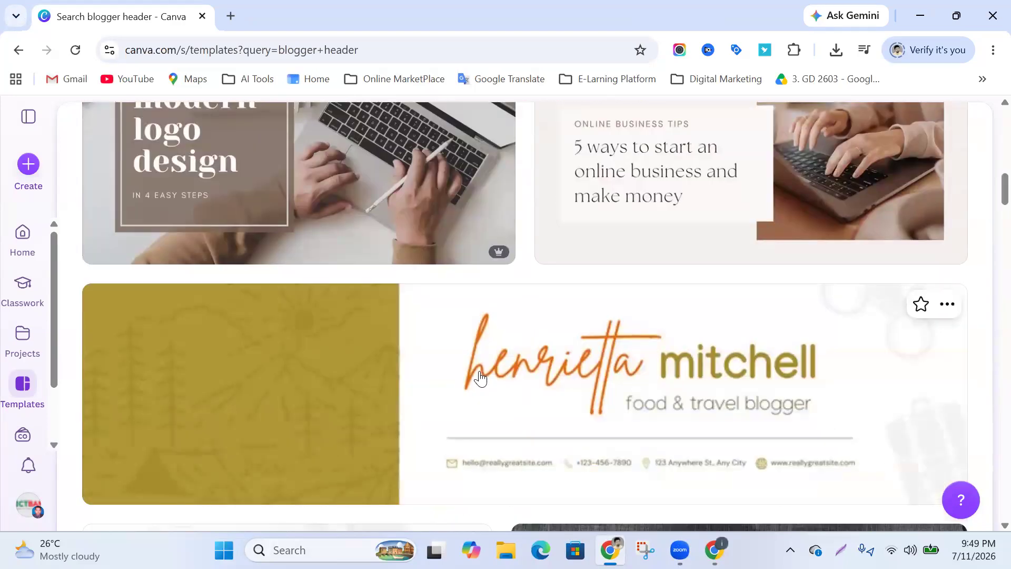
scroll(480, 377, "down", 8)
scroll(589, 361, "up", 20)
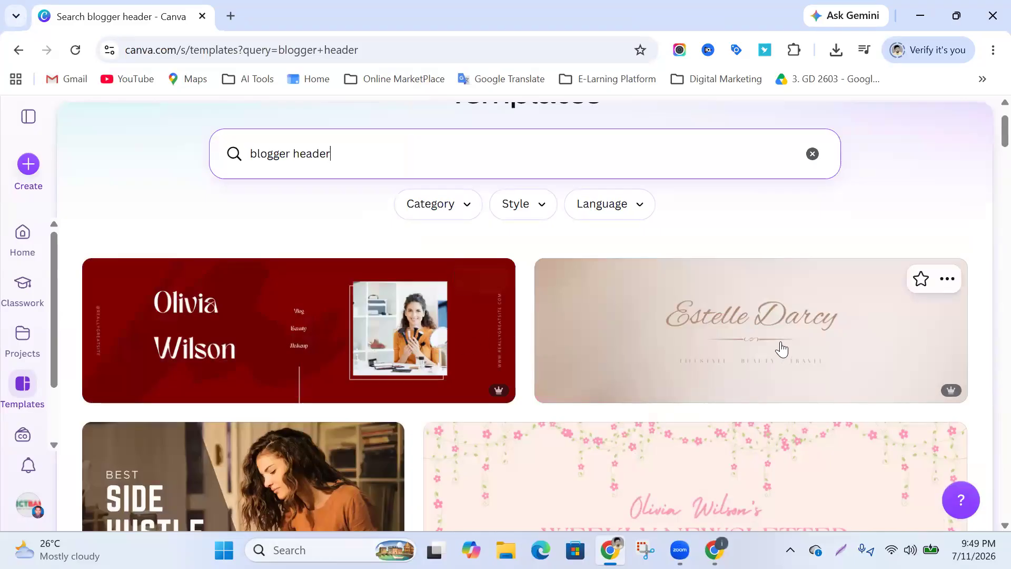
scroll(799, 350, "down", 3)
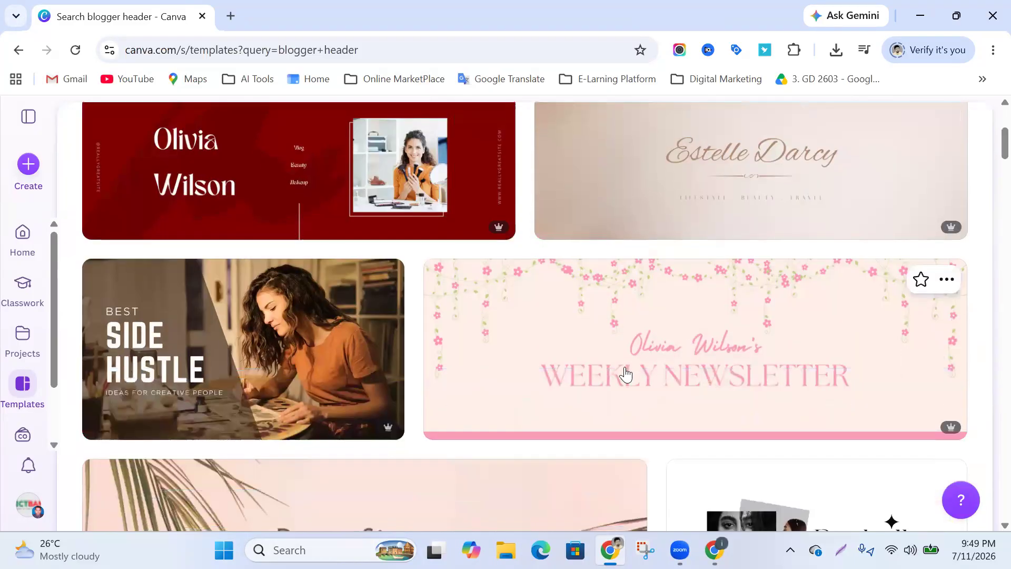
scroll(626, 374, "down", 15)
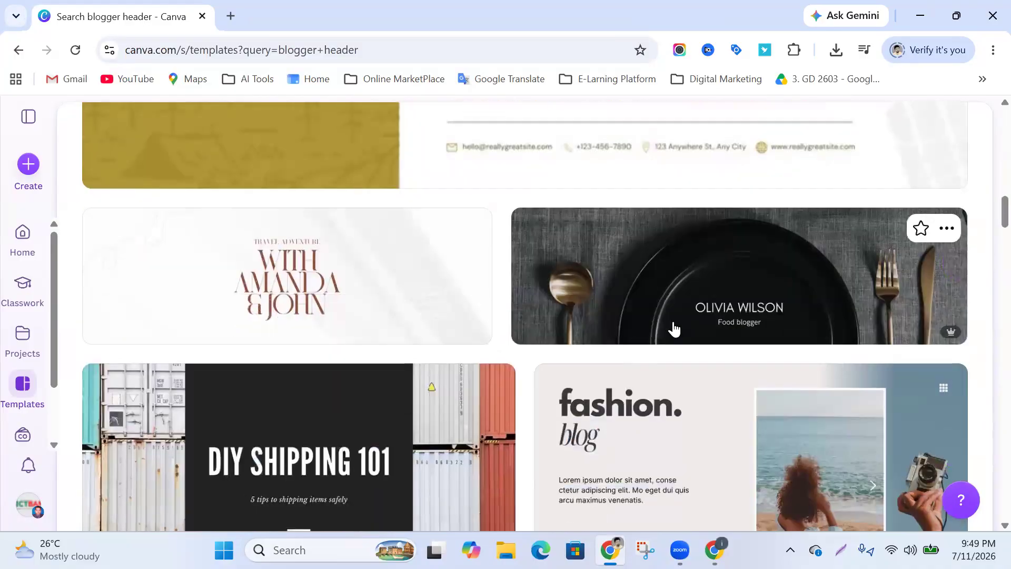
scroll(285, 335, "down", 7)
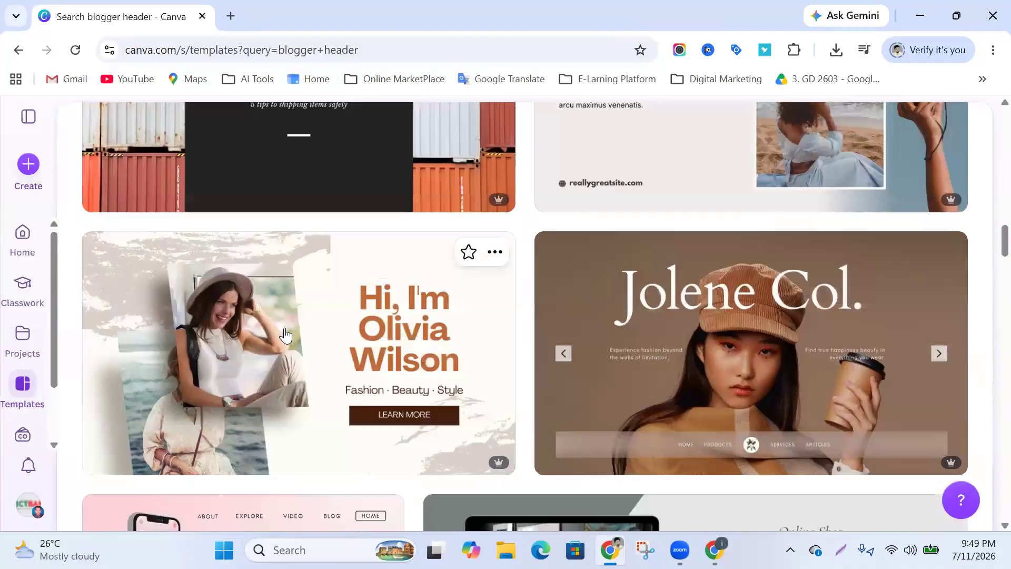
scroll(390, 346, "down", 6)
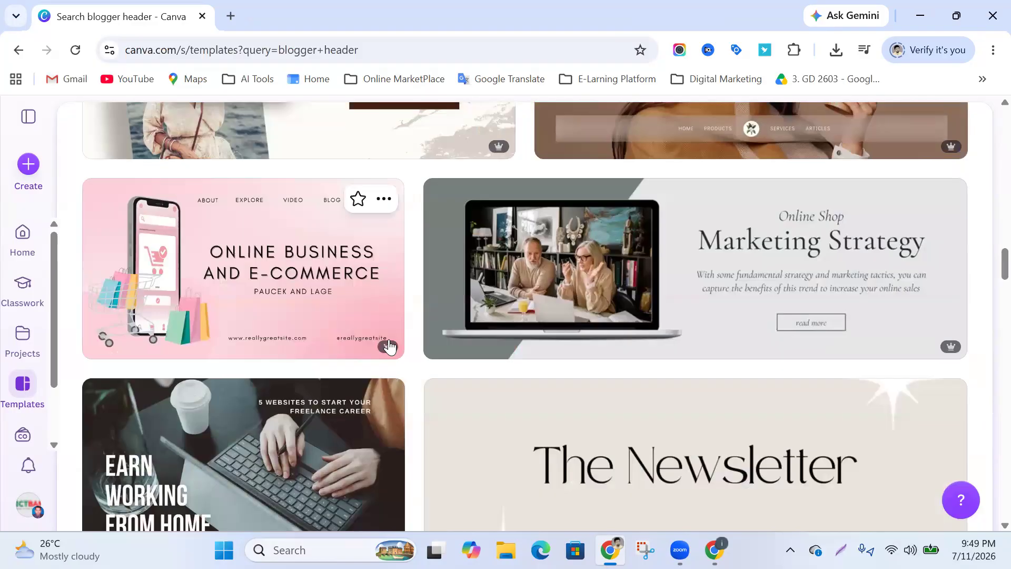
Open the maroon beauty blogger header template's details, review similar designs, and start customizing the maroon template in the editor
scroll(390, 346, "up", 15)
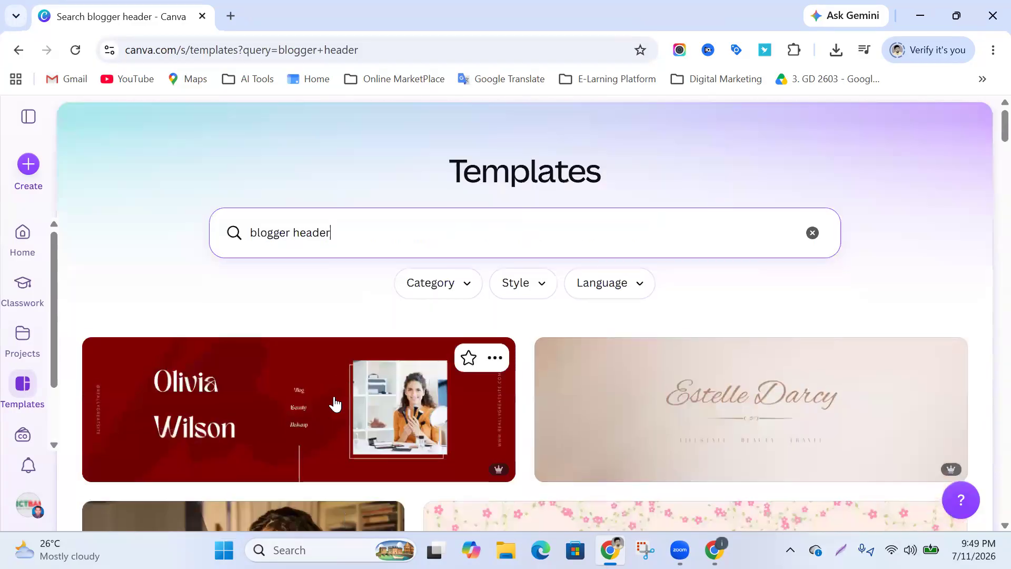
left_click(334, 400)
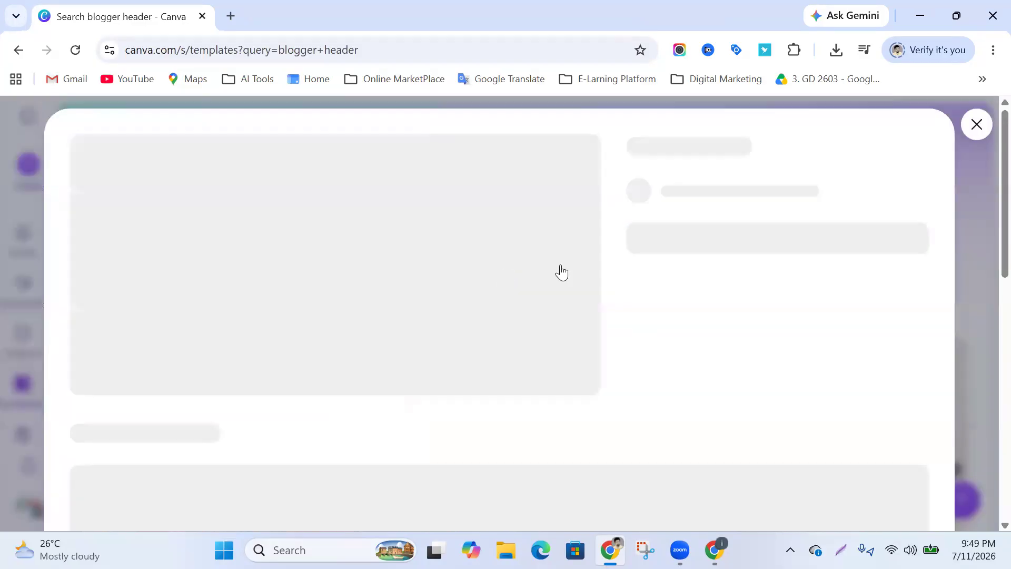
scroll(521, 300, "down", 8)
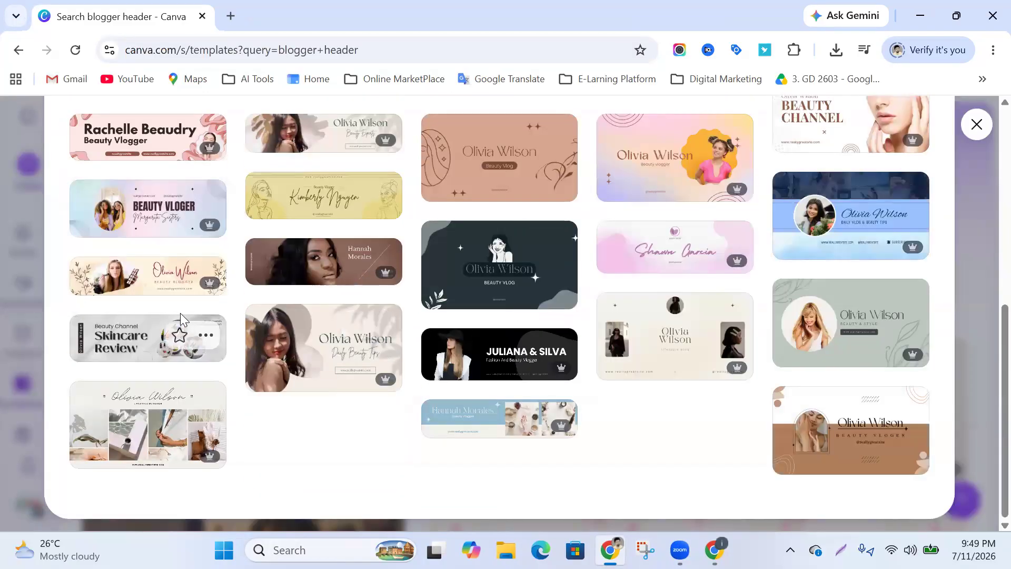
scroll(195, 321, "up", 3)
scroll(295, 221, "up", 2)
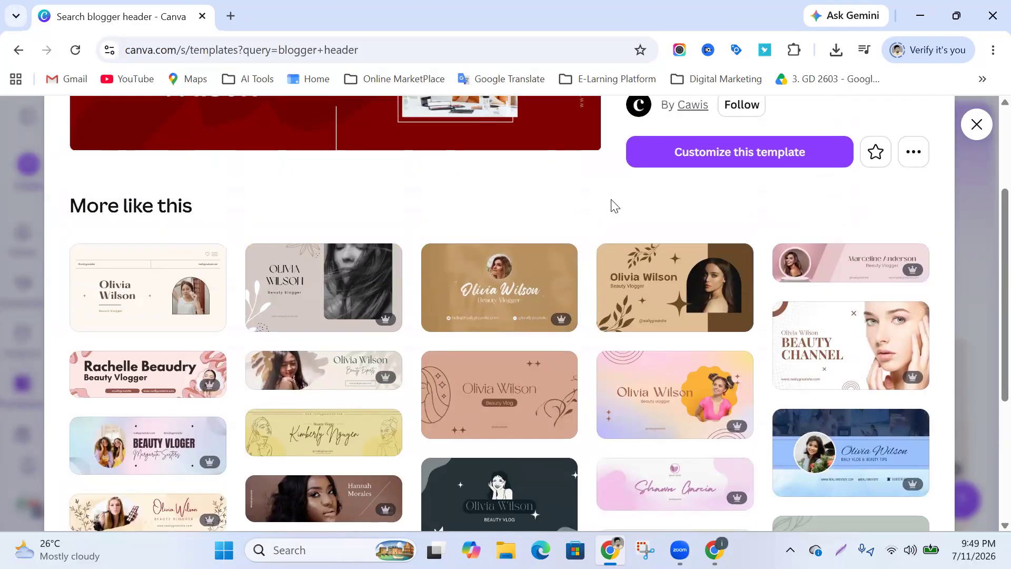
scroll(737, 311, "up", 3)
left_click(745, 315)
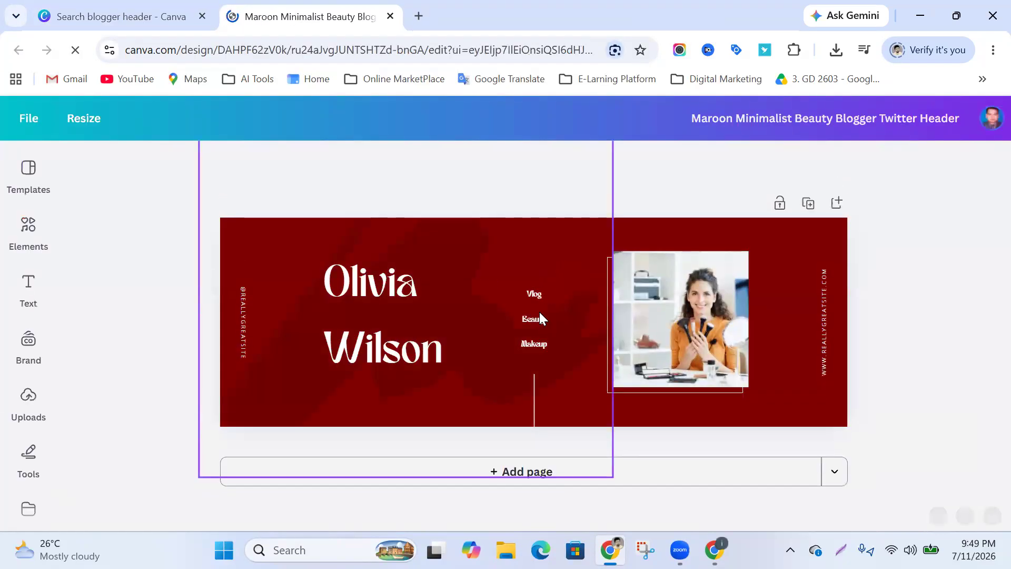
Delete the Vlog, Beauty and Makeup text labels from the header design
left_click(536, 296)
left_click_drag(536, 295, 542, 341)
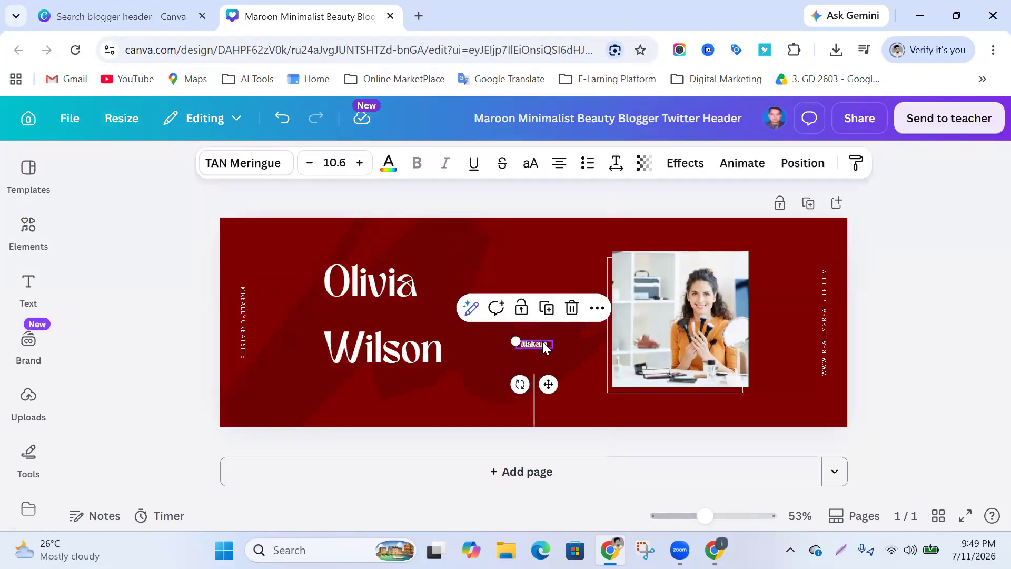
left_click(382, 289)
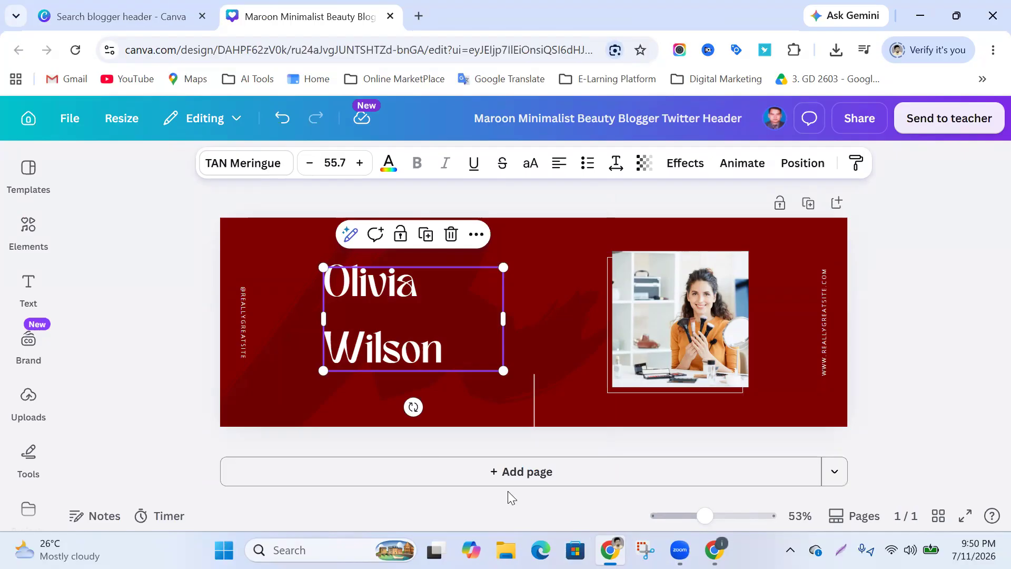
double_click(435, 351)
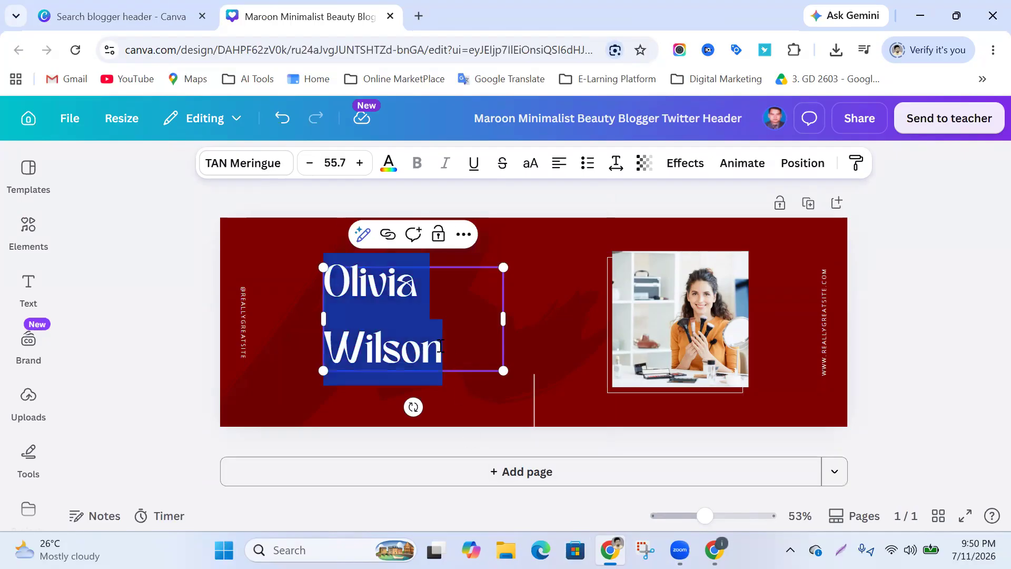
type("My")
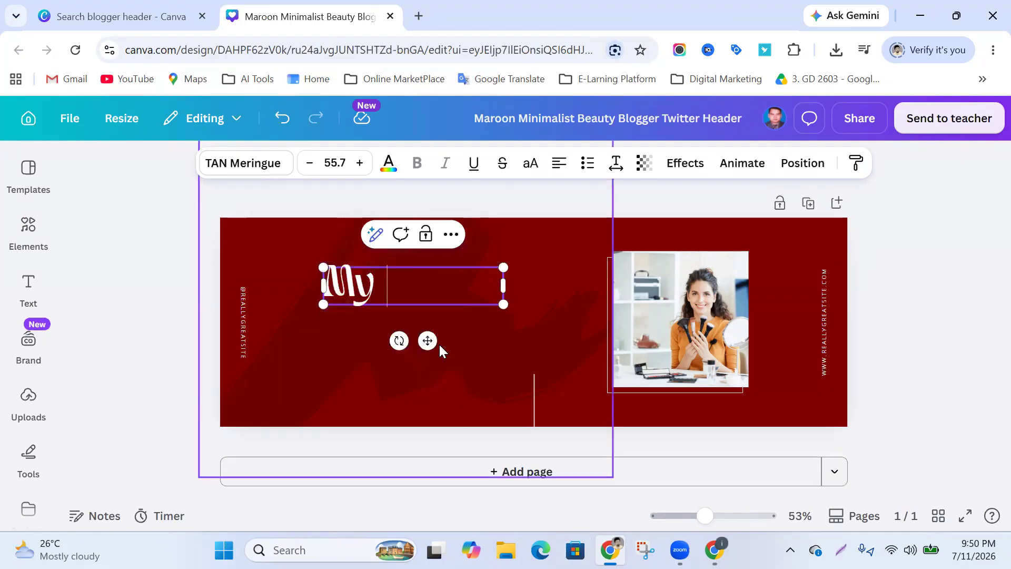
type(" F")
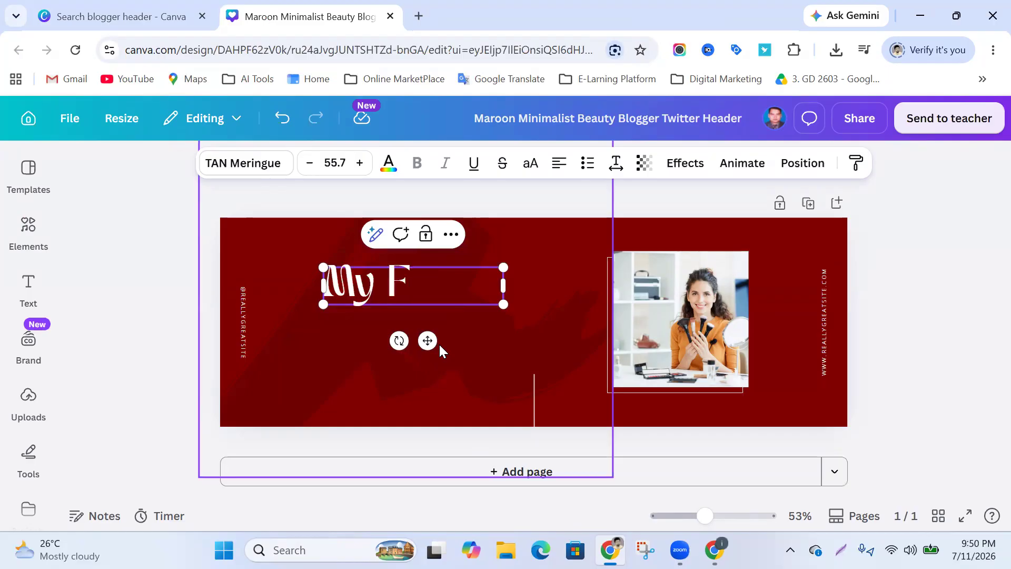
type("a")
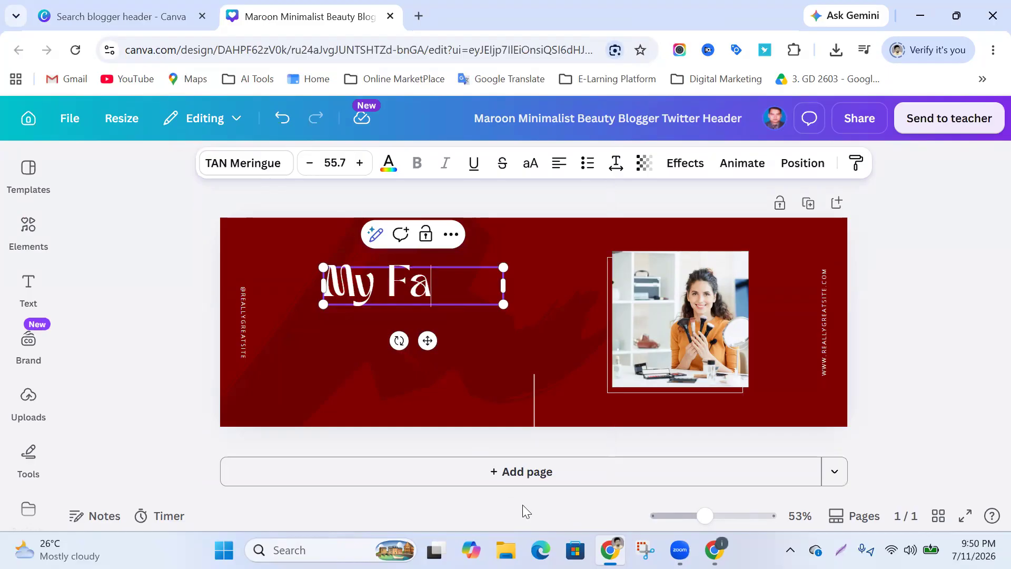
Switch to the Blogger window, show the published blog and copy "myfavorite247" from its web address
left_click(714, 550)
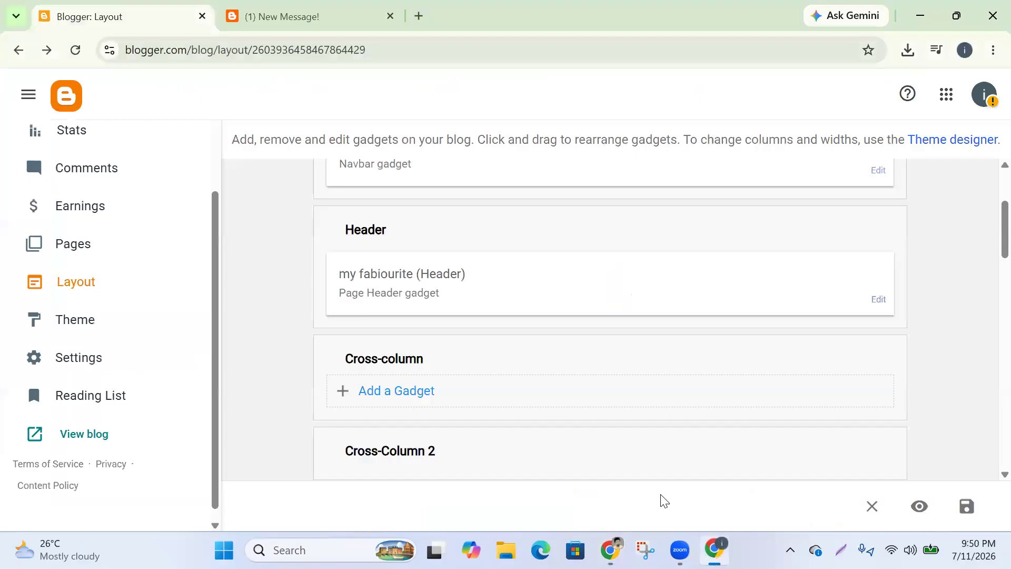
left_click(345, 16)
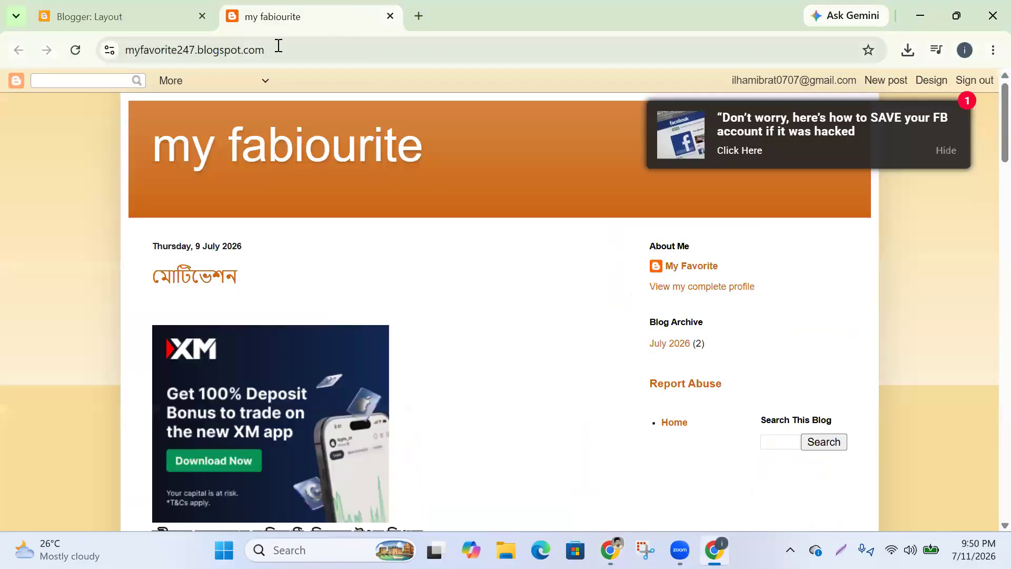
left_click(198, 51)
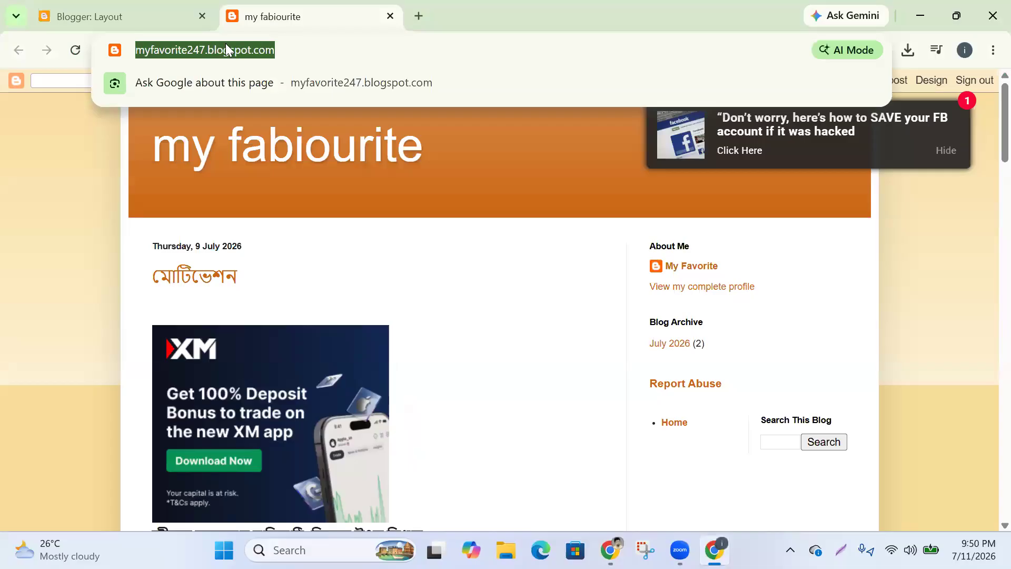
left_click(199, 45)
left_click(193, 51)
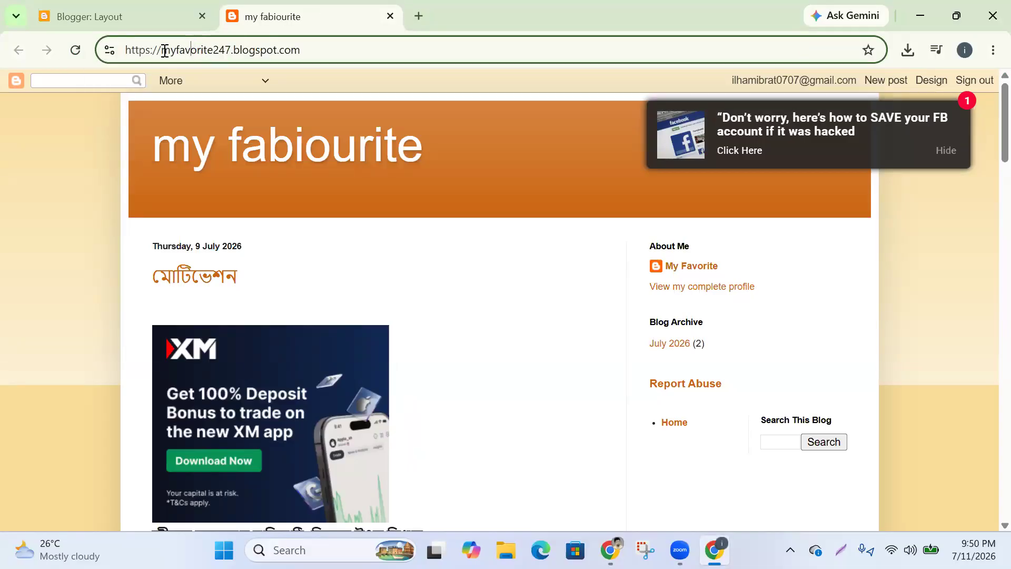
left_click_drag(194, 52, 234, 56)
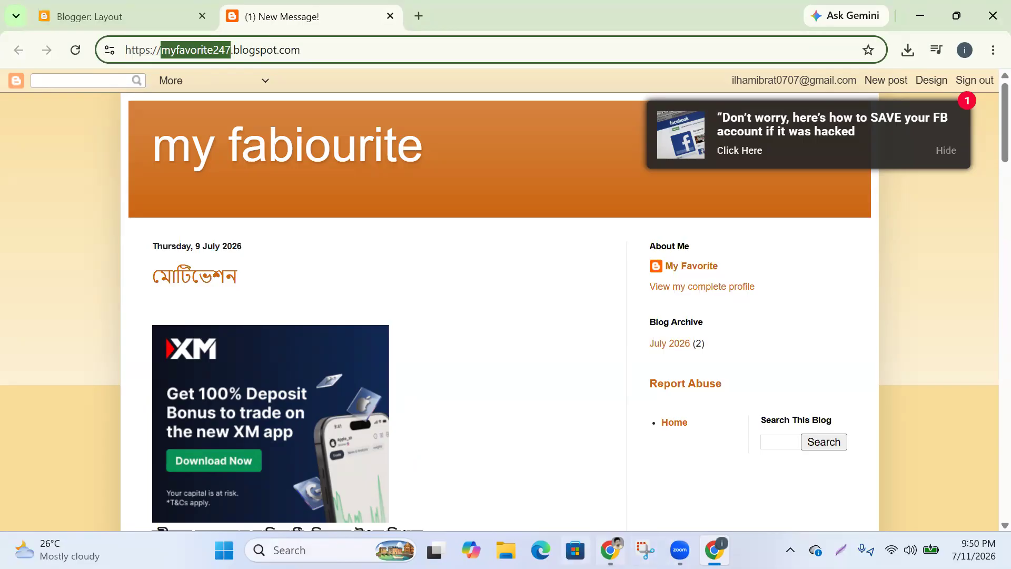
Switch back to the Canva design and replace the header title's text with "myfavorite247"
left_click(610, 549)
left_click_drag(450, 289, 316, 276)
type("myfavorite247")
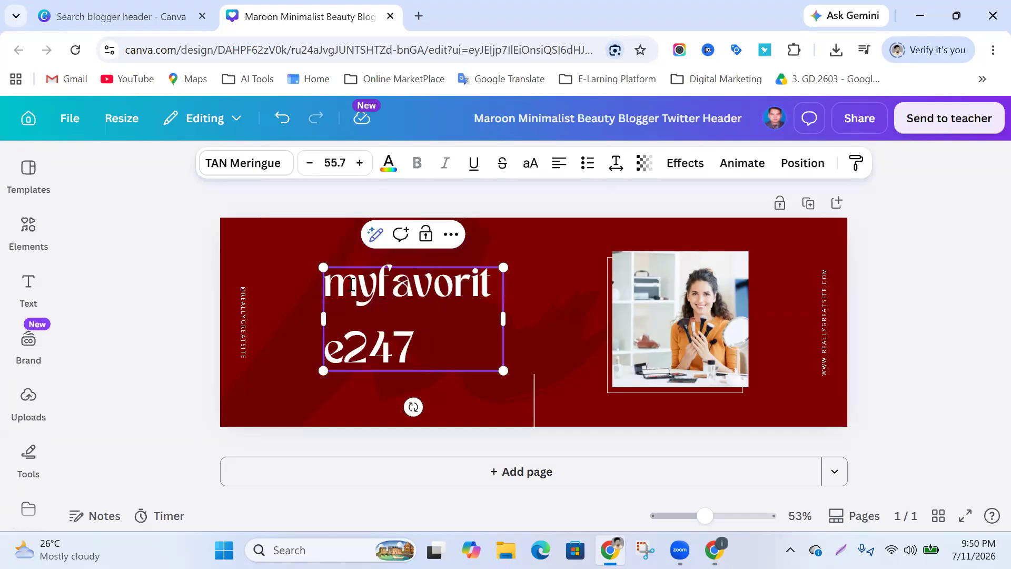
Widen the title's text box and put 247 on its own line below "myfavorite"
left_click(503, 322)
left_click(499, 322)
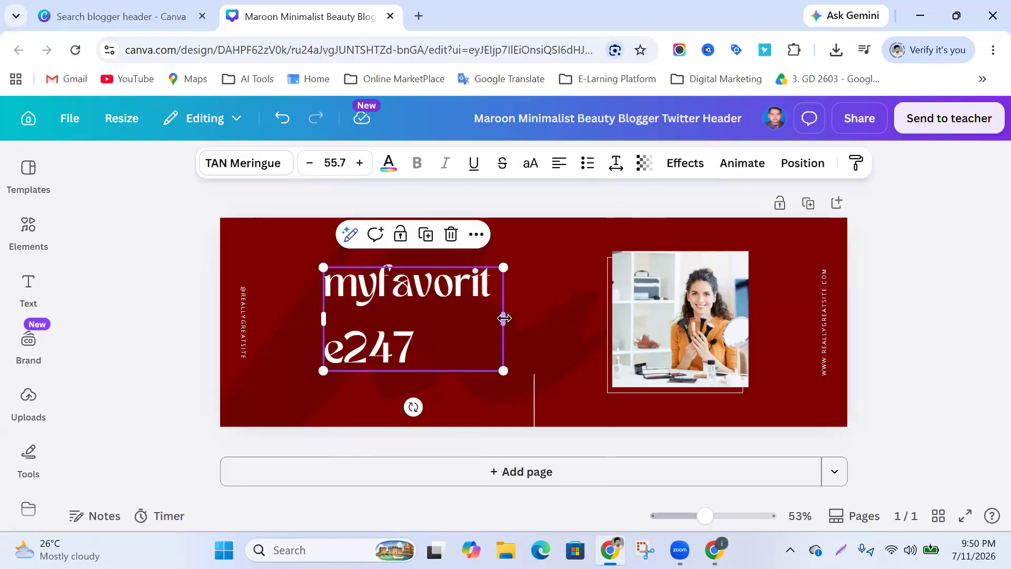
left_click_drag(503, 319, 549, 318)
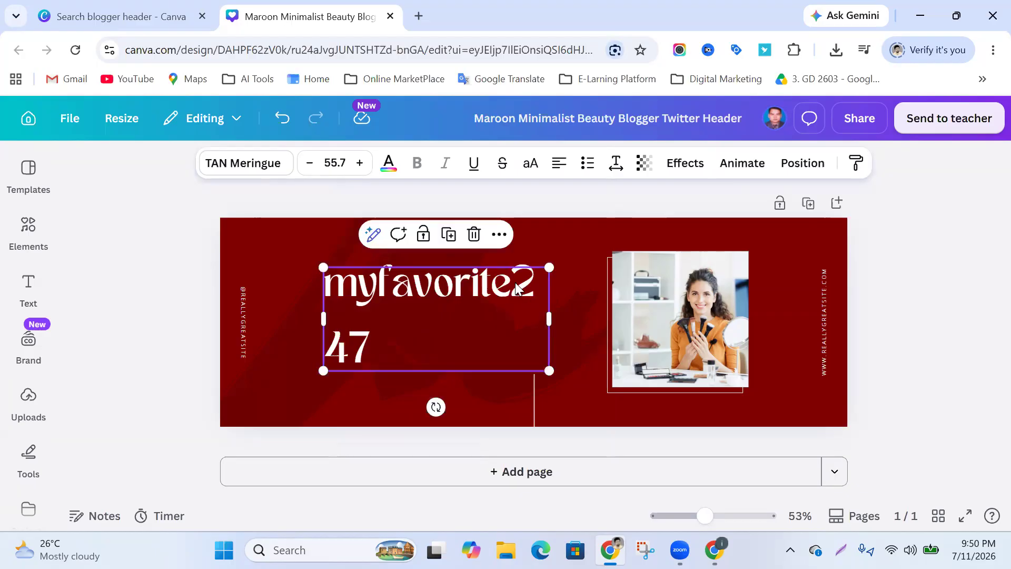
left_click(515, 285)
key("Return")
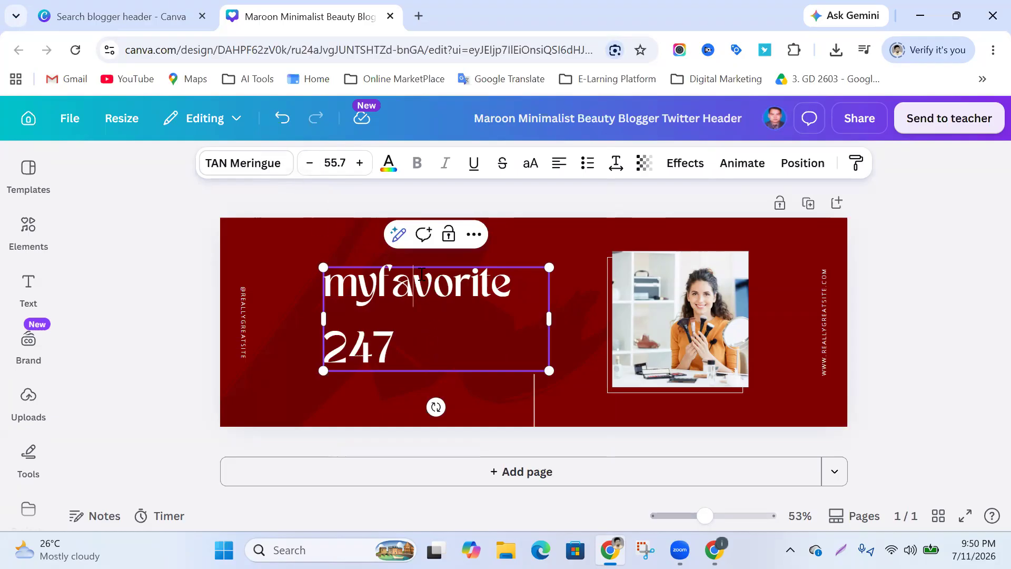
left_click(395, 256)
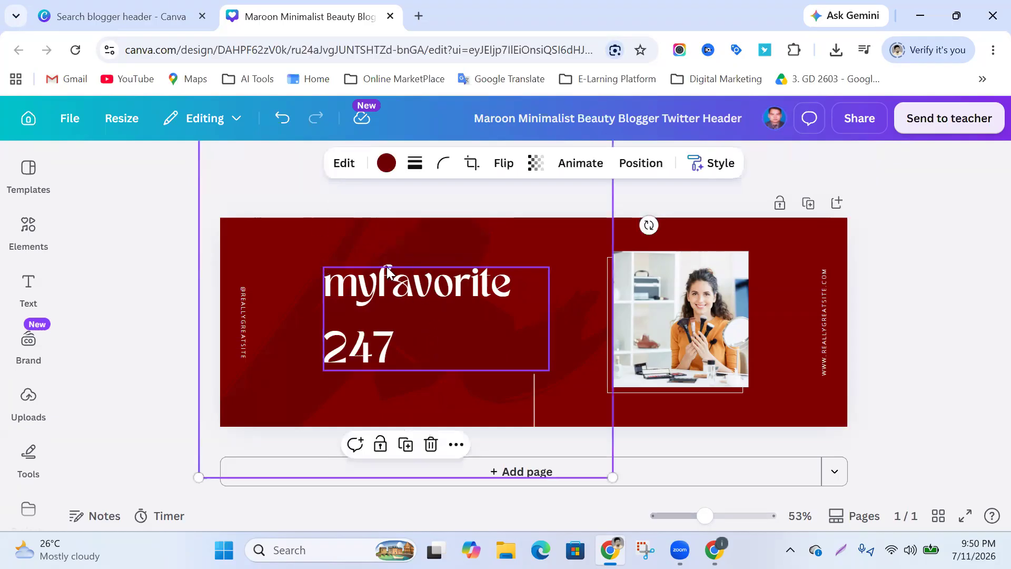
left_click(25, 288)
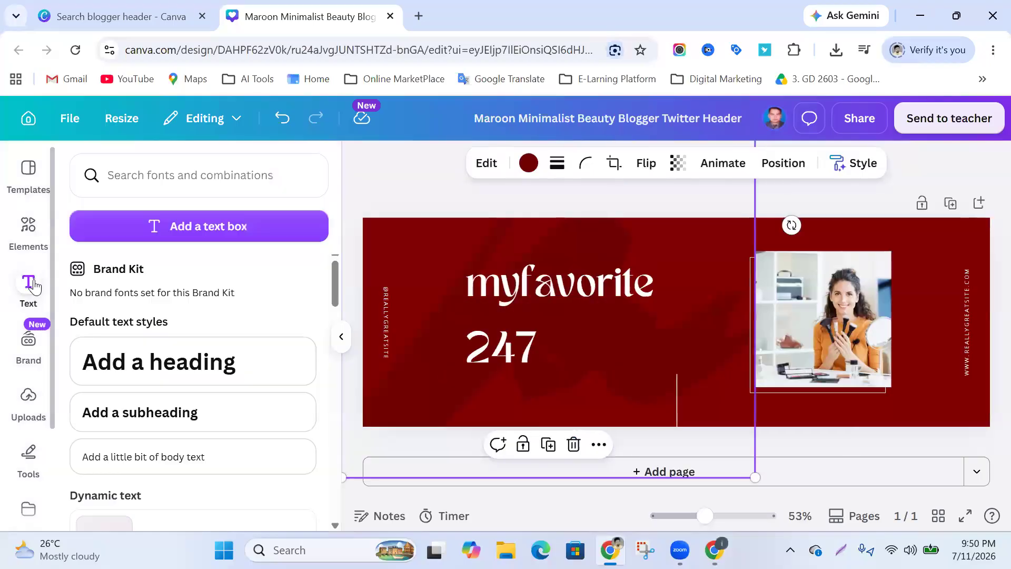
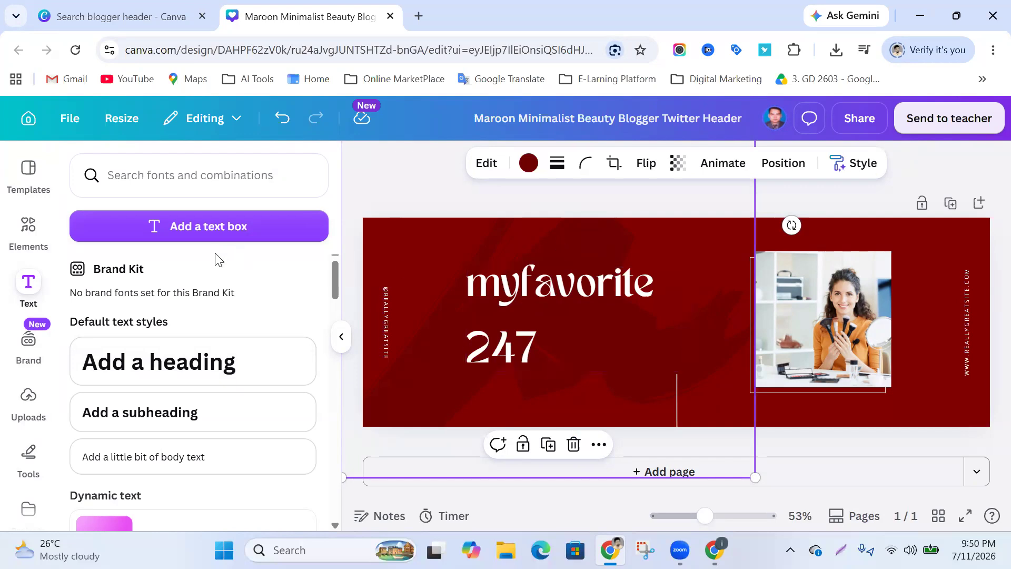
scroll(182, 367, "down", 5)
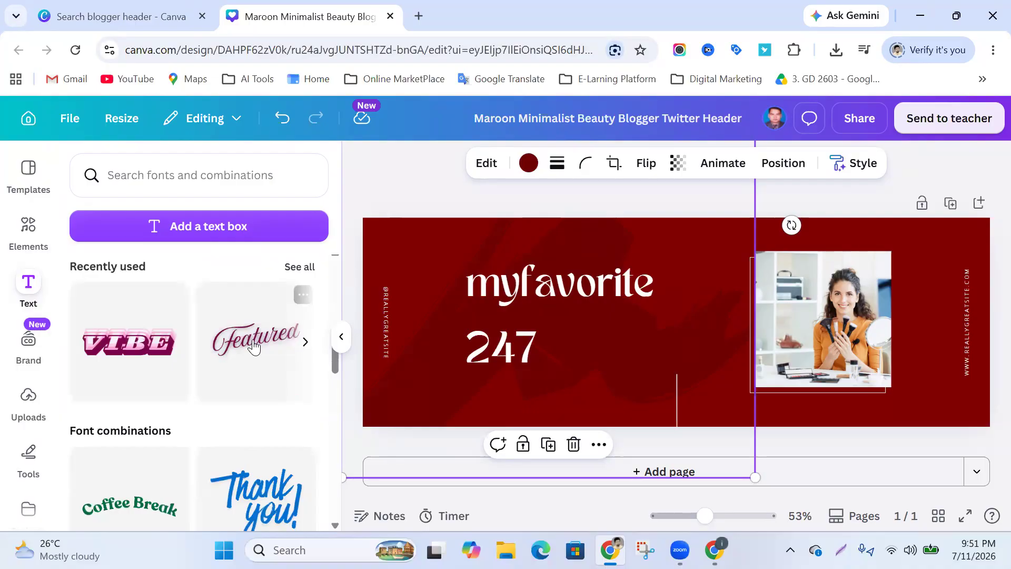
scroll(255, 347, "down", 8)
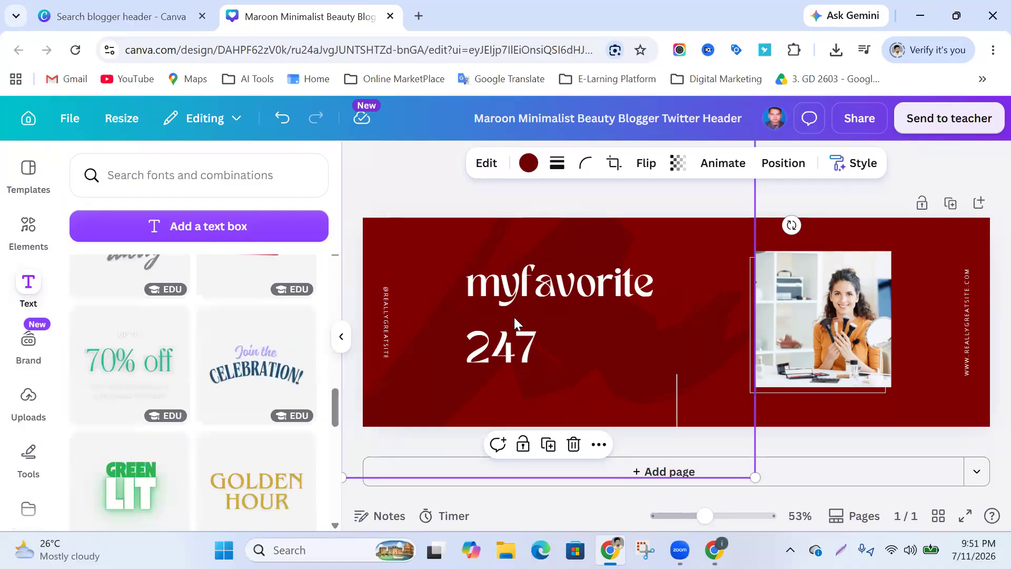
Try the Bernoru font on the header title, and set the title's font to Shrikhand instead
left_click(534, 312)
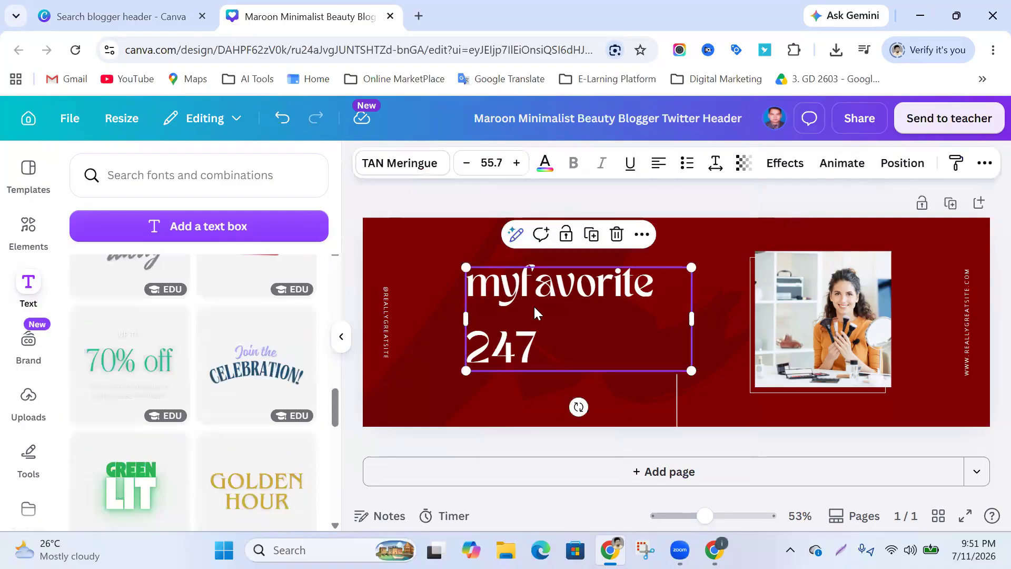
left_click(418, 168)
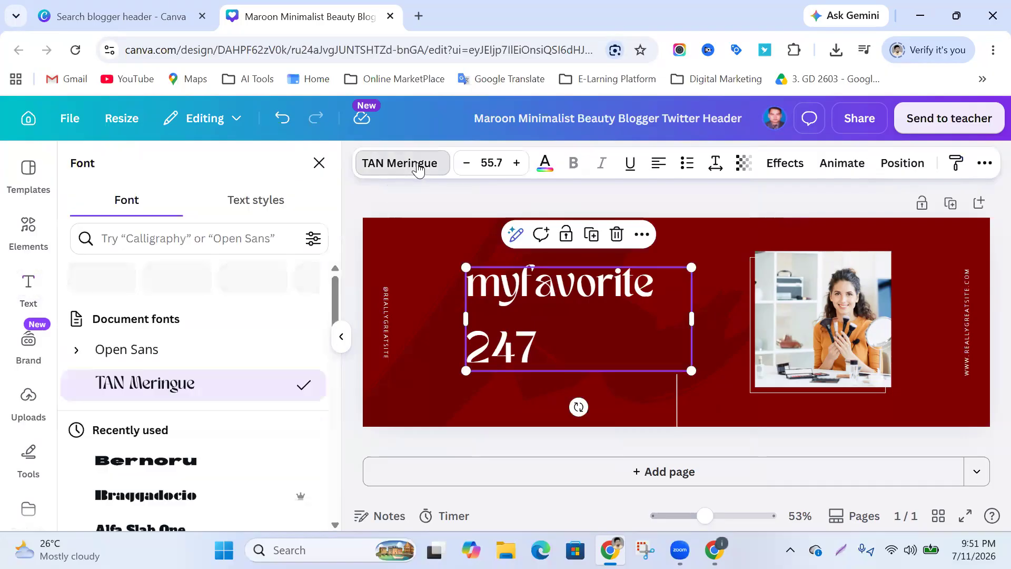
scroll(184, 368, "down", 6)
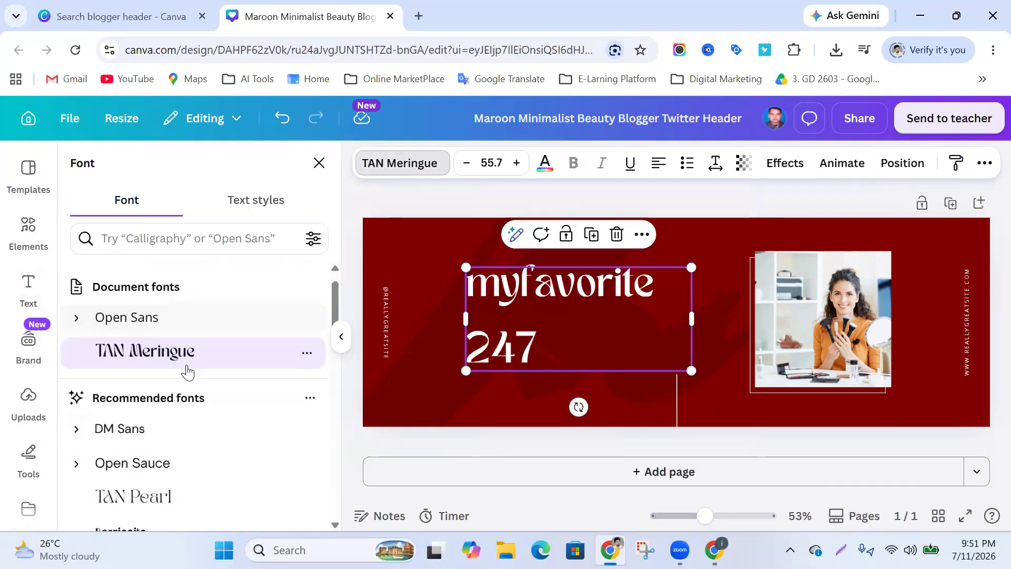
left_click(161, 369)
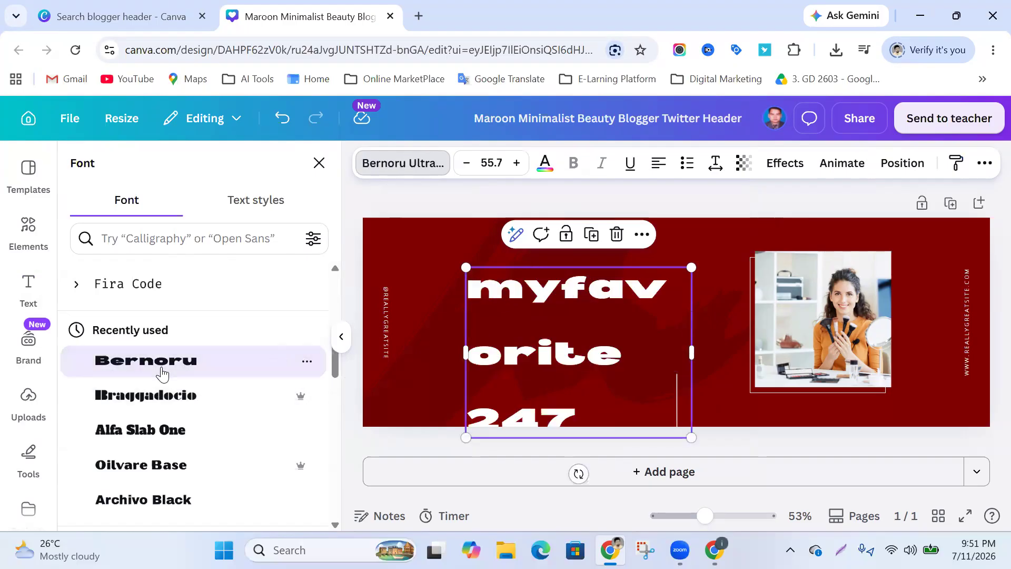
scroll(161, 374, "down", 2)
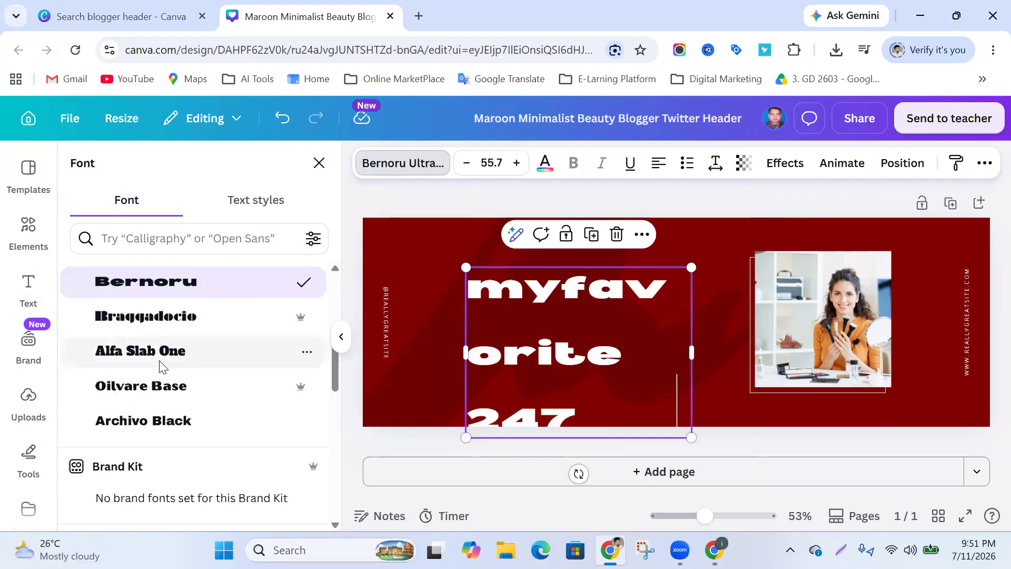
scroll(161, 374, "down", 6)
scroll(158, 353, "down", 3)
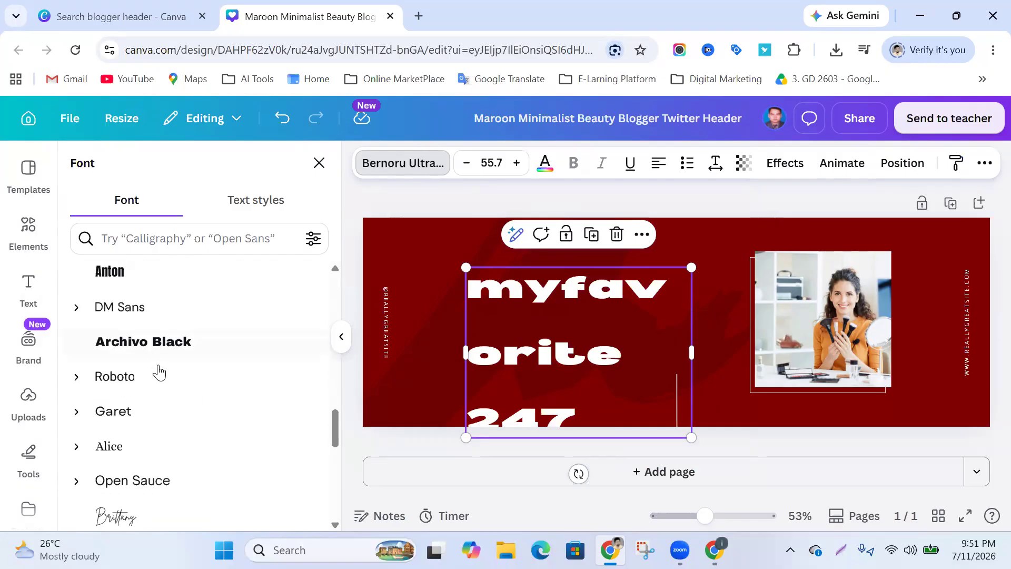
scroll(161, 352, "down", 3)
scroll(160, 351, "down", 7)
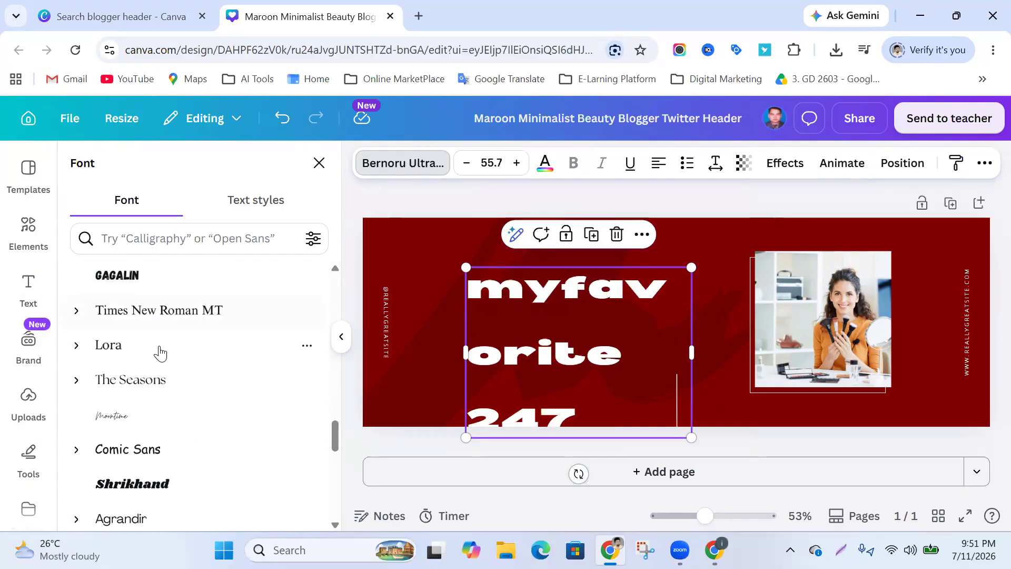
left_click(153, 316)
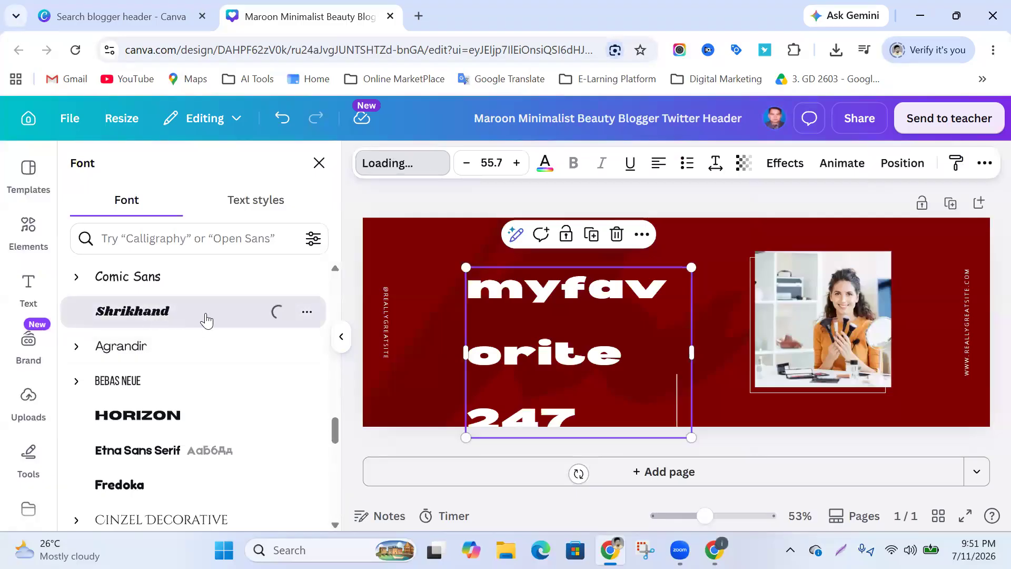
Capitalize the title's M and F and separate its words so that the first line reads "My Favorite"
double_click(499, 285)
left_click(499, 285)
key("BackSpace")
type("M")
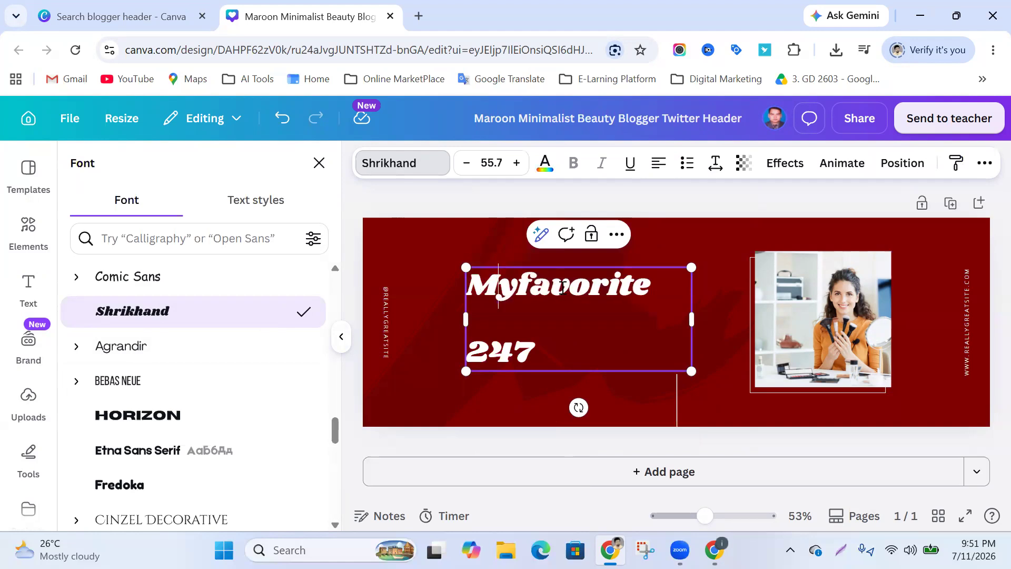
left_click(536, 285)
key("BackSpace")
type("F")
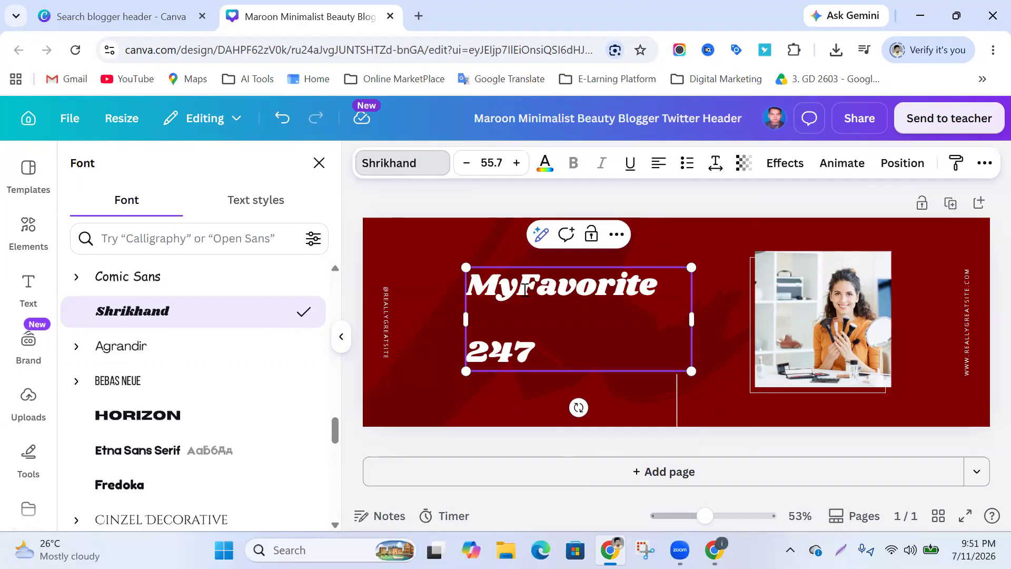
left_click(525, 290)
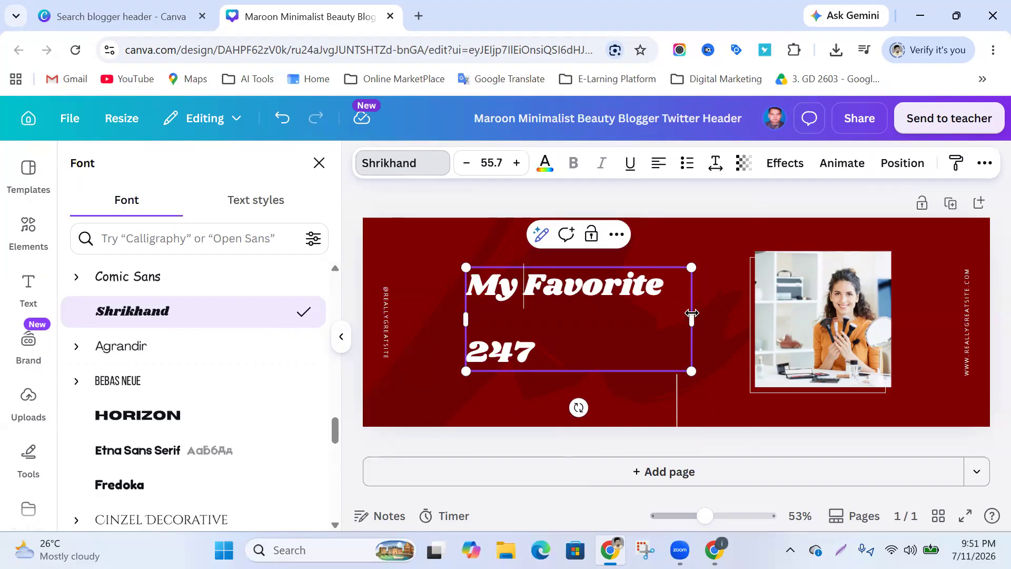
Remove the line break before 247 and widen the text box so "My Favorite 247" fits on one line
left_click_drag(693, 319, 696, 319)
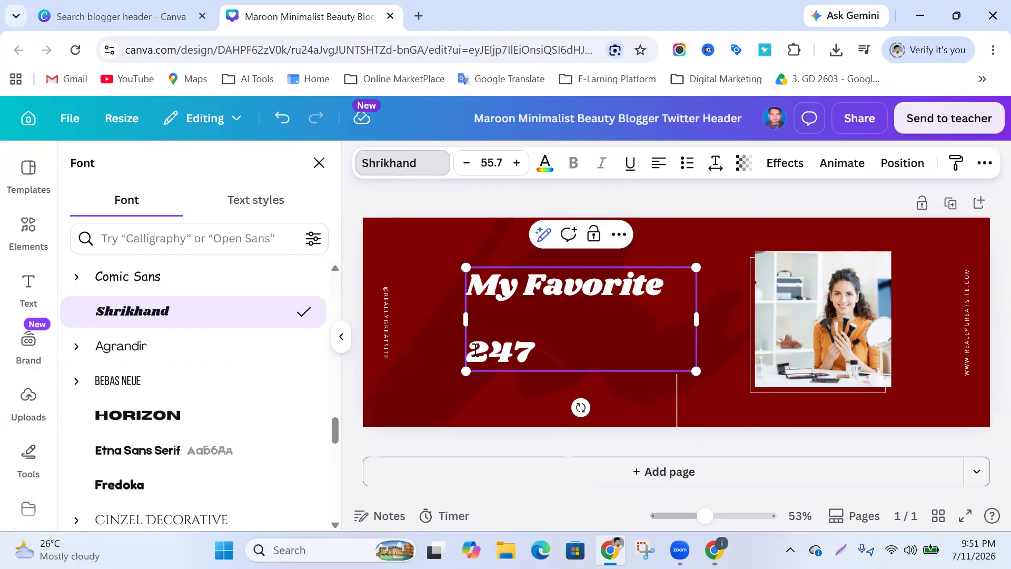
left_click(473, 347)
key("BackSpace")
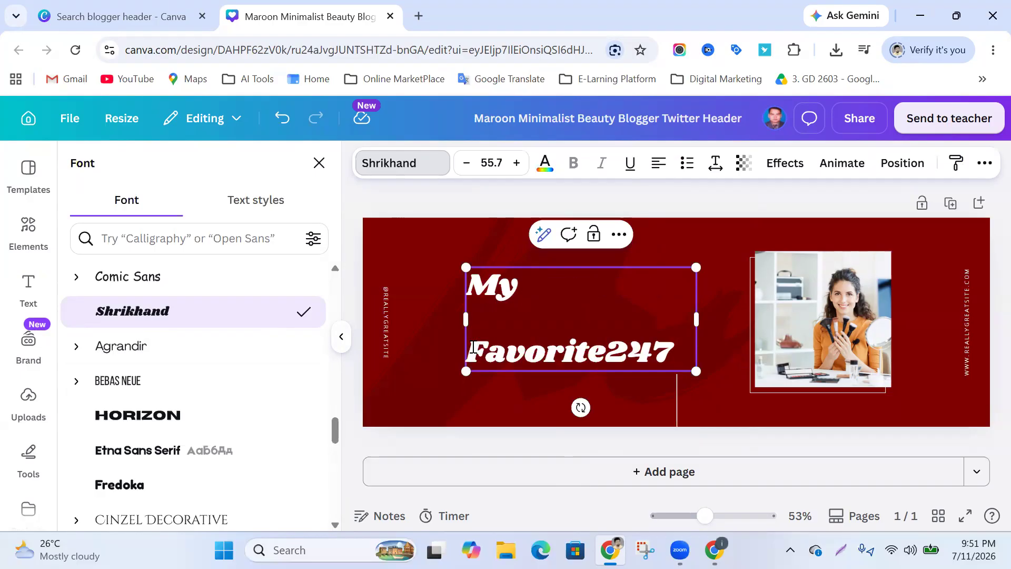
key("Return")
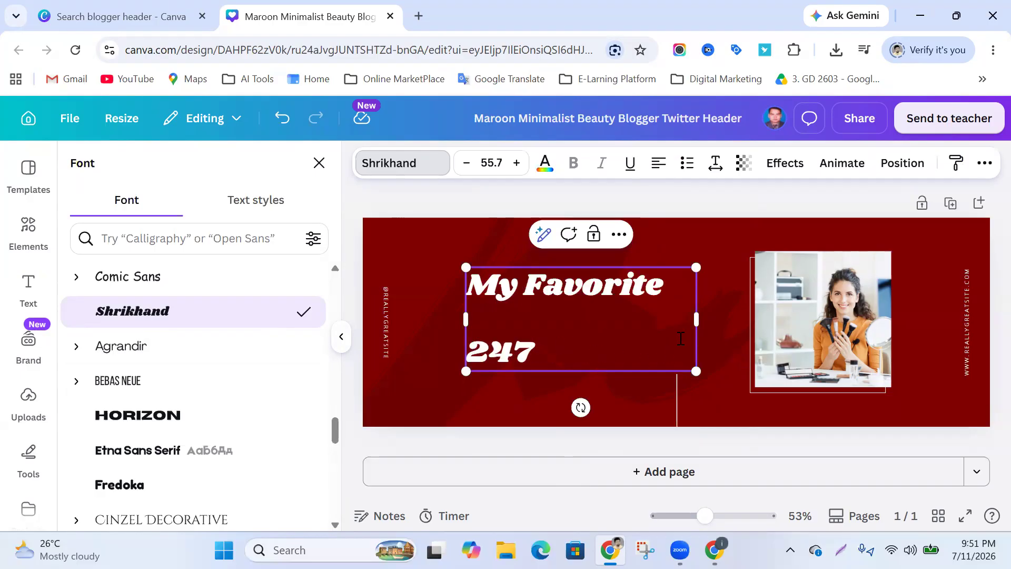
left_click_drag(698, 319, 735, 316)
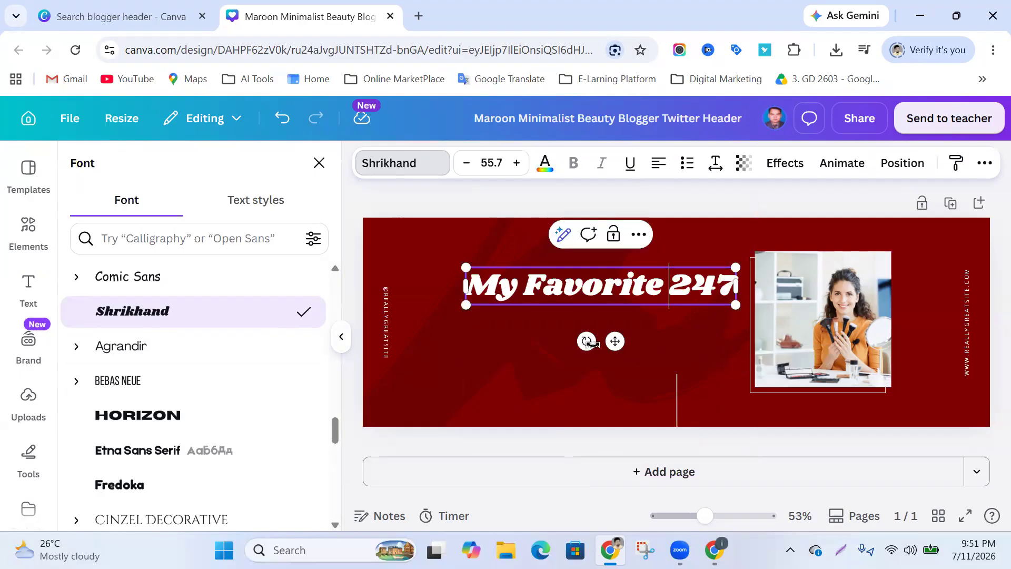
left_click(386, 332)
left_click(388, 327)
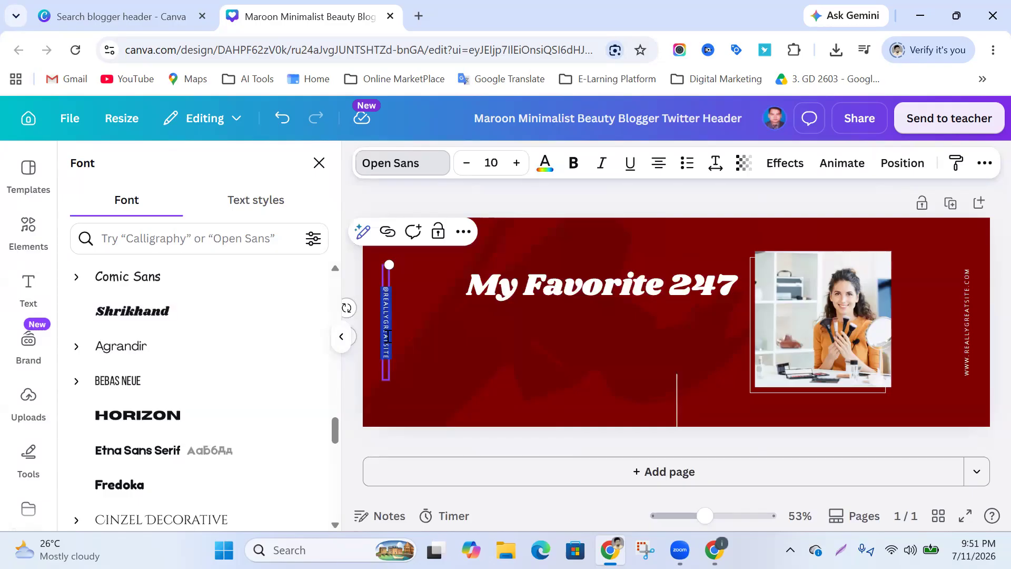
key("BackSpace")
type("TRUS")
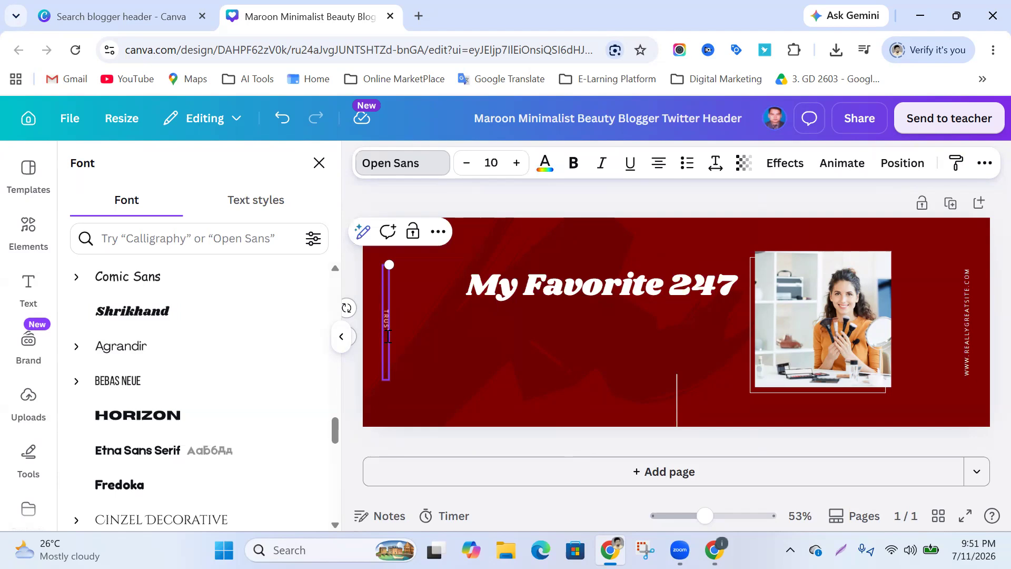
type("T YOU")
type("R")
type(" PA")
key("BackSpace")
key("BackSpace")
key("BackSpace")
key("BackSpace")
type("RSELF")
left_click(476, 346)
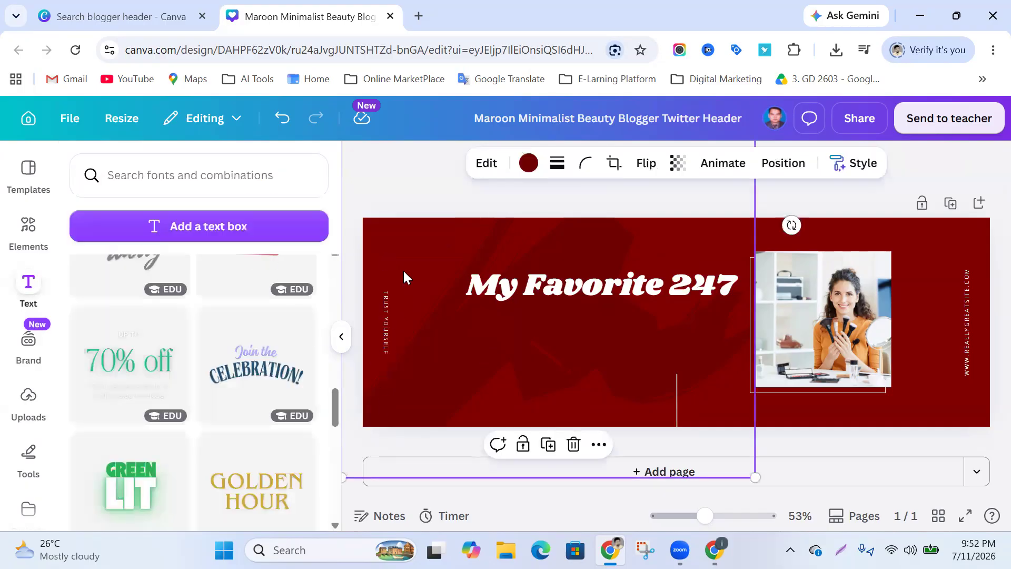
Delete the vertical website address text beside the photo
left_click(827, 292)
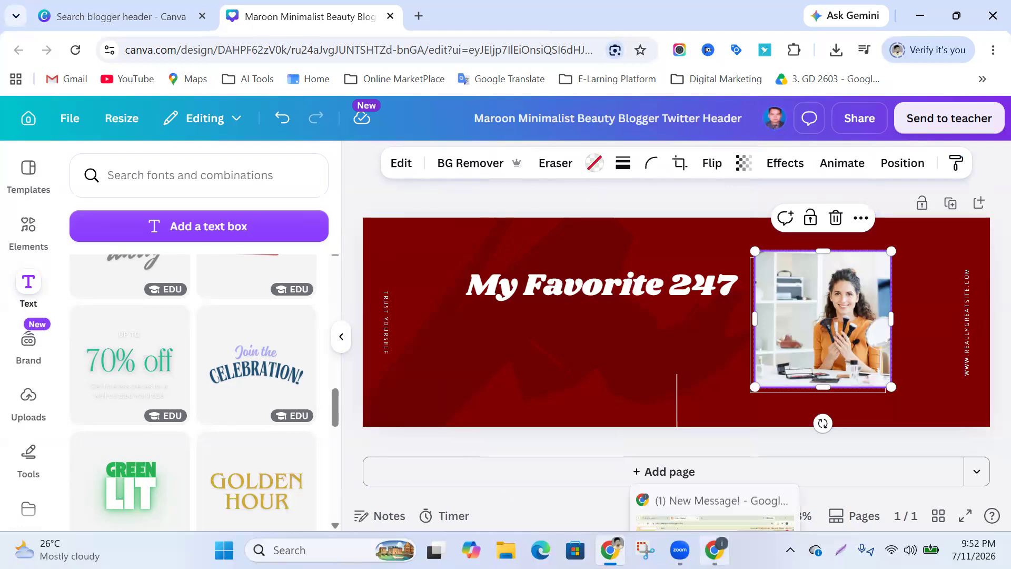
left_click(965, 359)
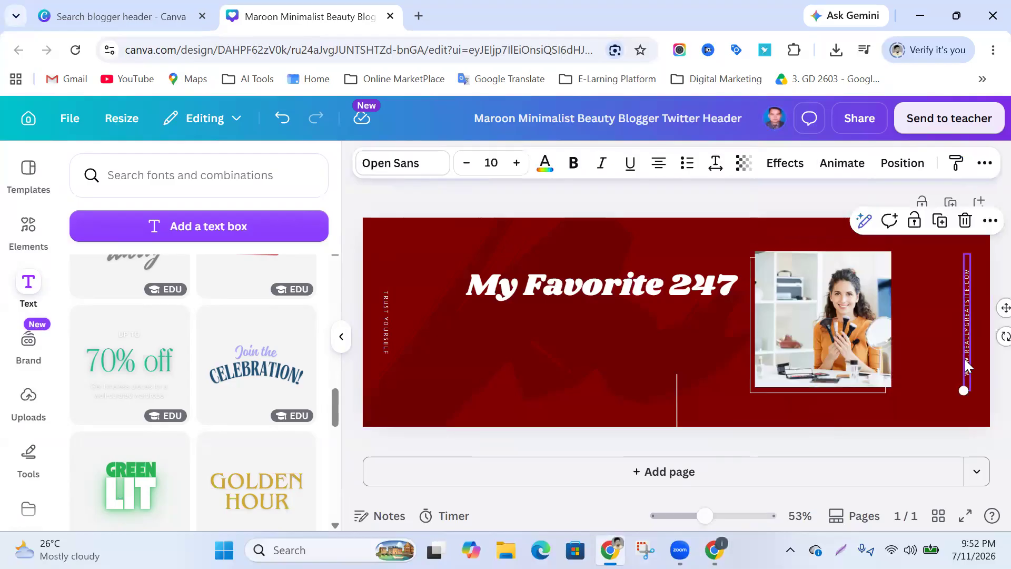
key("Escape")
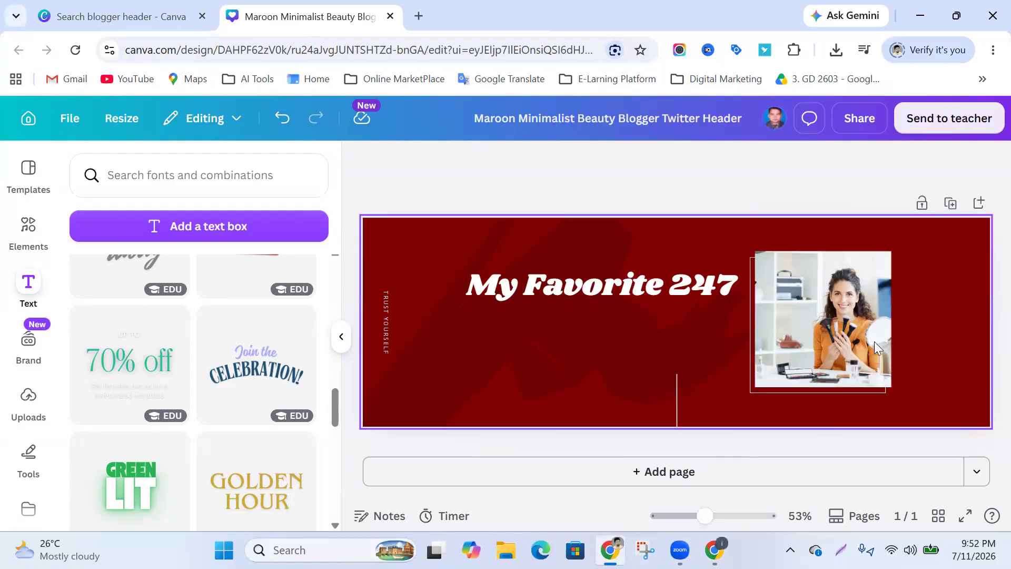
Select the woman's photo and browse the uploaded images for a replacement
left_click(826, 324)
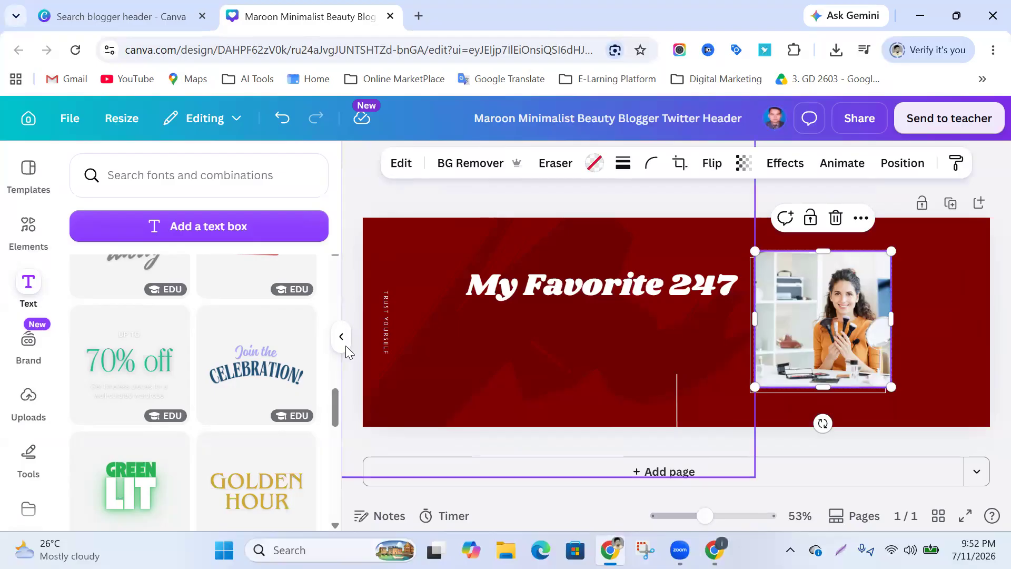
left_click(29, 398)
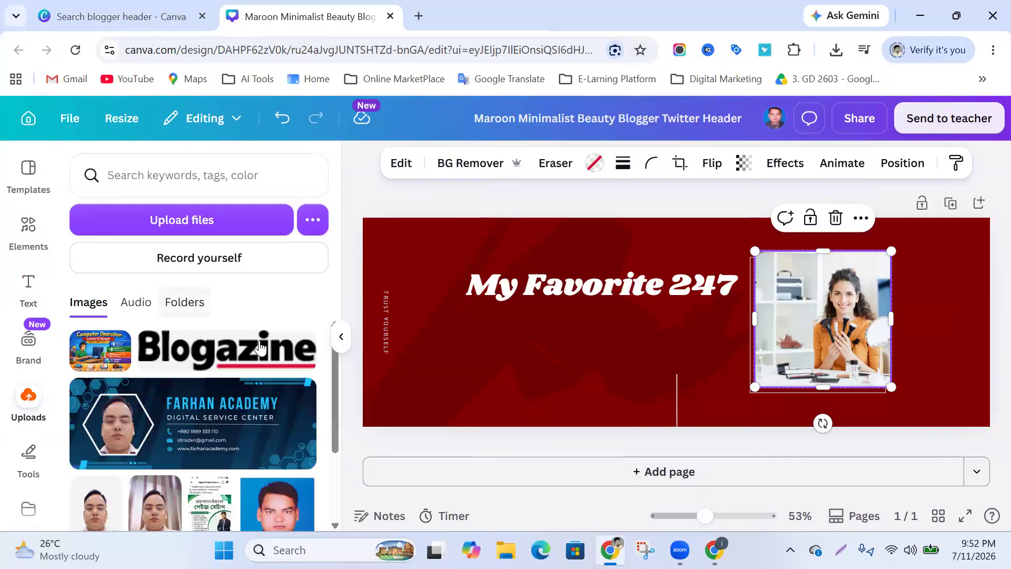
scroll(242, 360, "down", 3)
scroll(209, 364, "up", 3)
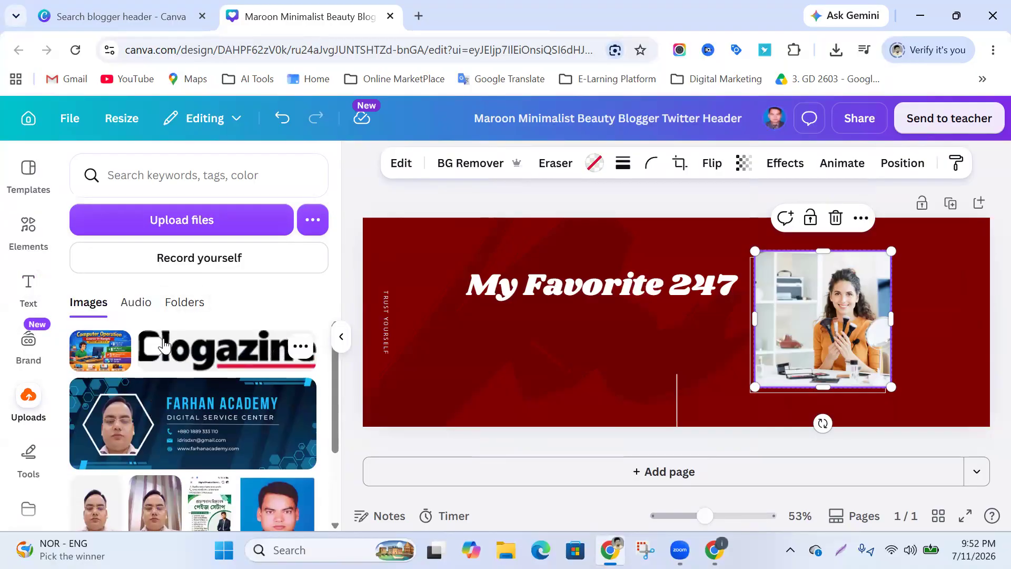
left_click(420, 16)
left_click(381, 326)
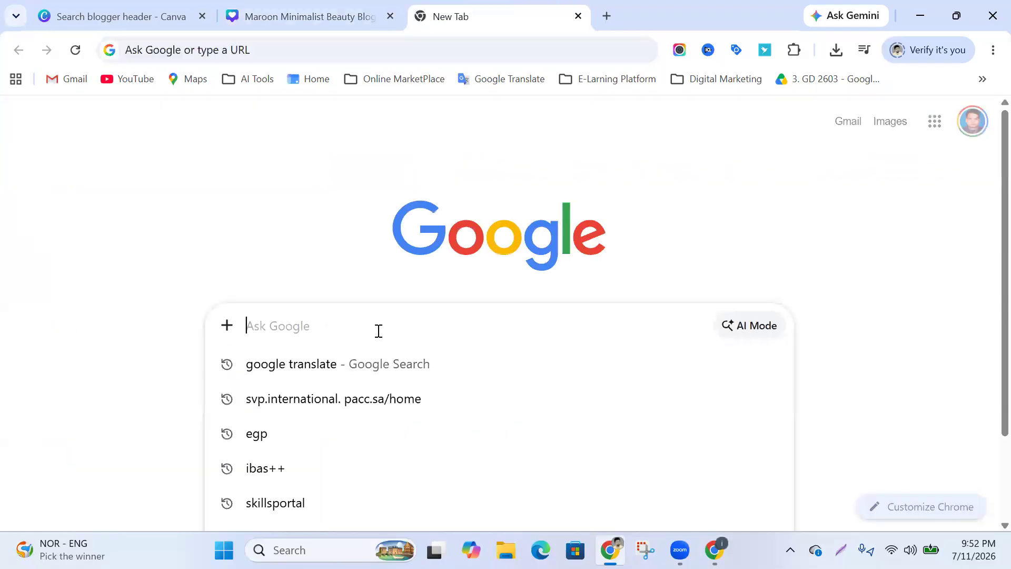
type("m")
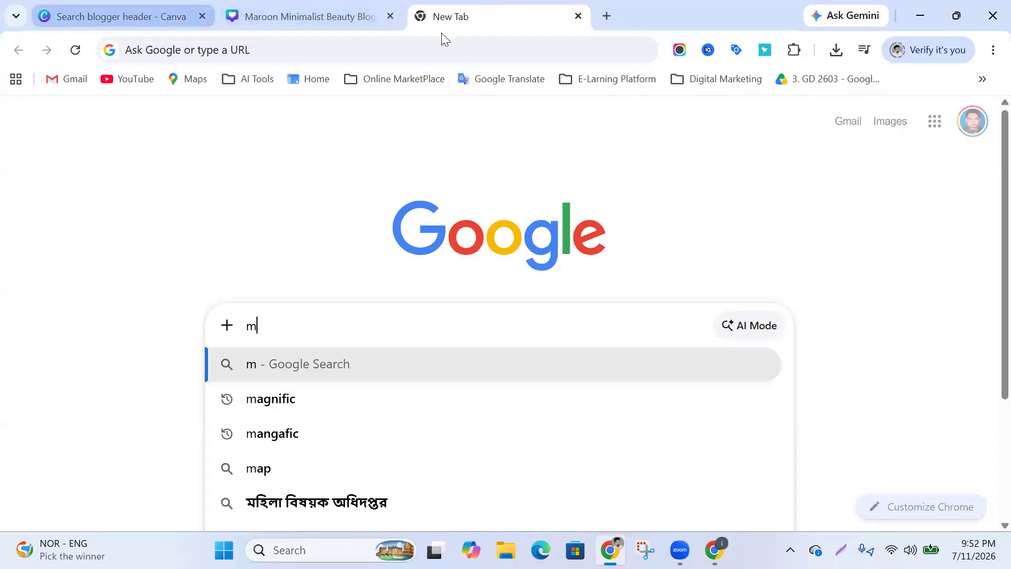
left_click(713, 463)
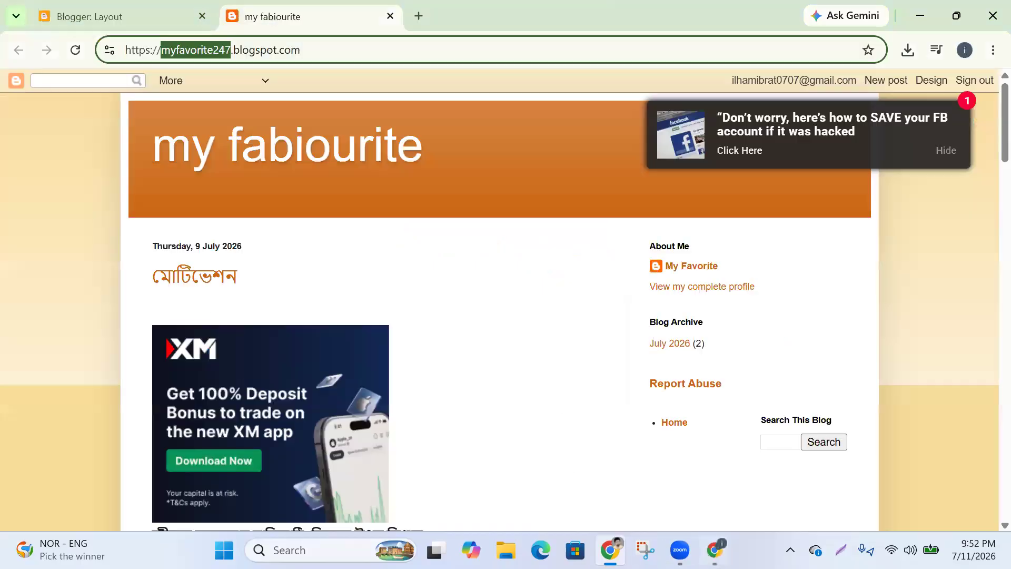
mouse_move(610, 551)
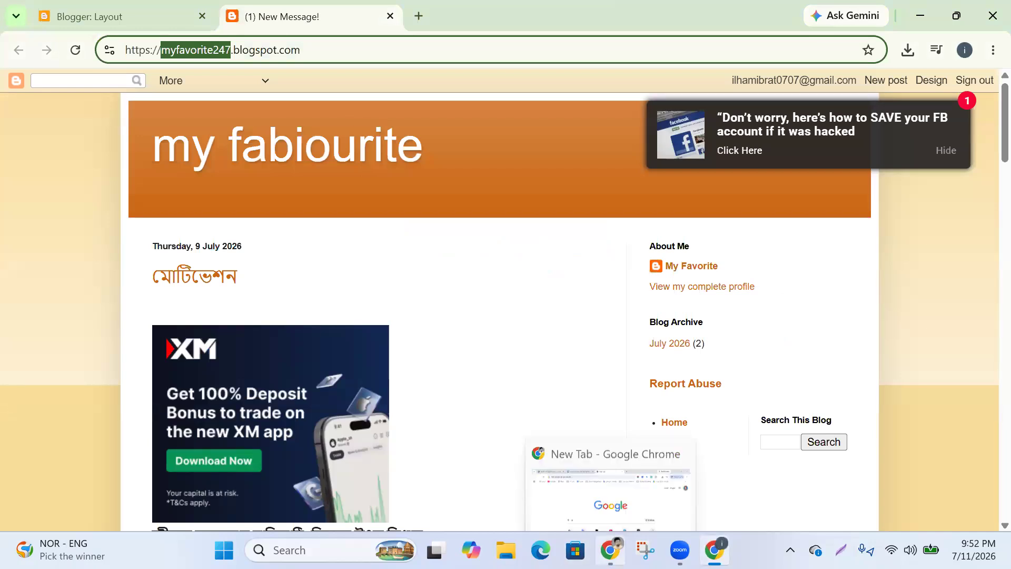
left_click(553, 463)
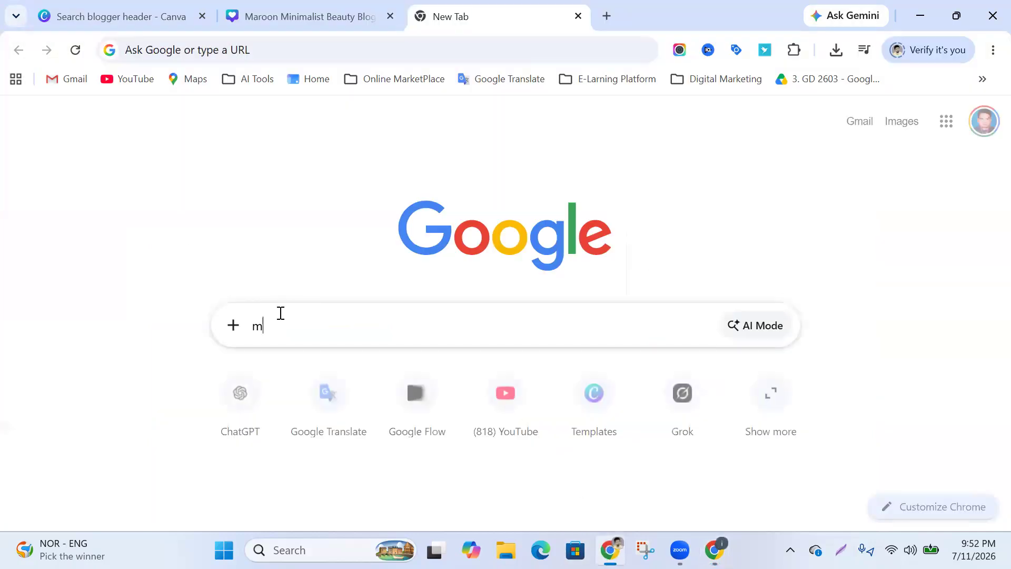
left_click(298, 13)
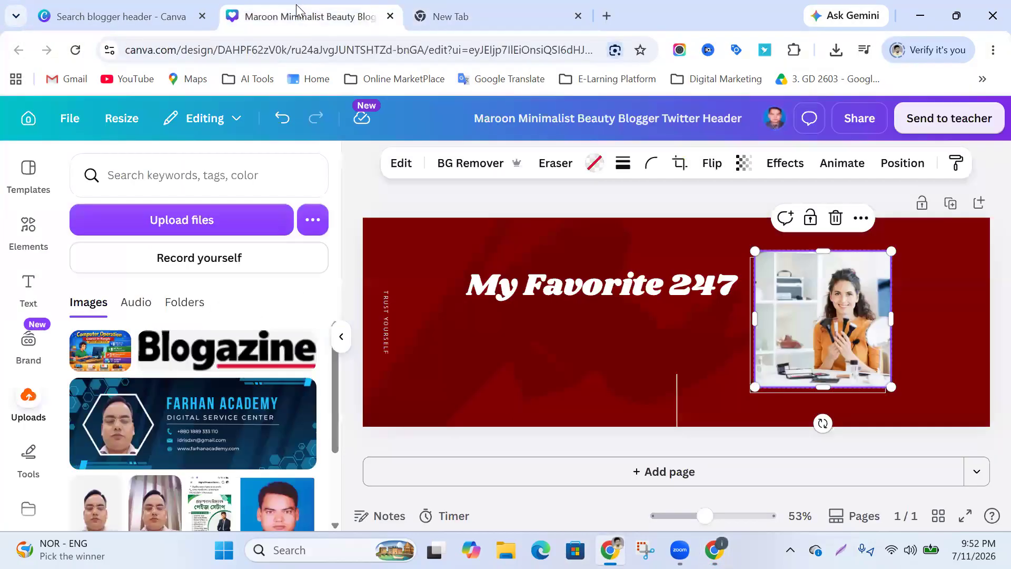
Upload navebar.jpg from the Downloads folder and replace the woman's photo in the header with it
left_click(178, 223)
left_click(169, 148)
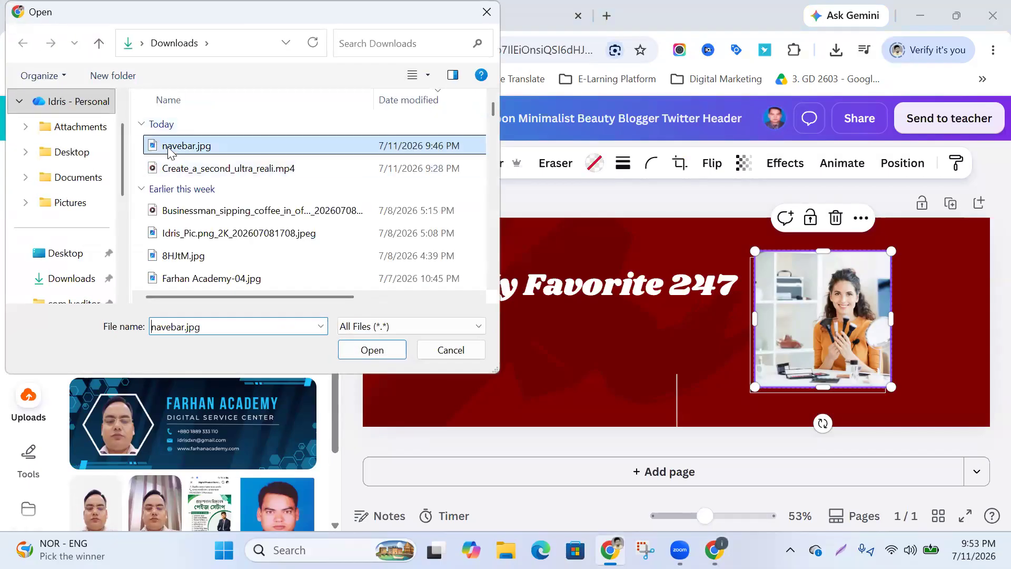
left_click(372, 350)
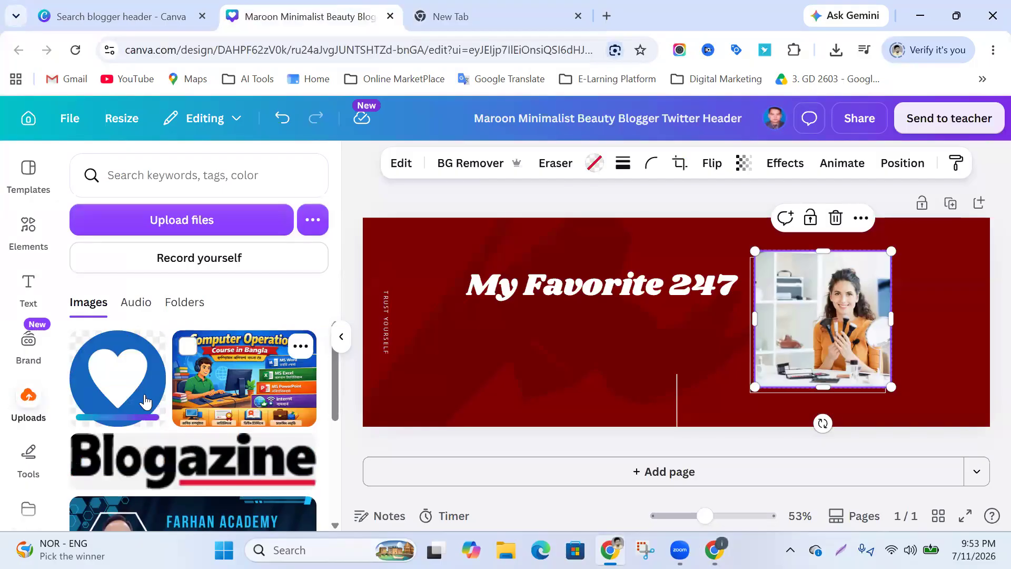
left_click_drag(115, 389, 782, 310)
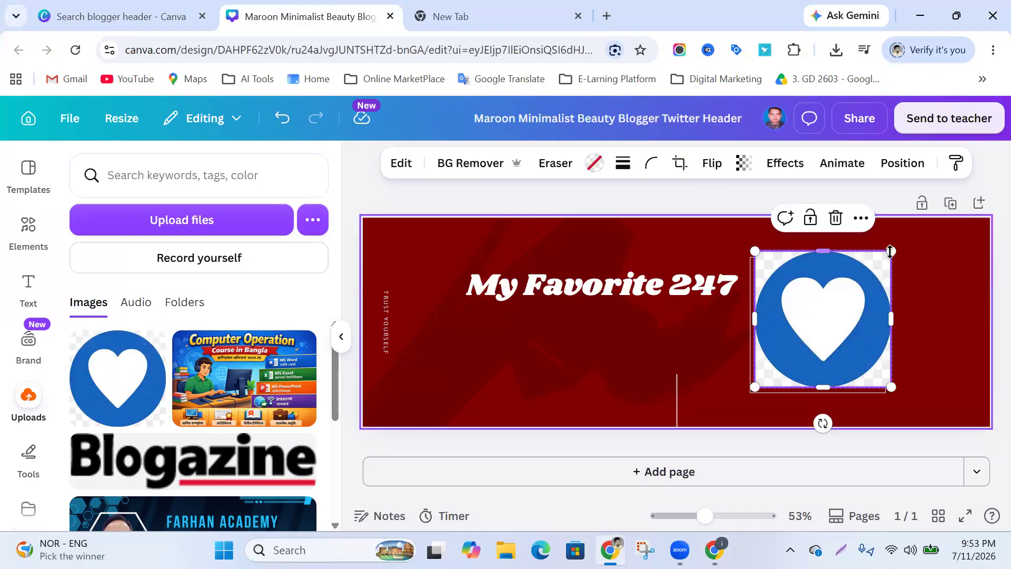
Remove the heart image's background and shrink the image slightly so it fits inside the thin square outline
left_click(469, 163)
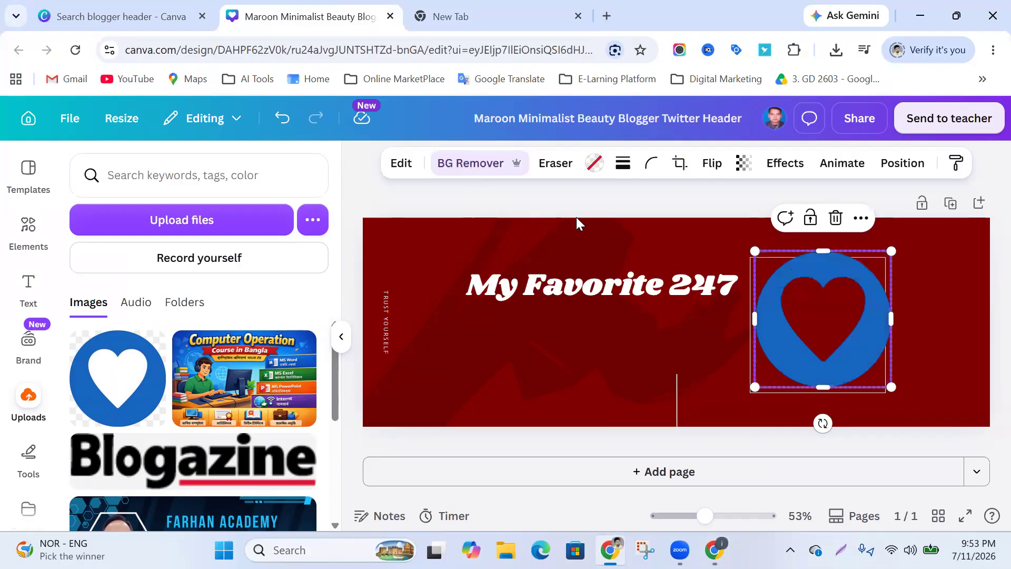
left_click(915, 283)
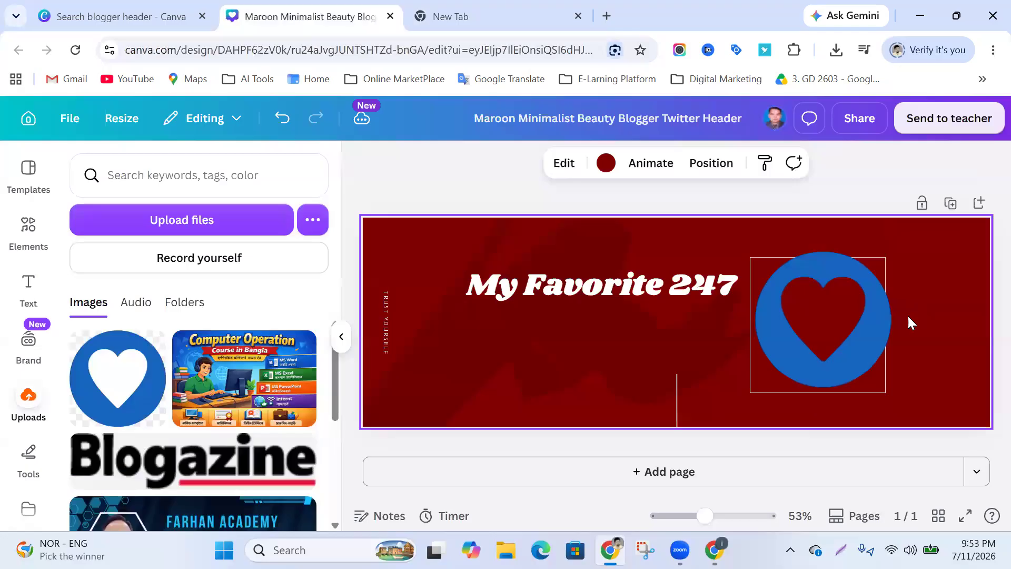
left_click(847, 311)
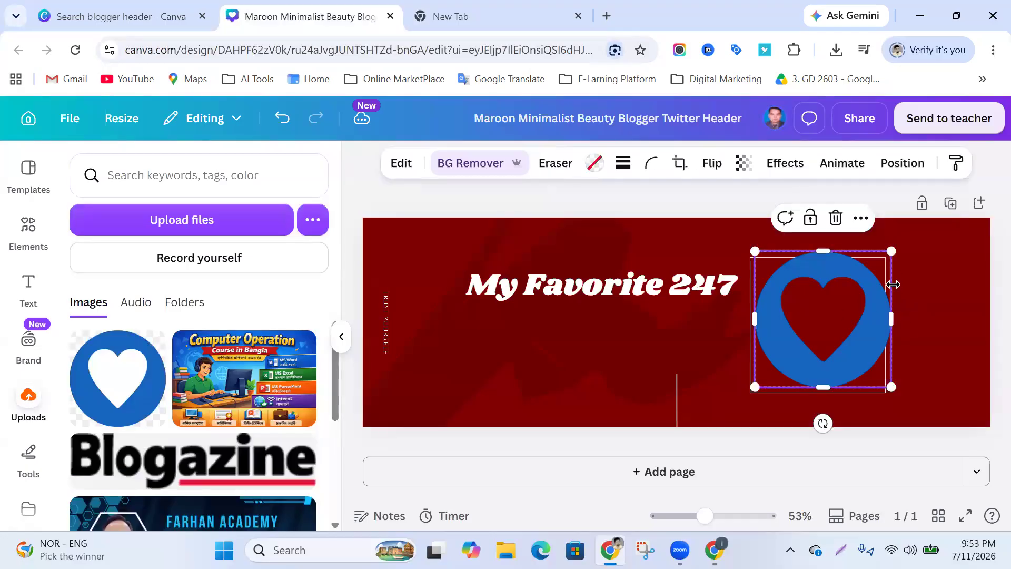
left_click_drag(890, 253, 883, 266)
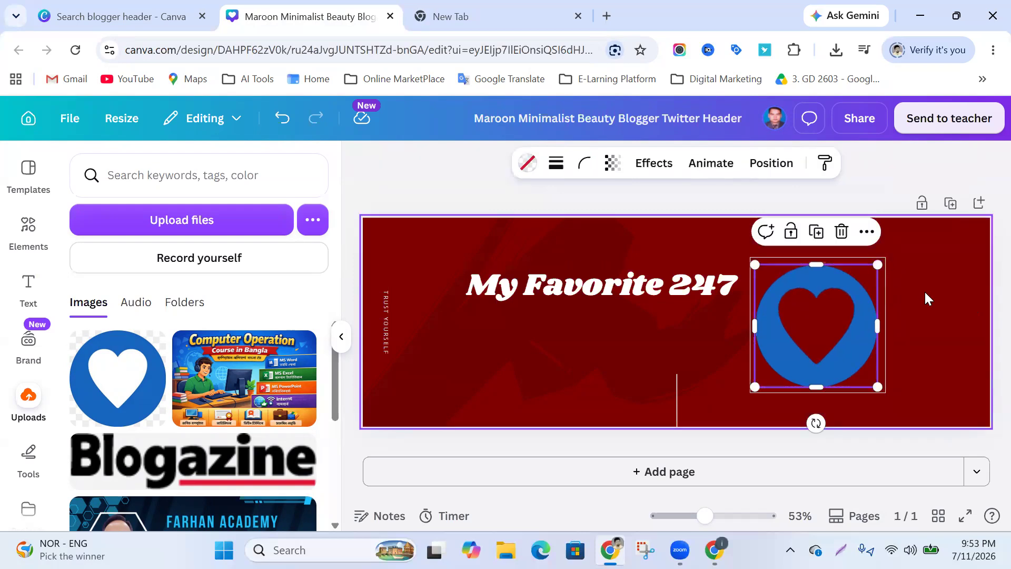
left_click(925, 290)
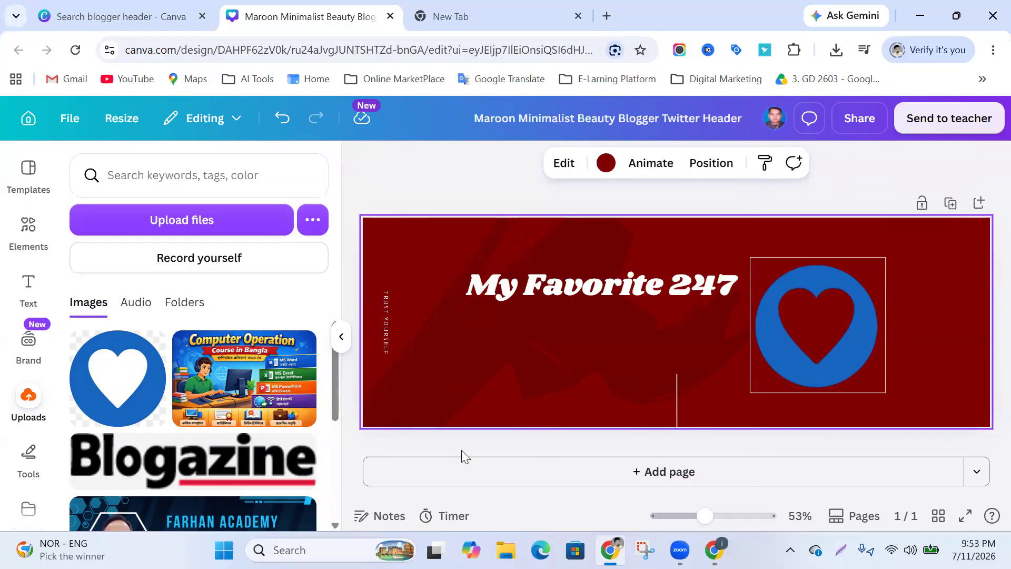
Download the finished header design as a PNG at 1,500 × 500 px
left_click(868, 120)
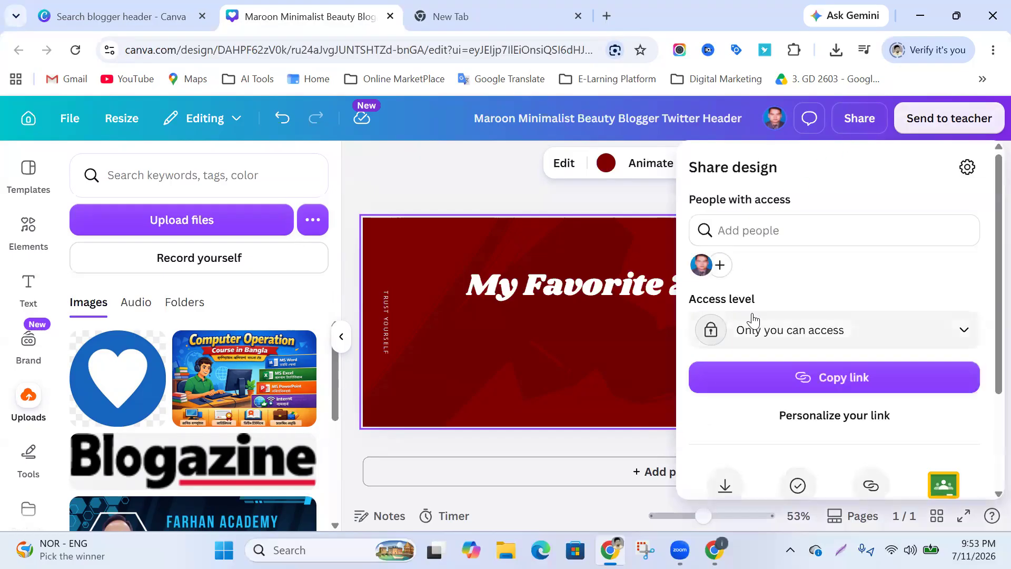
scroll(743, 326, "down", 3)
left_click(734, 349)
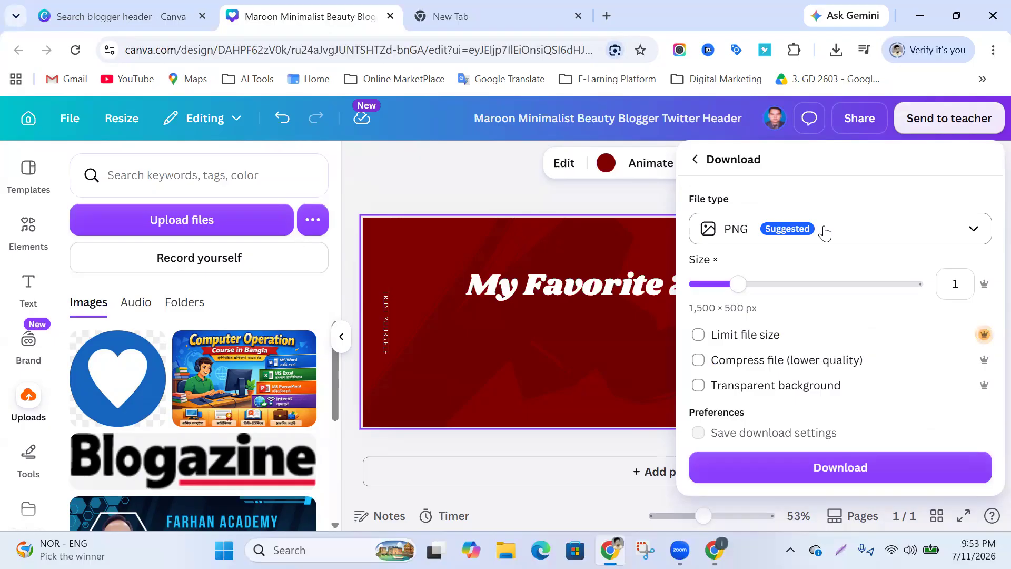
left_click(857, 470)
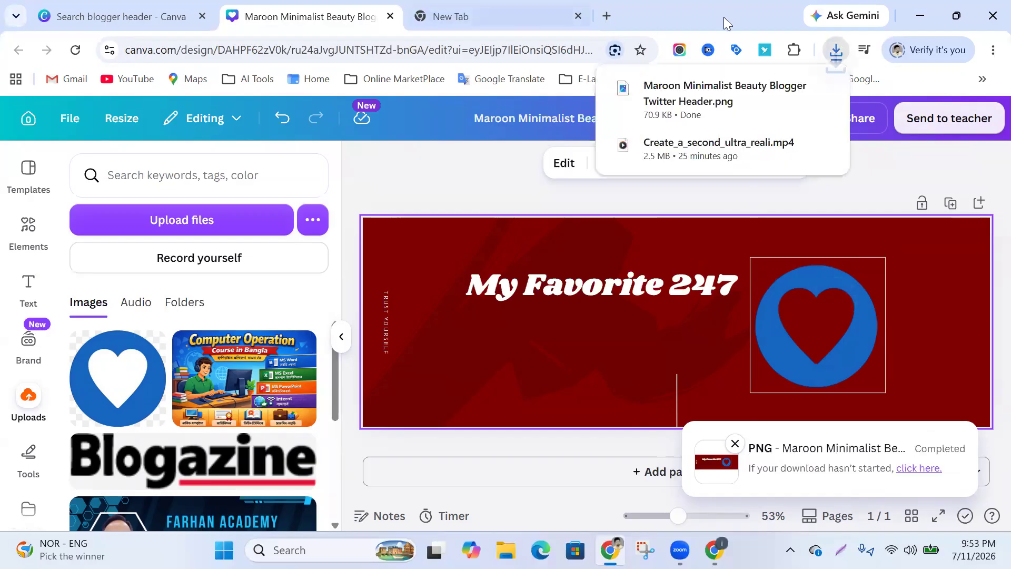
Switch to the Blogger layout page and open the header gadget's configuration
left_click(920, 16)
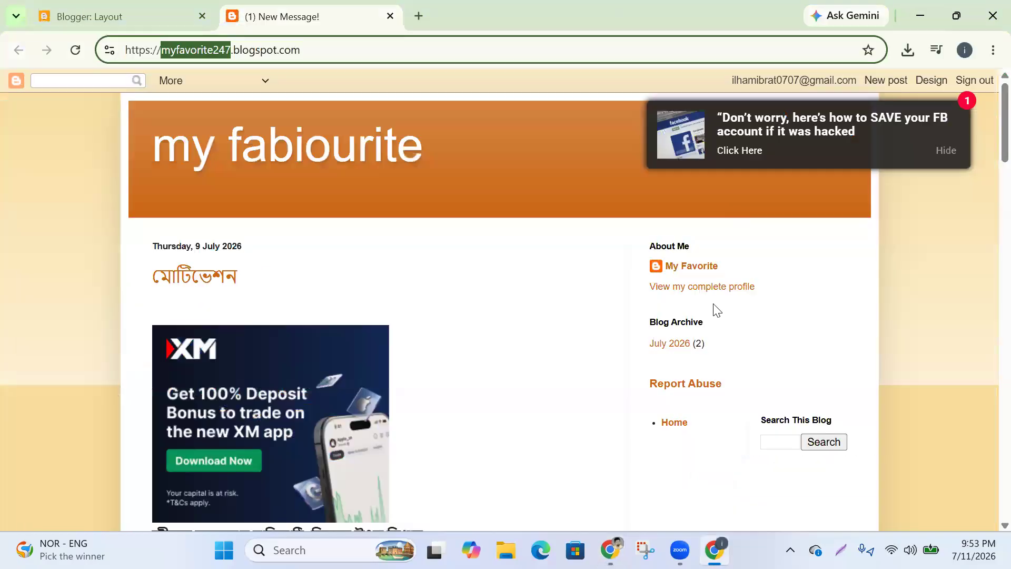
left_click(427, 154)
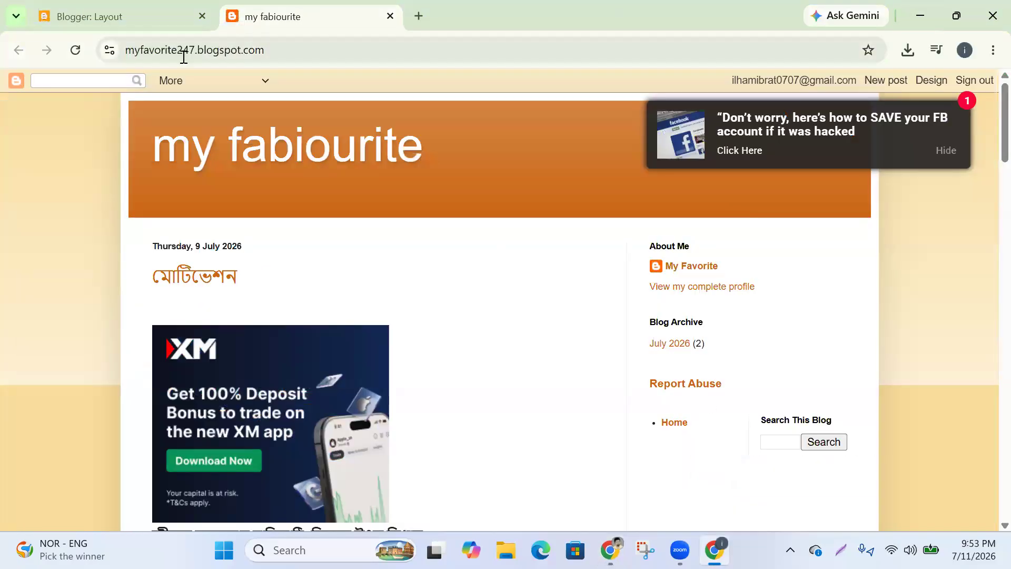
left_click(156, 19)
left_click(877, 303)
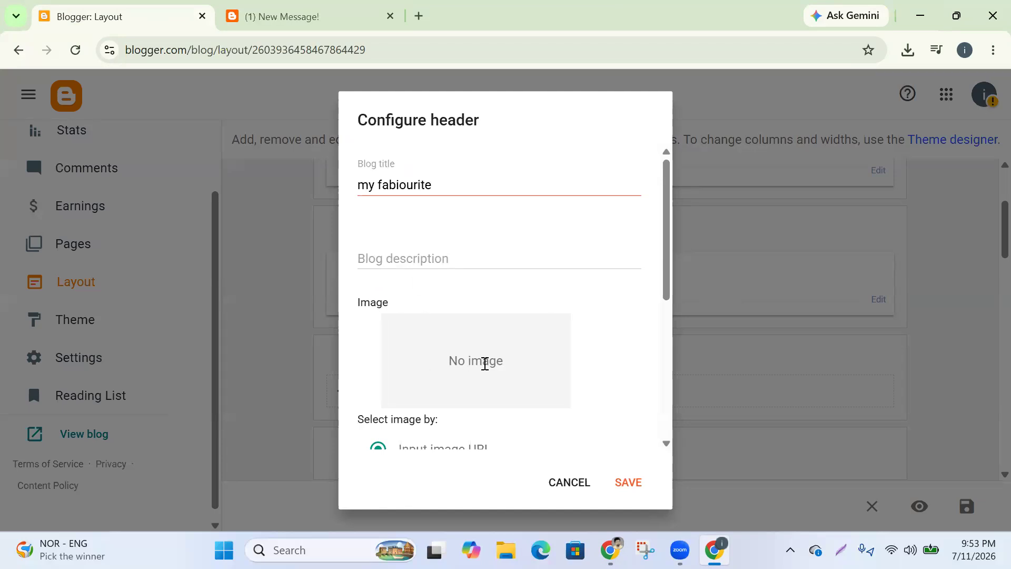
Set the header image's source to upload from computer and open the file chooser
scroll(447, 356, "down", 3)
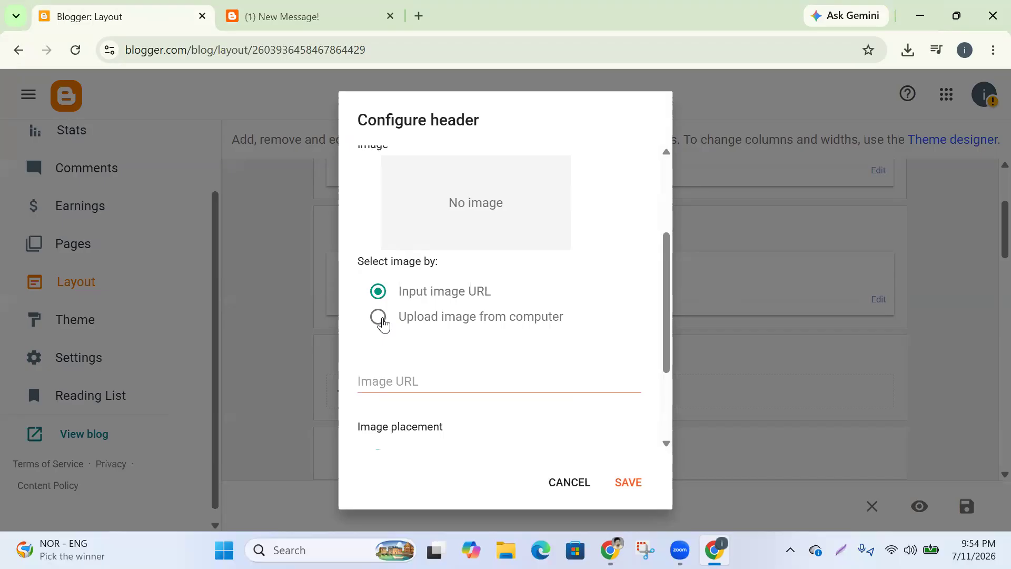
left_click(379, 317)
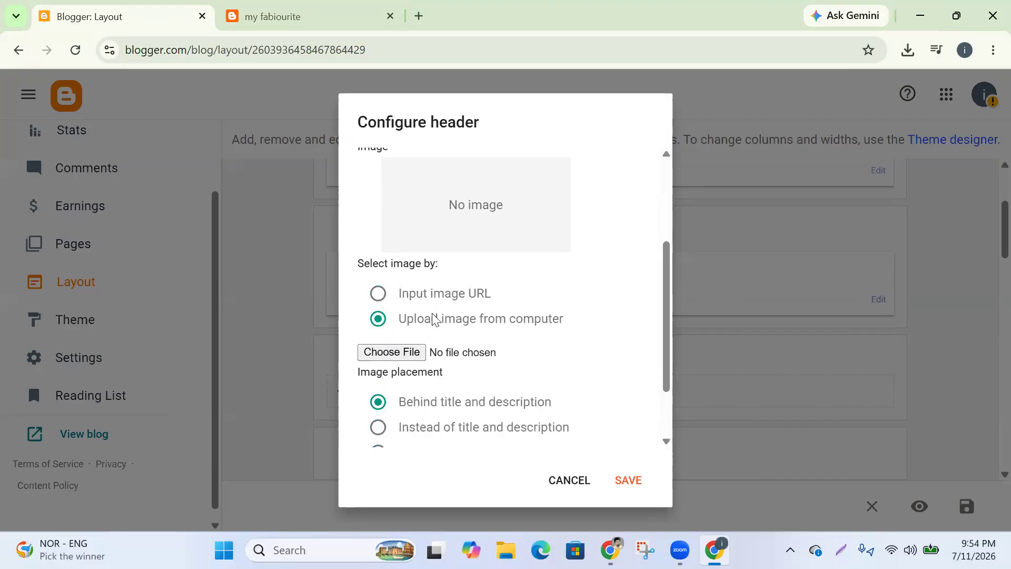
left_click(377, 292)
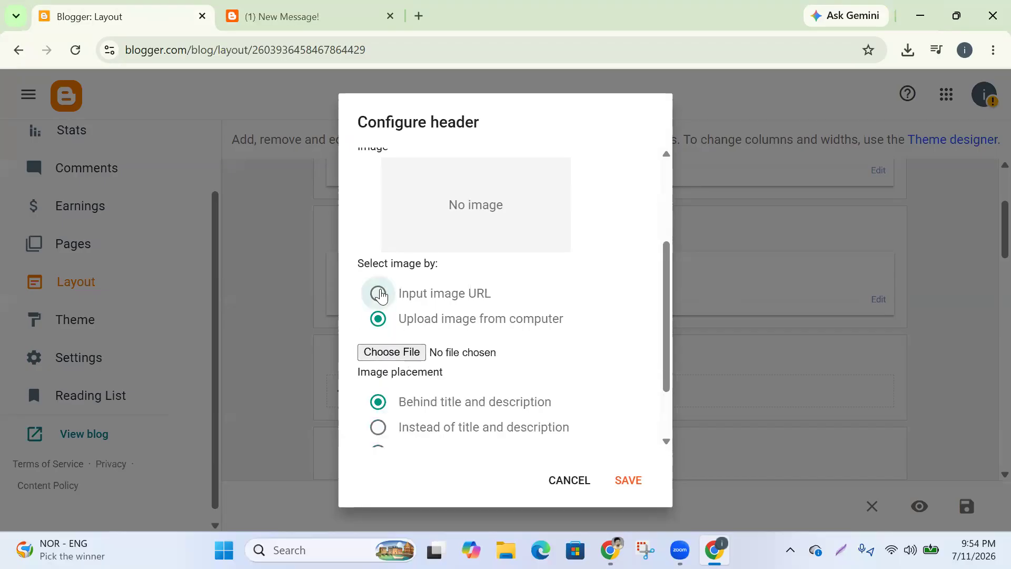
left_click(379, 319)
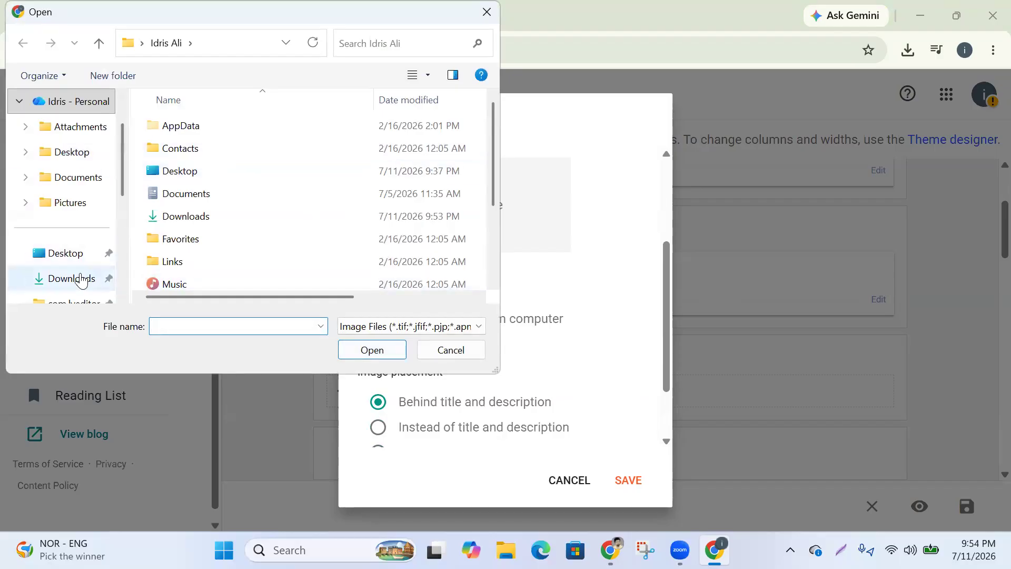
In the Downloads folder, rename the newly downloaded Maroon Minimalist header image to myfavorite247.png
left_click(95, 274)
left_click(185, 145)
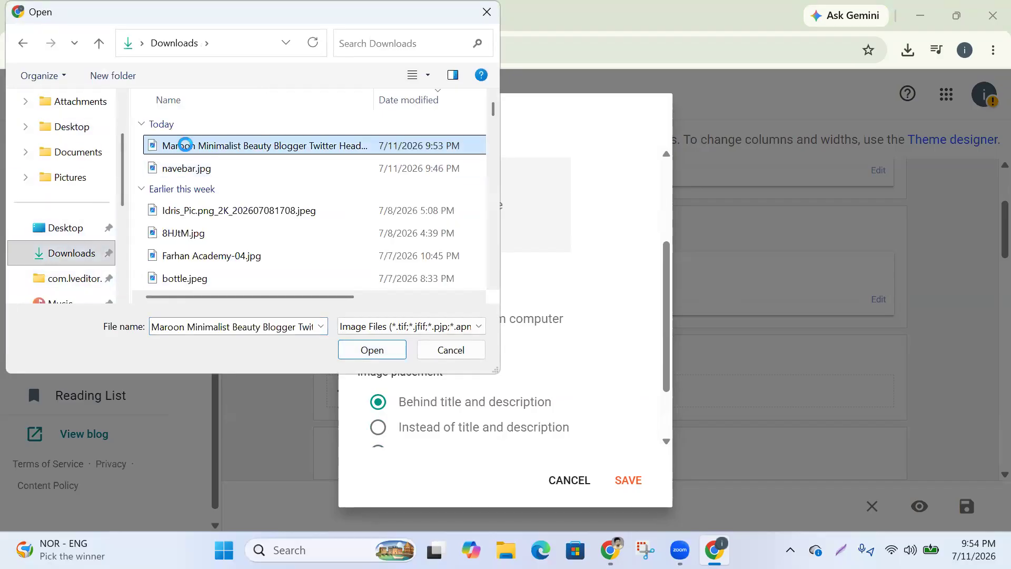
right_click(185, 145)
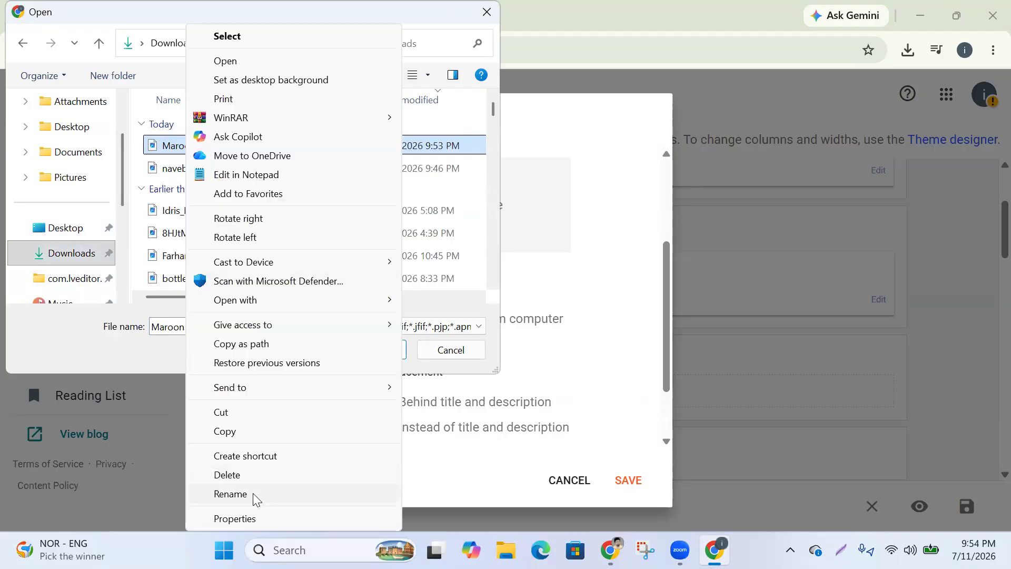
left_click(230, 493)
type("myfavorite247.png")
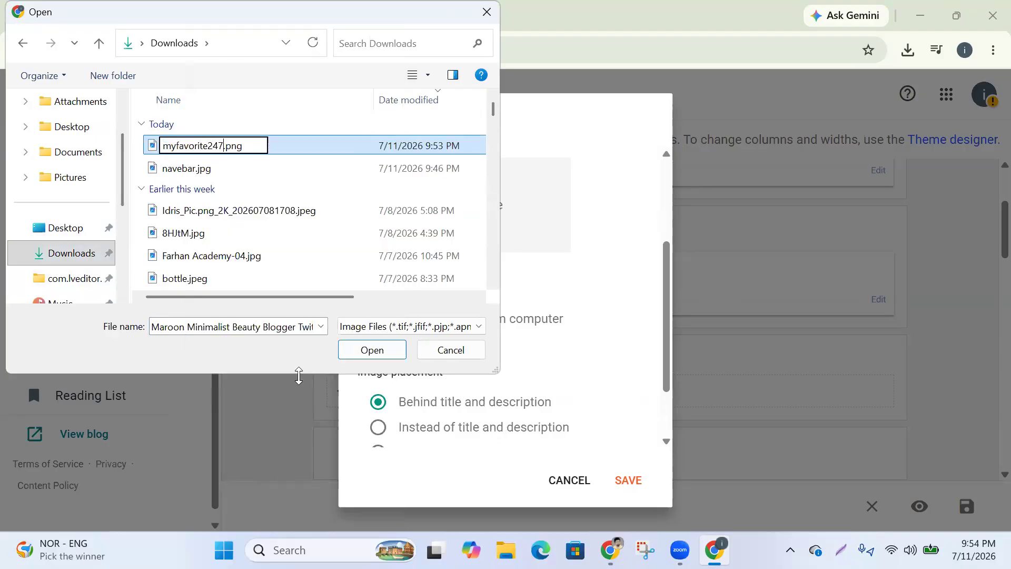
left_click(289, 118)
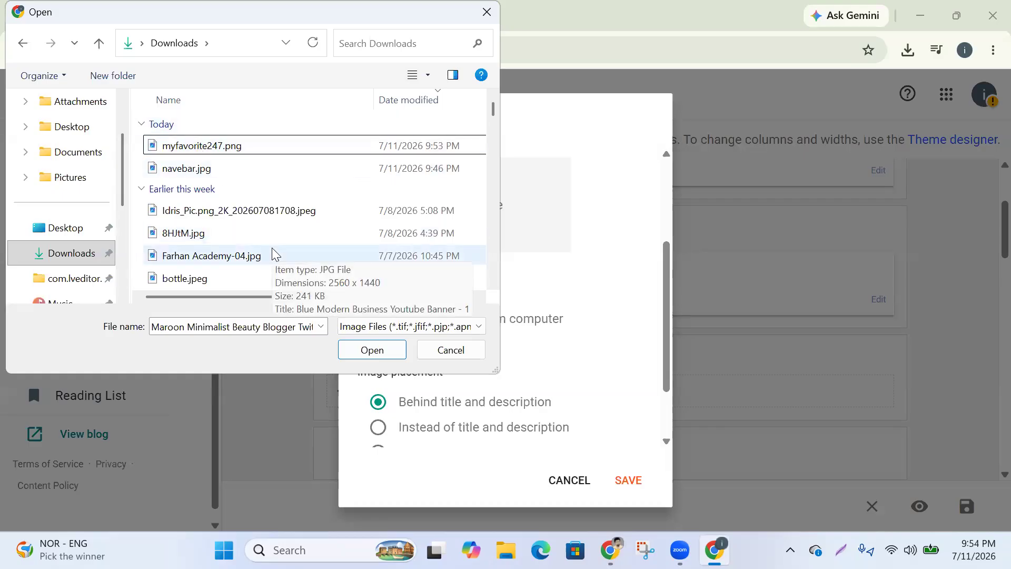
Upload myfavorite247.png from the Downloads folder as the blog's header image
left_click(203, 148)
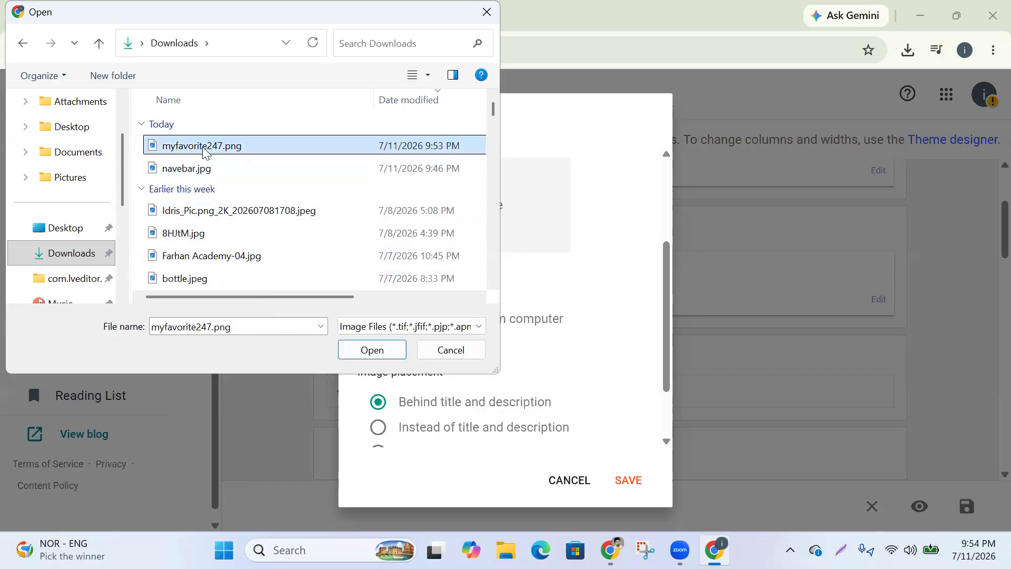
left_click(372, 351)
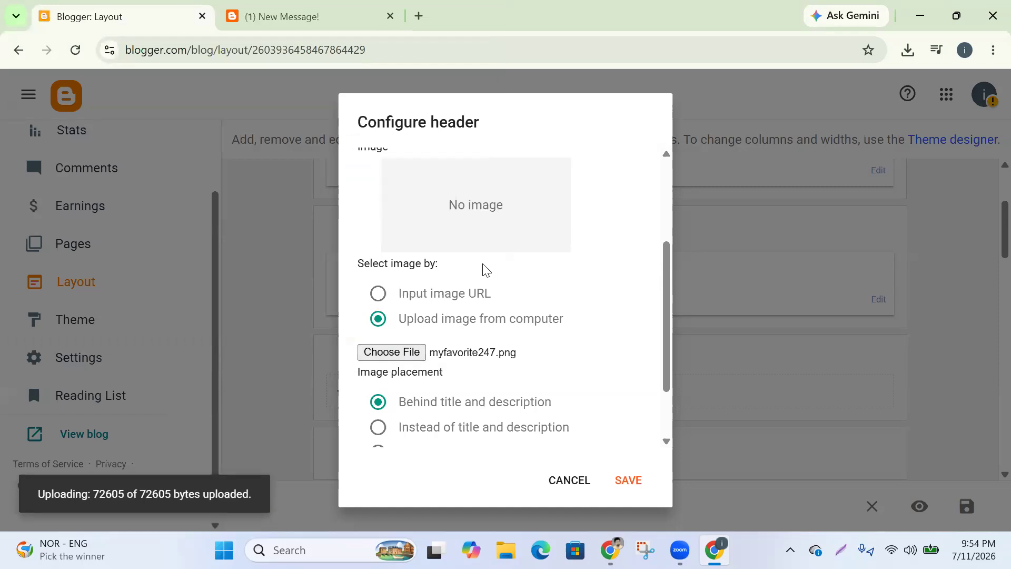
scroll(507, 318, "down", 2)
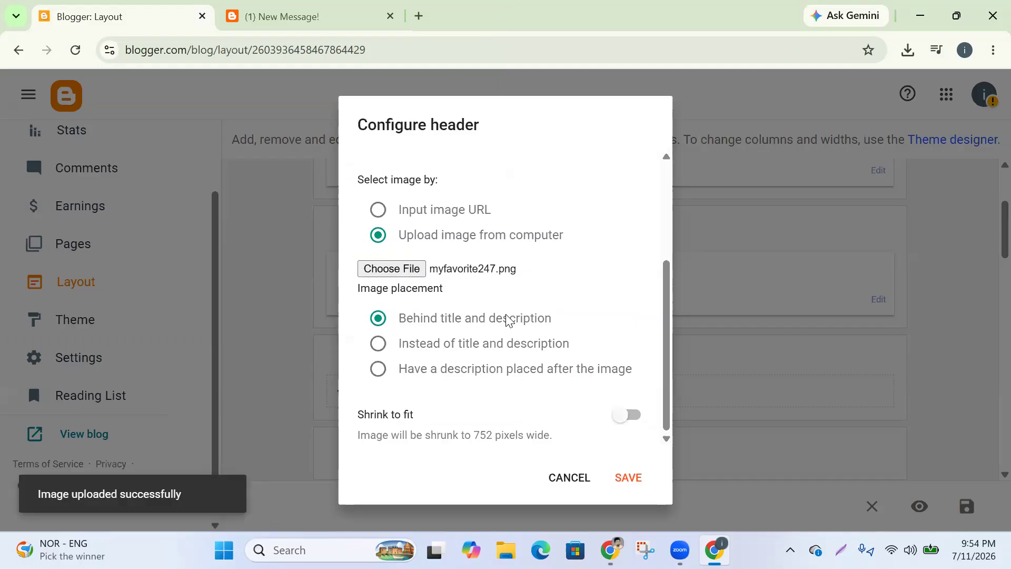
scroll(508, 315, "down", 4)
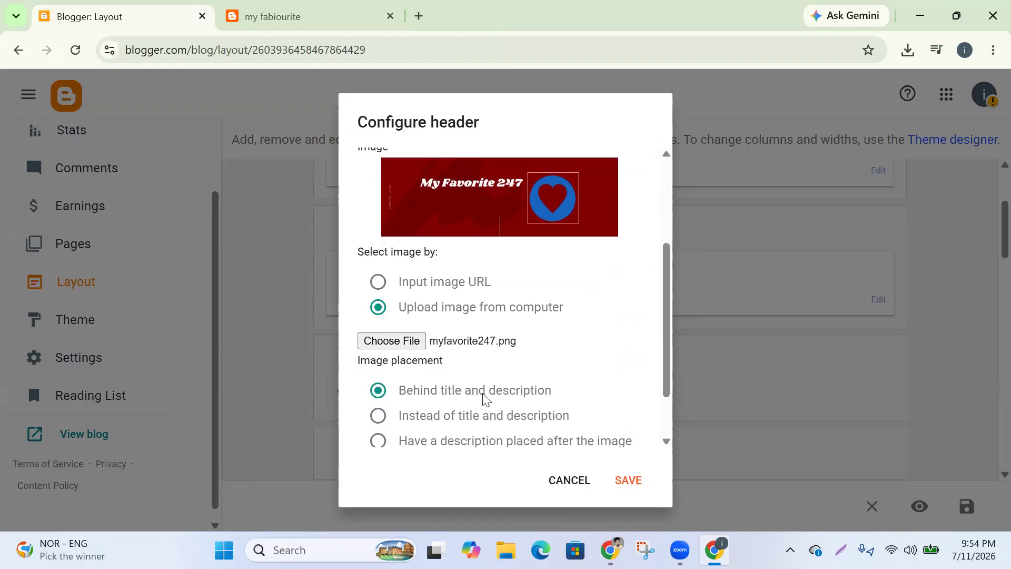
Set the header image placement to "Instead of title and description" and save the header configuration
left_click(320, 19)
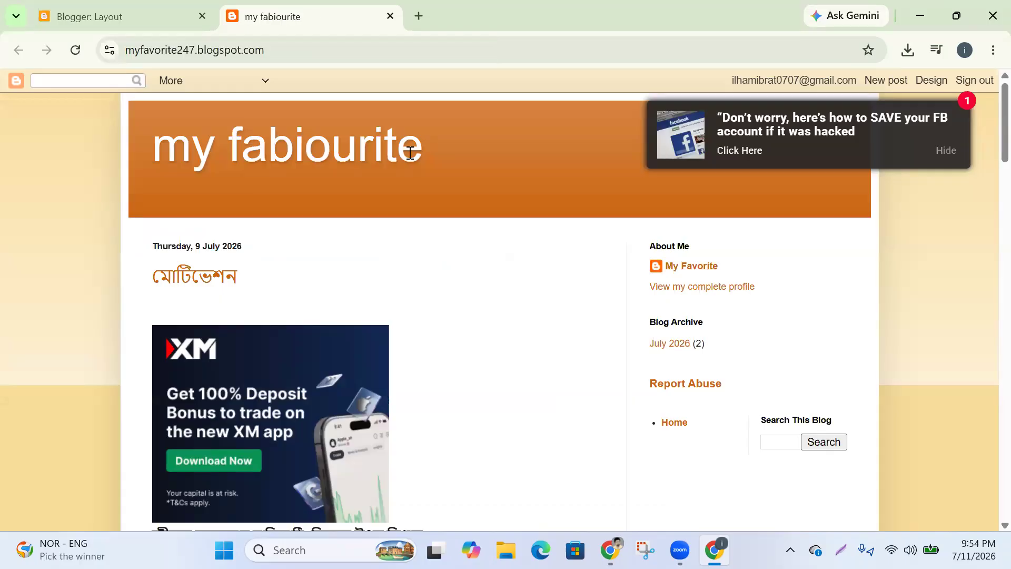
left_click(154, 19)
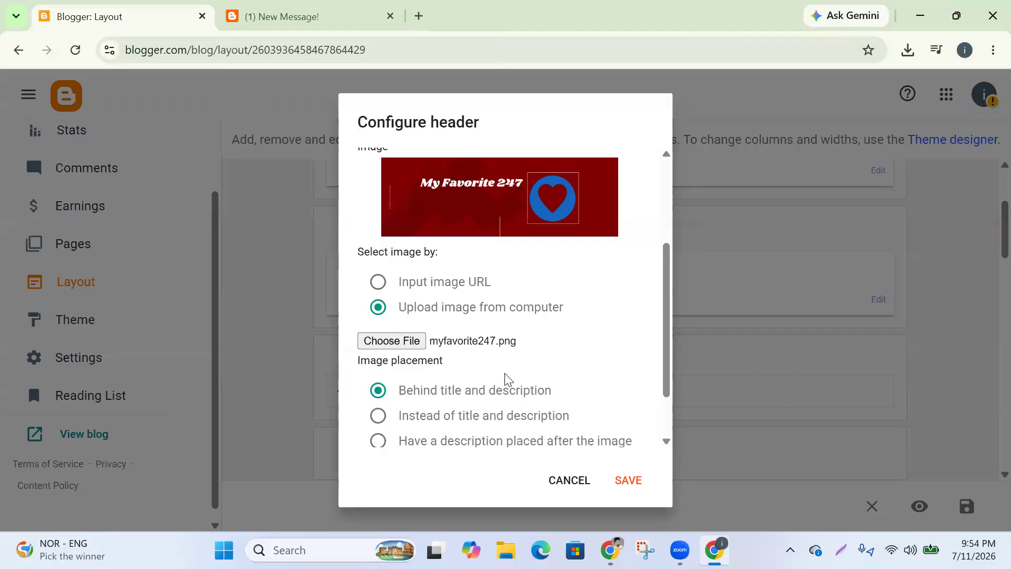
scroll(504, 379, "down", 2)
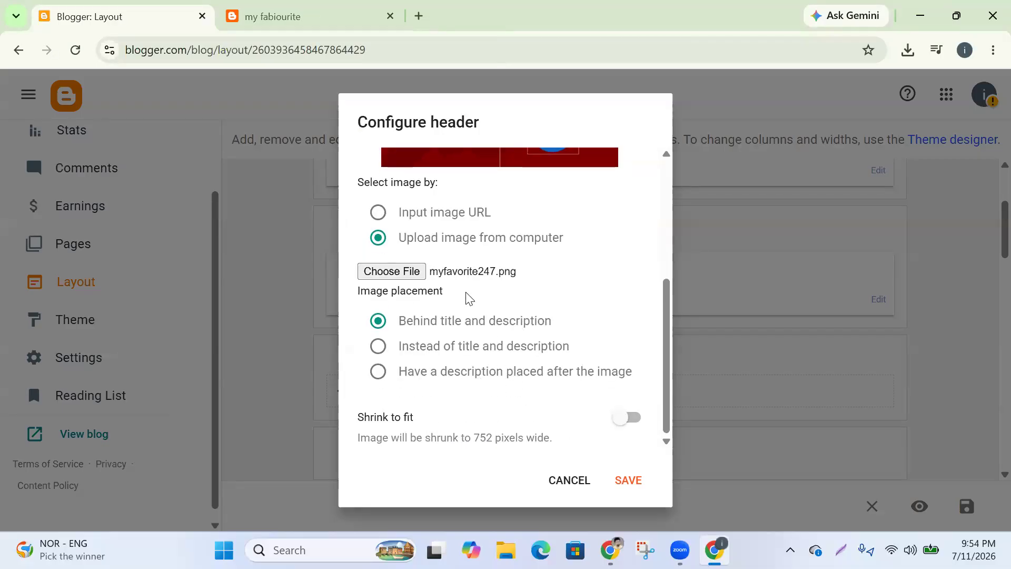
scroll(462, 290, "up", 3)
scroll(558, 288, "down", 3)
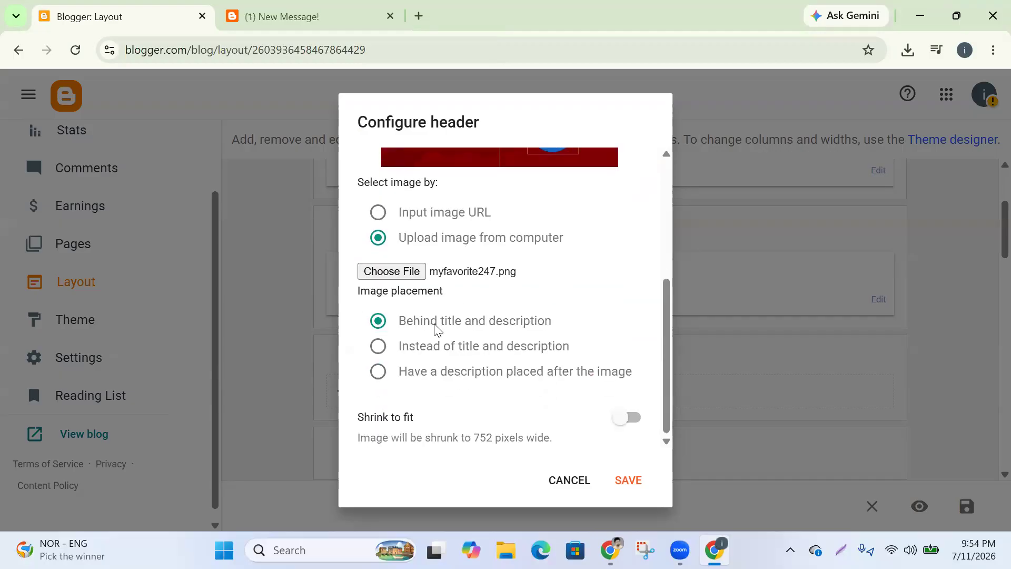
left_click(379, 347)
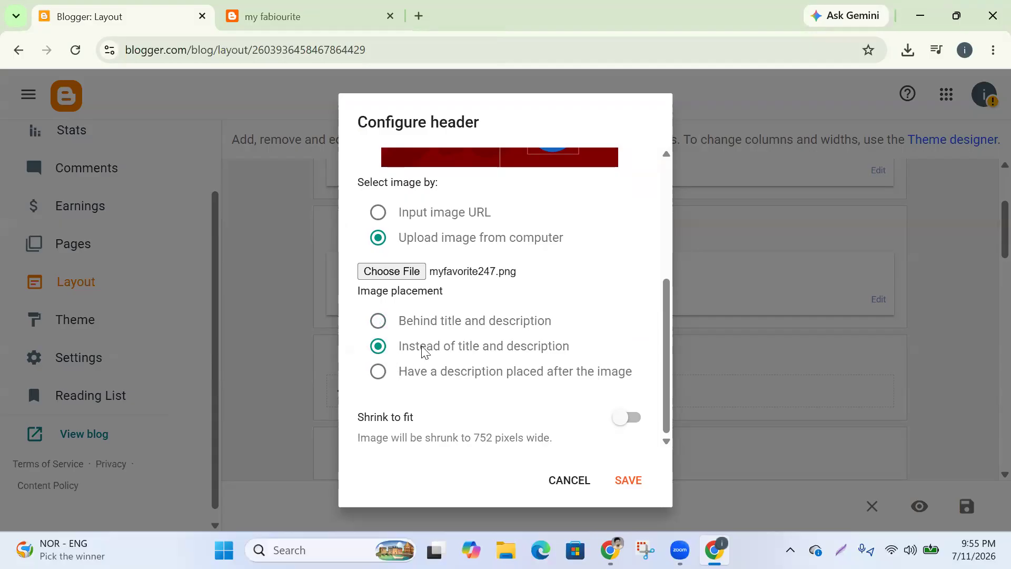
left_click(632, 482)
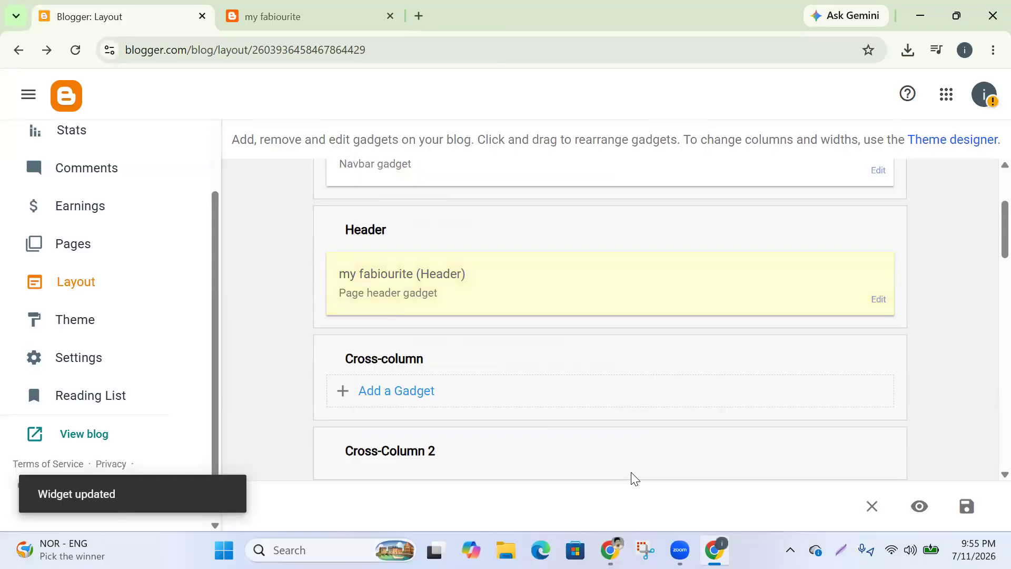
Reload the live blog page and examine how the new header image fits above the posts and sidebar
left_click(312, 13)
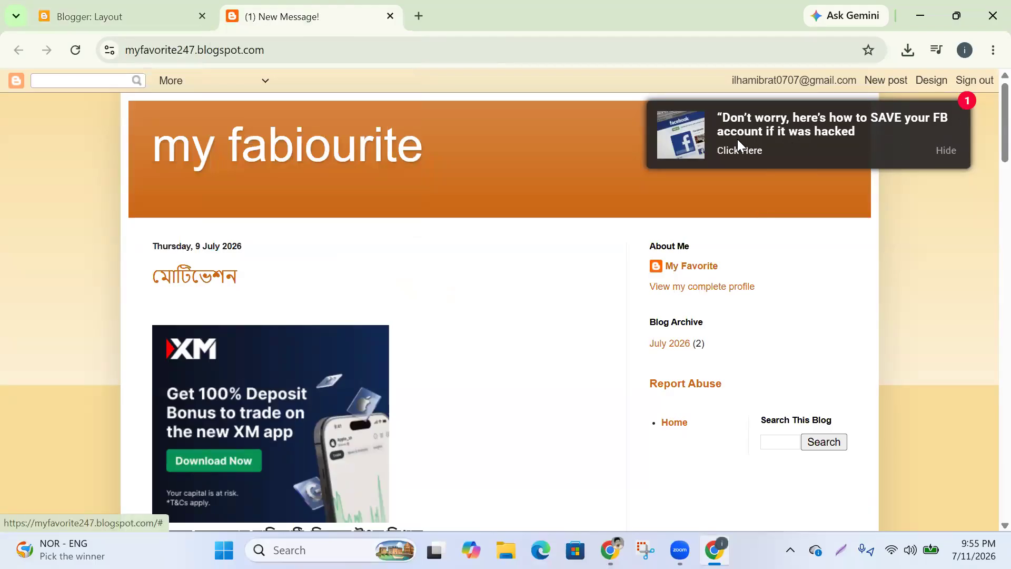
left_click(77, 50)
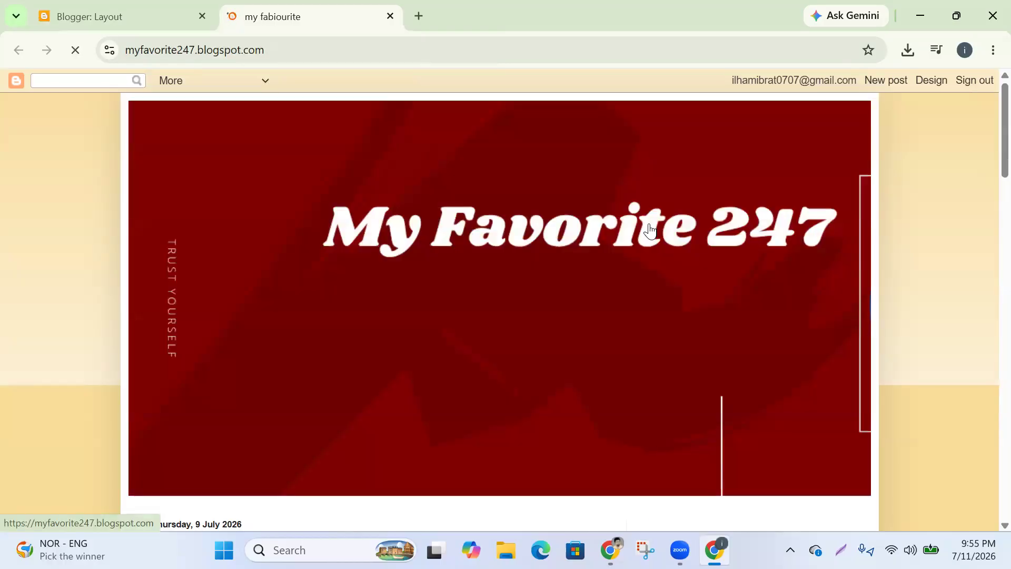
scroll(653, 231, "down", 5)
scroll(598, 243, "up", 6)
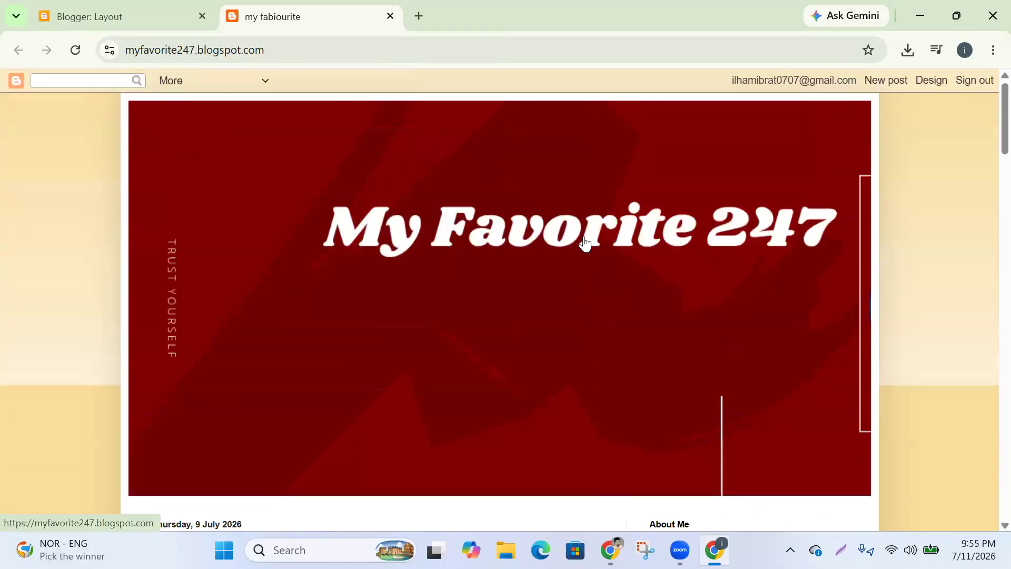
scroll(567, 240, "down", 7)
scroll(568, 243, "up", 5)
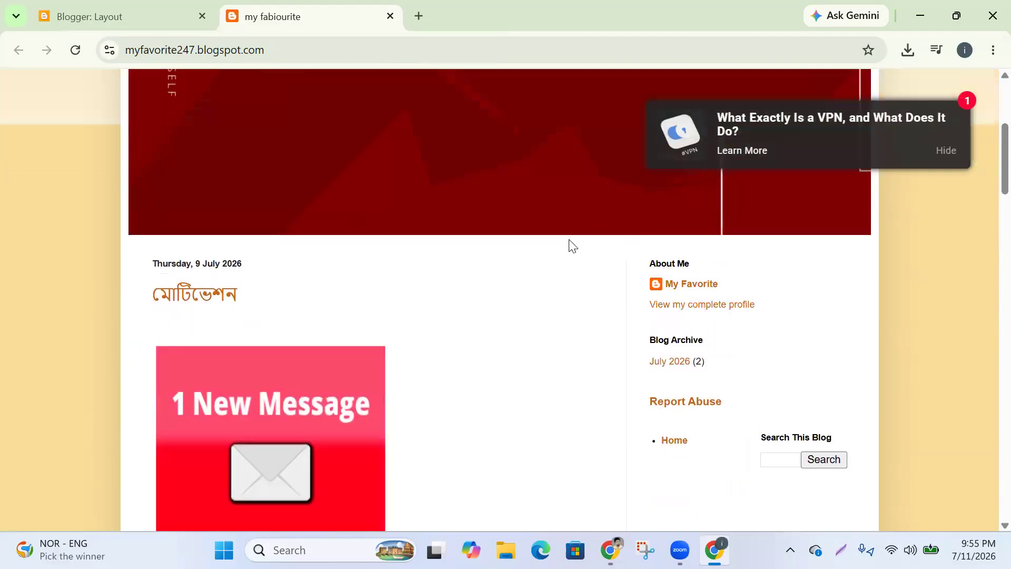
scroll(562, 247, "down", 5)
scroll(558, 245, "up", 7)
scroll(558, 237, "down", 4)
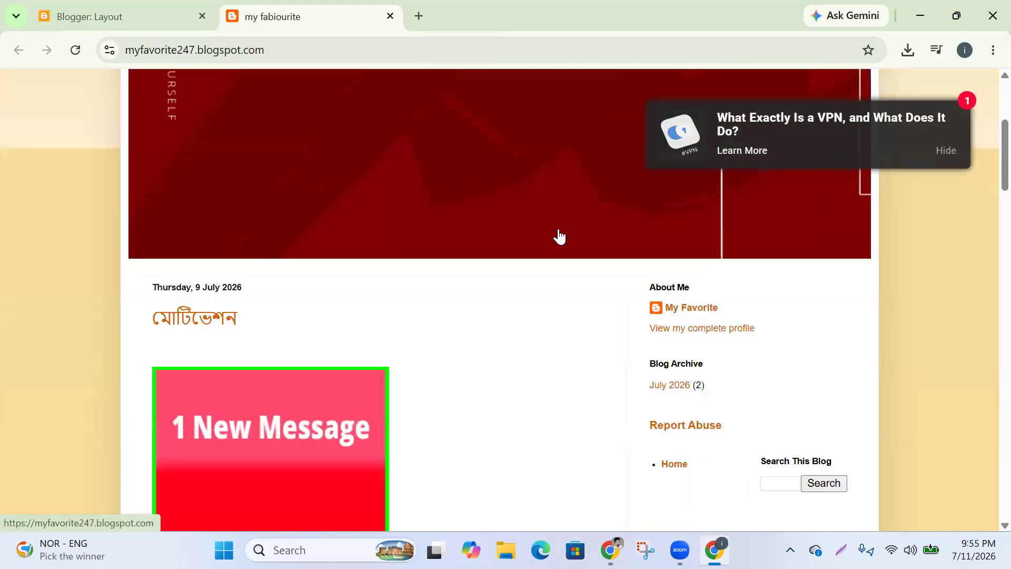
scroll(508, 279, "down", 4)
scroll(504, 307, "up", 8)
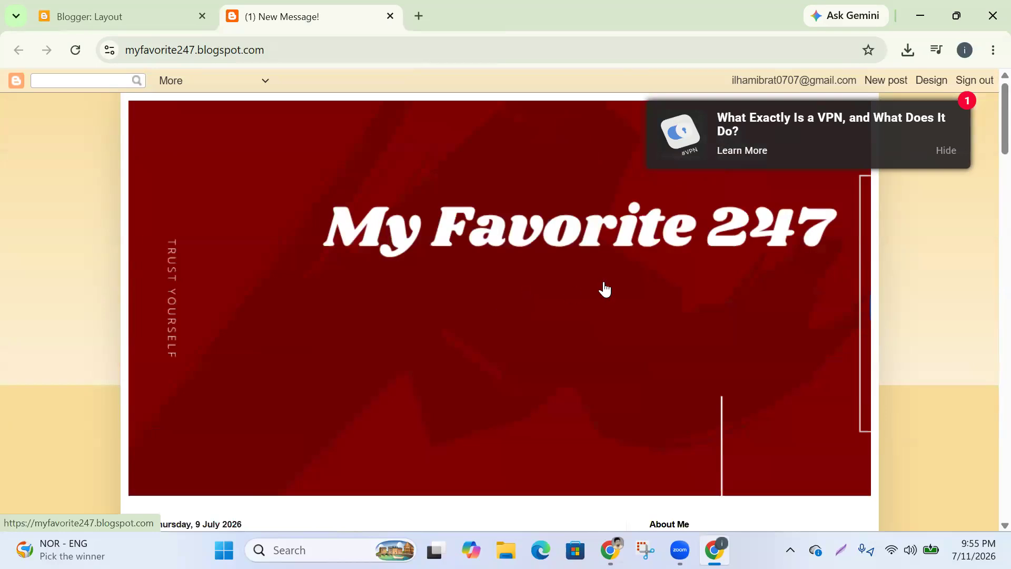
scroll(779, 427, "down", 5)
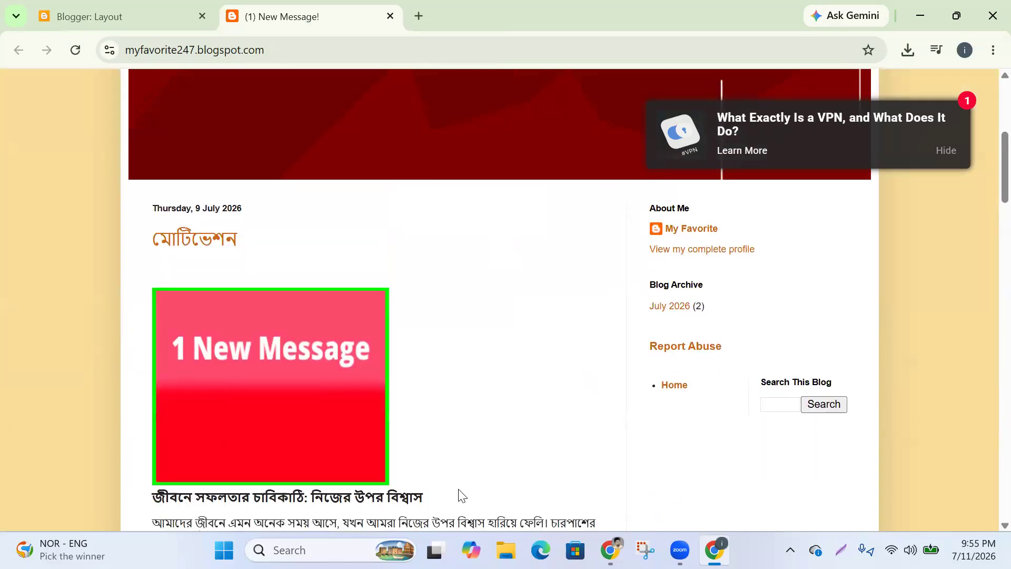
scroll(602, 334, "up", 5)
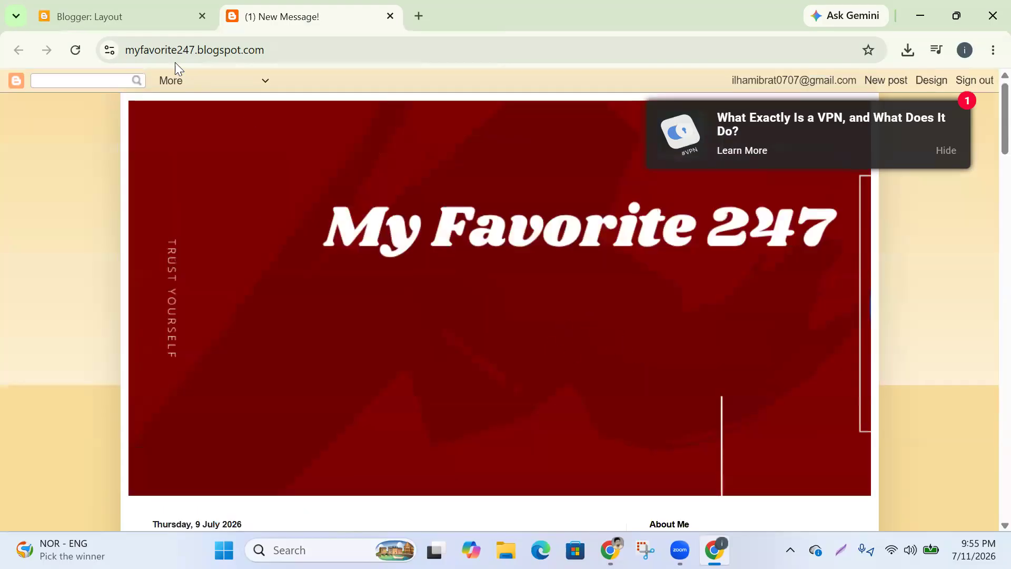
Open the customizer for the blog's current Simple Bold theme and expand its width adjustment settings
left_click(127, 12)
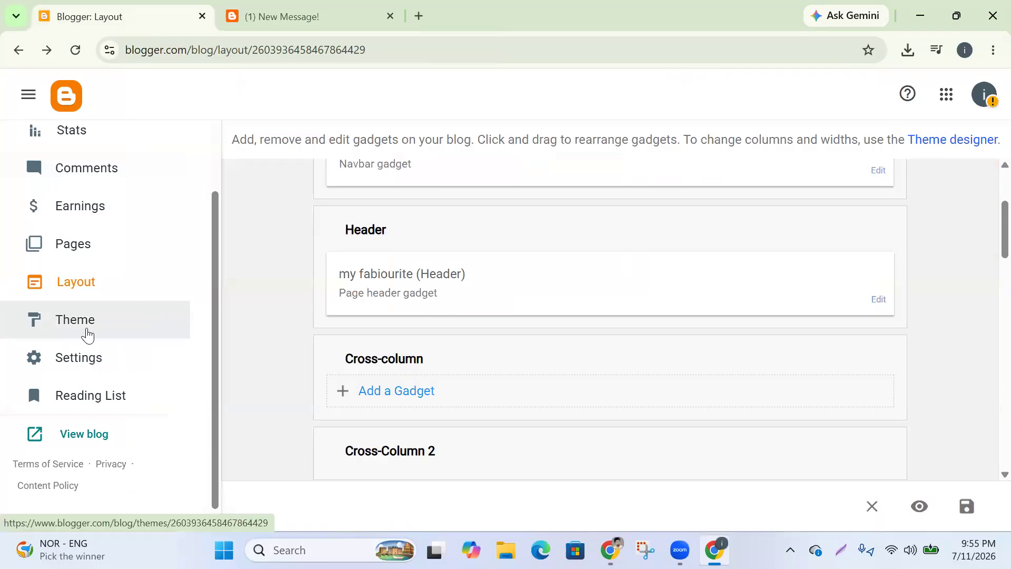
left_click(80, 325)
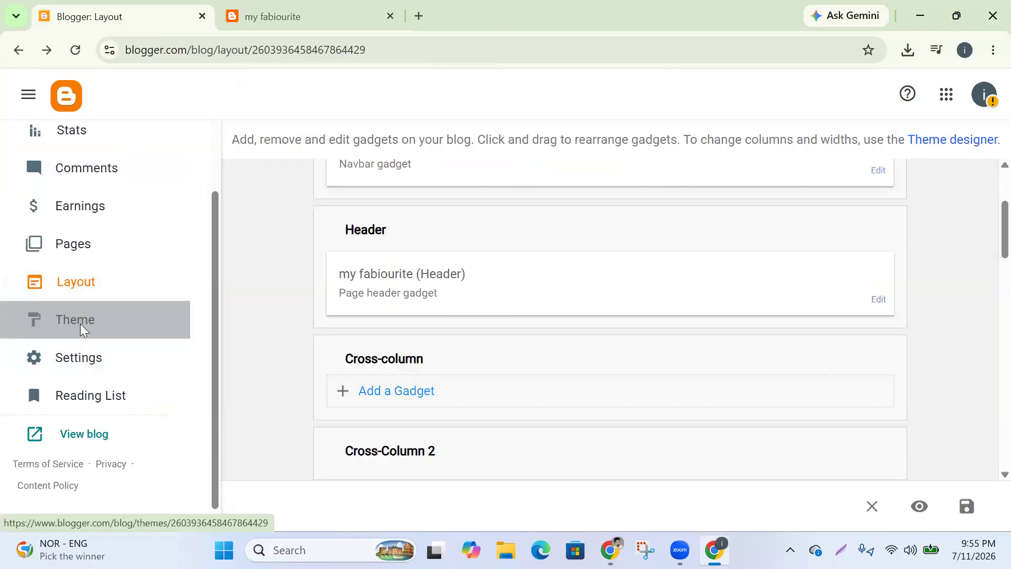
left_click(478, 240)
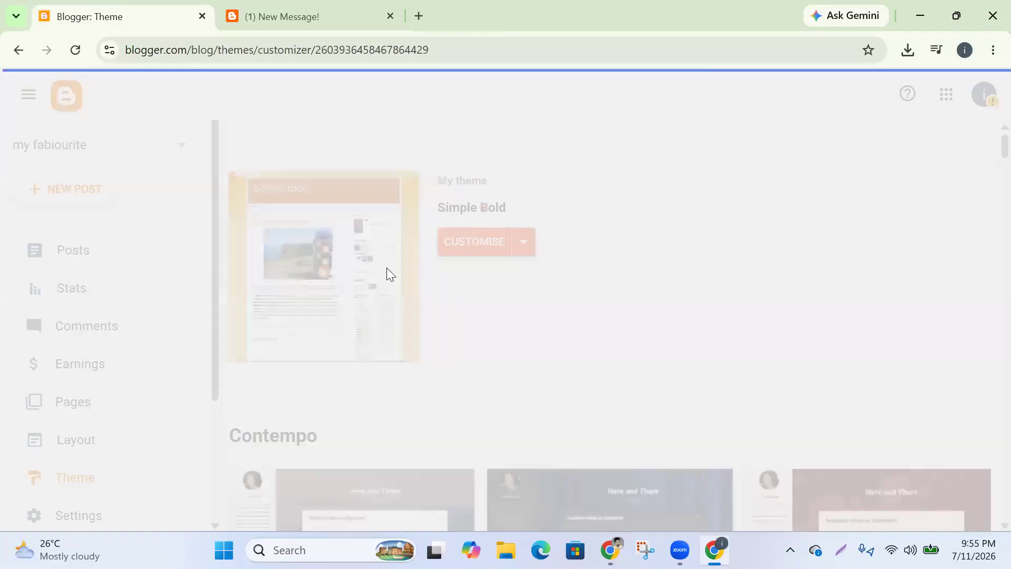
scroll(105, 302, "down", 3)
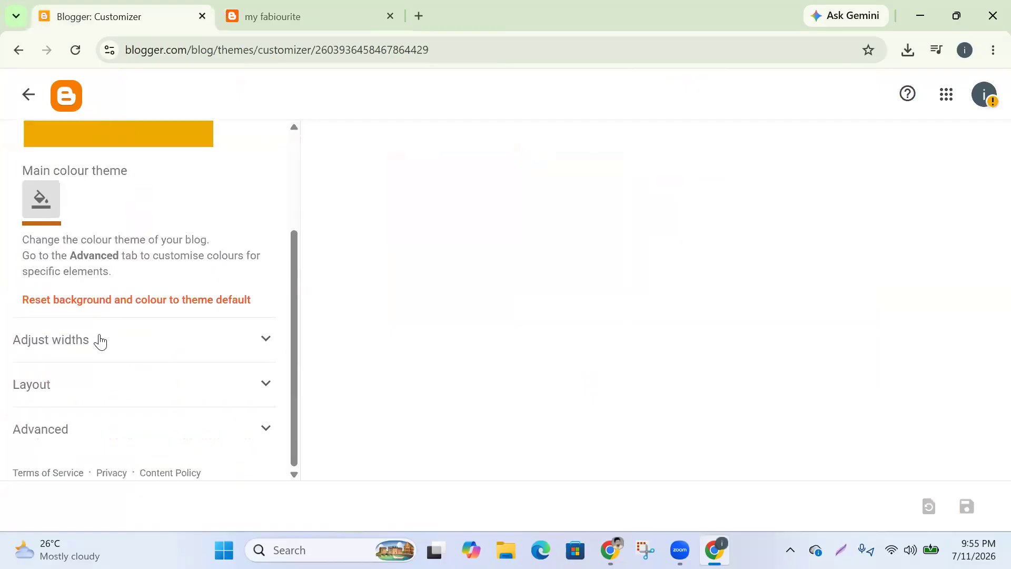
left_click(106, 343)
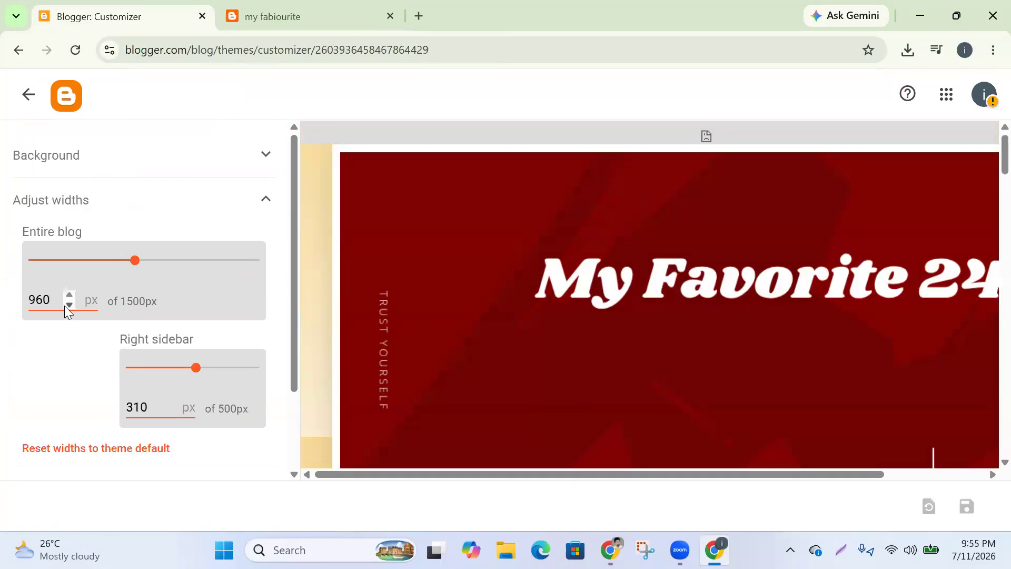
Set the blog's right sidebar width to 260 px
left_click_drag(152, 399, 117, 404)
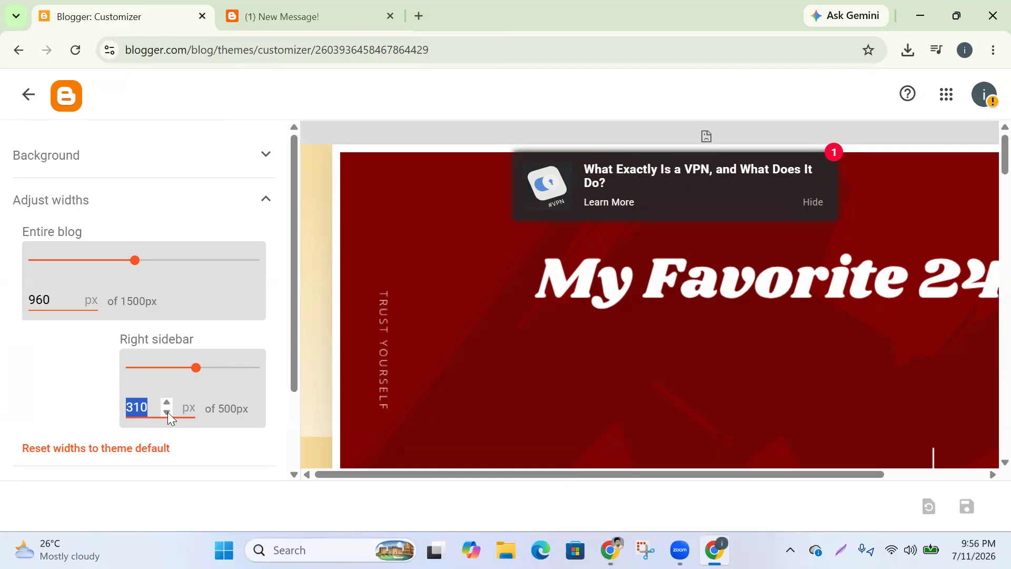
type("1")
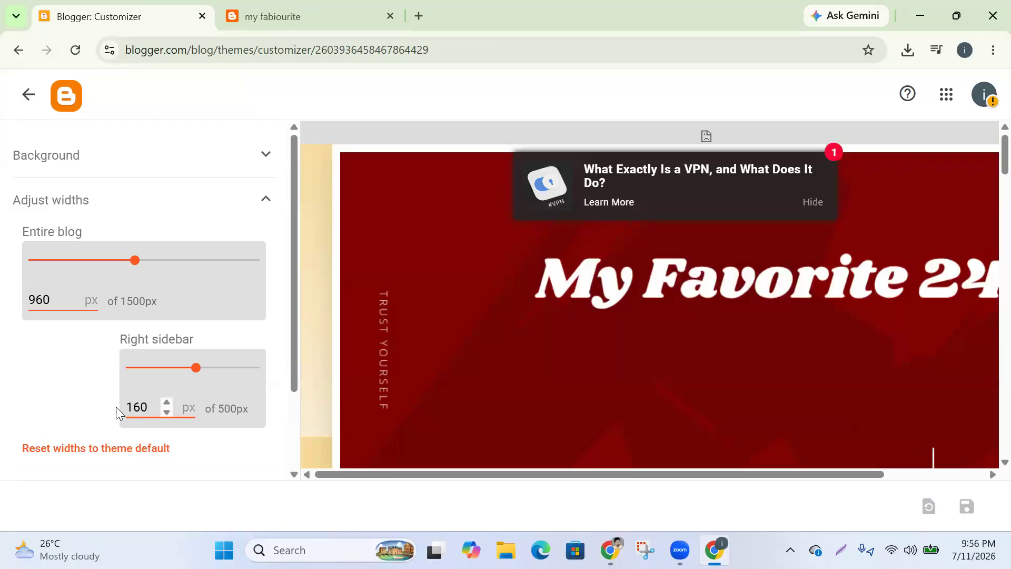
left_click_drag(133, 406, 127, 408)
type("2")
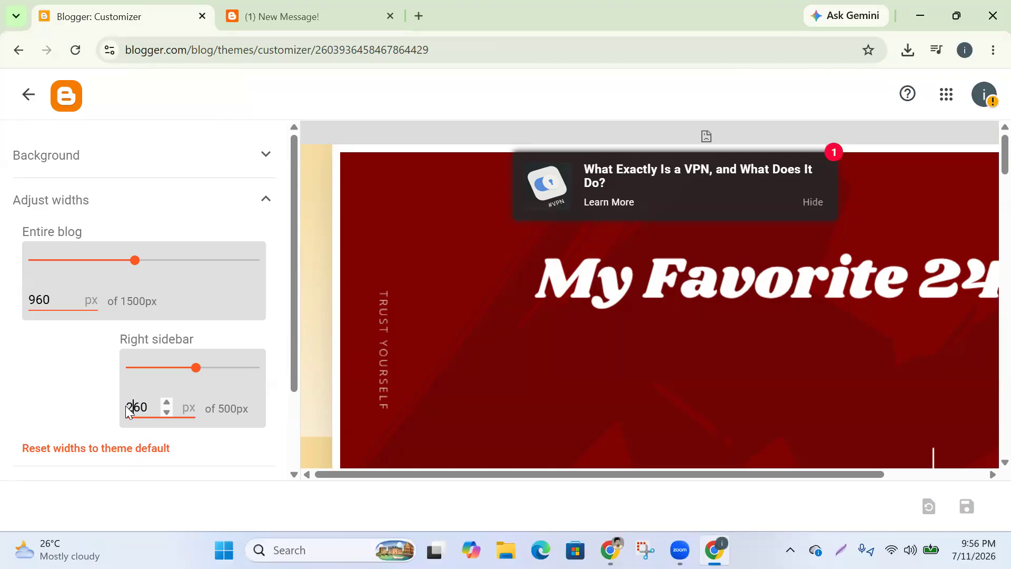
Set the entire blog width to 1010 px and check the header and sidebar in the preview
left_click_drag(61, 300, 21, 299)
type("1")
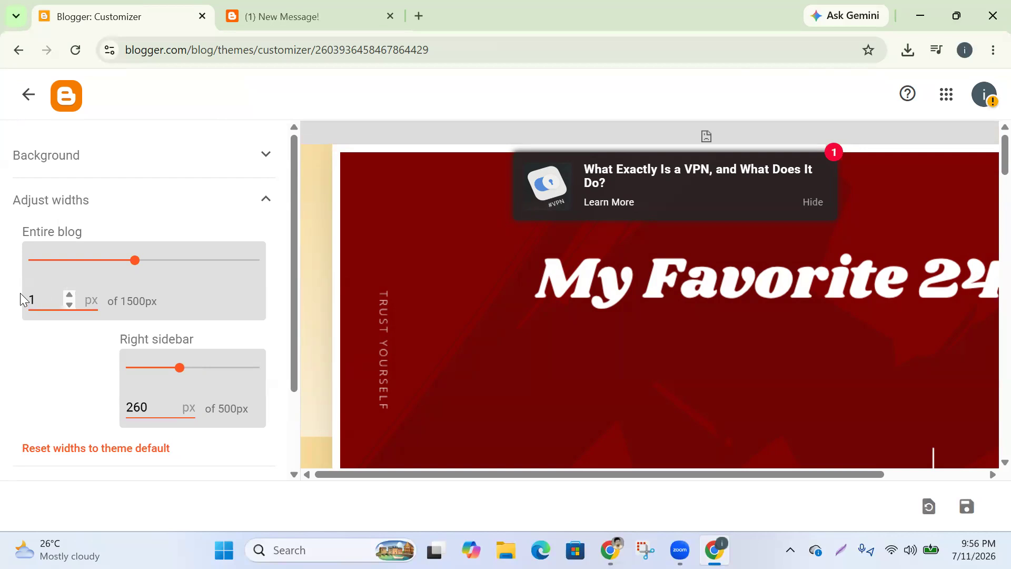
type("010")
left_click(58, 357)
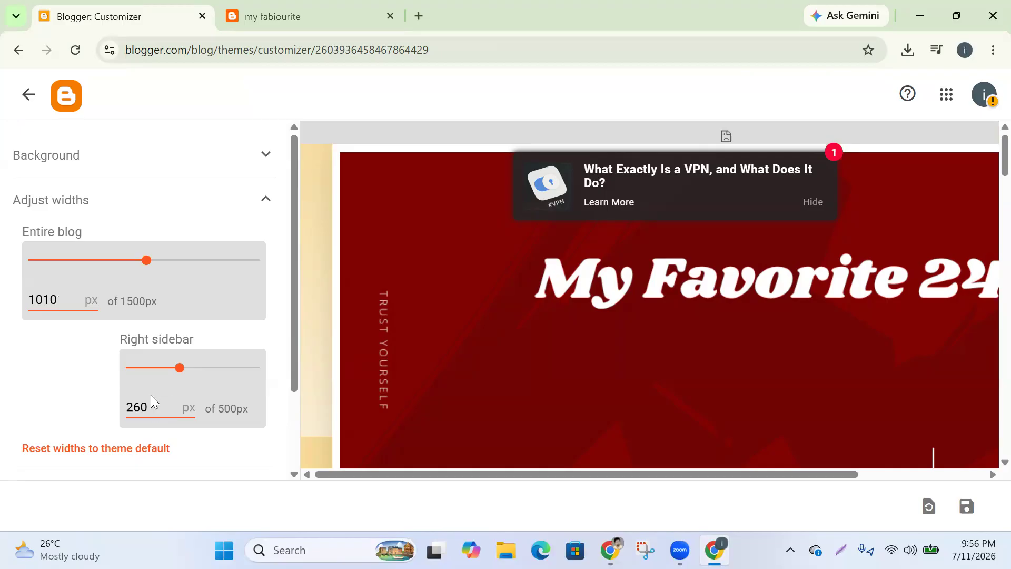
scroll(153, 403, "down", 2)
scroll(153, 406, "up", 2)
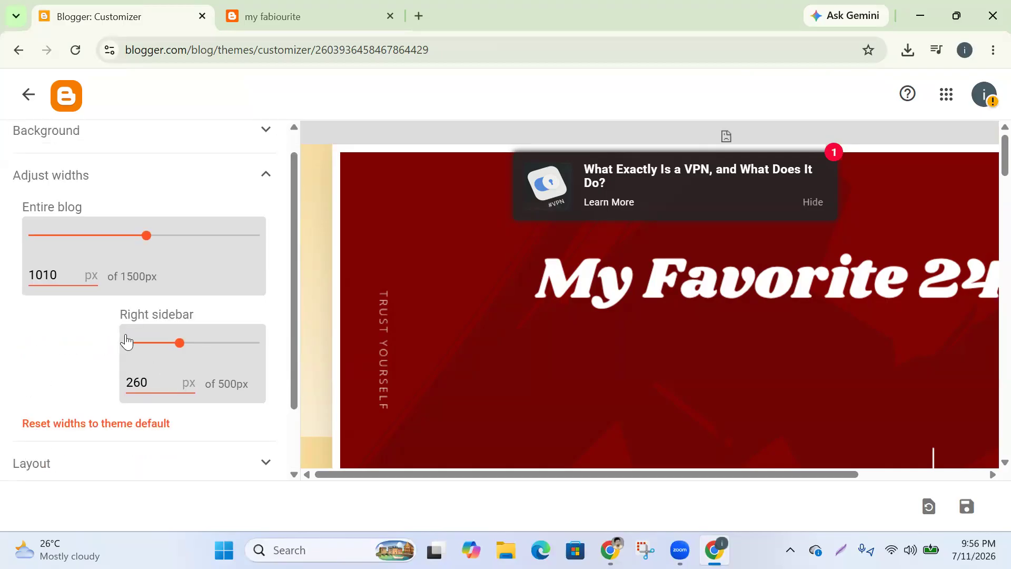
scroll(167, 309, "down", 2)
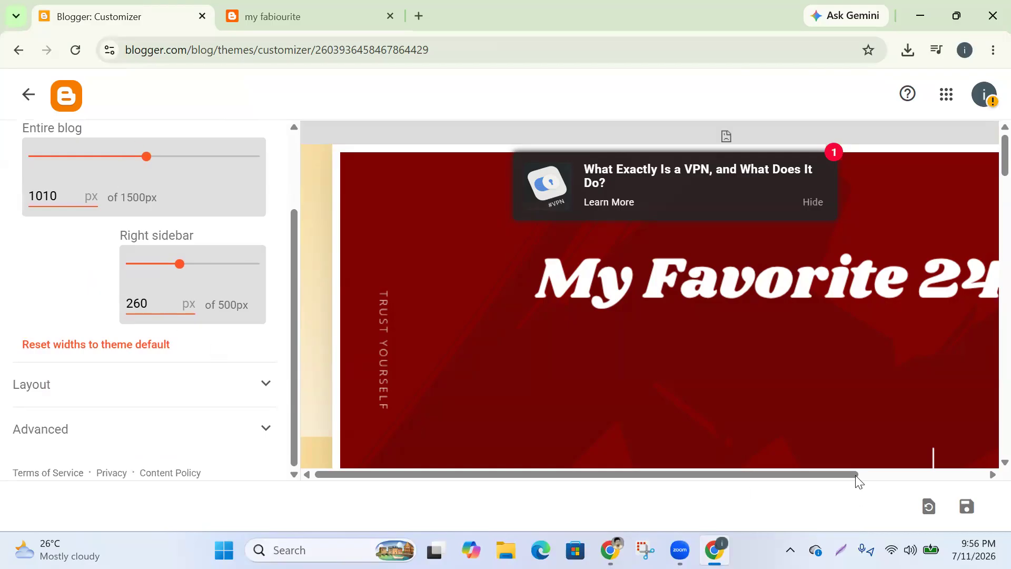
scroll(863, 480, "down", 4)
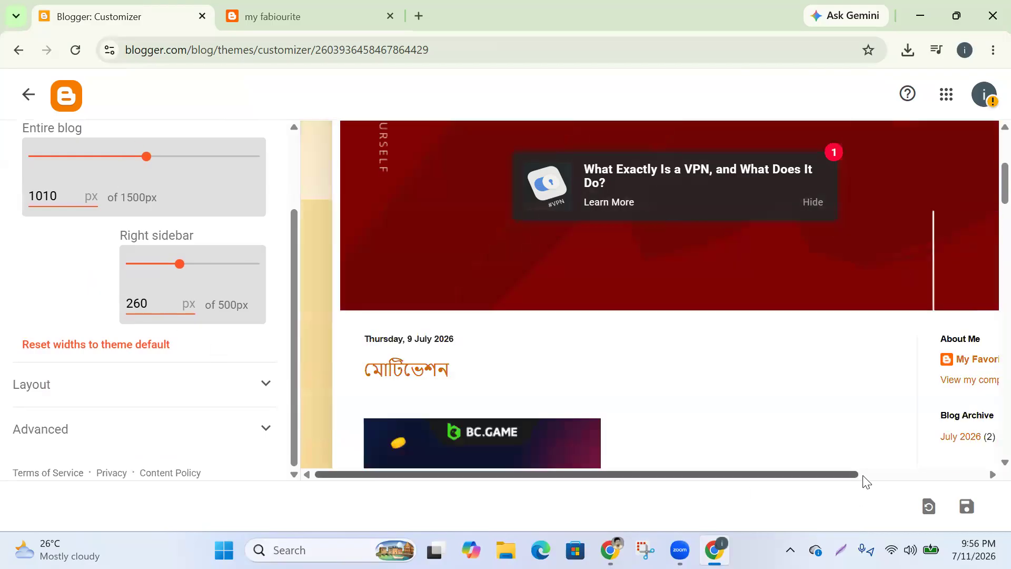
Save the theme's customised widths to the blog and reload the live blog page
left_click(969, 510)
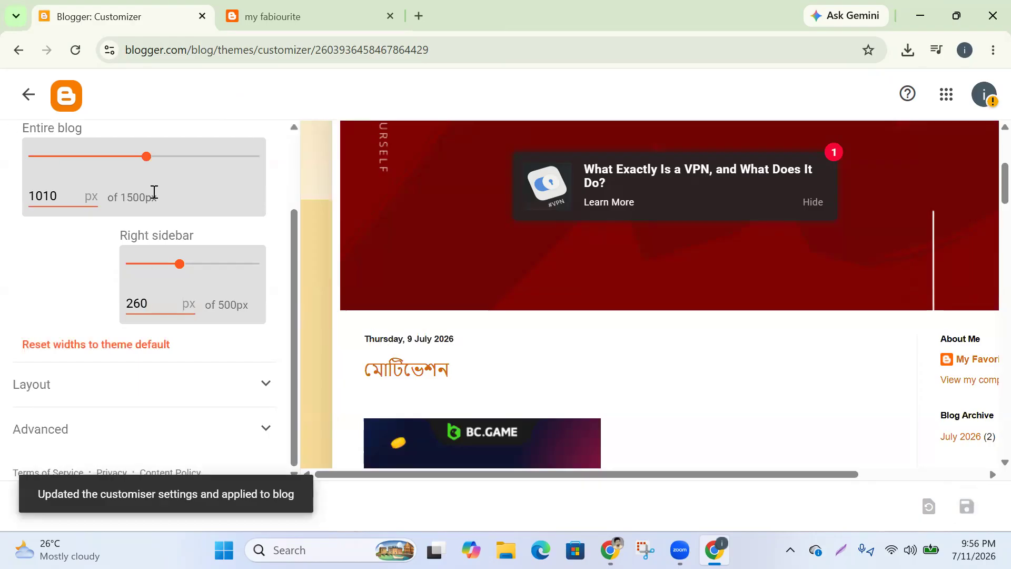
left_click(294, 17)
left_click(76, 50)
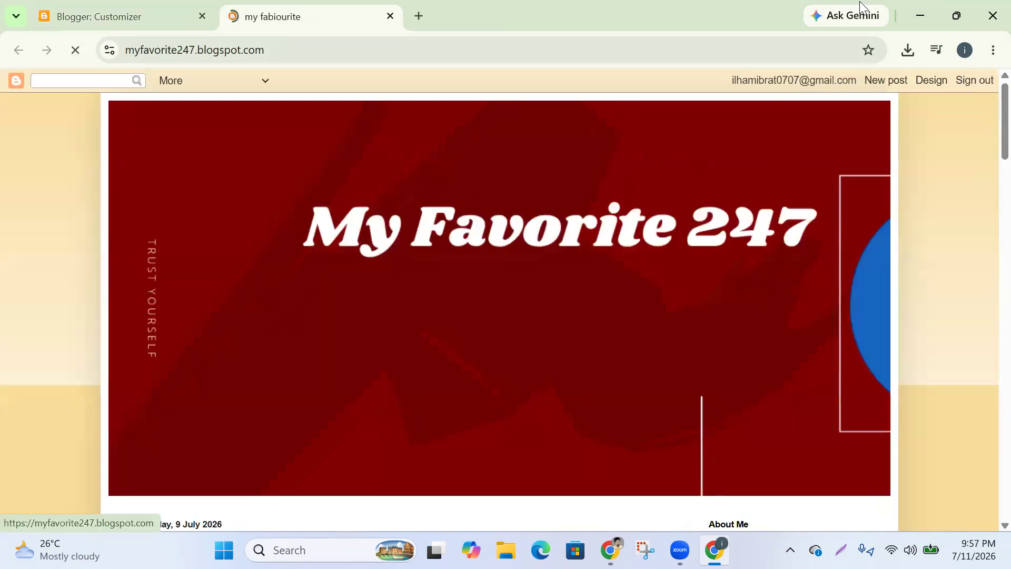
Minimise the browser, browse to the Downloads folder and open myfavorite247.png in Paint
left_click(921, 15)
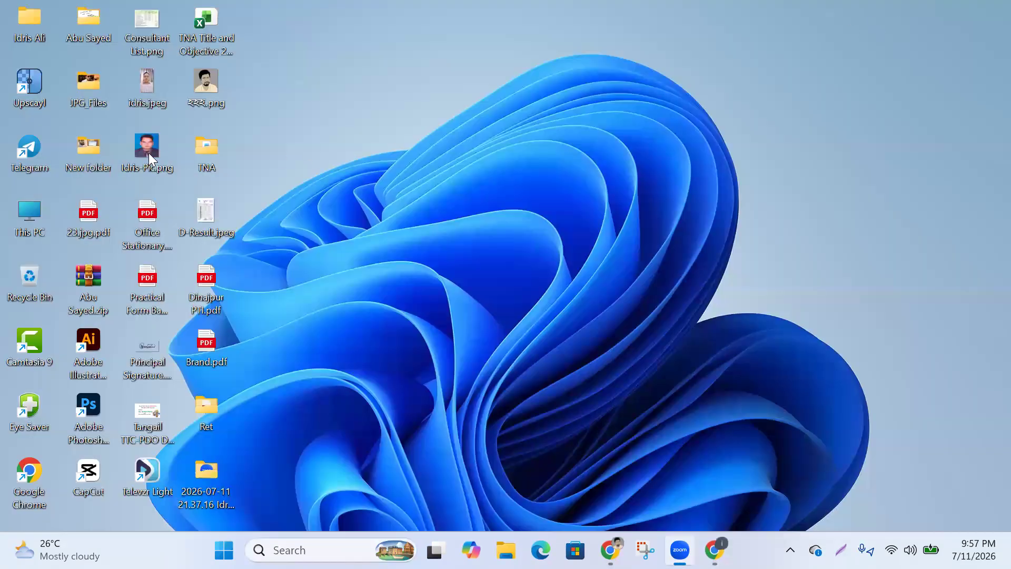
double_click(33, 33)
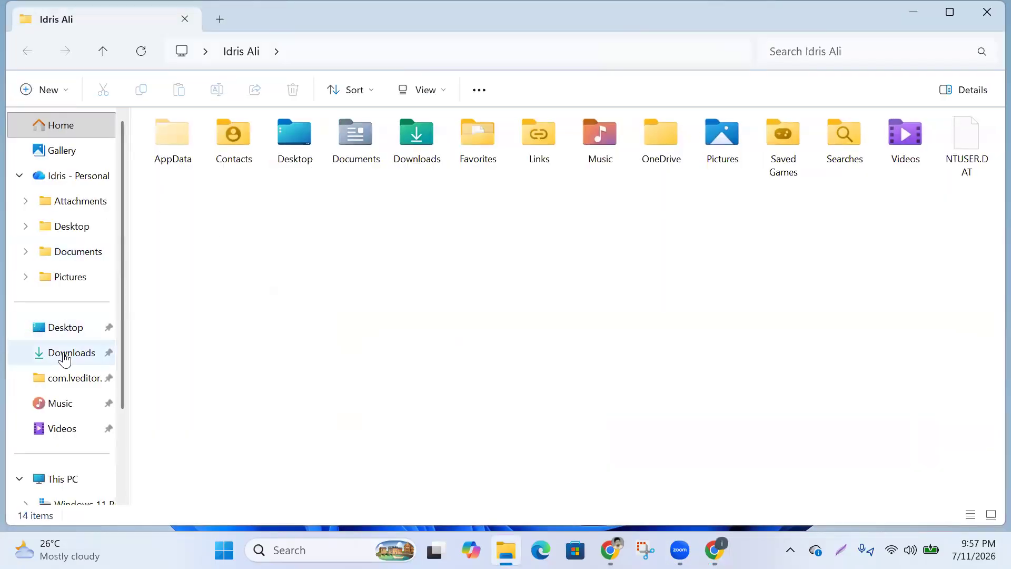
left_click(65, 360)
right_click(189, 166)
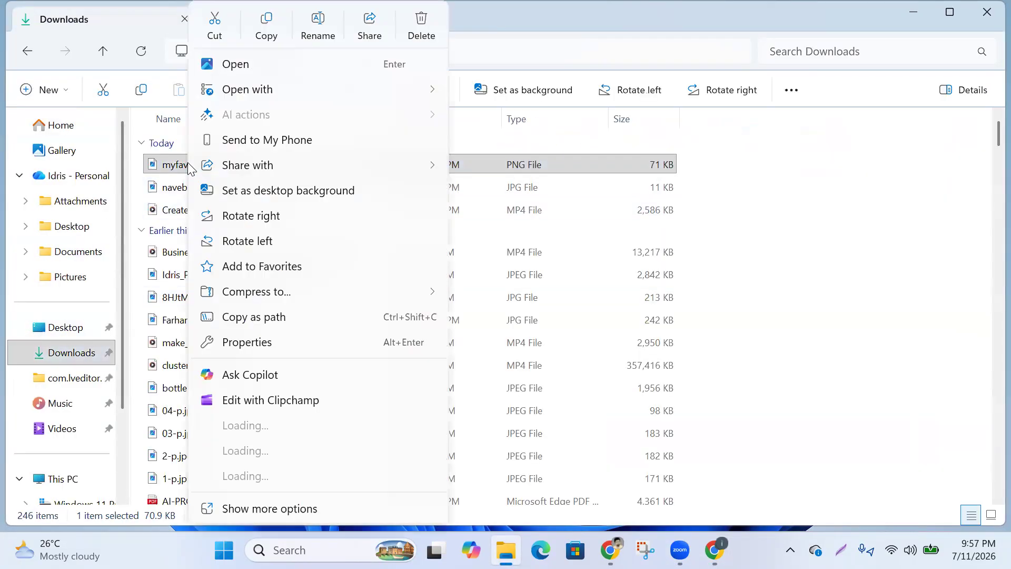
mouse_move(267, 93)
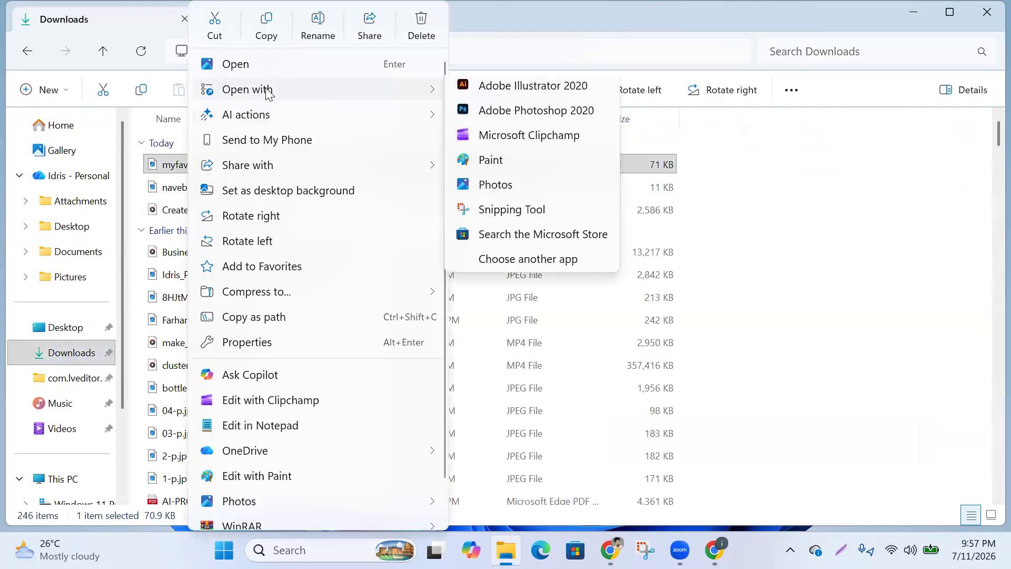
left_click(492, 170)
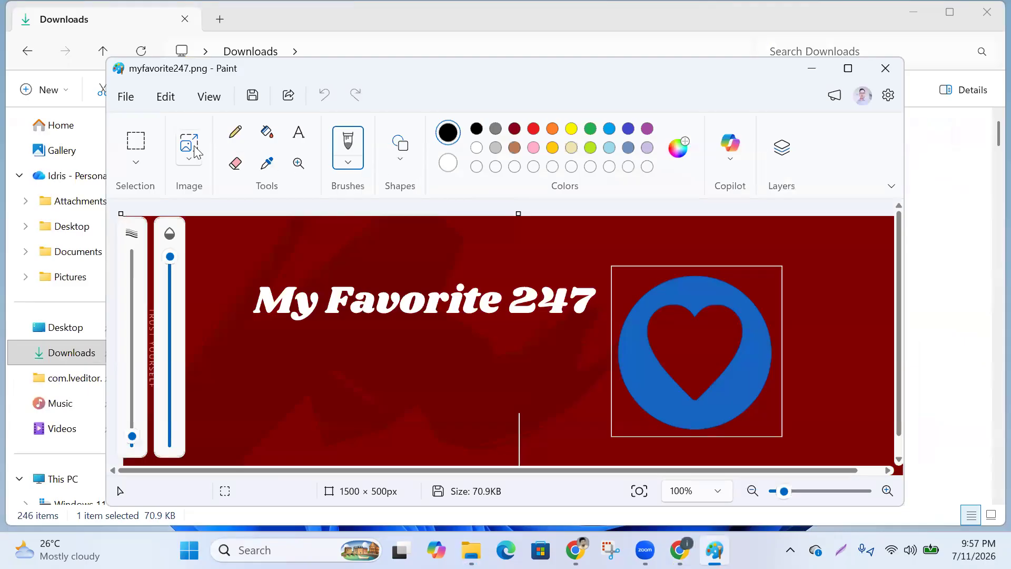
Resize the header image proportionally to 1010 × 336 pixels, then save it and close Paint
left_click(187, 151)
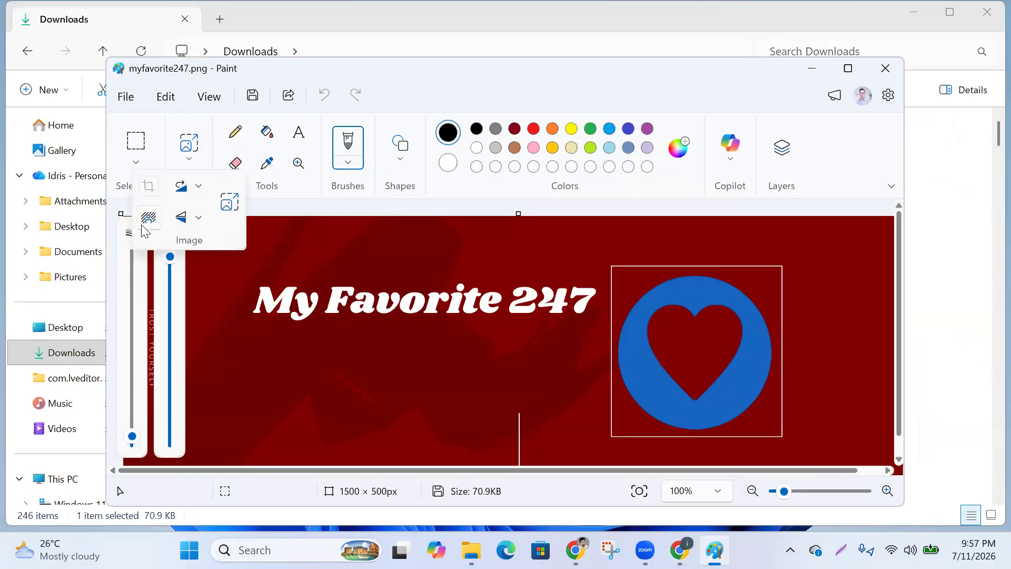
left_click(232, 201)
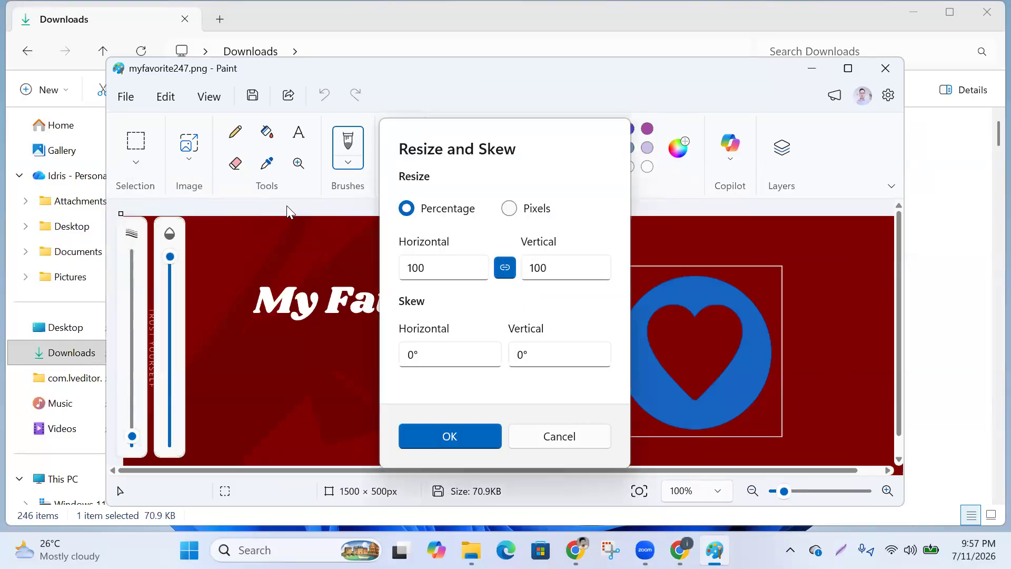
left_click(509, 209)
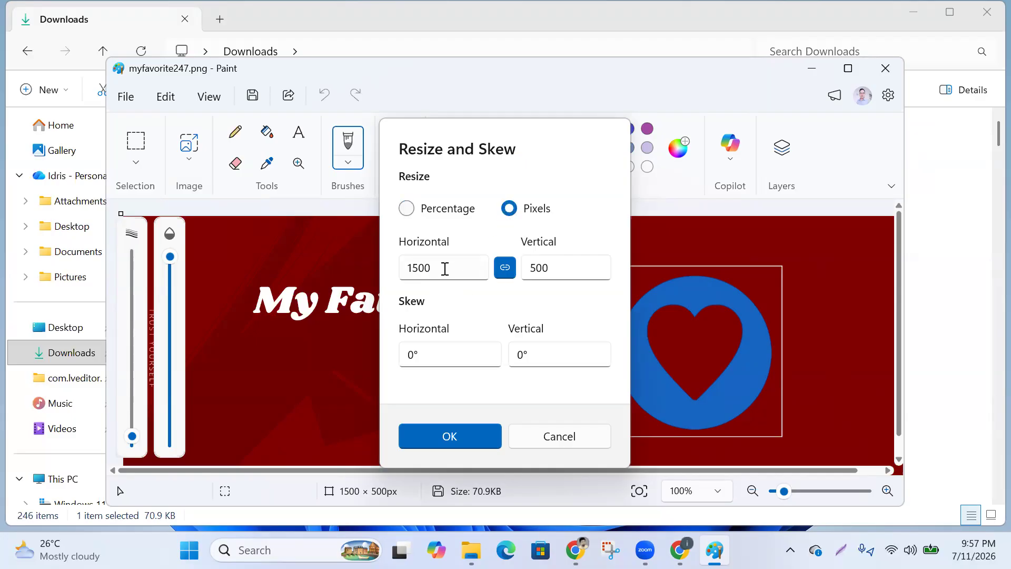
left_click(409, 267)
double_click(418, 262)
key("BackSpace")
type("1")
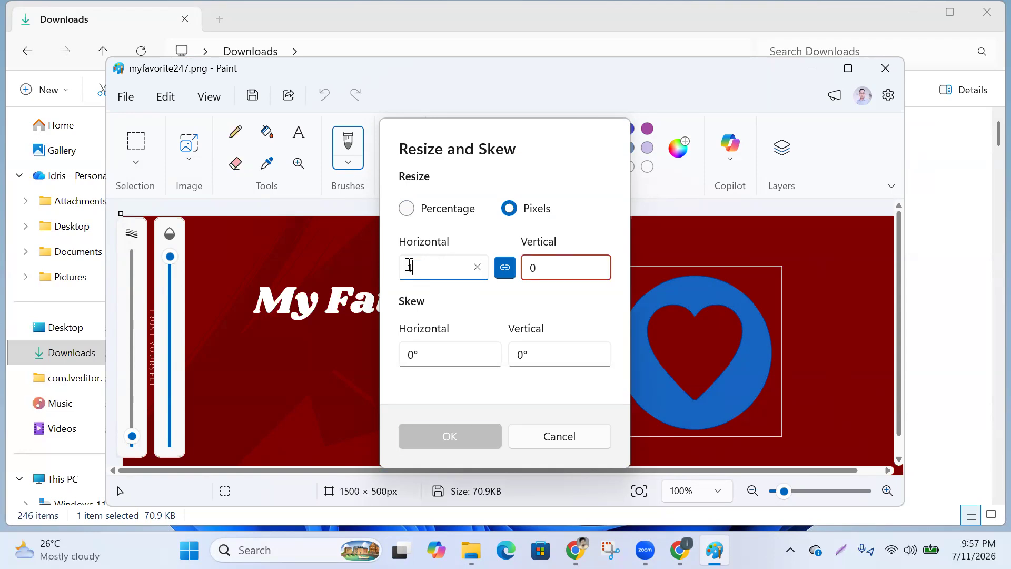
type("010")
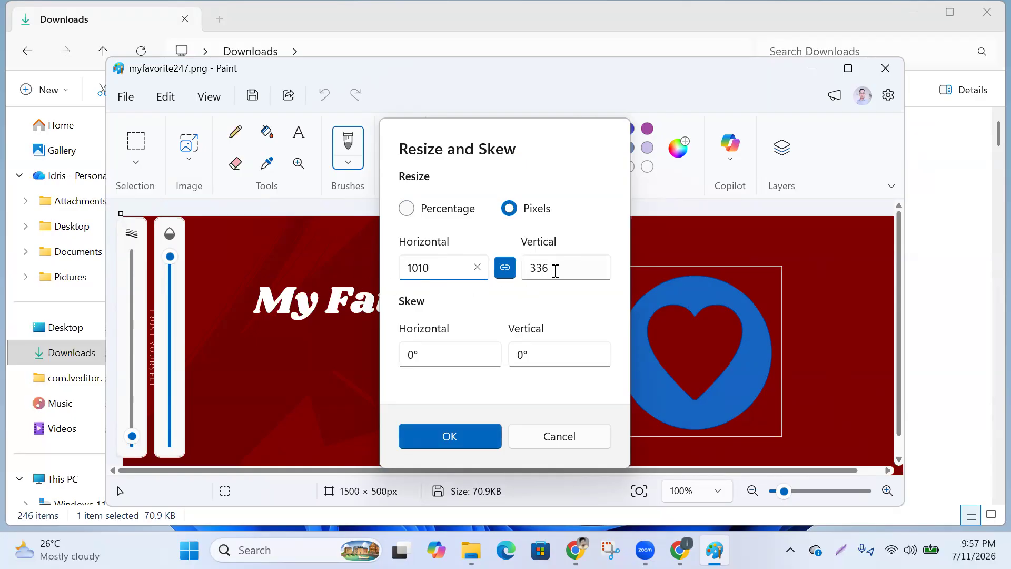
left_click(450, 437)
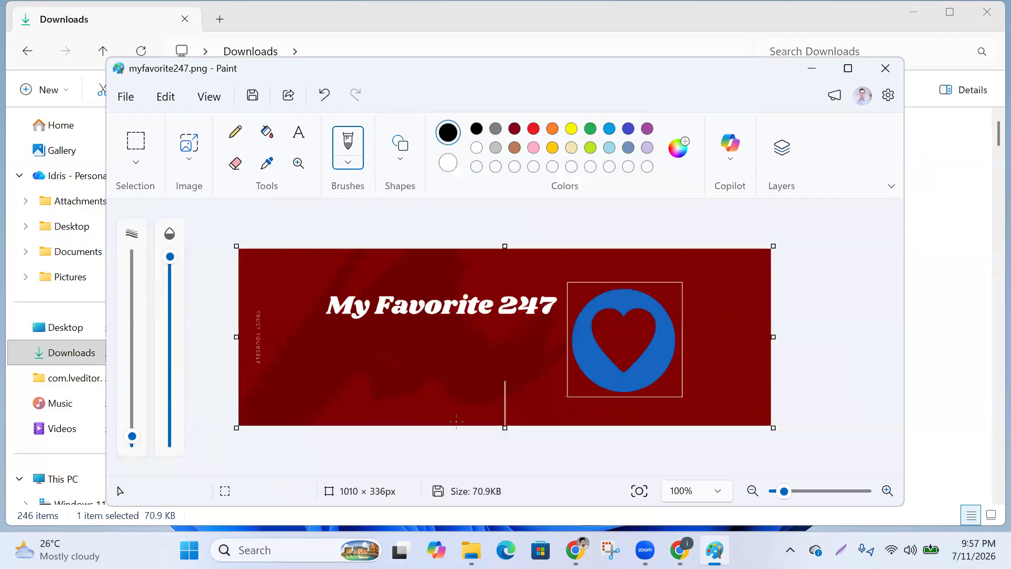
left_click(253, 100)
left_click(886, 69)
Switch back to Blogger in Chrome, leave the theme customizer and open the layout's Header gadget for editing
mouse_move(714, 550)
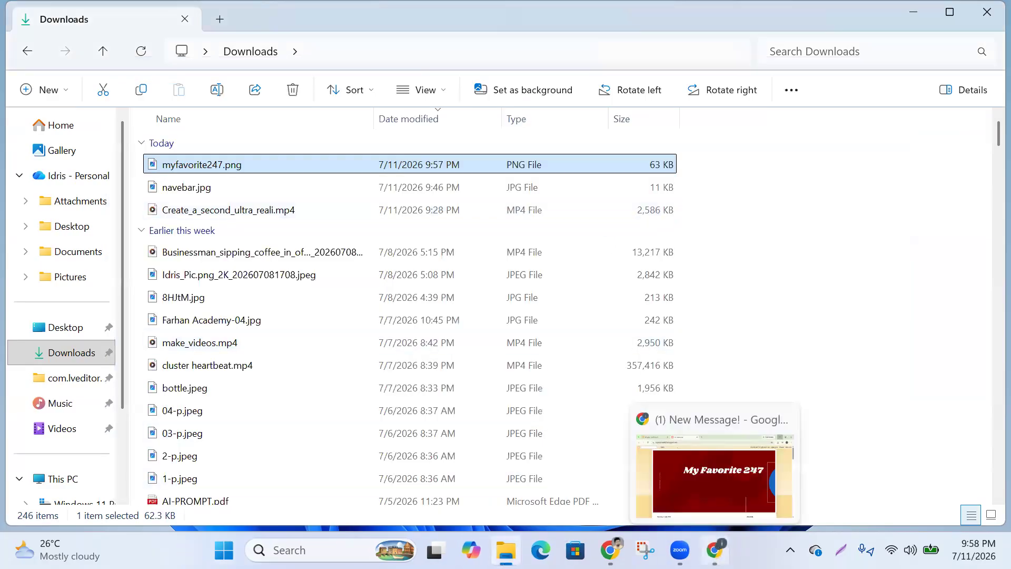
left_click(714, 505)
left_click(151, 18)
scroll(682, 222, "up", 4)
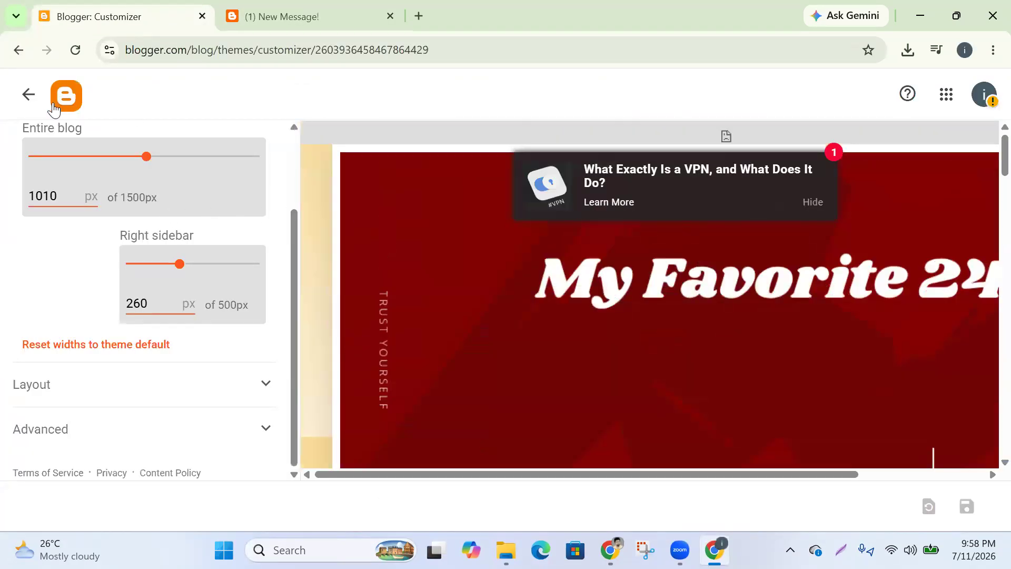
left_click(29, 96)
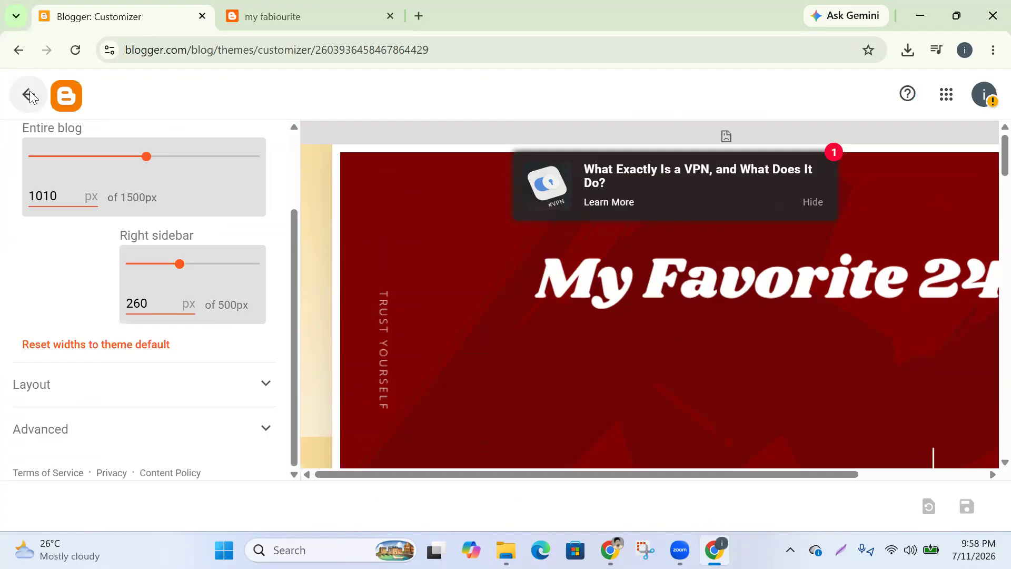
scroll(84, 249, "down", 3)
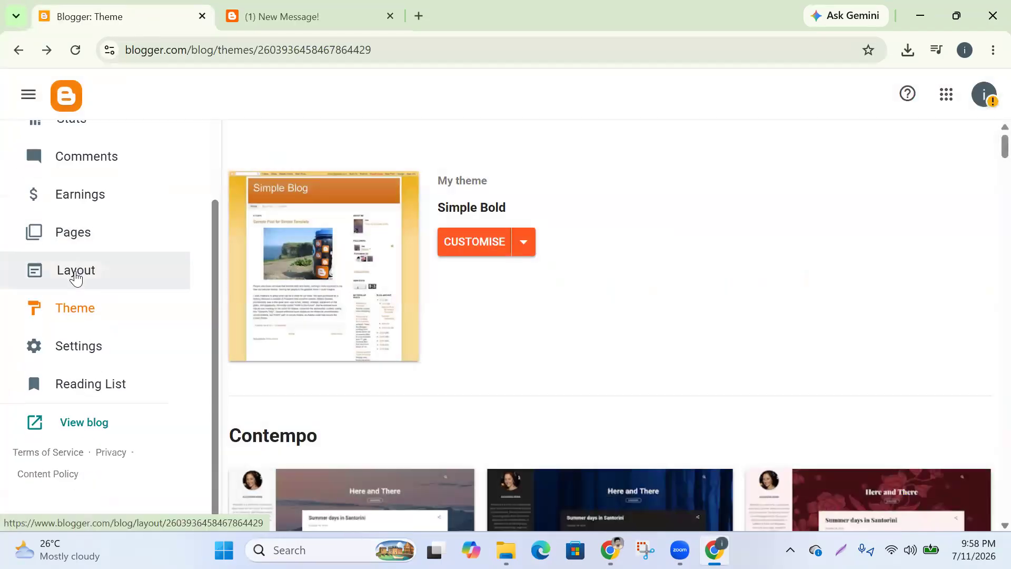
left_click(79, 274)
scroll(530, 282, "down", 3)
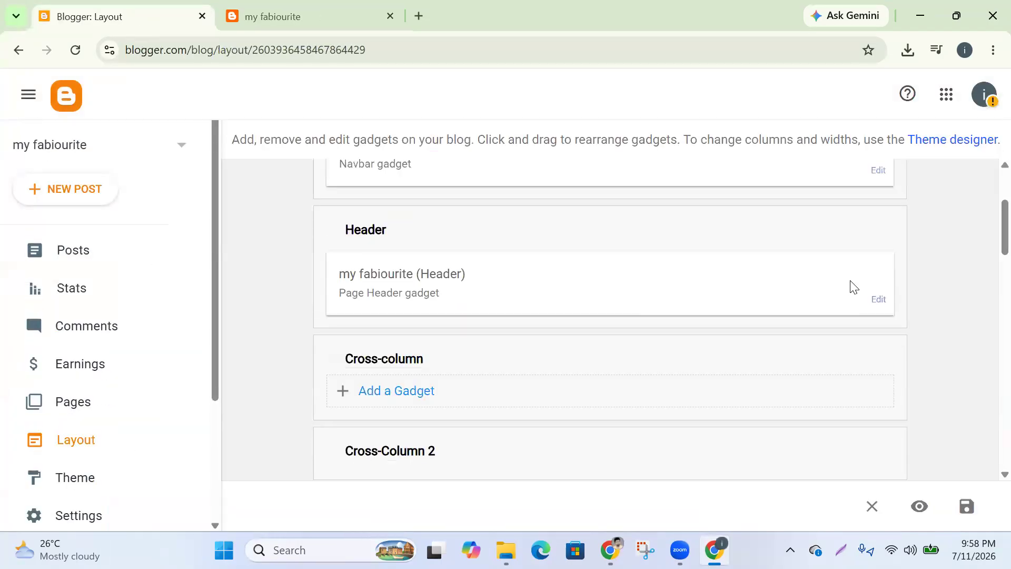
left_click(879, 300)
Choose myfavorite247.png from the computer as the replacement header image and save the header configuration
scroll(516, 271, "down", 3)
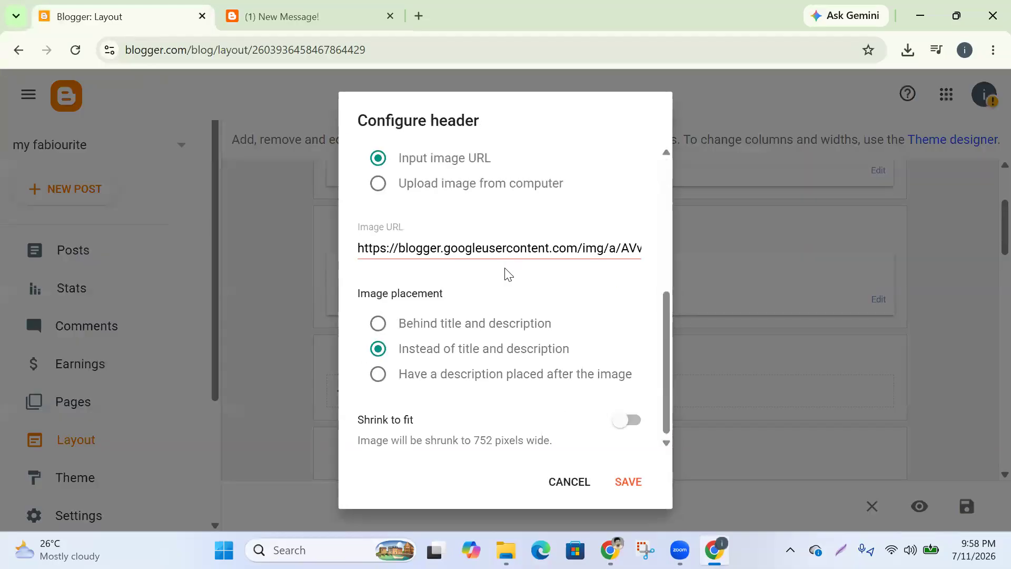
scroll(501, 274, "up", 2)
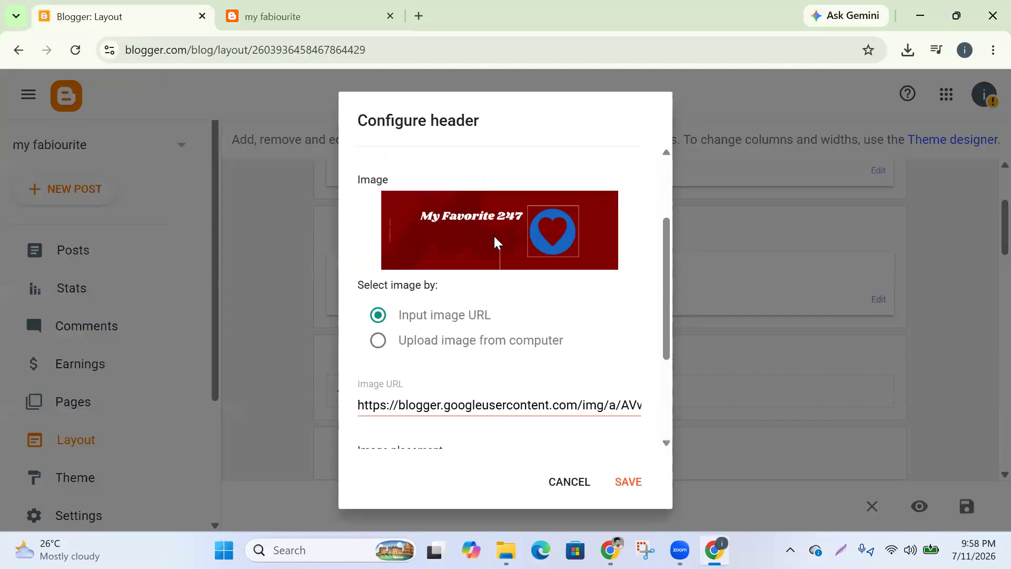
left_click(378, 341)
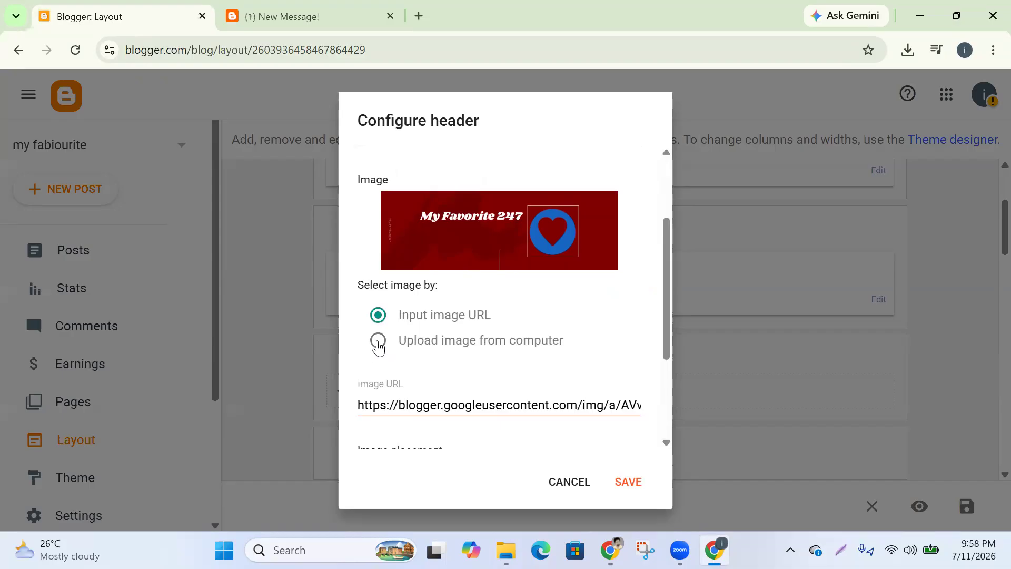
left_click(418, 386)
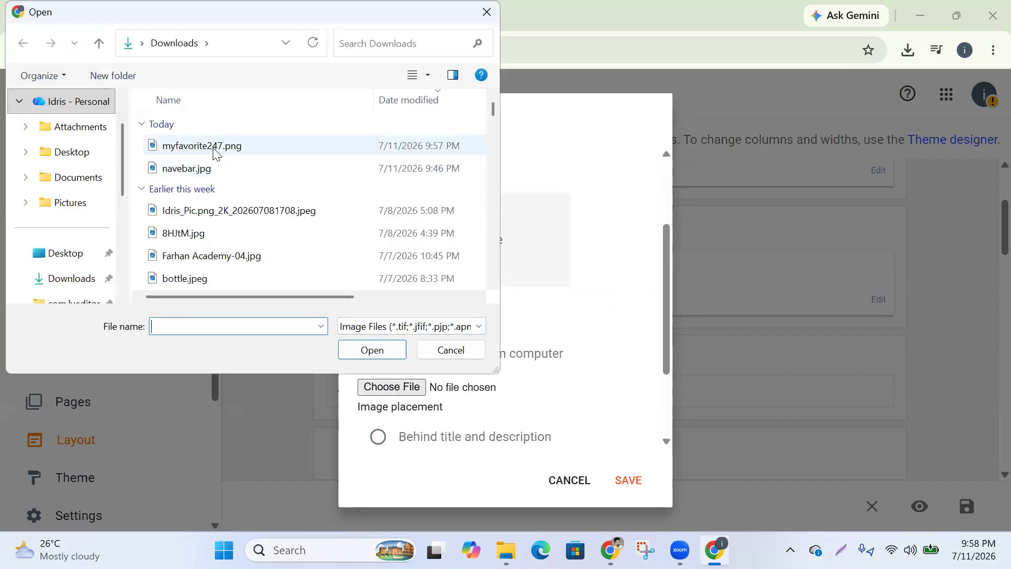
left_click(213, 153)
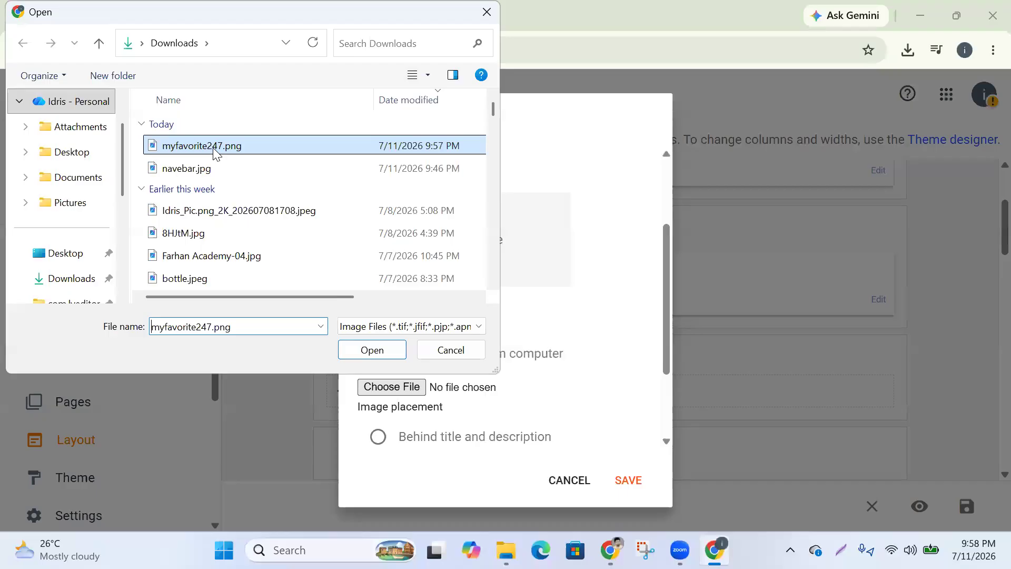
left_click(371, 352)
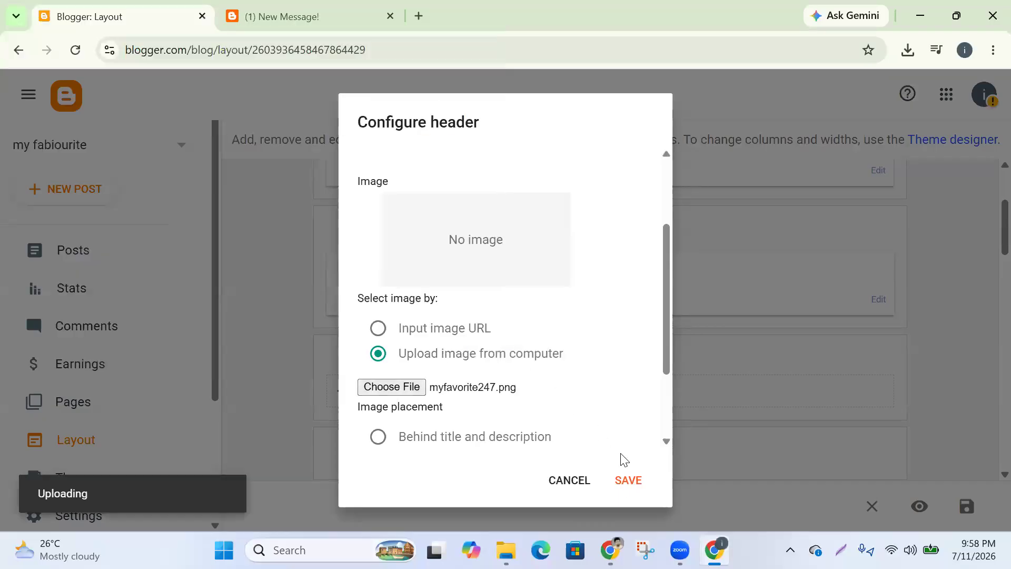
scroll(607, 416, "down", 2)
left_click(631, 479)
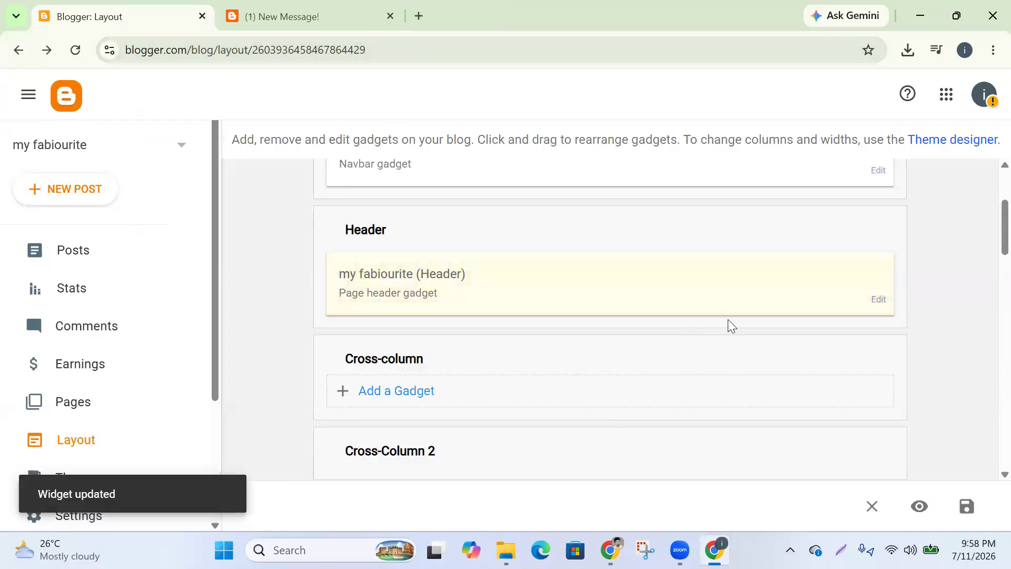
Save the blog layout and reload the live blog page to check its header
scroll(738, 332, "down", 5)
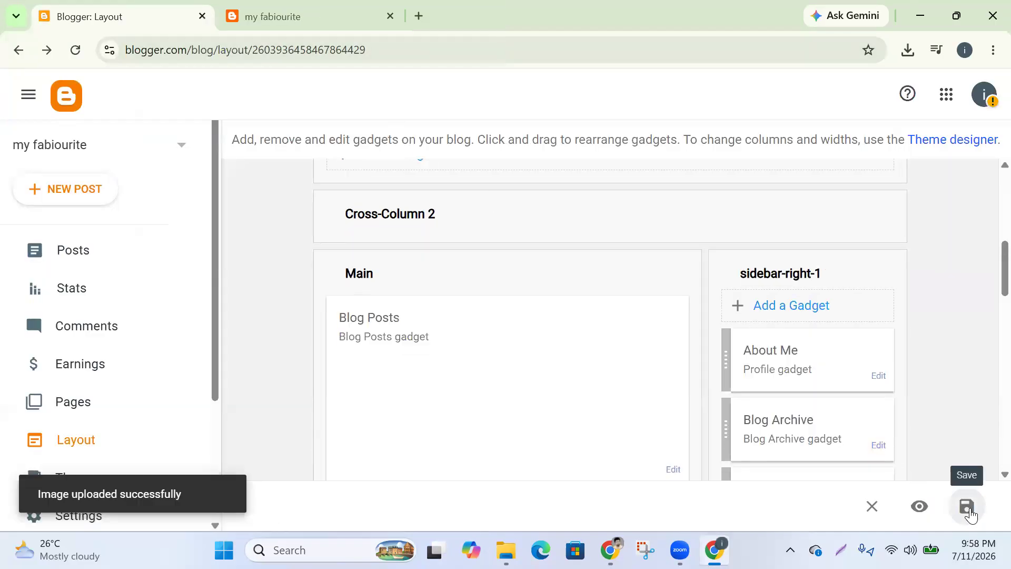
left_click(968, 509)
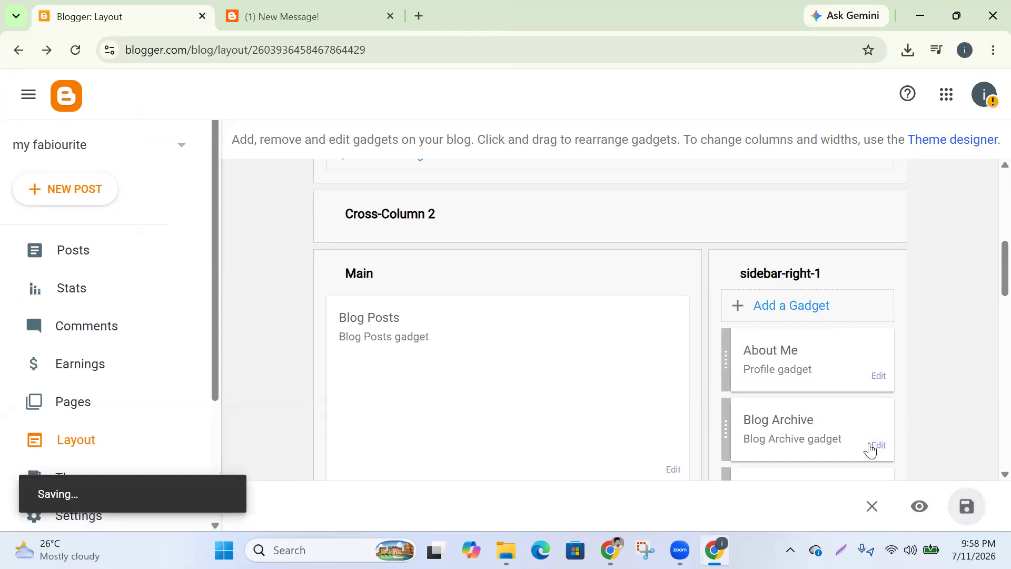
left_click(283, 17)
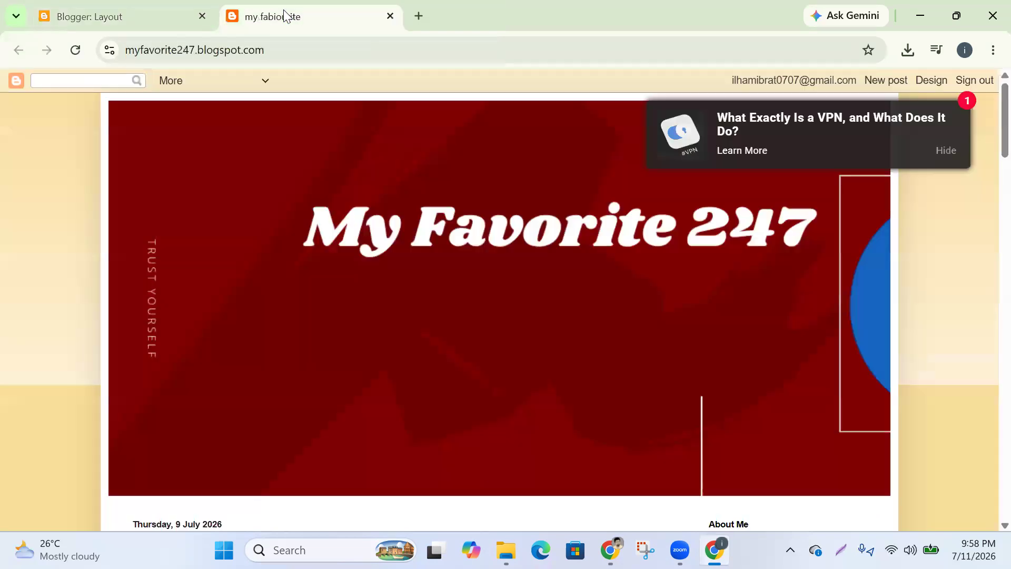
left_click(76, 50)
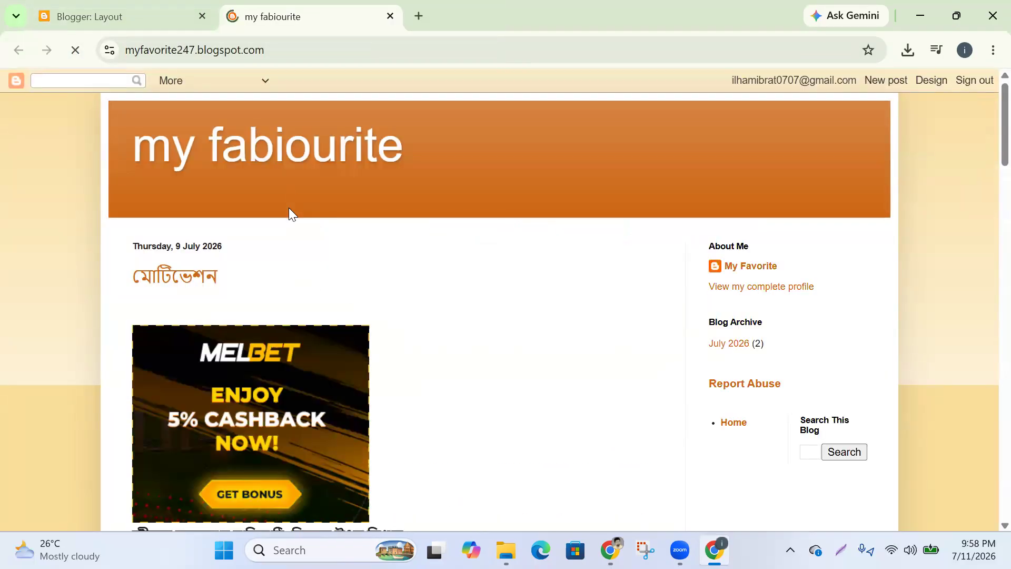
Save the layout a second time and refresh the live blog to recheck the header
left_click(135, 16)
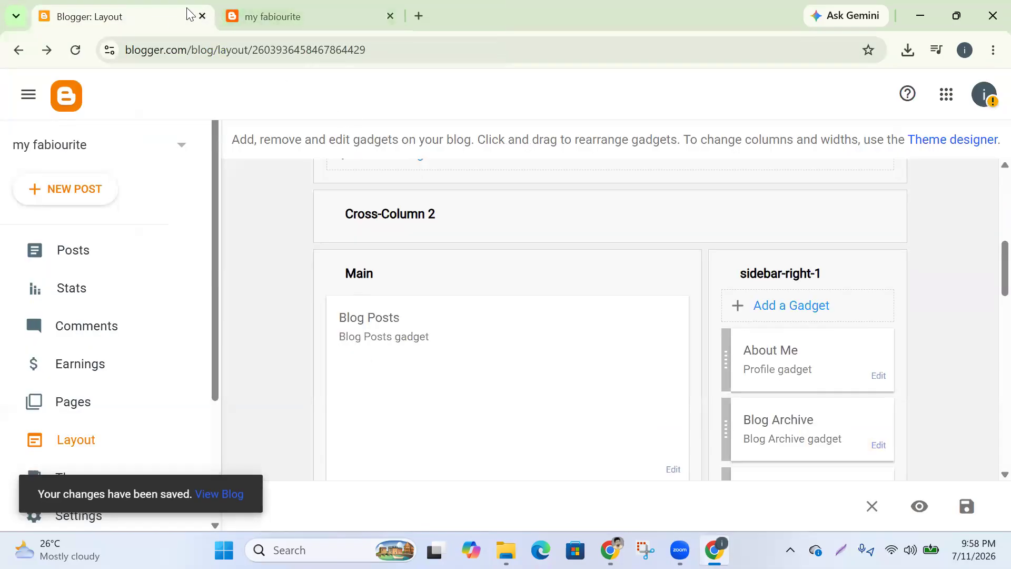
scroll(629, 317, "down", 5)
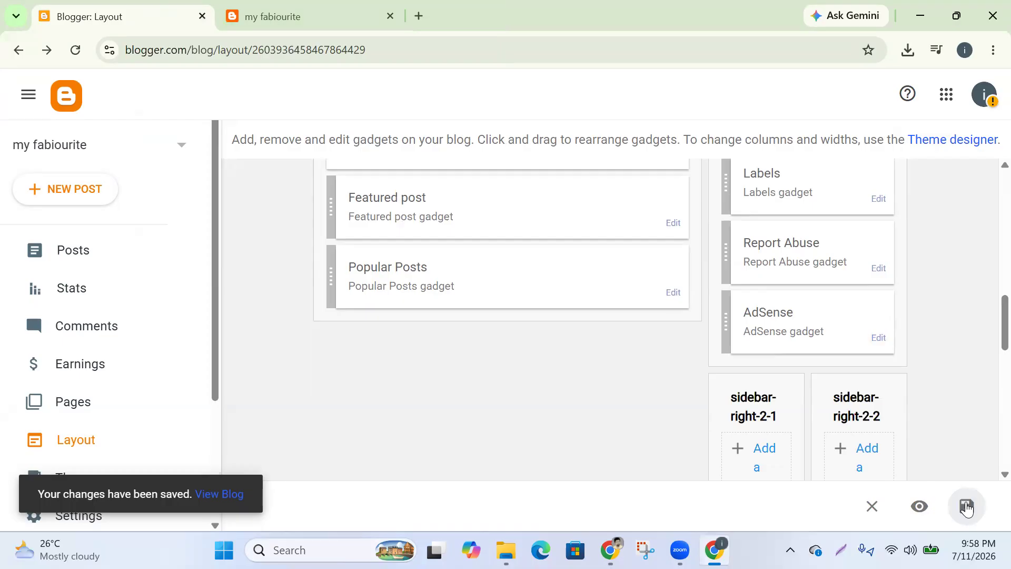
left_click(966, 507)
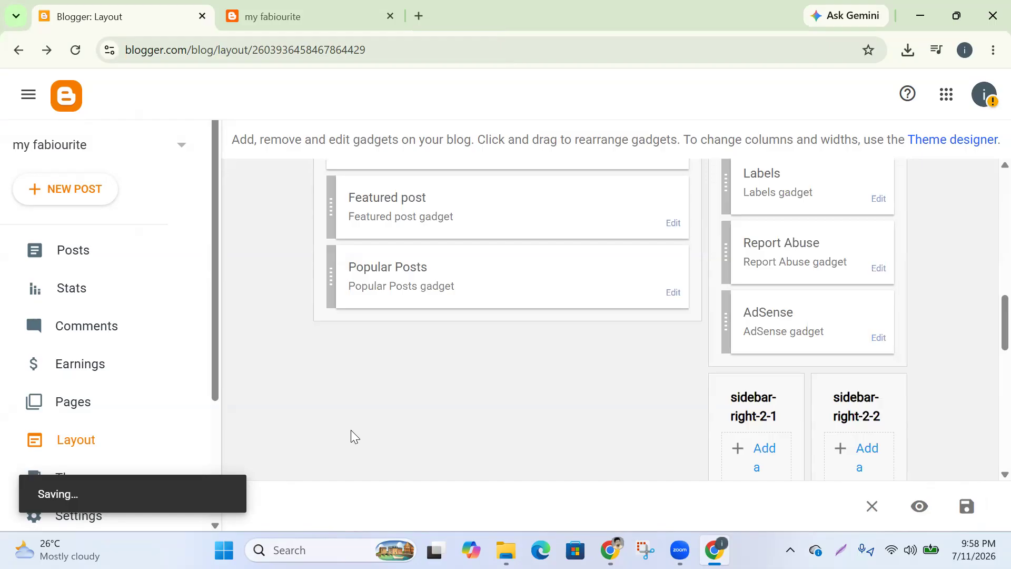
mouse_move(677, 547)
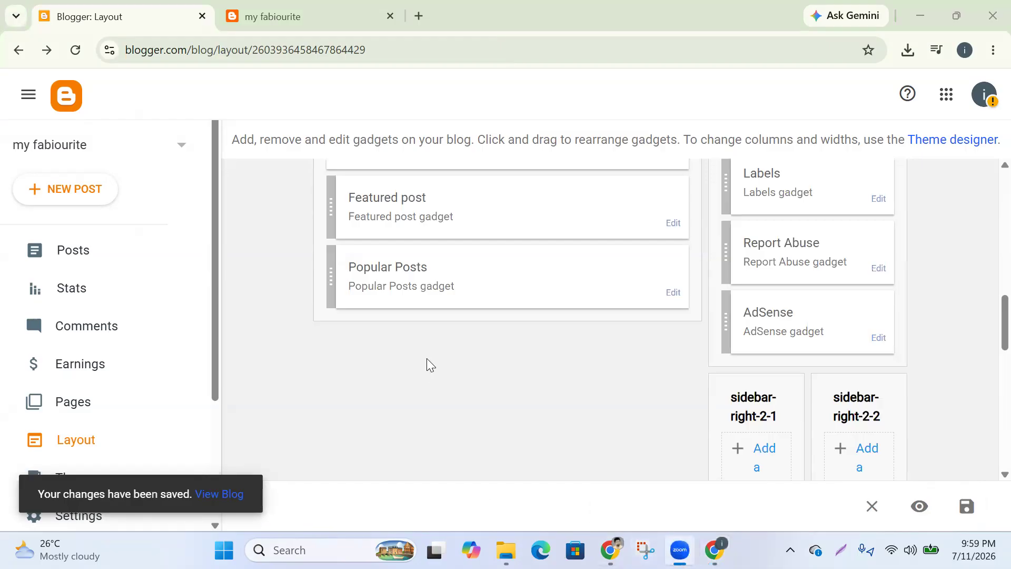
left_click(318, 16)
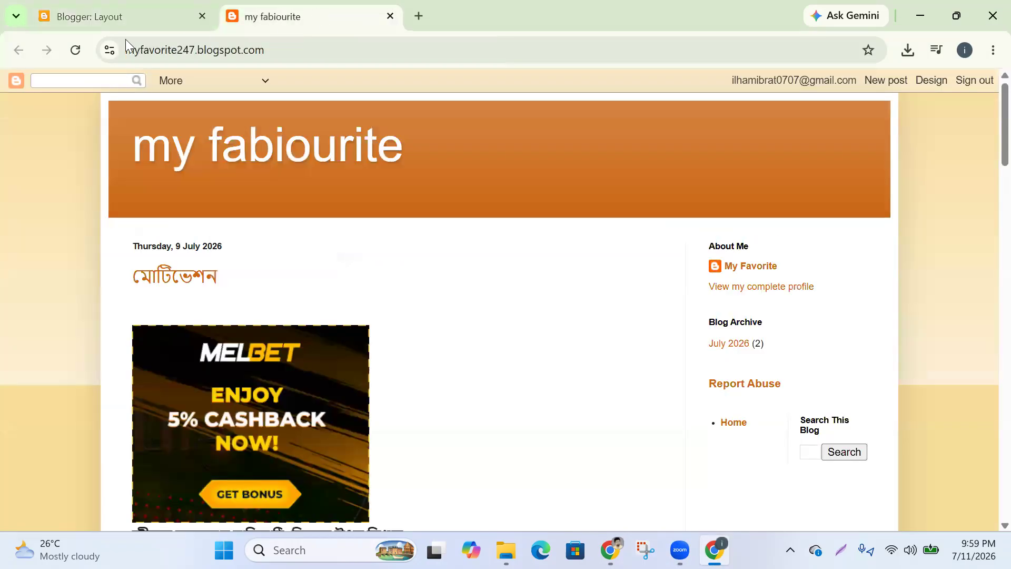
left_click(81, 47)
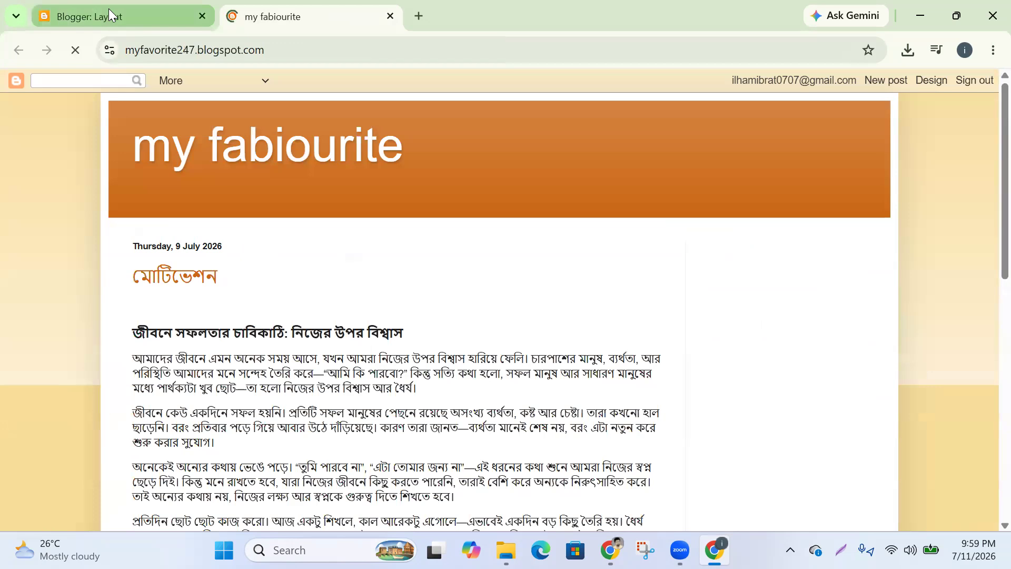
Return to the Blogger layout page and open the Header gadget for editing
left_click(109, 9)
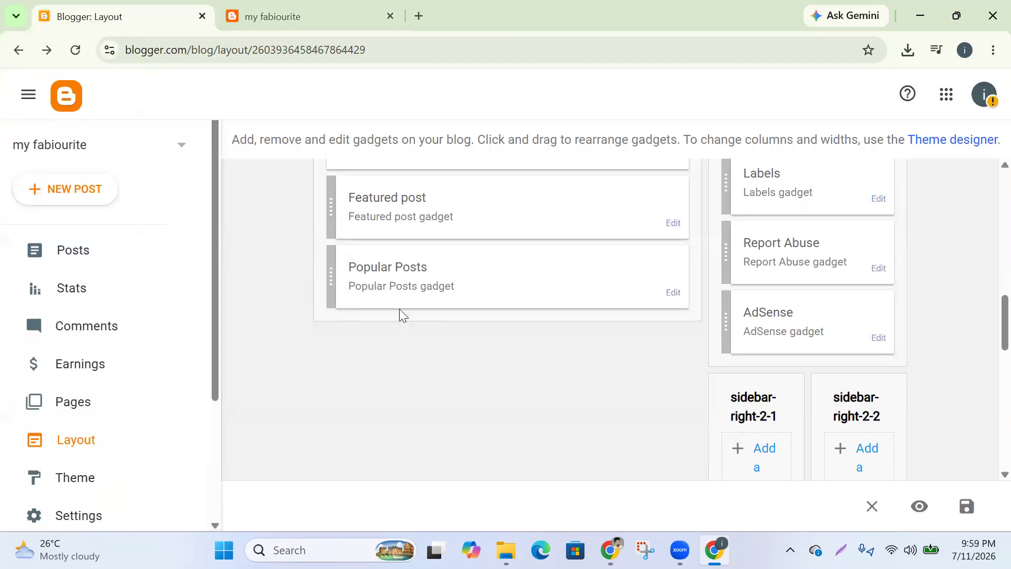
scroll(140, 395, "down", 2)
scroll(590, 298, "up", 5)
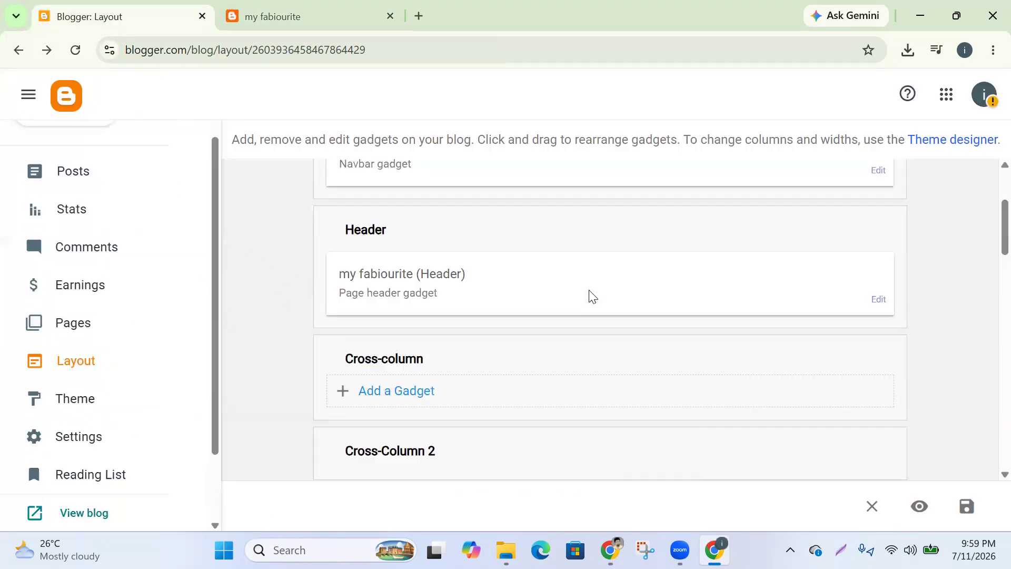
scroll(592, 296, "up", 3)
scroll(703, 324, "down", 1)
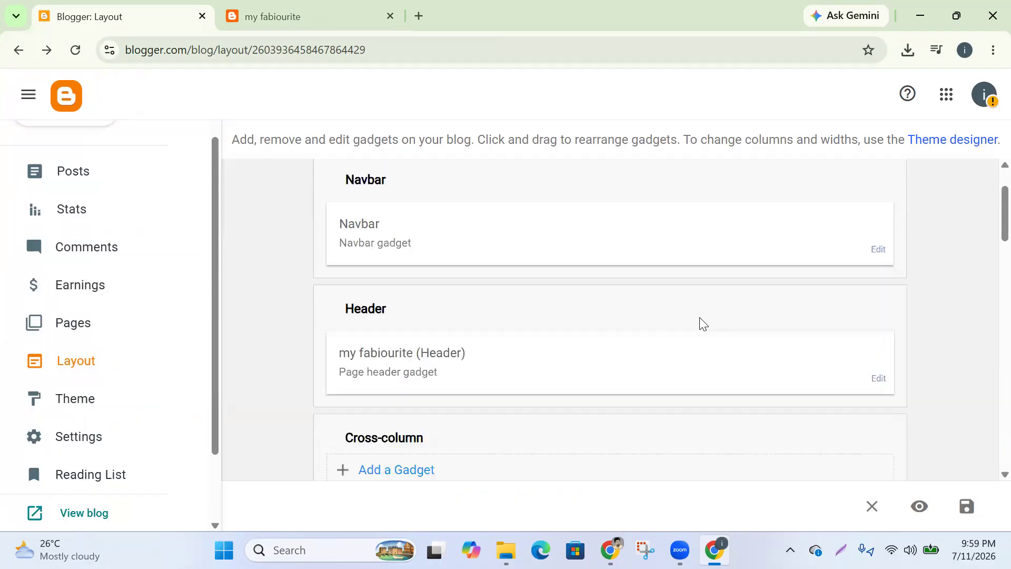
left_click(879, 379)
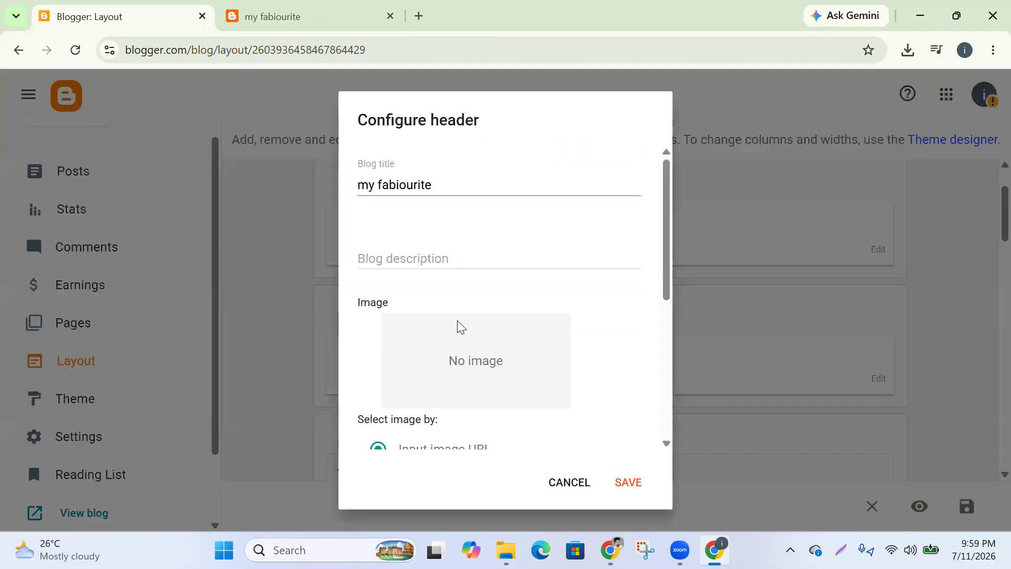
Set the header image to upload from the computer and place it instead of the title and description
scroll(458, 327, "down", 3)
left_click(379, 318)
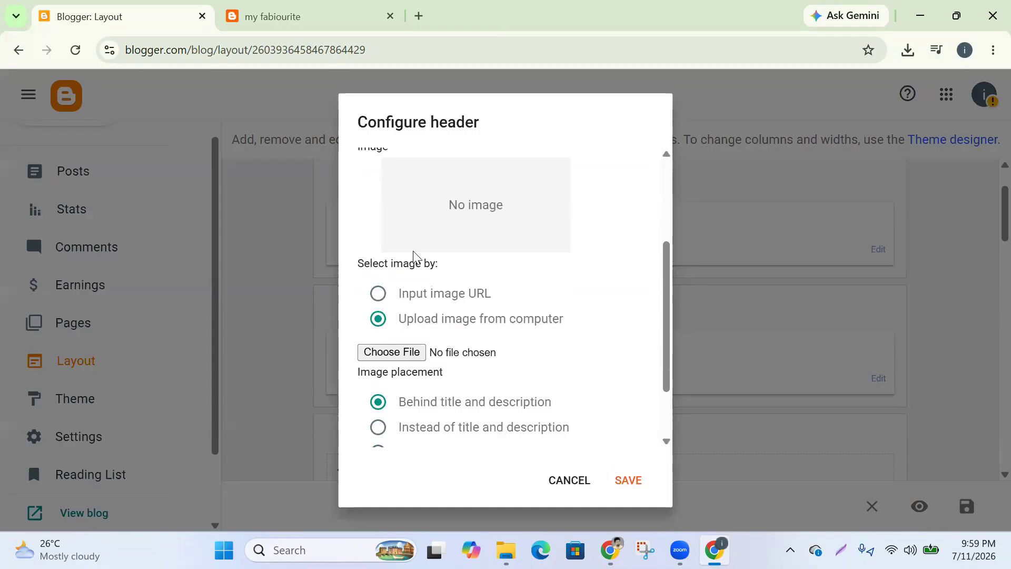
scroll(448, 348, "down", 1)
left_click(378, 346)
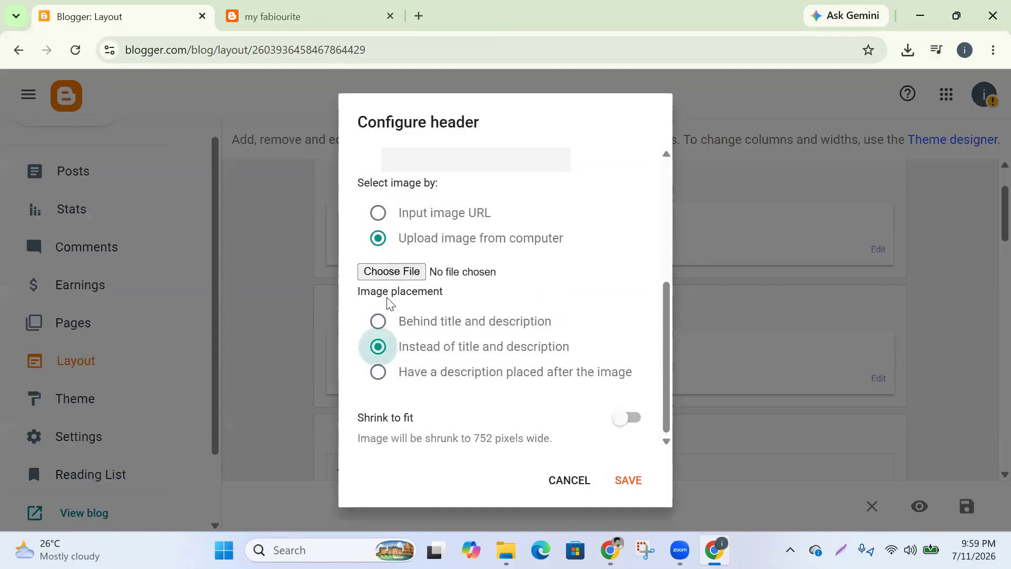
Upload myfavorite247.png from the Downloads folder as the header image
left_click(391, 273)
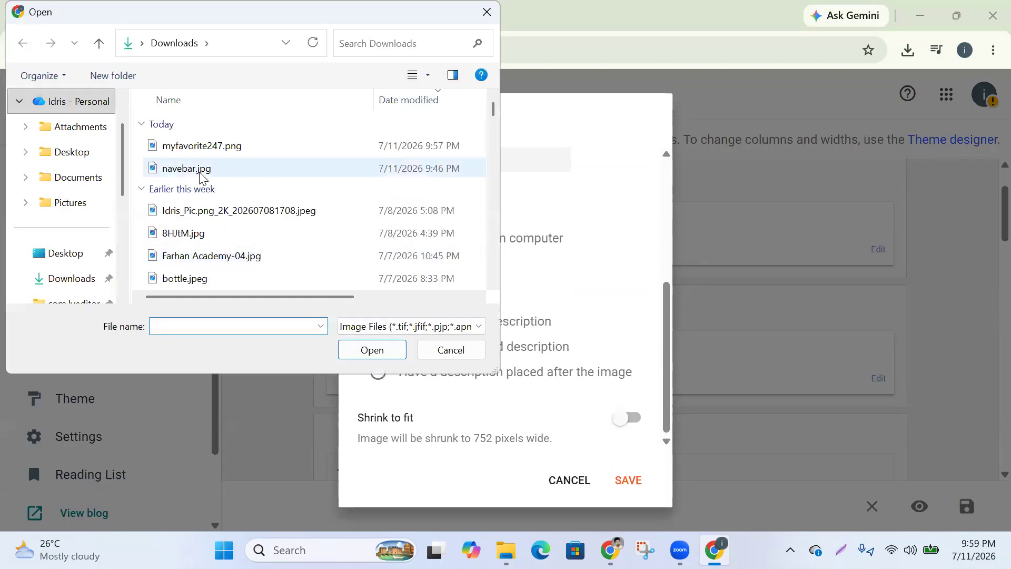
left_click(199, 148)
left_click(394, 350)
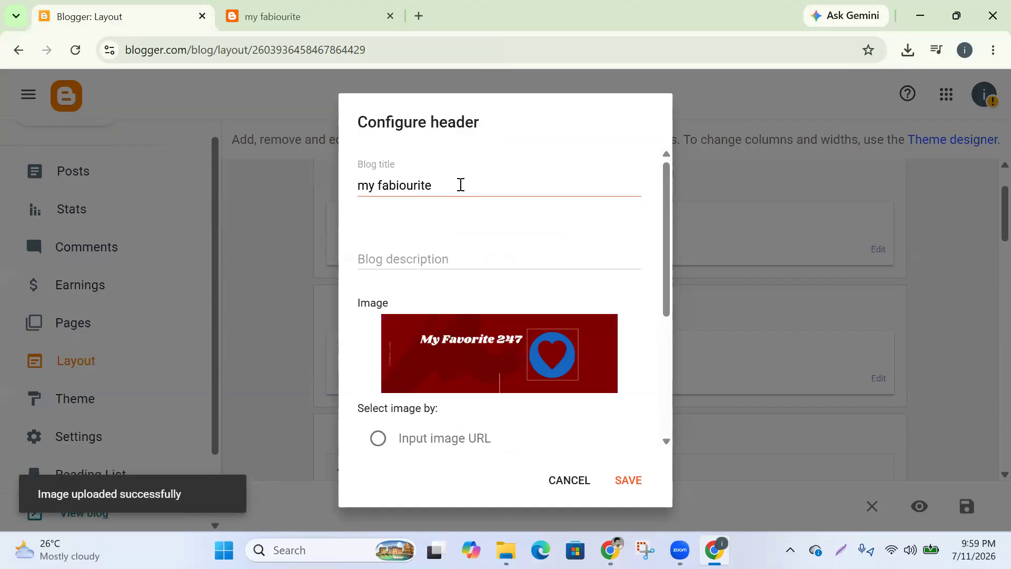
Save the header configuration and the blog layout, and return to the live blog page to check its header
scroll(437, 266, "down", 3)
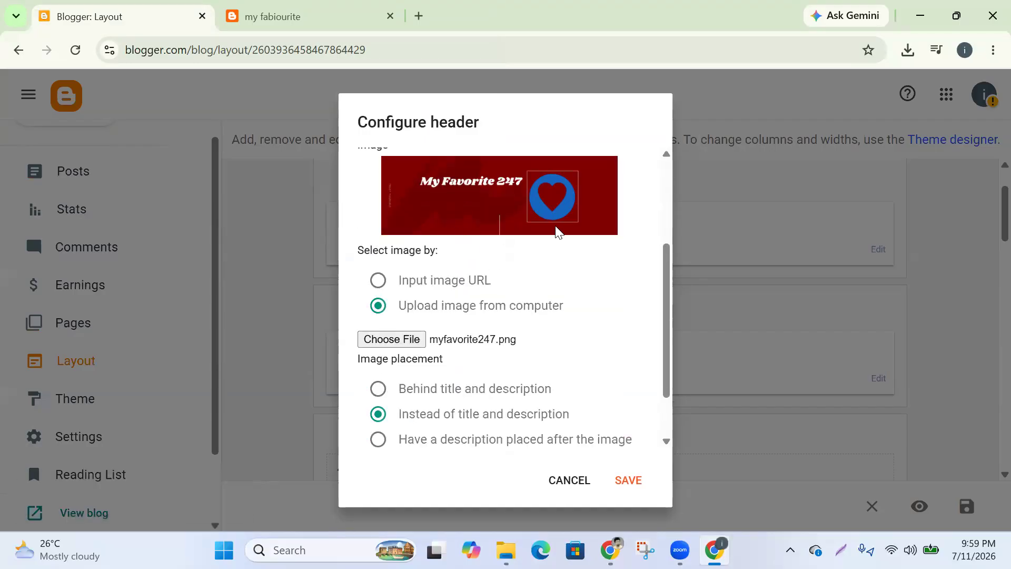
left_click(622, 480)
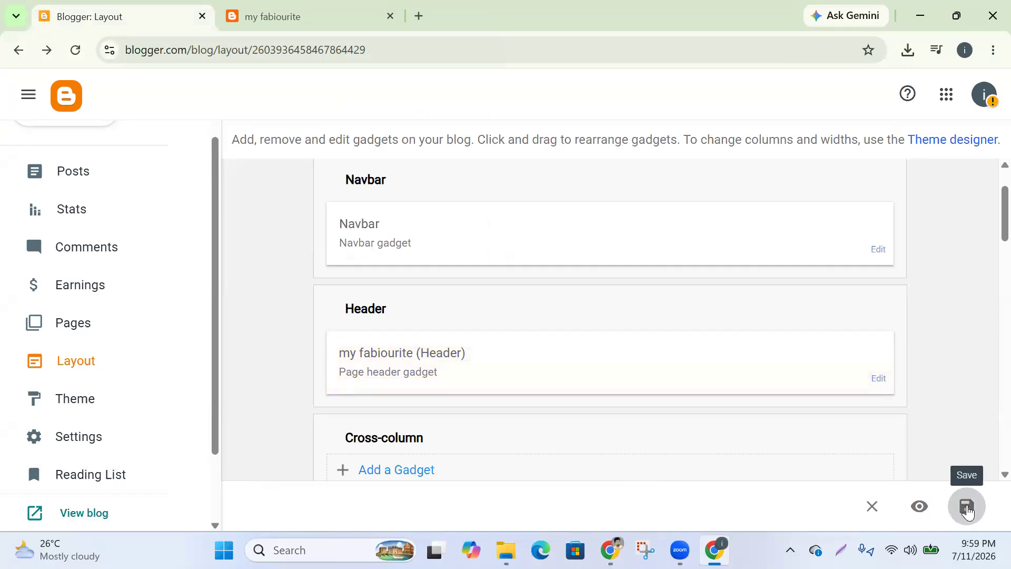
left_click(969, 506)
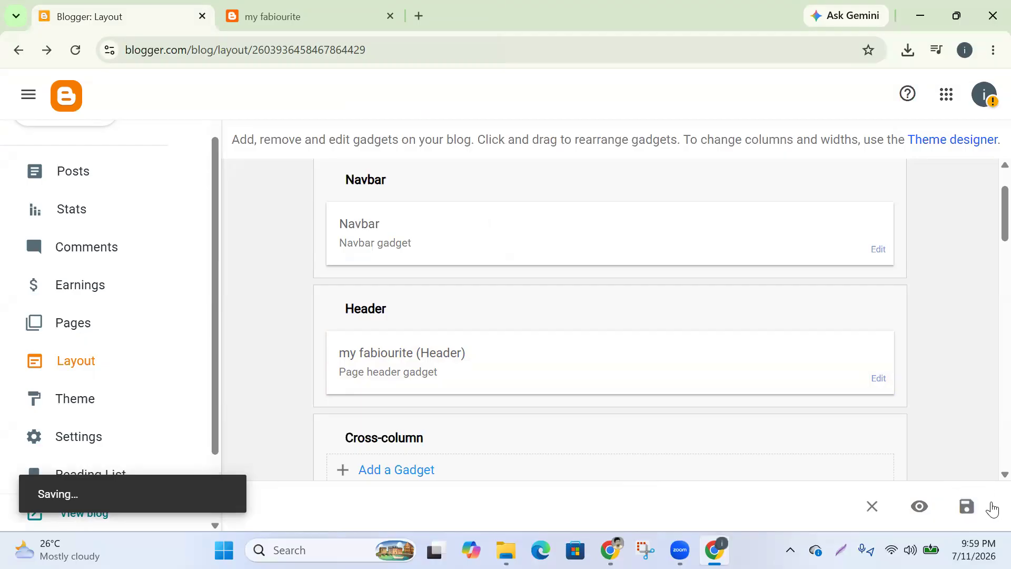
left_click(309, 16)
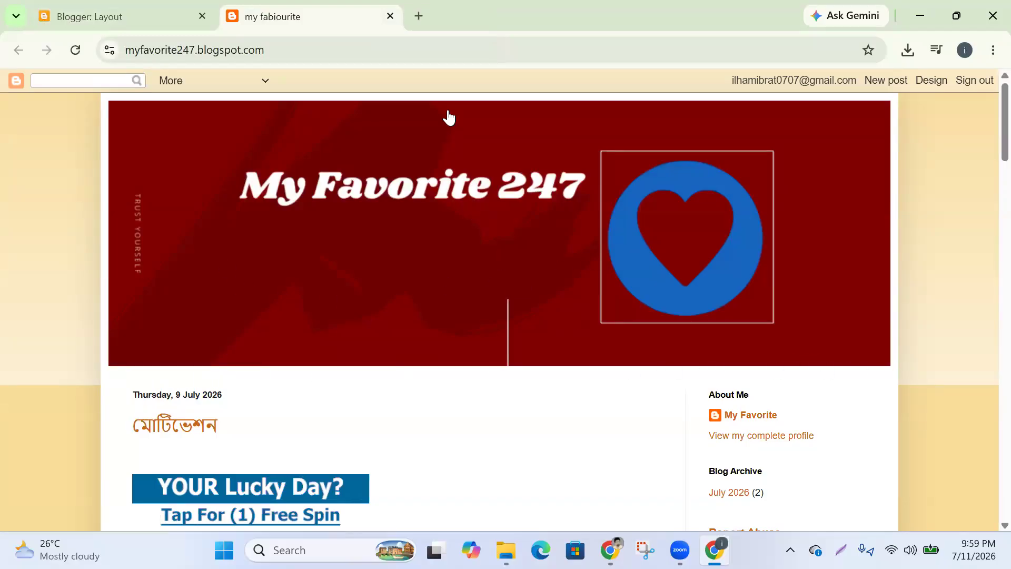
Search Google for "prothom alo" in a new tab and open the Prothom Alo news site
left_click(418, 19)
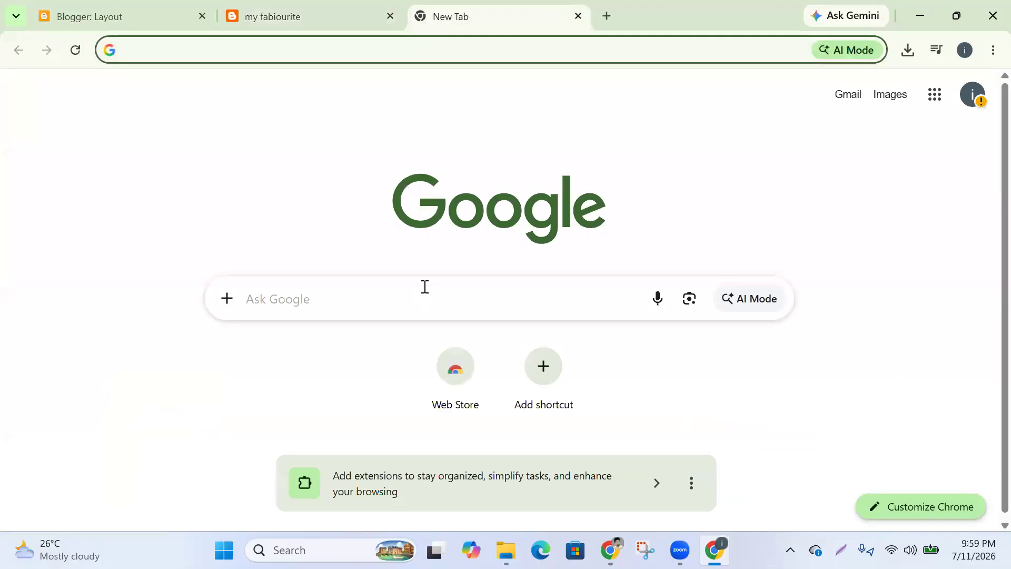
left_click(424, 287)
type("p")
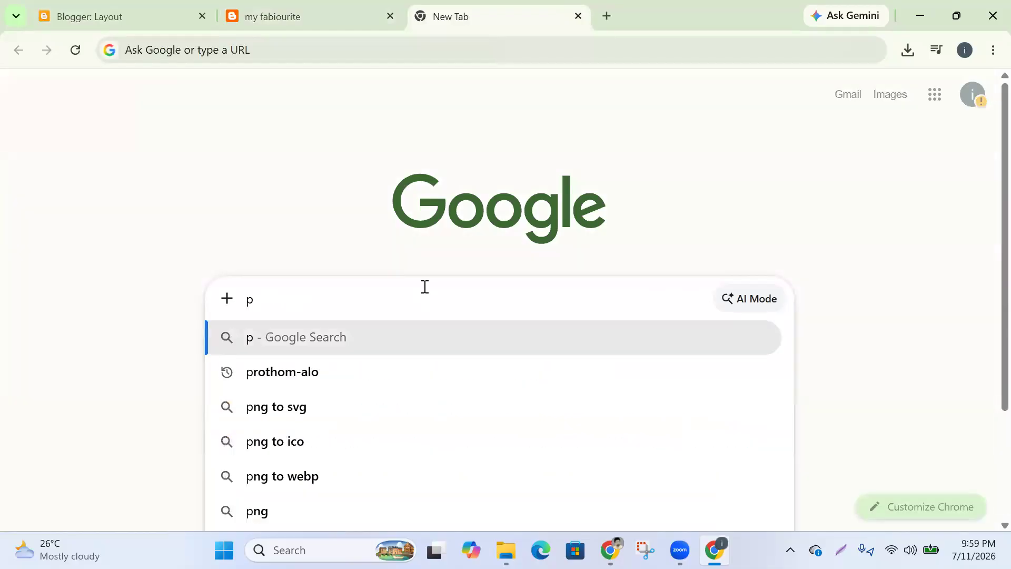
type("roth")
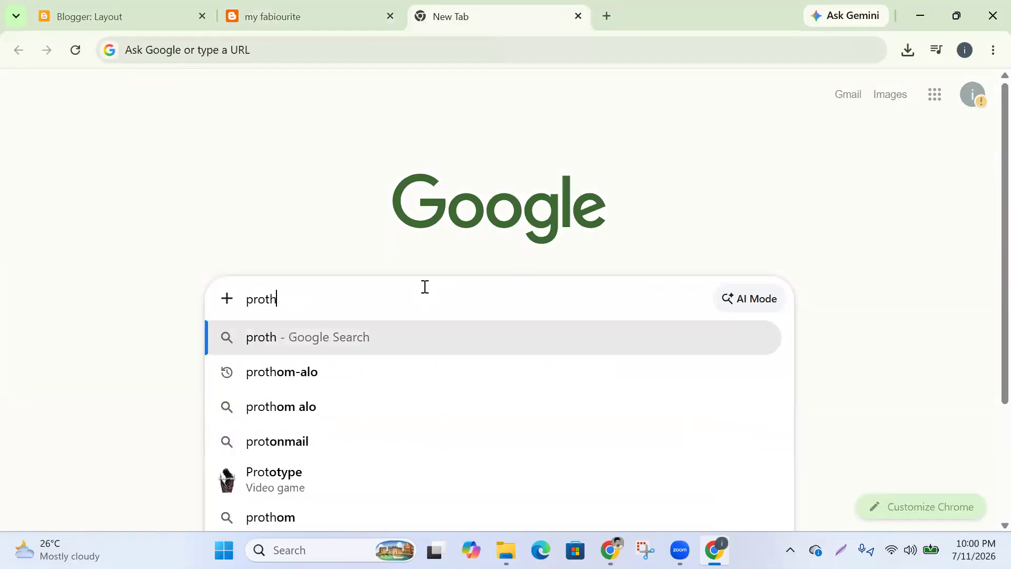
type("om alo")
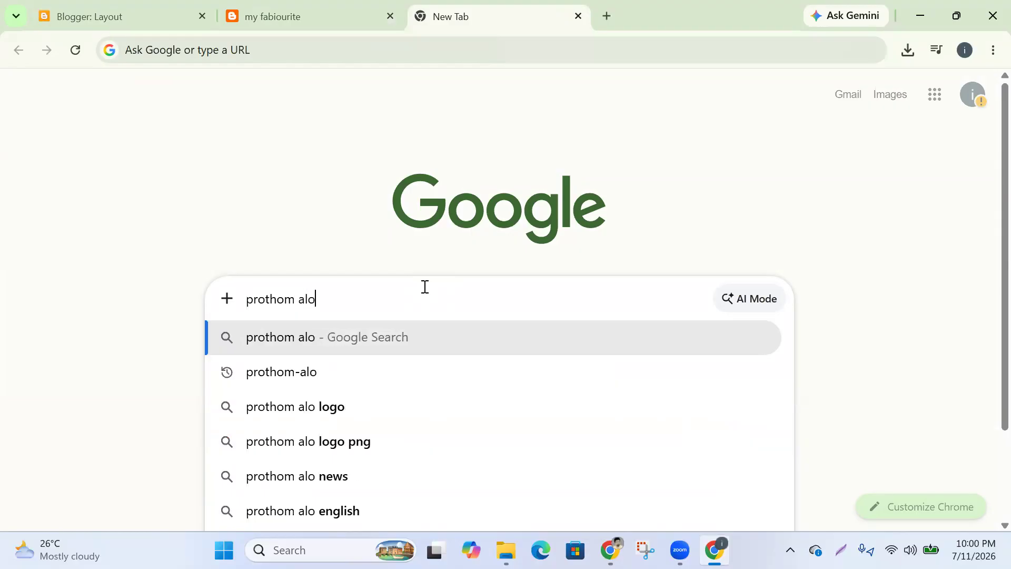
key("Return")
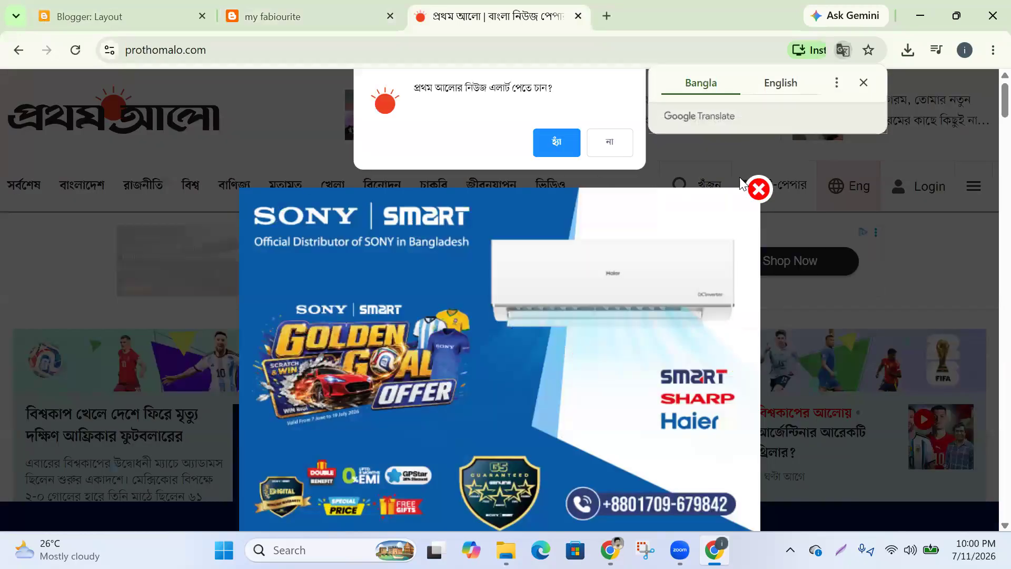
Dismiss the advert and the Google sign-in prompt on the Prothom Alo site, view its header and close the tab
left_click(759, 188)
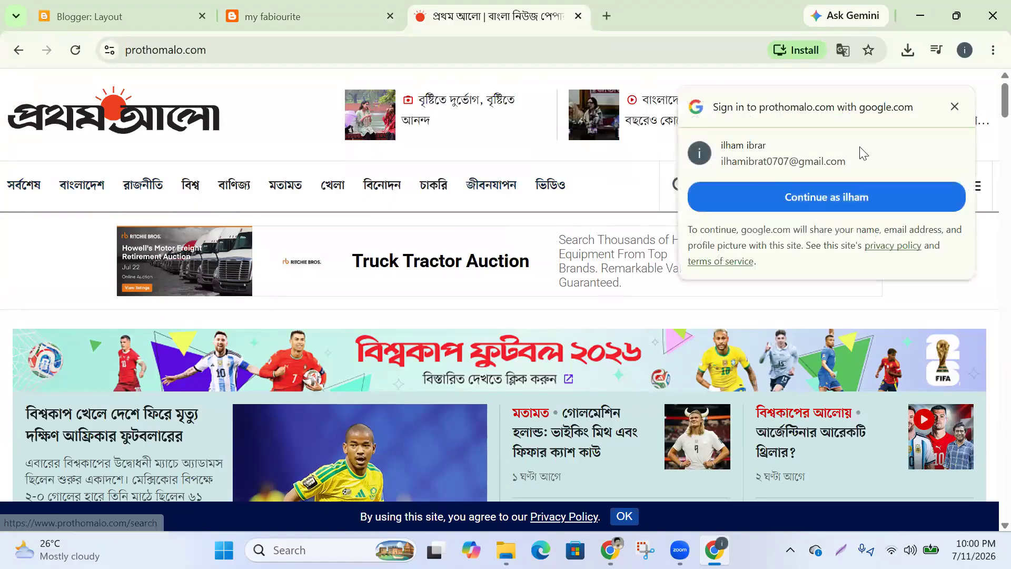
left_click(955, 108)
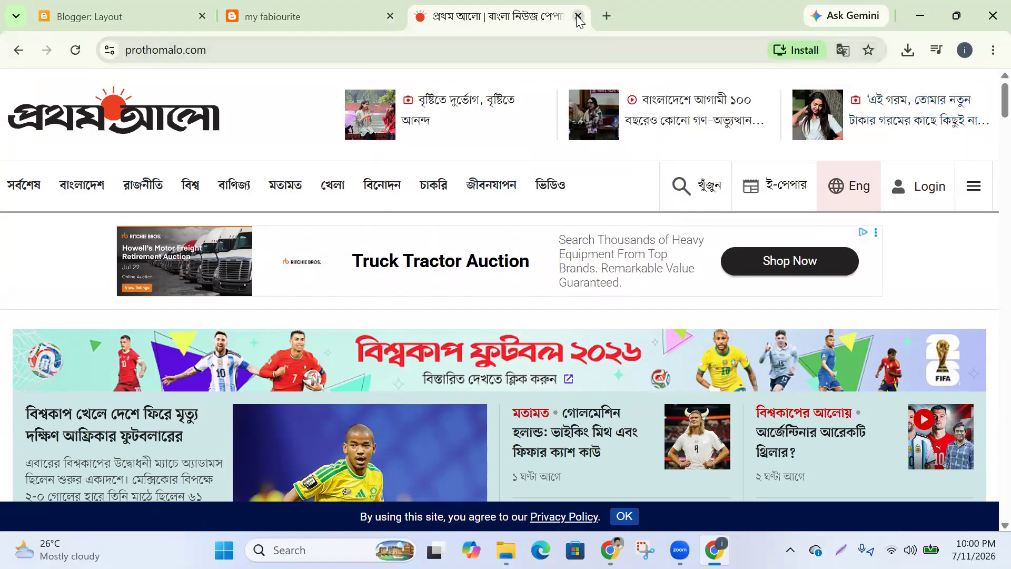
left_click(578, 16)
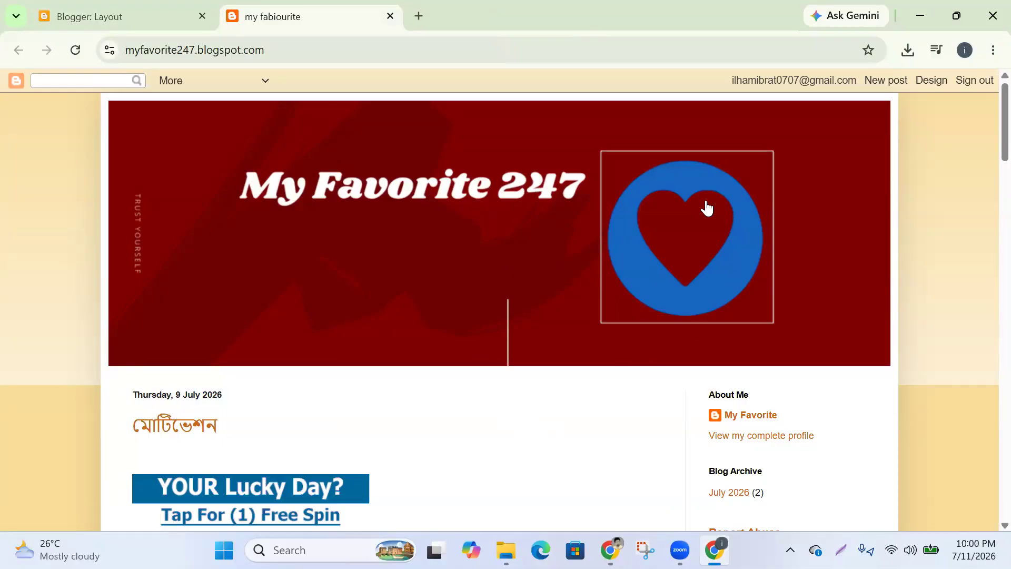
Examine the live blog from the header through its posts, ads and sidebar, including the blog's web address
scroll(641, 227, "down", 5)
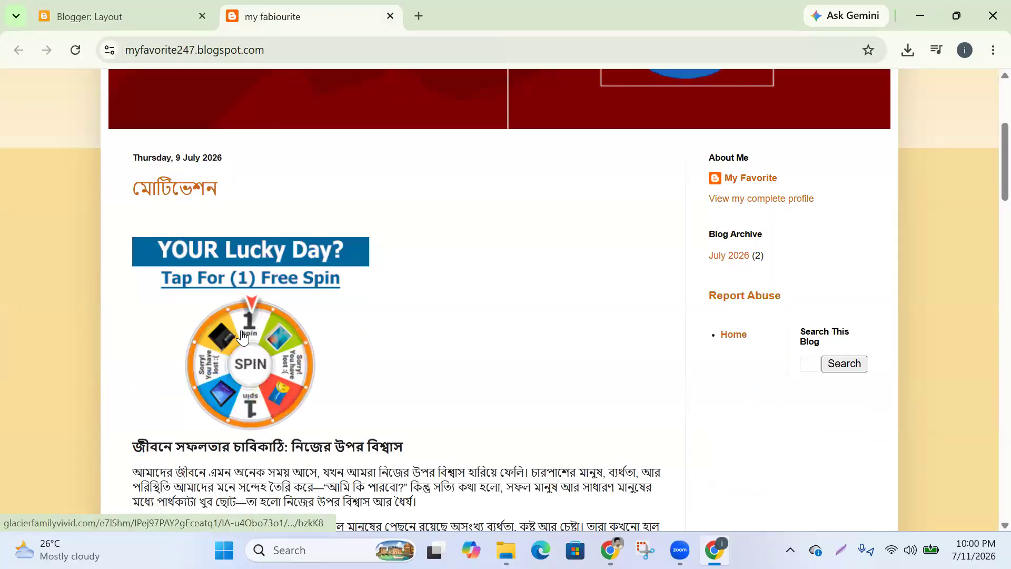
scroll(252, 316, "down", 5)
scroll(257, 349, "down", 10)
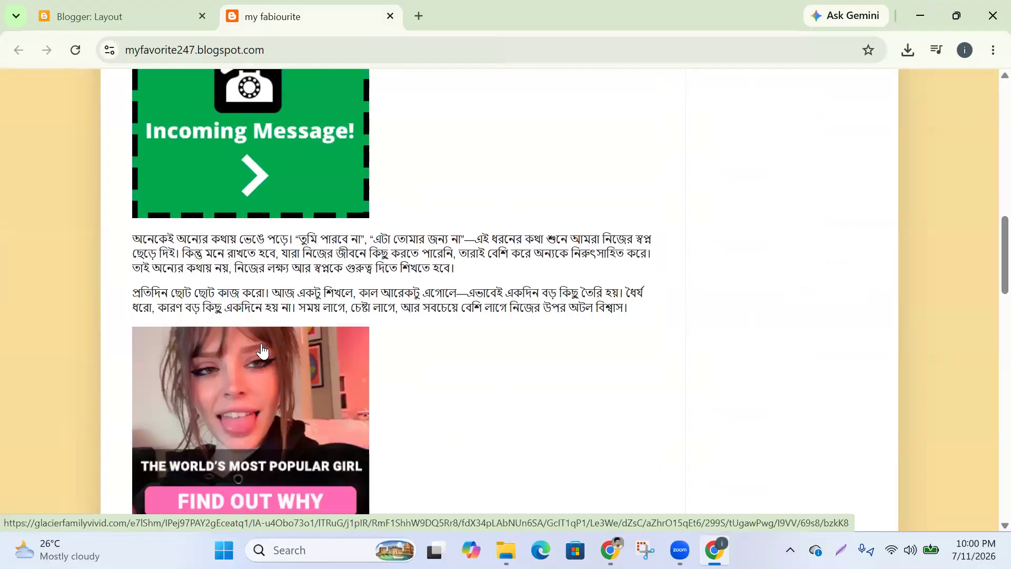
scroll(254, 310, "down", 10)
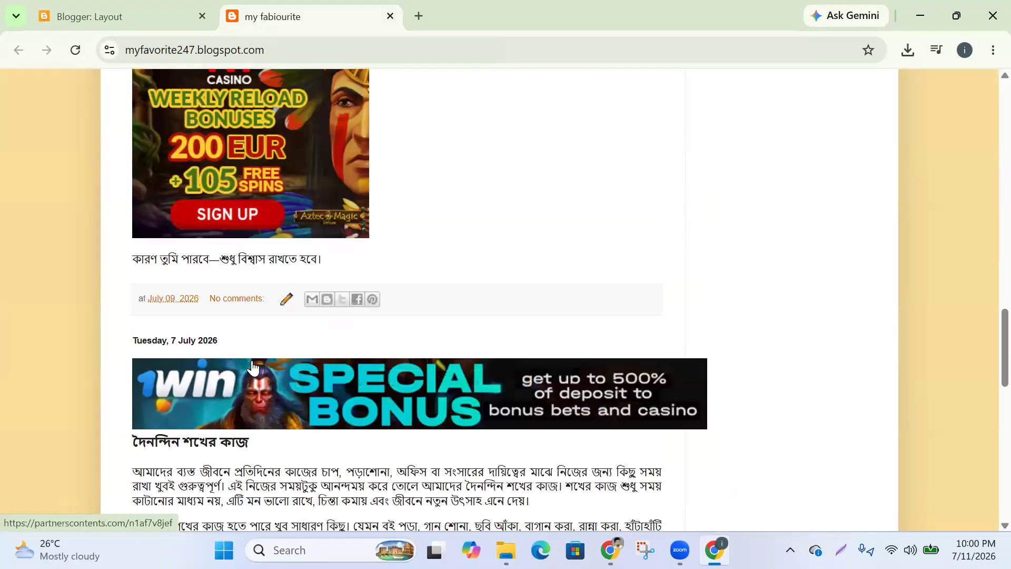
scroll(303, 378, "up", 20)
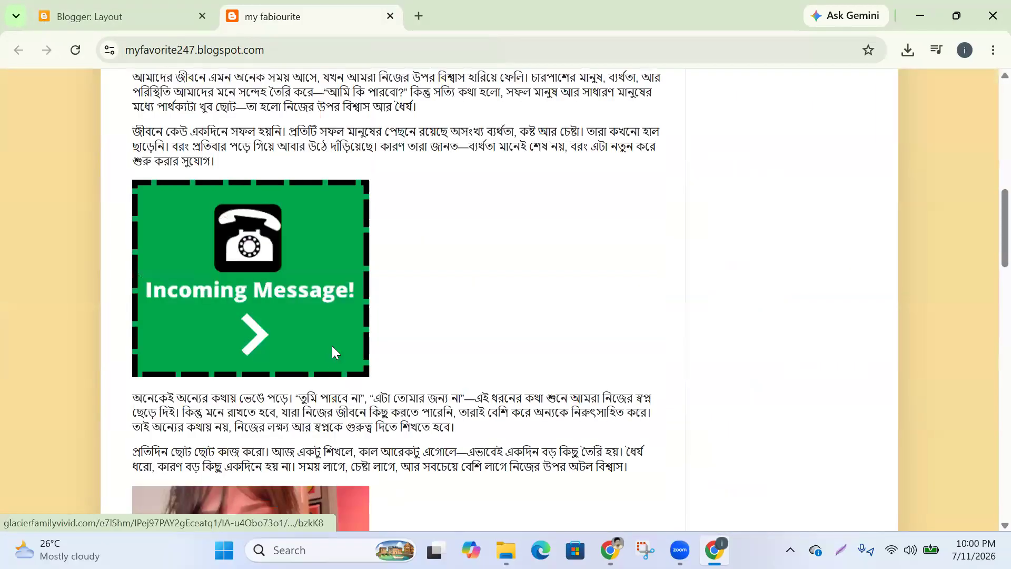
left_click(300, 44)
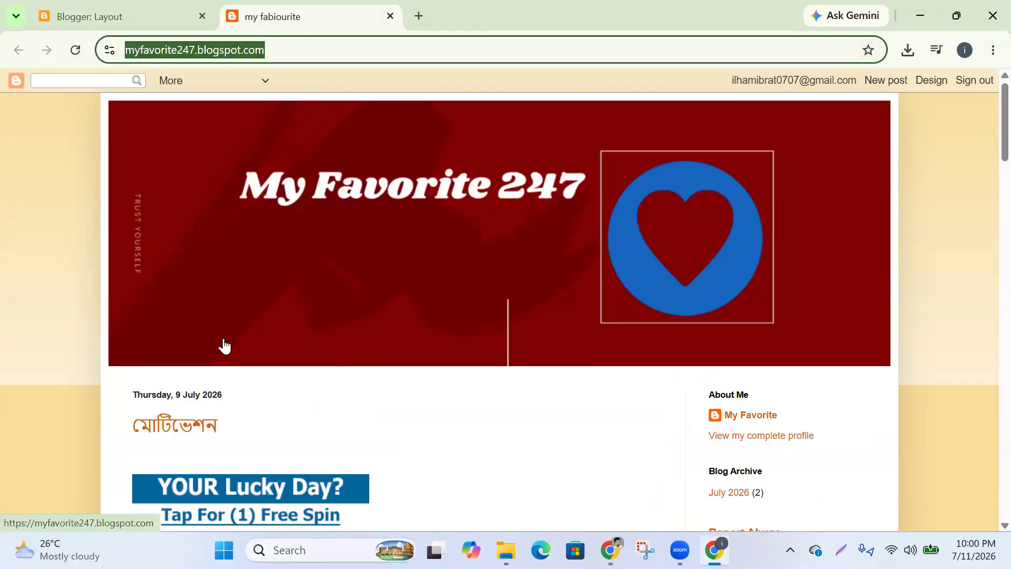
scroll(369, 416, "down", 4)
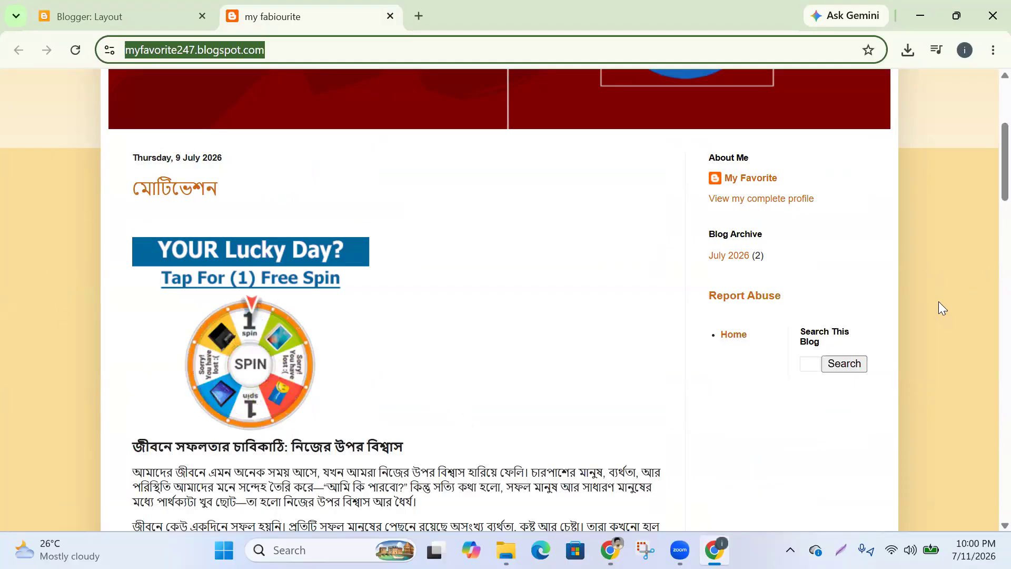
scroll(940, 303, "down", 5)
scroll(944, 292, "up", 10)
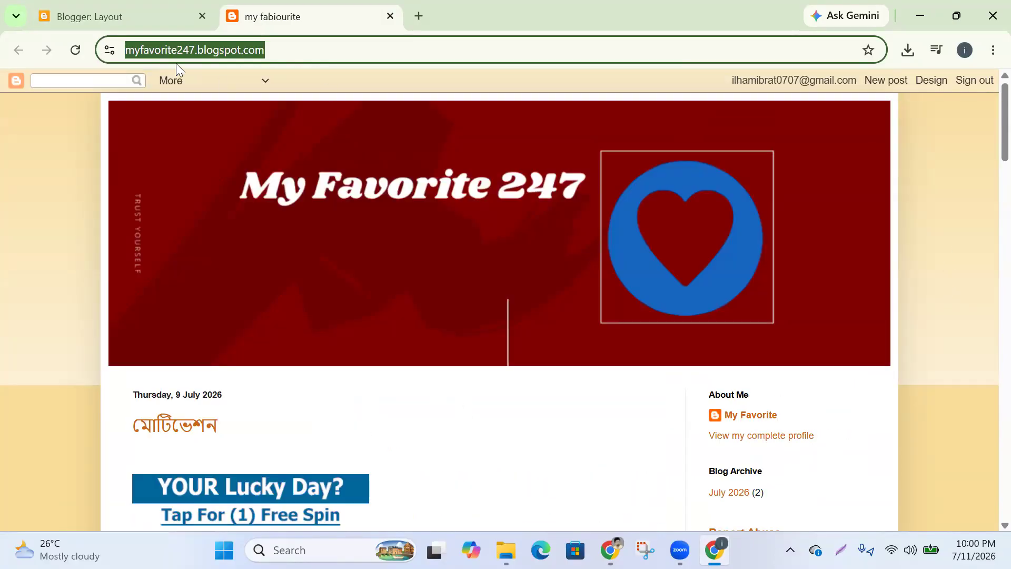
Open the theme customizer for the blog and bring up the background image selection
left_click(96, 16)
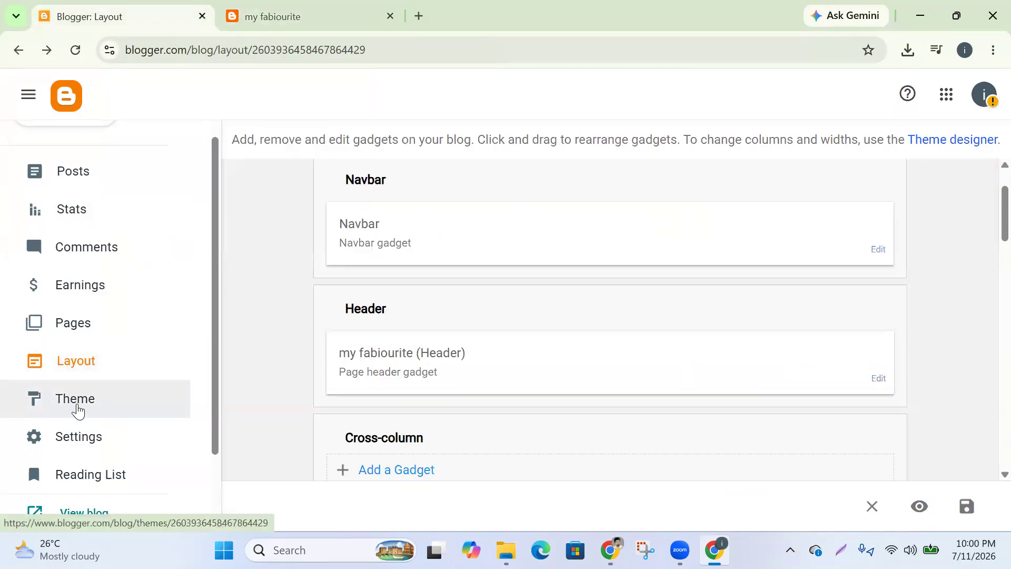
left_click(78, 410)
left_click(475, 244)
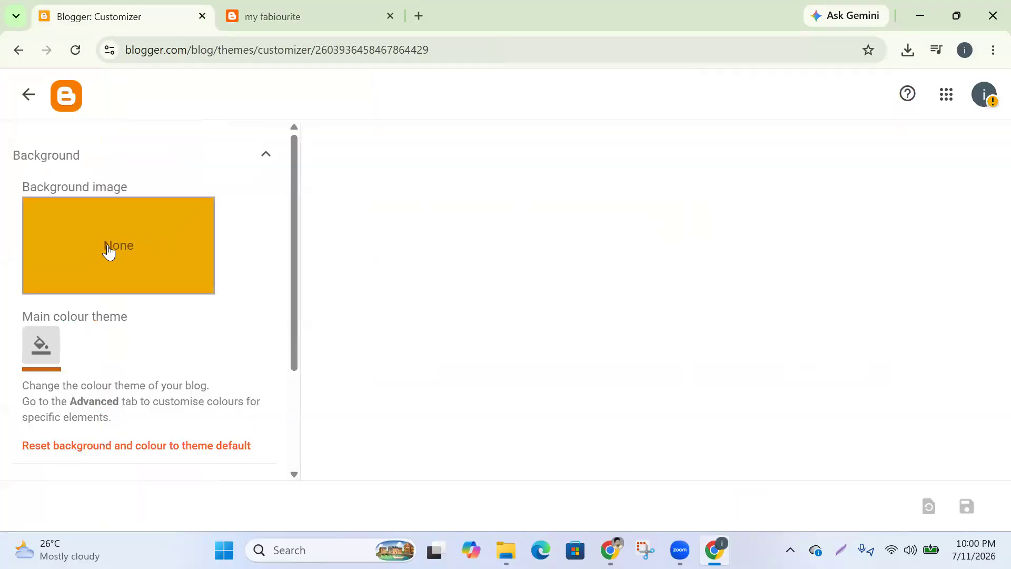
scroll(108, 251, "down", 3)
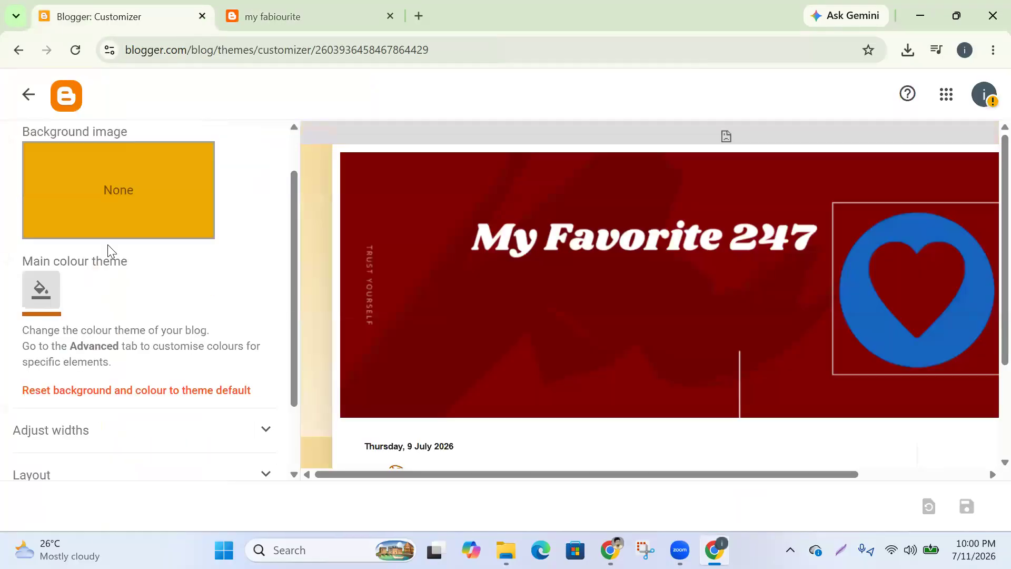
scroll(122, 139, "up", 3)
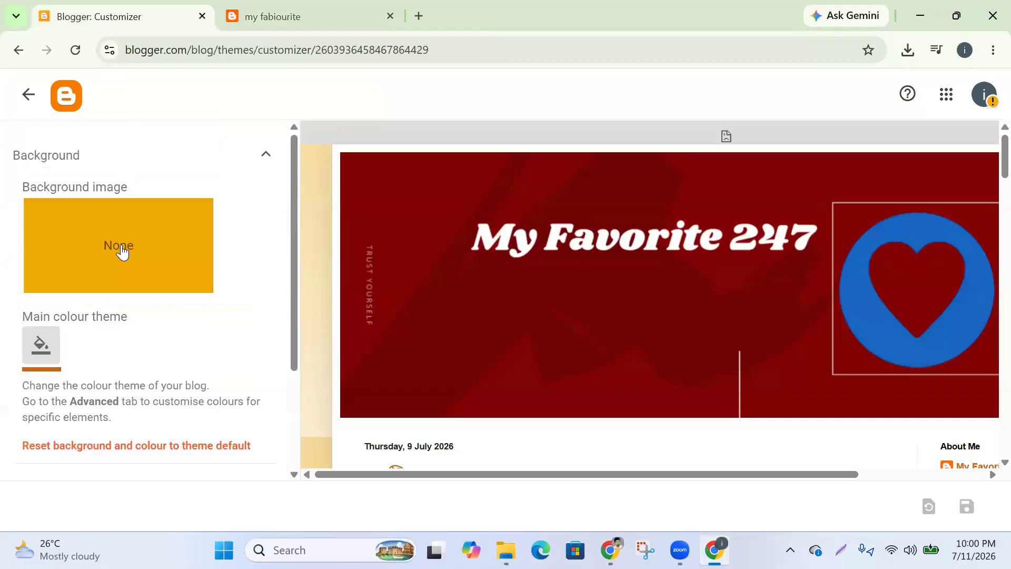
left_click(121, 254)
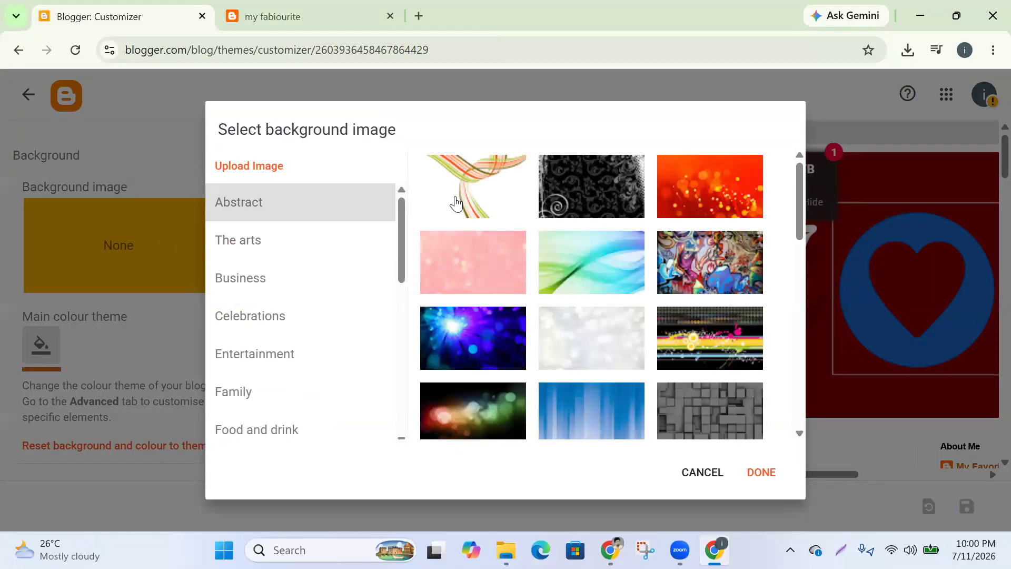
Browse the arts, business, celebrations and family backgrounds, and try the plain purple image from the Family category
left_click(247, 243)
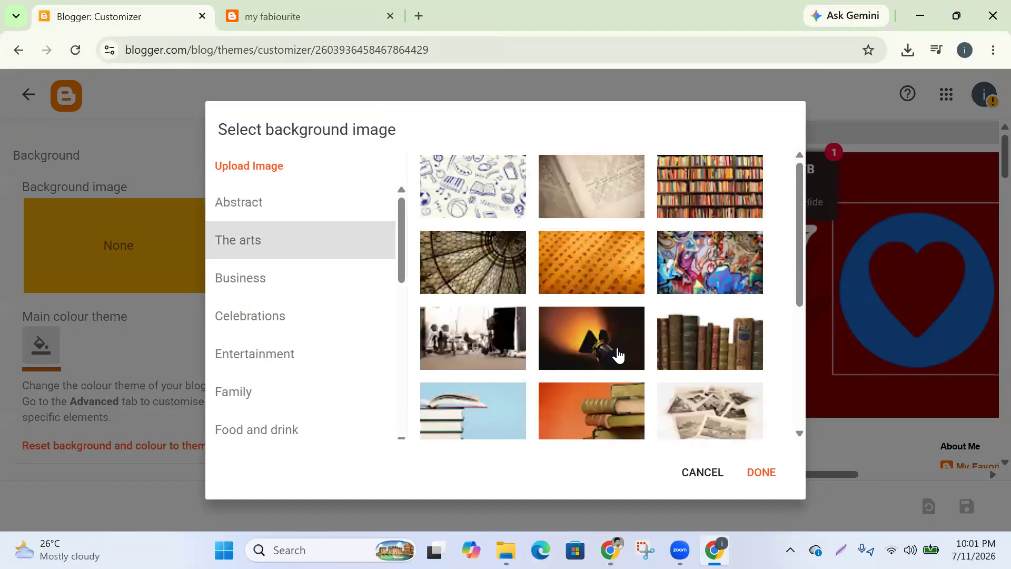
left_click(251, 282)
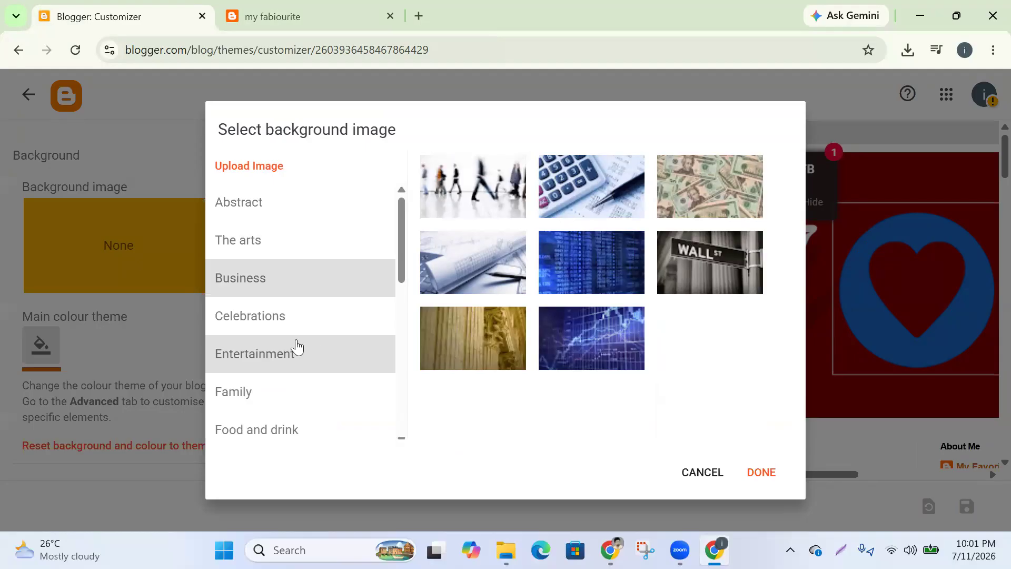
left_click(269, 325)
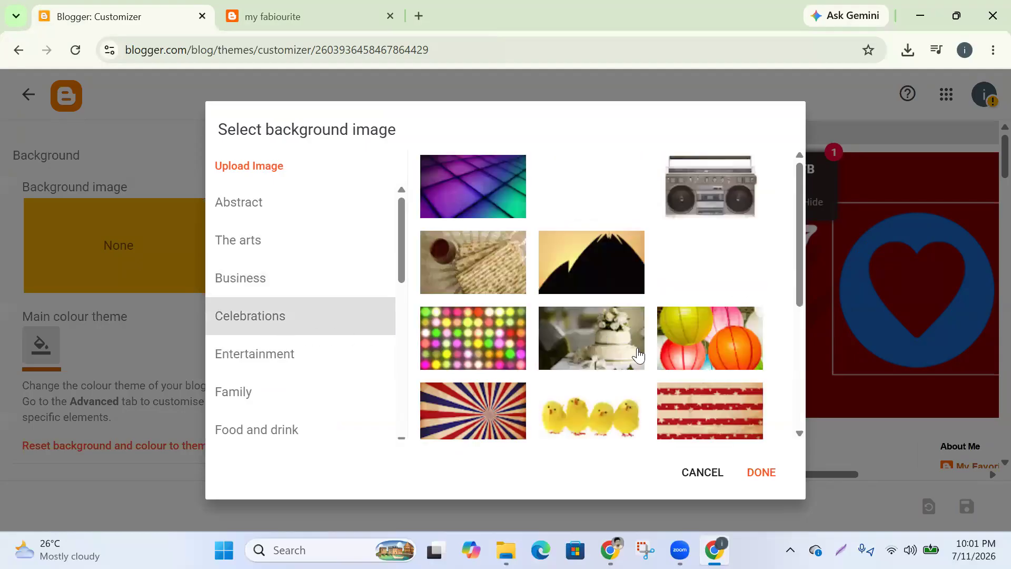
left_click(246, 403)
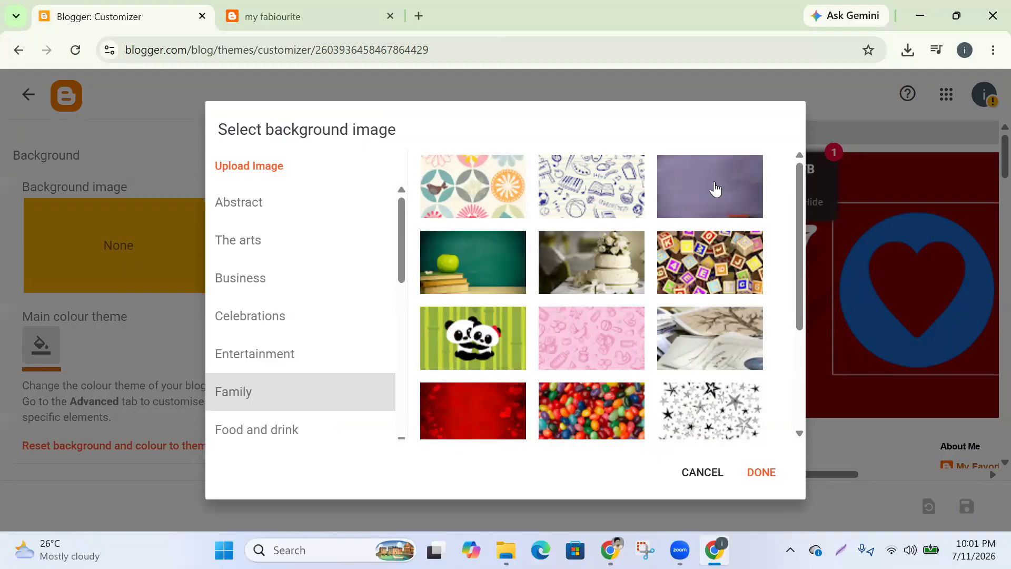
left_click(694, 203)
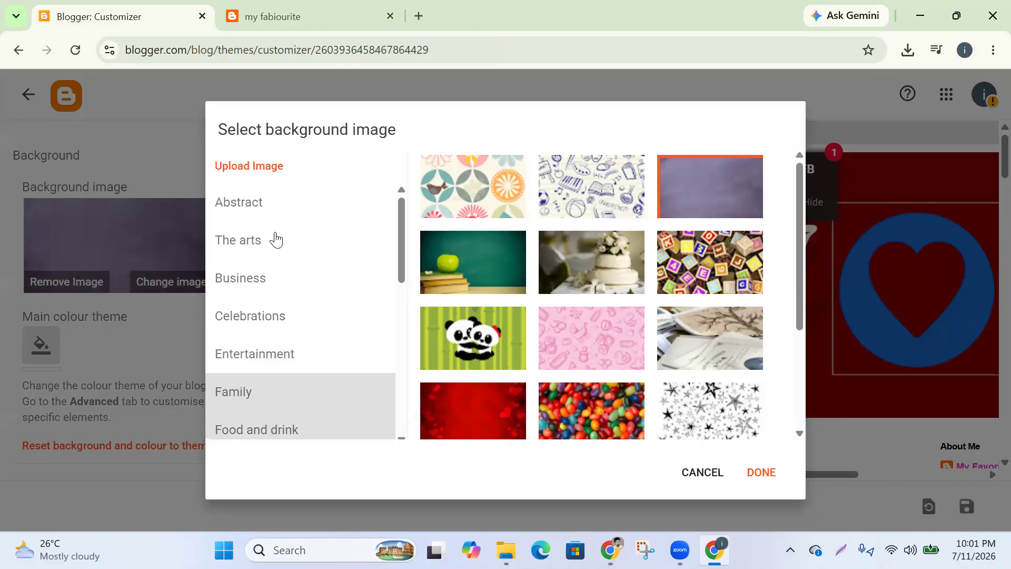
Set the blurred yellow-orange image from Hobbies and crafts as the blog background and save the theme
scroll(274, 226, "down", 3)
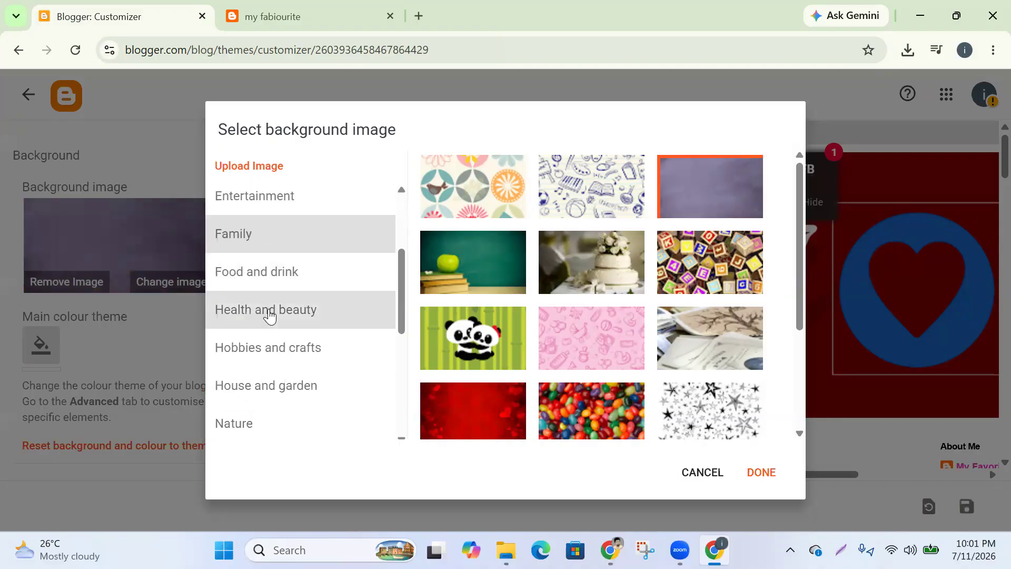
left_click(284, 356)
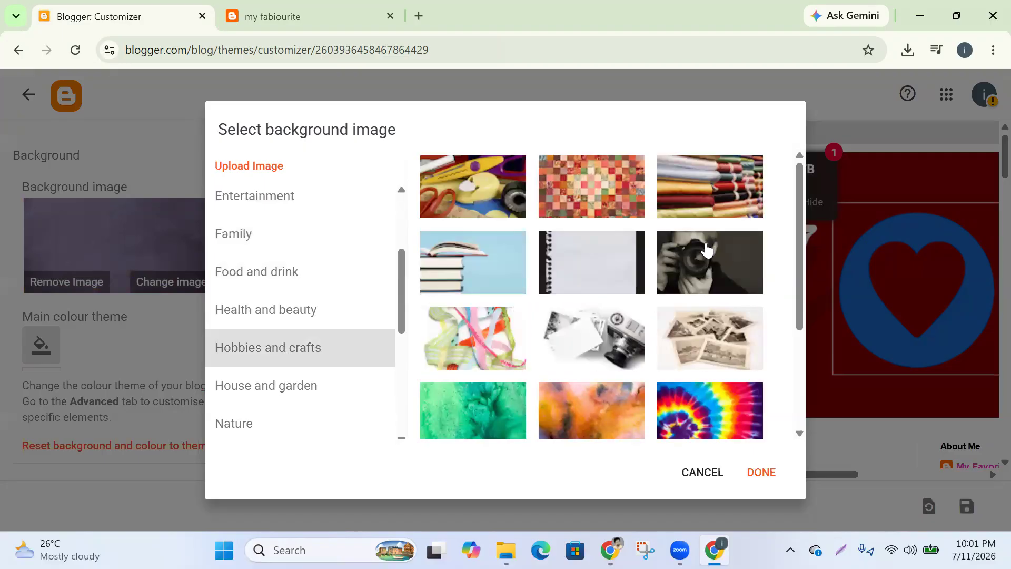
scroll(740, 253, "down", 1)
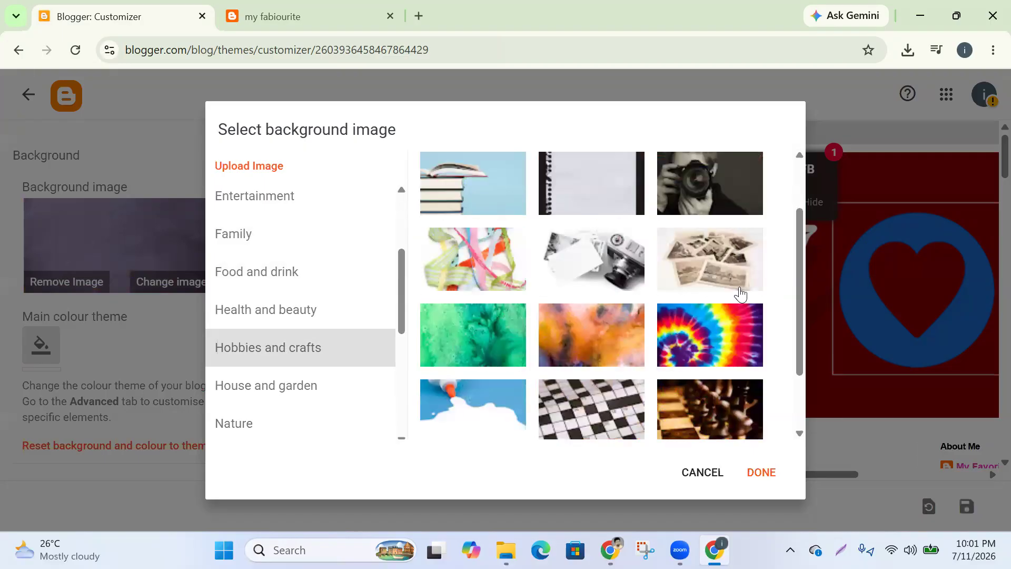
scroll(738, 293, "down", 1)
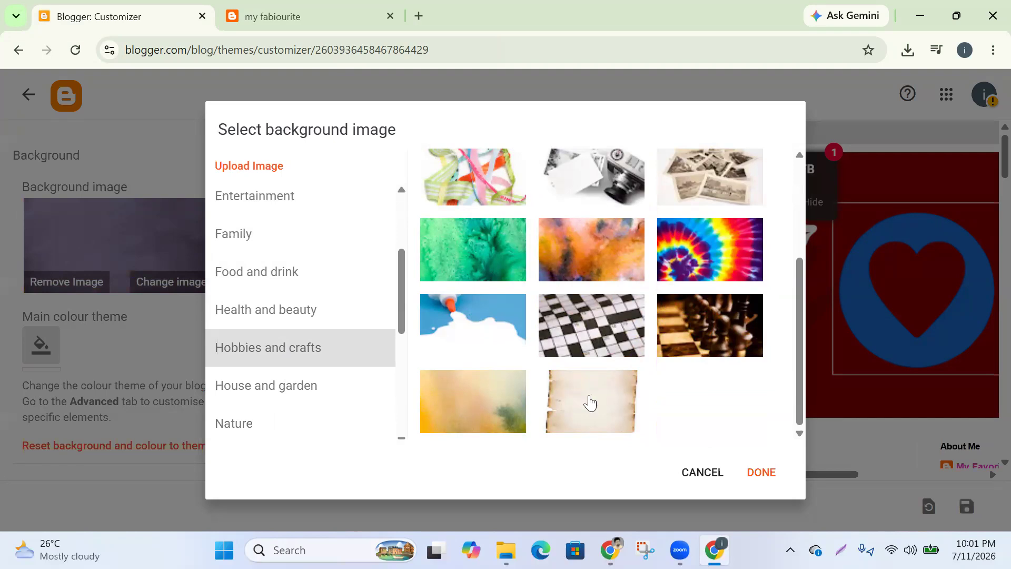
left_click(476, 415)
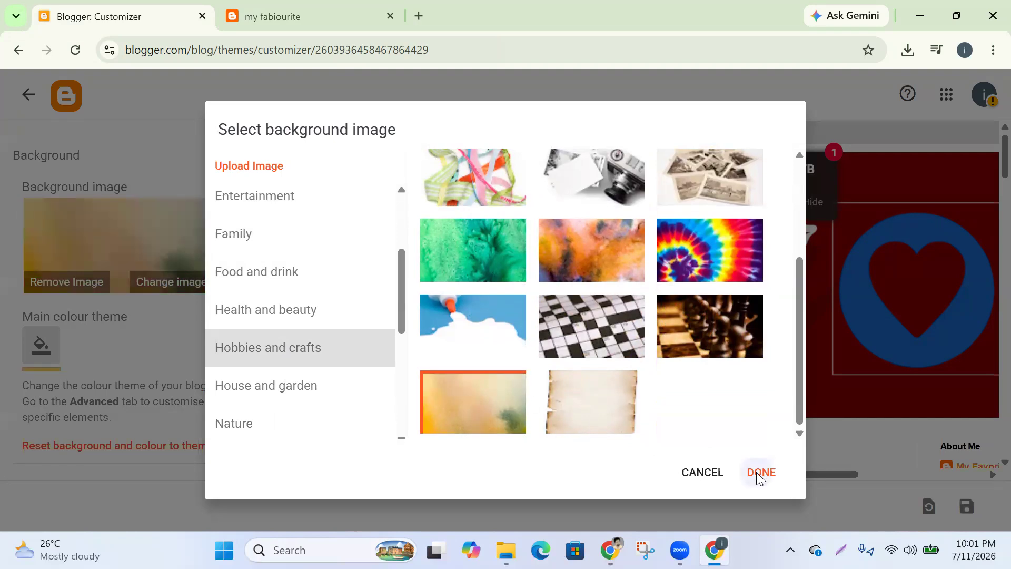
left_click(761, 472)
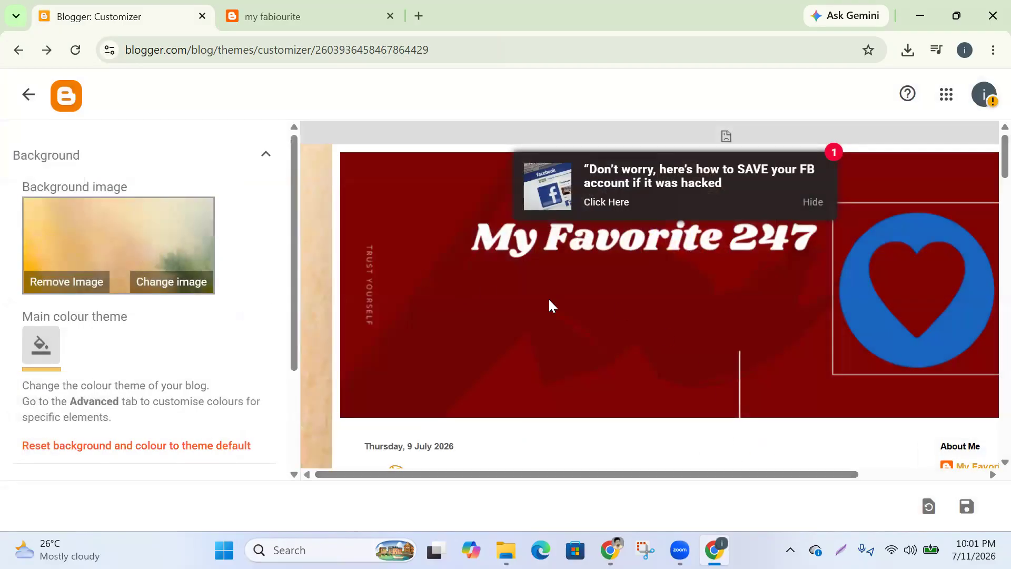
scroll(699, 325, "down", 3)
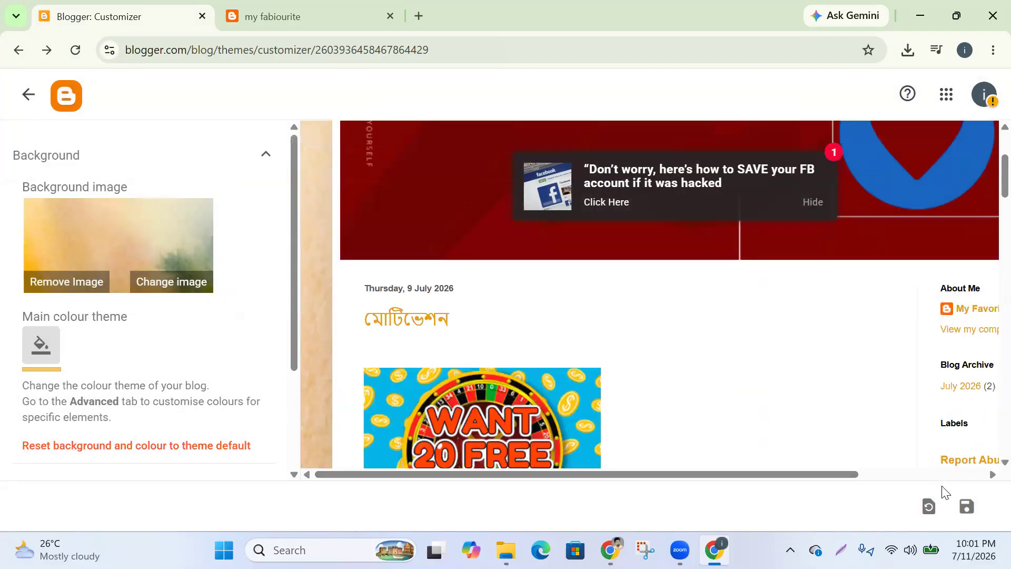
left_click(966, 509)
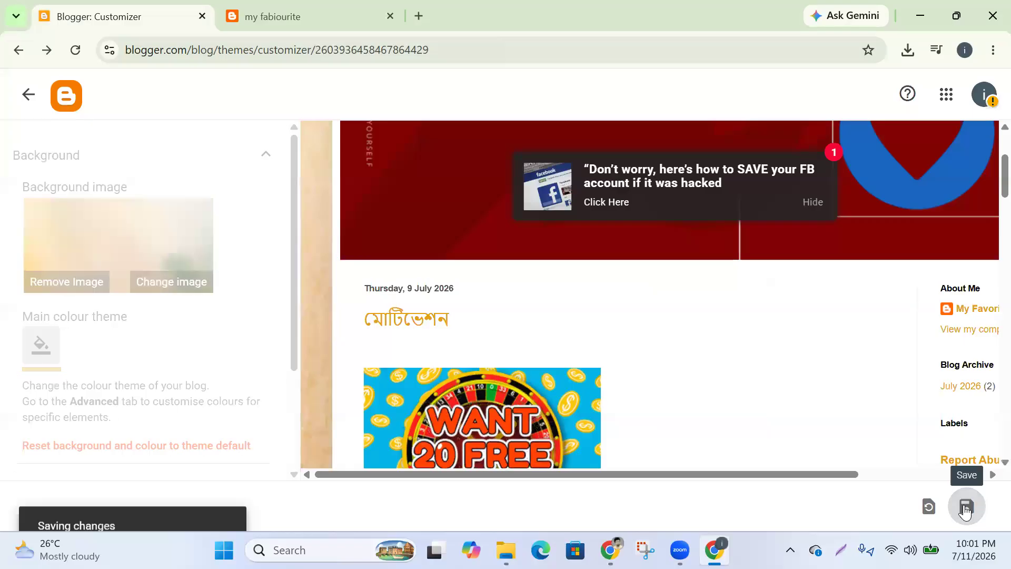
Reload the live blog and examine how the new background looks along the whole page
left_click(317, 9)
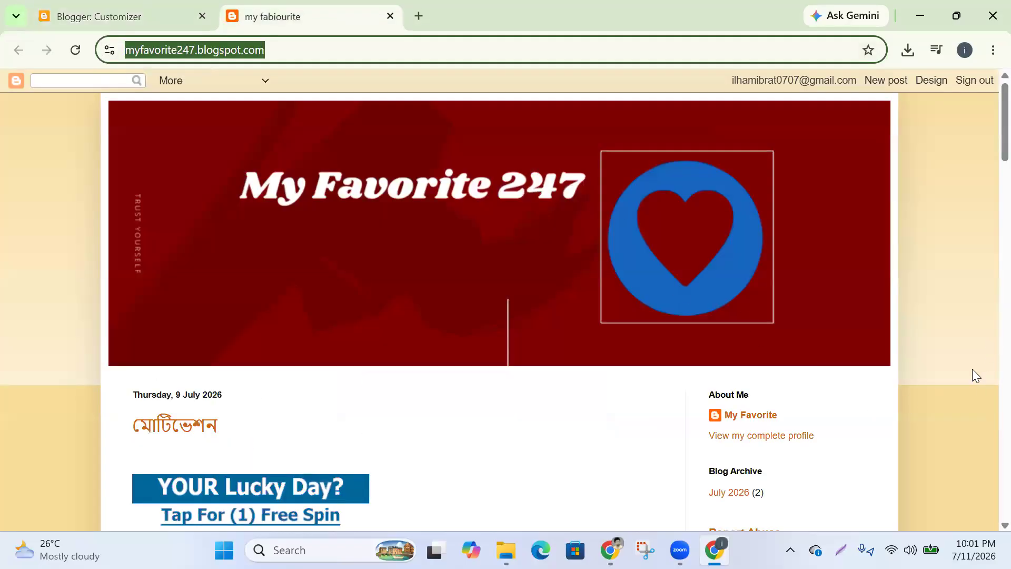
left_click(79, 53)
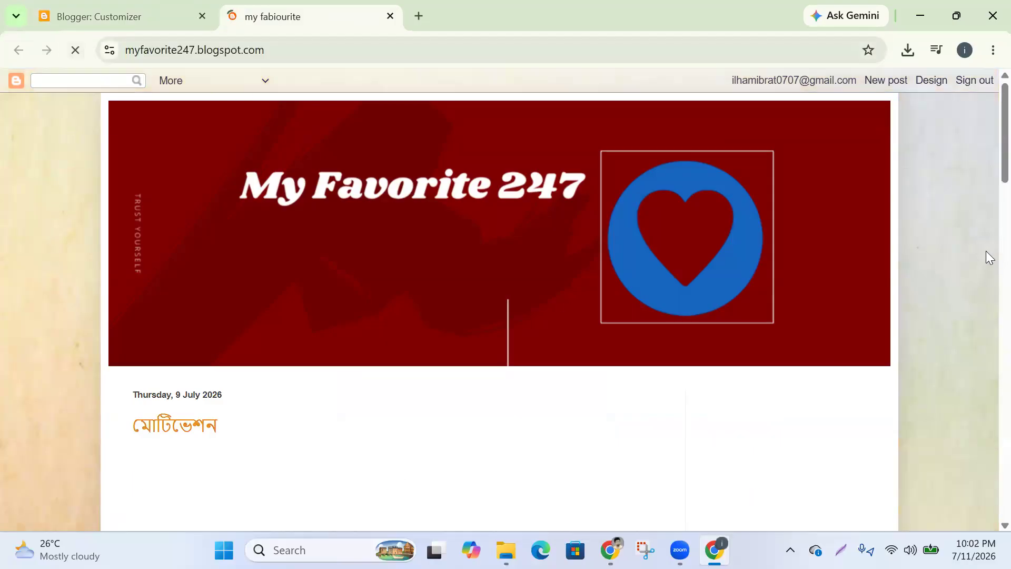
scroll(983, 250, "down", 5)
scroll(962, 316, "down", 15)
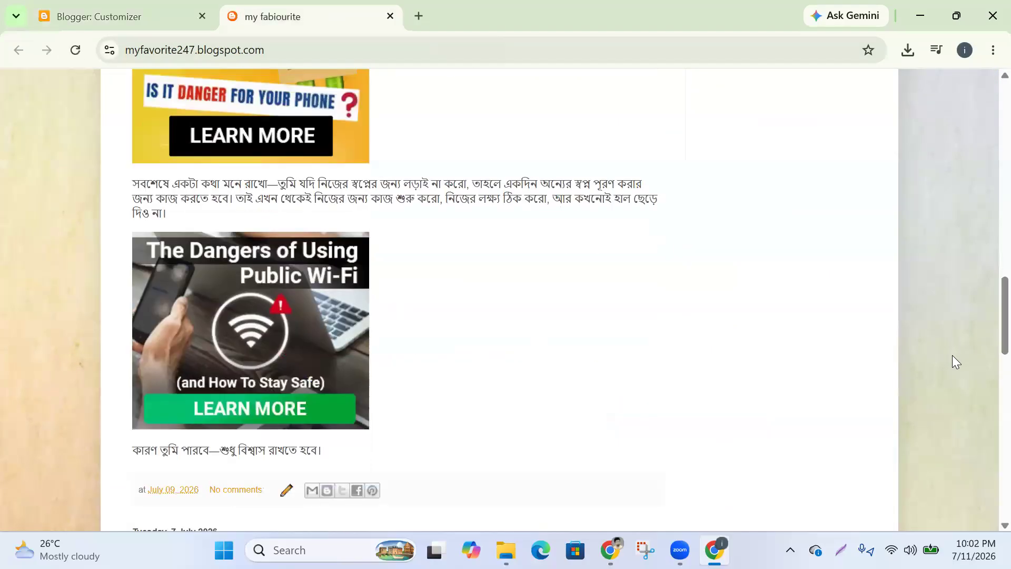
scroll(924, 280, "up", 15)
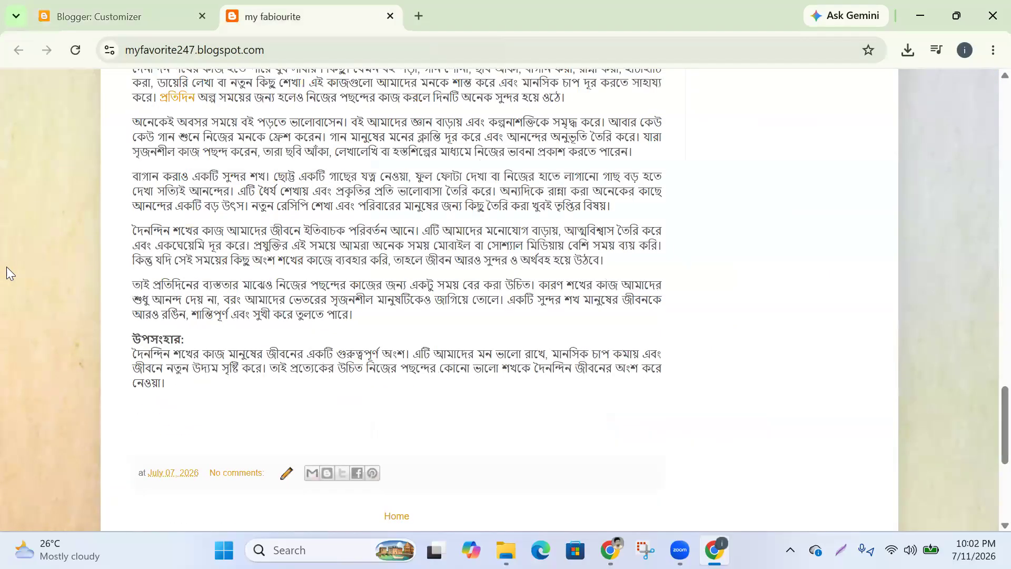
scroll(263, 219, "up", 15)
scroll(305, 203, "down", 7)
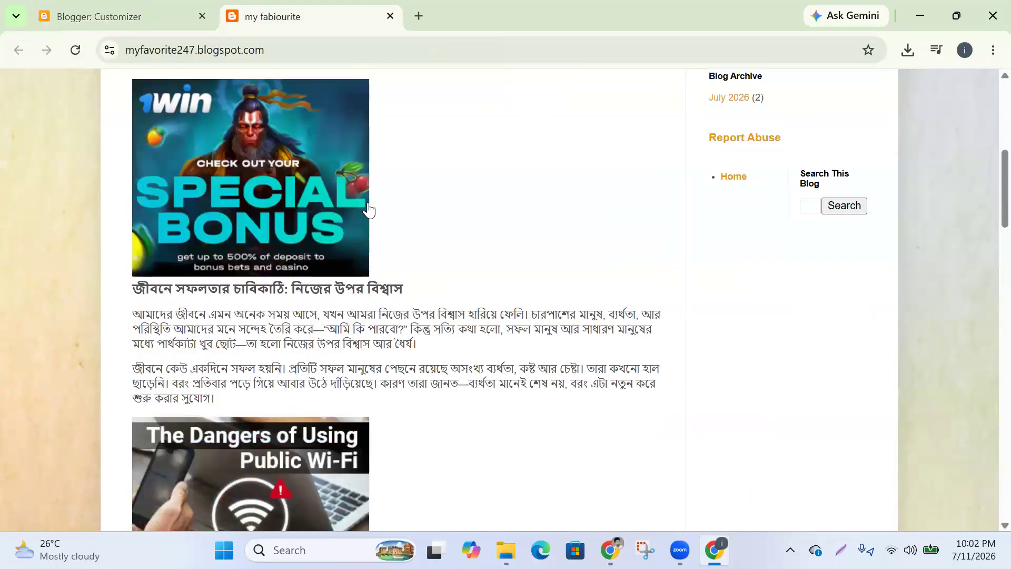
scroll(371, 203, "up", 7)
scroll(378, 201, "up", 1)
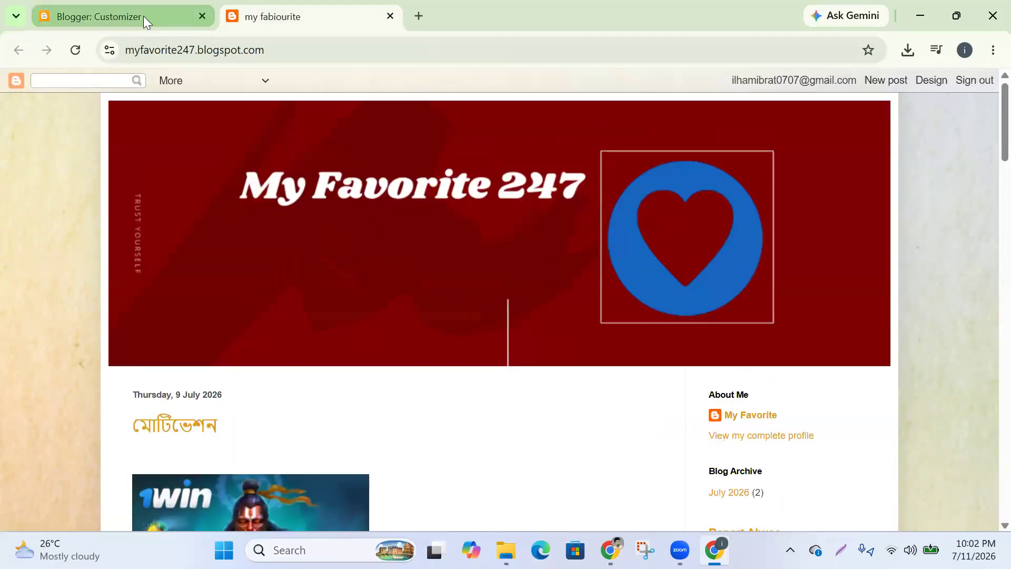
Leave the theme customizer and open the blog's Layout page at the Cross-column section
left_click(143, 16)
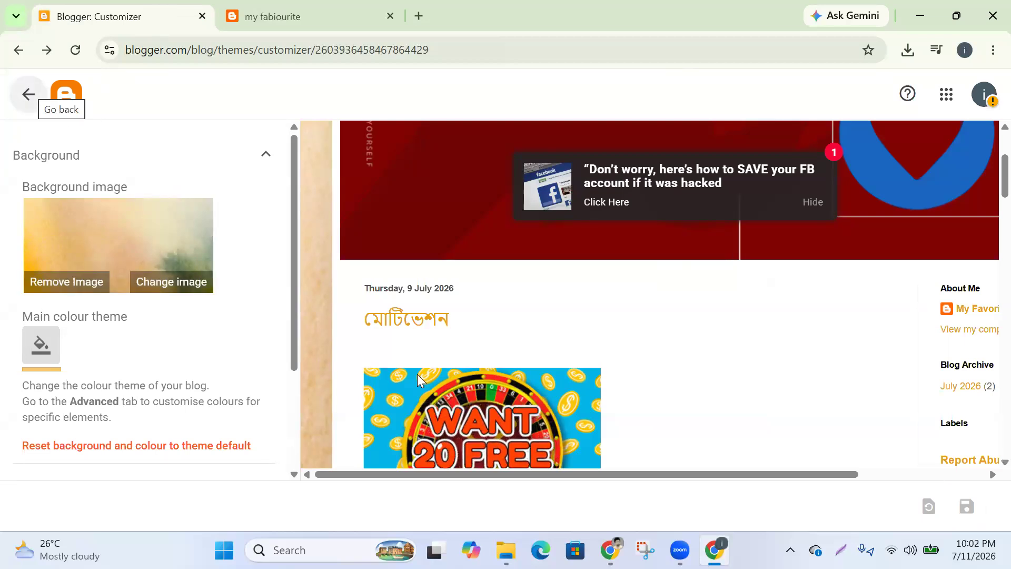
left_click(28, 94)
scroll(86, 347, "down", 1)
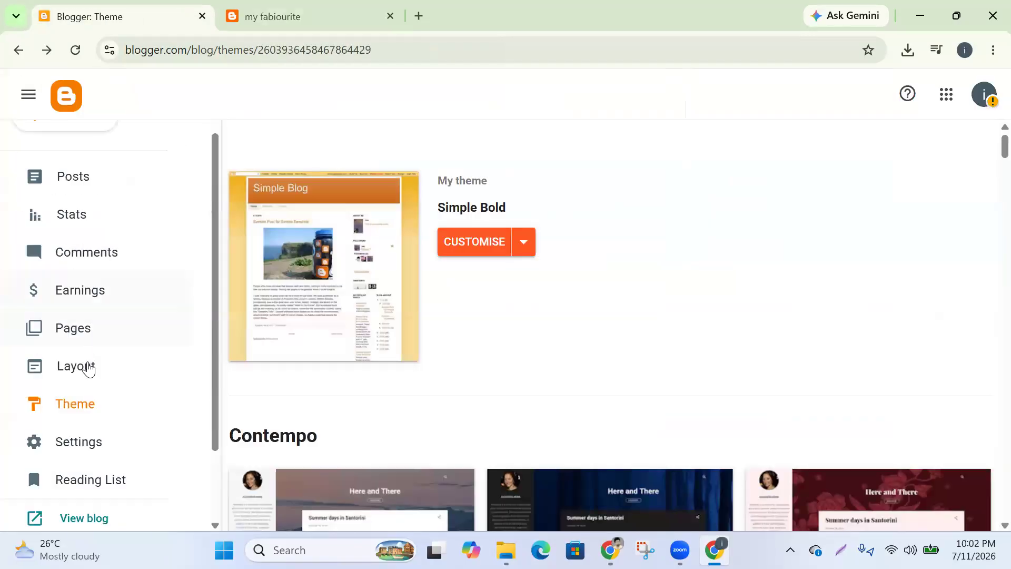
left_click(88, 372)
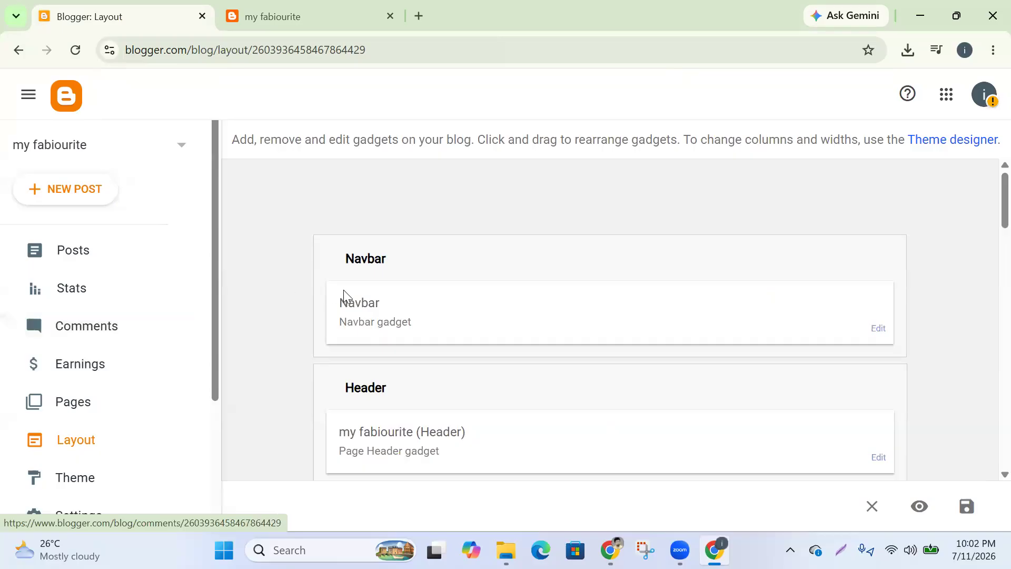
scroll(363, 263, "down", 4)
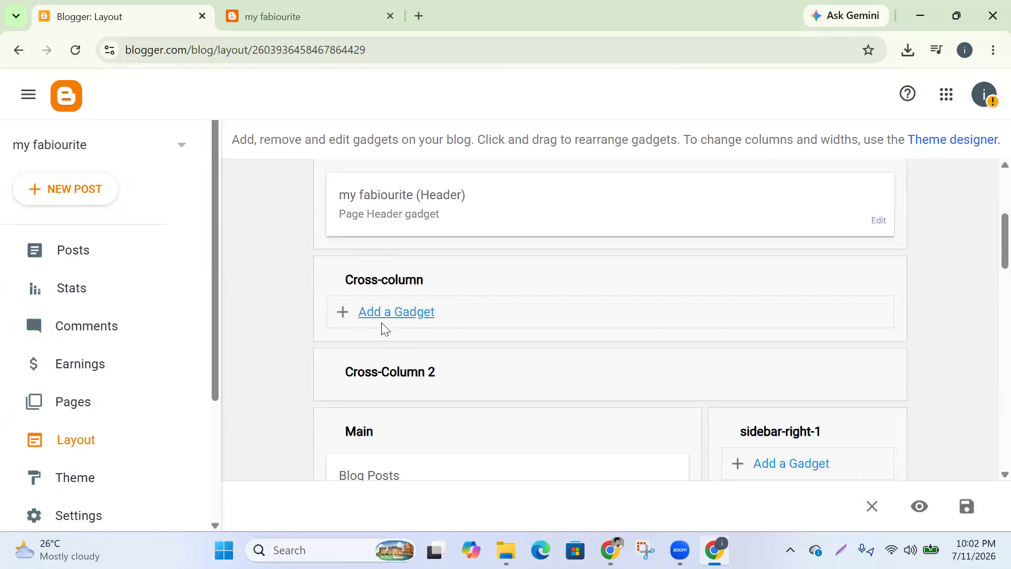
left_click(324, 25)
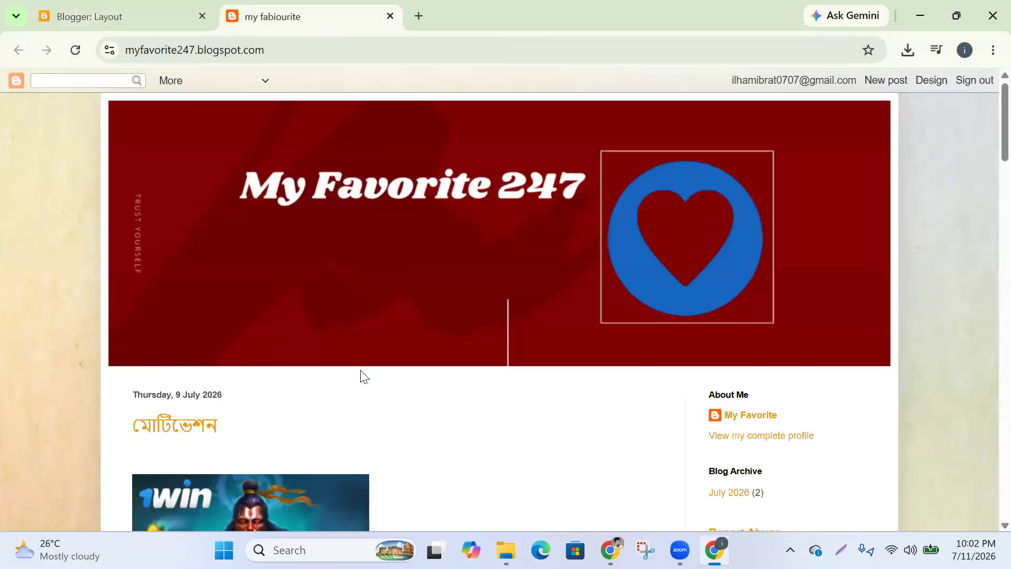
left_click(131, 19)
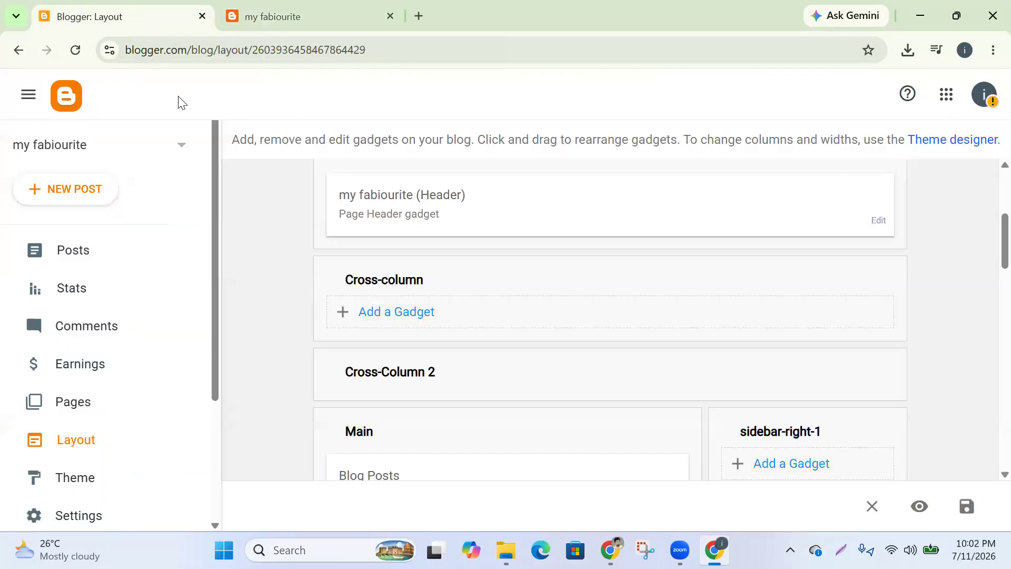
Open the gadget list for the Cross-column section and examine the available gadgets down to Logo, Translate and List
left_click(393, 315)
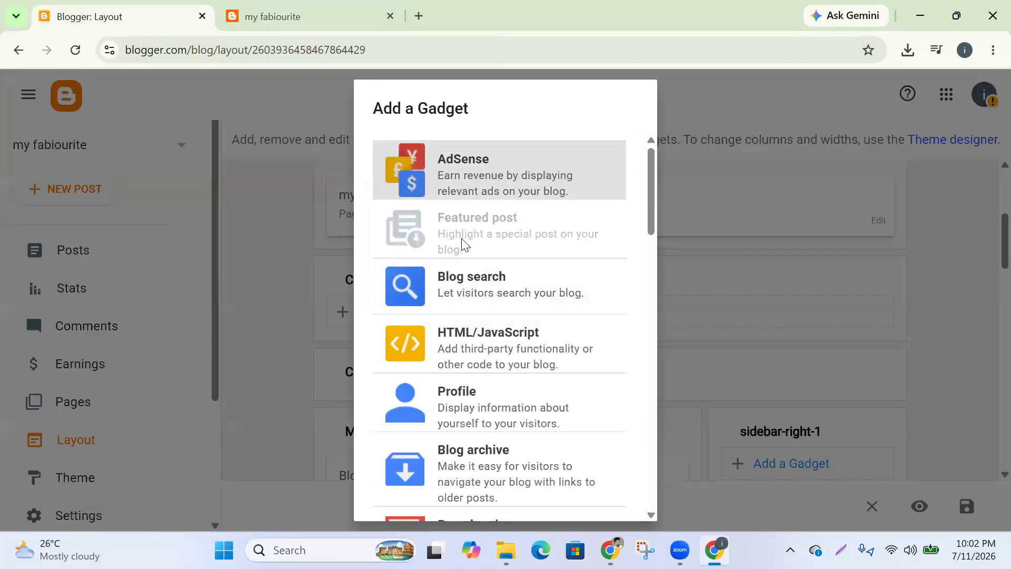
scroll(495, 295, "down", 1)
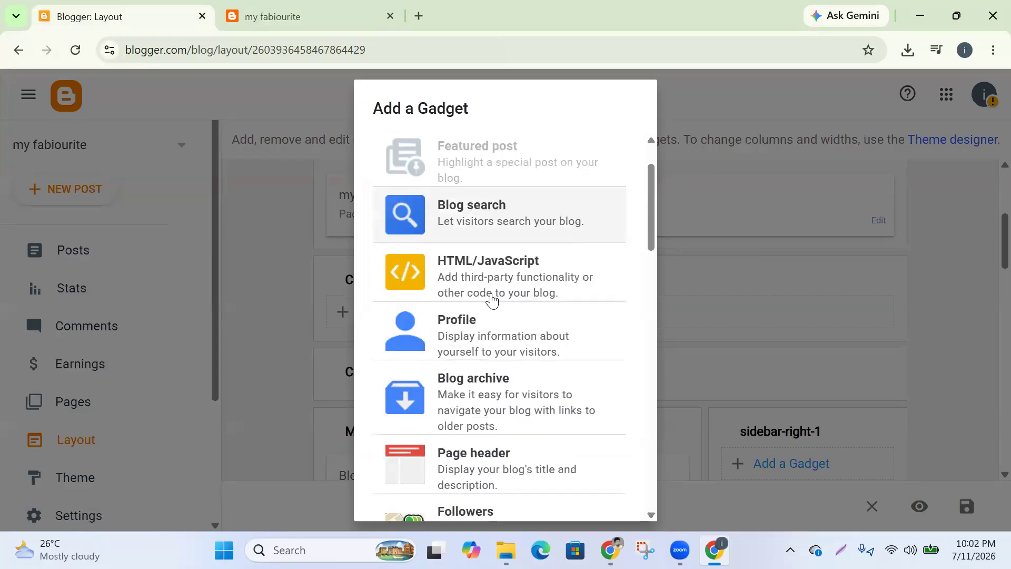
scroll(485, 329, "down", 1)
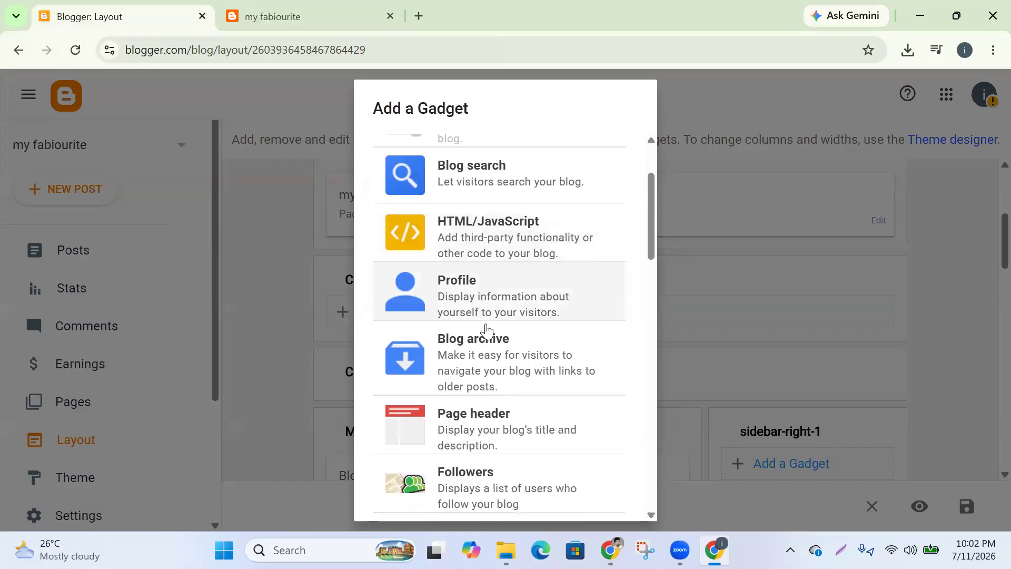
scroll(486, 329, "down", 2)
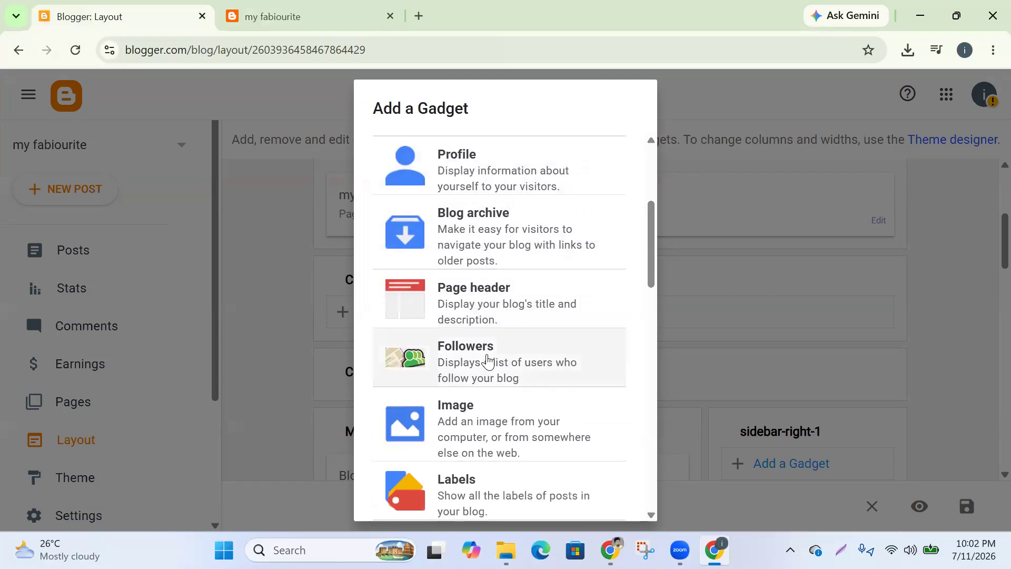
scroll(485, 358, "down", 1)
scroll(463, 368, "down", 2)
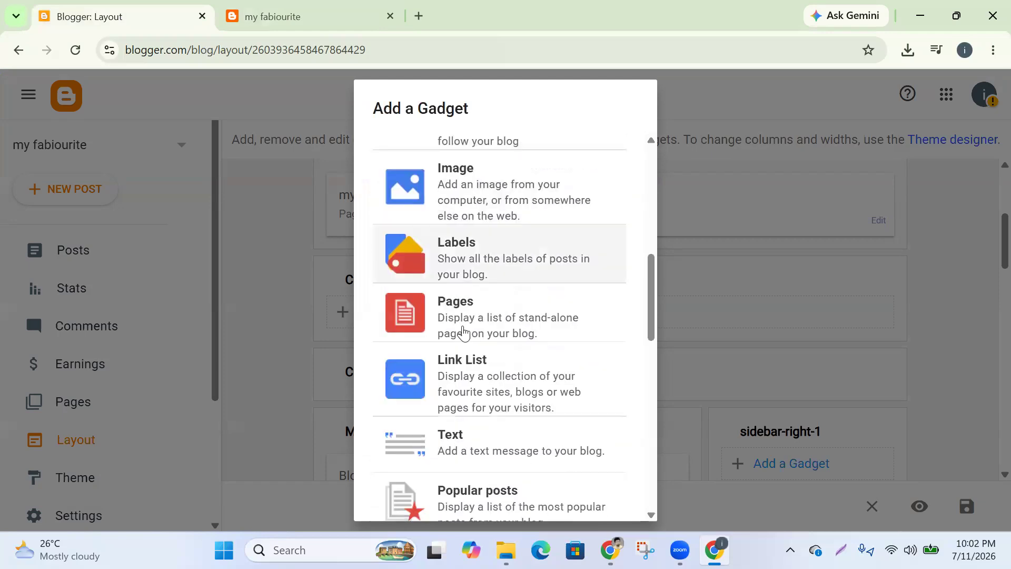
scroll(463, 389, "down", 3)
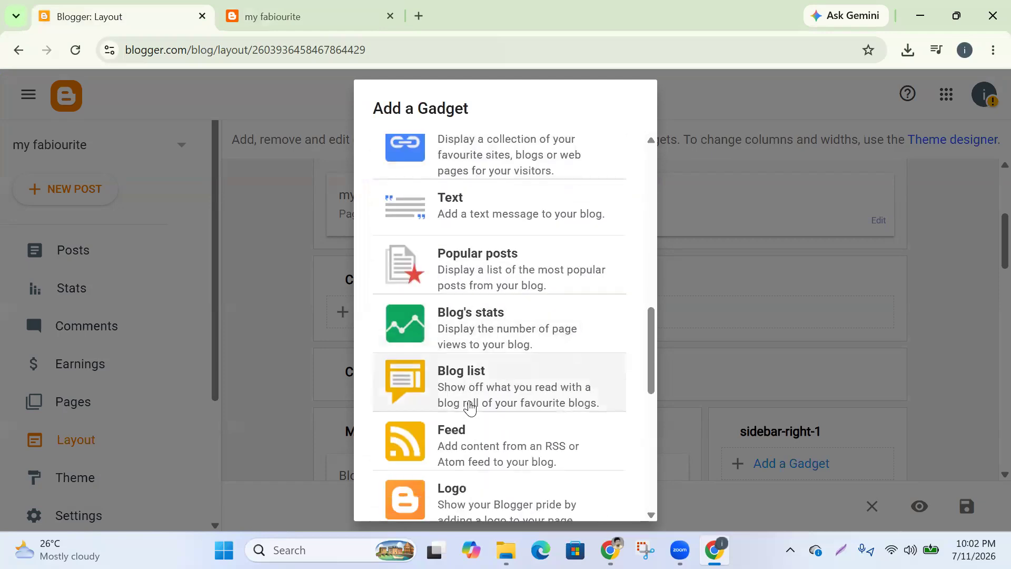
scroll(470, 421, "down", 3)
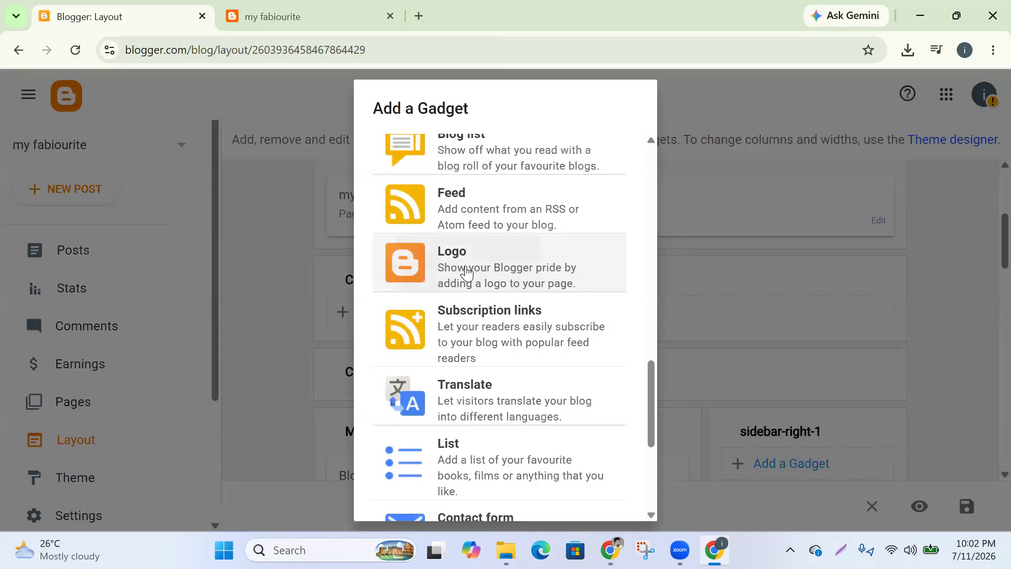
Examine the badge choices offered by the Logo gadget and leave its configuration without adding it
left_click(467, 272)
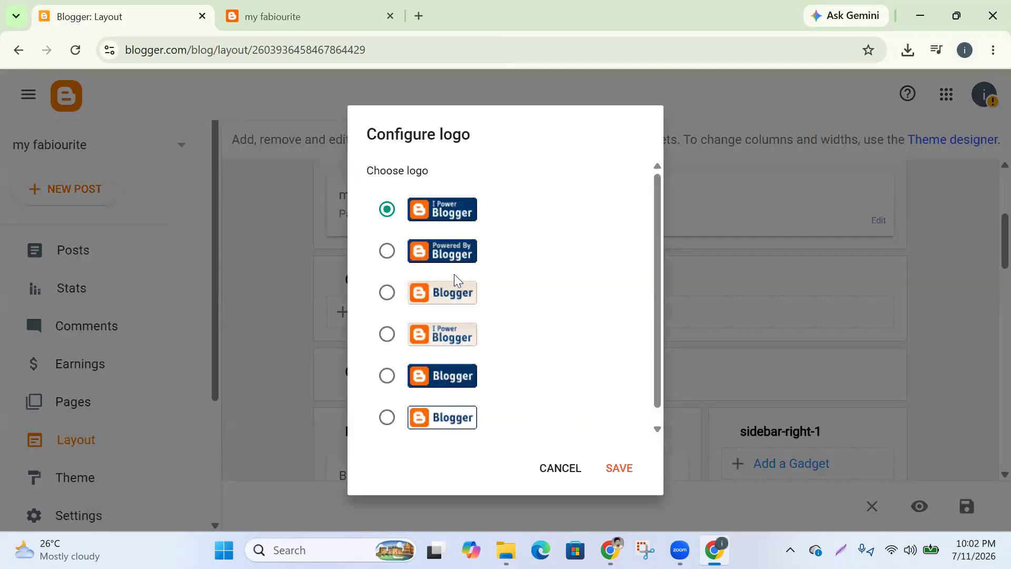
scroll(455, 280, "down", 1)
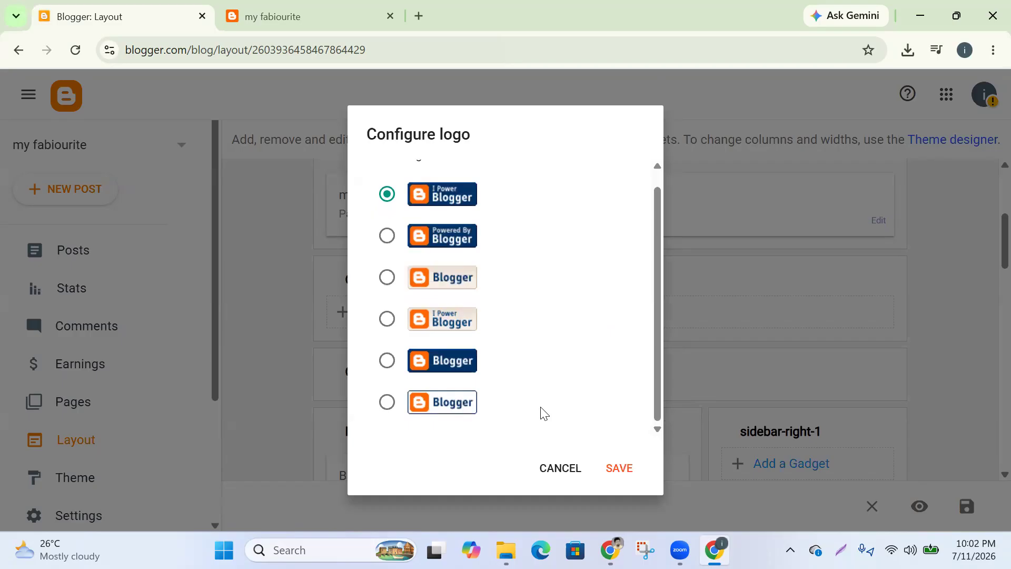
scroll(536, 341, "up", 1)
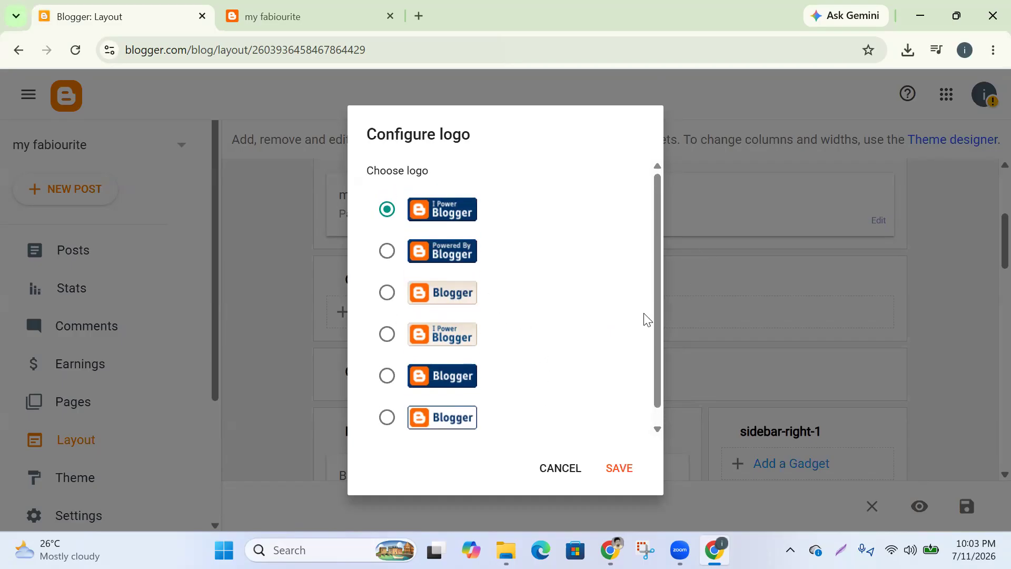
scroll(656, 314, "down", 1)
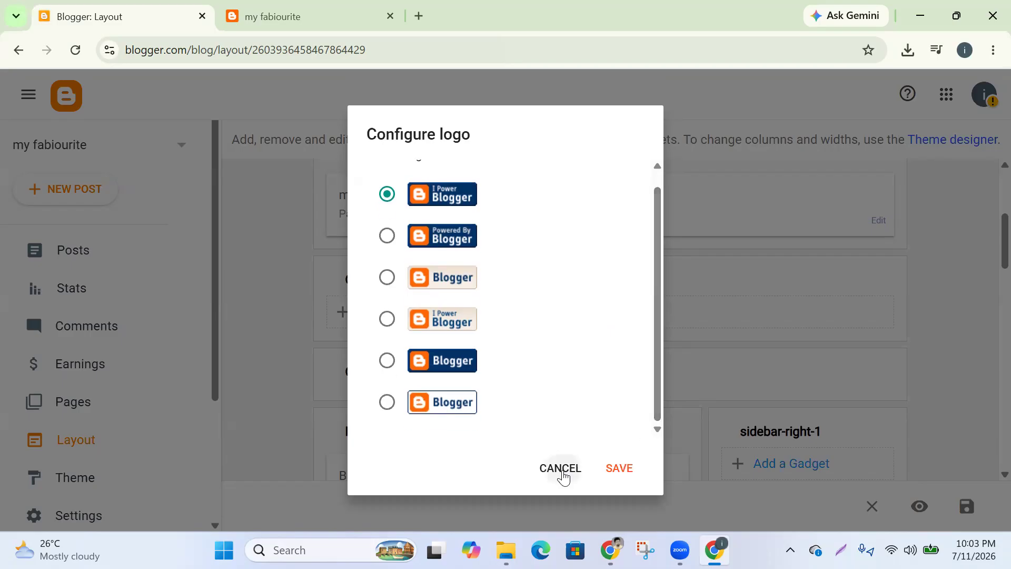
left_click(560, 469)
scroll(426, 316, "down", 2)
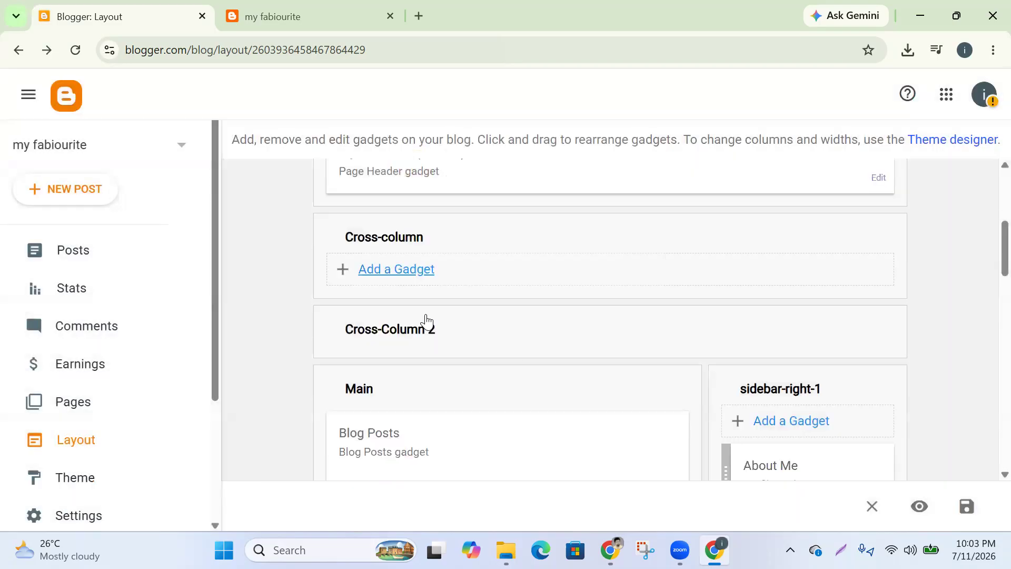
scroll(426, 316, "down", 1)
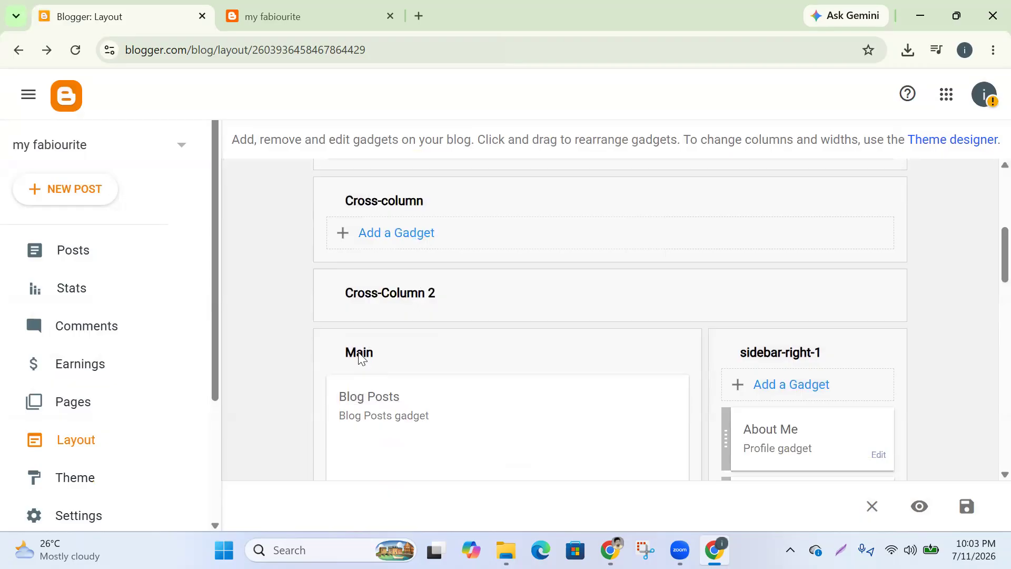
scroll(820, 359, "down", 5)
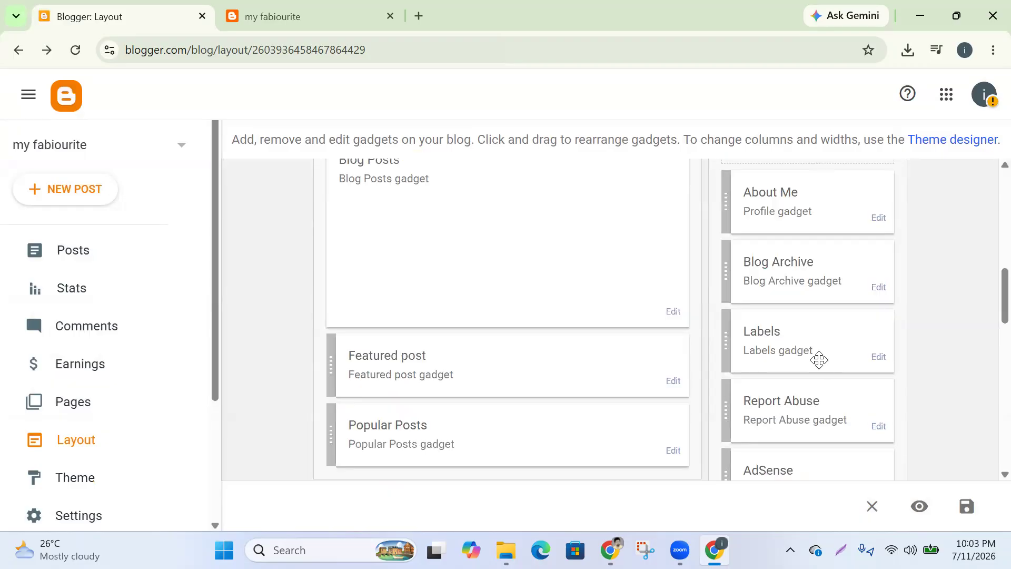
scroll(819, 358, "up", 5)
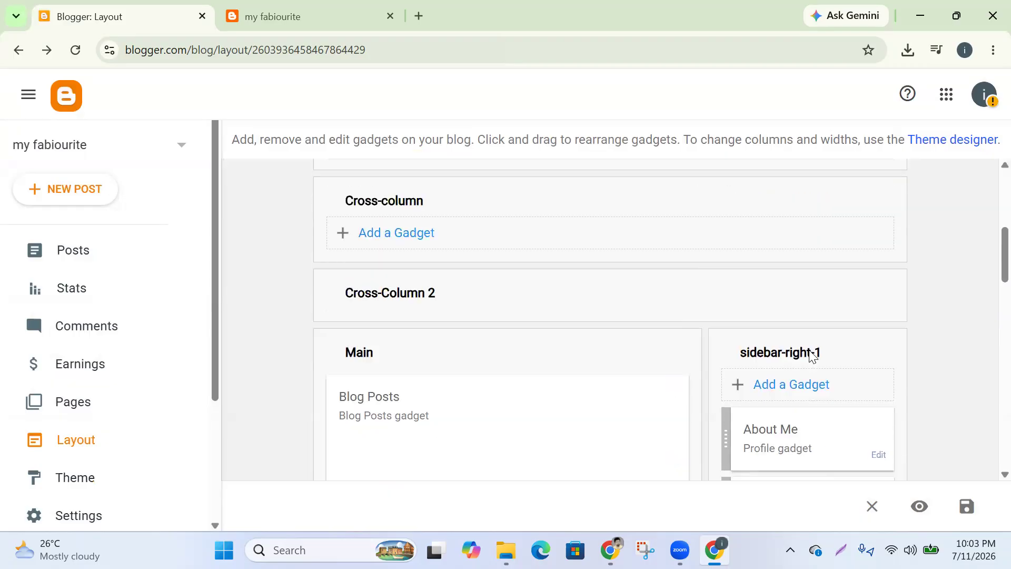
left_click(399, 232)
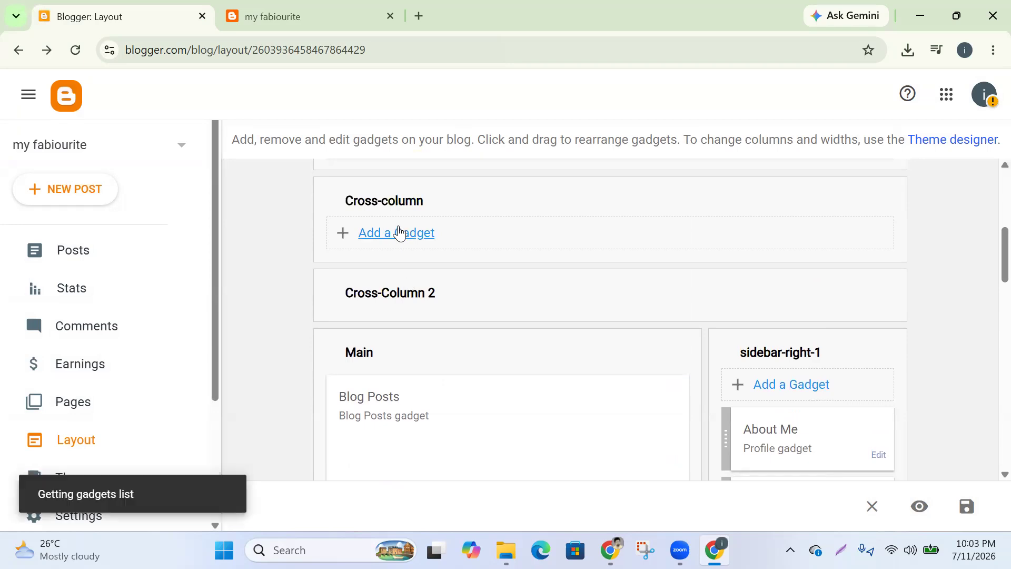
scroll(471, 170, "down", 3)
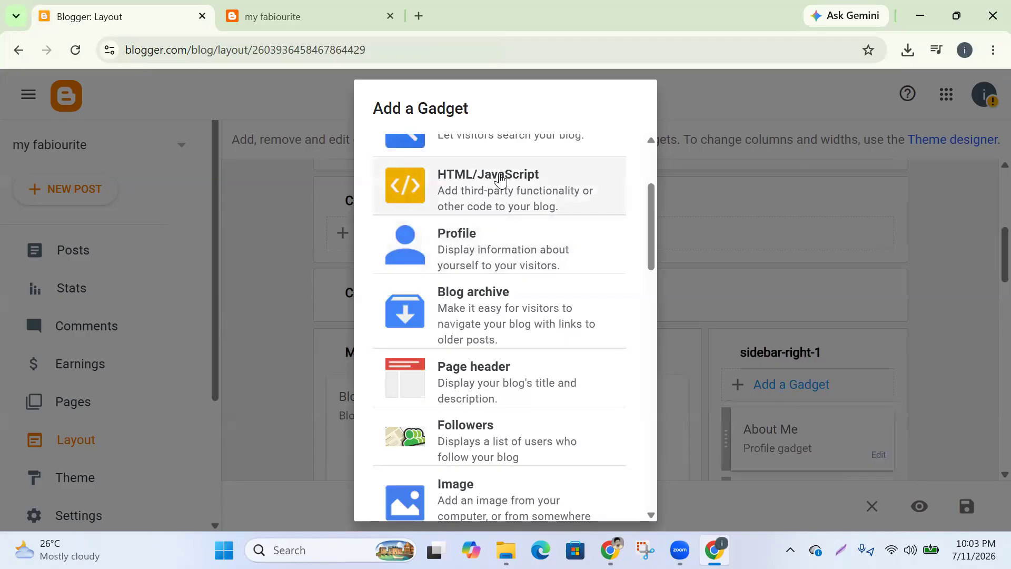
left_click(500, 181)
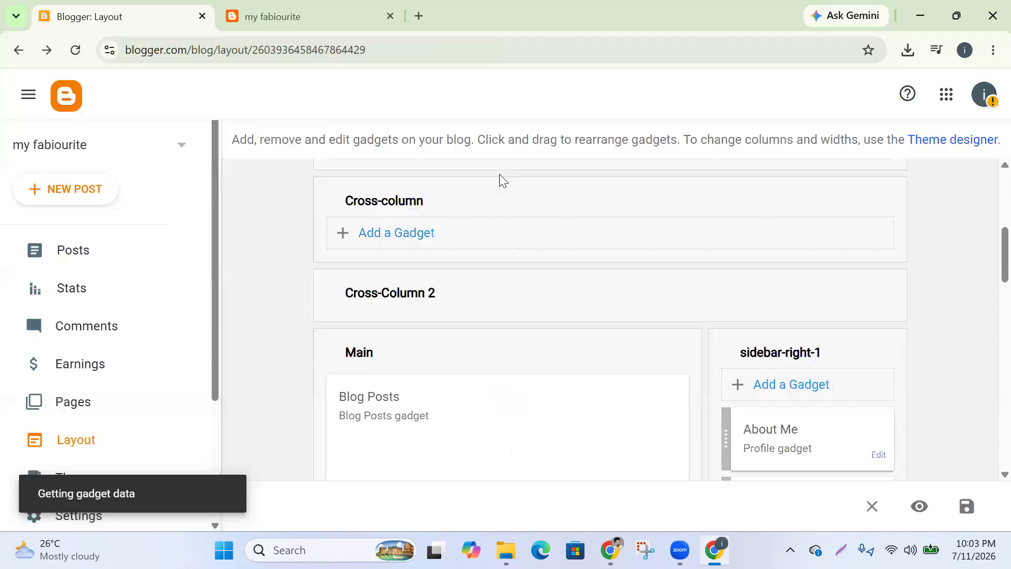
left_click(404, 262)
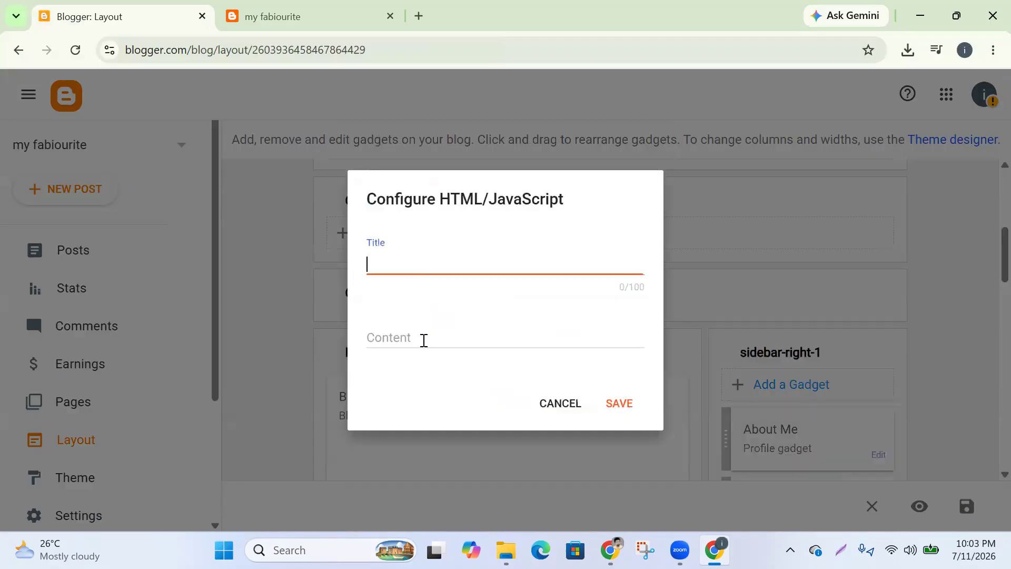
left_click(426, 332)
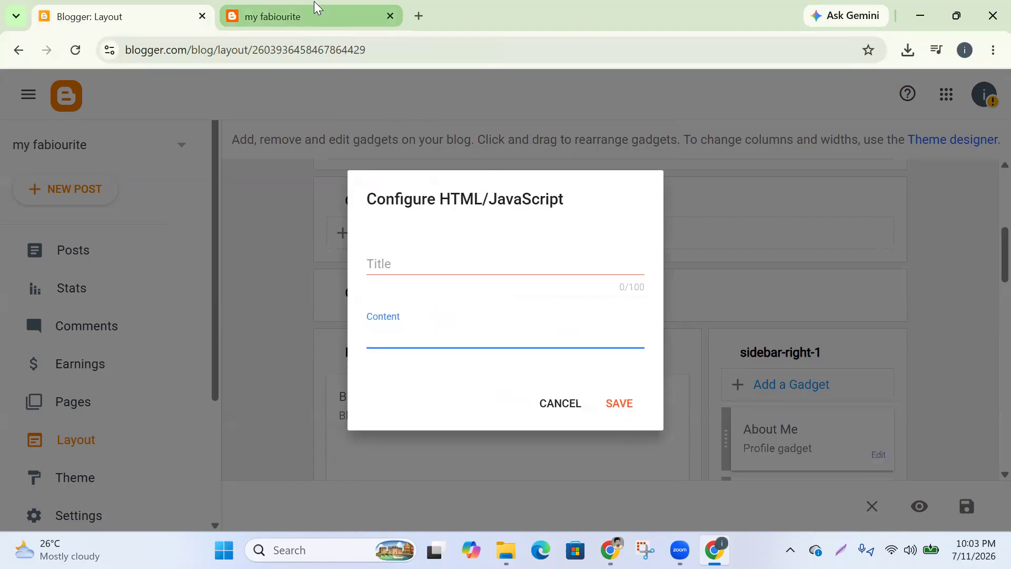
left_click(560, 409)
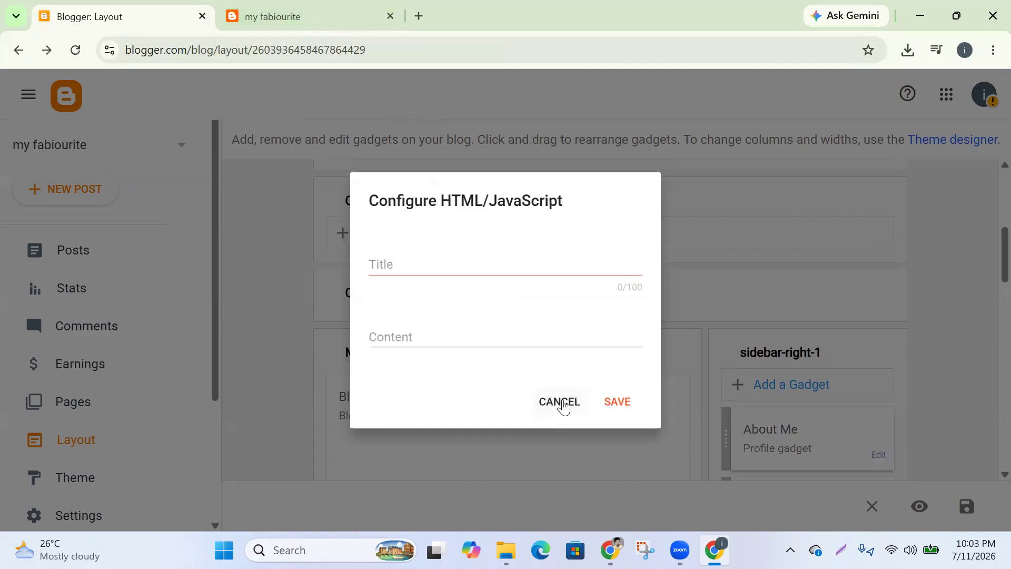
Add a Profile gadget titled "About Me" to the Cross-column section and save it
left_click(418, 233)
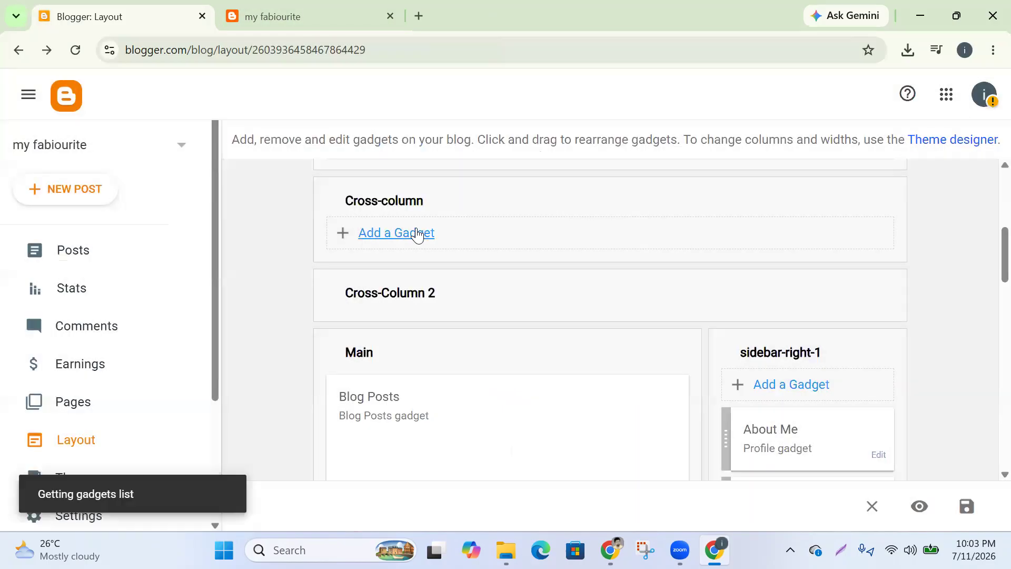
scroll(463, 324, "down", 3)
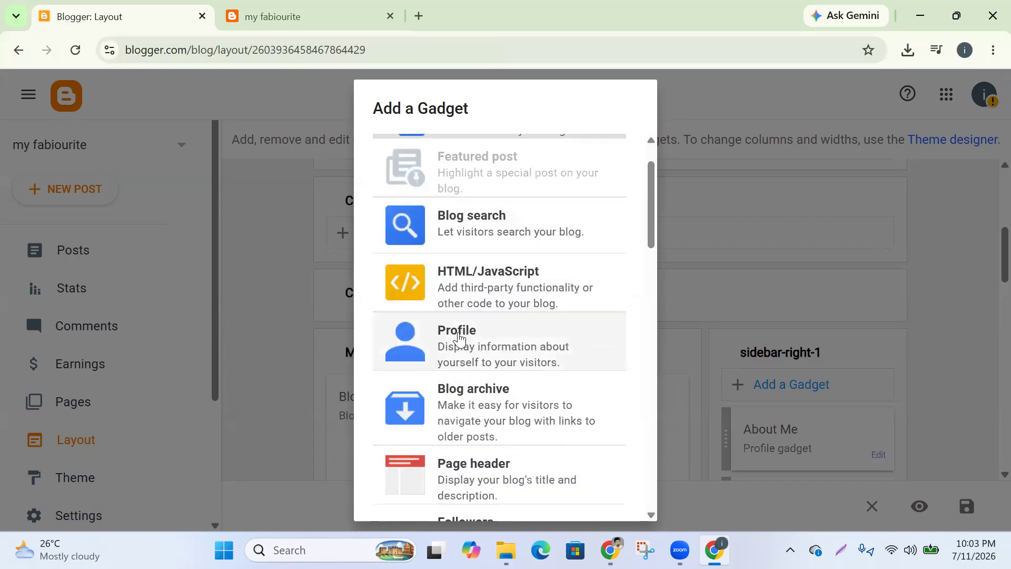
left_click(464, 249)
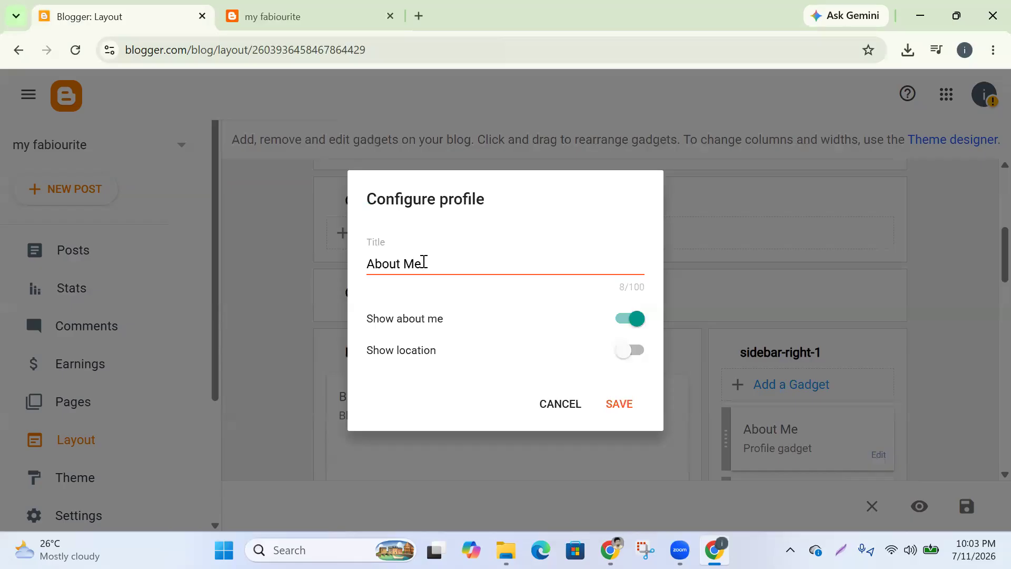
left_click(621, 406)
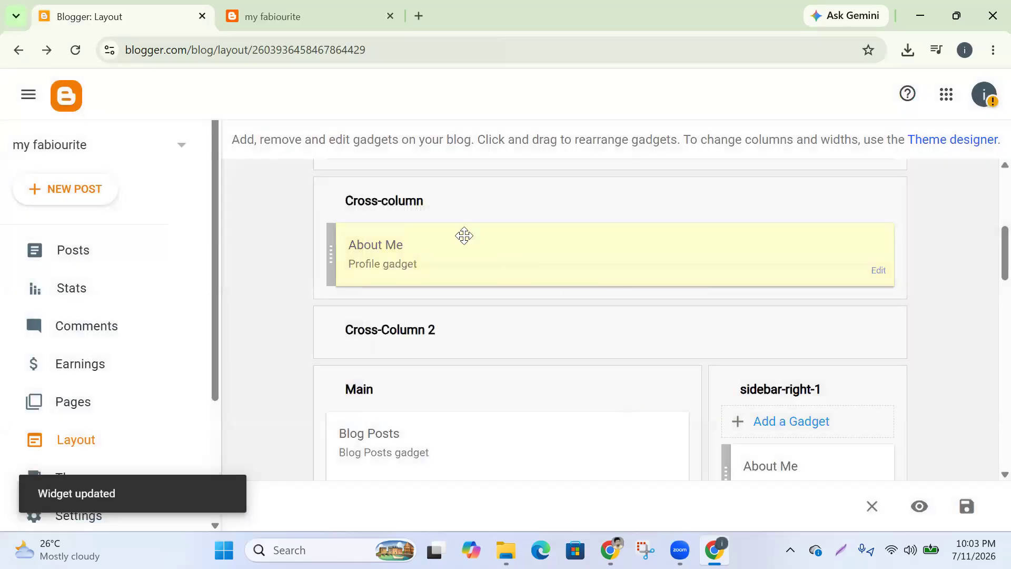
Reload the live blog and check how the Profile gadget appears below the header banner
left_click(310, 16)
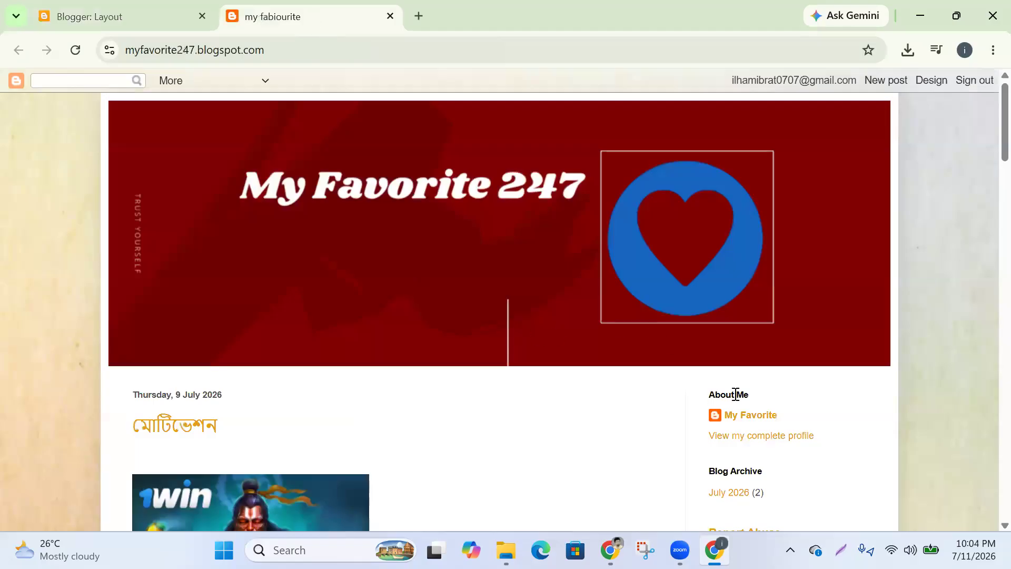
scroll(741, 404, "down", 1)
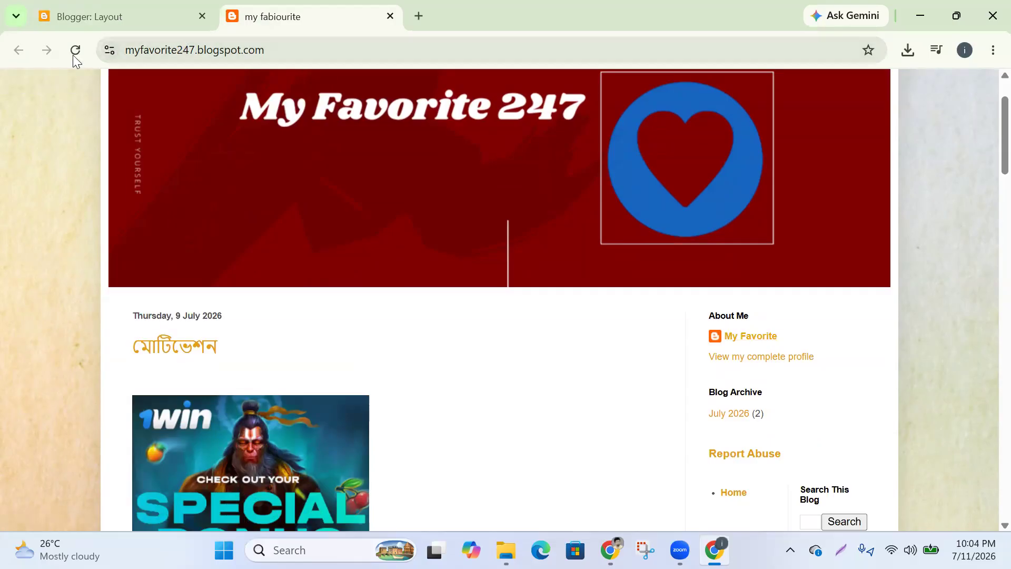
left_click(86, 49)
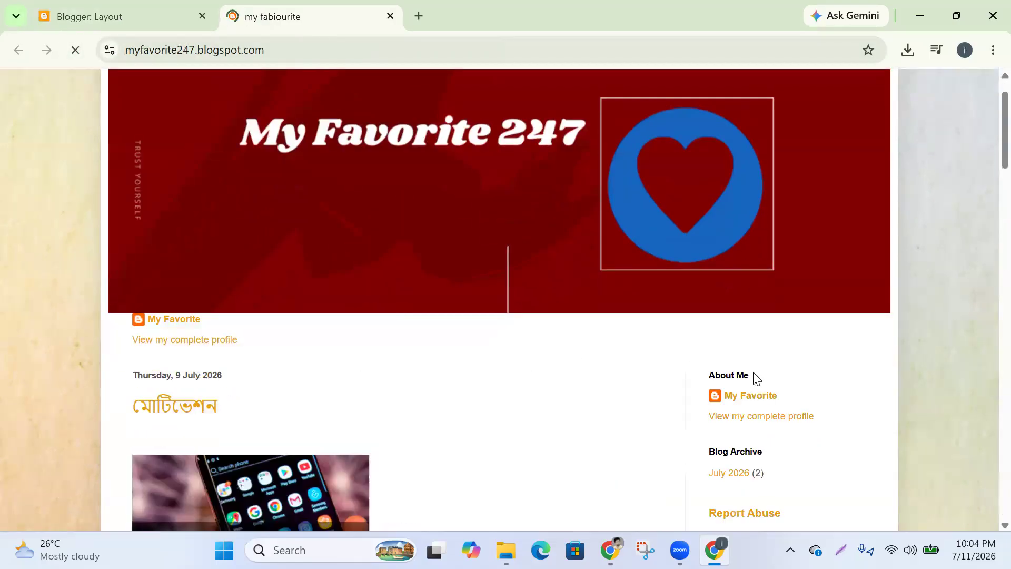
scroll(747, 317, "down", 3)
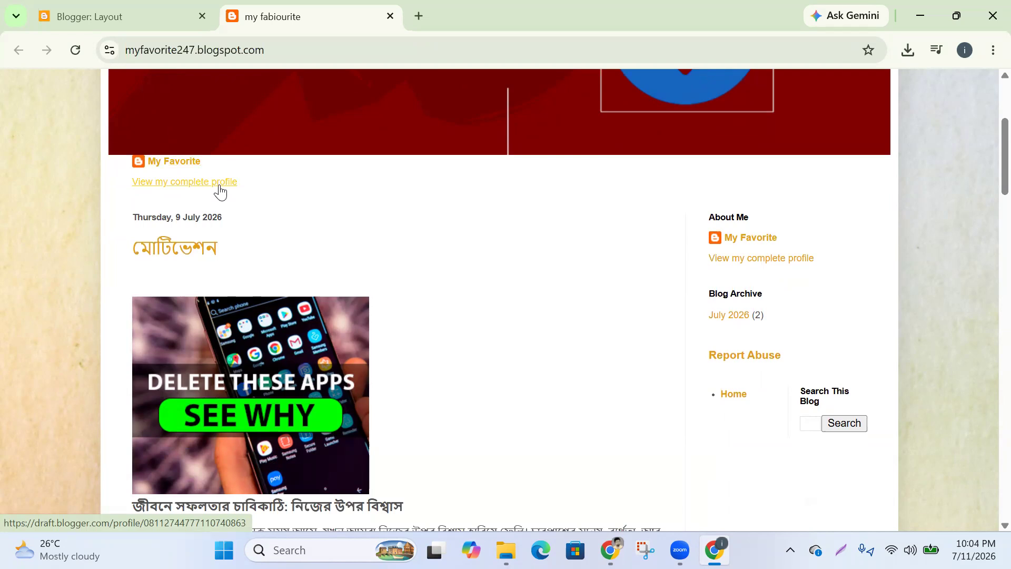
scroll(217, 192, "up", 2)
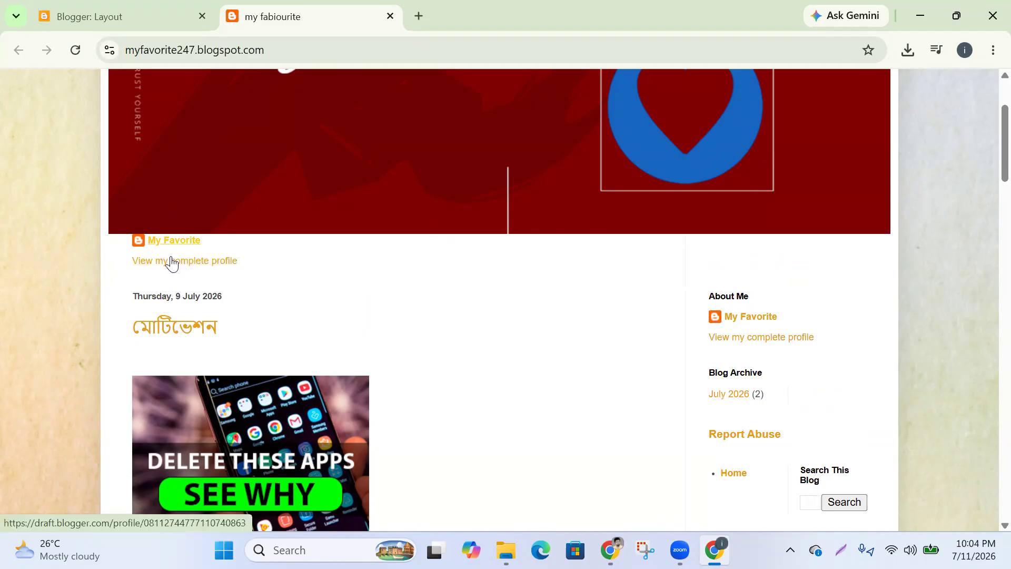
Return to the blog's Layout page and examine the arrangement of its Header, Cross-column, Main and sidebar sections
left_click(158, 19)
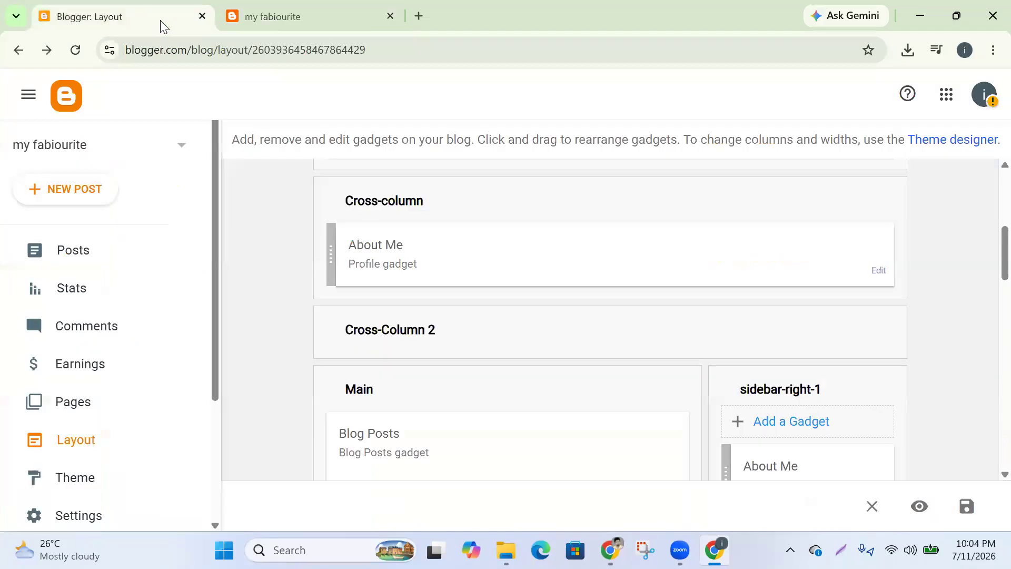
scroll(490, 319, "down", 1)
scroll(485, 316, "down", 3)
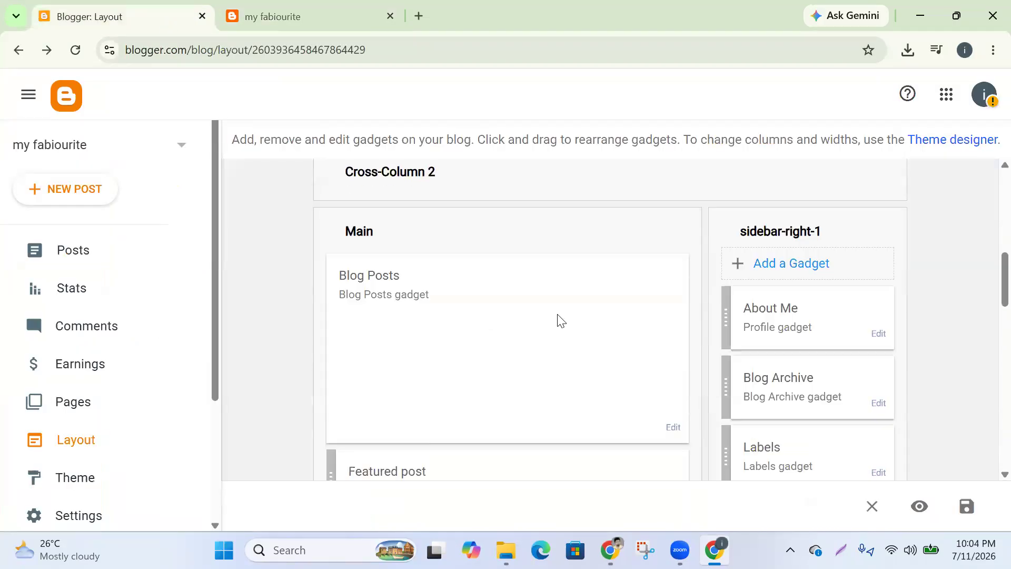
scroll(557, 321, "up", 3)
scroll(445, 290, "up", 3)
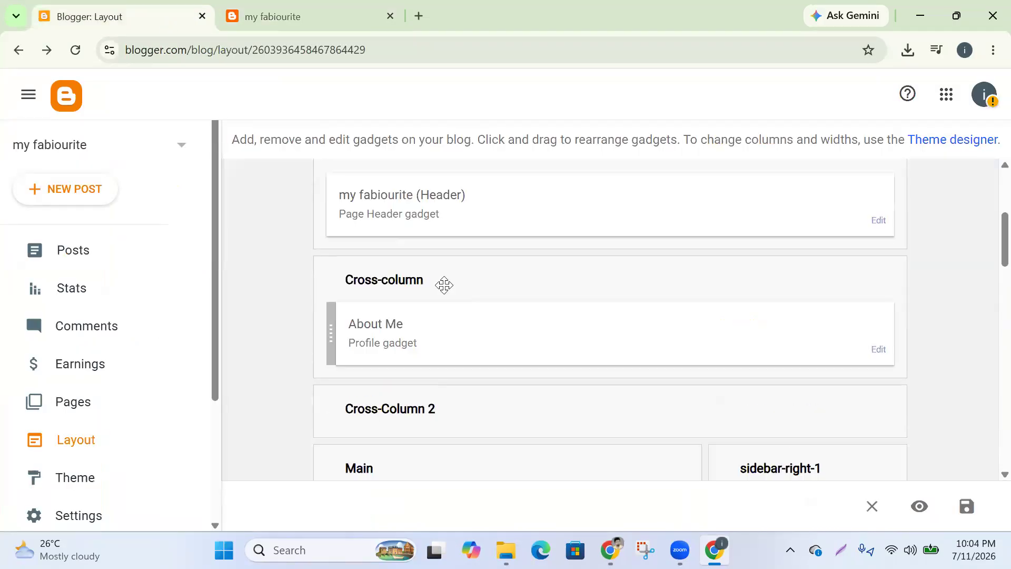
scroll(416, 295, "up", 2)
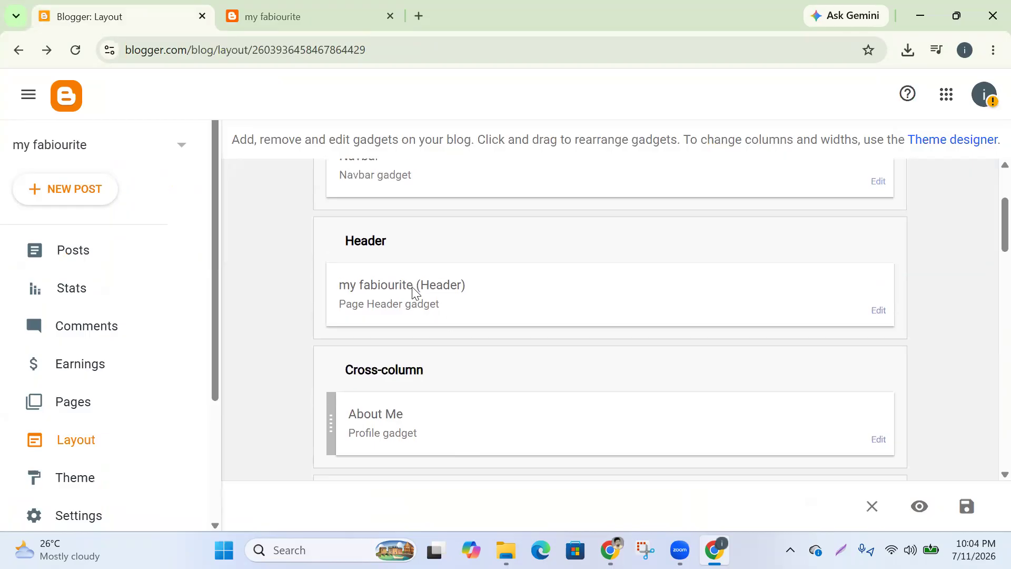
scroll(407, 314, "up", 2)
scroll(413, 332, "down", 6)
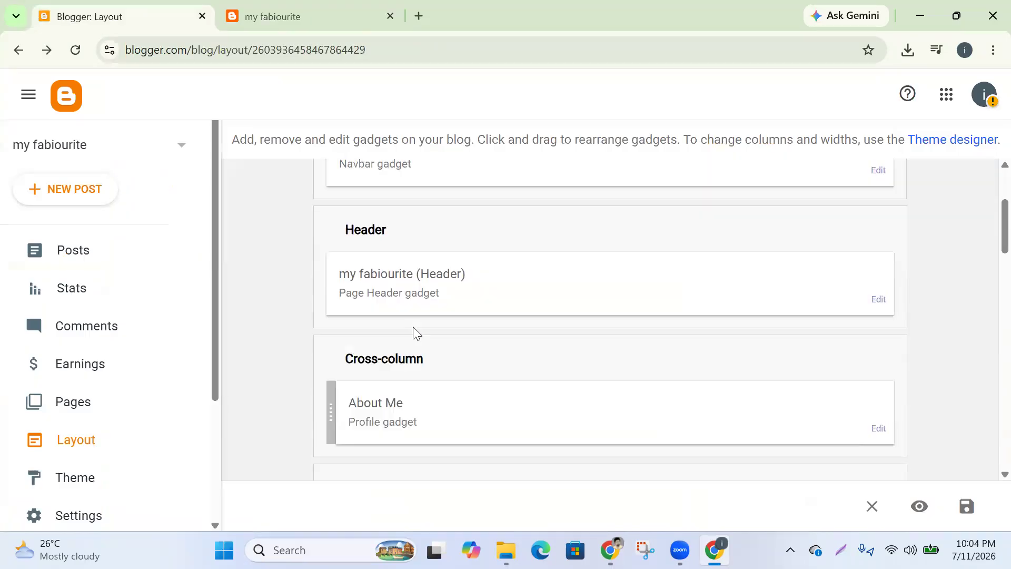
Examine the Main section's gadgets and the Featured post gadget's settings, and leave them without saving
scroll(535, 343, "down", 2)
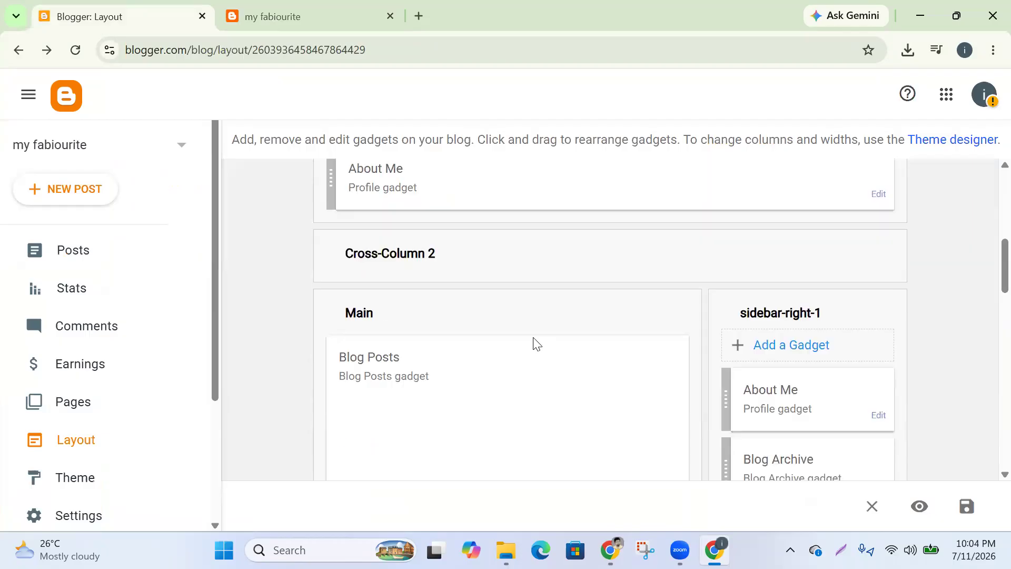
scroll(387, 369, "down", 5)
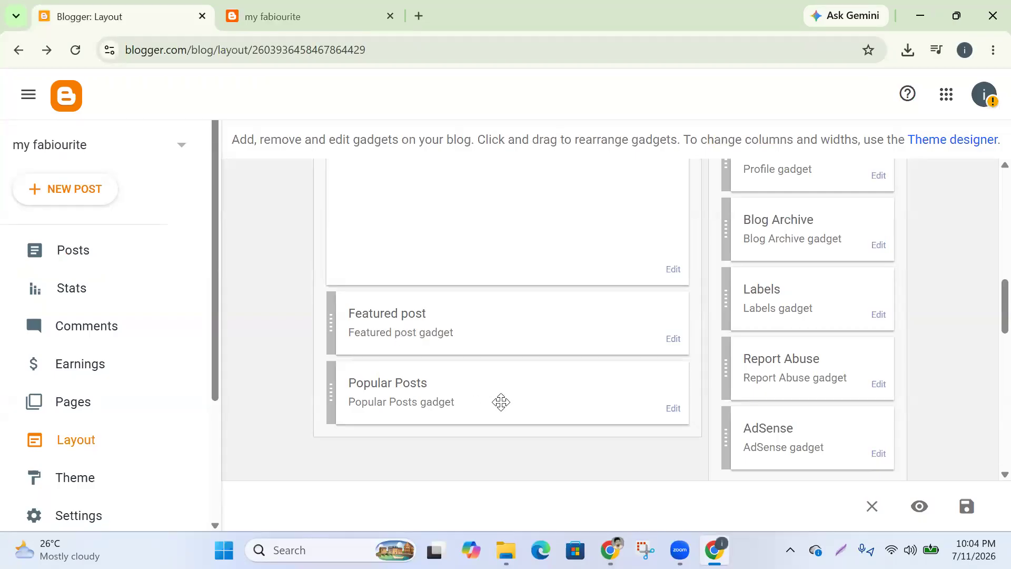
left_click(671, 339)
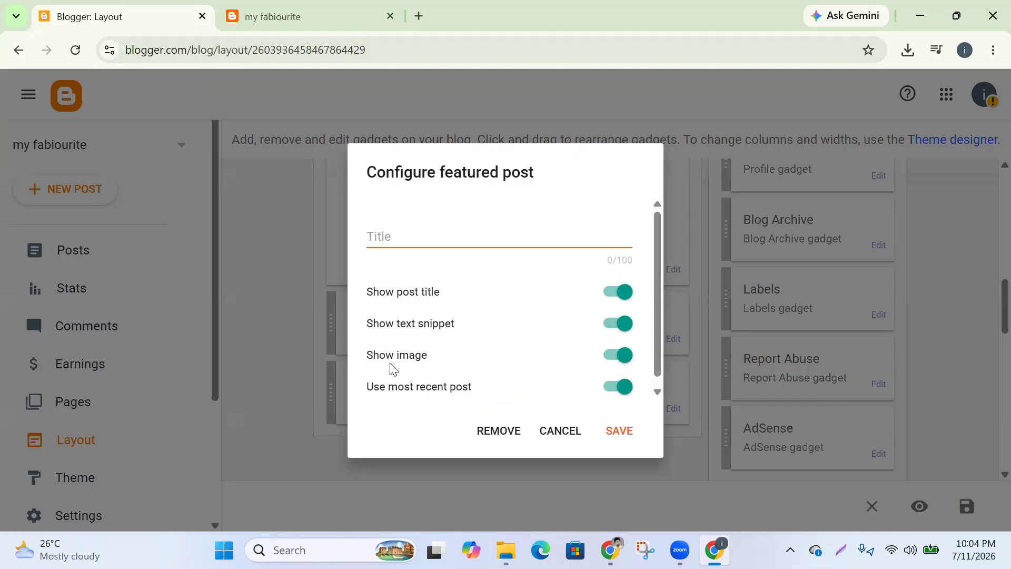
scroll(539, 384, "down", 1)
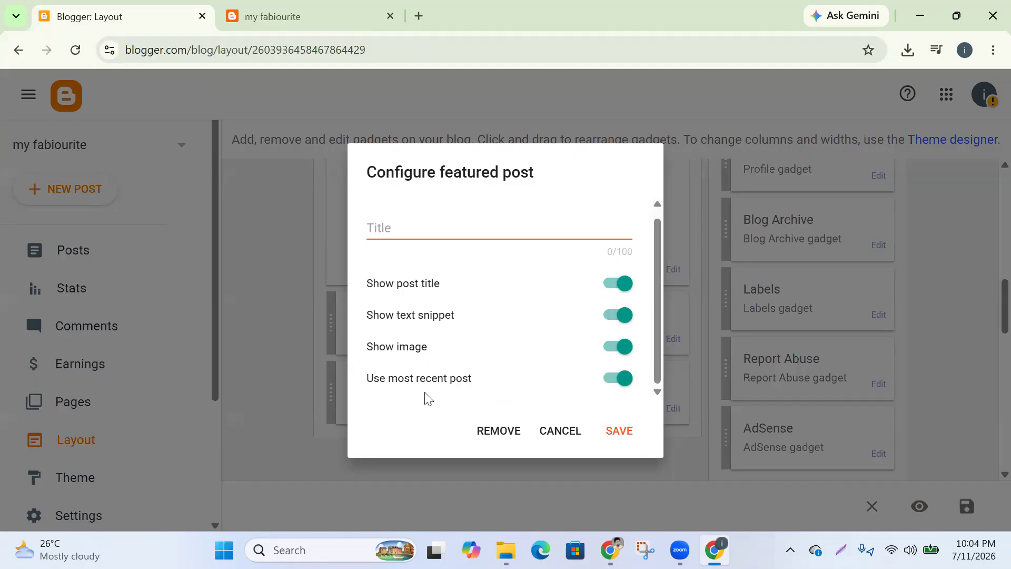
left_click(562, 434)
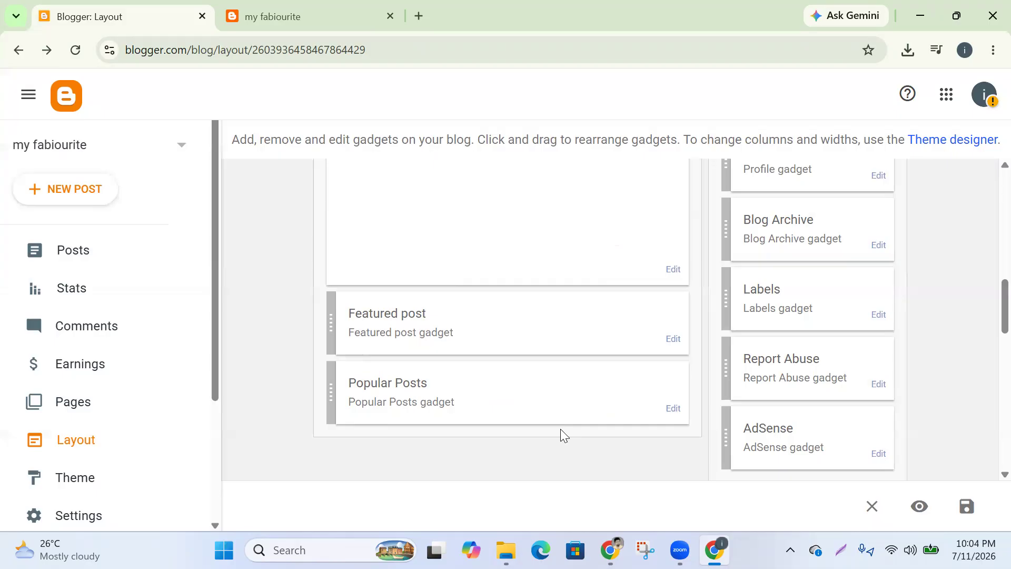
scroll(583, 350, "up", 5)
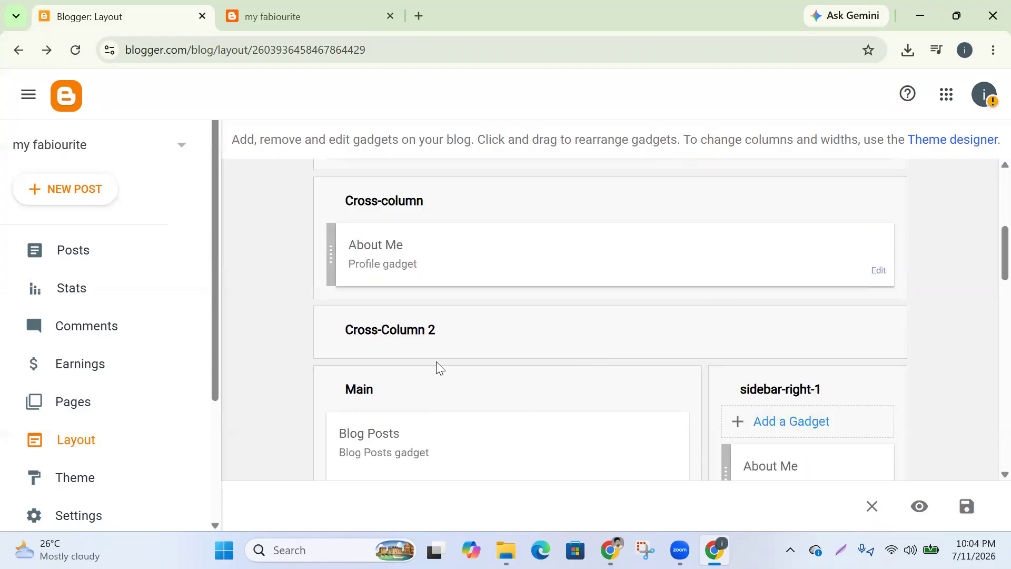
On the live blog, follow the complete profile link below the header banner and return to the blog
left_click(311, 15)
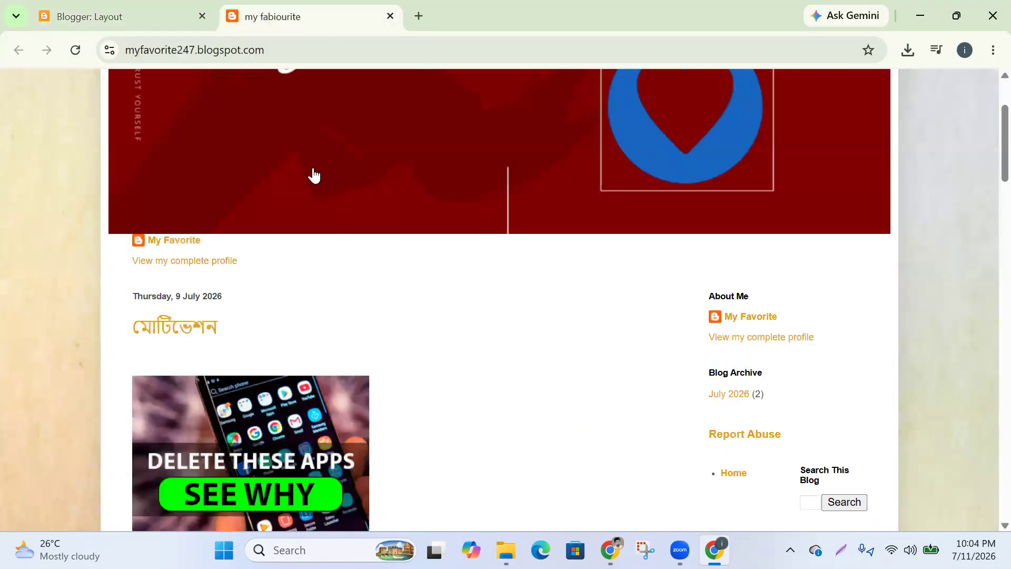
left_click(183, 262)
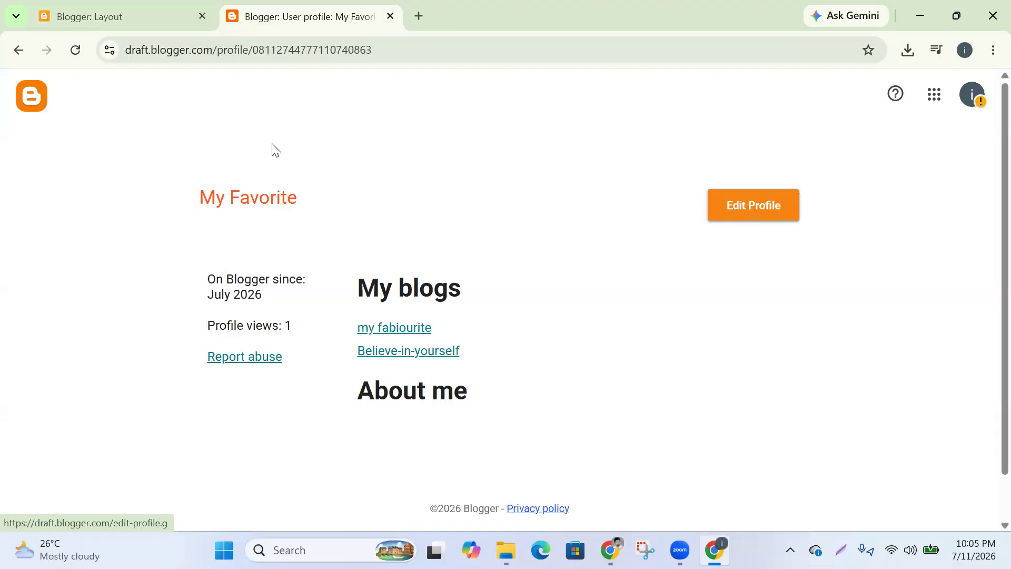
left_click(18, 50)
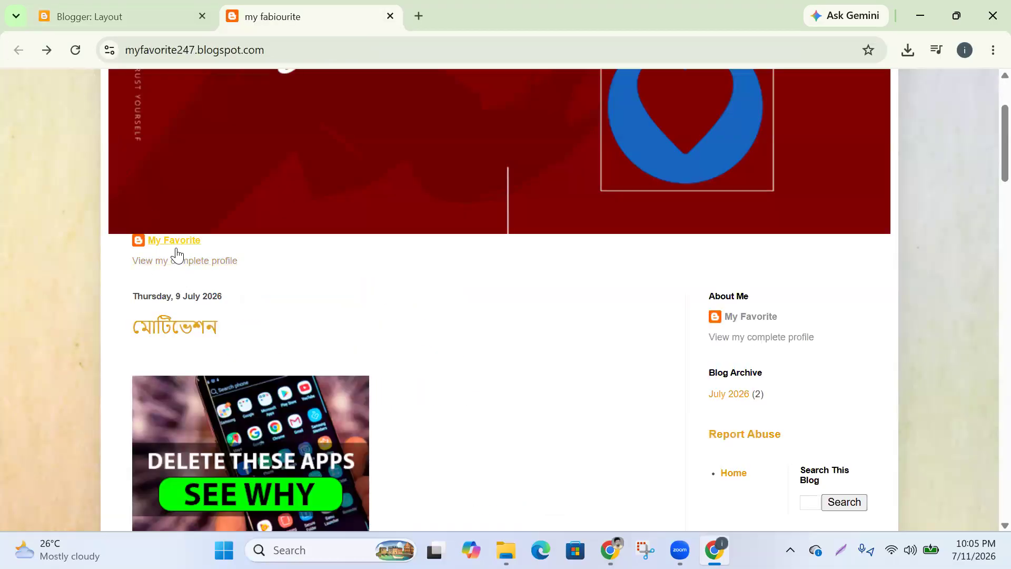
Back on the Layout page, review the settings of the Cross-column Profile gadget and leave them without saving
left_click(162, 17)
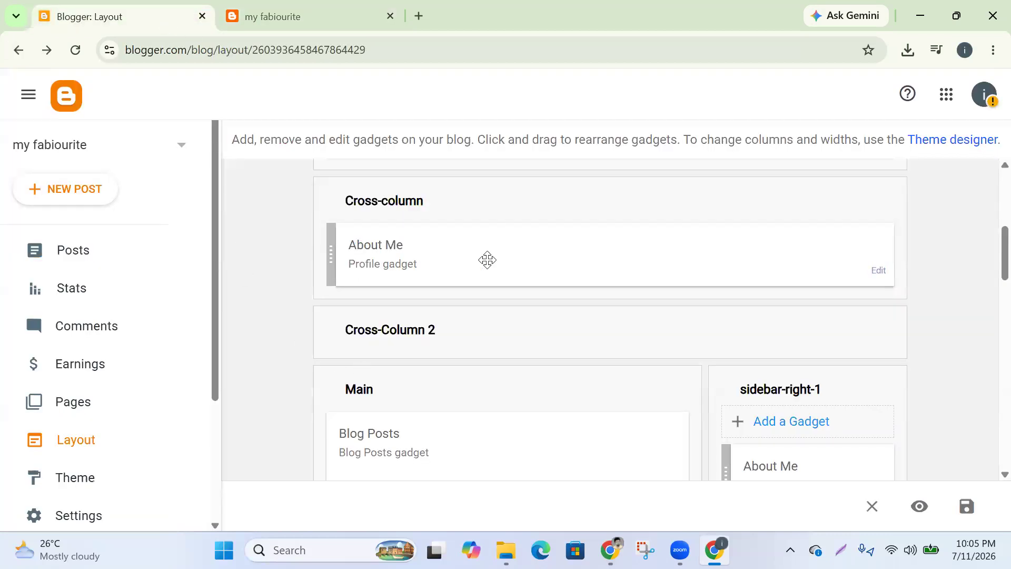
left_click(878, 270)
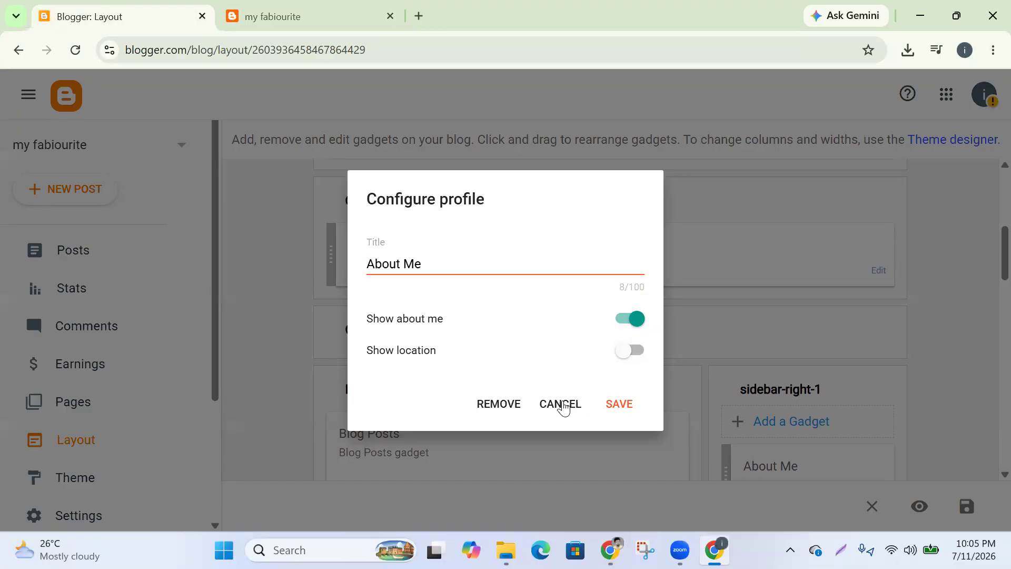
left_click(561, 405)
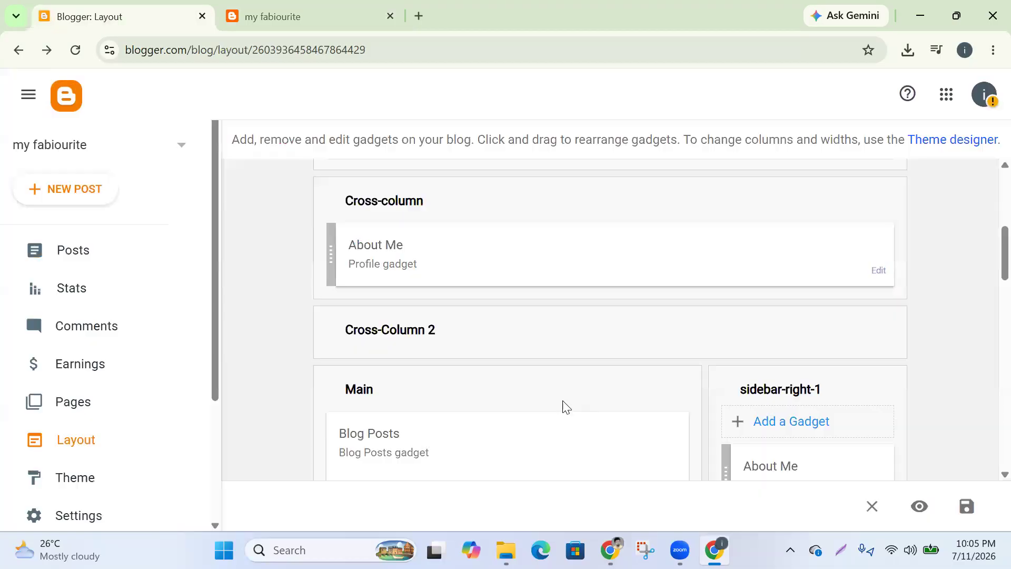
scroll(420, 329, "down", 1)
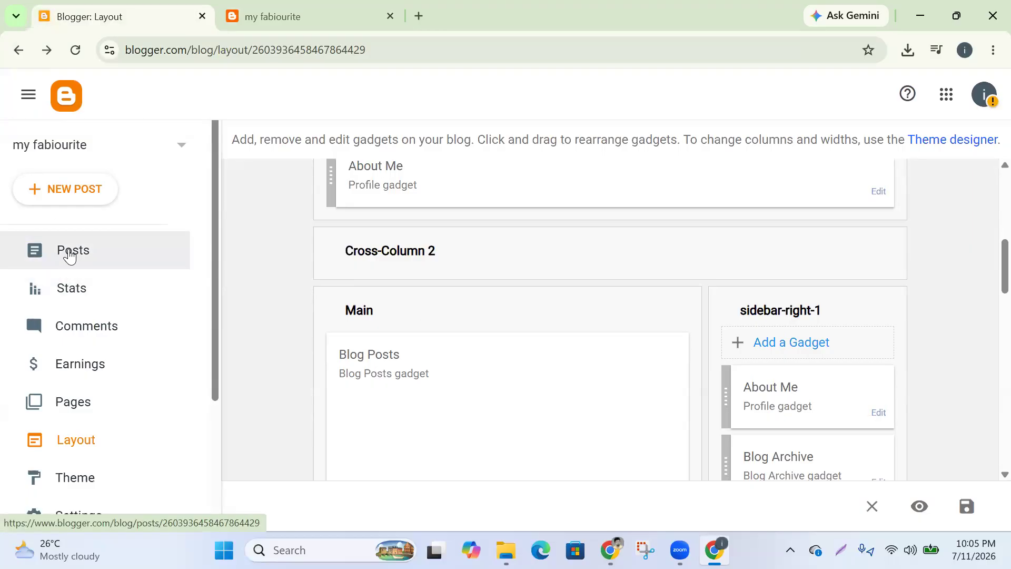
Open the published post "মোটিভেশন" for editing and look through its text and post settings
left_click(70, 255)
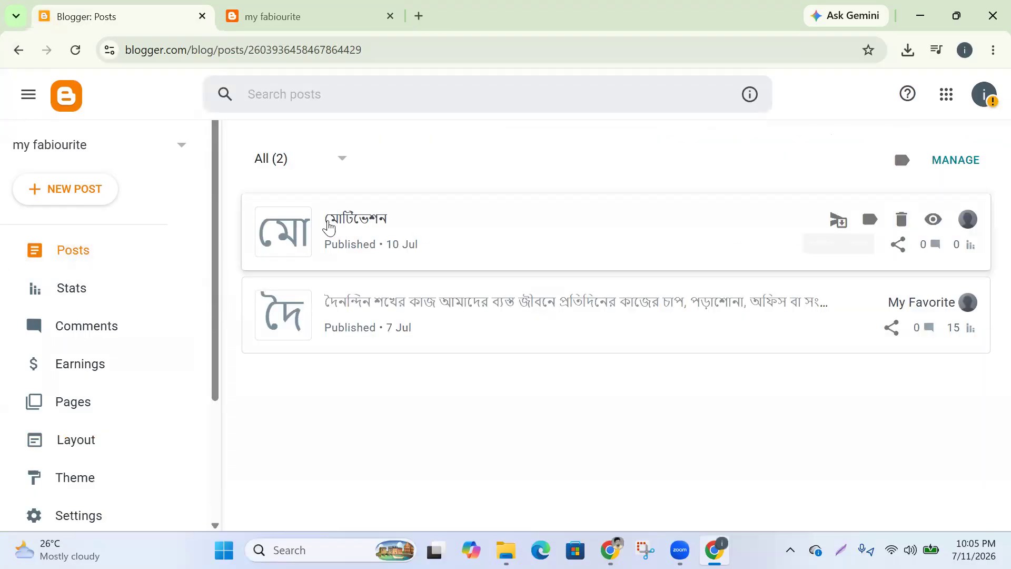
left_click(348, 220)
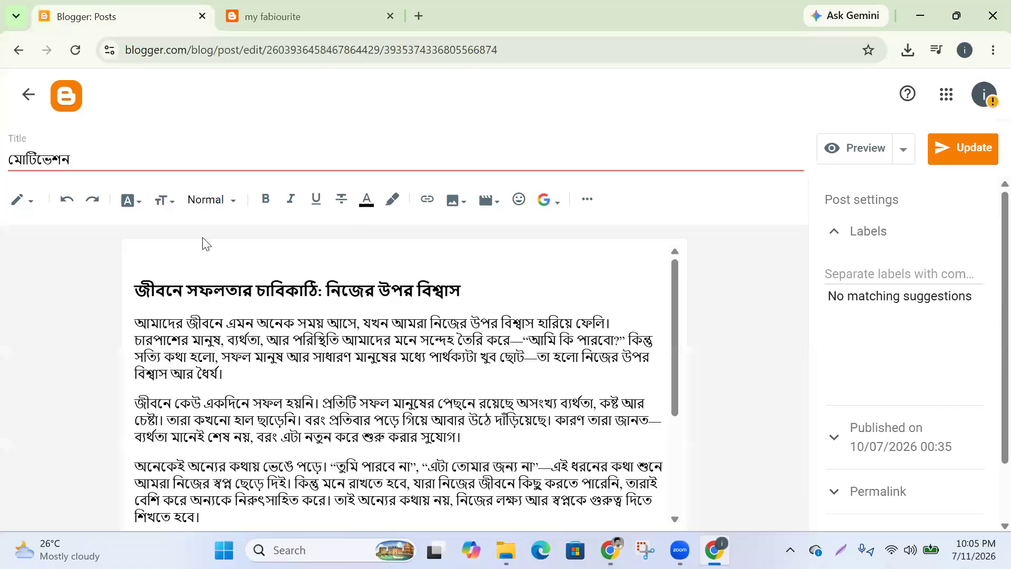
scroll(458, 288, "down", 3)
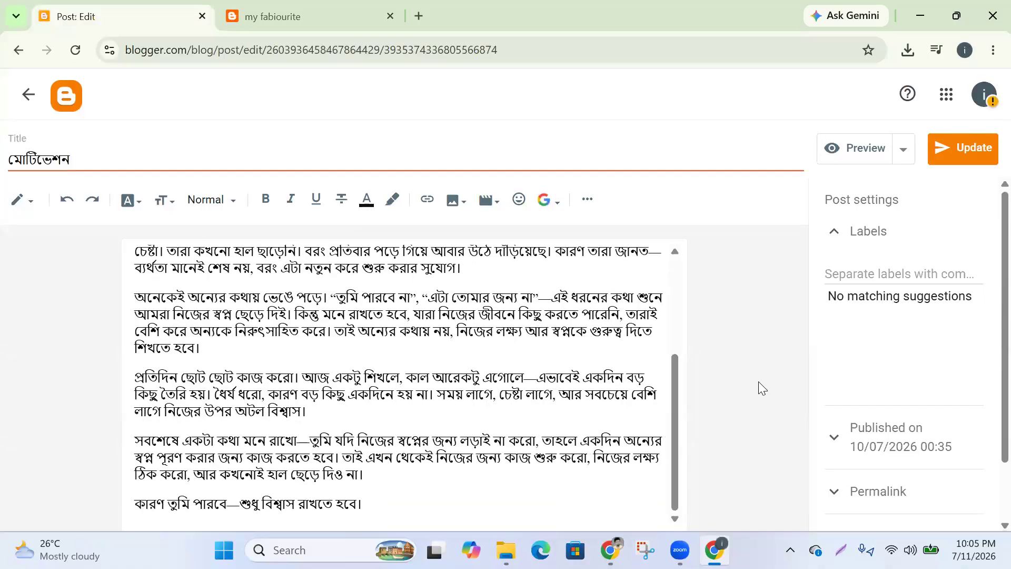
scroll(888, 307, "down", 1)
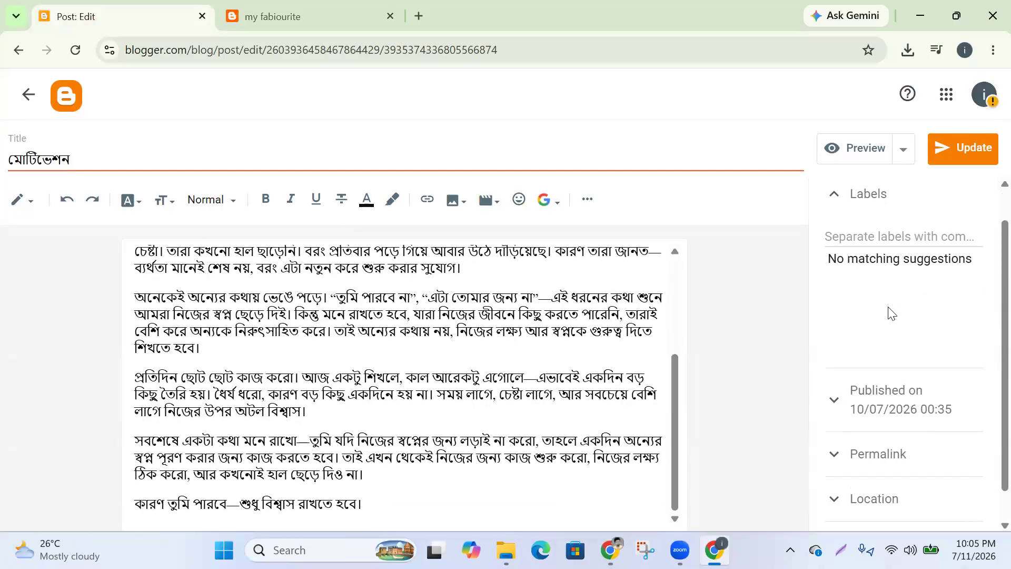
scroll(890, 313, "down", 1)
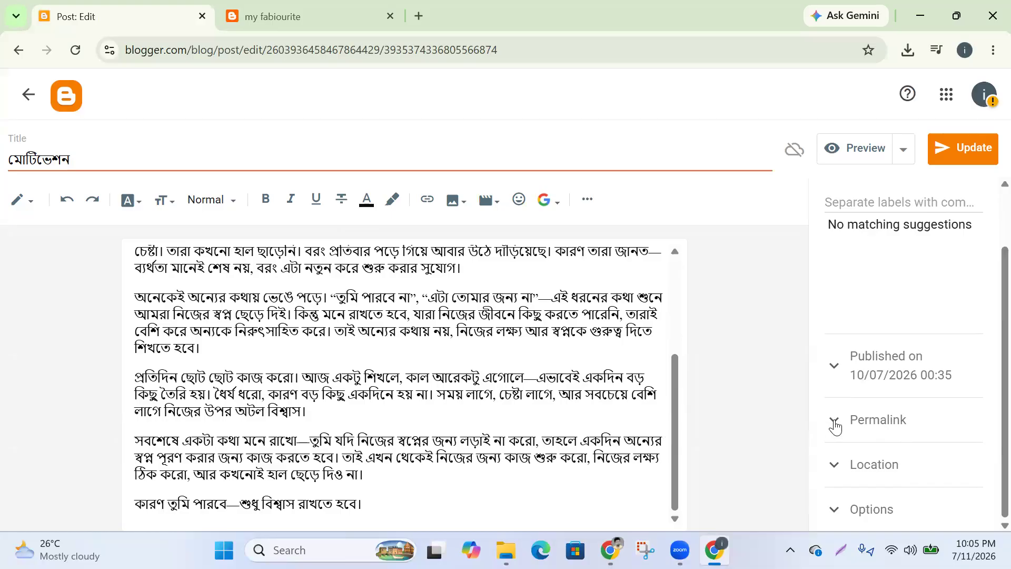
Examine the post's reader comment options, Location and Labels settings, and collapse them without entering anything
scroll(841, 516, "up", 2)
left_click(885, 421)
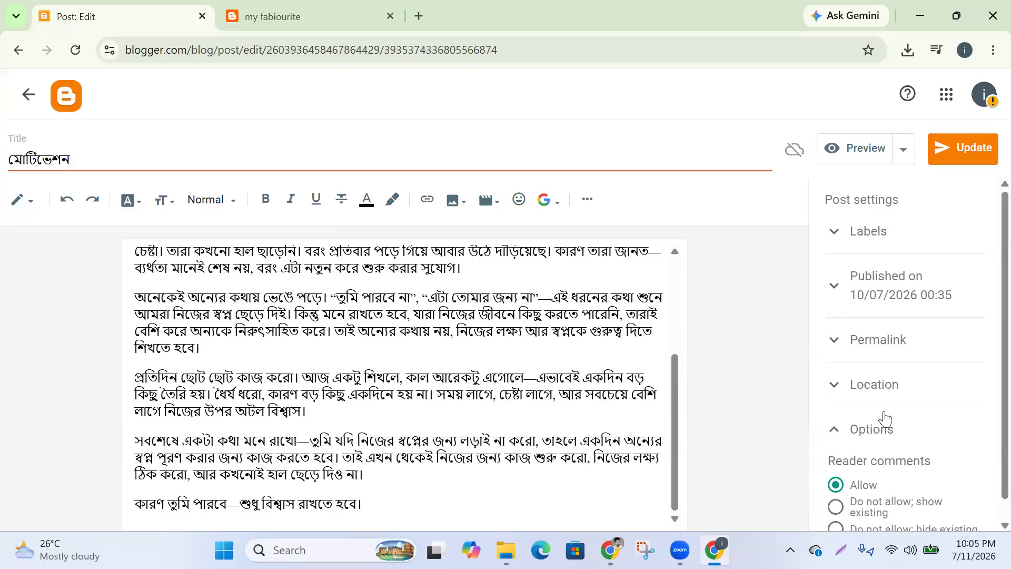
scroll(892, 458, "down", 1)
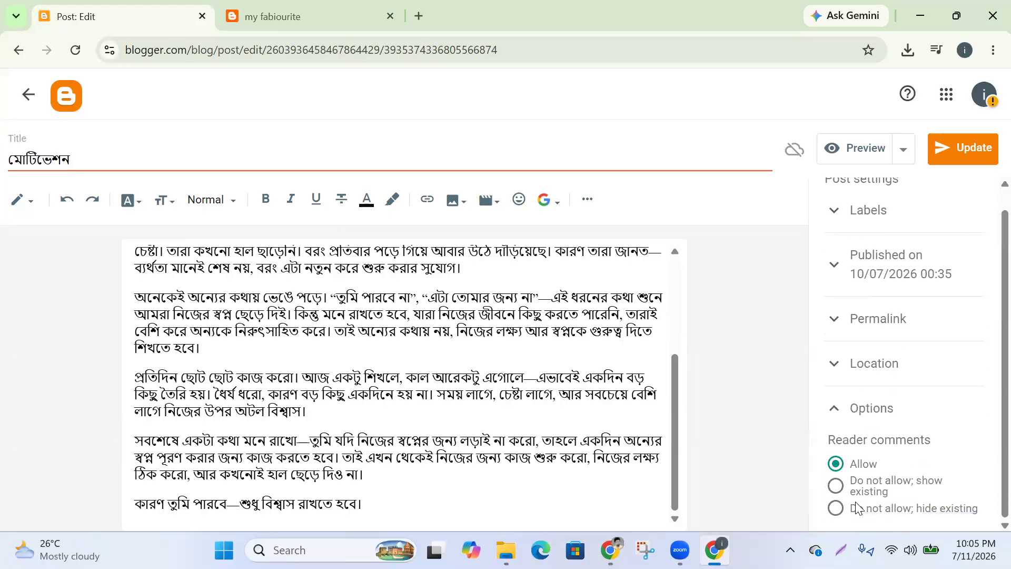
left_click(837, 373)
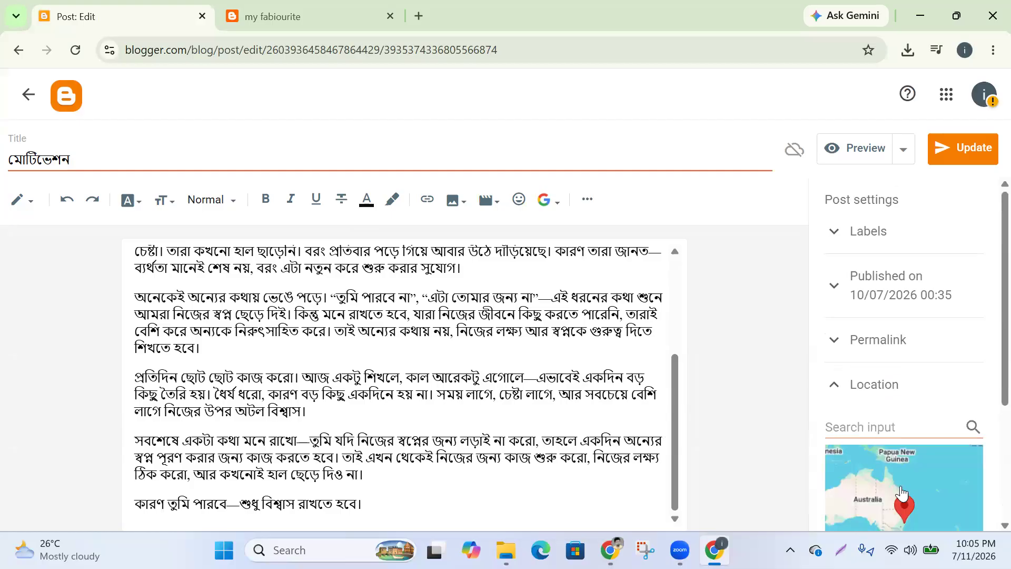
left_click(837, 389)
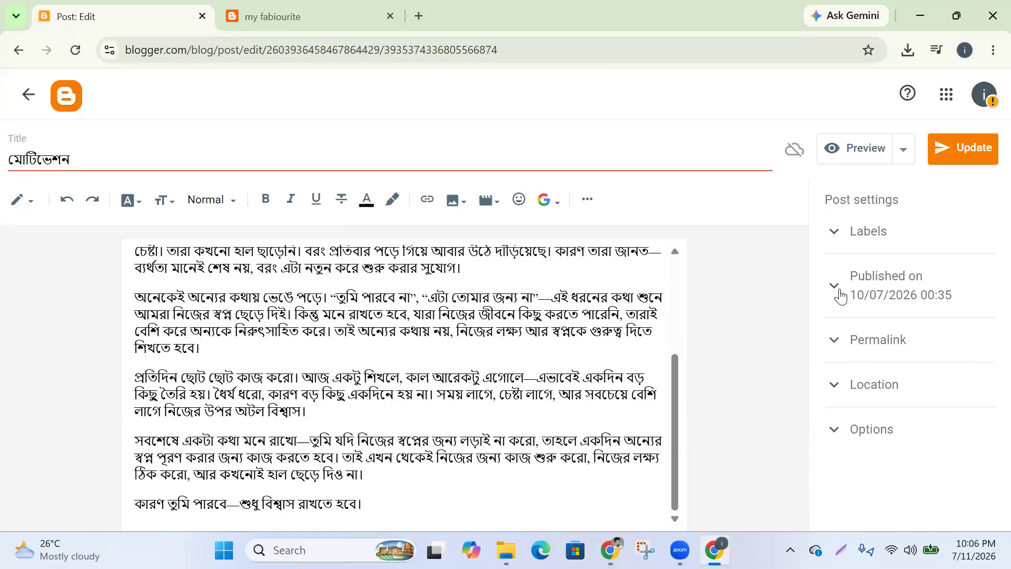
left_click(835, 232)
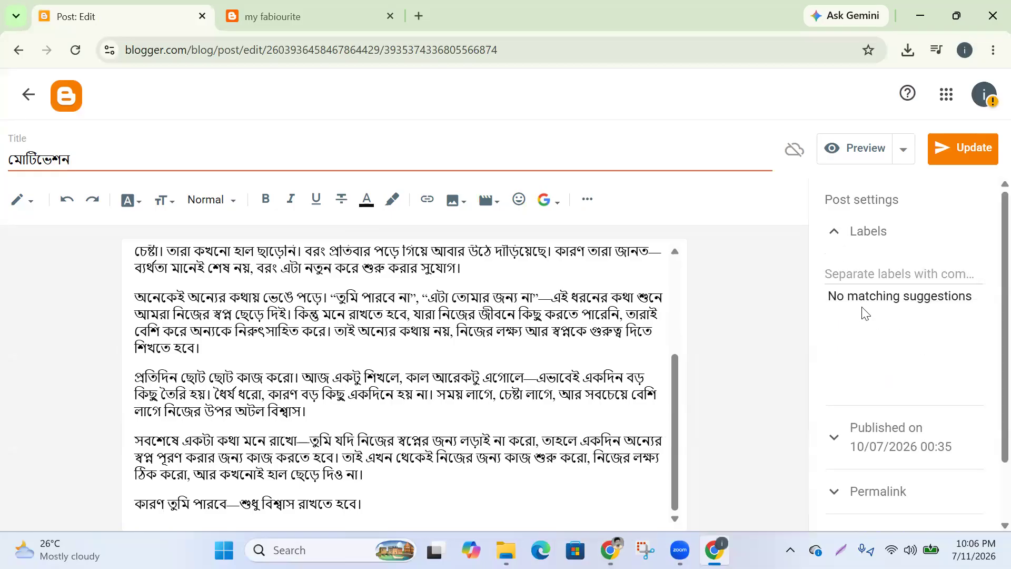
left_click(861, 272)
left_click(836, 234)
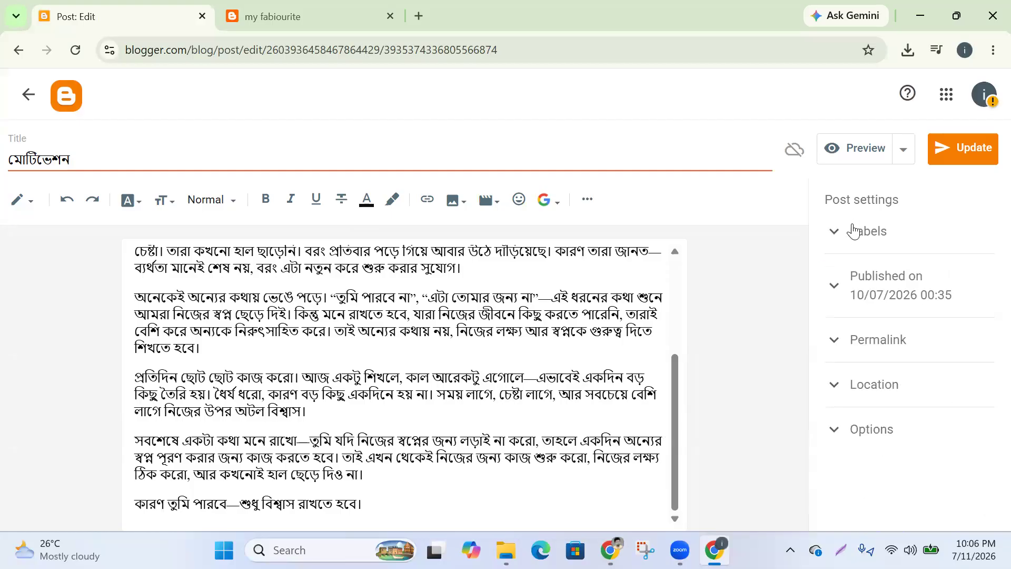
Update the post, check the live blog, and return to the post editor
scroll(278, 303, "up", 4)
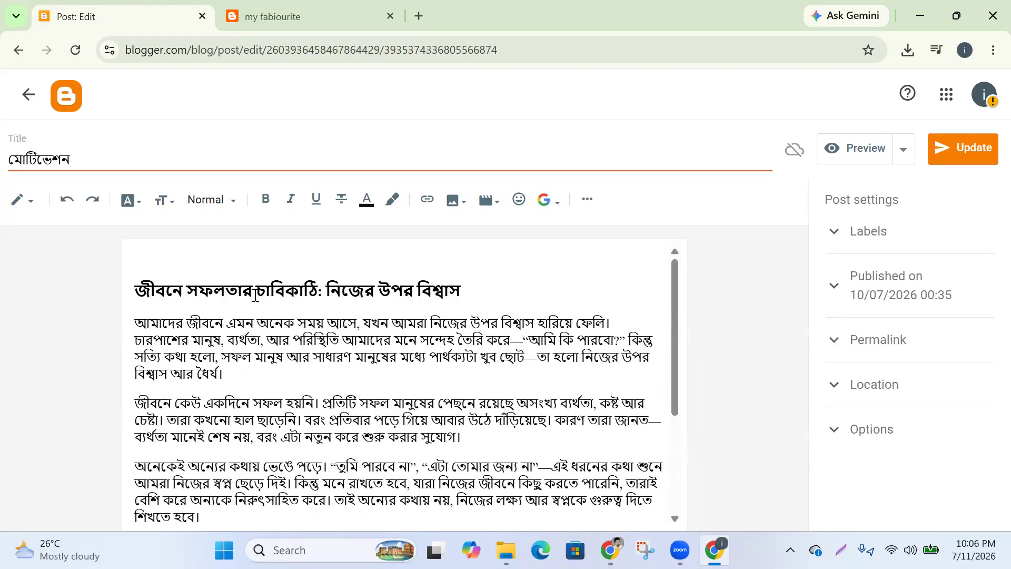
left_click(959, 148)
left_click(287, 14)
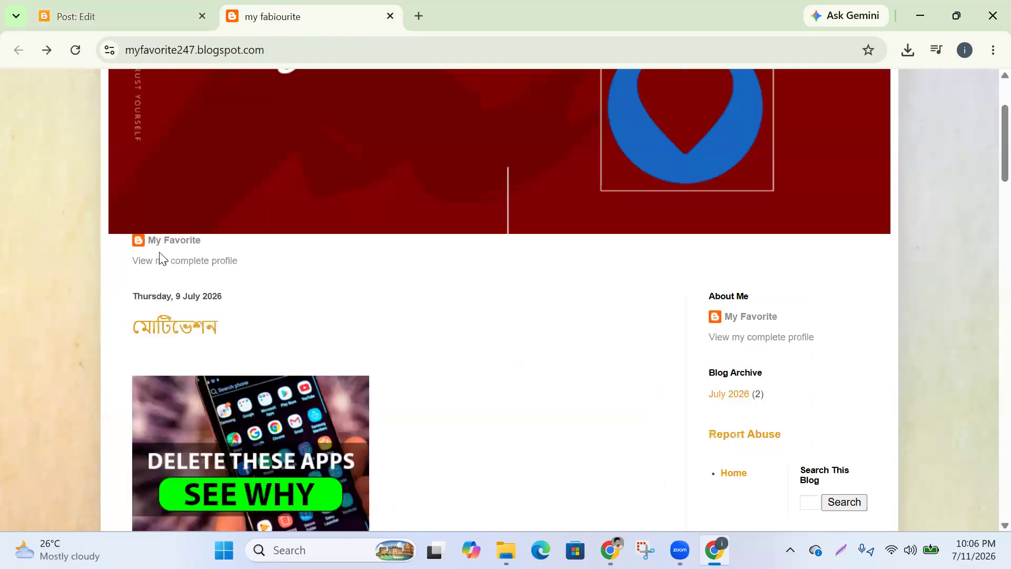
left_click(122, 23)
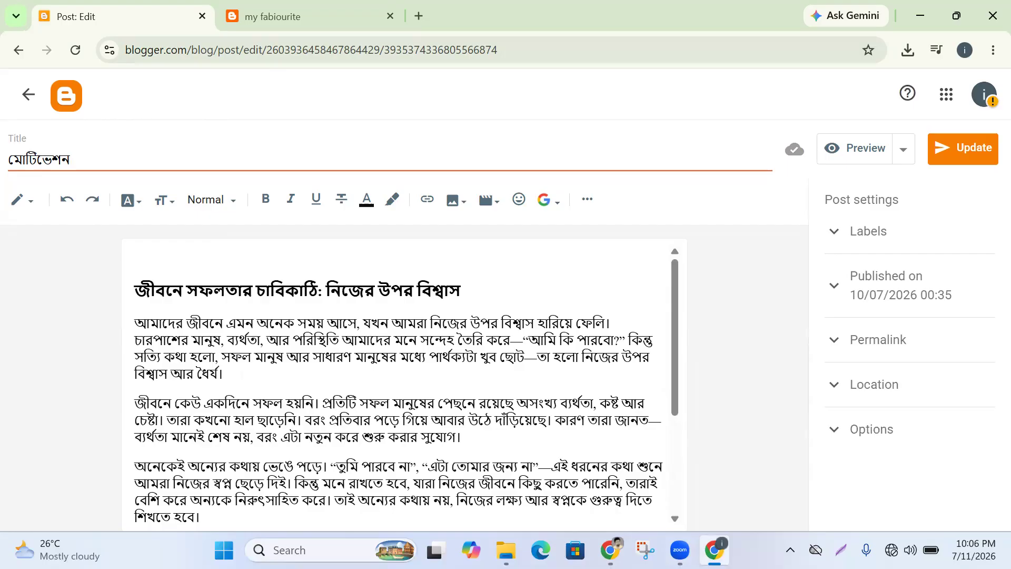
Connect the computer to the "vivo V60" Wi-Fi network
left_click(902, 550)
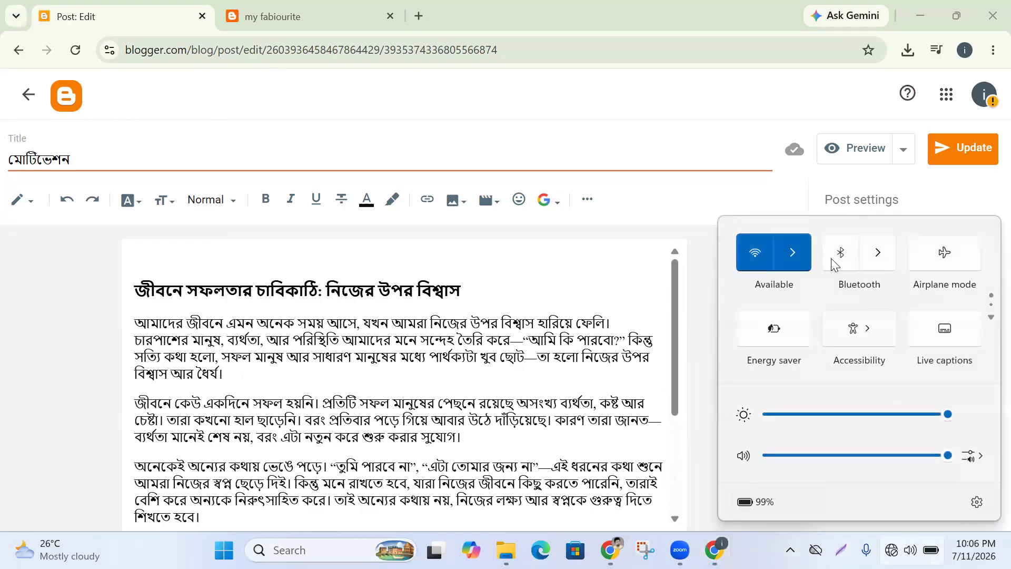
left_click(794, 252)
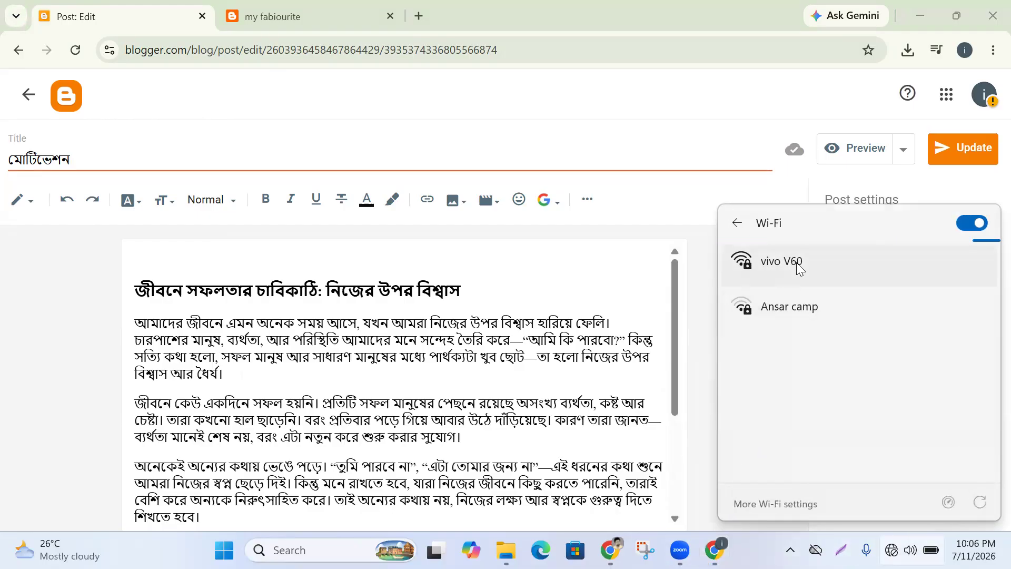
left_click(804, 264)
left_click(916, 334)
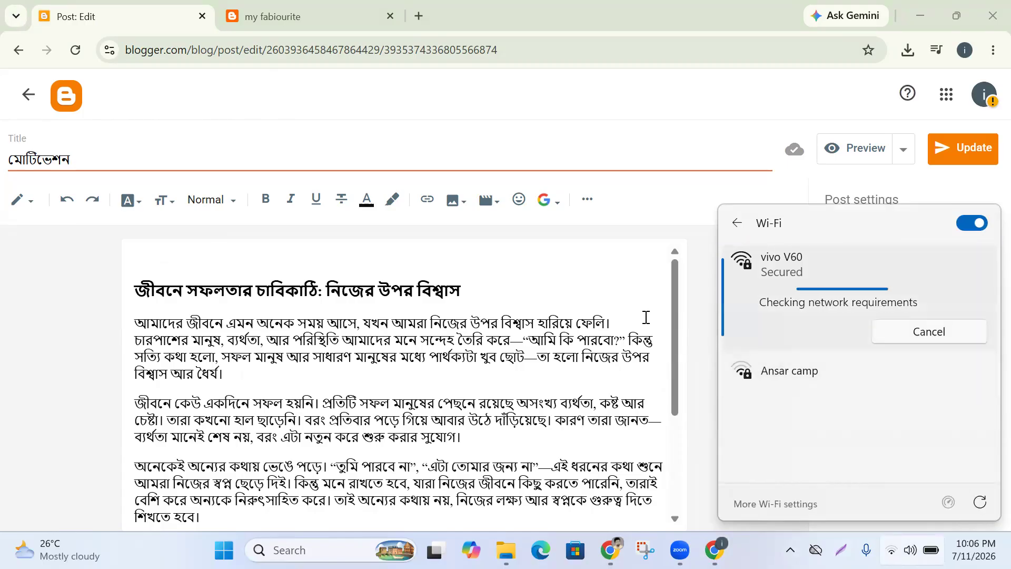
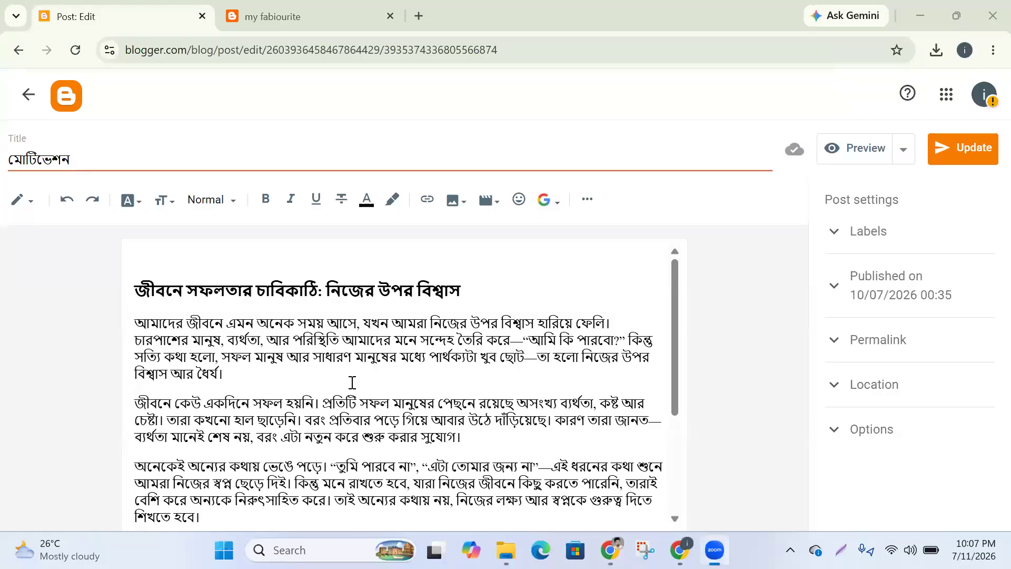
Look through the open post's text again and leave the editor for the list of posts
scroll(353, 382, "down", 4)
scroll(354, 345, "up", 5)
left_click(29, 95)
left_click(29, 95)
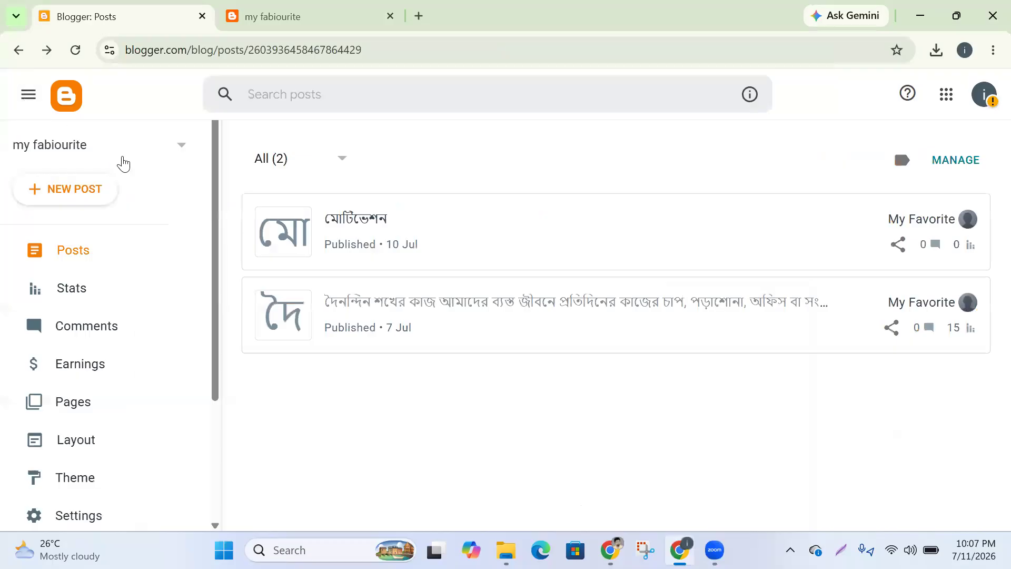
View the blog's Pages list and go back to the list of posts
scroll(131, 216, "down", 3)
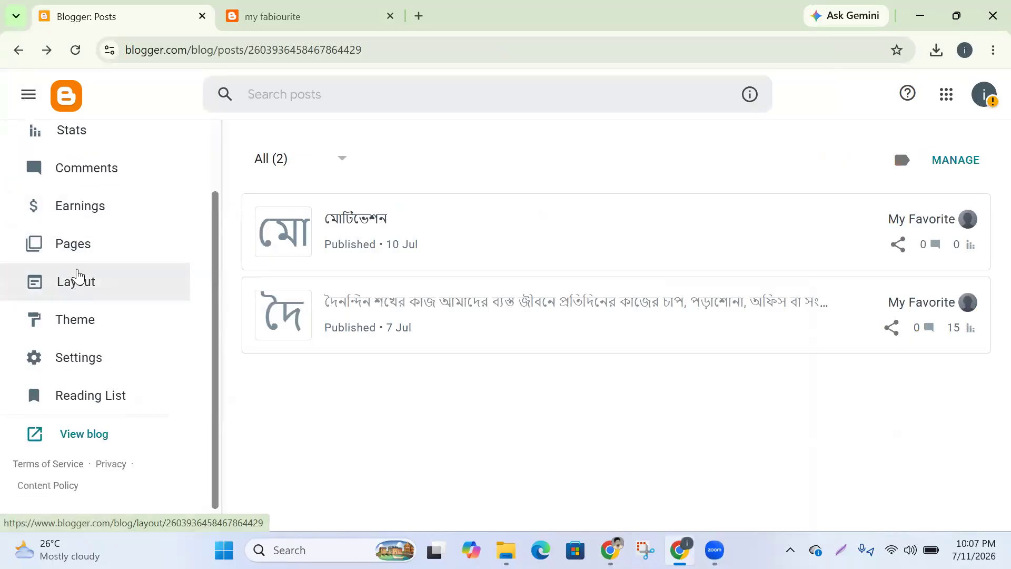
left_click(78, 245)
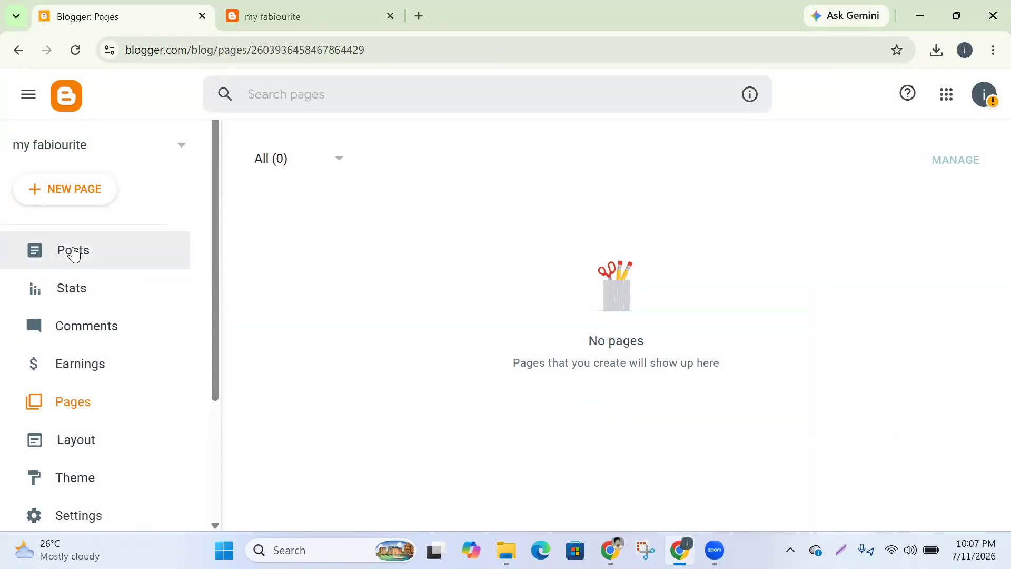
left_click(78, 260)
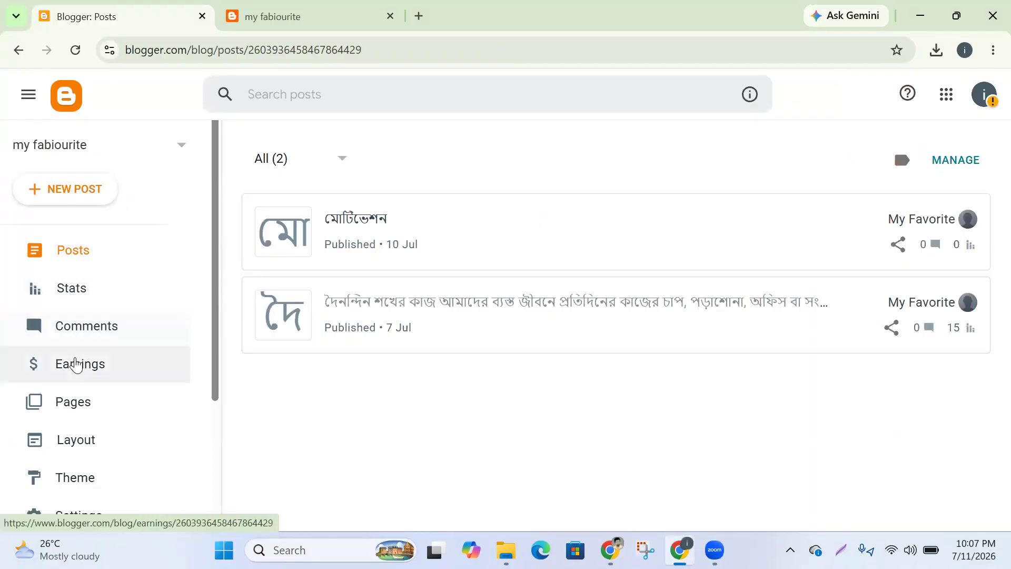
Create a new page titled "About Us" and publish it to the blog
left_click(75, 404)
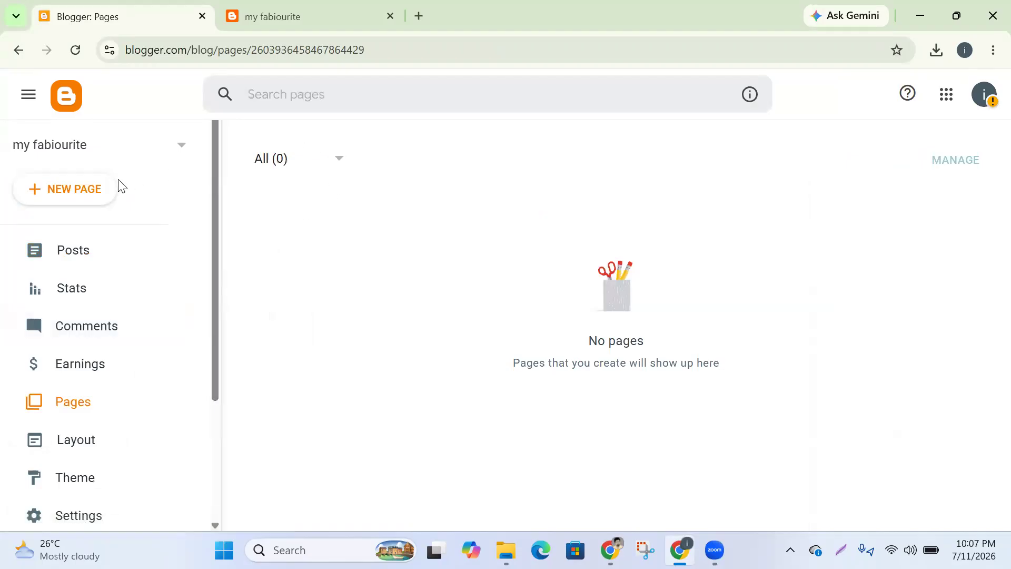
left_click(74, 192)
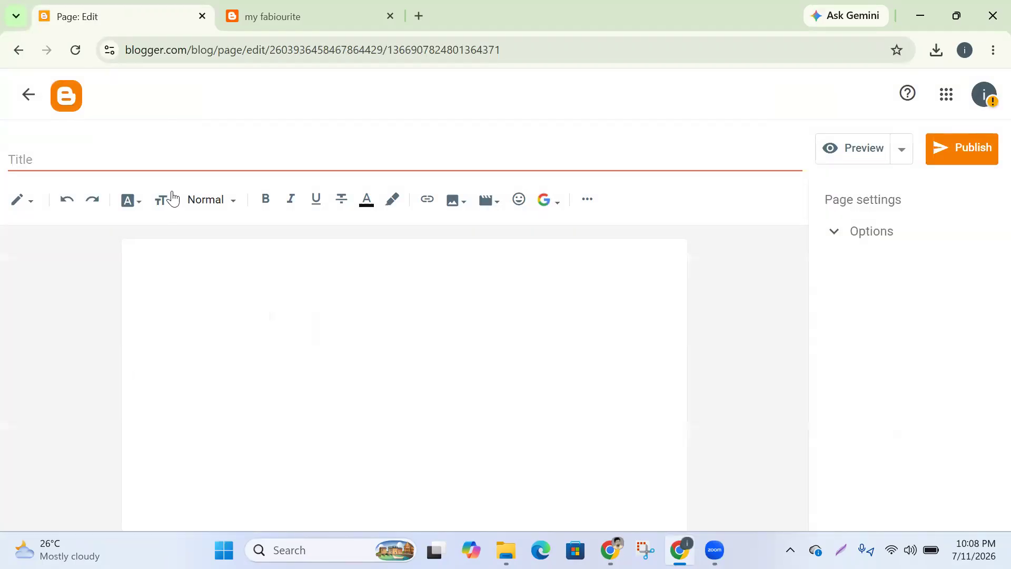
left_click(94, 157)
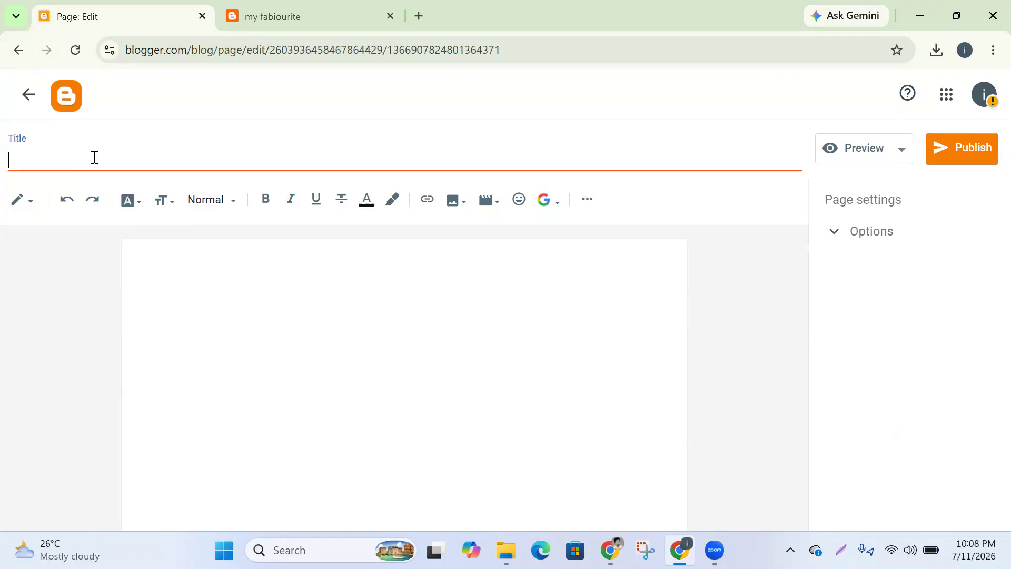
type("A")
key("BackSpace")
left_click(978, 150)
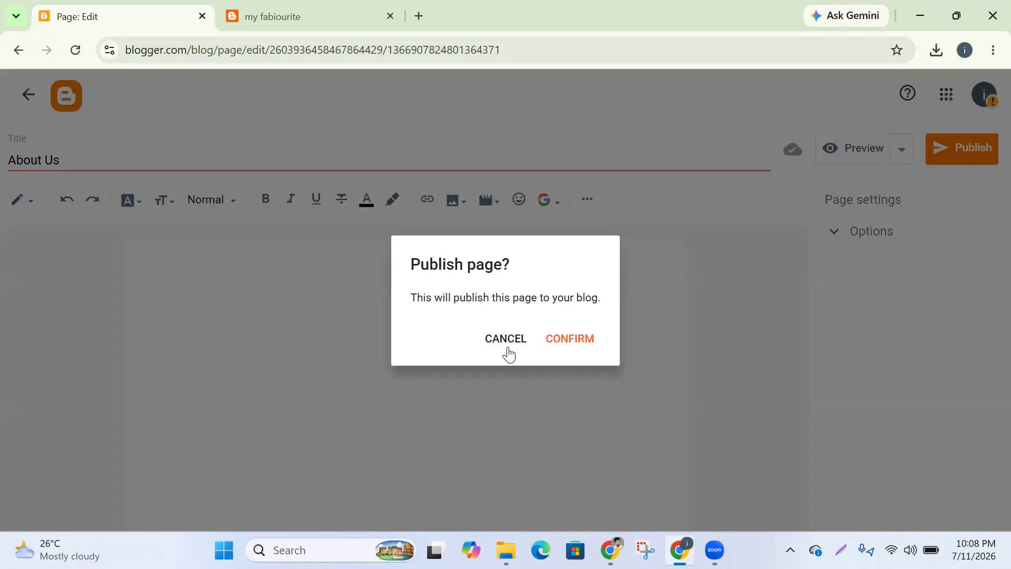
left_click(583, 346)
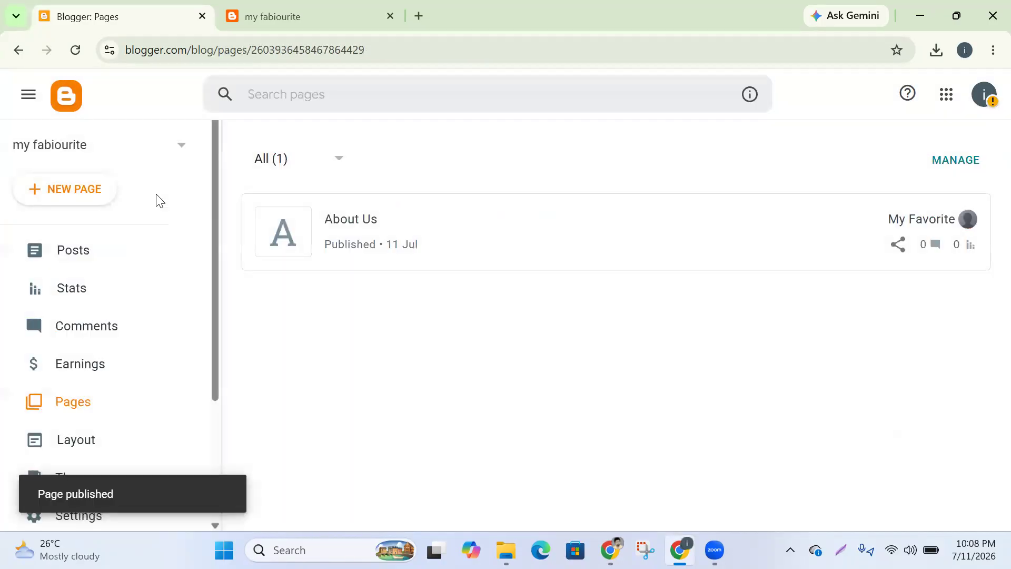
Create a new page titled "Our Services" and publish it to the blog
left_click(80, 196)
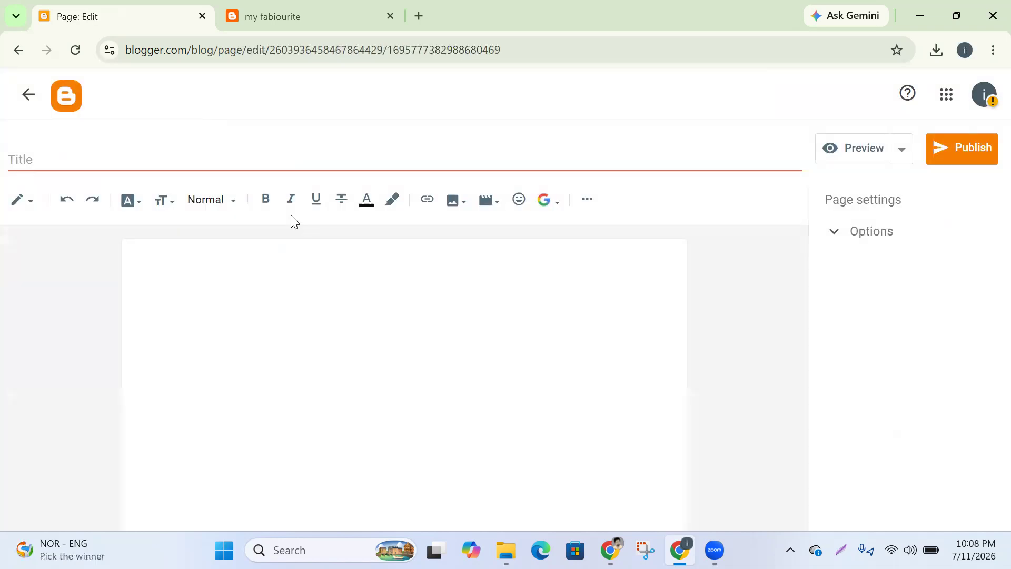
left_click(69, 160)
type("Our Ser")
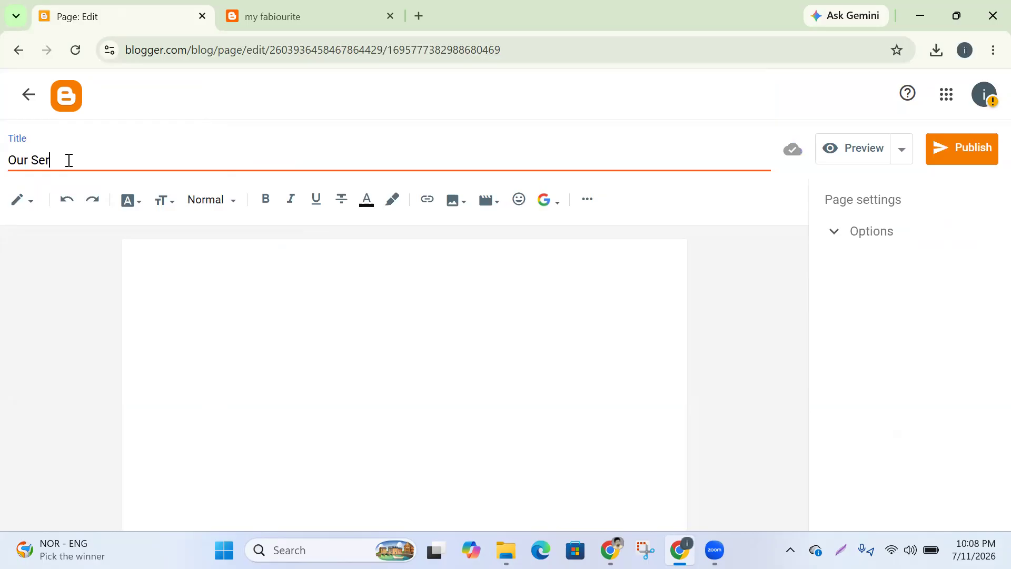
type("vices")
left_click(966, 154)
left_click(558, 338)
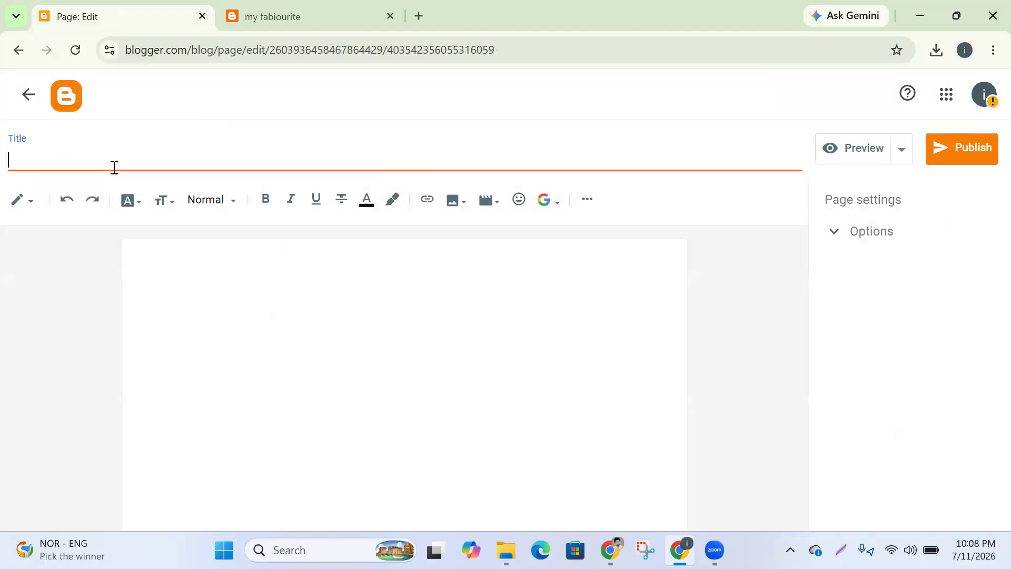
Title the new blank page "Contact Us" and publish it to the blog
type("Contact Us")
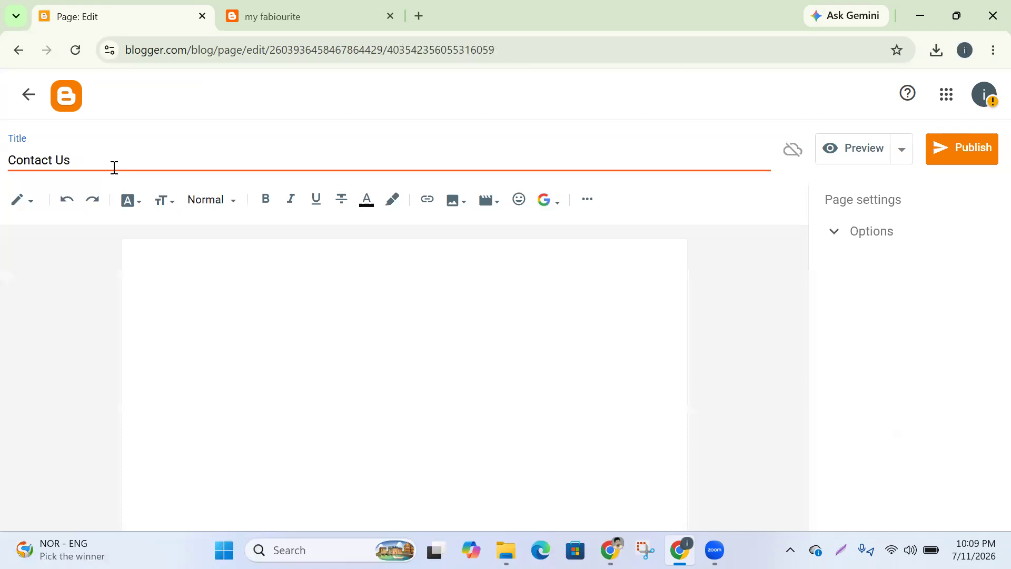
left_click(965, 148)
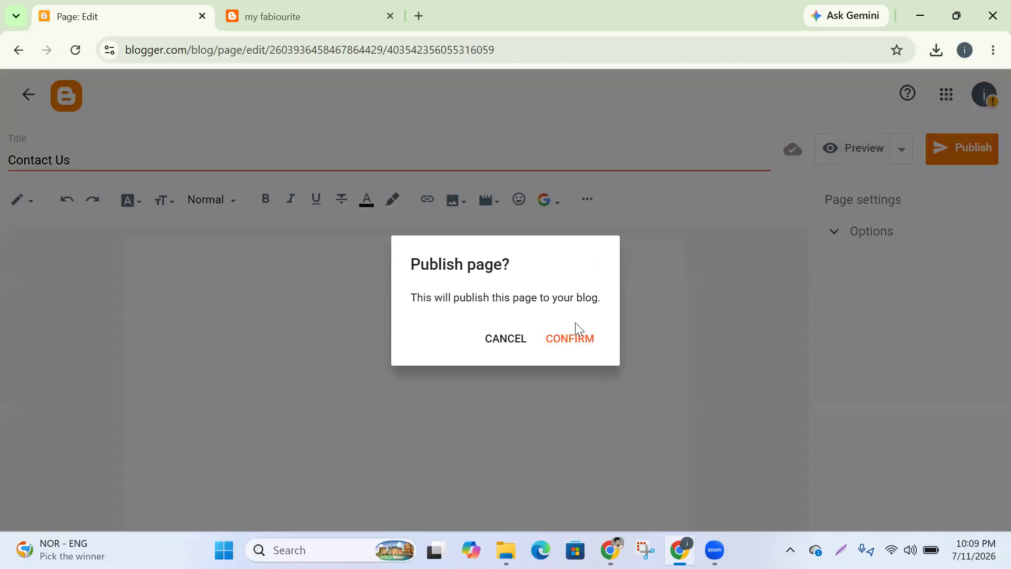
left_click(574, 340)
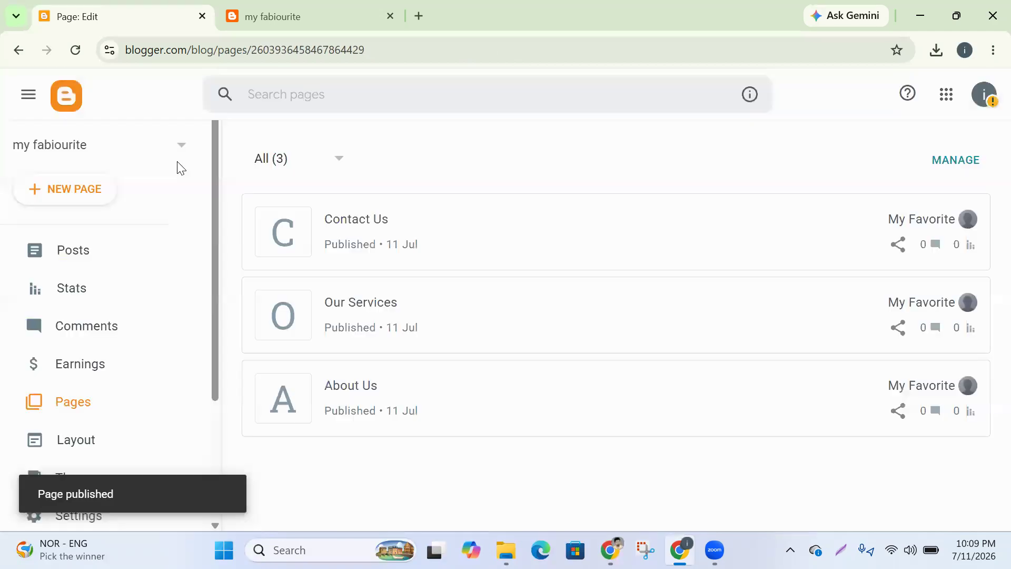
Create a new page titled "Privacy Policy", correcting the title's spelling, and publish it to the blog
left_click(84, 191)
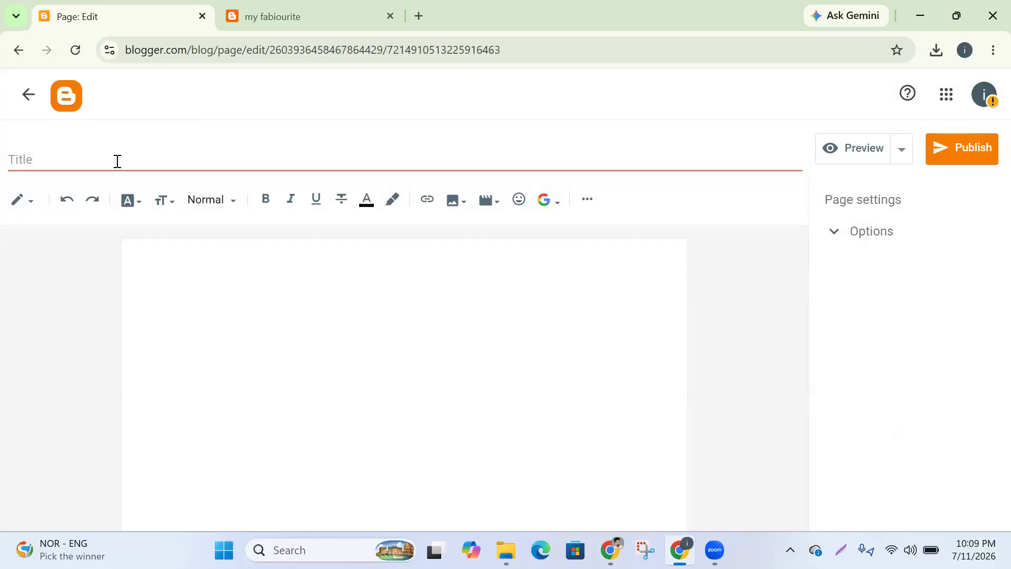
left_click(117, 162)
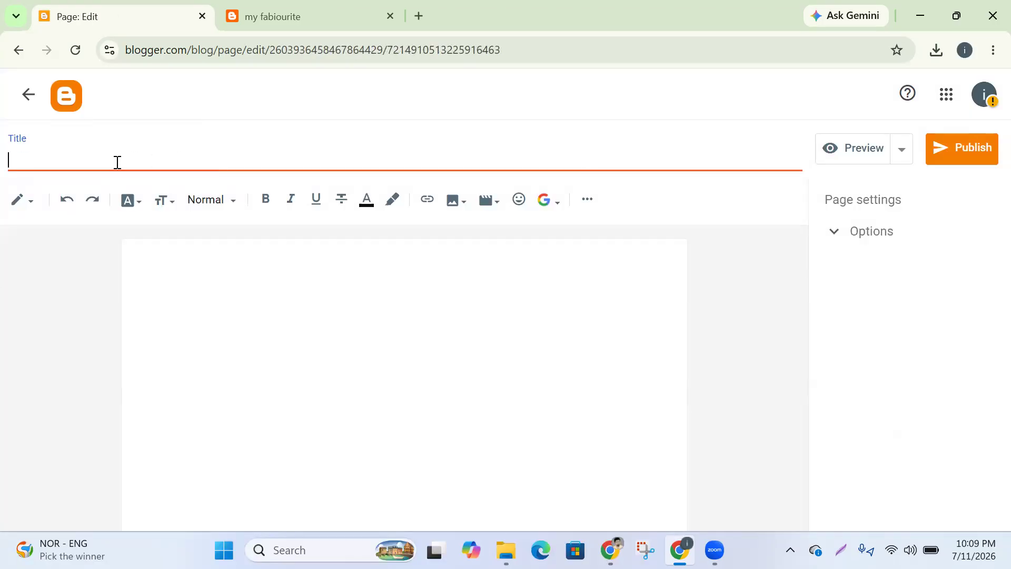
type("Privecy Policy")
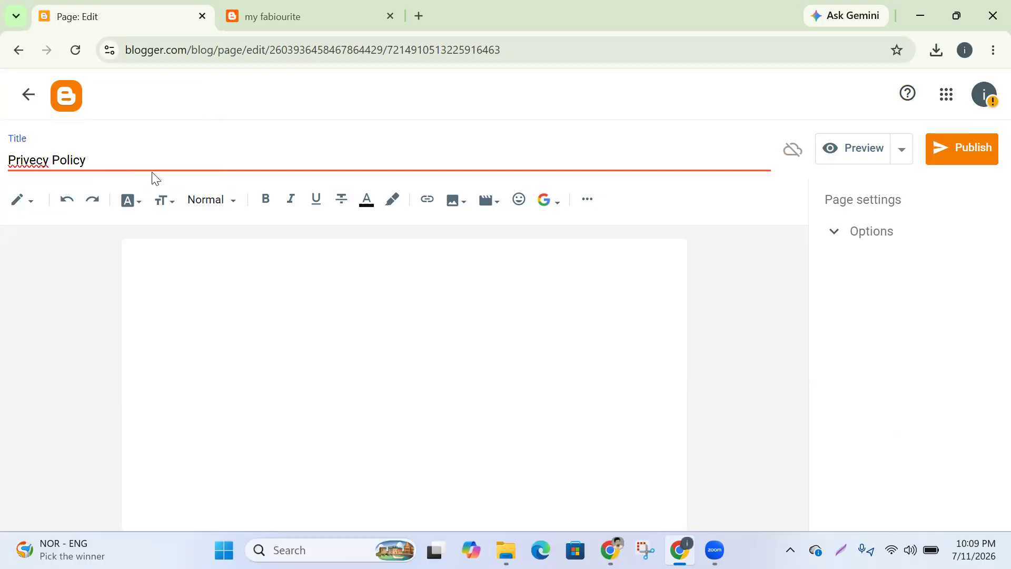
right_click(33, 163)
left_click(67, 163)
left_click(967, 149)
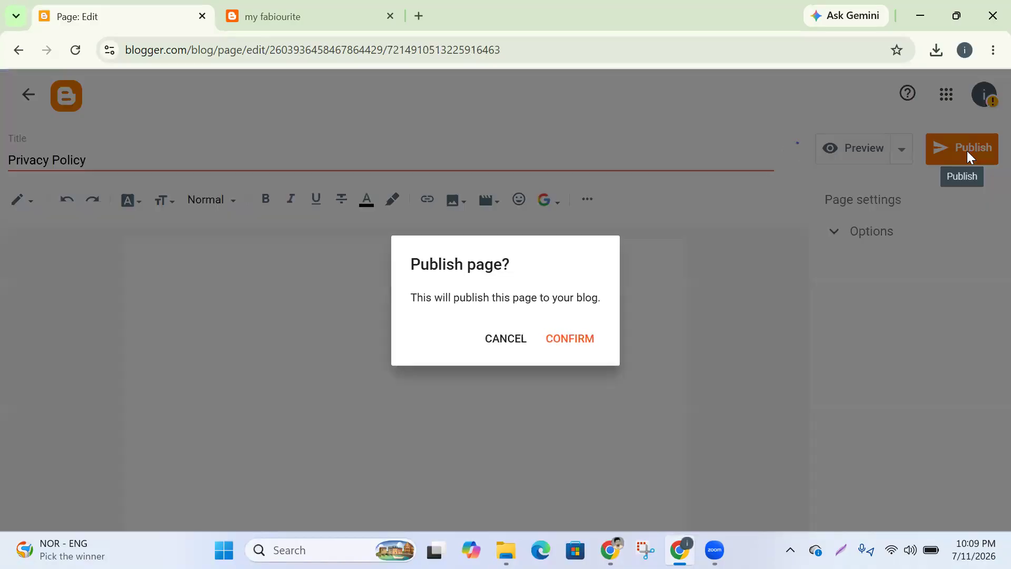
left_click(579, 342)
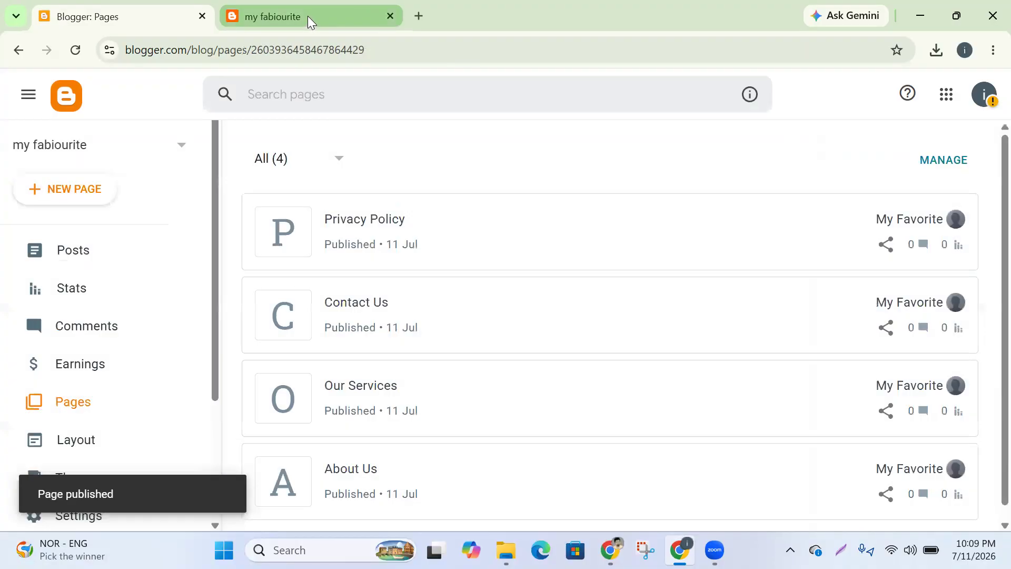
Reload the live blog and look through its header, posts, sidebar and footer for the published pages
left_click(310, 14)
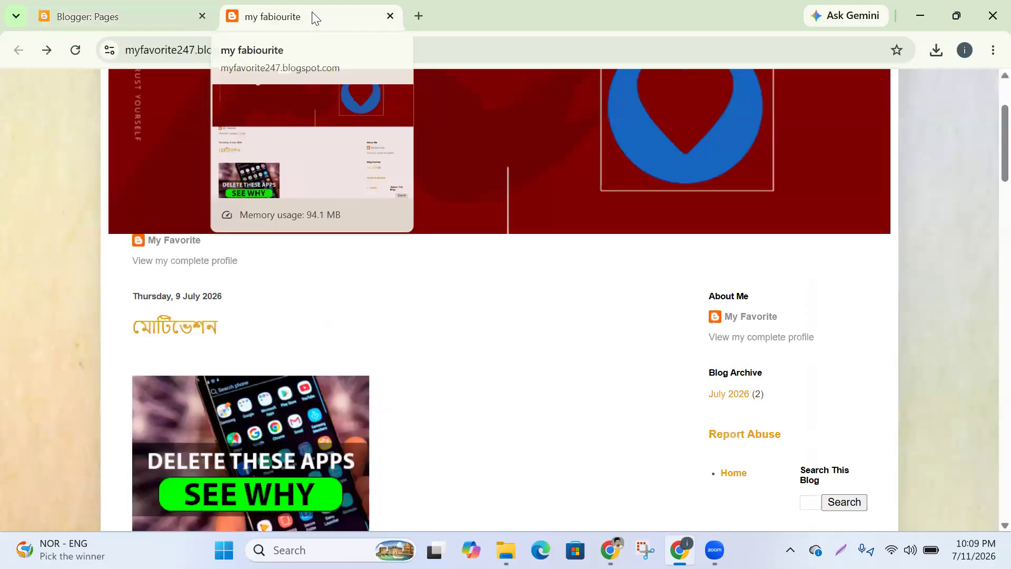
left_click(83, 50)
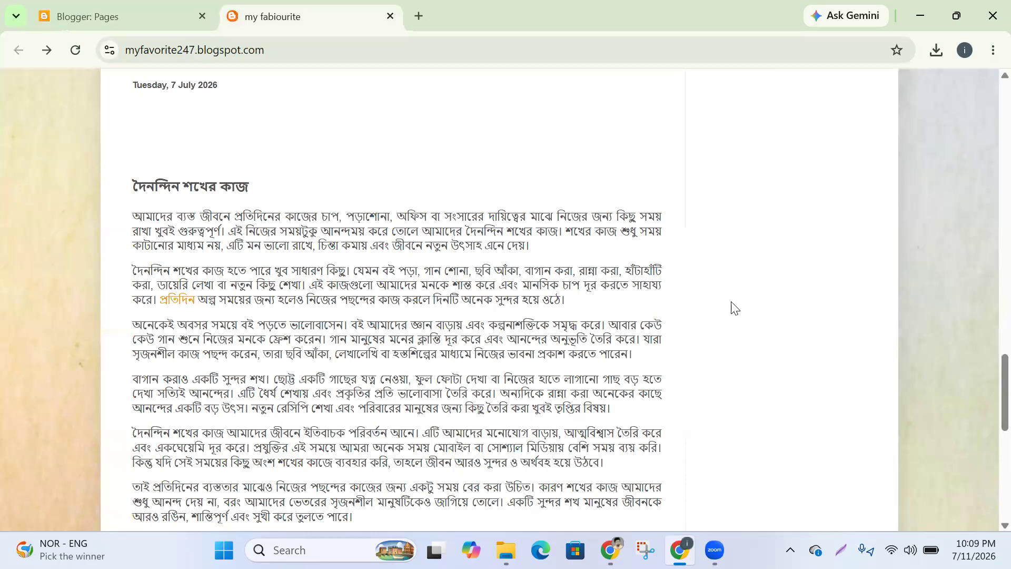
scroll(296, 287, "up", 15)
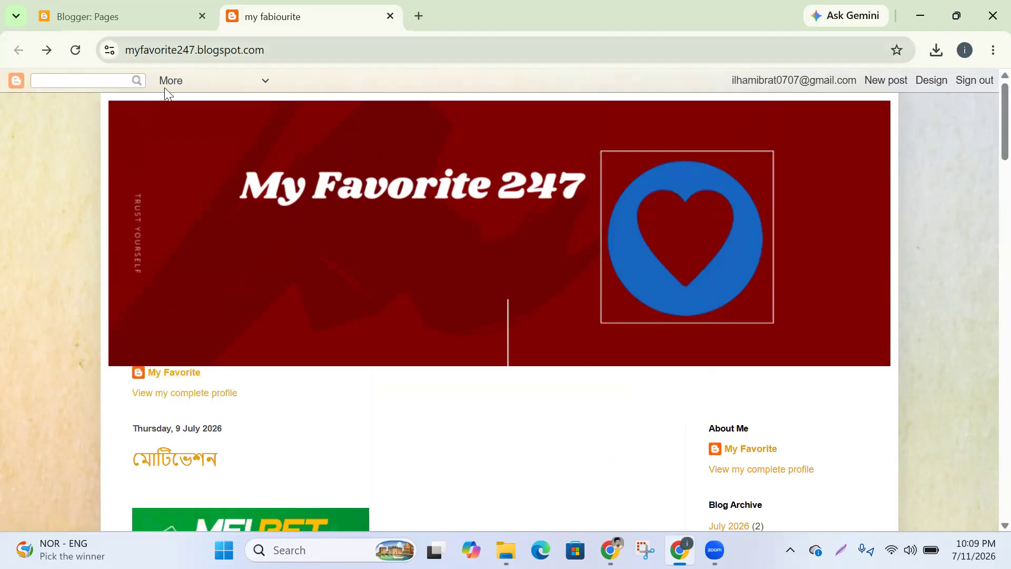
scroll(294, 247, "down", 3)
scroll(753, 272, "down", 20)
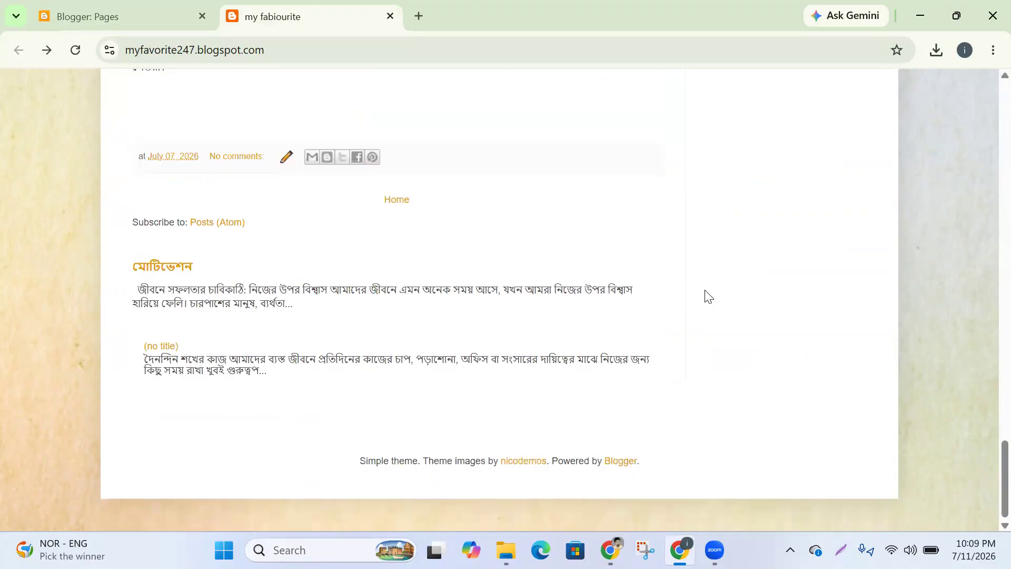
scroll(416, 253, "up", 20)
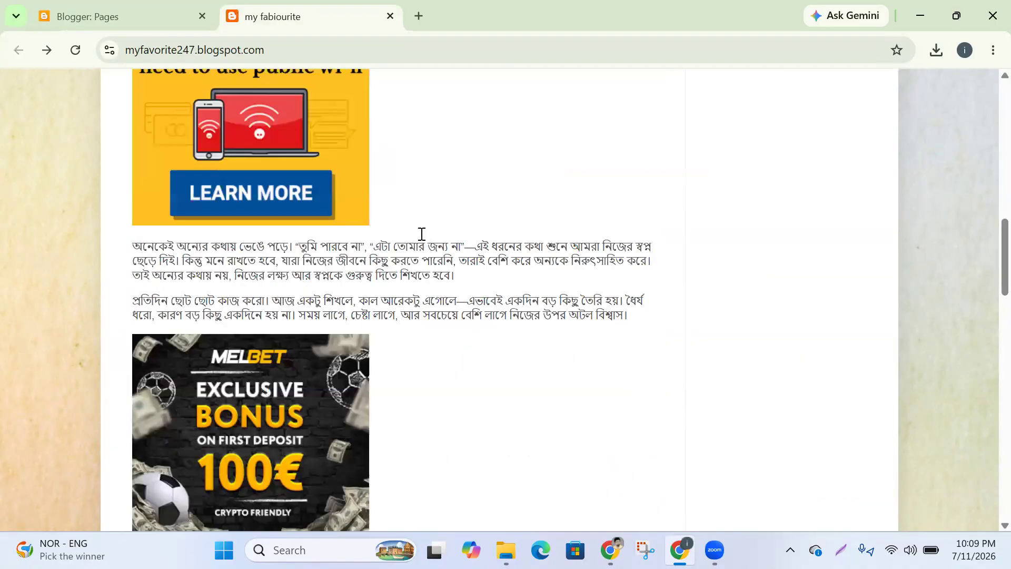
scroll(389, 244, "up", 8)
scroll(242, 216, "down", 5)
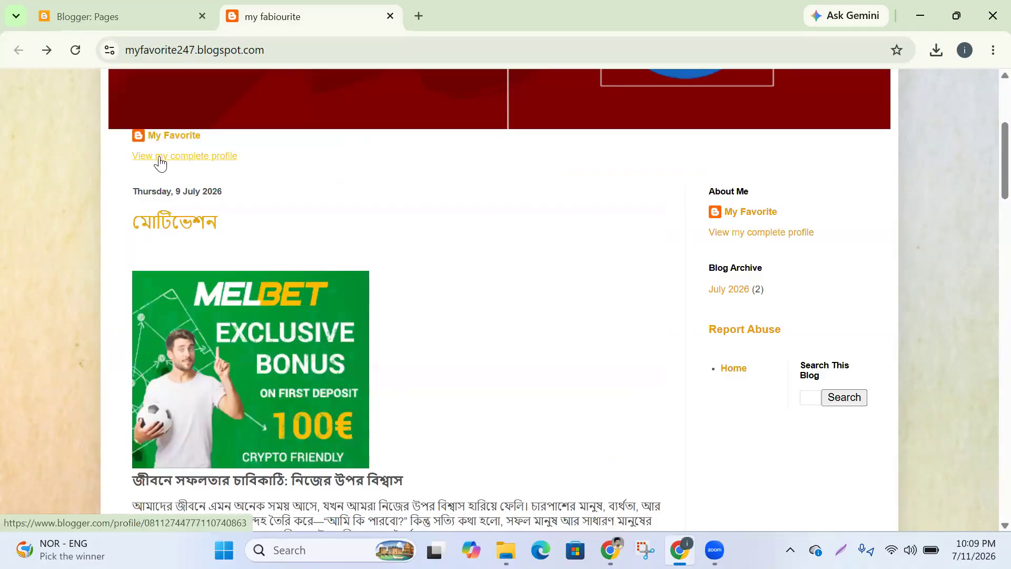
Return to the blog's dashboard and view the Theme page with its current theme and the Contempo themes
left_click(124, 9)
scroll(85, 268, "down", 3)
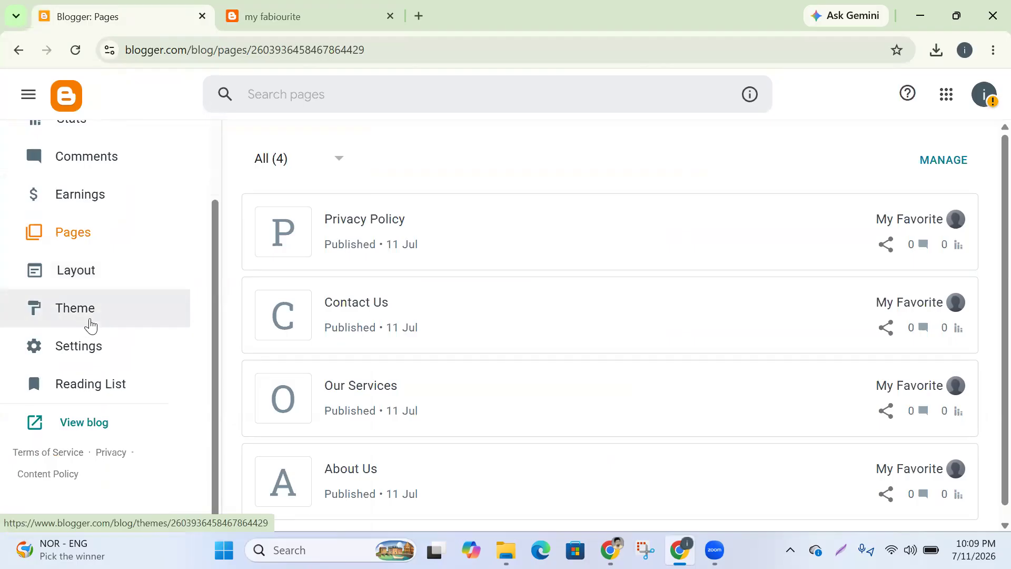
left_click(90, 308)
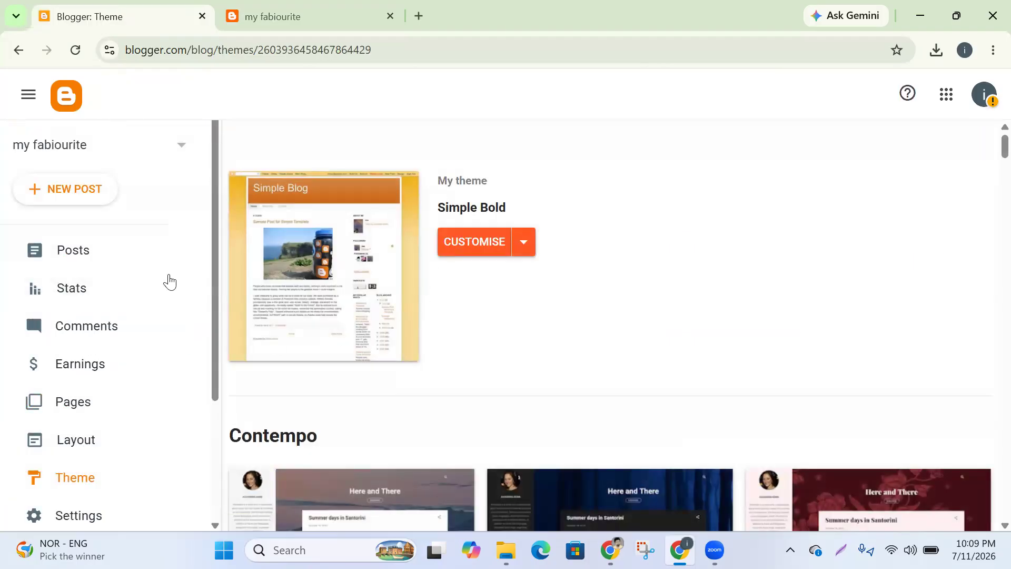
scroll(124, 332, "down", 3)
left_click(78, 324)
scroll(224, 331, "down", 4)
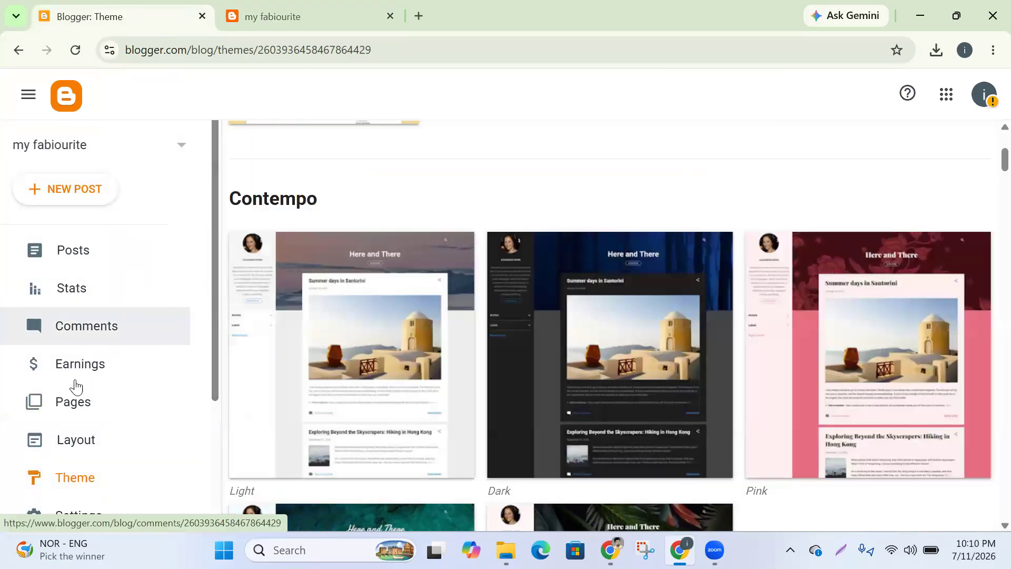
scroll(75, 390, "down", 3)
left_click(83, 327)
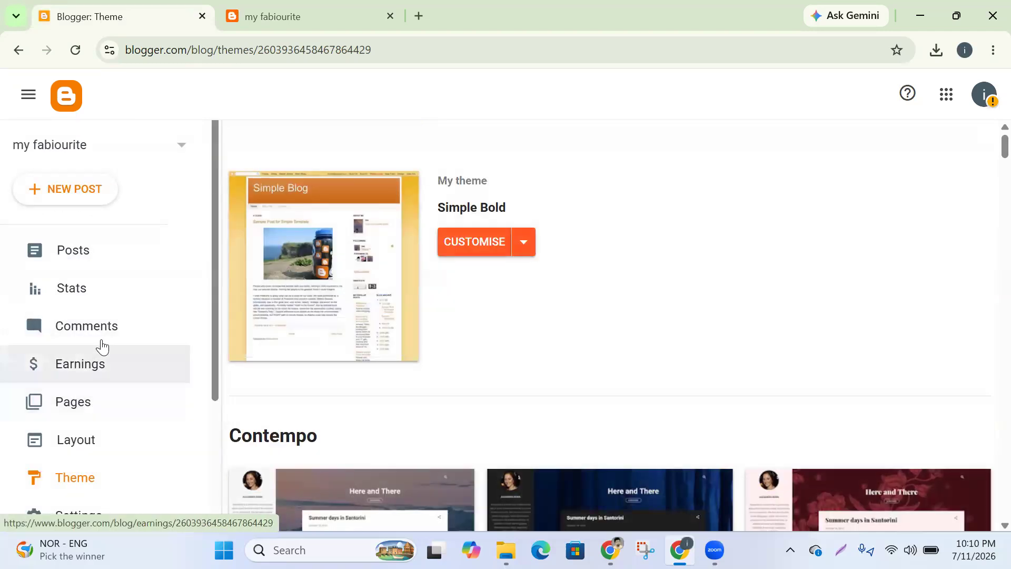
scroll(100, 346, "down", 3)
Open the blog's Layout and examine the gadgets in the cross-column, main and sidebar sections
left_click(84, 294)
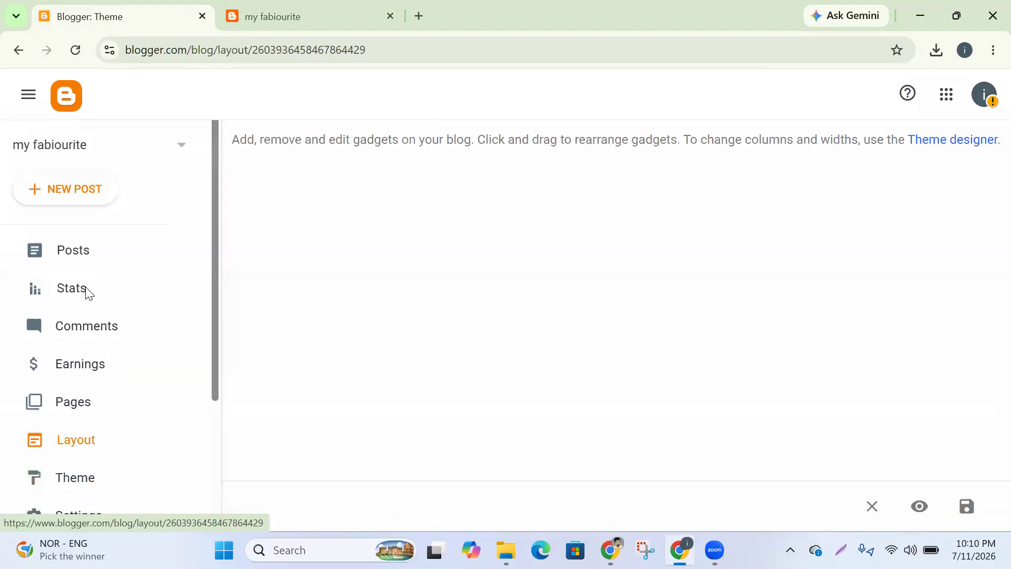
scroll(479, 261, "down", 6)
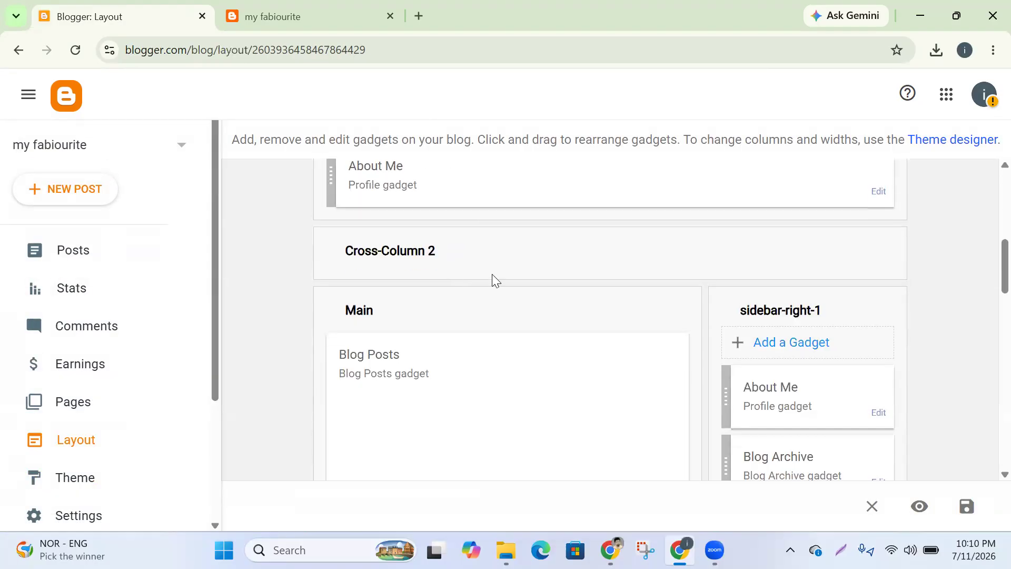
scroll(487, 277, "down", 3)
scroll(469, 283, "up", 2)
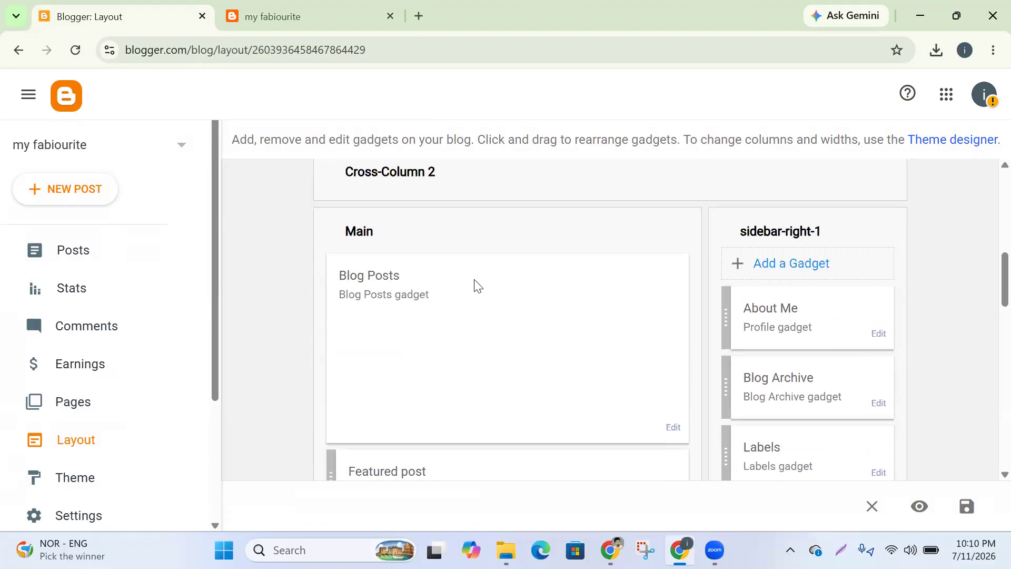
scroll(469, 288, "down", 6)
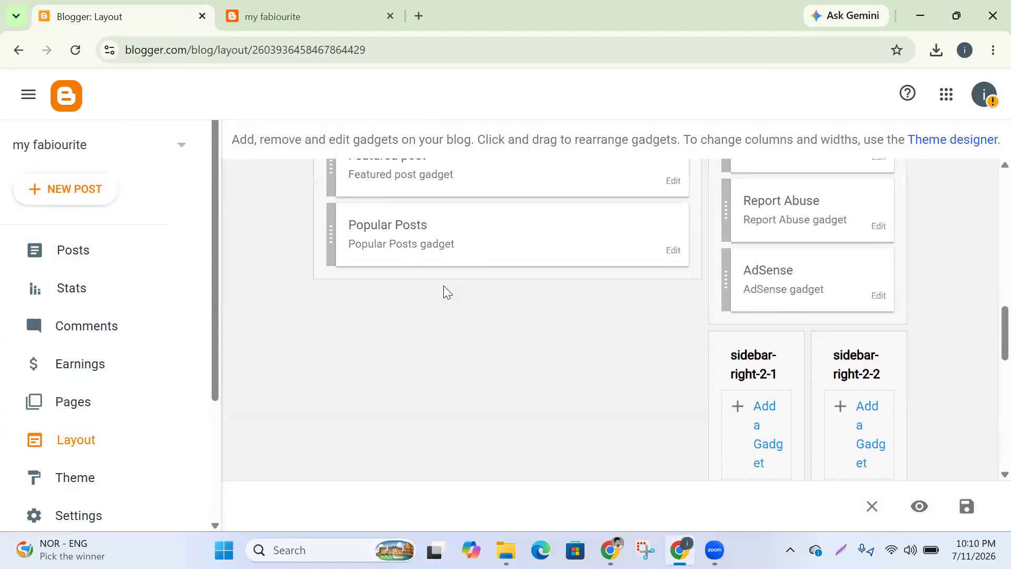
scroll(445, 288, "up", 9)
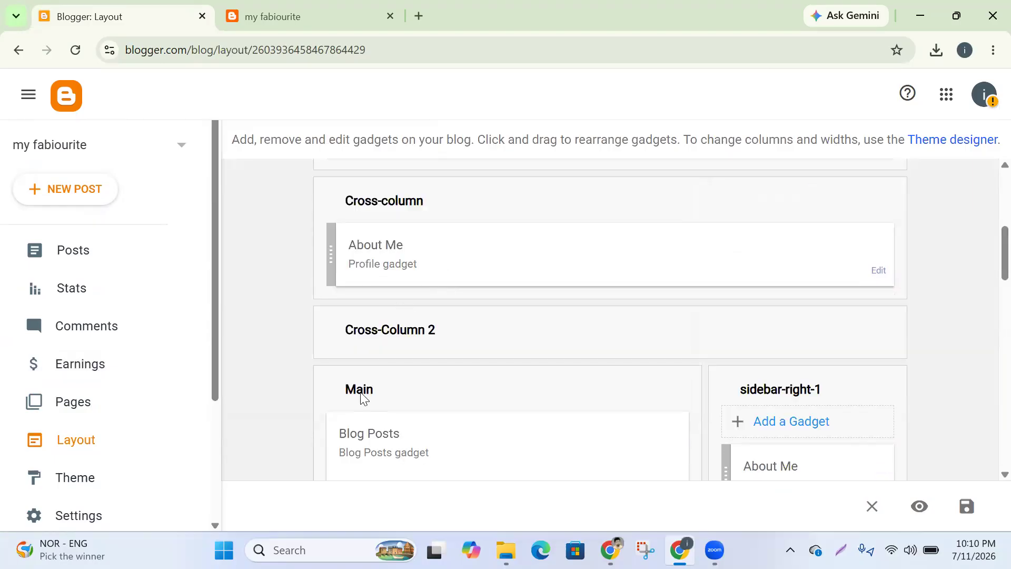
scroll(361, 398, "down", 5)
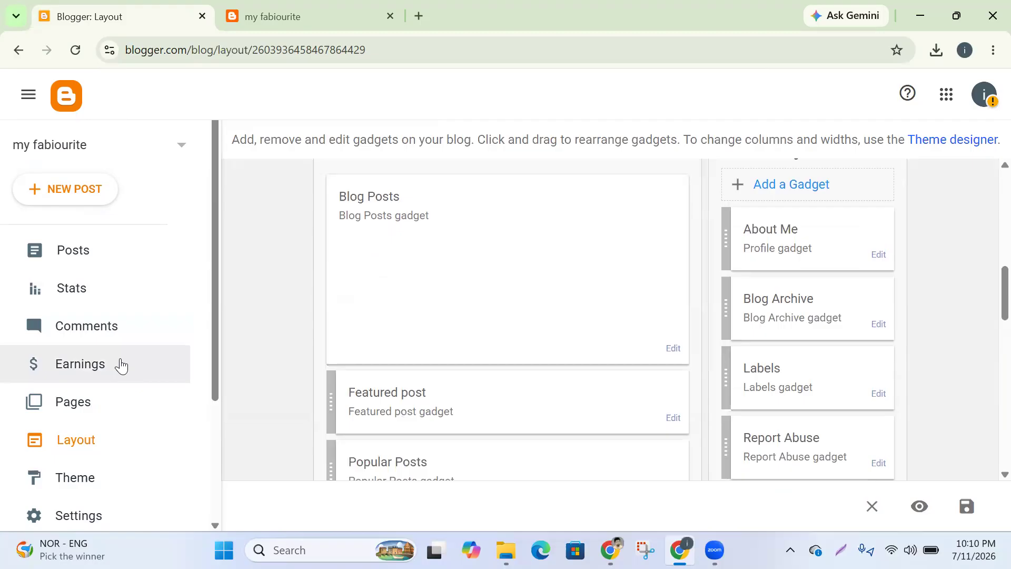
Open the blog's Settings and look through the basic, privacy and publishing options
scroll(120, 364, "down", 3)
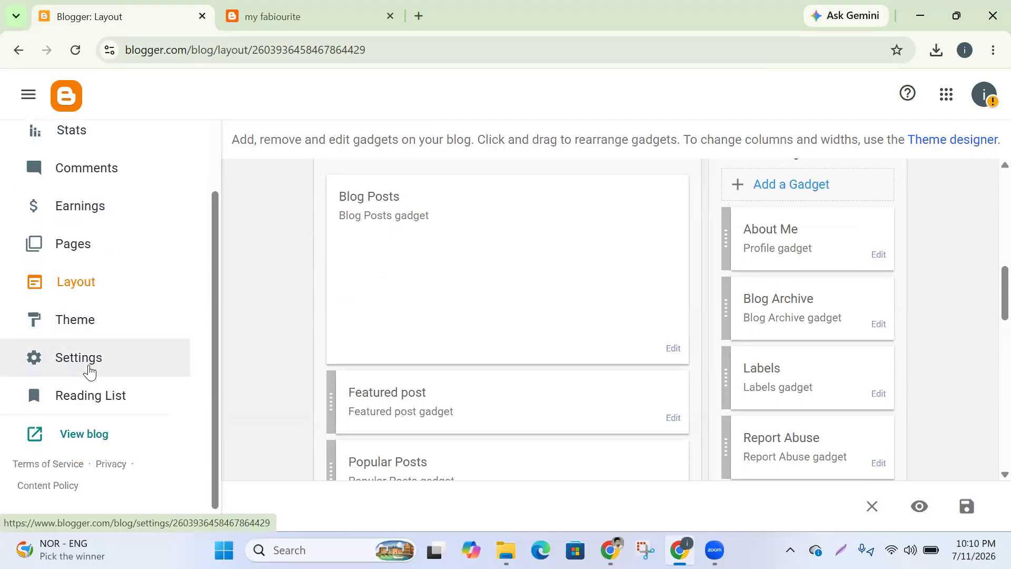
left_click(91, 362)
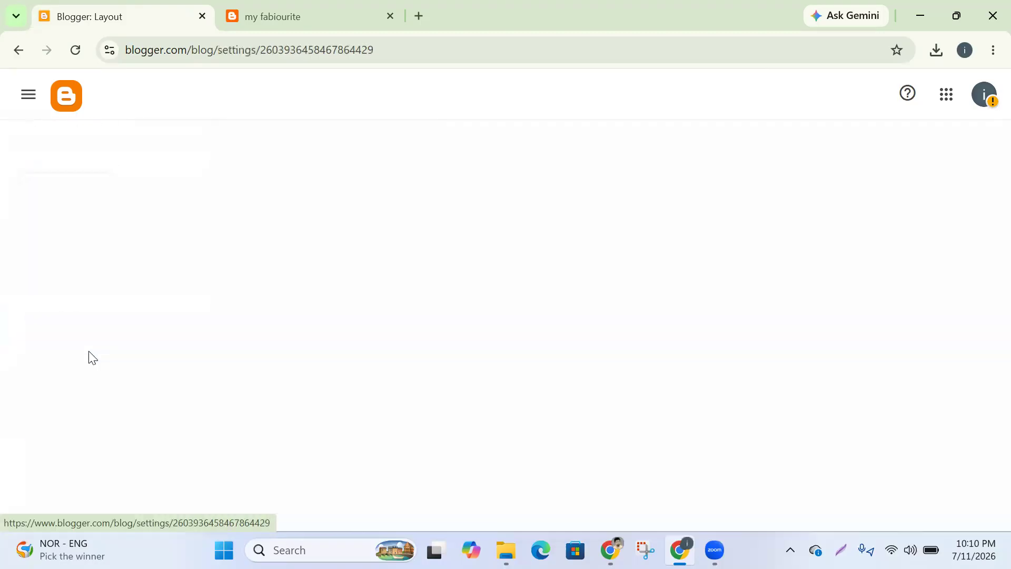
scroll(318, 271, "down", 10)
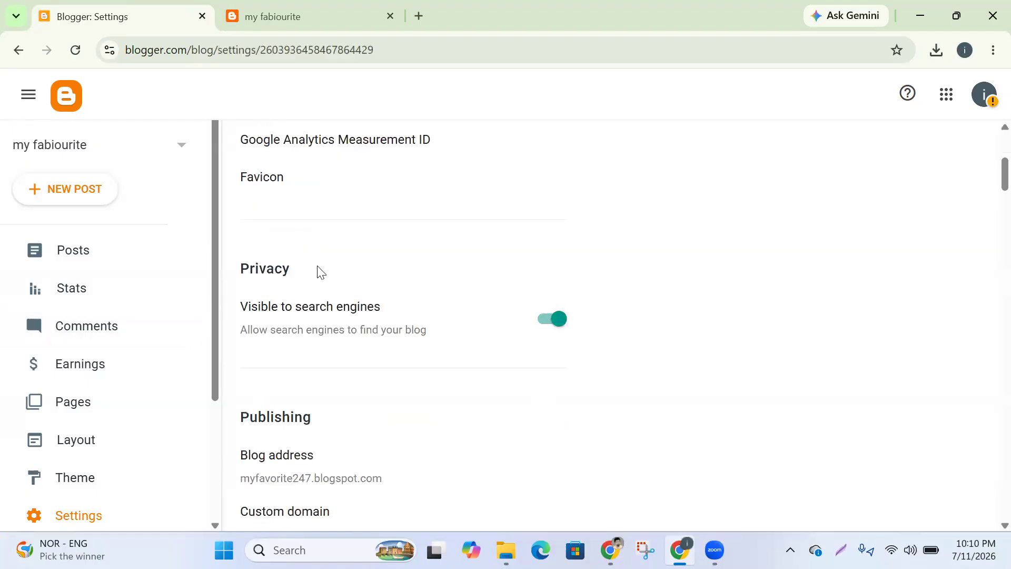
scroll(318, 272, "up", 8)
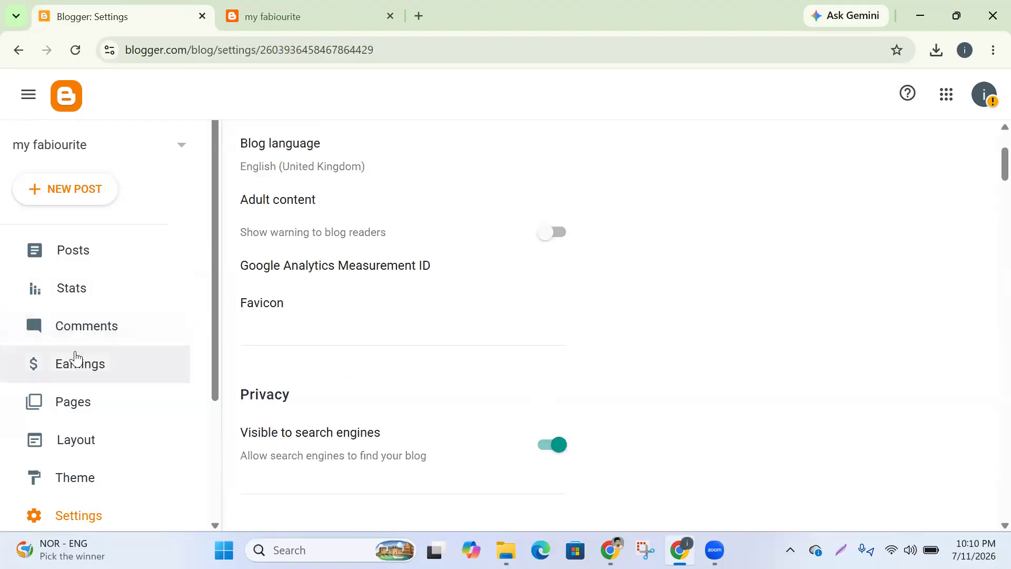
Customise the Simple Bold theme with a body layout of one main column and a single right sidebar, and save it
scroll(76, 363, "down", 2)
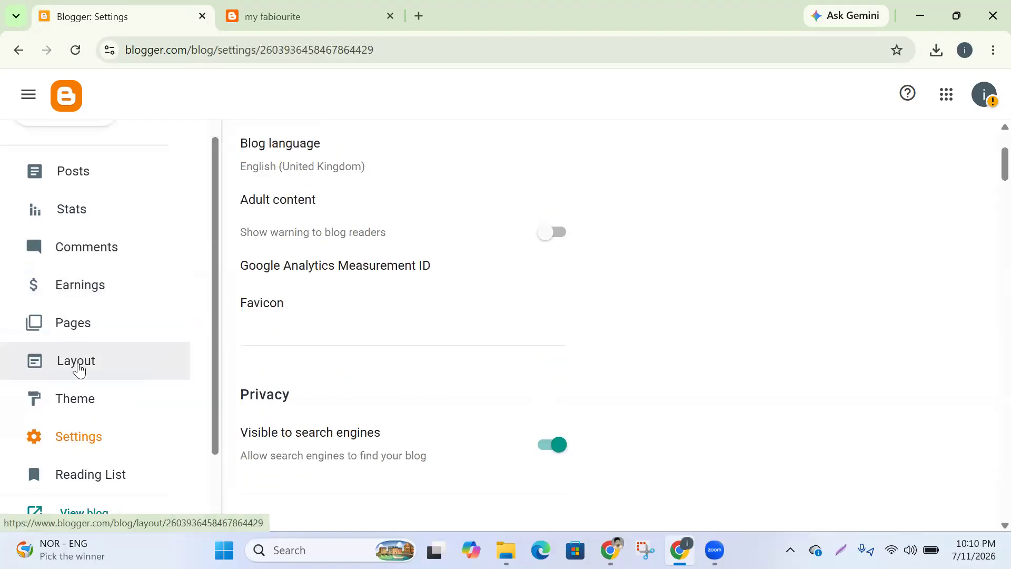
left_click(79, 401)
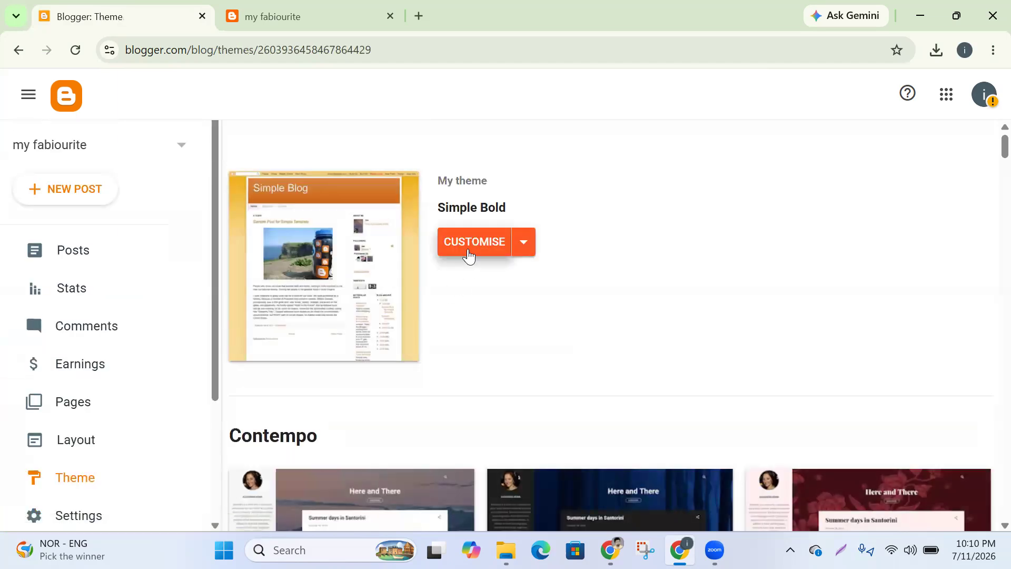
left_click(469, 252)
scroll(142, 251, "down", 2)
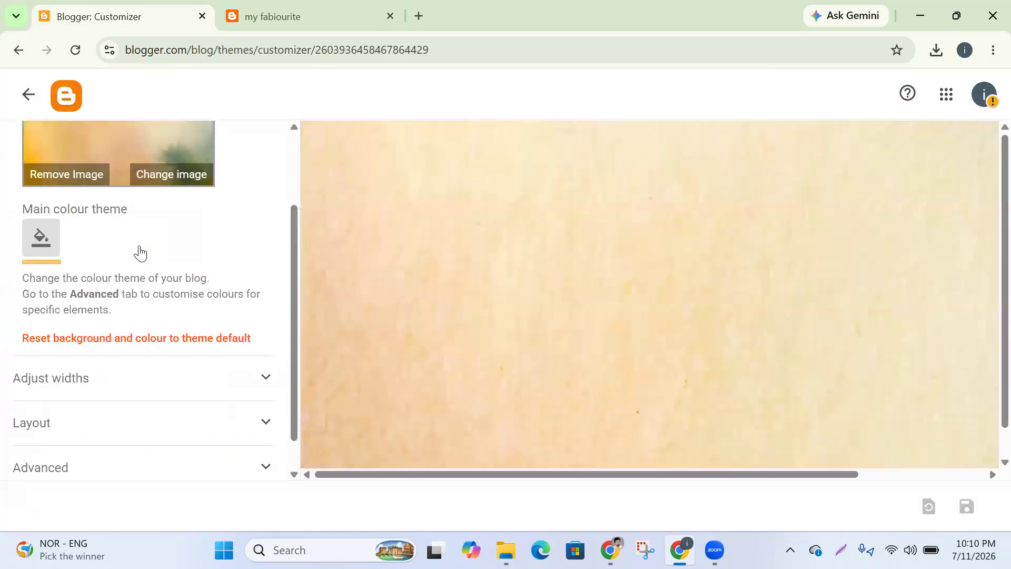
left_click(113, 384)
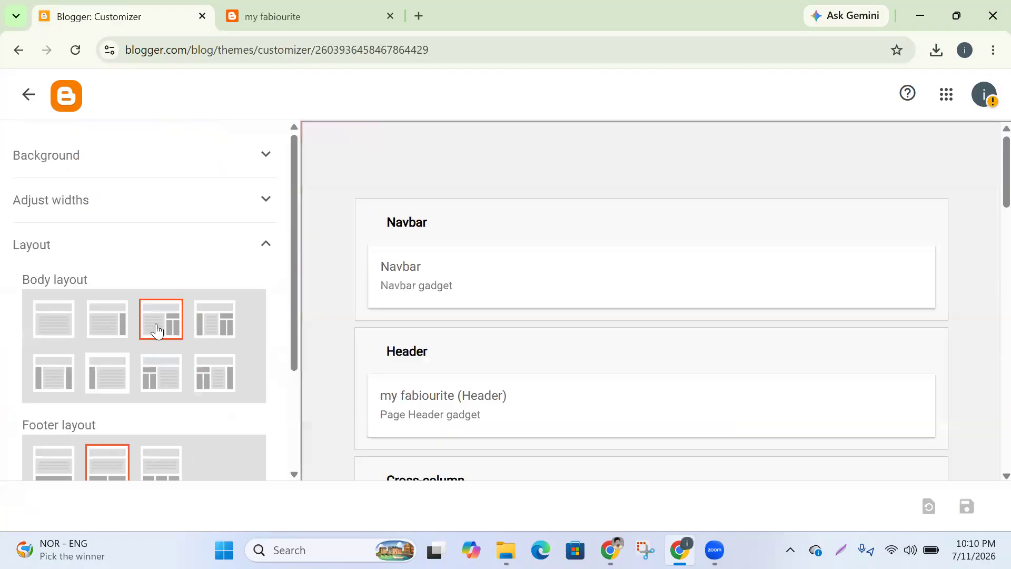
scroll(183, 292, "down", 1)
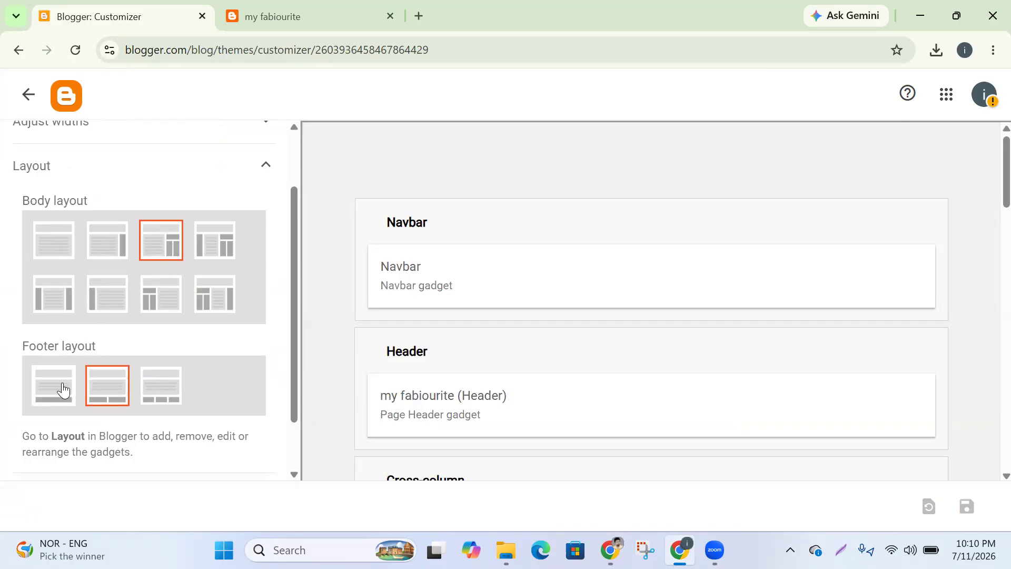
left_click(115, 246)
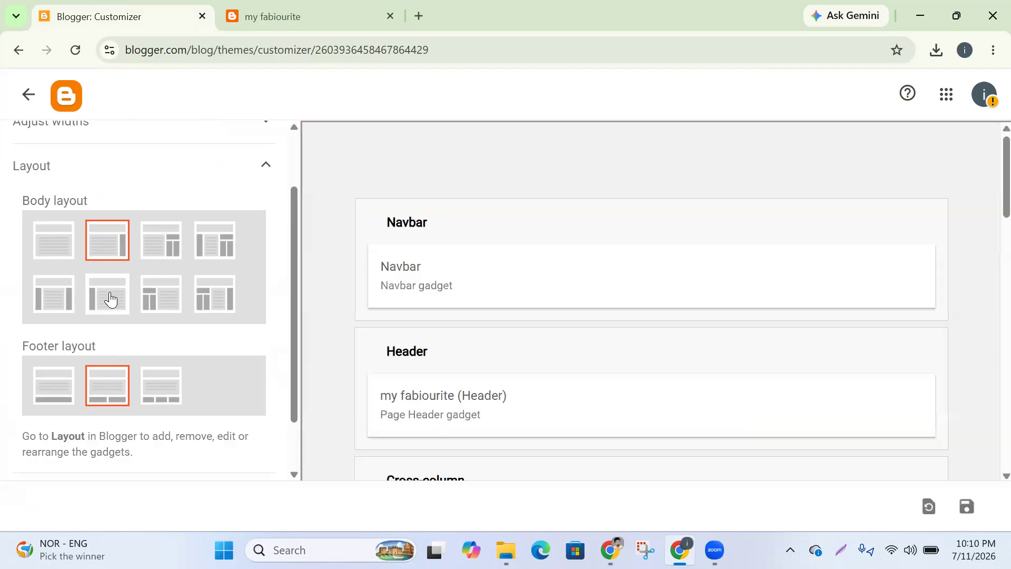
left_click(967, 504)
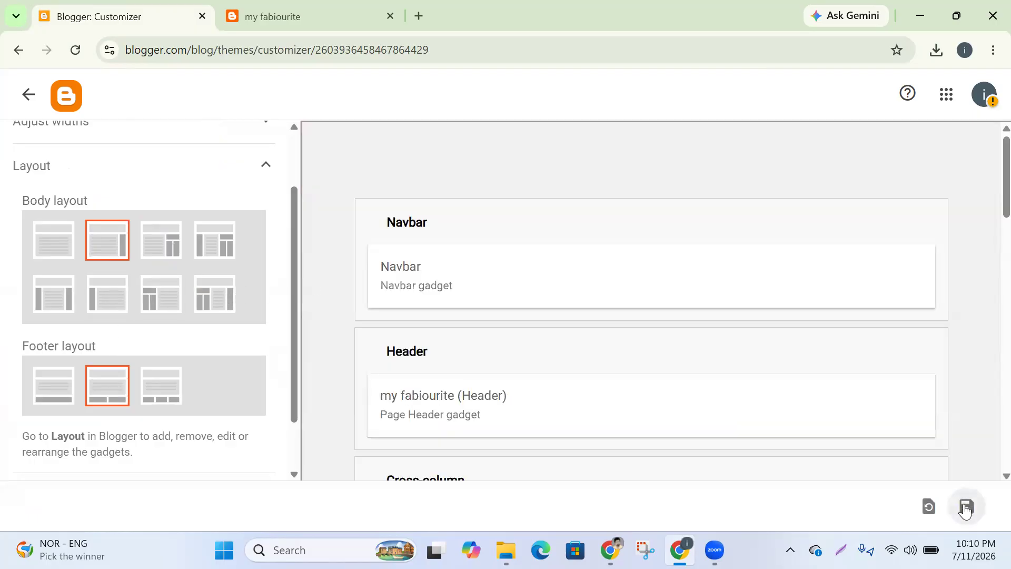
Examine the customiser's gadget layout preview and the advanced Page Text font and colour options, and return to the Theme page
scroll(326, 421, "down", 4)
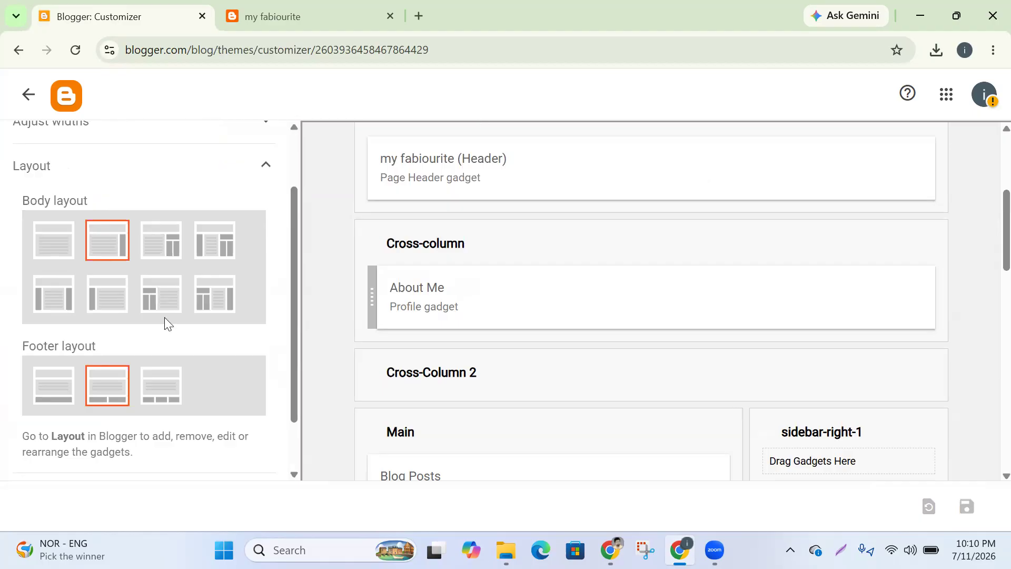
scroll(132, 424, "down", 2)
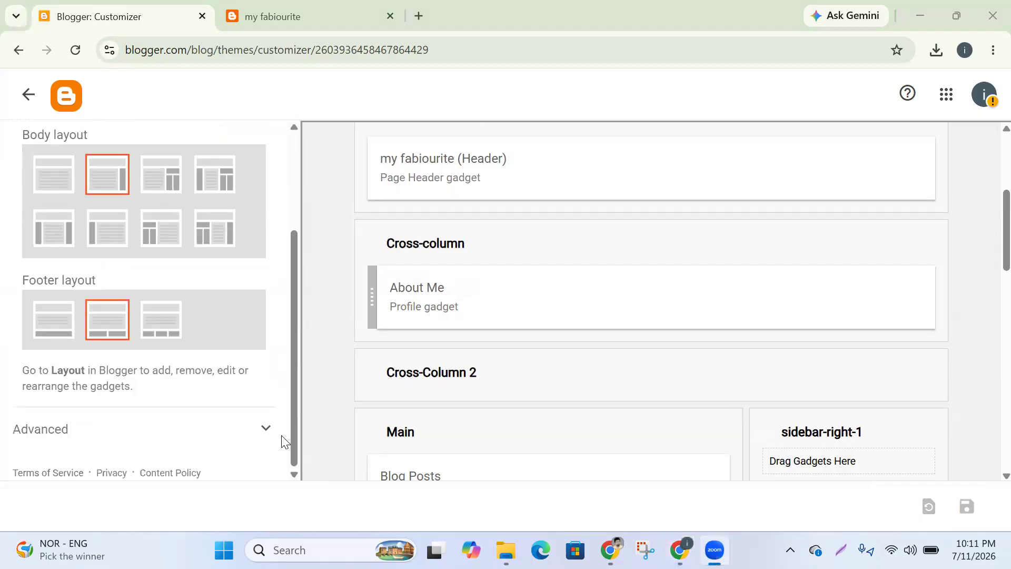
left_click(267, 429)
scroll(151, 316, "down", 5)
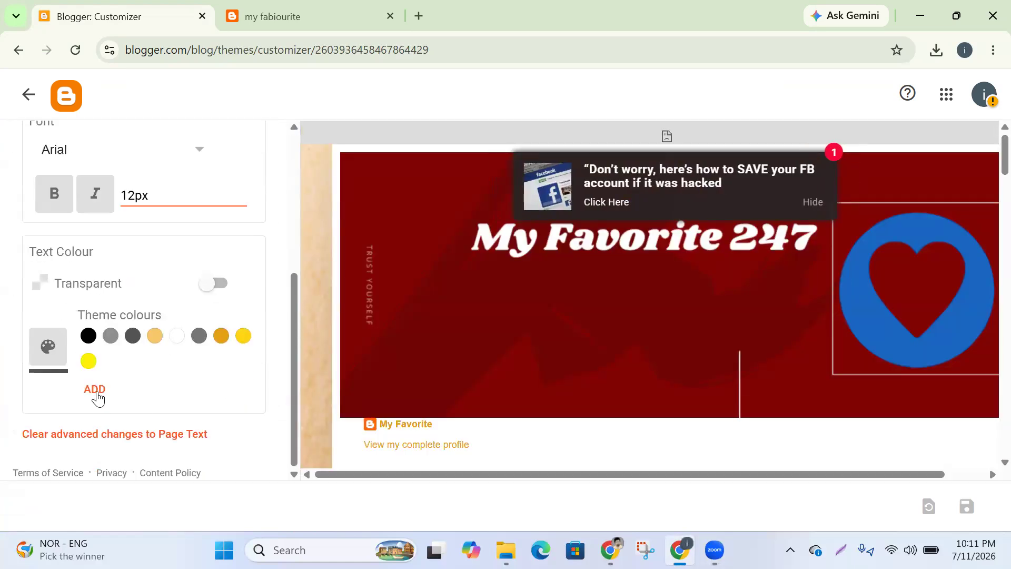
scroll(126, 385, "up", 4)
scroll(122, 366, "up", 1)
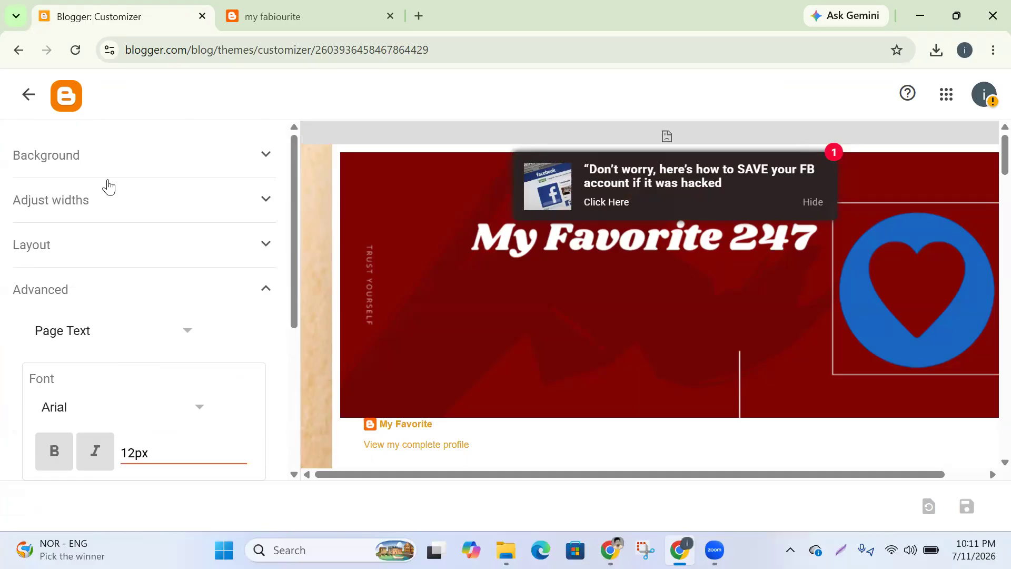
left_click(29, 94)
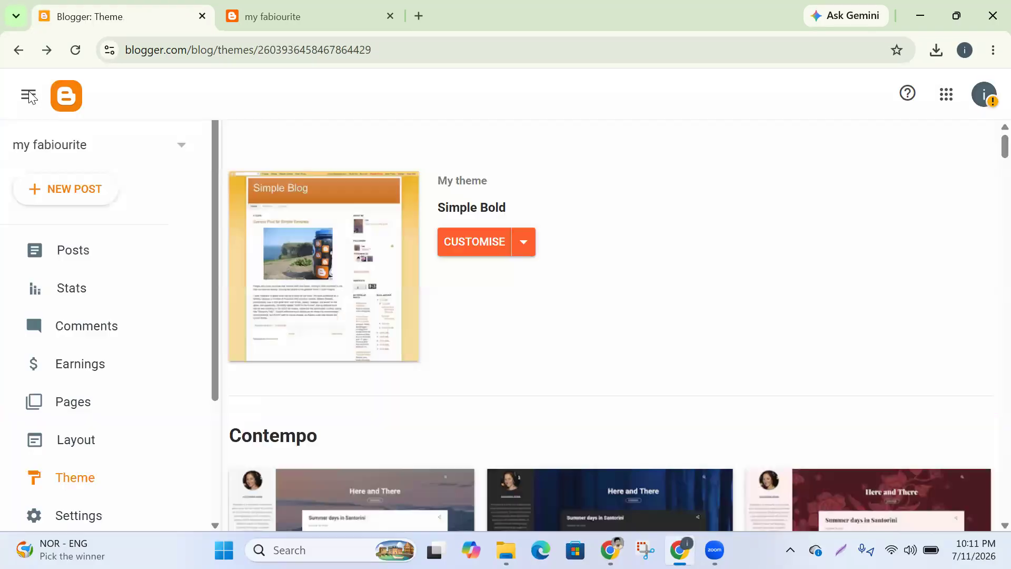
Open the blog's Pages list and view the published pages in manage mode
left_click(77, 401)
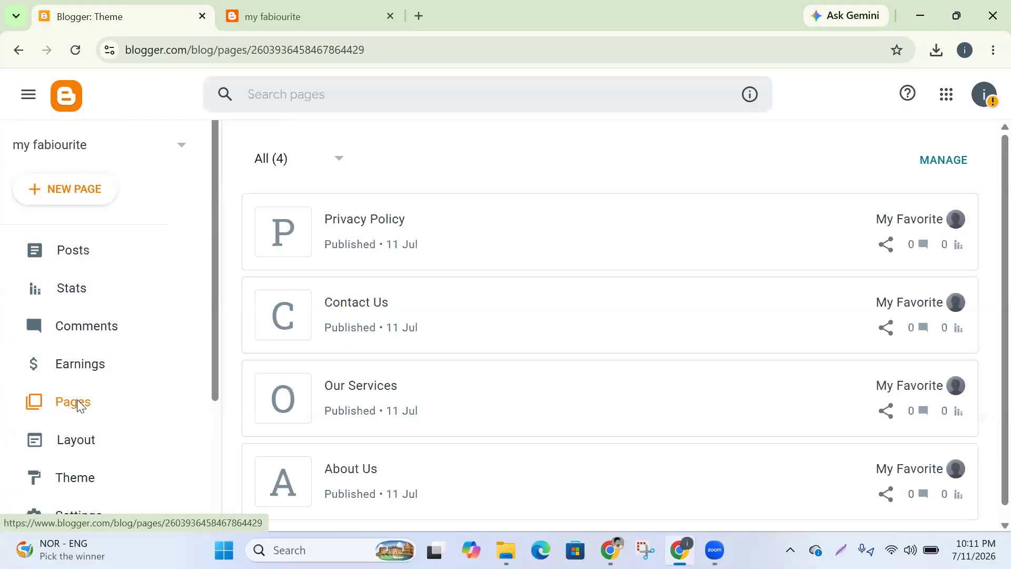
mouse_move(844, 232)
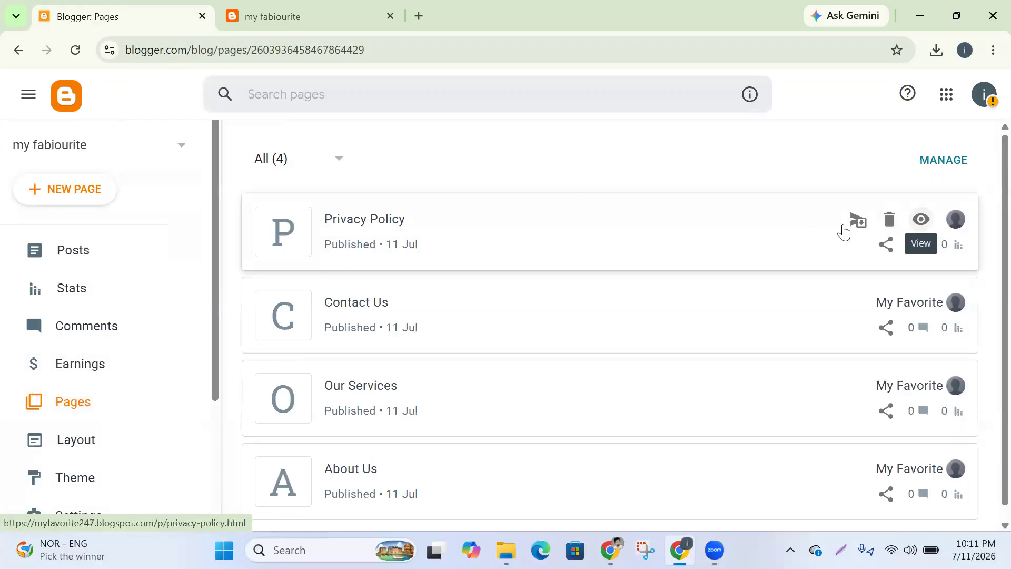
left_click(942, 167)
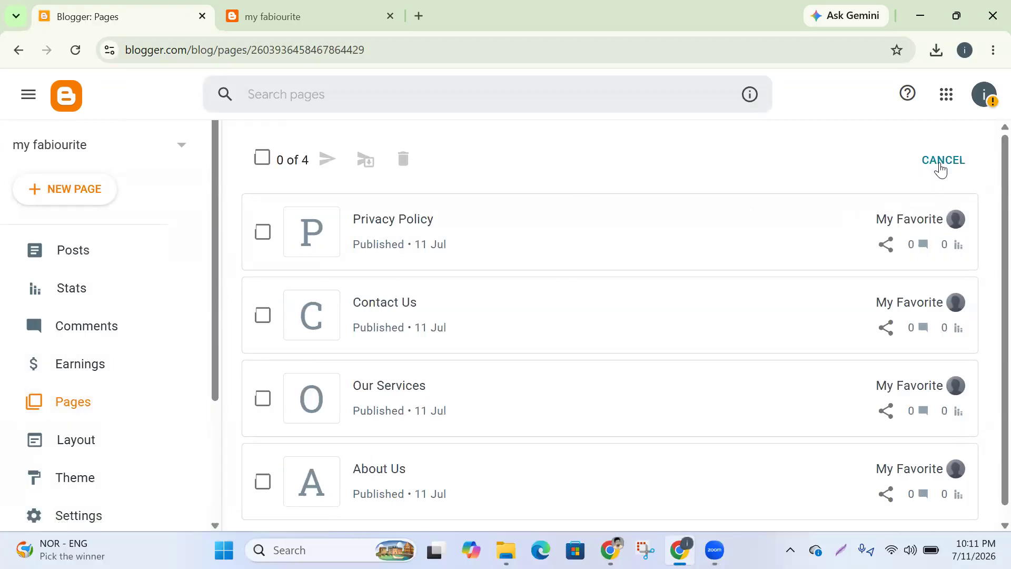
scroll(345, 270, "down", 1)
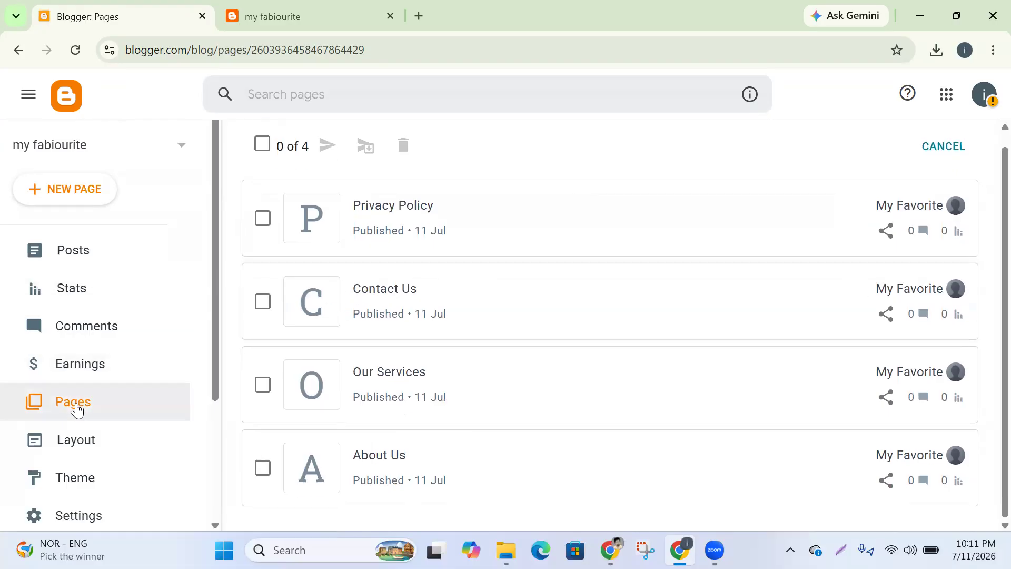
Open the Header gadget's configuration in the blog's Layout, check its title and image placement options, and save it
left_click(77, 439)
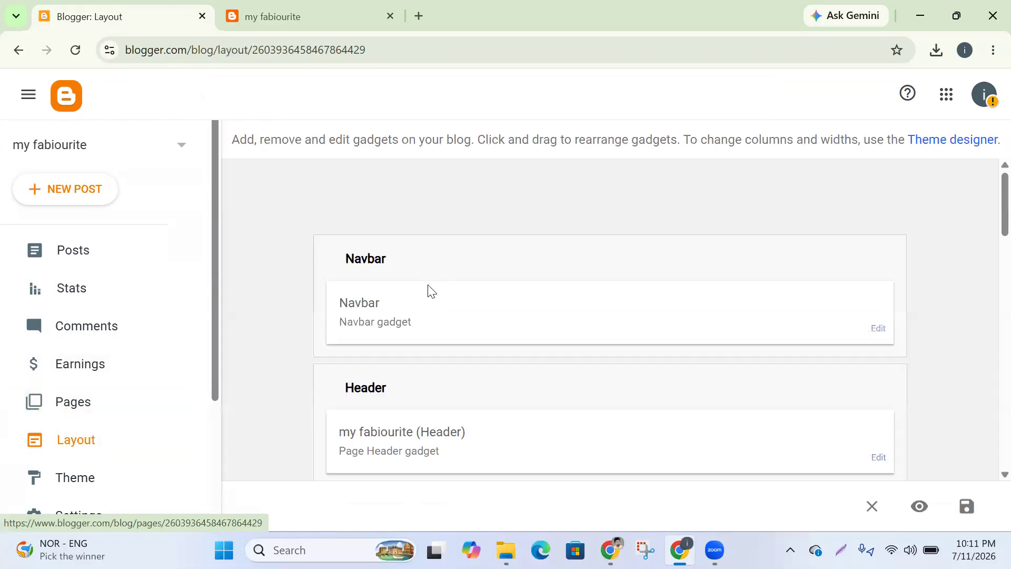
scroll(430, 323, "down", 3)
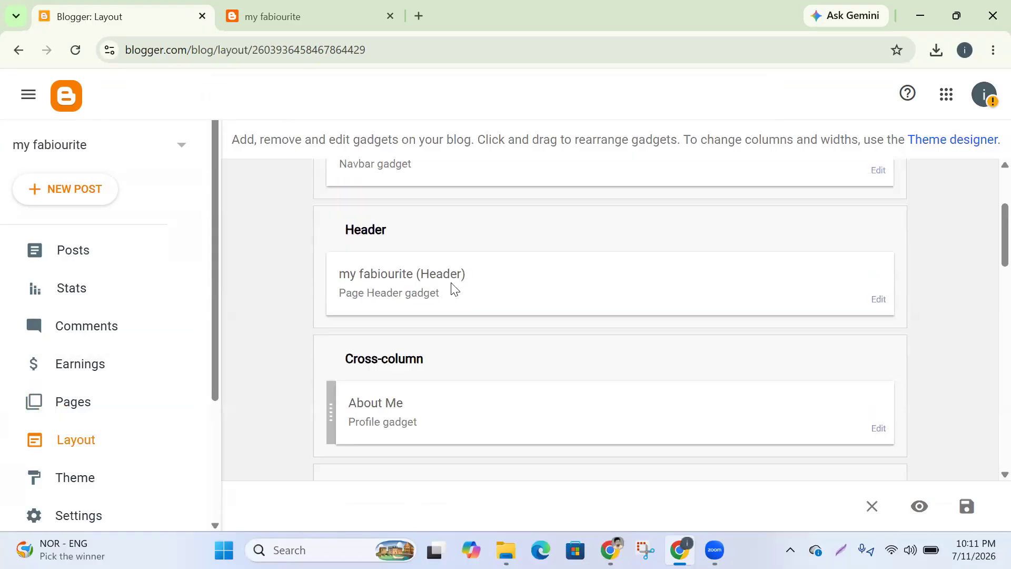
left_click(878, 300)
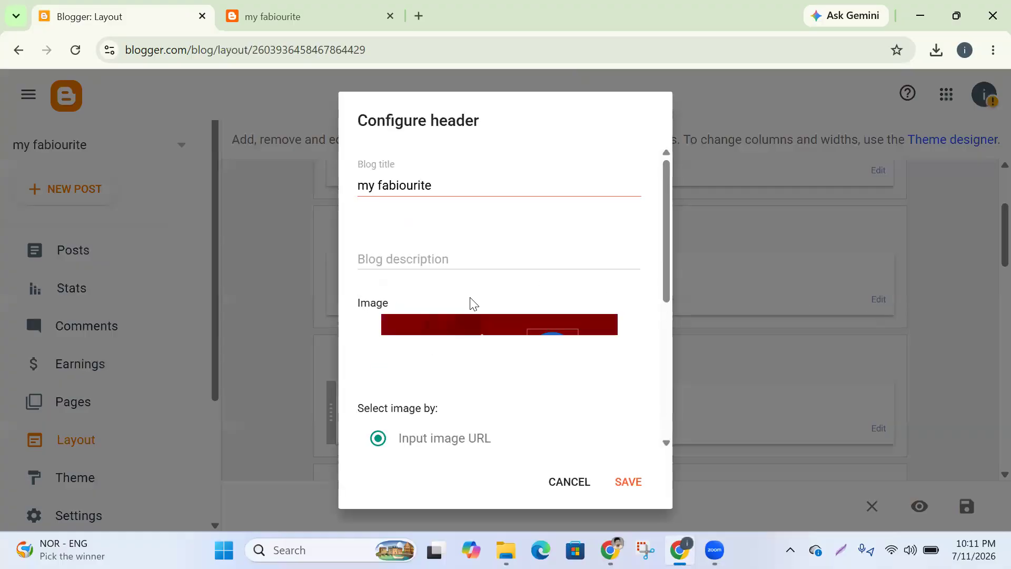
scroll(470, 304, "down", 2)
scroll(471, 304, "down", 3)
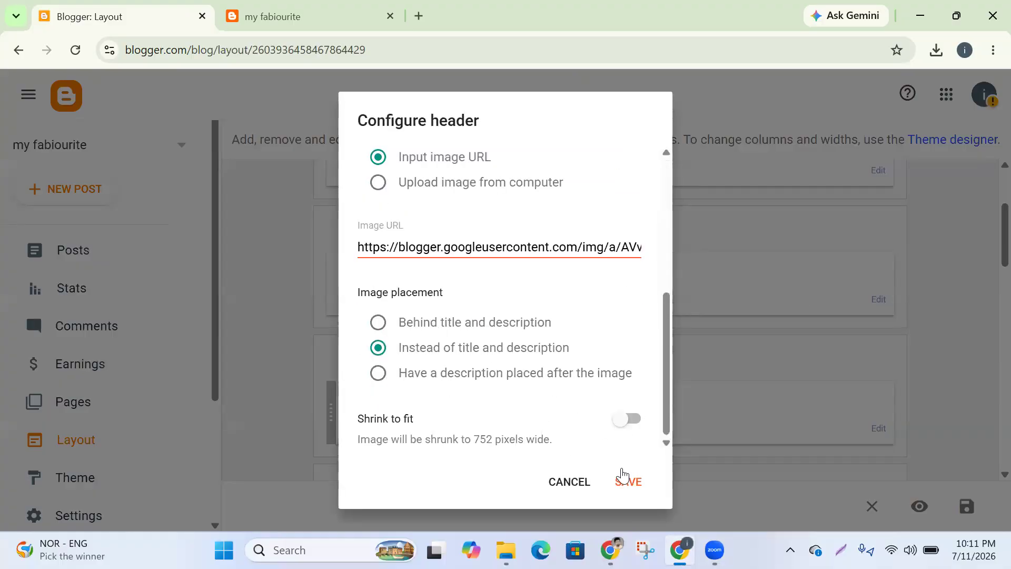
left_click(633, 482)
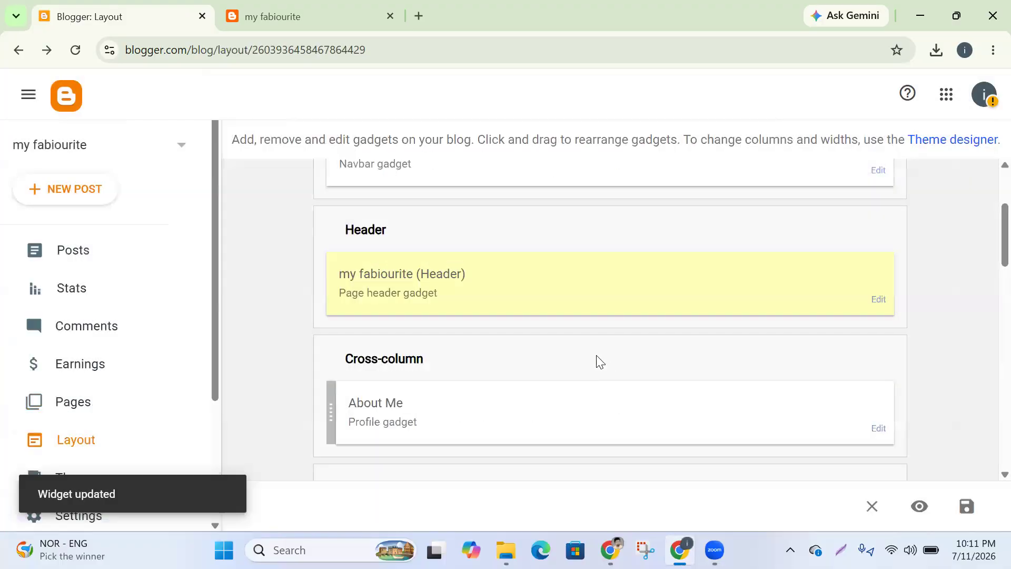
Remove the About Me profile gadget from the Cross-column section of the Layout
scroll(410, 352, "down", 1)
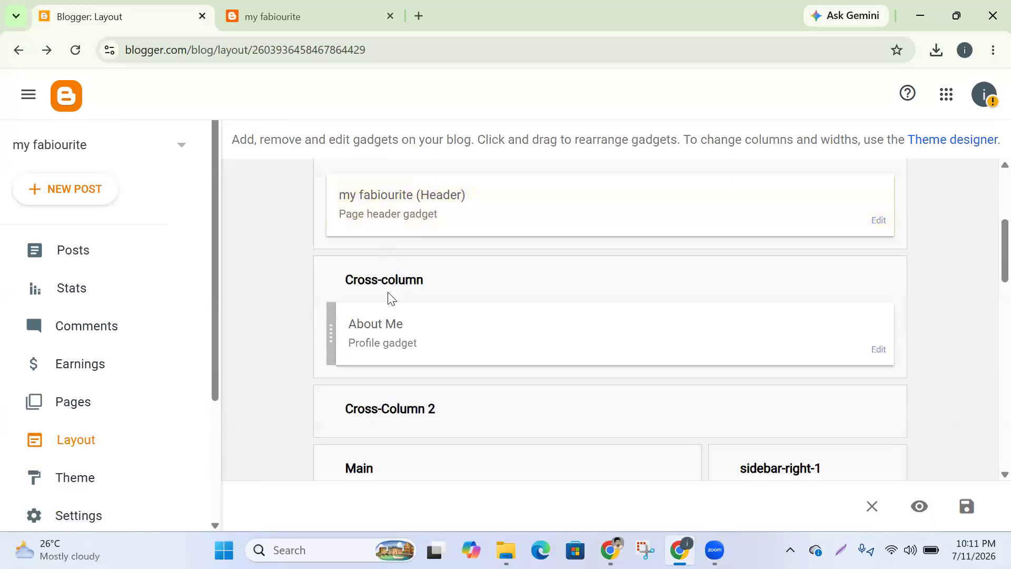
scroll(433, 408, "down", 2)
scroll(395, 300, "up", 2)
left_click(878, 351)
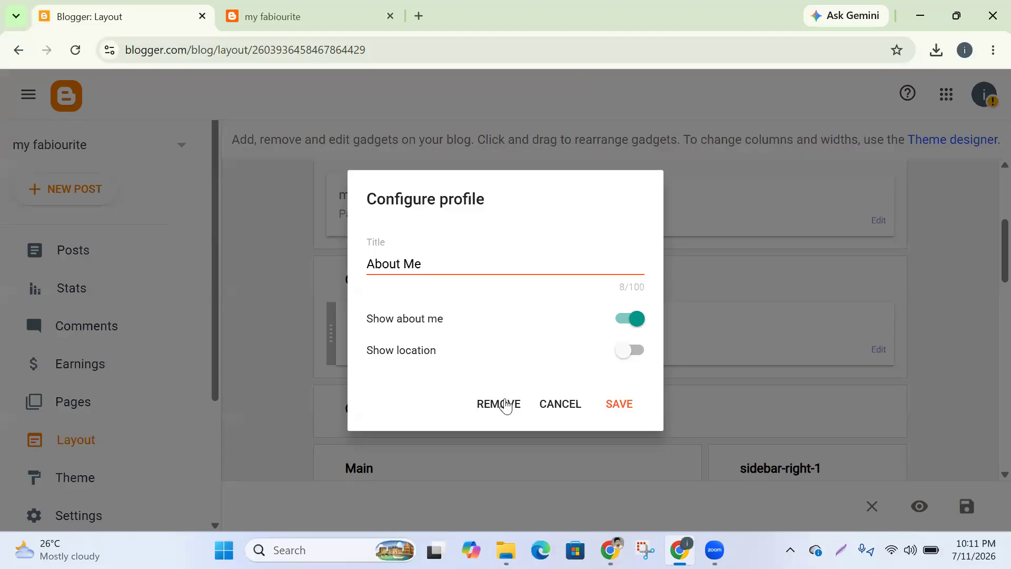
left_click(501, 405)
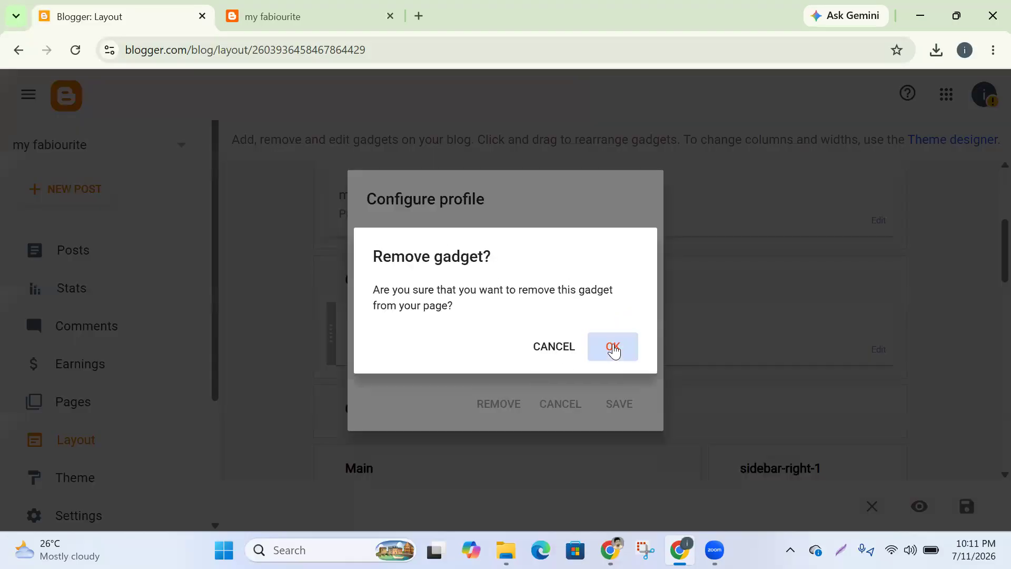
left_click(611, 346)
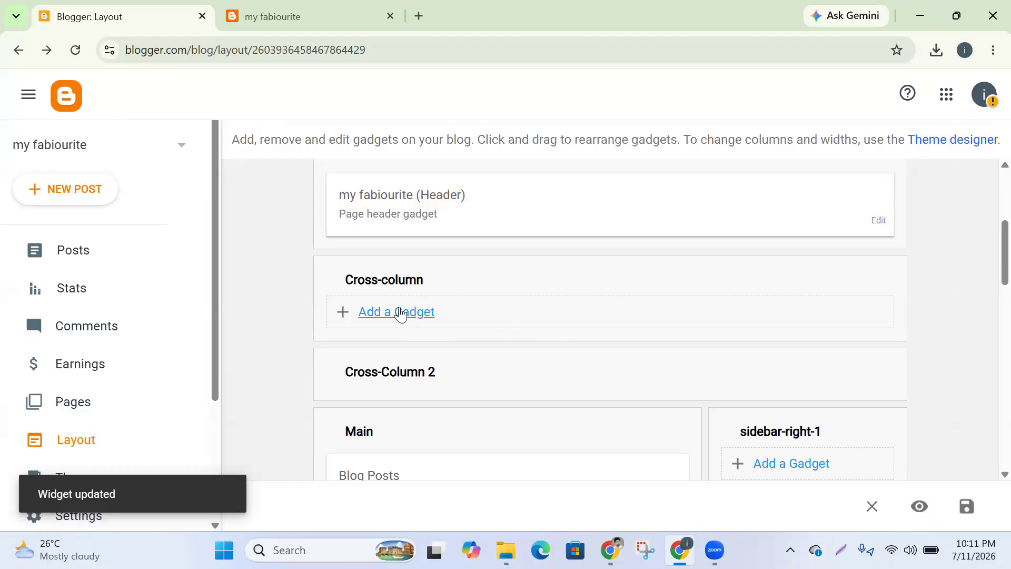
Reload the live blog to check the area beneath the header banner, and return to the Layout
left_click(274, 17)
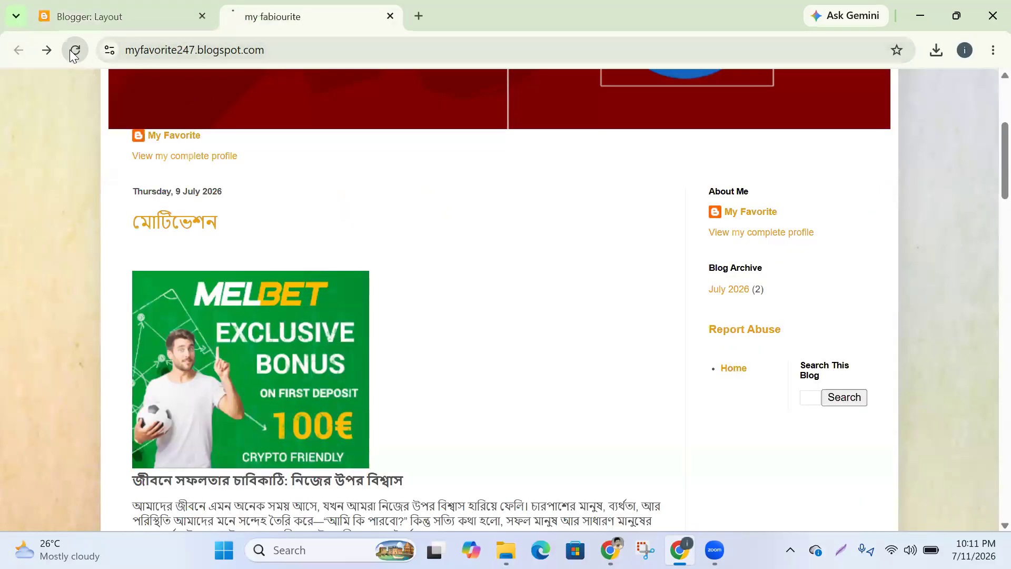
left_click(89, 49)
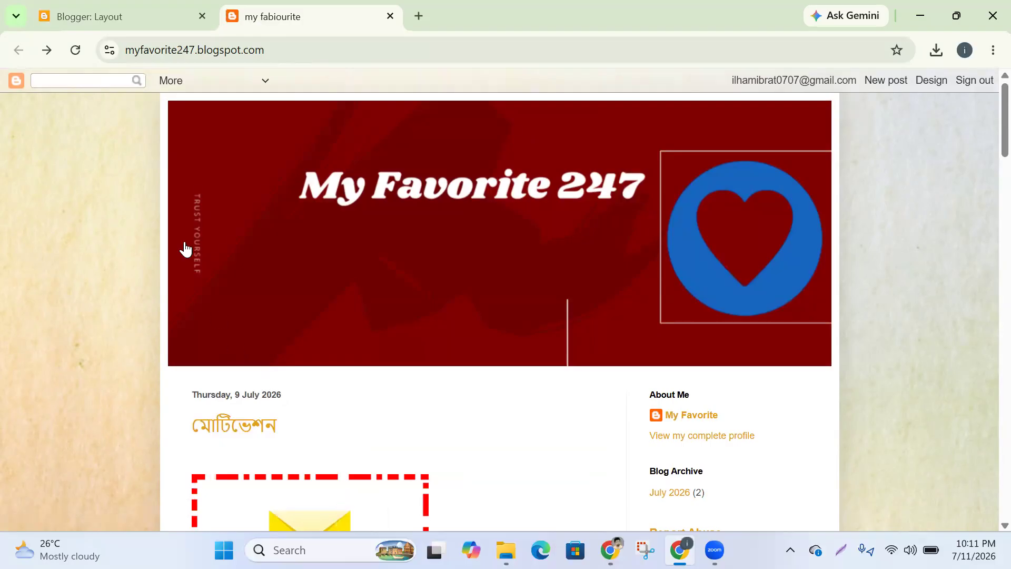
left_click(139, 22)
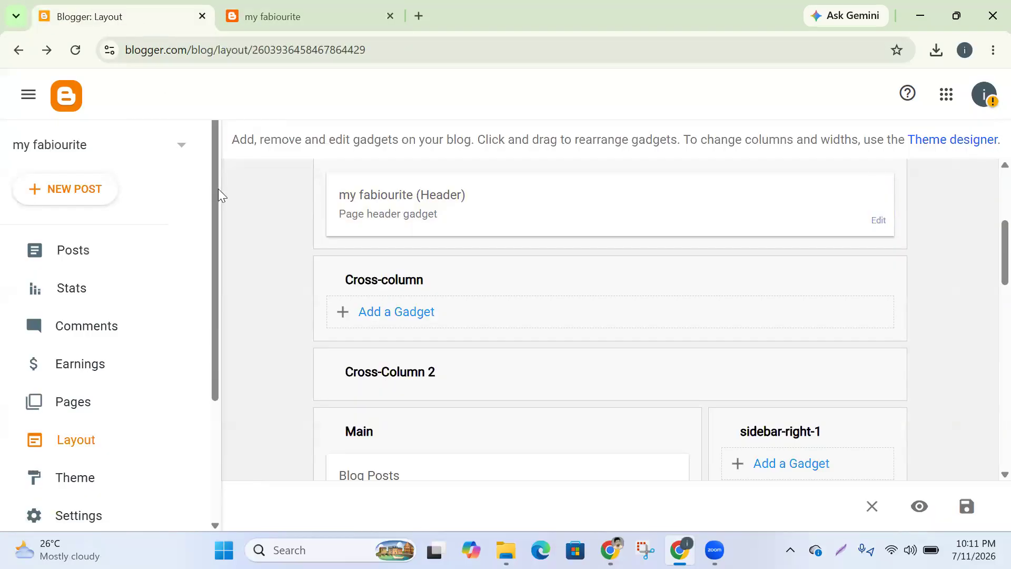
Start adding a gadget to the Cross-column section and look through the list of available gadgets
left_click(399, 313)
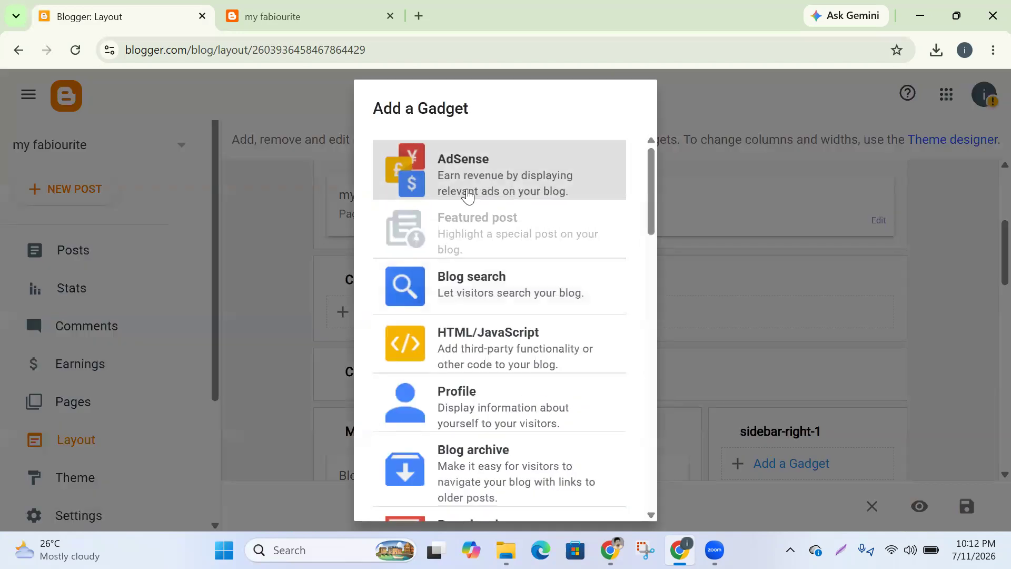
scroll(474, 221, "down", 2)
scroll(487, 303, "down", 2)
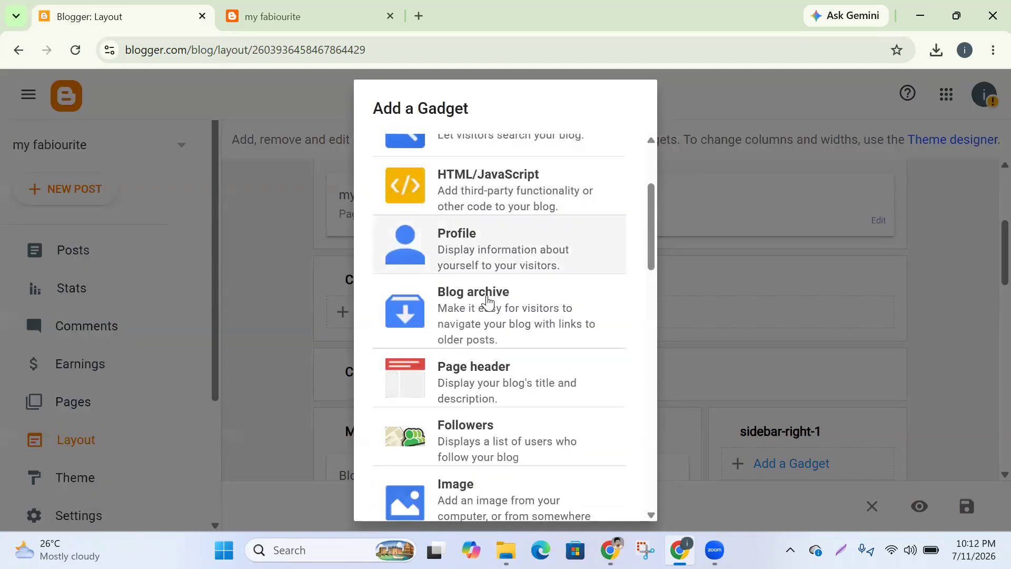
scroll(486, 328, "down", 1)
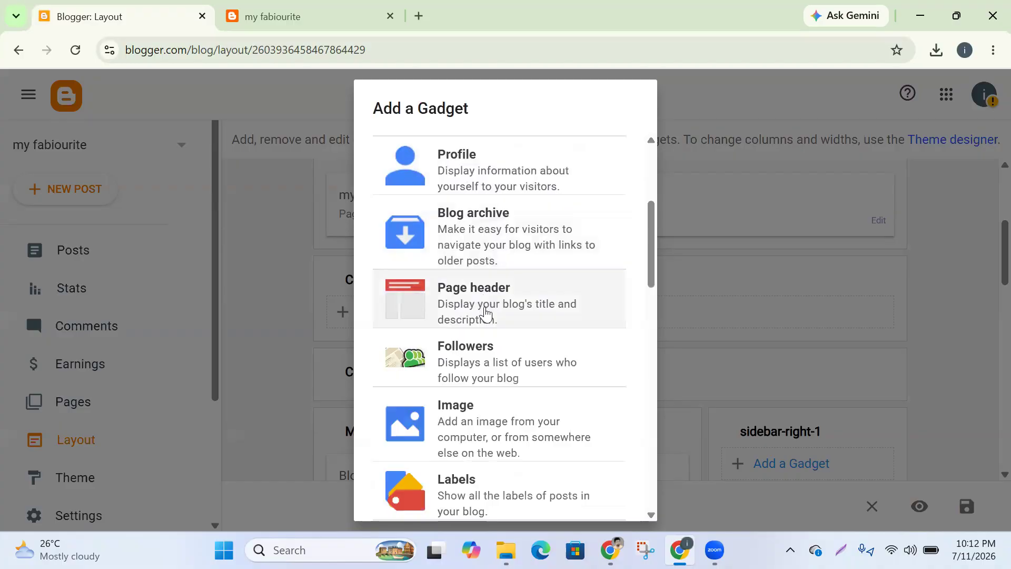
scroll(482, 320, "down", 1)
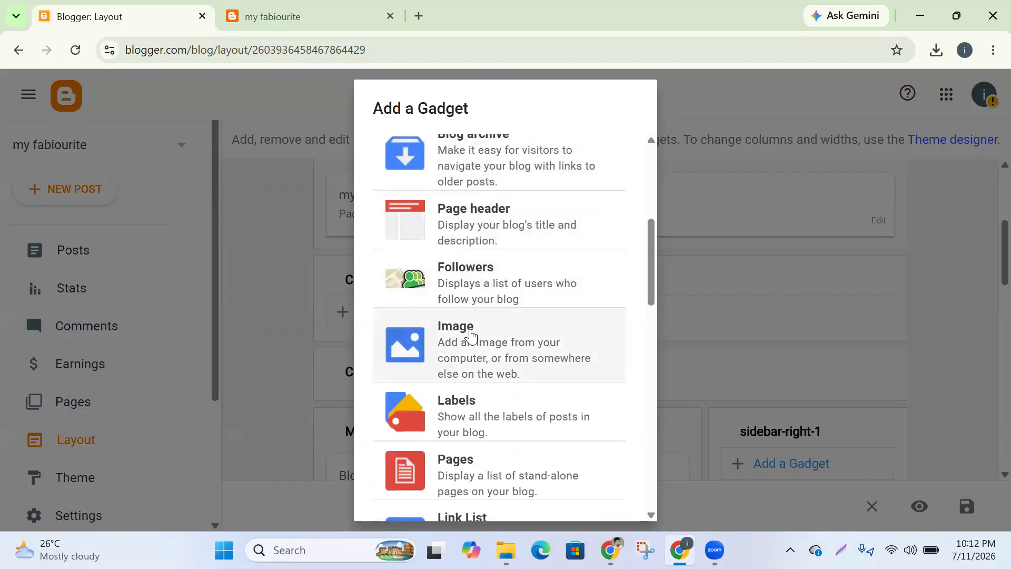
scroll(469, 333, "down", 2)
scroll(471, 330, "down", 3)
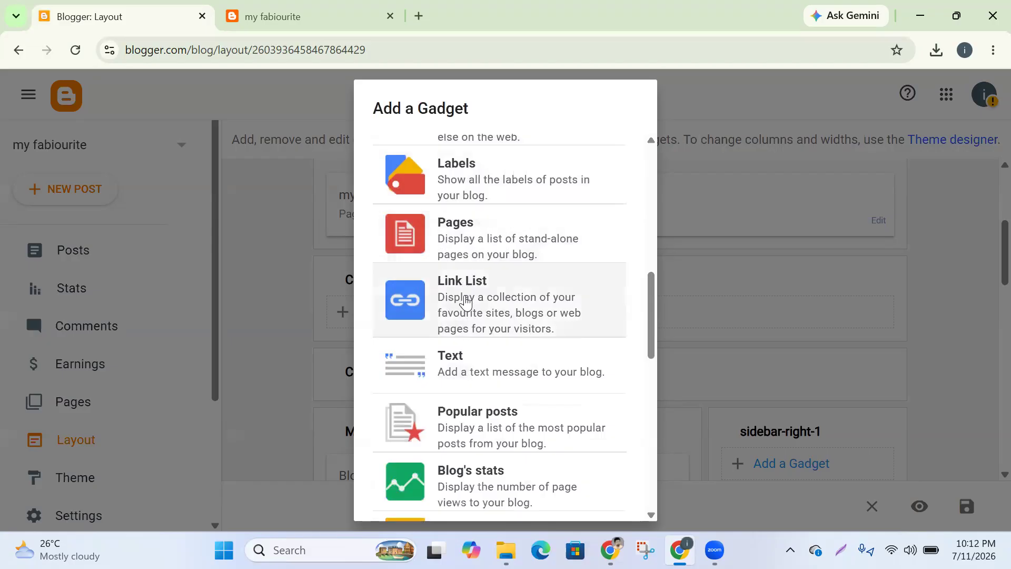
scroll(466, 306, "down", 6)
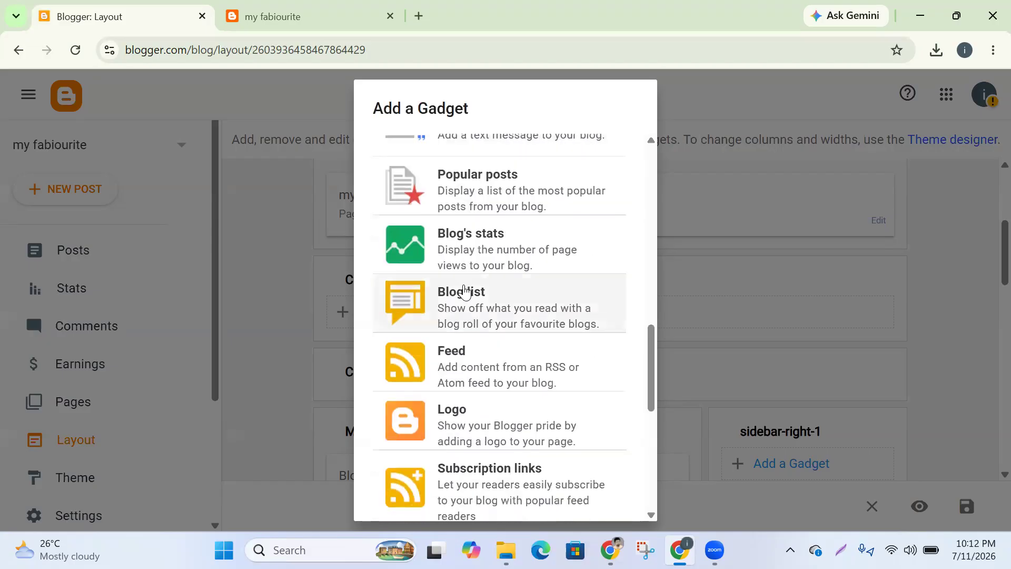
scroll(464, 292, "down", 6)
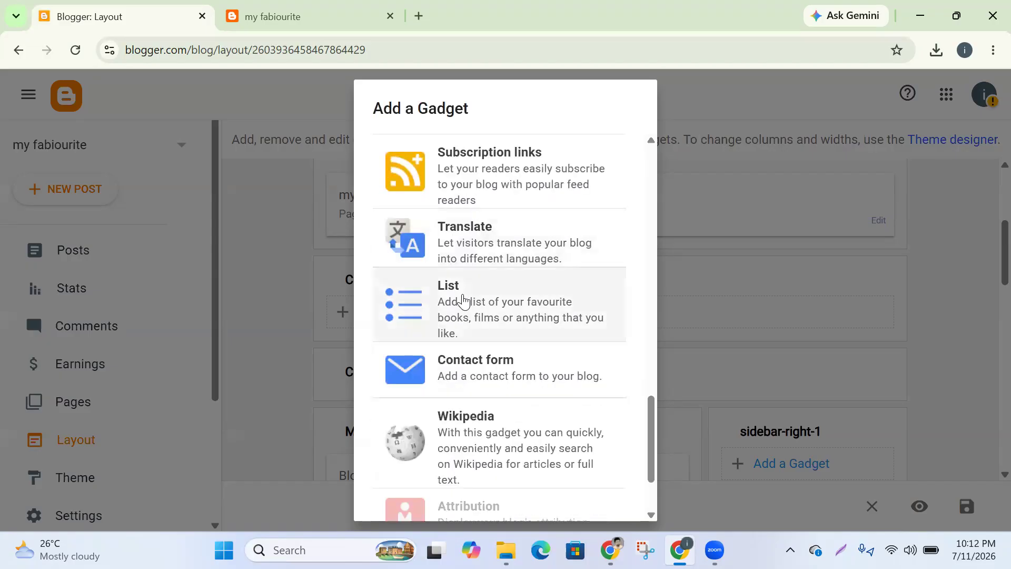
scroll(466, 312, "up", 10)
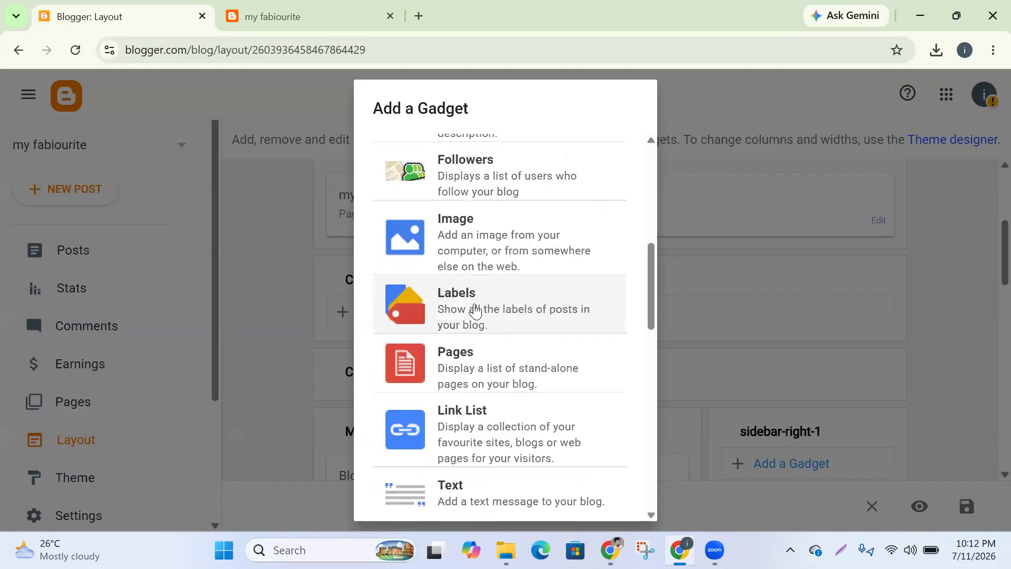
scroll(464, 354, "up", 7)
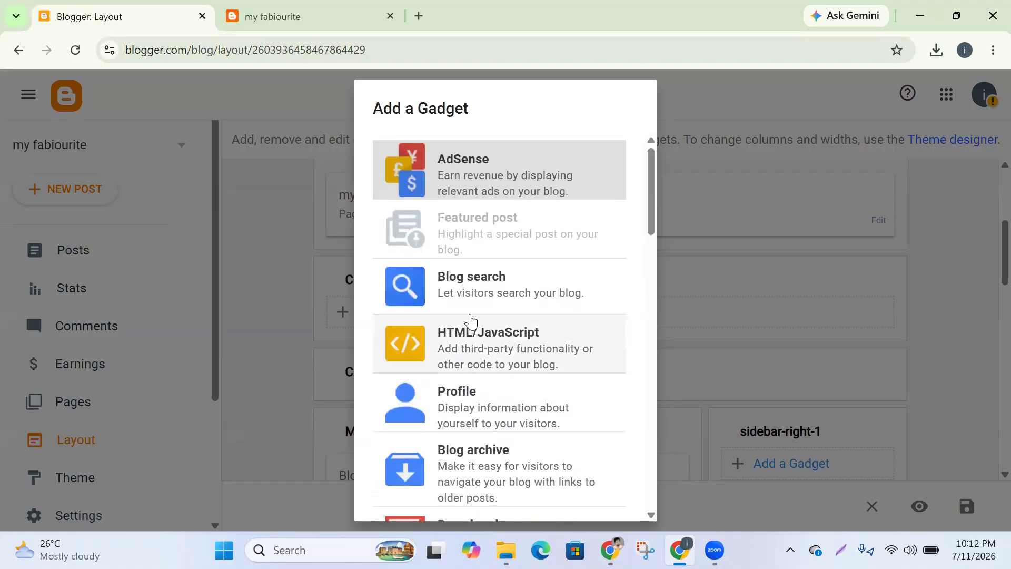
scroll(468, 322, "down", 3)
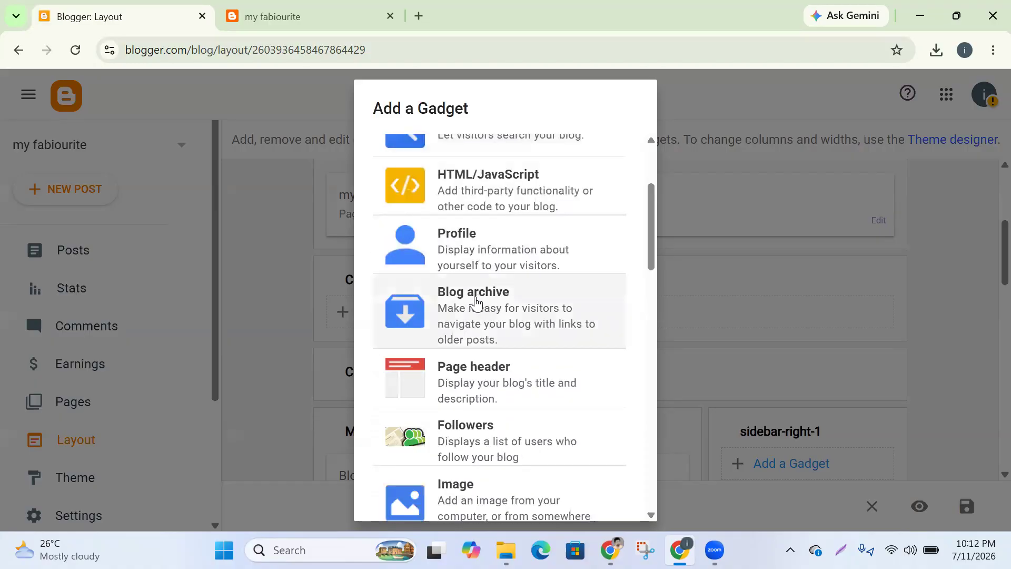
scroll(473, 304, "down", 1)
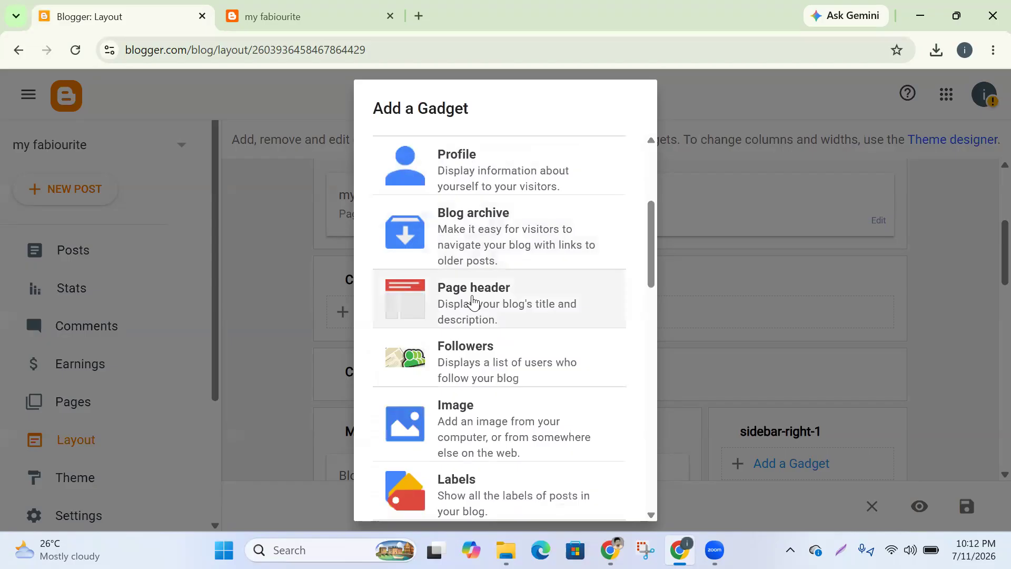
left_click(472, 301)
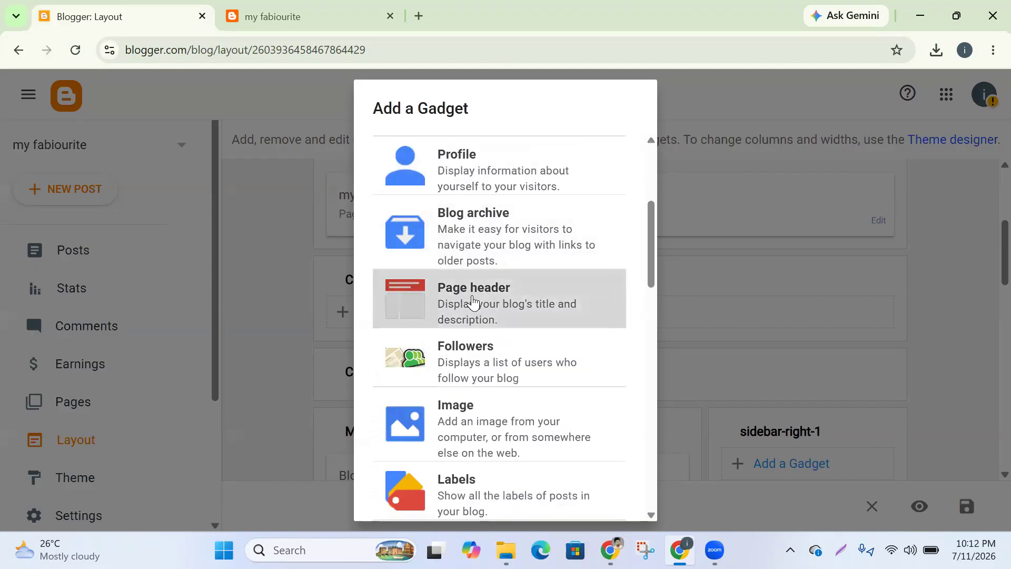
scroll(473, 300, "down", 5)
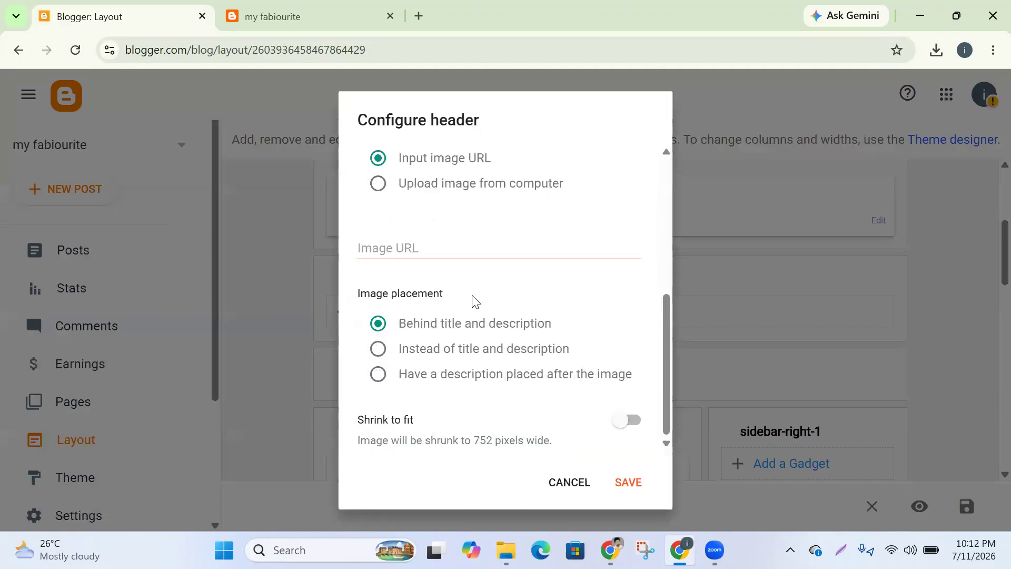
scroll(473, 301, "up", 4)
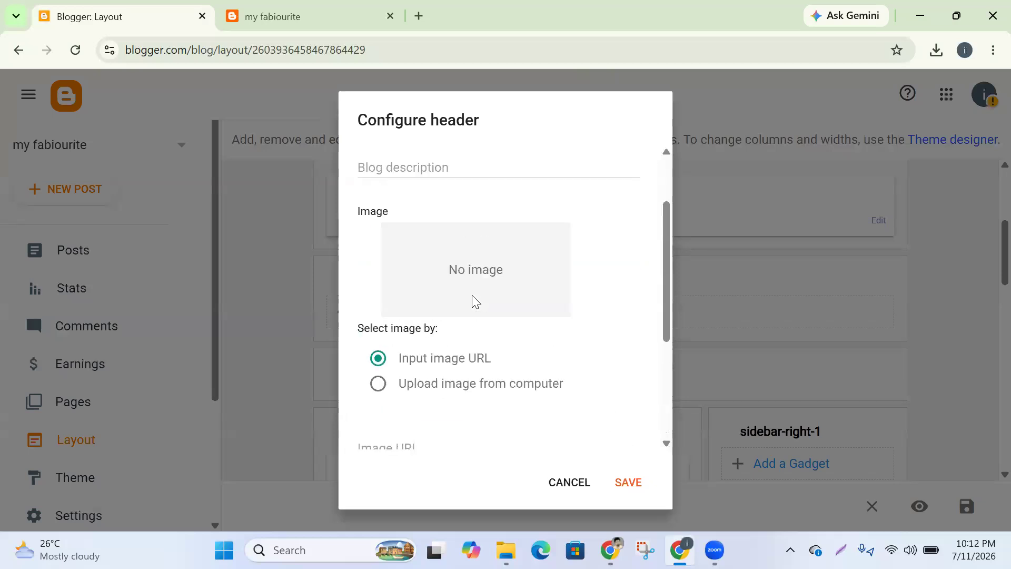
left_click(568, 484)
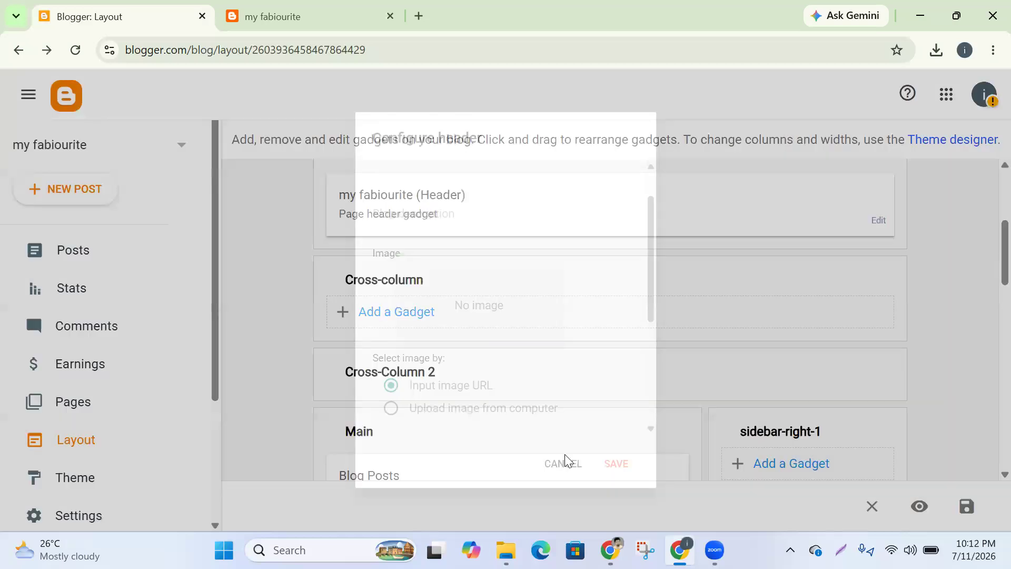
Open the Blog Posts gadget in the Main section, review its display options and item arrangement, and close it without saving
scroll(398, 326, "down", 1)
scroll(397, 318, "down", 1)
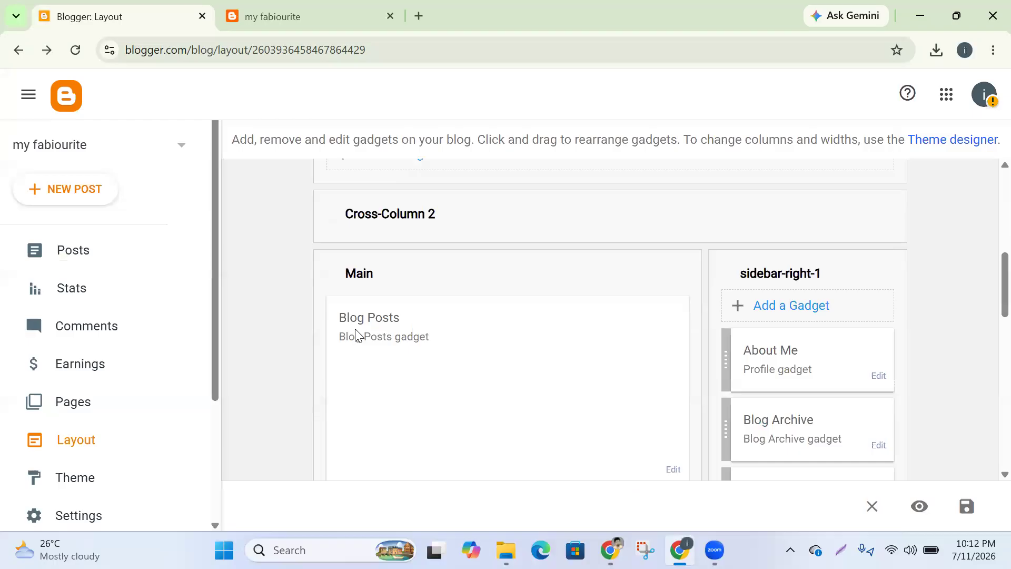
scroll(540, 329, "down", 1)
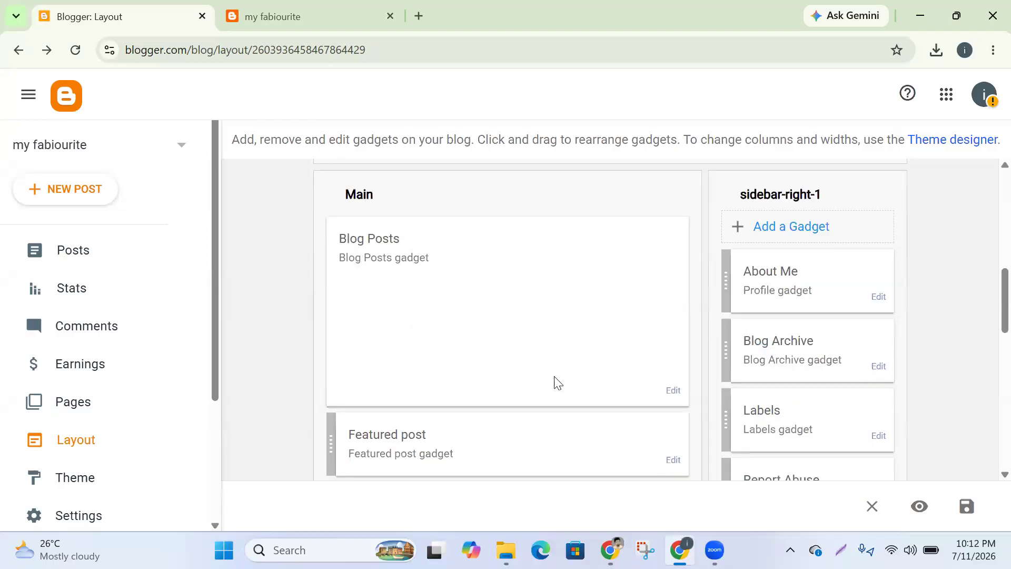
scroll(578, 379, "down", 1)
left_click(675, 313)
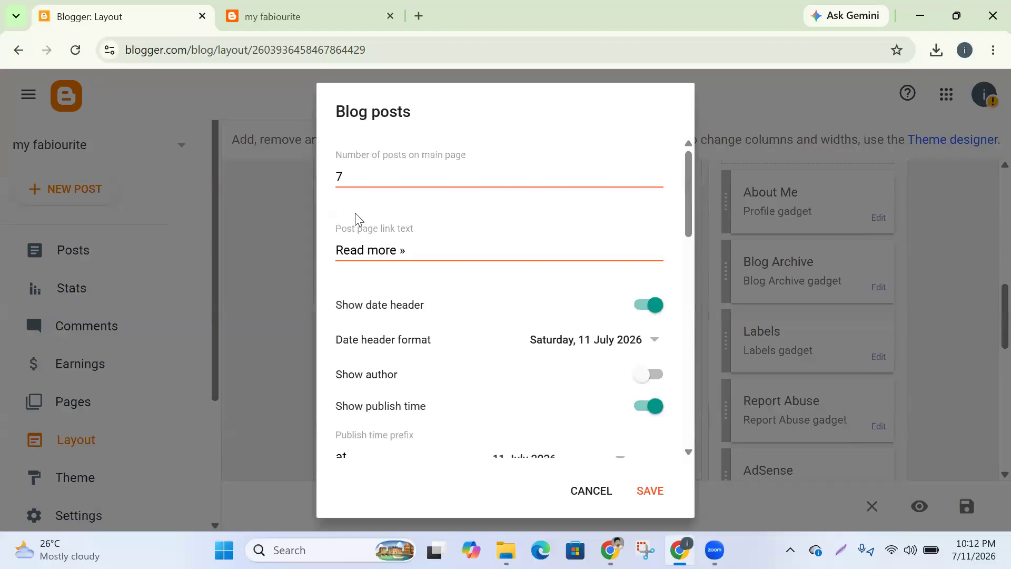
scroll(400, 316, "down", 6)
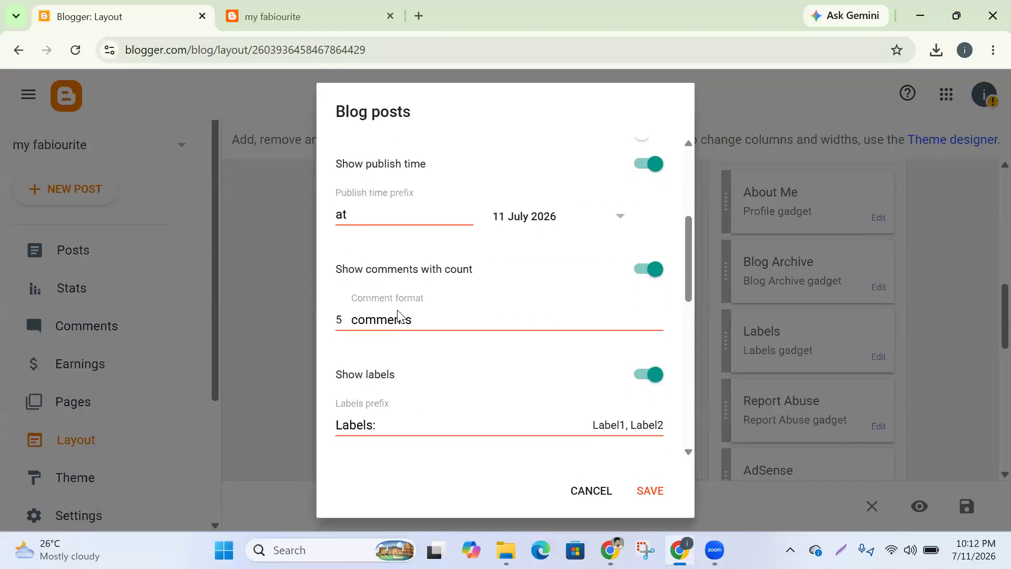
scroll(397, 310, "down", 5)
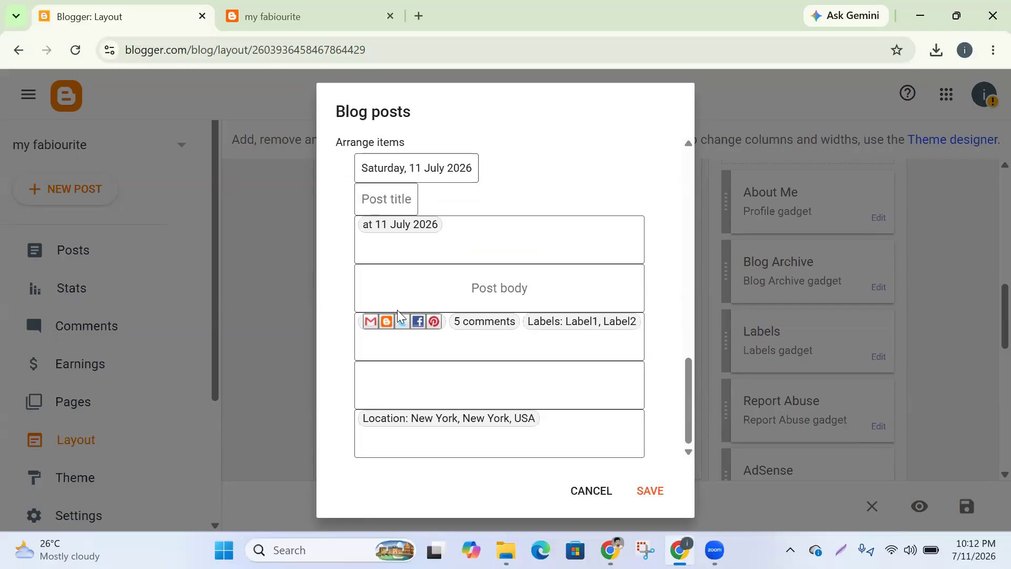
left_click(590, 490)
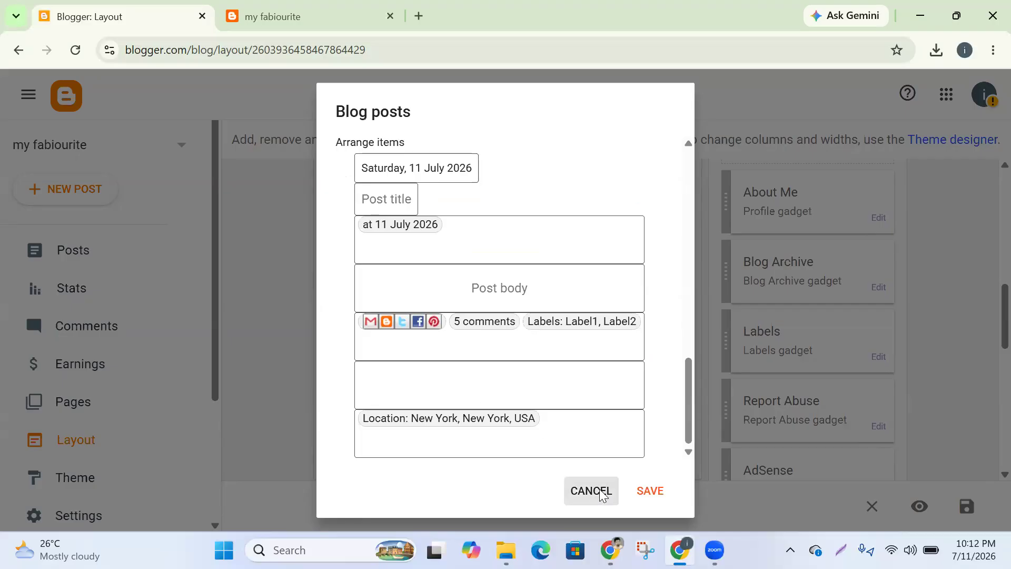
Open the blog's Theme page, glance over the current theme and the Contempo themes, and return to the Layout
scroll(113, 377, "down", 3)
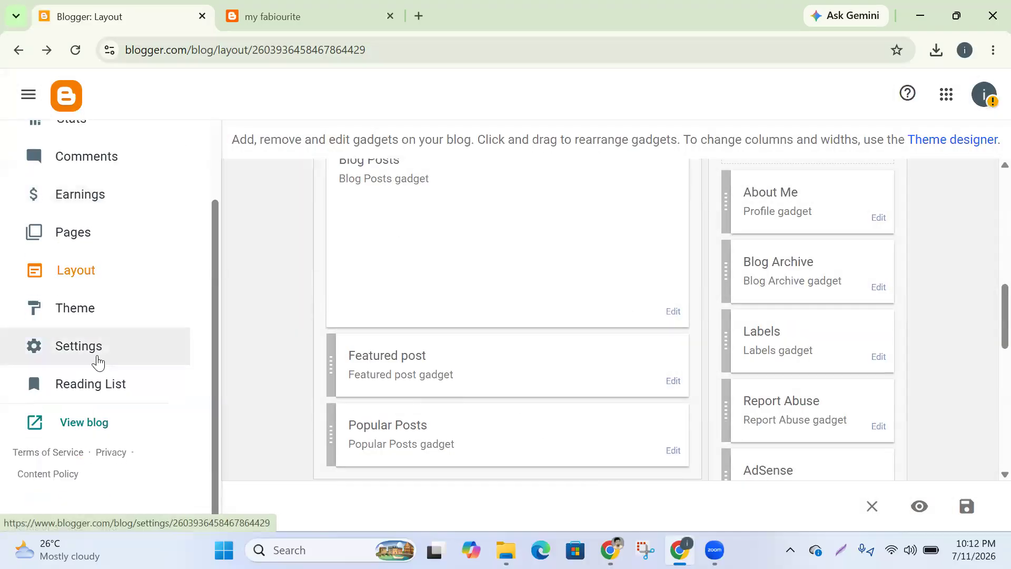
left_click(74, 314)
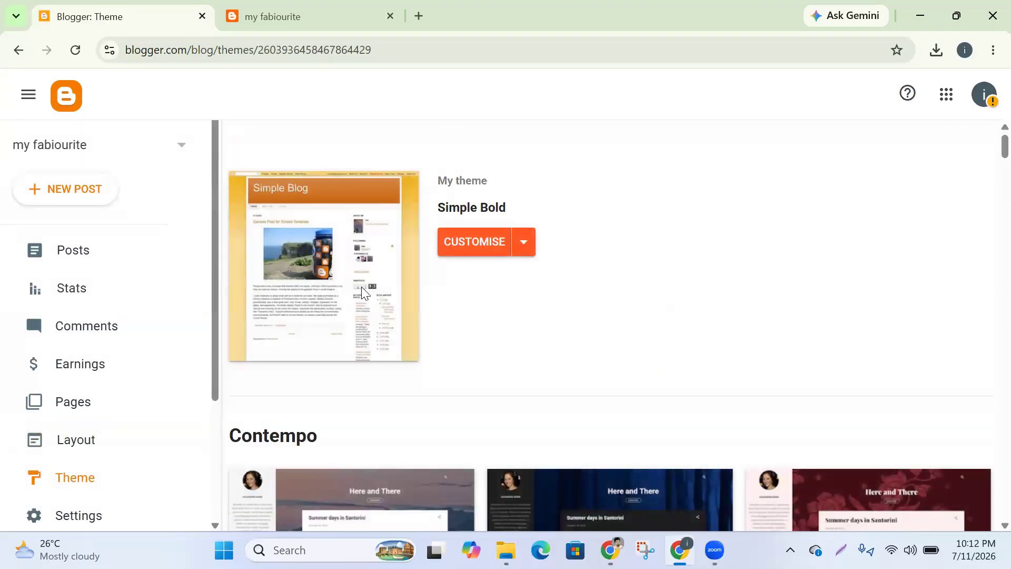
scroll(358, 290, "down", 3)
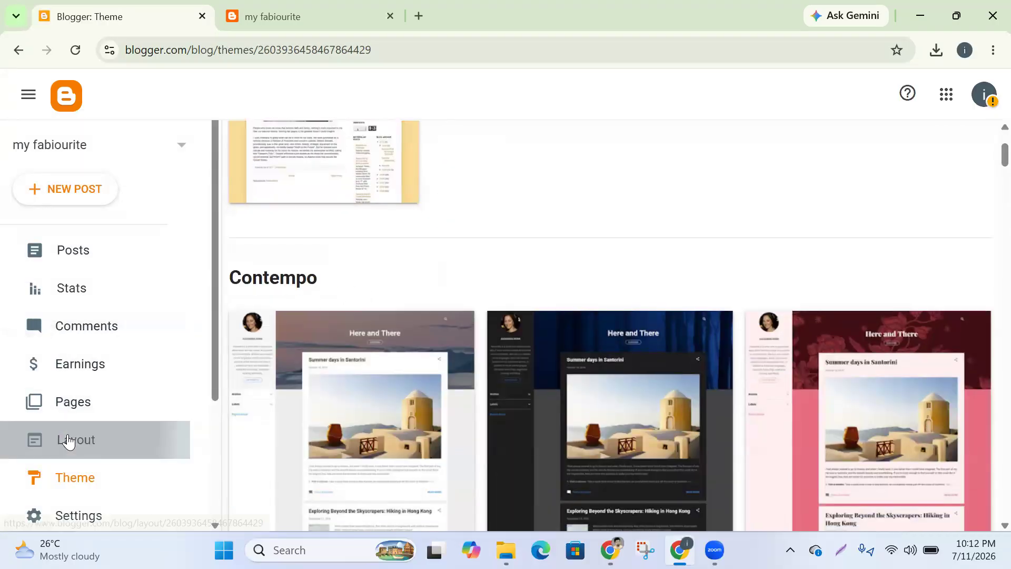
left_click(69, 442)
Open the configuration of the Pages gadget in the sidebar-right-1 section of the Layout
scroll(548, 301, "down", 5)
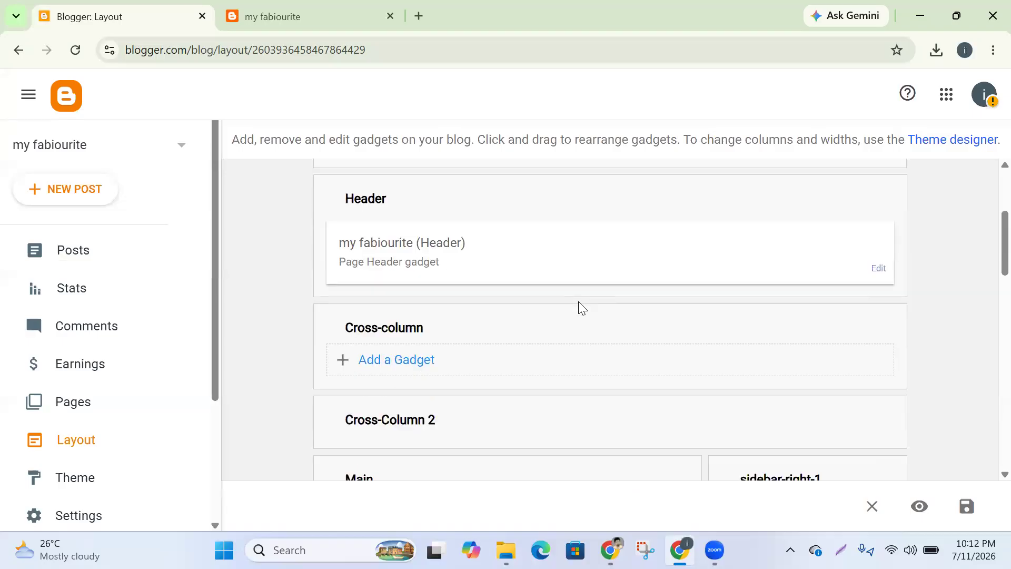
scroll(514, 313, "down", 5)
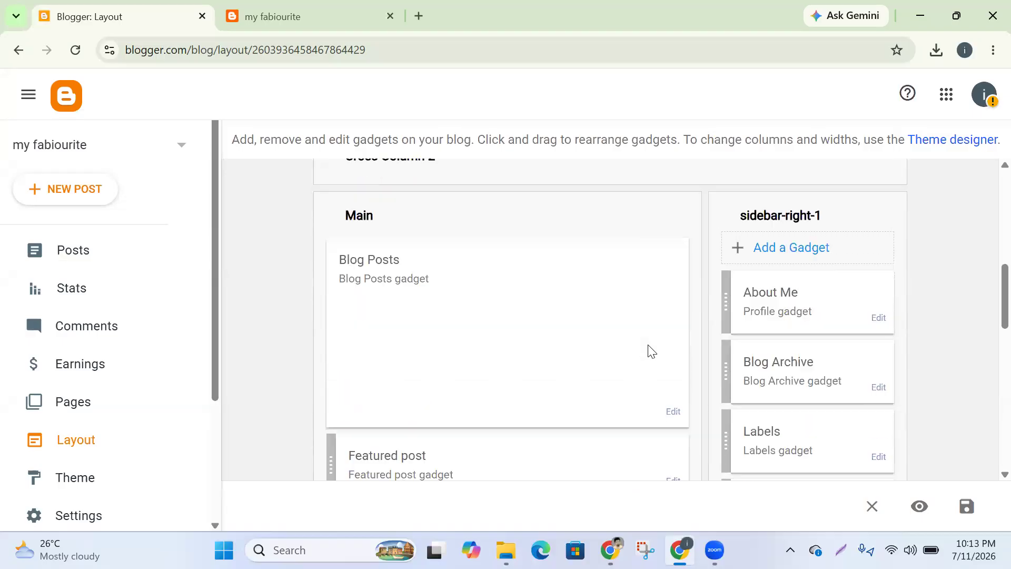
scroll(588, 340, "down", 5)
scroll(588, 340, "down", 3)
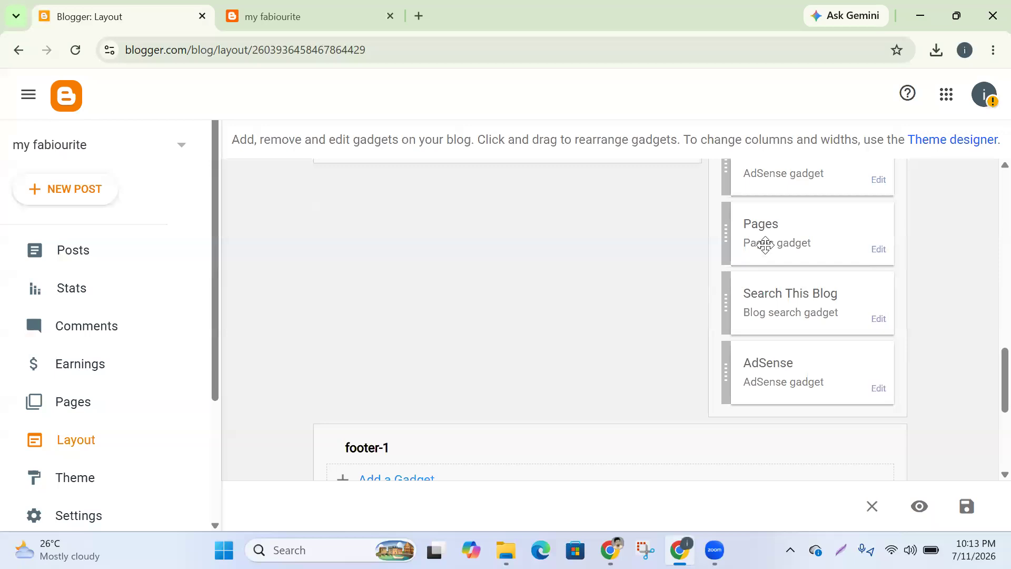
scroll(842, 284, "up", 1)
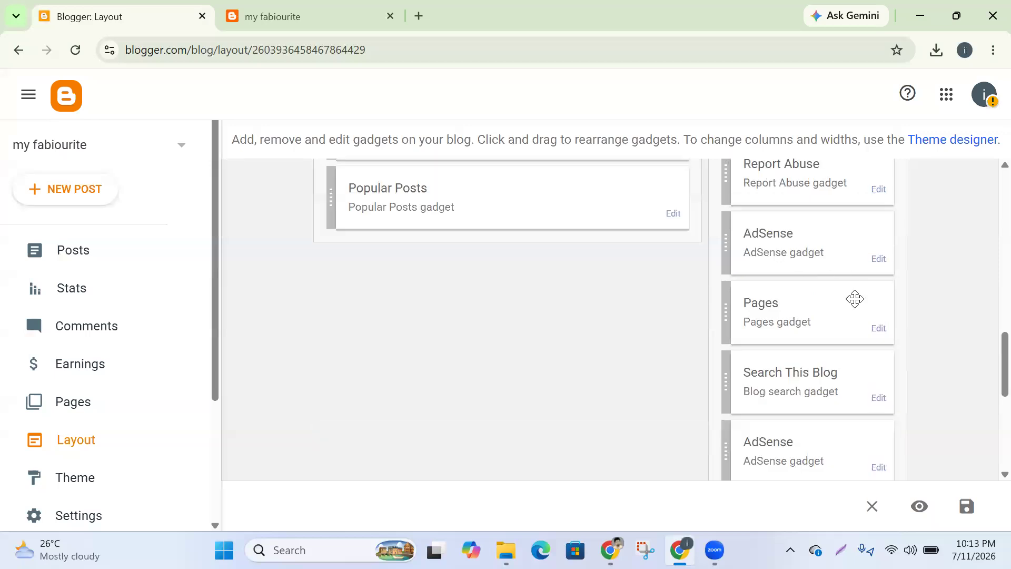
left_click(878, 329)
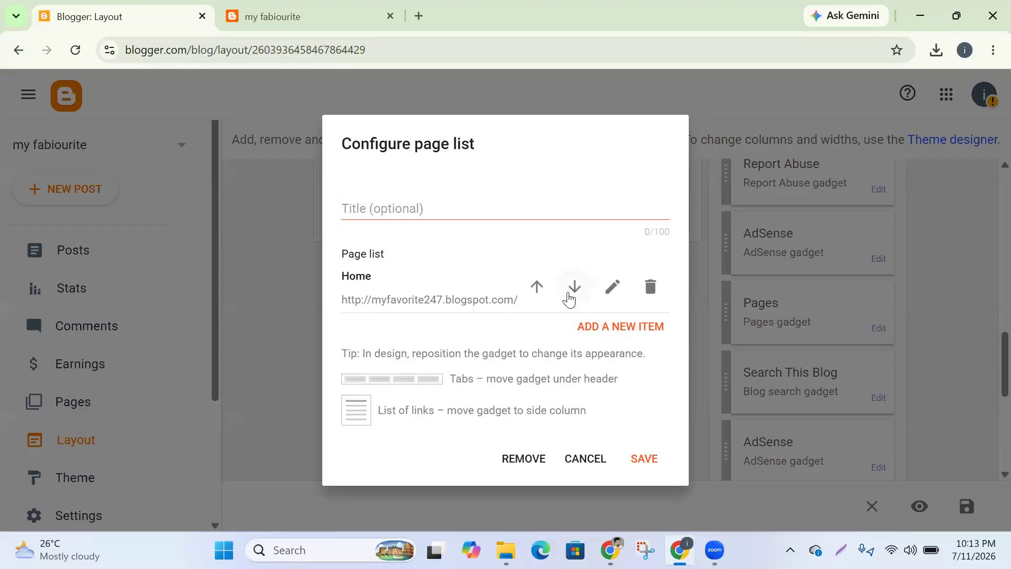
Open the Home entry of the page list, check its page name and URL, and save it
left_click(397, 208)
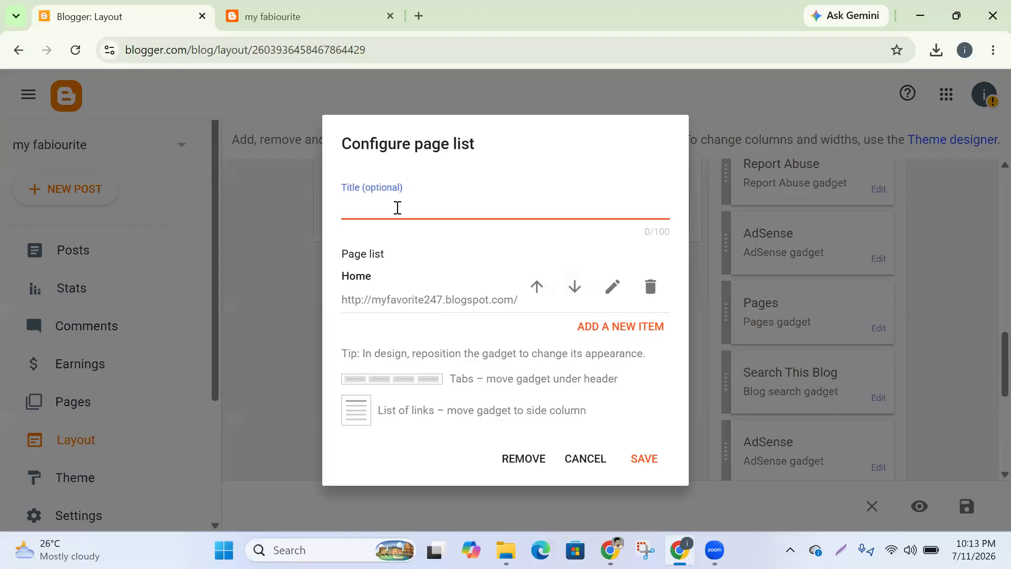
left_click(611, 289)
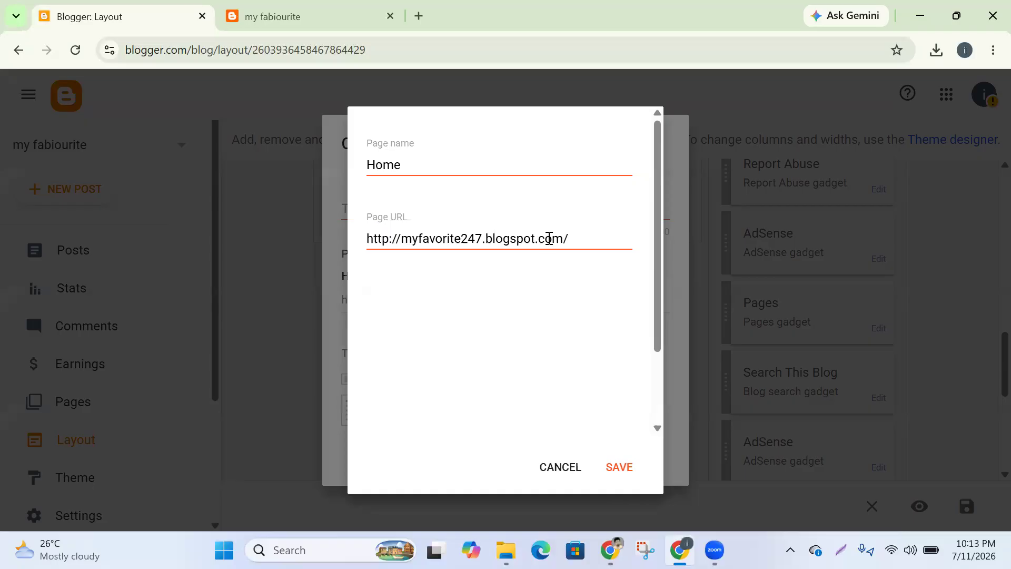
left_click(620, 469)
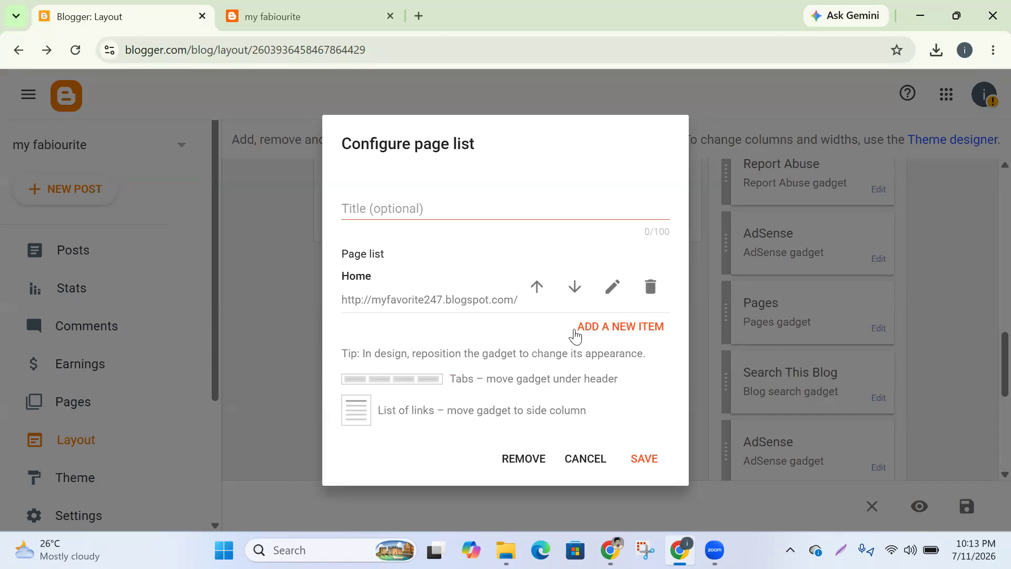
Add the About Us page as a new item in the page list and save the entry
left_click(622, 330)
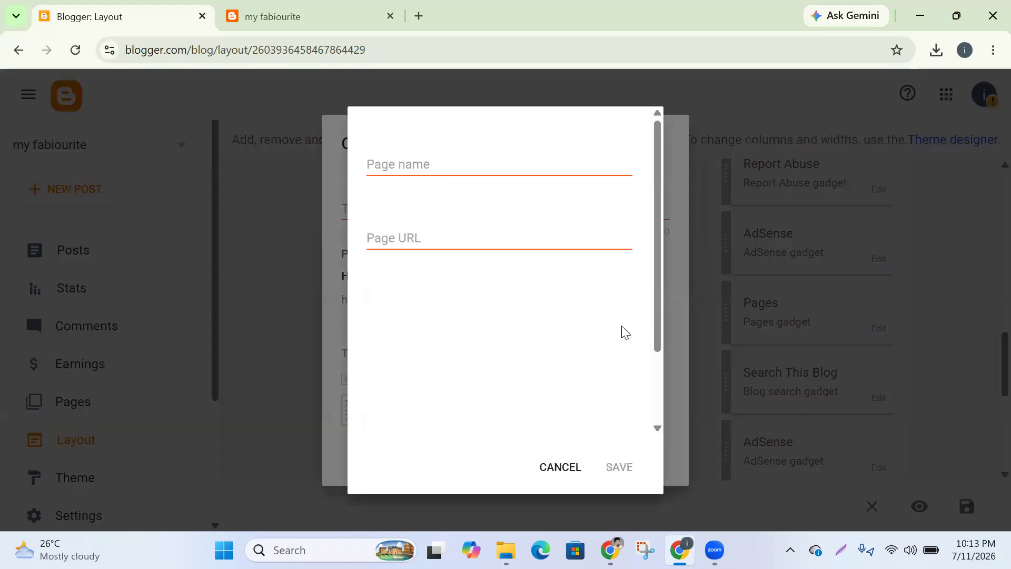
left_click(395, 168)
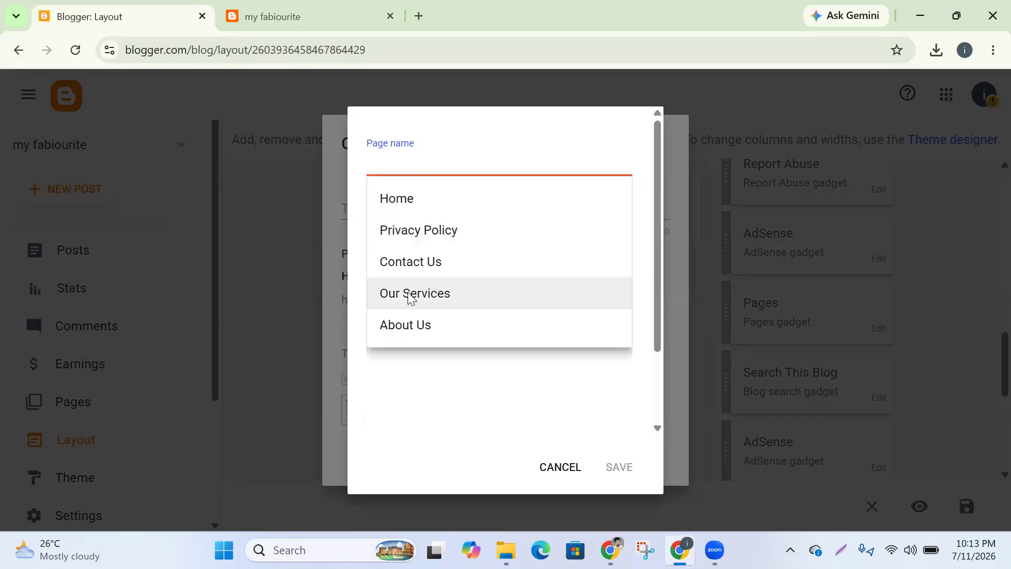
left_click(416, 327)
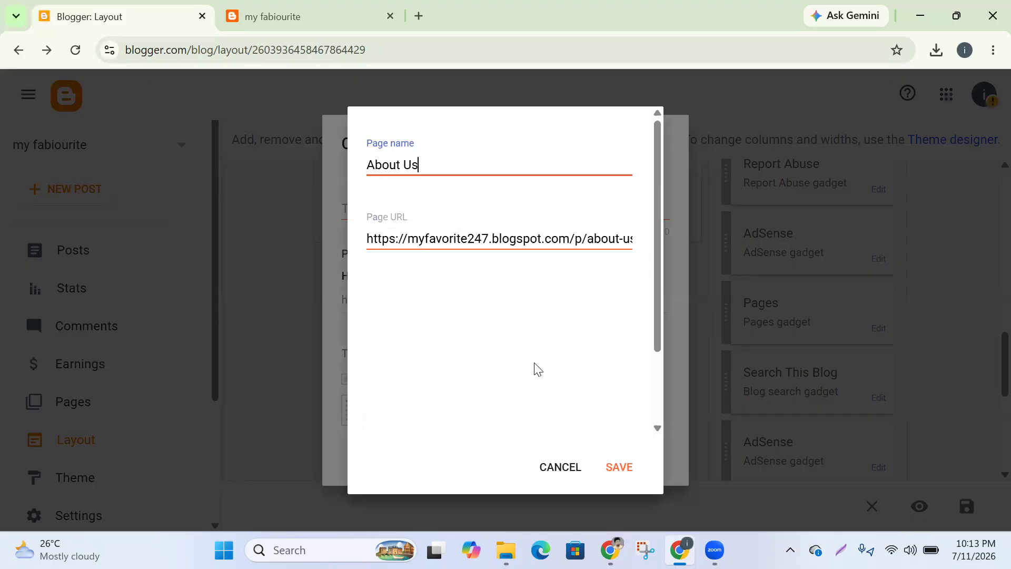
left_click(617, 469)
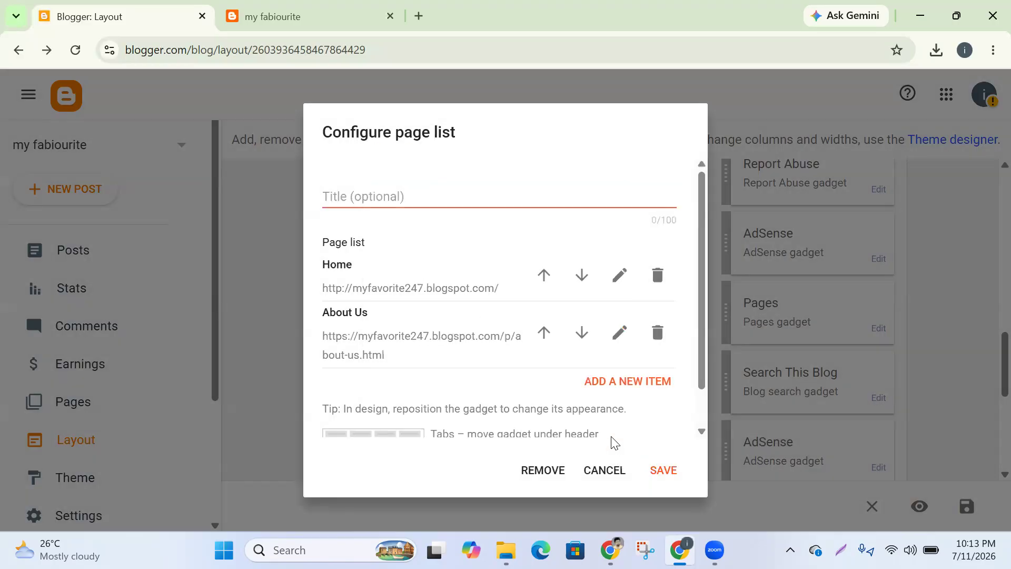
Add the Our Services page as a new item in the page list and save the entry
left_click(632, 383)
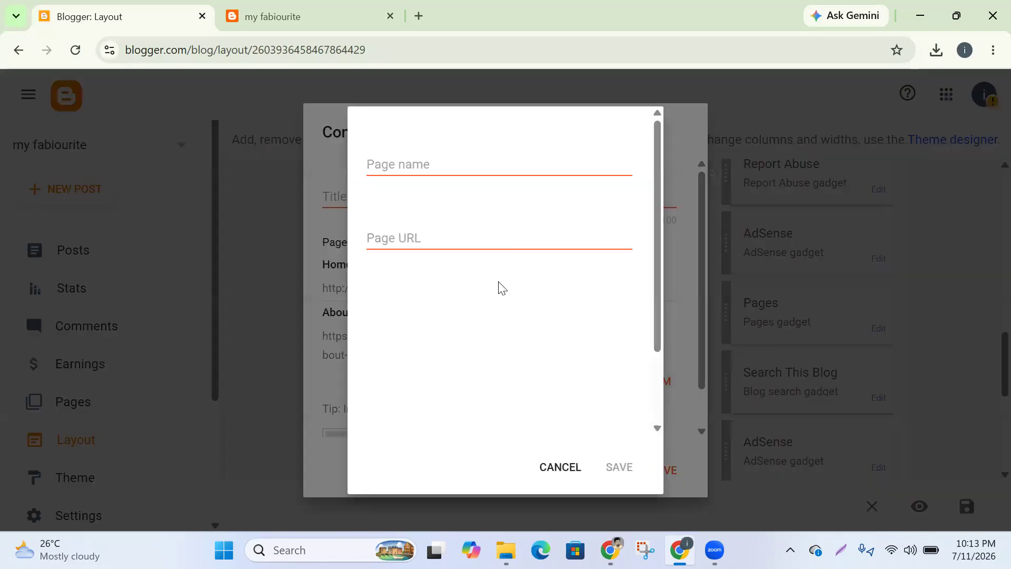
left_click(420, 167)
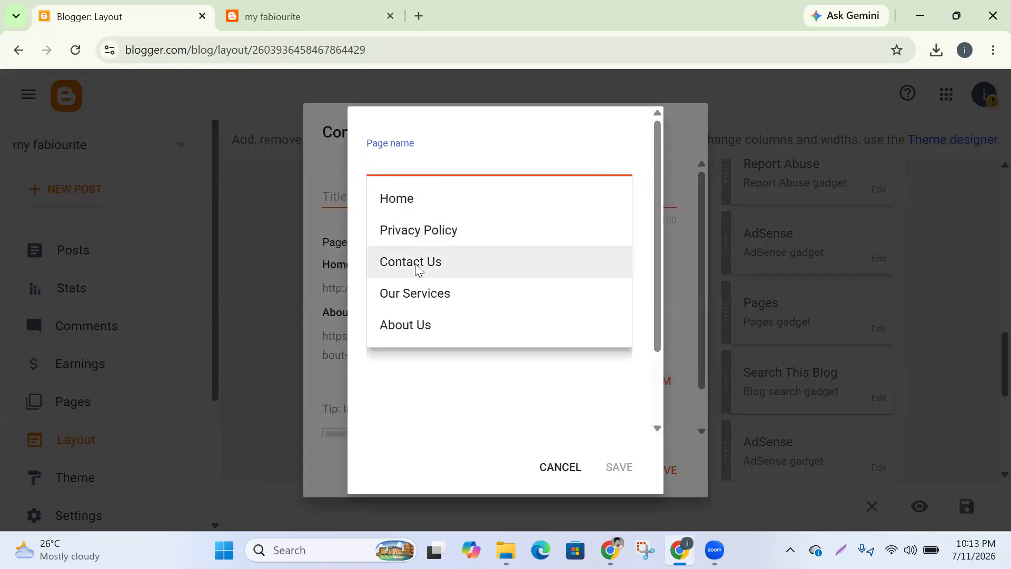
left_click(418, 292)
left_click(623, 472)
Add the Contact Us page as a new item in the page list and save the entry
scroll(634, 393, "down", 3)
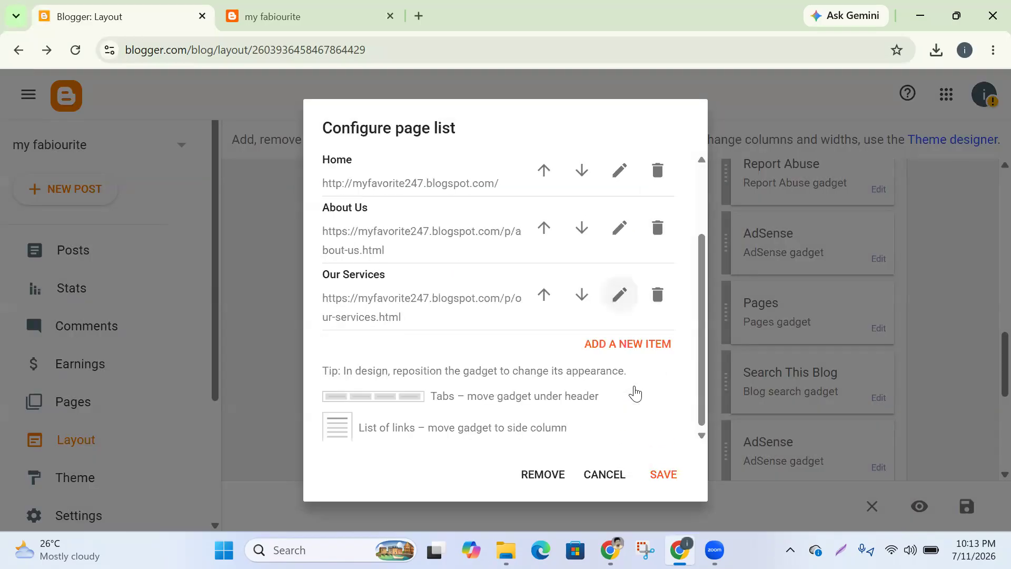
left_click(639, 342)
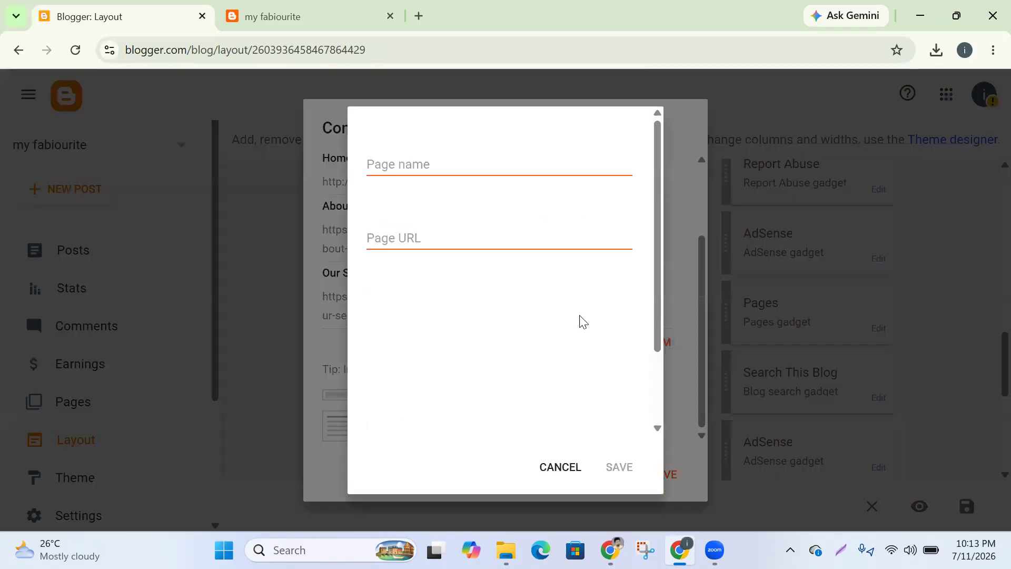
left_click(422, 157)
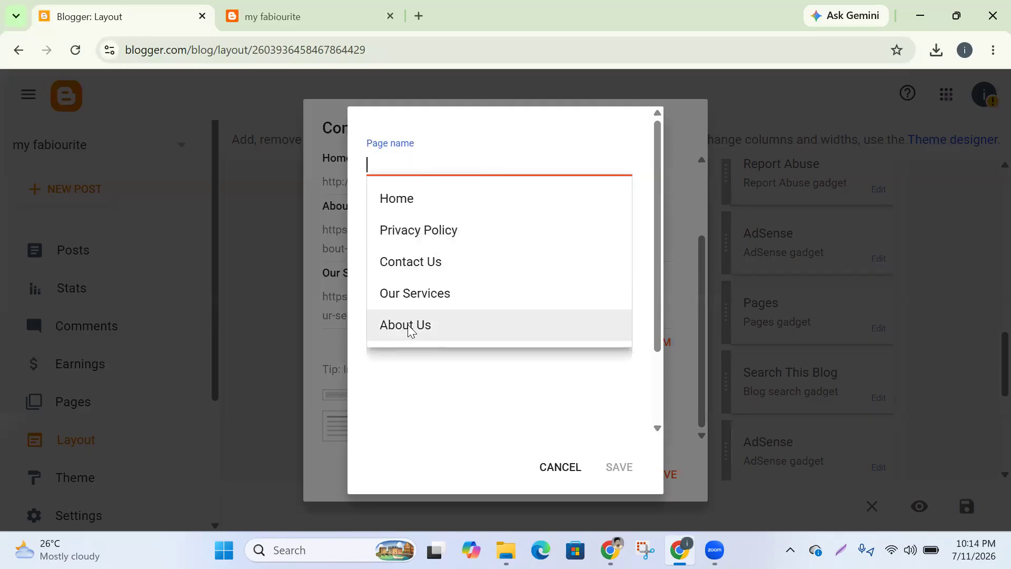
left_click(419, 262)
left_click(618, 465)
Add the Privacy Policy page as a new item in the page list and save the entry
left_click(623, 411)
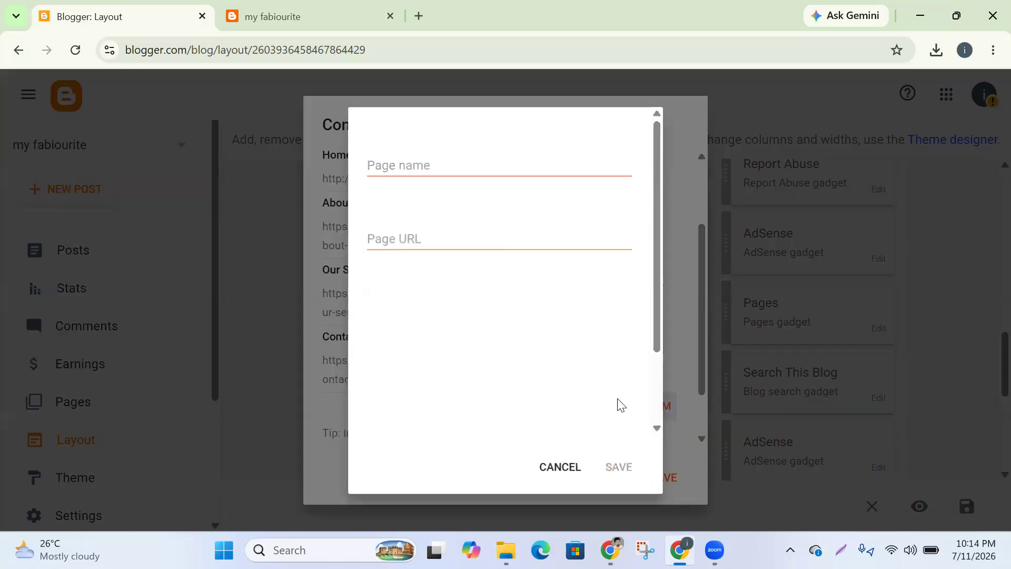
left_click(415, 173)
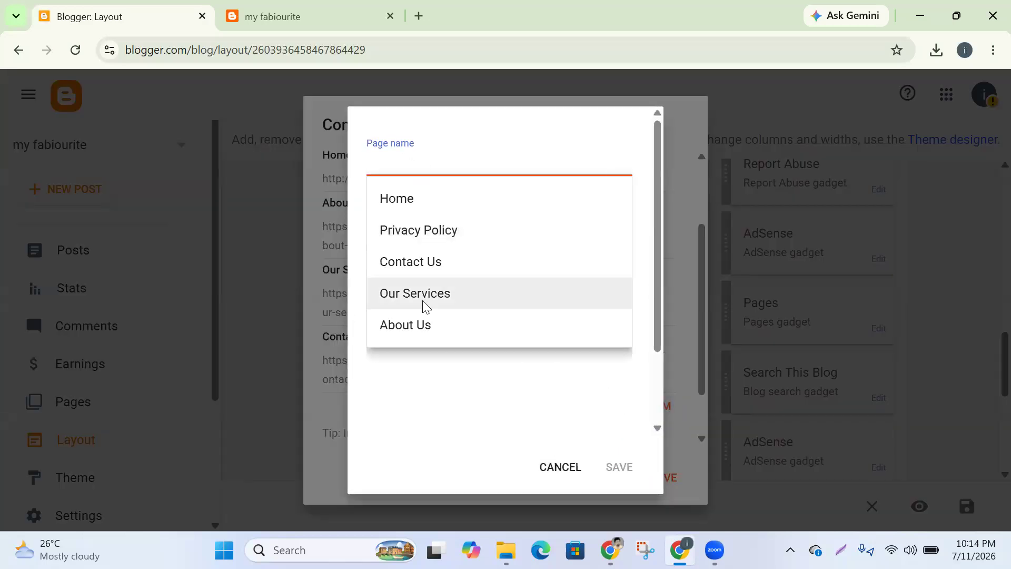
left_click(424, 229)
left_click(619, 468)
Review the order of the page list entries and save the Pages gadget's configuration
scroll(411, 316, "up", 2)
scroll(405, 308, "up", 1)
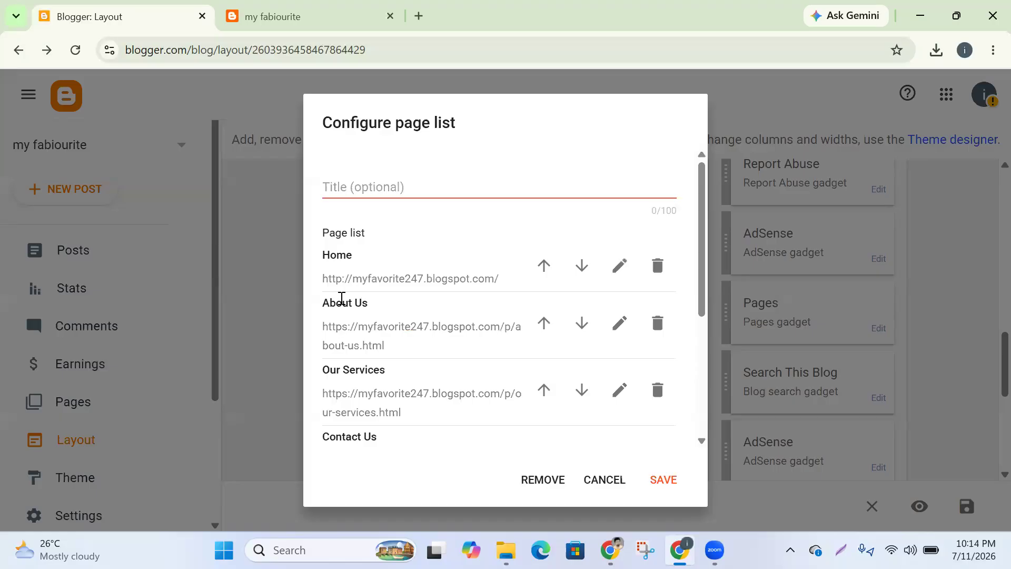
scroll(346, 352, "down", 4)
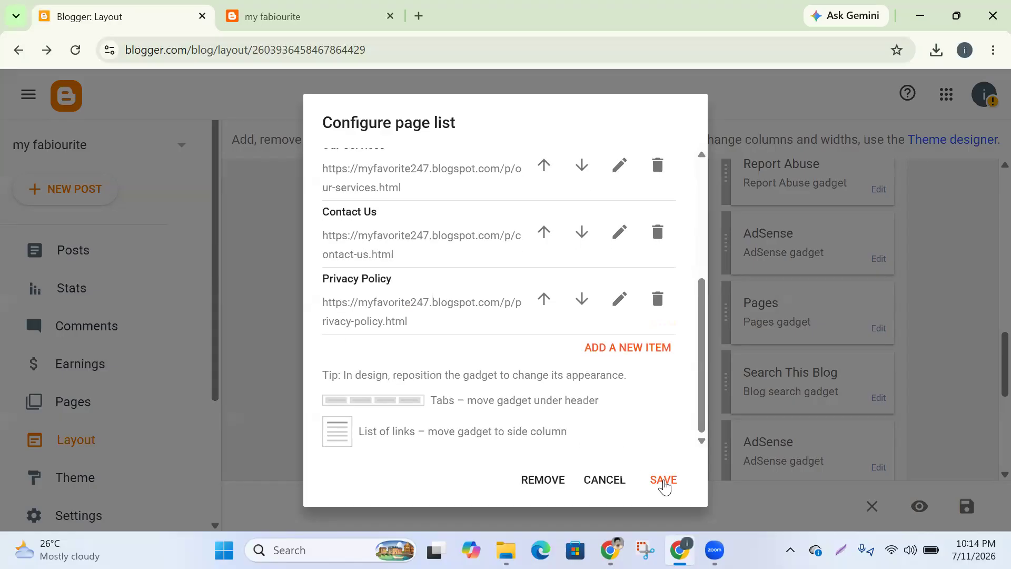
left_click(662, 481)
left_click(662, 480)
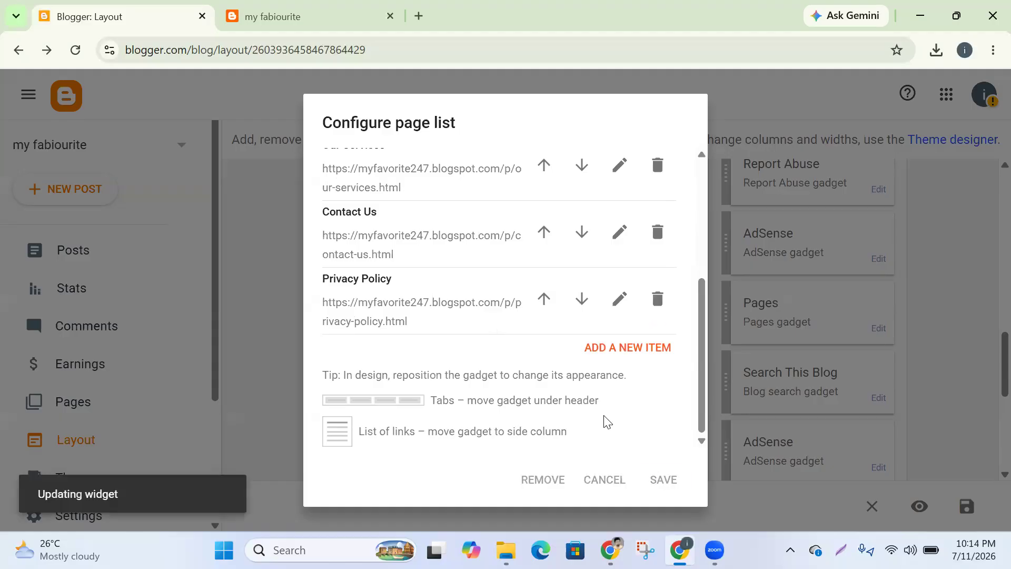
Reload the published blog, return to the Layout page and save the layout arrangement
left_click(299, 33)
left_click(75, 50)
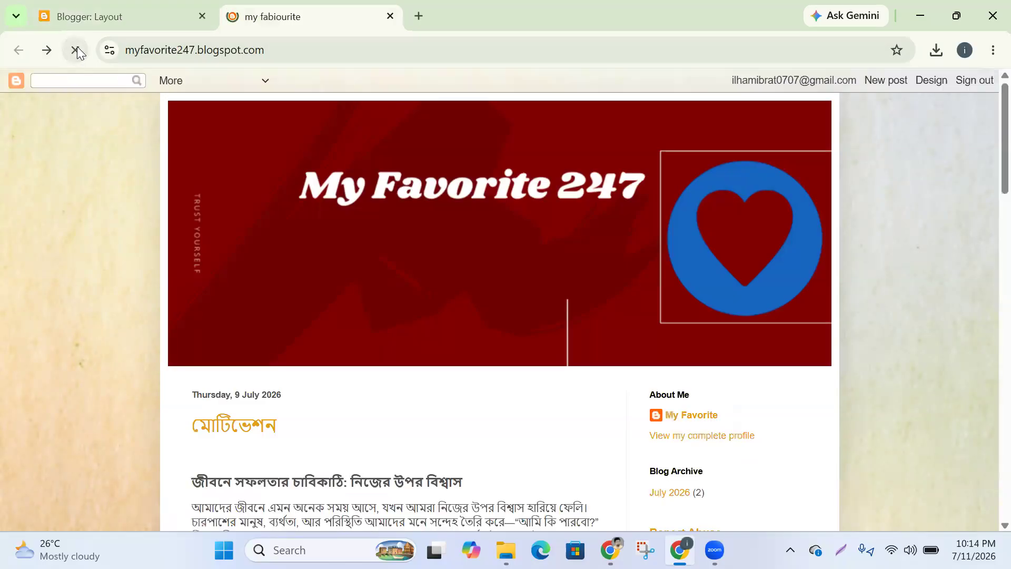
left_click(97, 22)
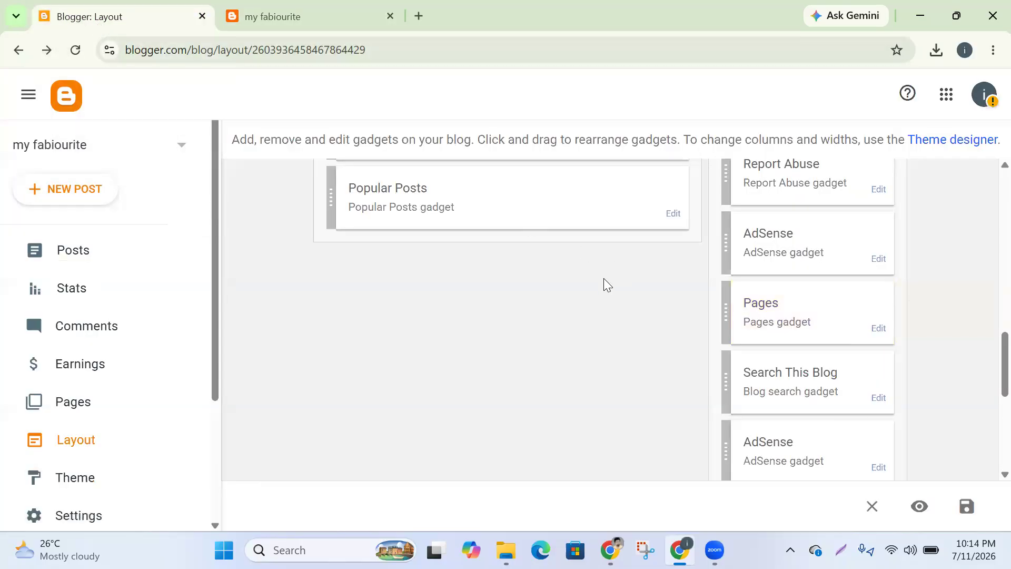
scroll(603, 278, "down", 5)
left_click(964, 510)
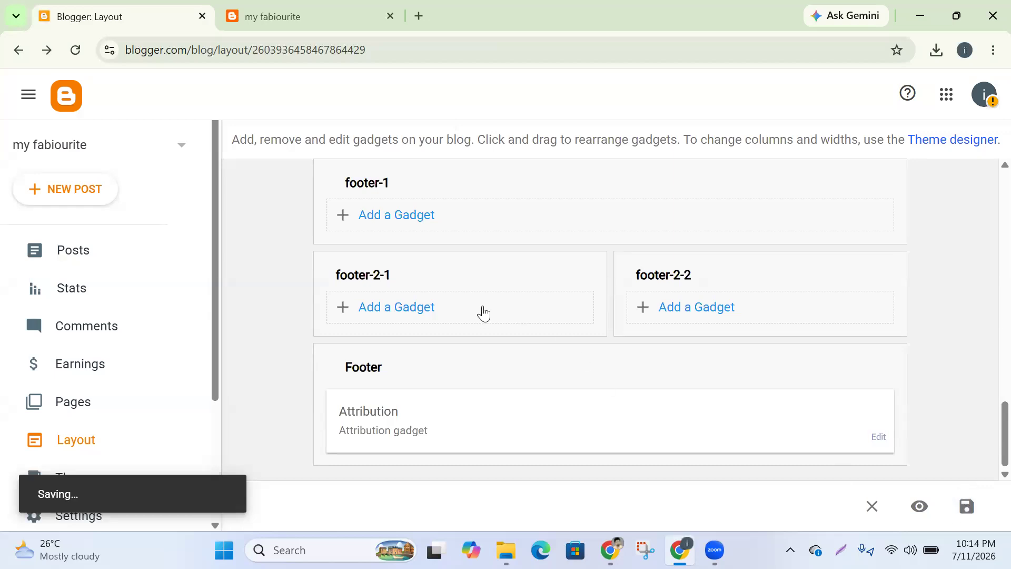
Reload the published blog and check its sidebar for the links to the added pages
left_click(263, 25)
left_click(75, 49)
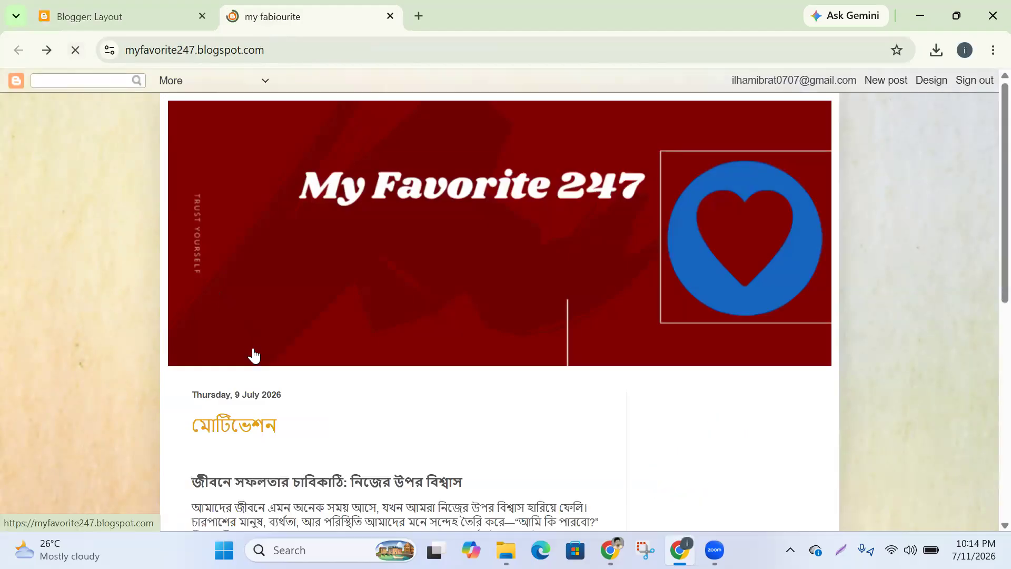
scroll(253, 353, "down", 10)
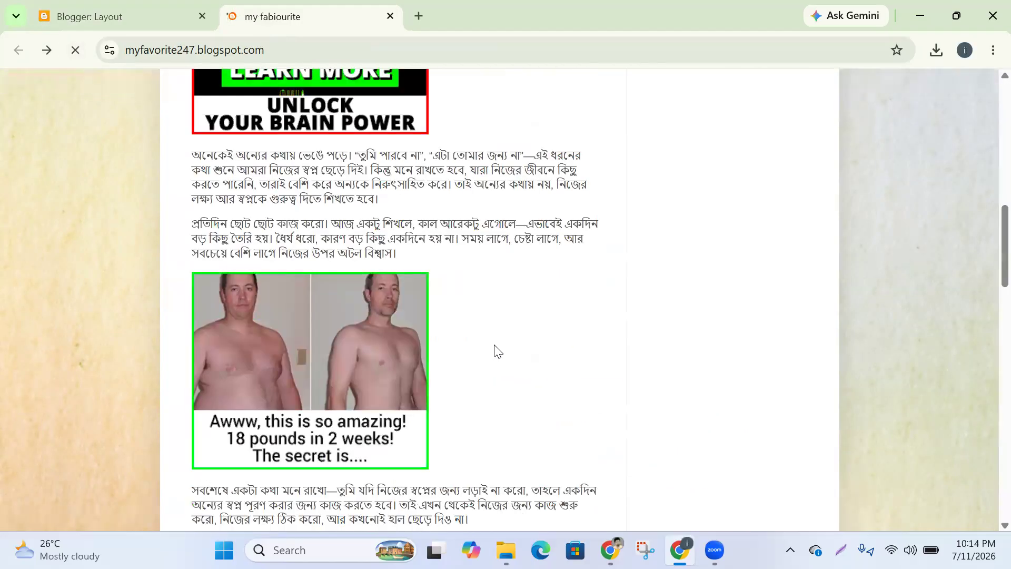
scroll(495, 363, "up", 15)
scroll(626, 350, "down", 15)
scroll(630, 350, "up", 8)
scroll(632, 351, "up", 3)
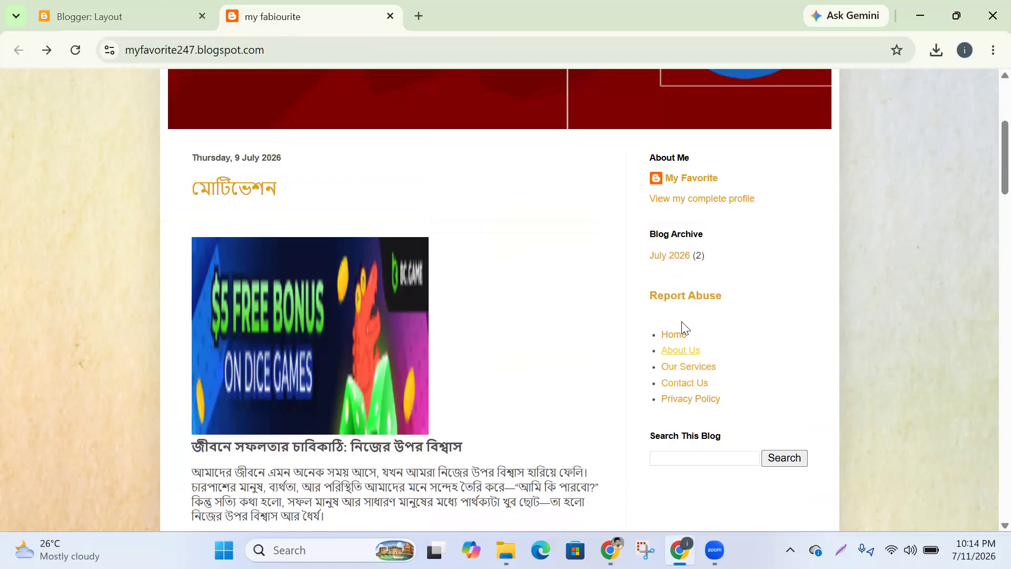
Reopen the sidebar Pages gadget in the Layout, review its page list and placement tips, and save it without changes
left_click(89, 18)
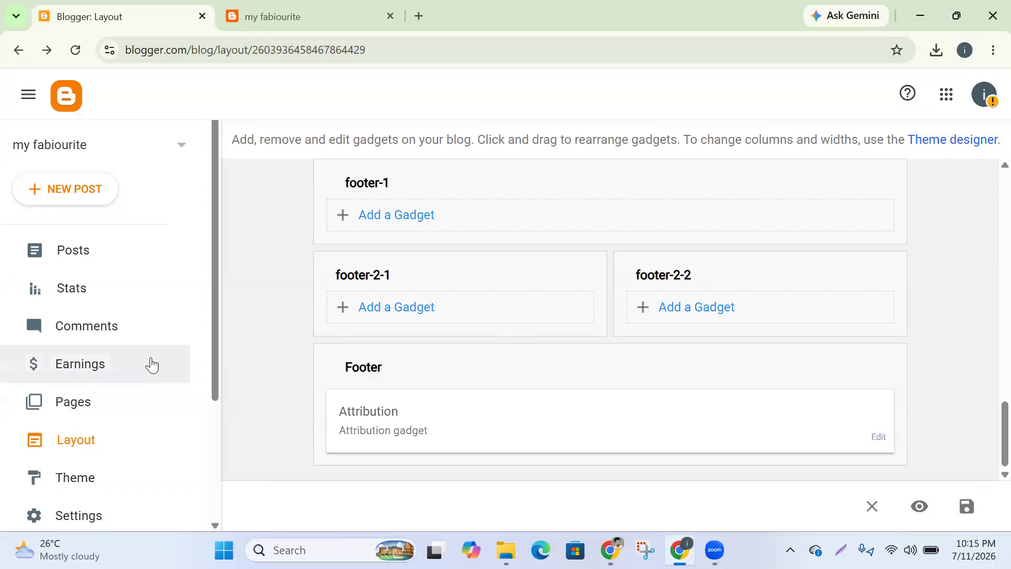
left_click(80, 446)
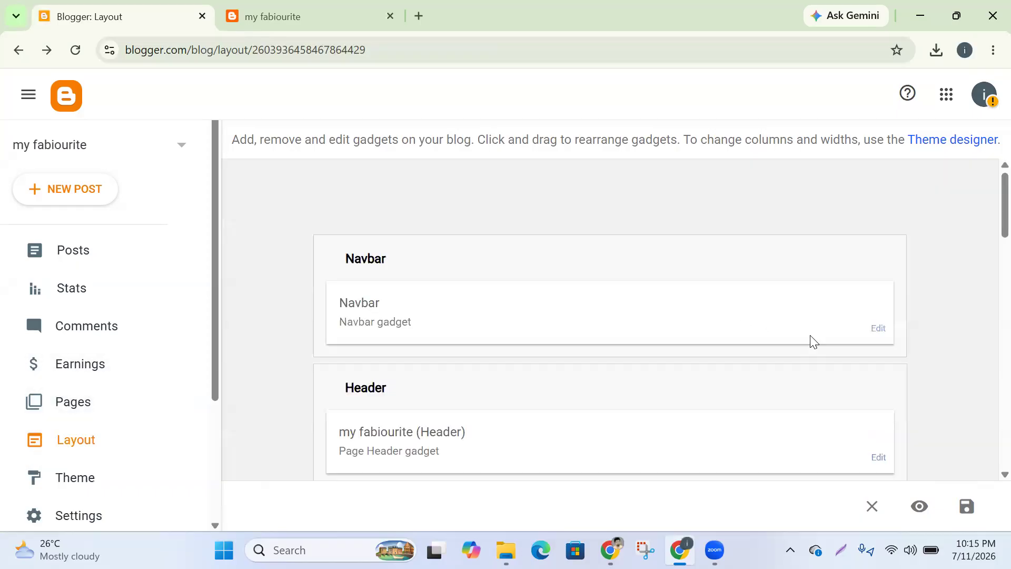
scroll(858, 356, "down", 10)
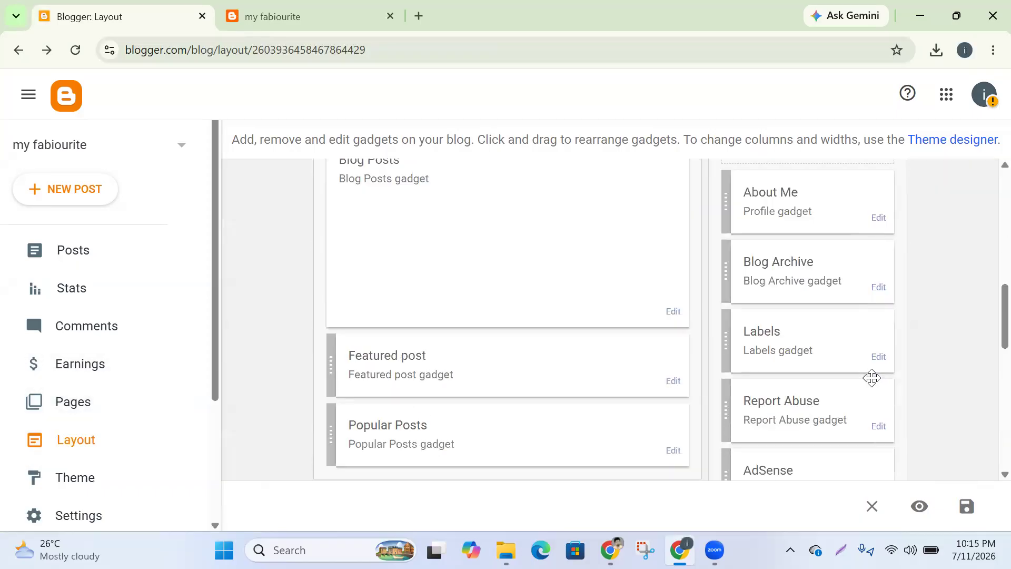
scroll(874, 416, "down", 5)
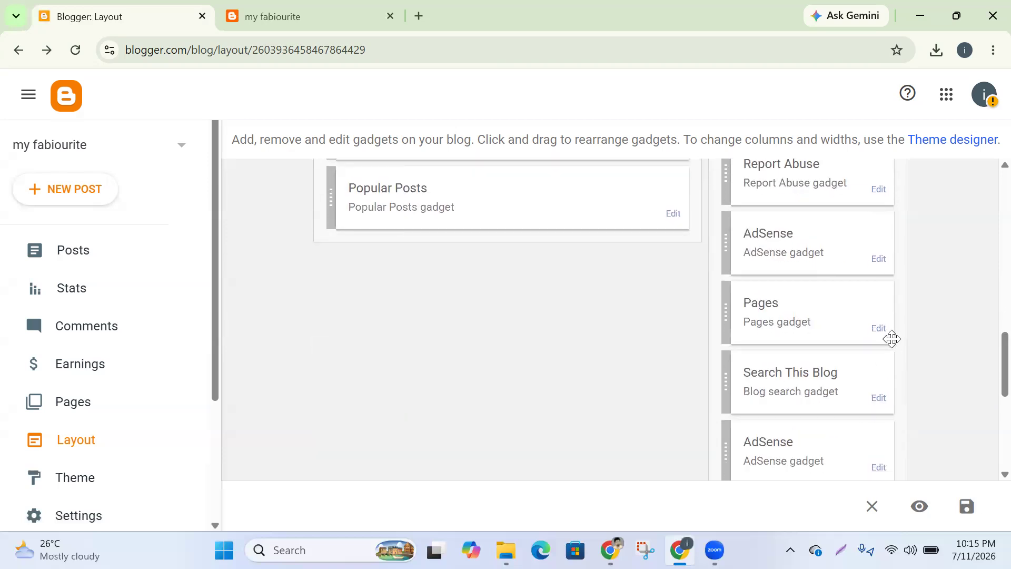
left_click(878, 330)
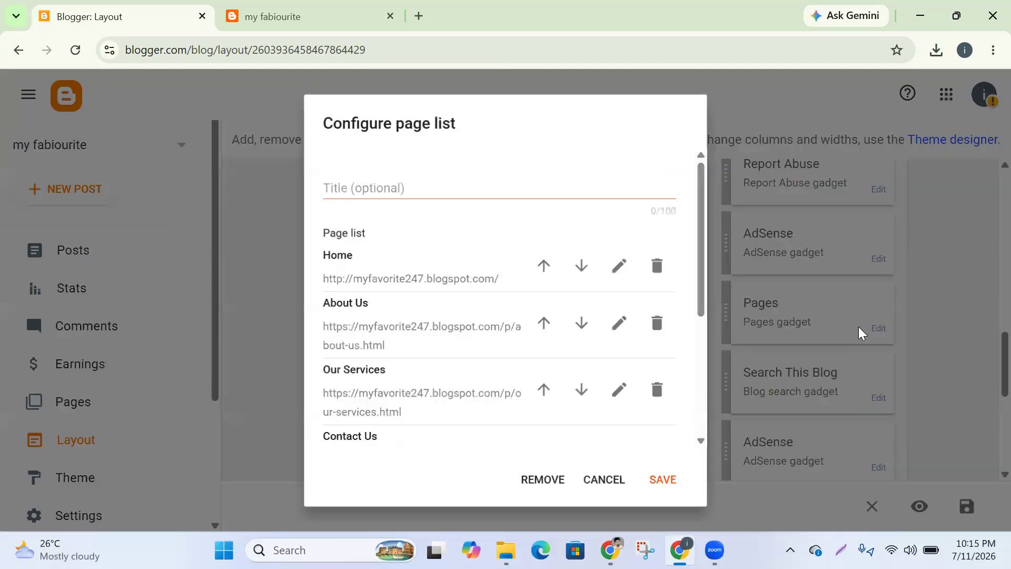
scroll(406, 322, "down", 4)
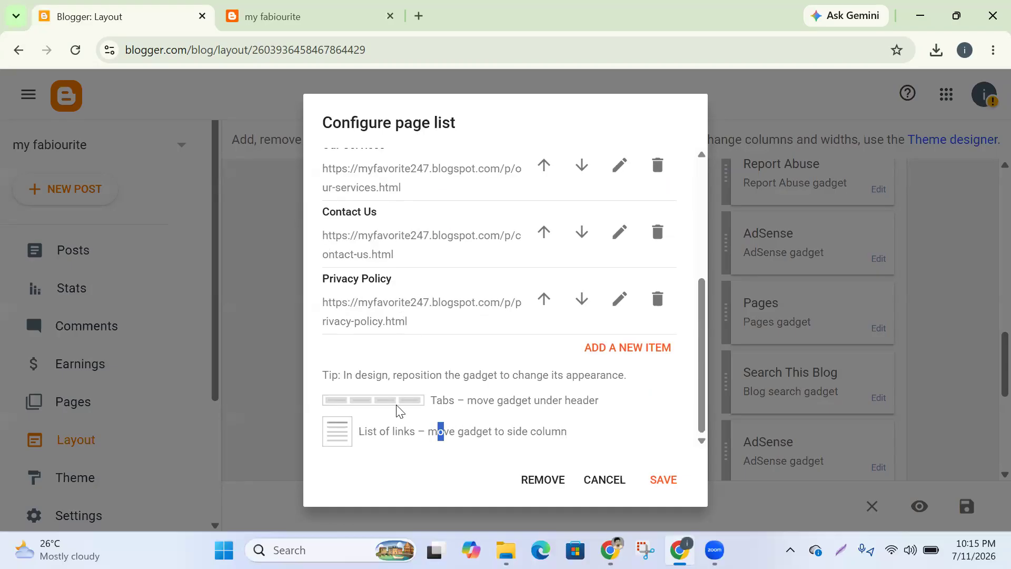
scroll(421, 390, "up", 4)
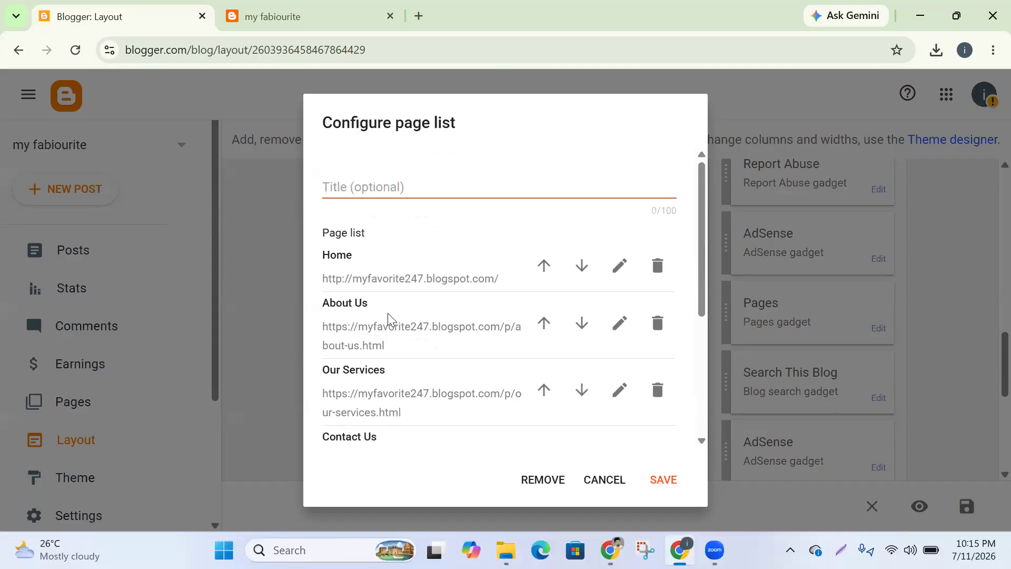
scroll(389, 317, "down", 5)
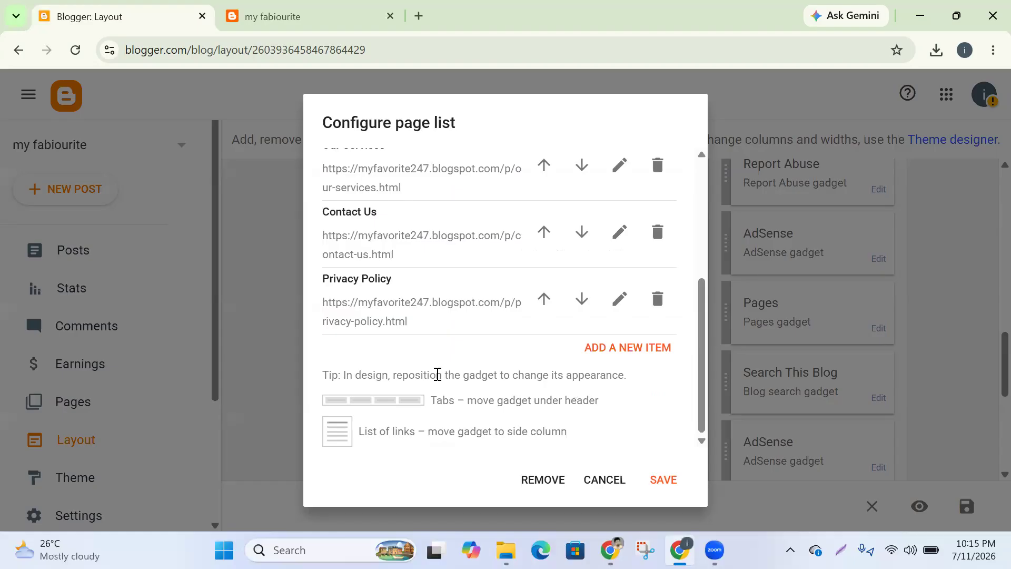
scroll(437, 375, "up", 5)
scroll(463, 384, "down", 5)
left_click(666, 483)
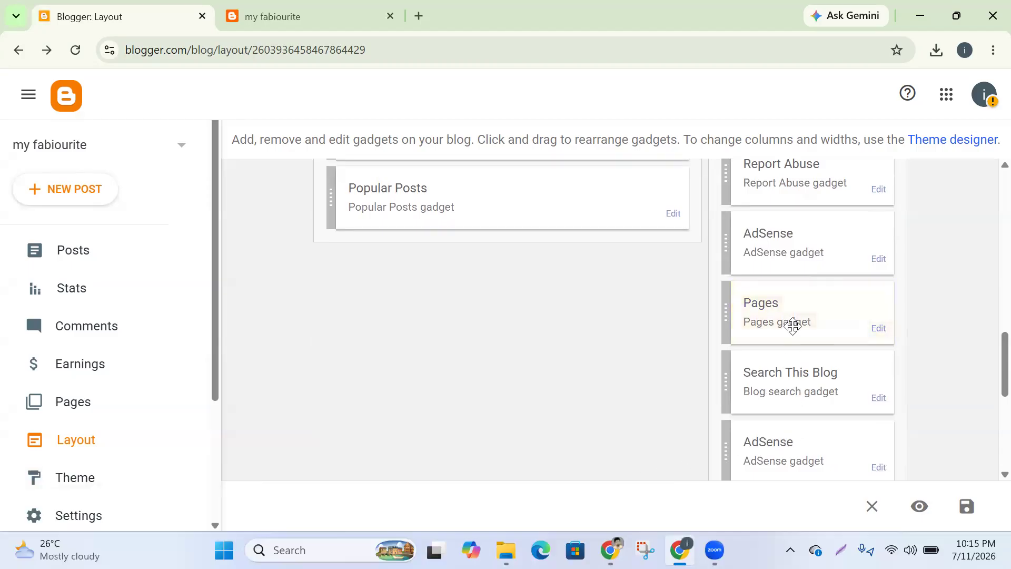
Add a Pages gadget to the Cross-column section of the Layout
left_click_drag(784, 321, 892, 453)
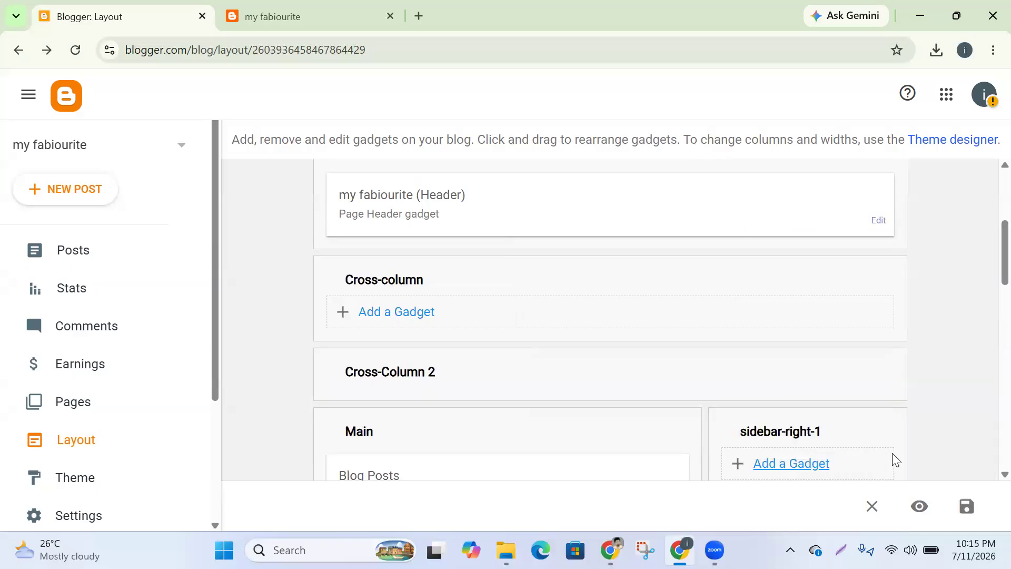
left_click(396, 313)
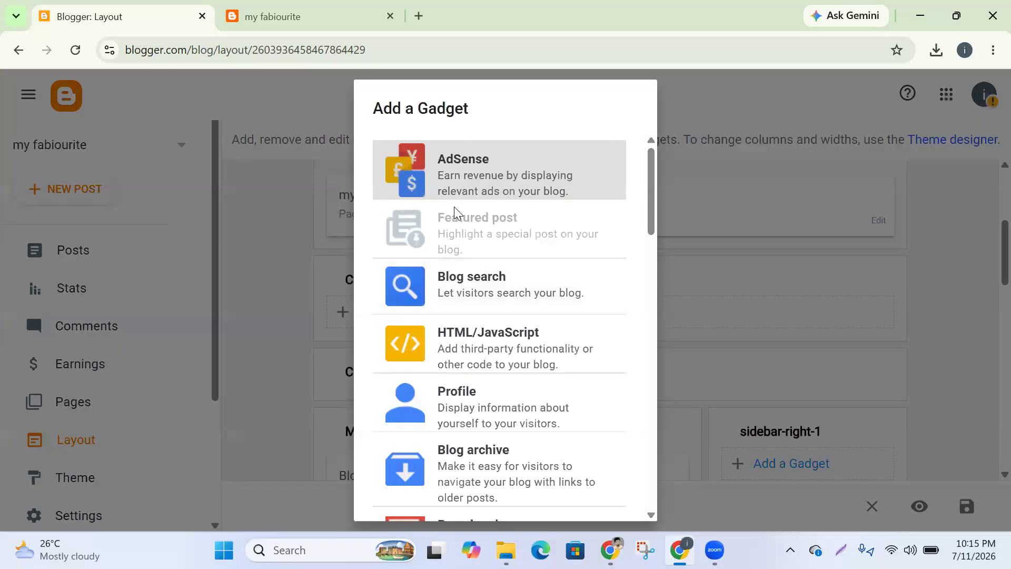
scroll(474, 374, "down", 4)
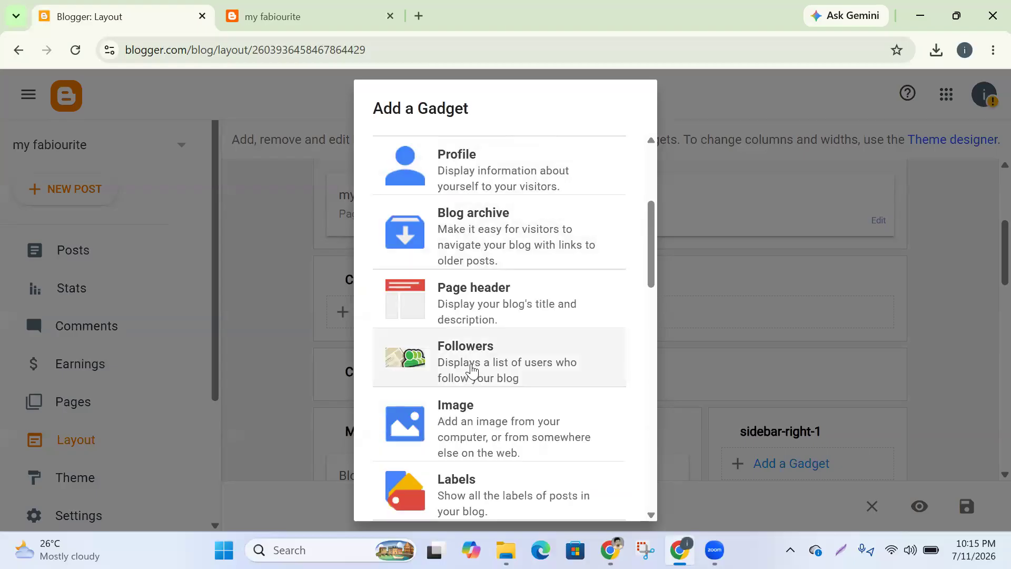
scroll(471, 370, "down", 4)
left_click(463, 319)
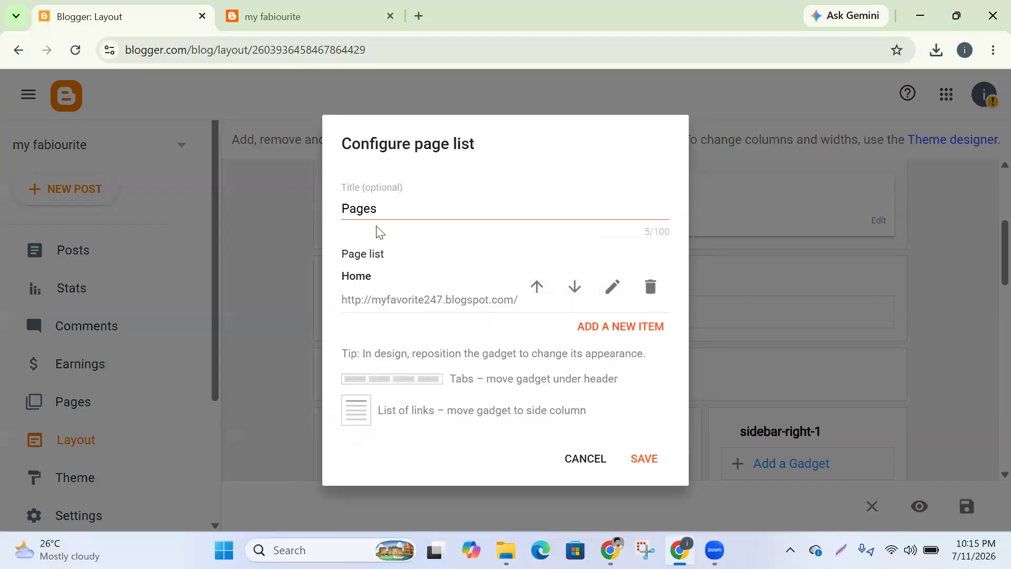
left_click(377, 209)
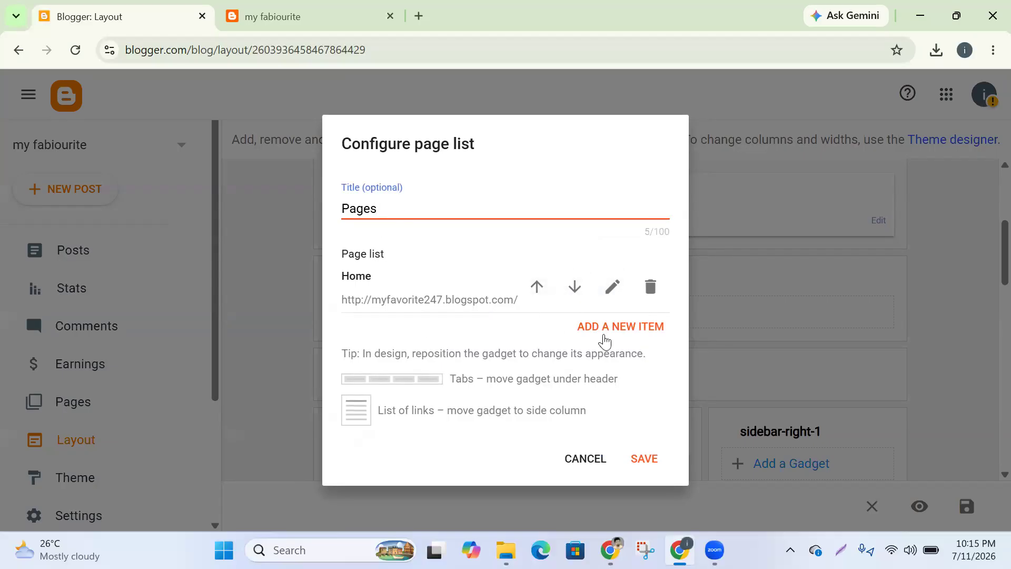
left_click(651, 329)
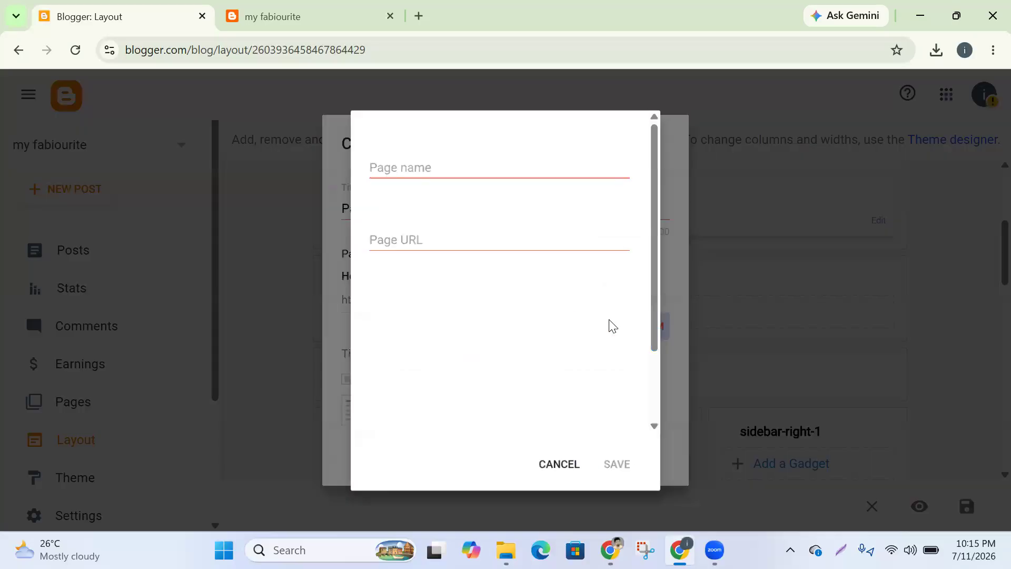
left_click(400, 161)
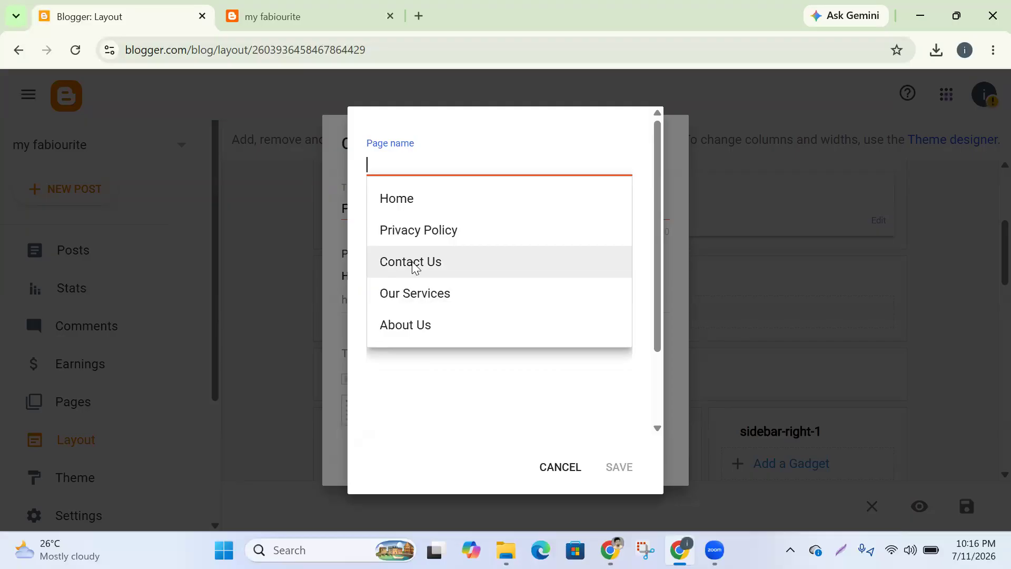
left_click(411, 325)
left_click(619, 468)
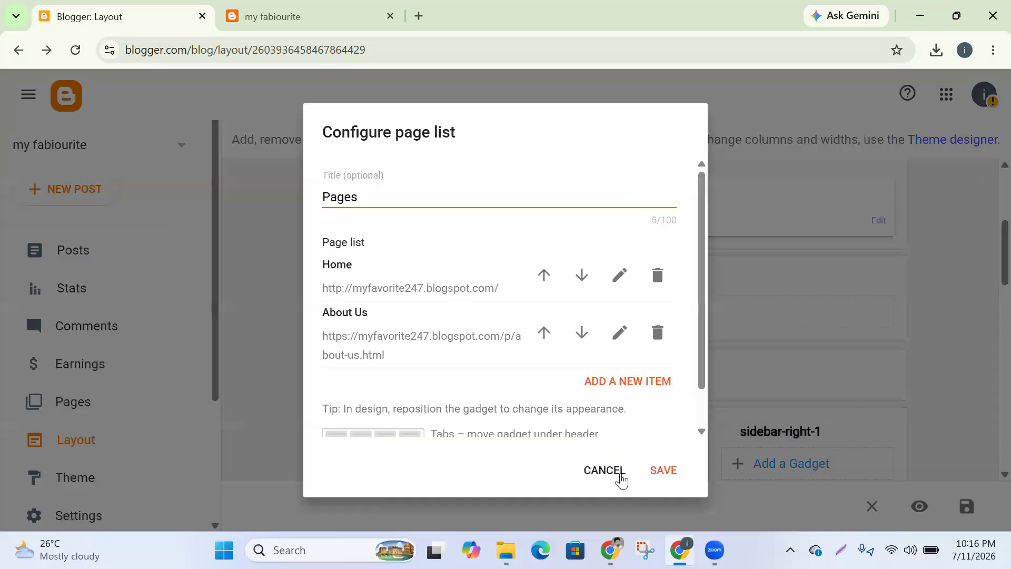
left_click(604, 470)
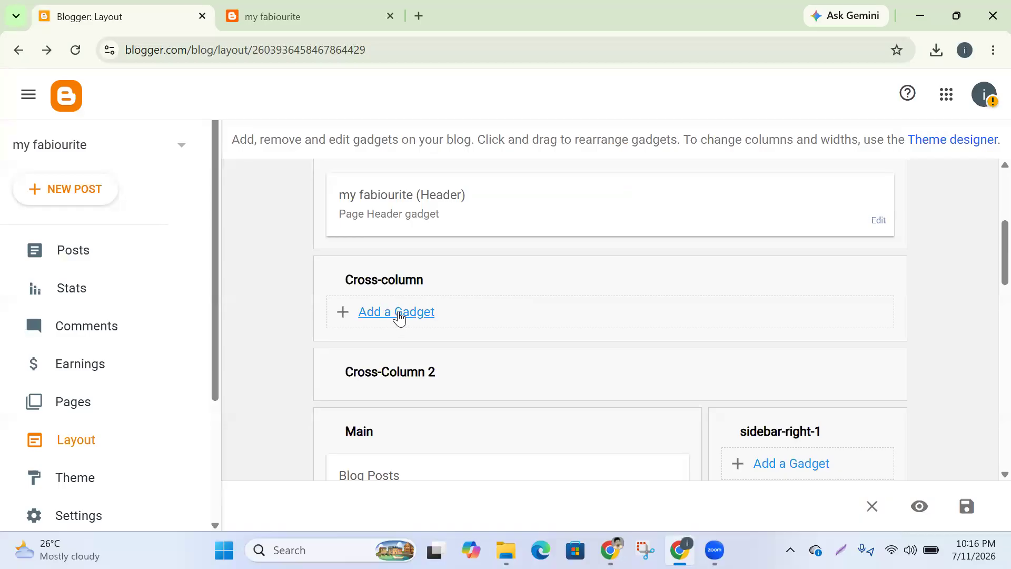
Add a Pages gadget to the Cross-column section below the header
left_click(401, 312)
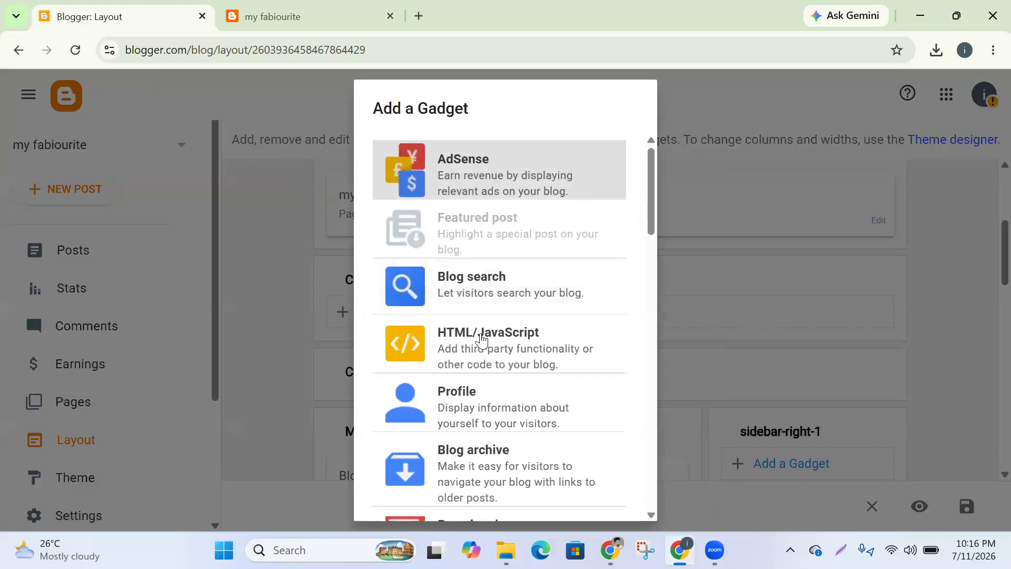
scroll(483, 391, "down", 5)
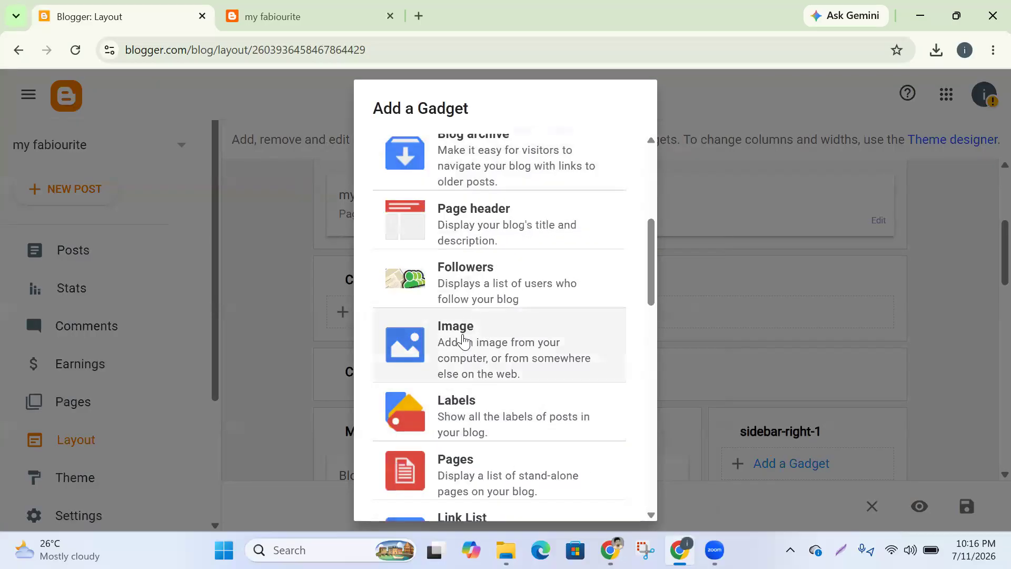
scroll(463, 342, "down", 3)
left_click(468, 316)
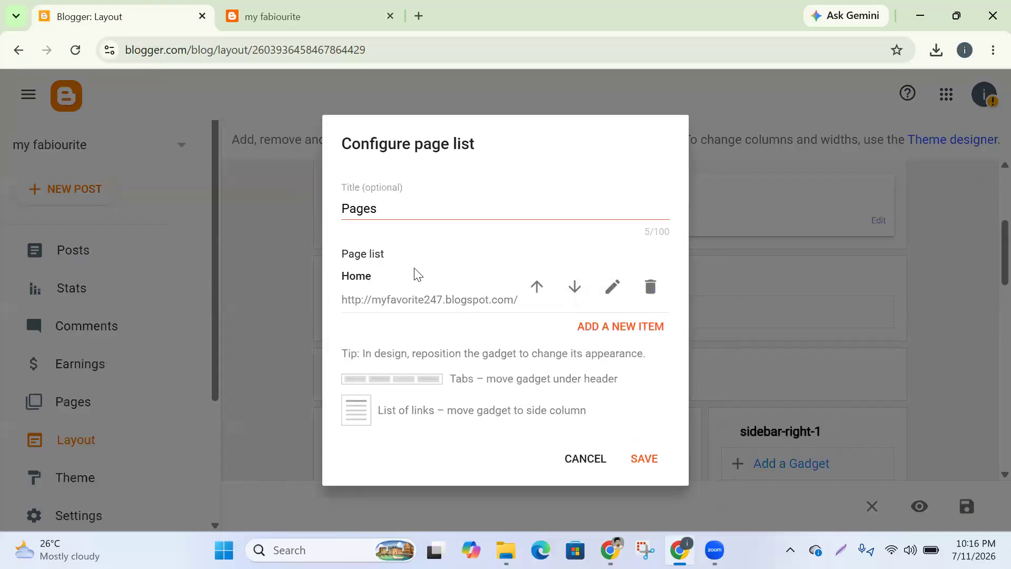
left_click(634, 323)
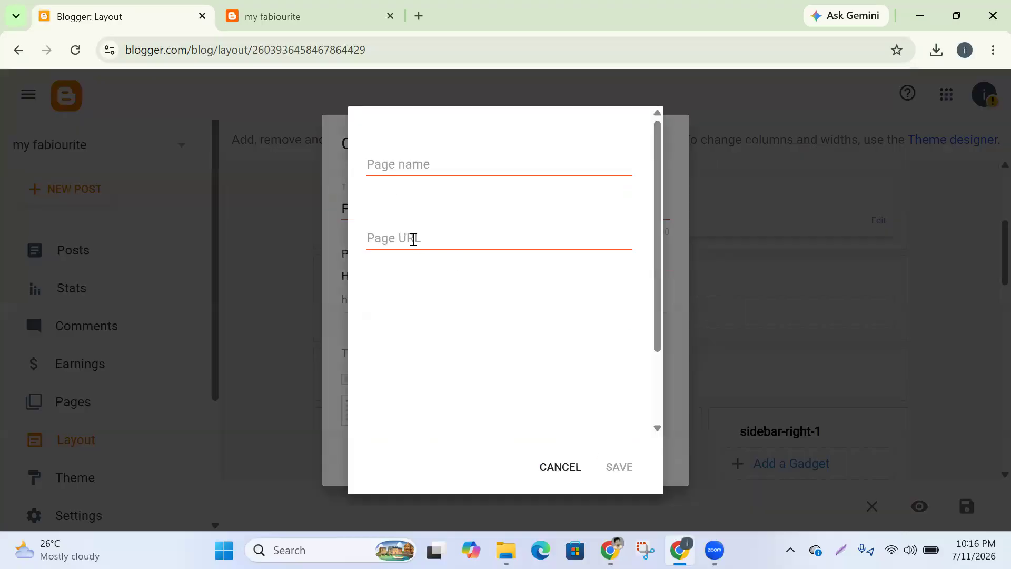
left_click(409, 173)
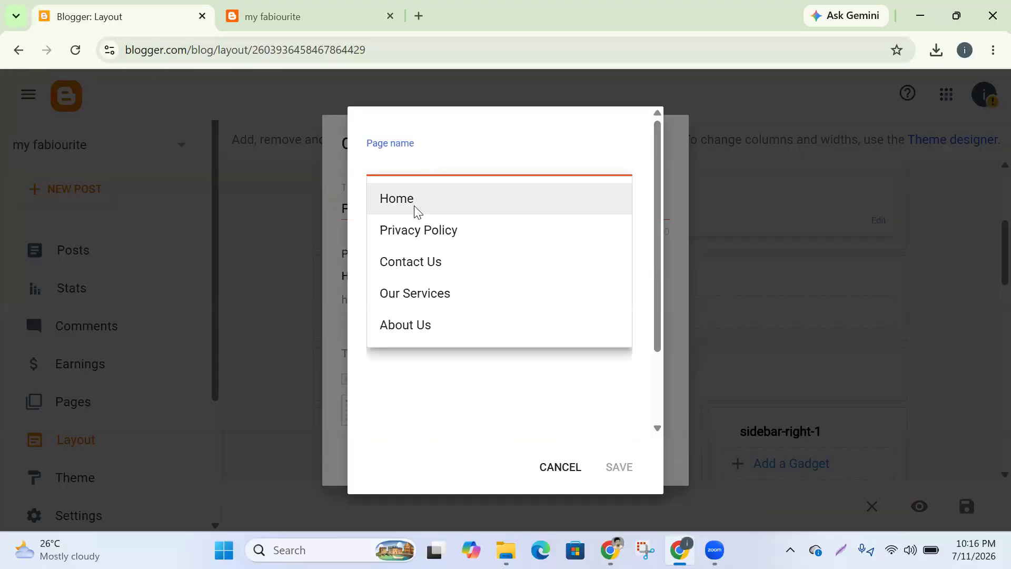
left_click(566, 468)
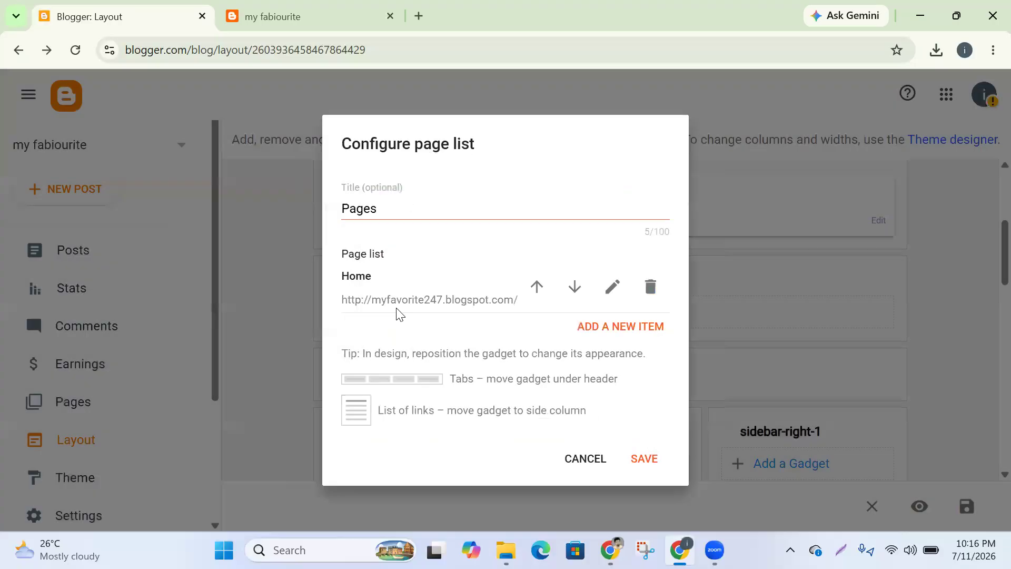
Add the existing About Us and Our Services pages as items in the gadget's page list
left_click(625, 327)
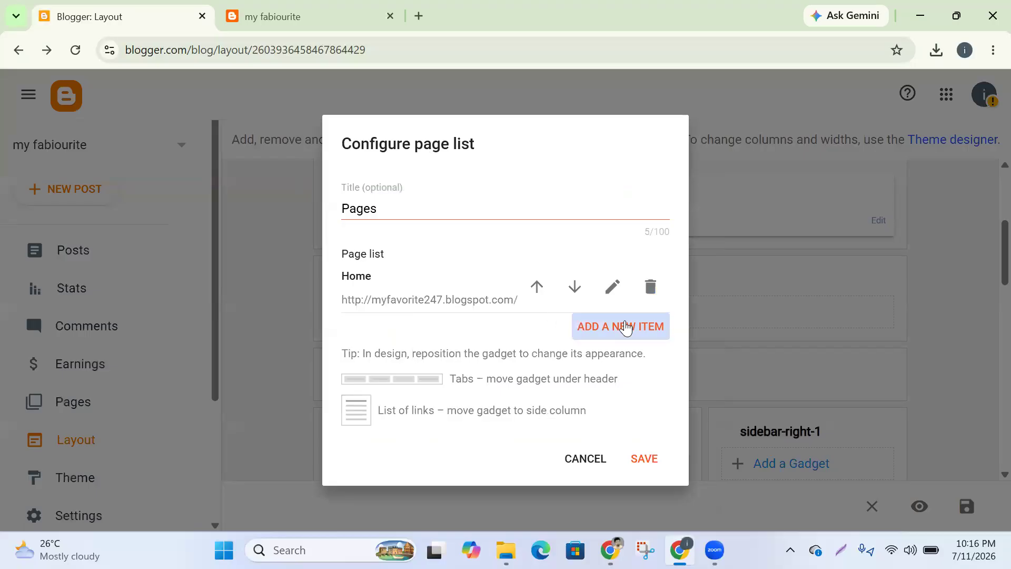
left_click(411, 163)
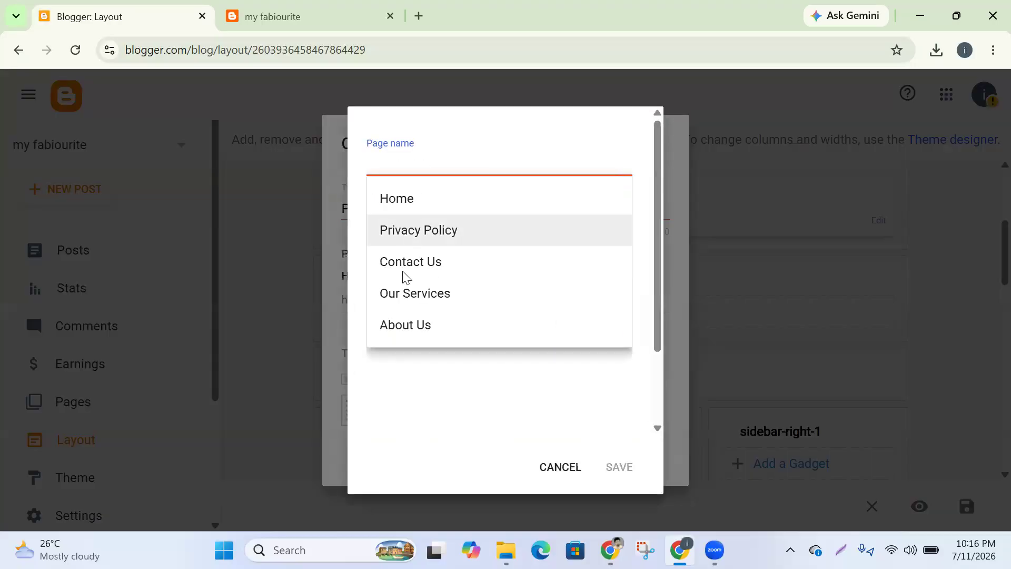
left_click(406, 325)
left_click(621, 475)
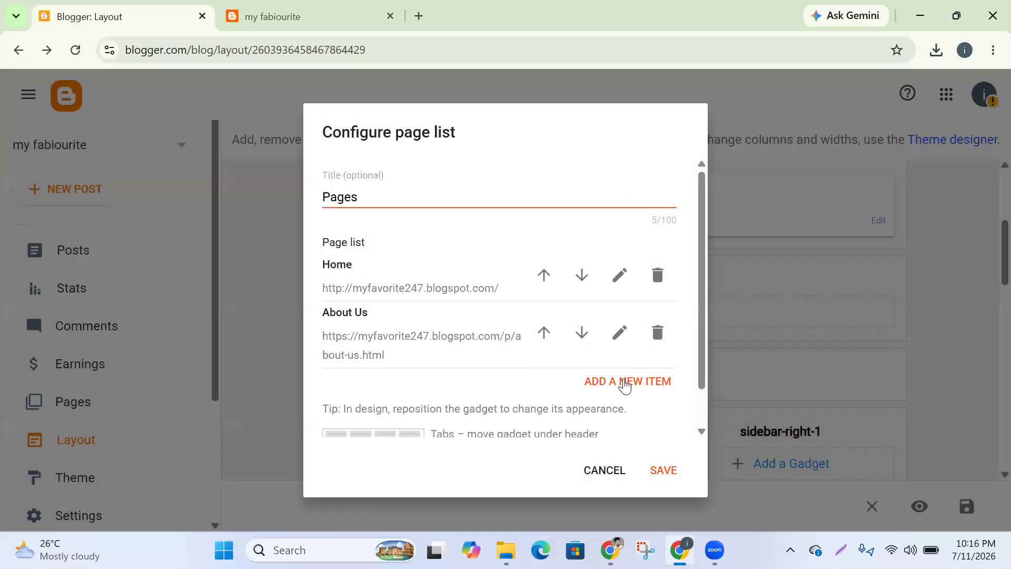
left_click(625, 382)
left_click(404, 165)
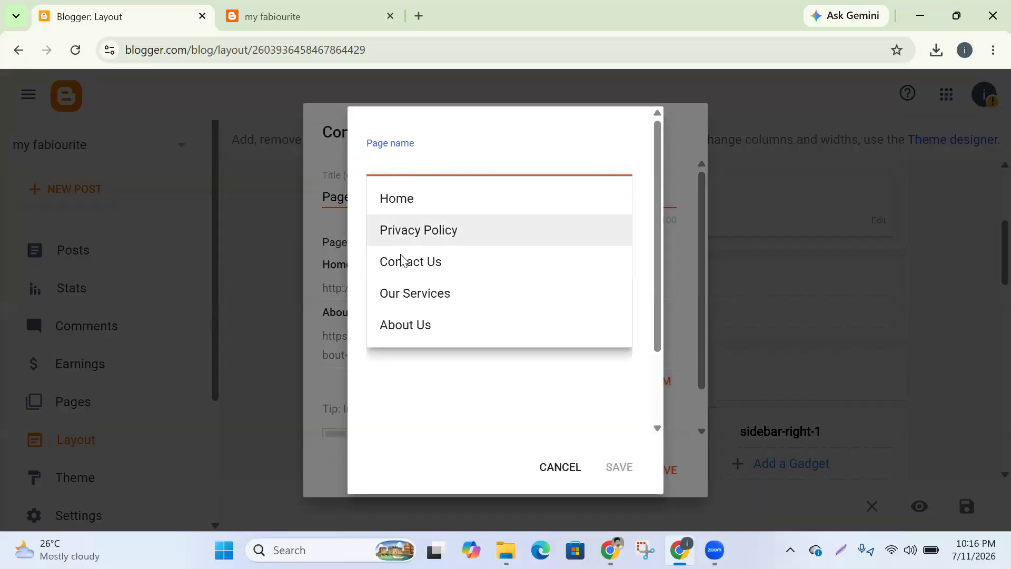
left_click(415, 293)
left_click(620, 467)
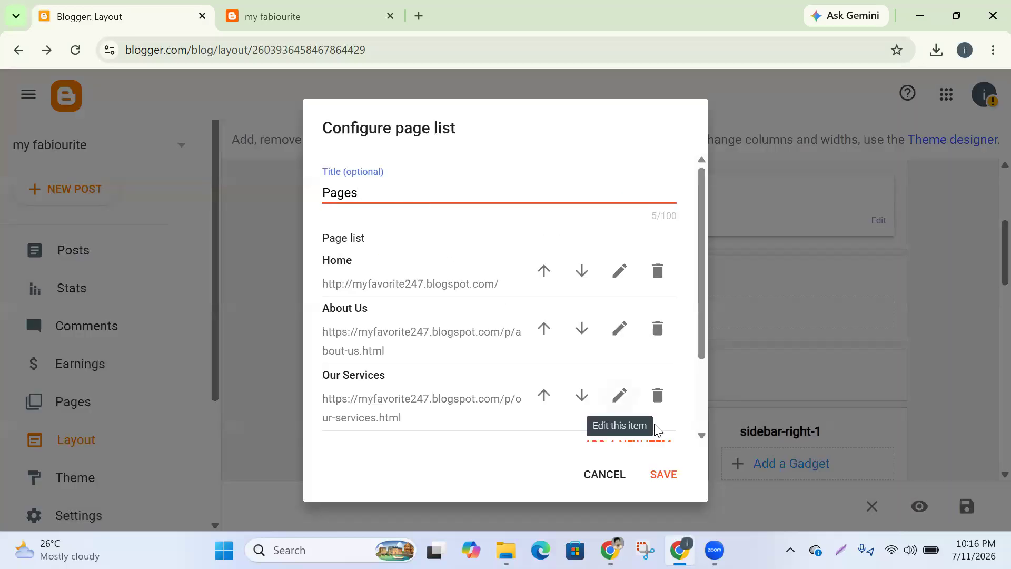
Add the Contact Us and Privacy Policy pages to the end of the gadget's page list
scroll(632, 390, "down", 2)
left_click(630, 345)
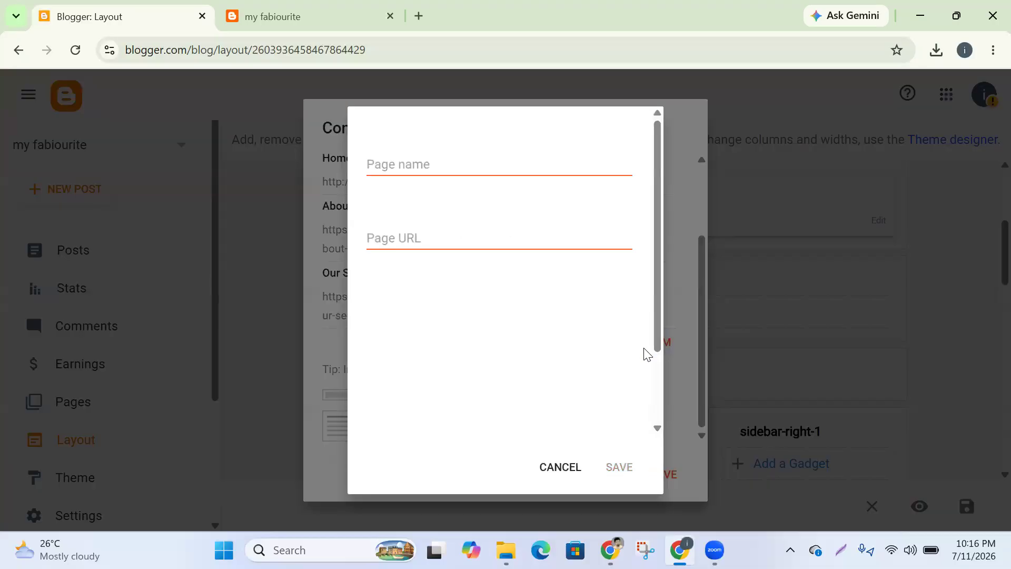
left_click(434, 160)
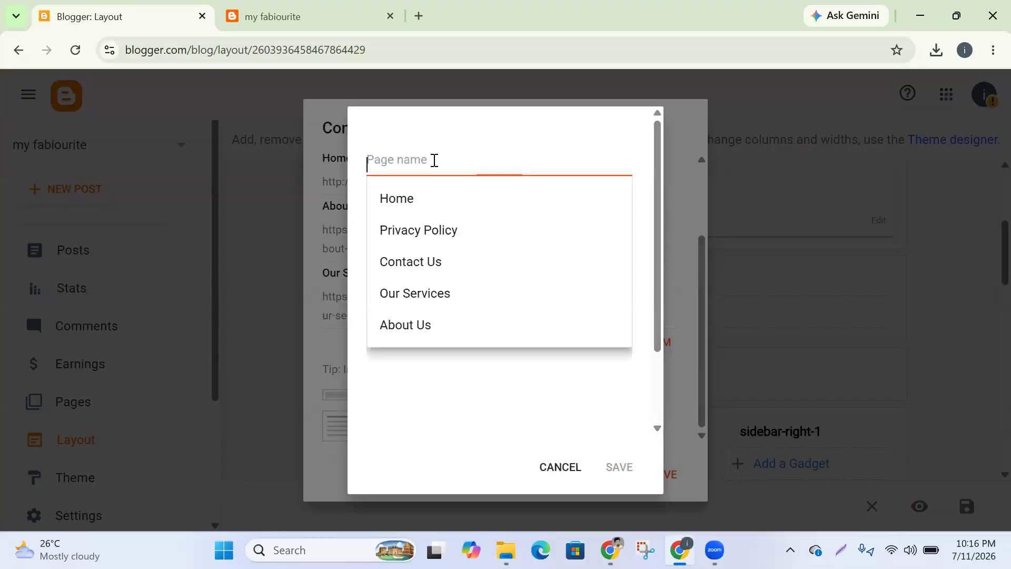
left_click(416, 265)
left_click(619, 468)
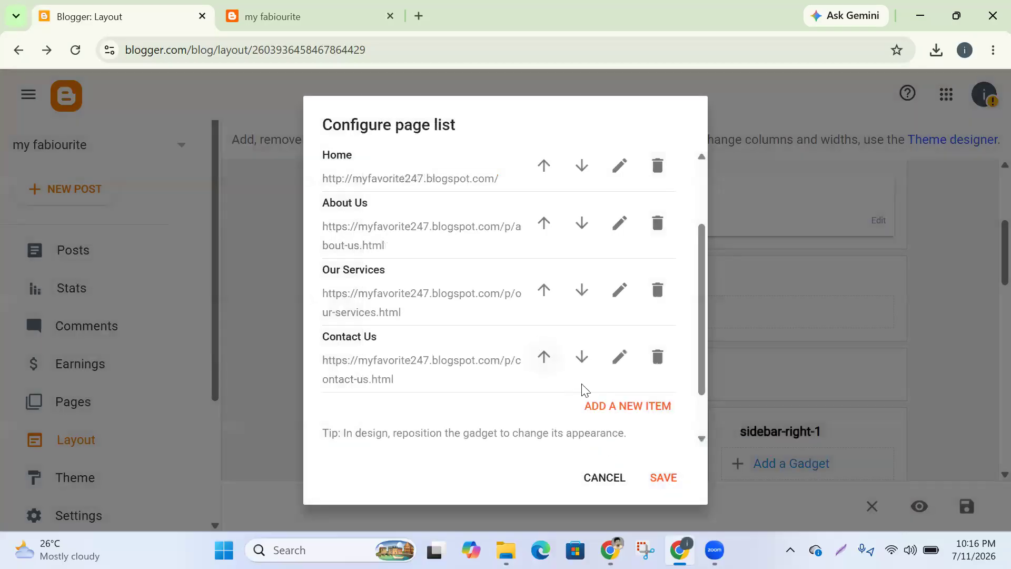
scroll(589, 375, "down", 2)
left_click(622, 348)
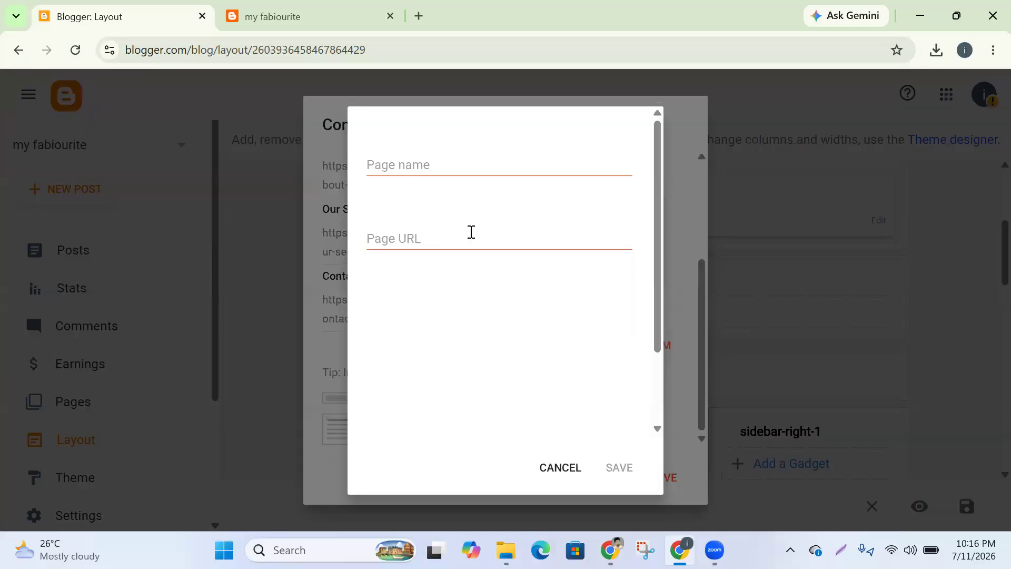
left_click(415, 162)
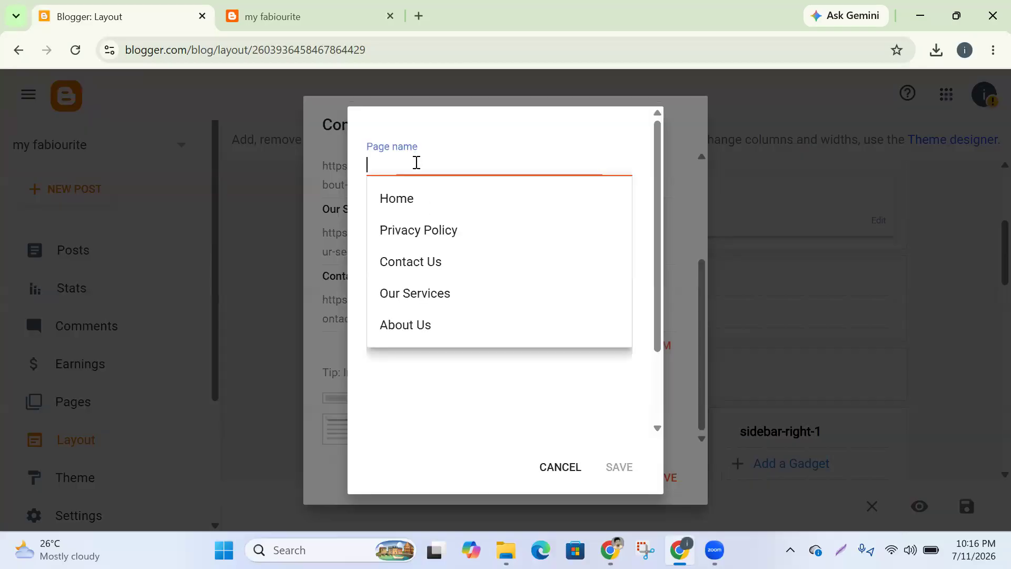
left_click(417, 230)
left_click(619, 468)
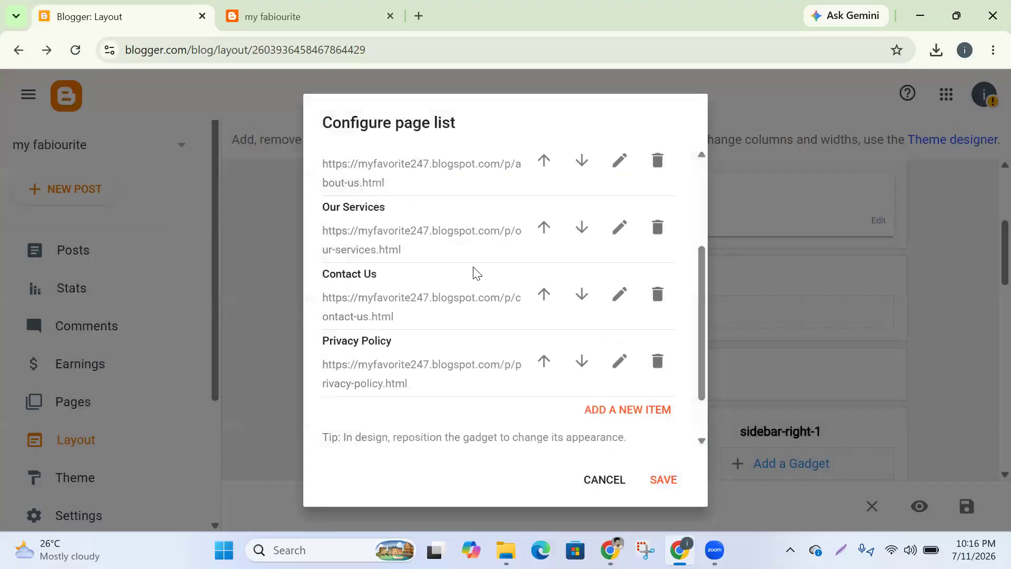
Save the configured Cross-column Pages gadget and save the layout arrangement
left_click(664, 480)
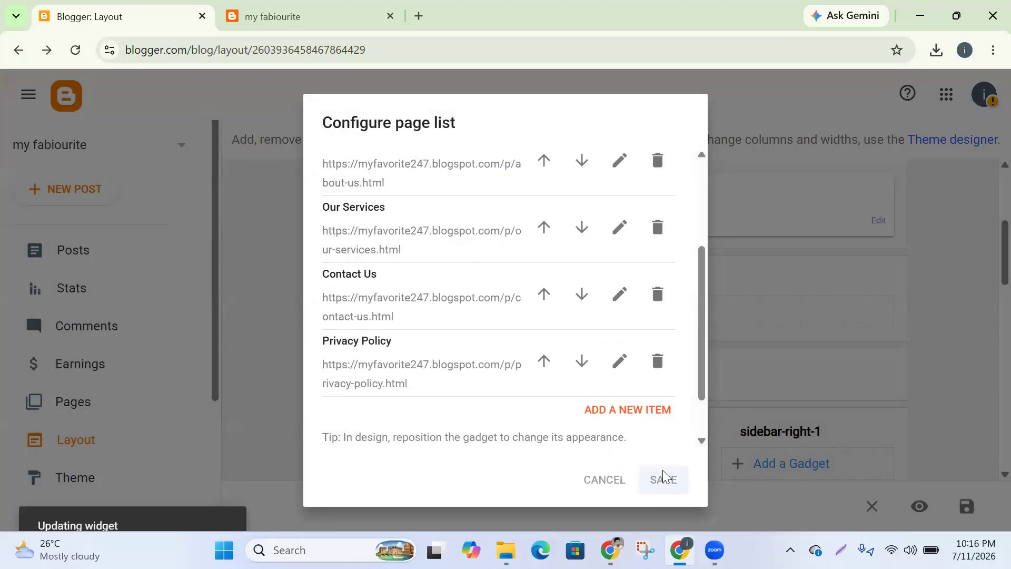
scroll(711, 395, "down", 4)
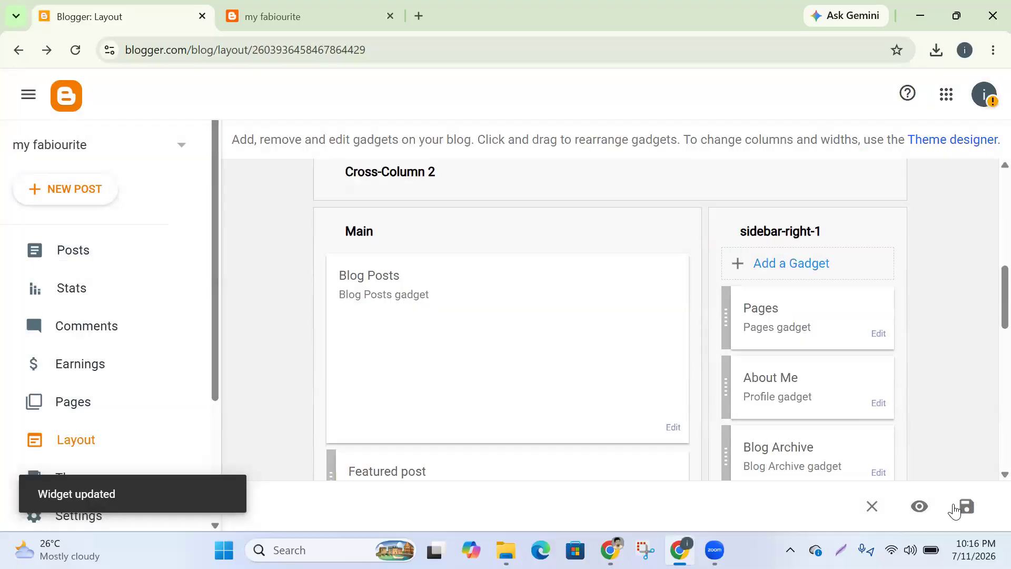
left_click(969, 507)
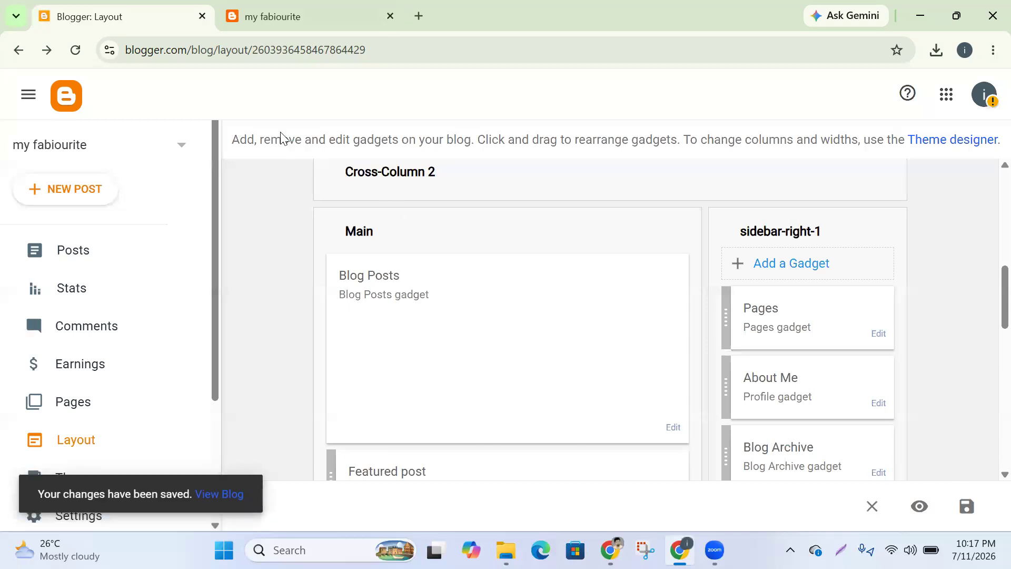
Reload the published blog to check for page links under the header, and return to the Layout page
left_click(258, 25)
left_click(75, 50)
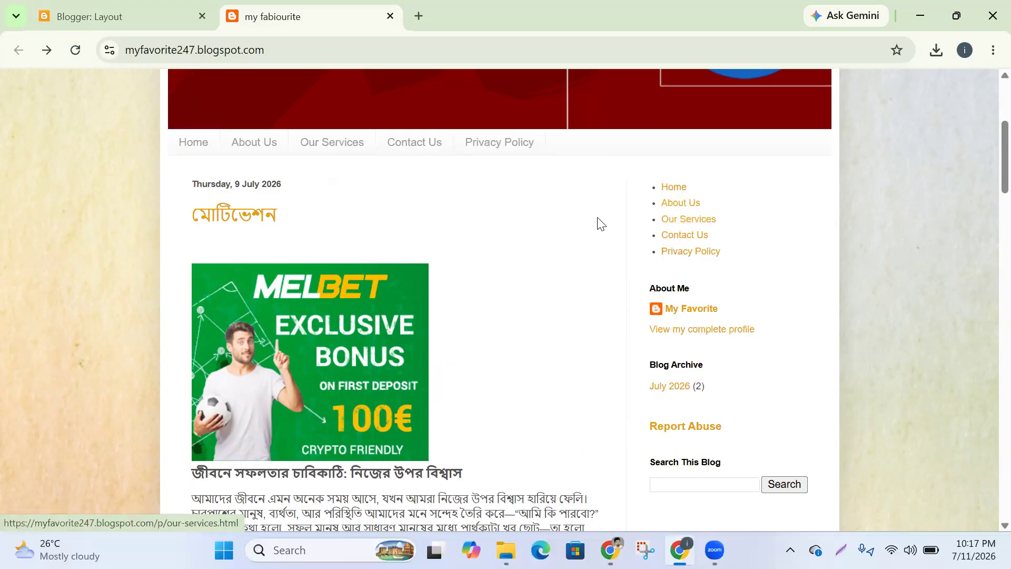
left_click(149, 24)
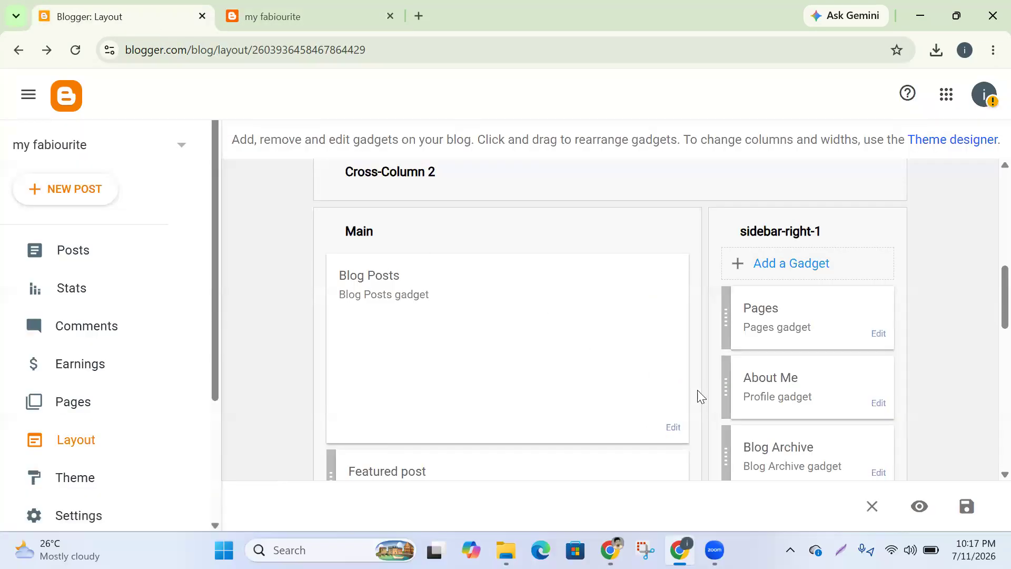
Remove the Pages gadget from the sidebar-right-1 section and save the layout
scroll(719, 392, "down", 3)
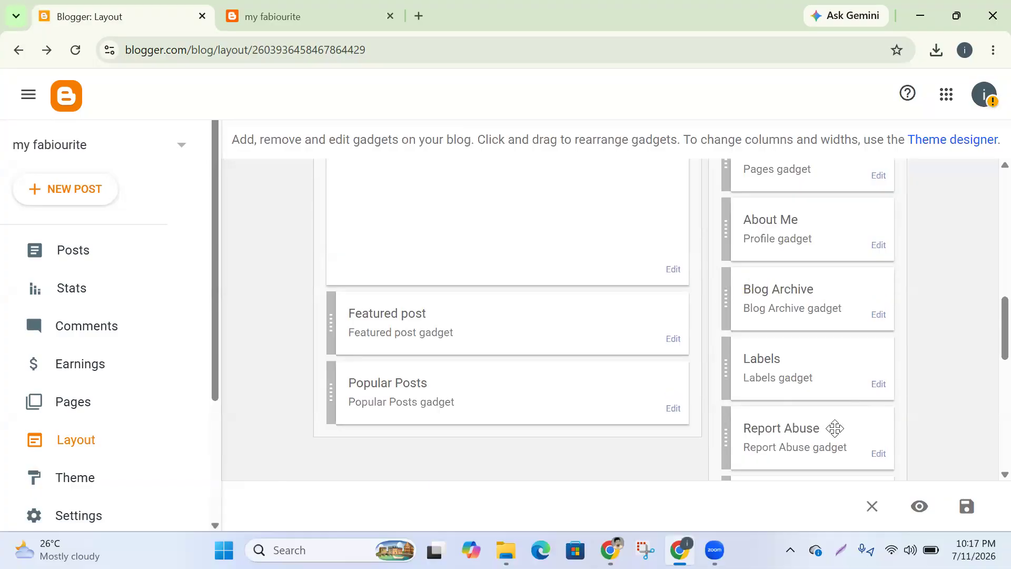
scroll(839, 394, "up", 3)
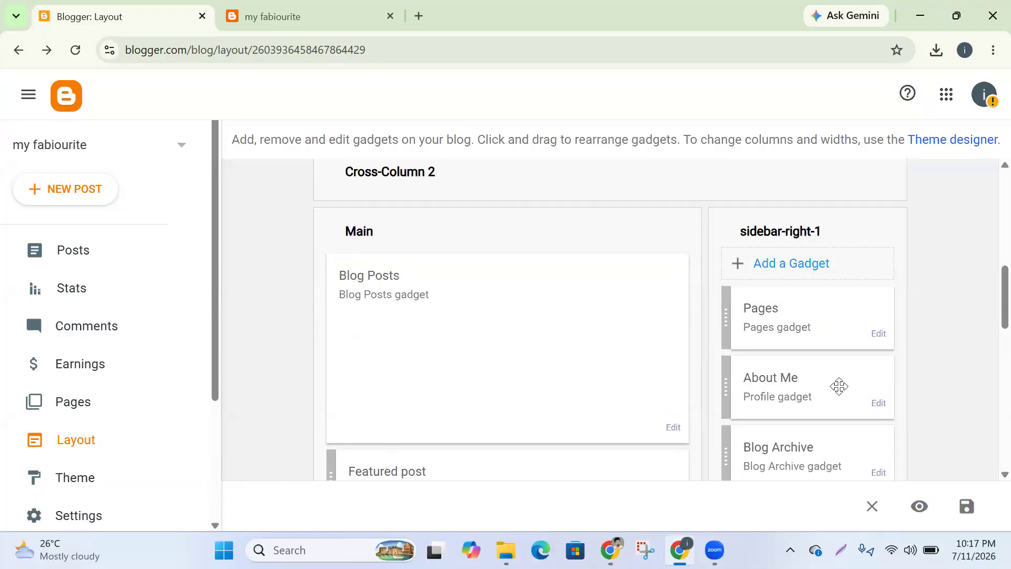
left_click(878, 334)
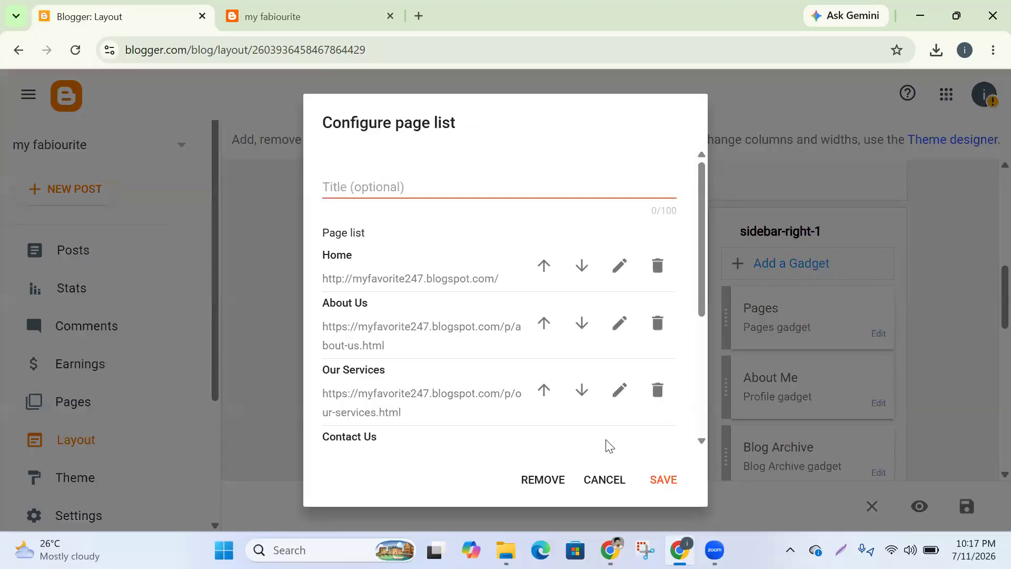
left_click(545, 478)
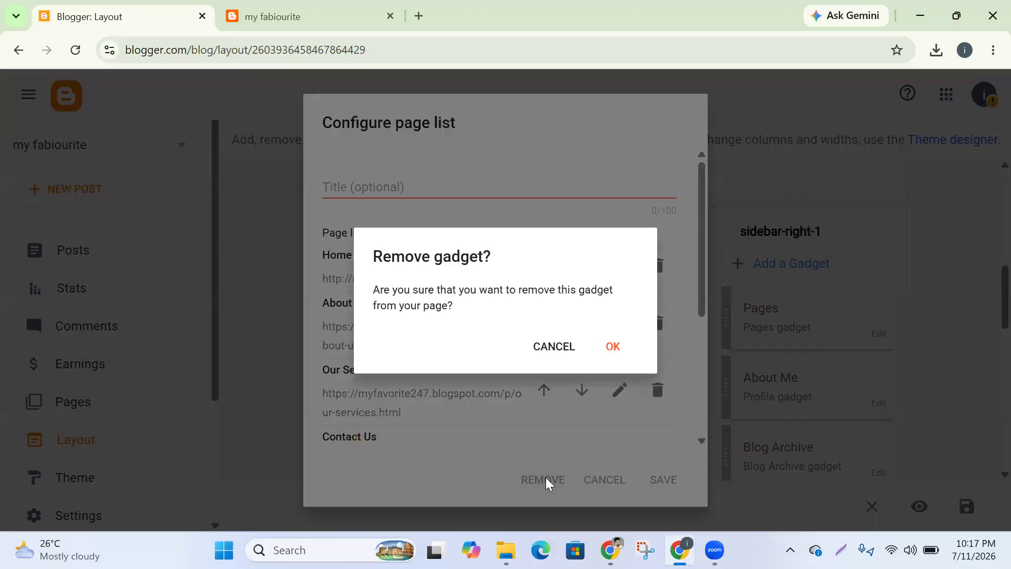
left_click(612, 347)
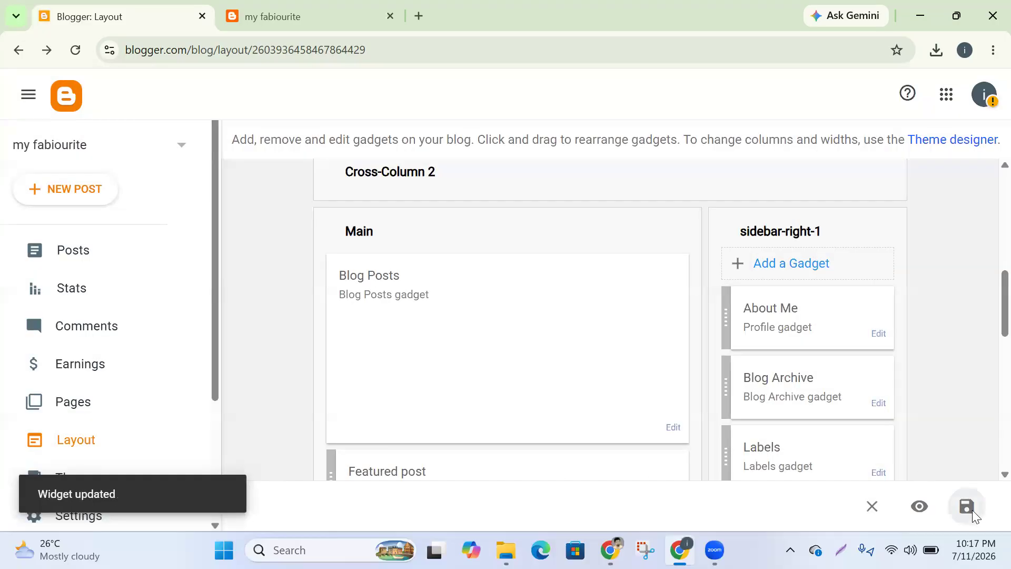
left_click(966, 507)
Reload the published blog to check the sidebar and the header links, and go back to the Layout page
left_click(259, 22)
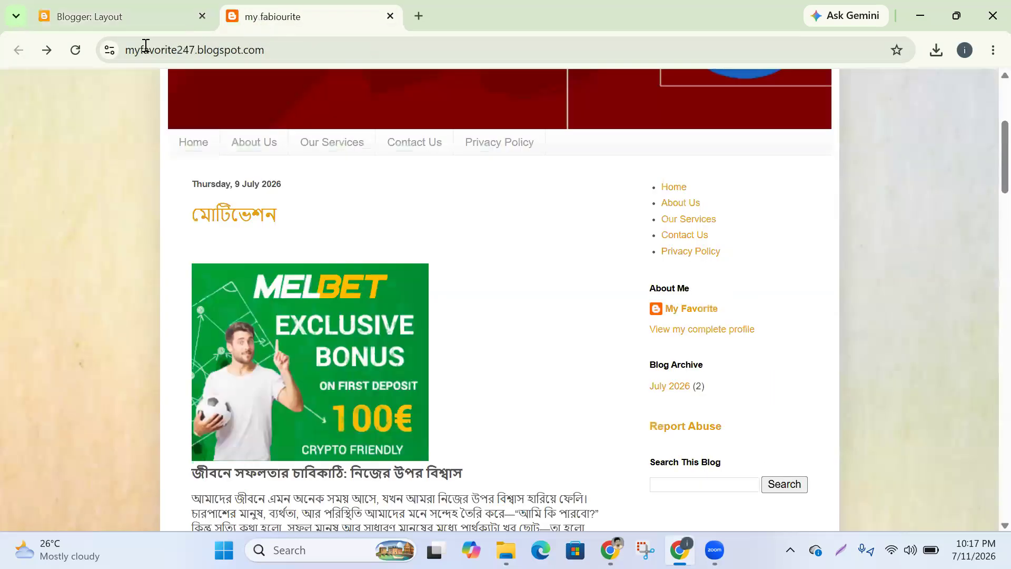
left_click(77, 50)
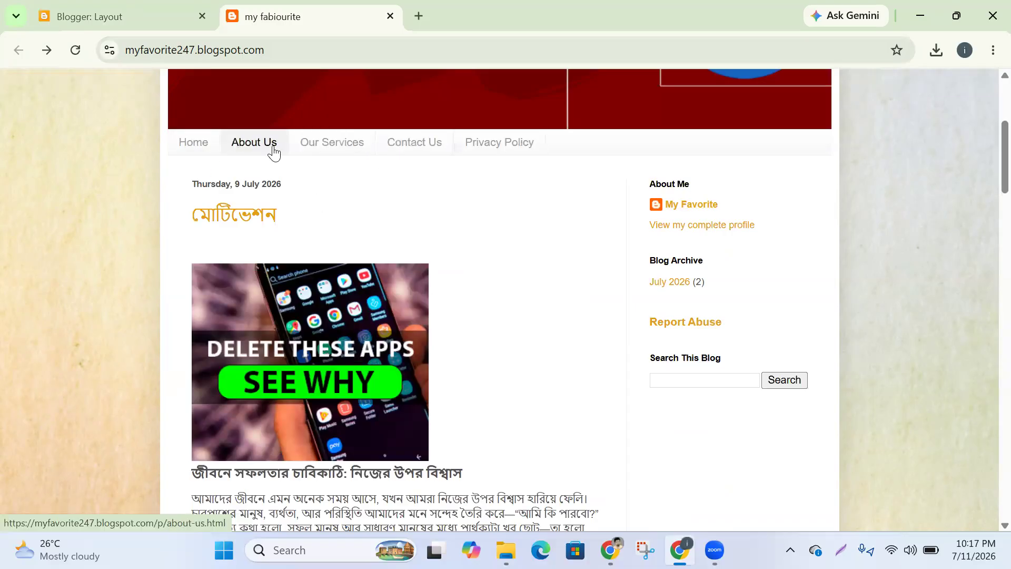
left_click(130, 26)
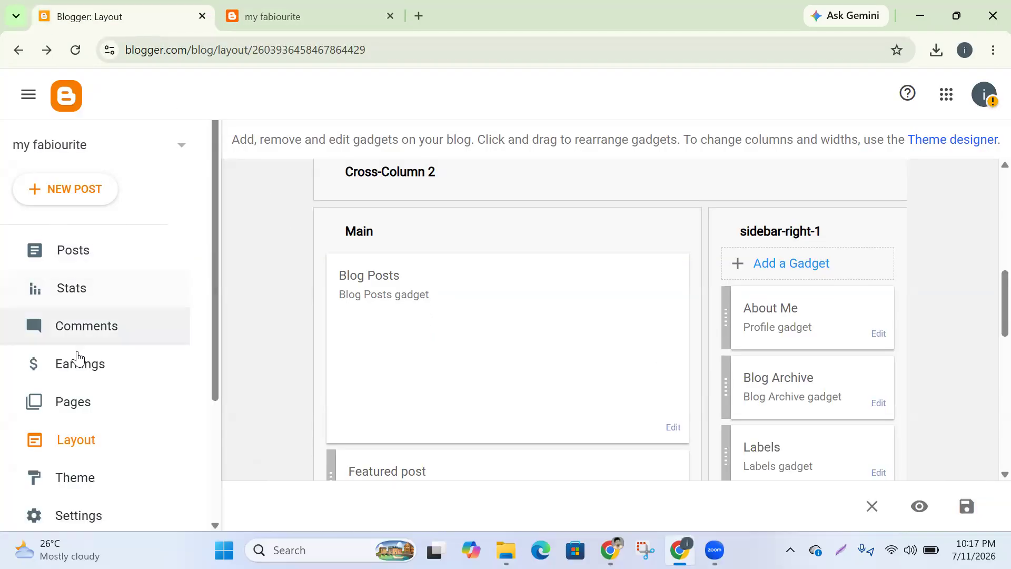
Open the About Us page for editing from the blog's Pages list and place the text cursor in its empty body
scroll(79, 308, "down", 3)
left_click(74, 250)
scroll(367, 338, "down", 1)
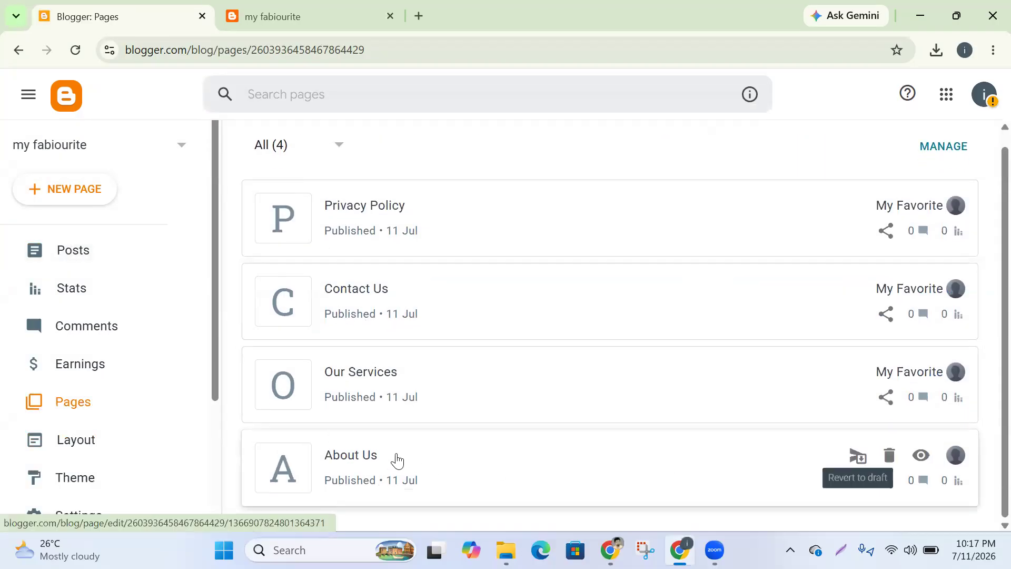
left_click(351, 456)
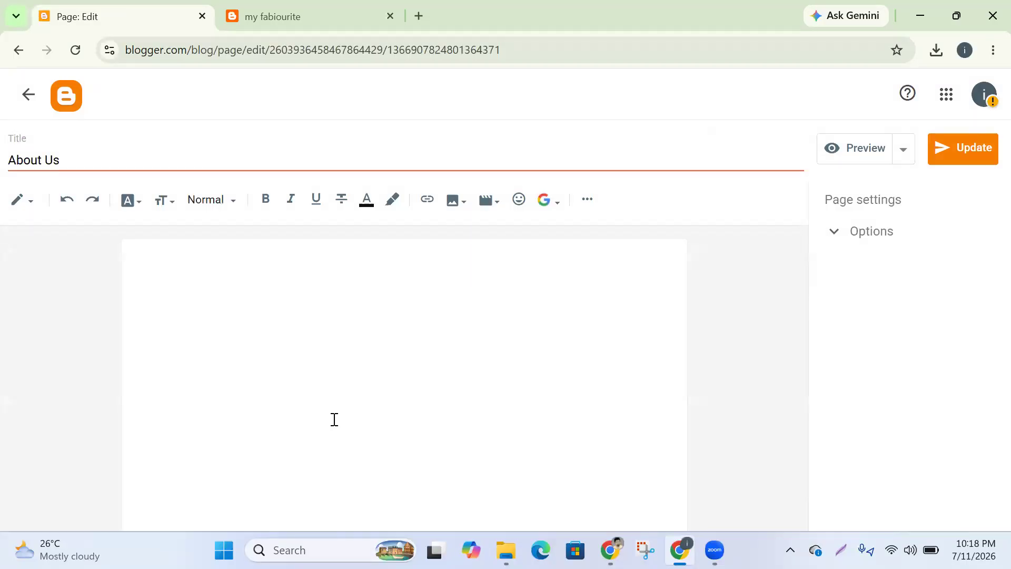
left_click(175, 268)
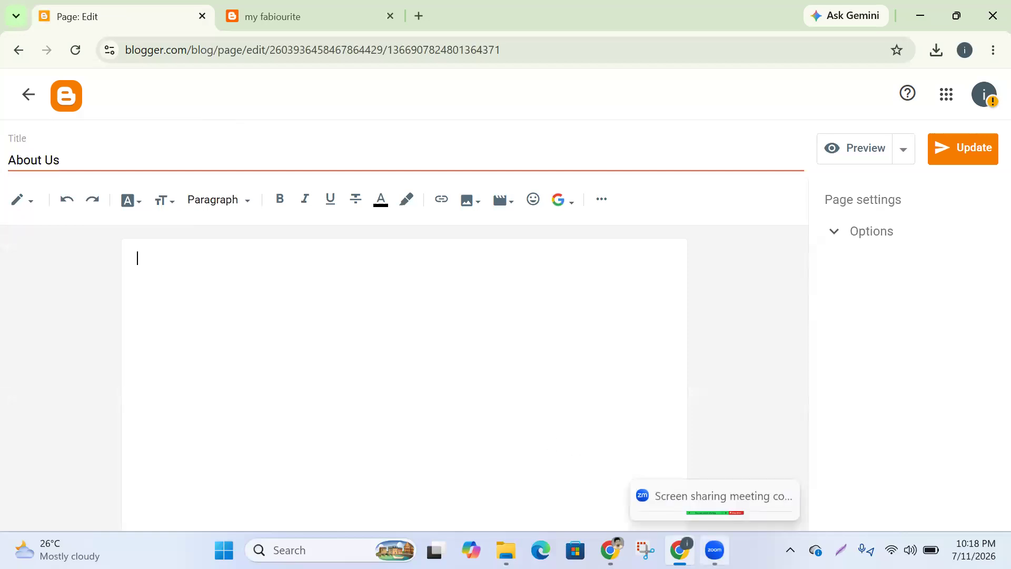
Close the Canva browser window, reopen Chrome with the Person 1 profile, and start a new chat in ChatGPT
mouse_move(610, 549)
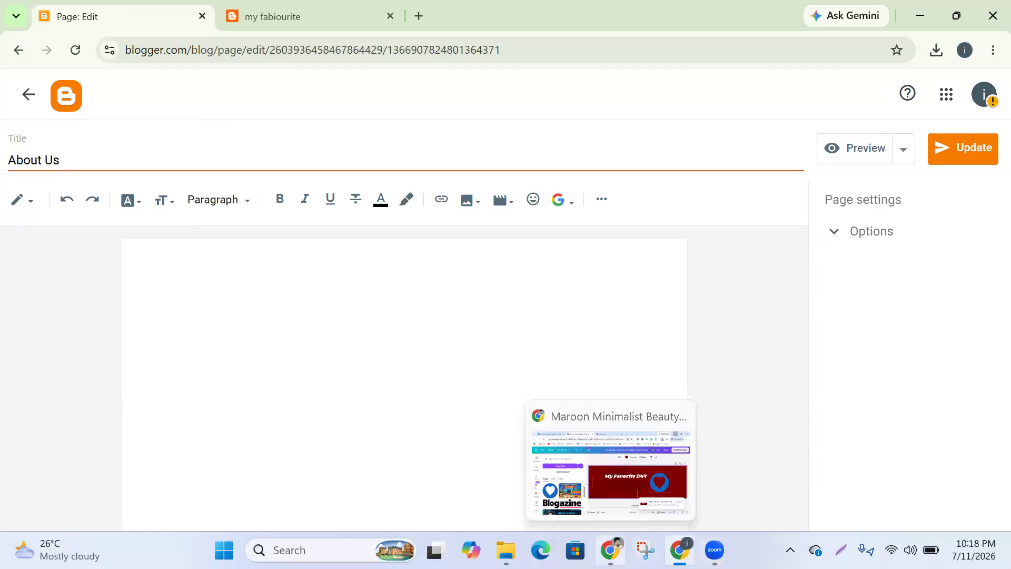
left_click(528, 408)
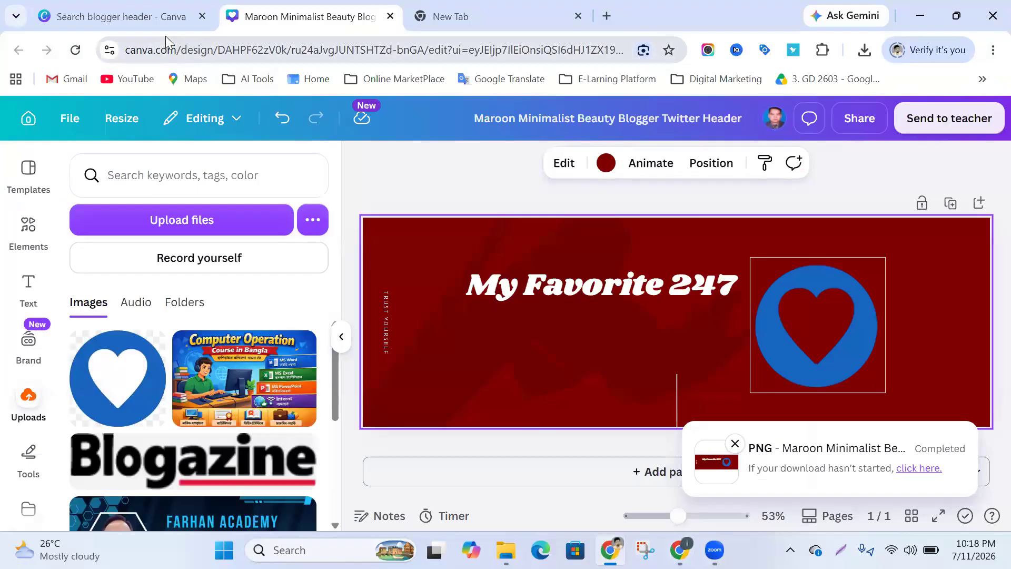
left_click(988, 16)
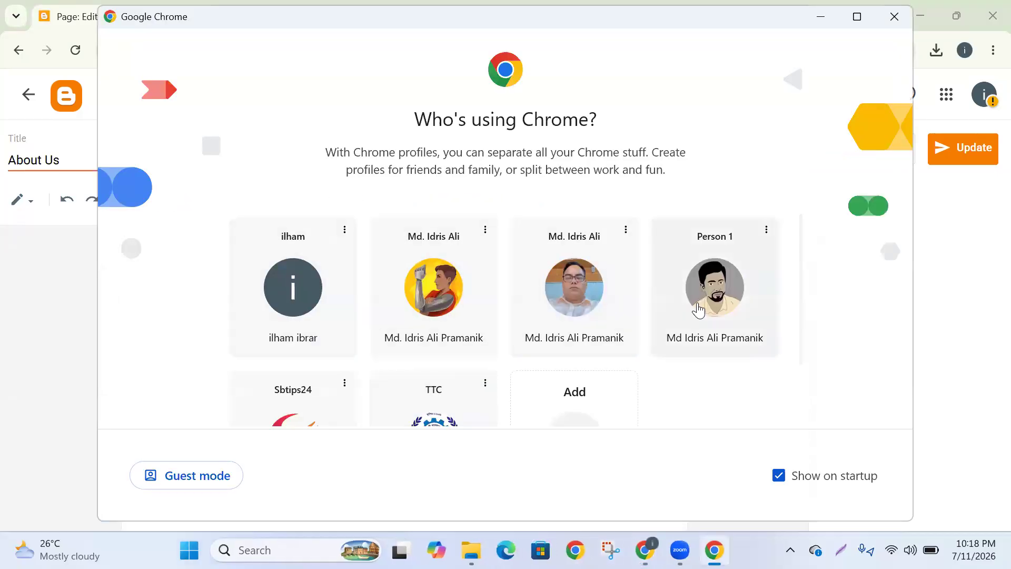
left_click(717, 296)
left_click(253, 79)
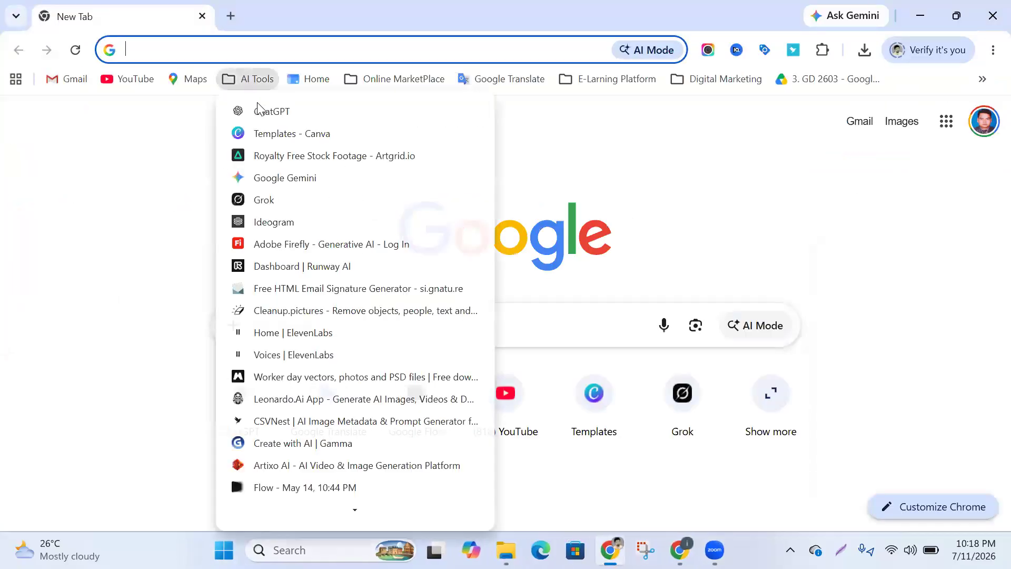
left_click(264, 113)
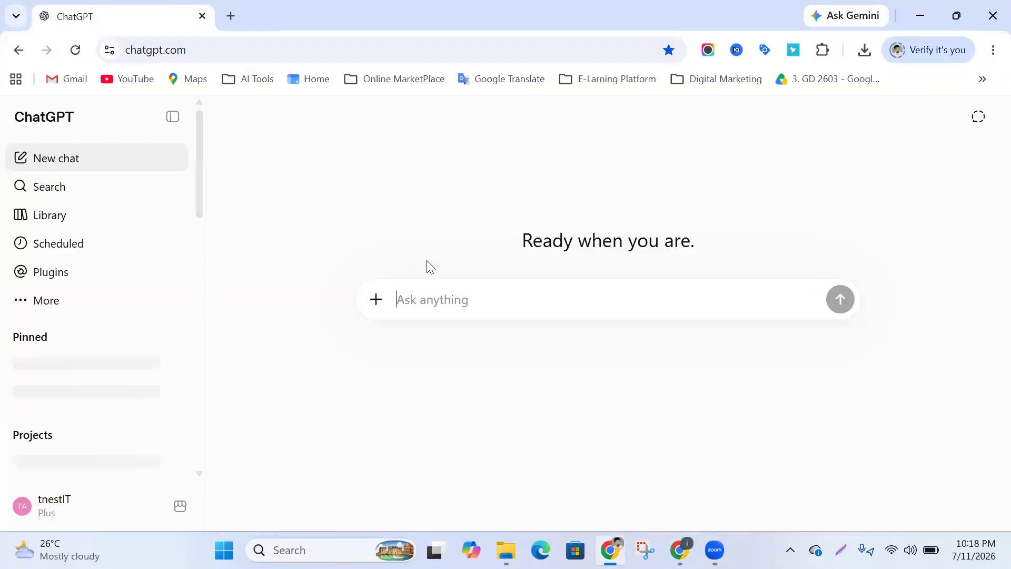
left_click(446, 322)
Copy the blog name myfavorite247 from the published blog's web address and return to the ChatGPT chat
mouse_move(680, 550)
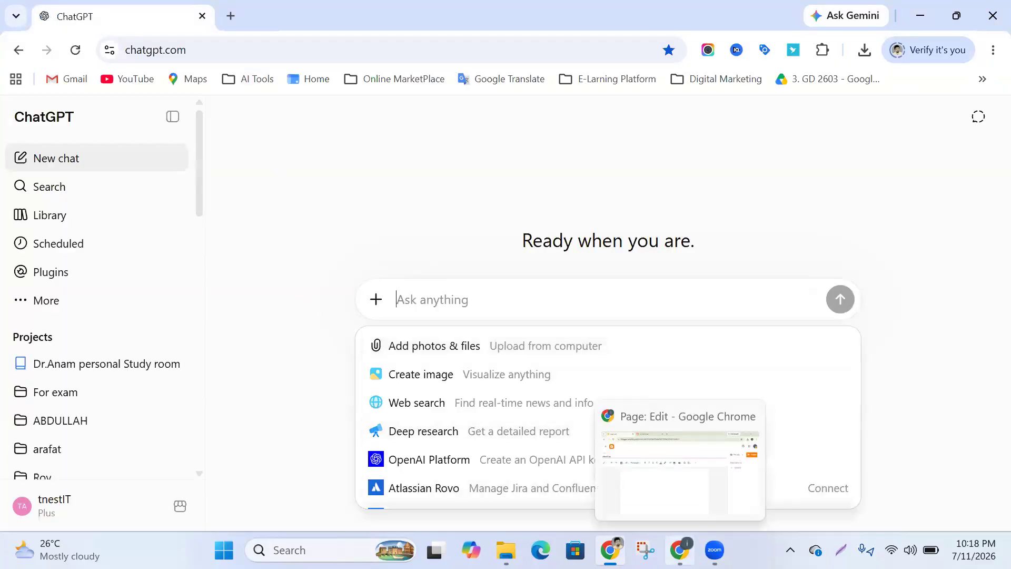
left_click(680, 550)
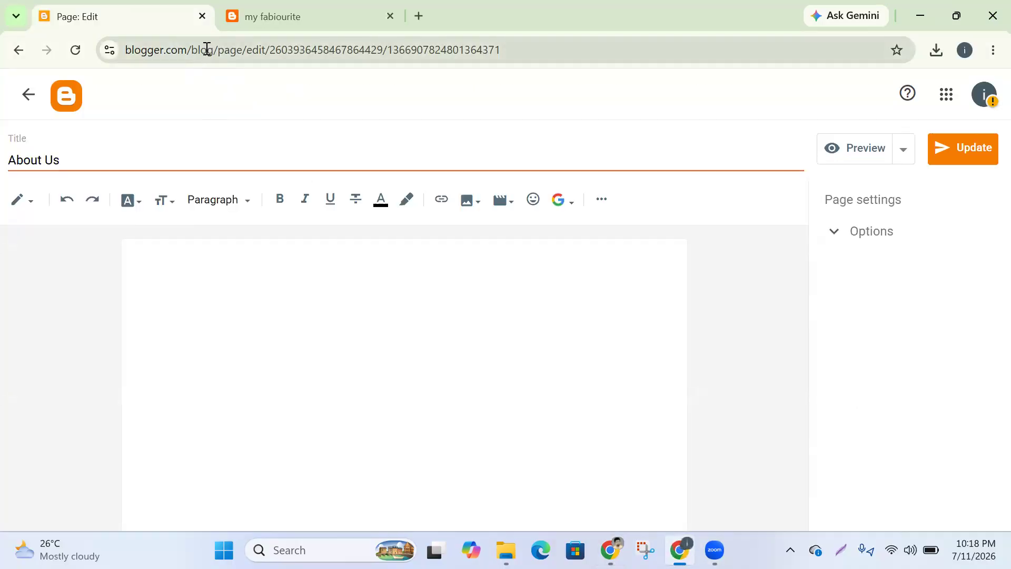
left_click(247, 22)
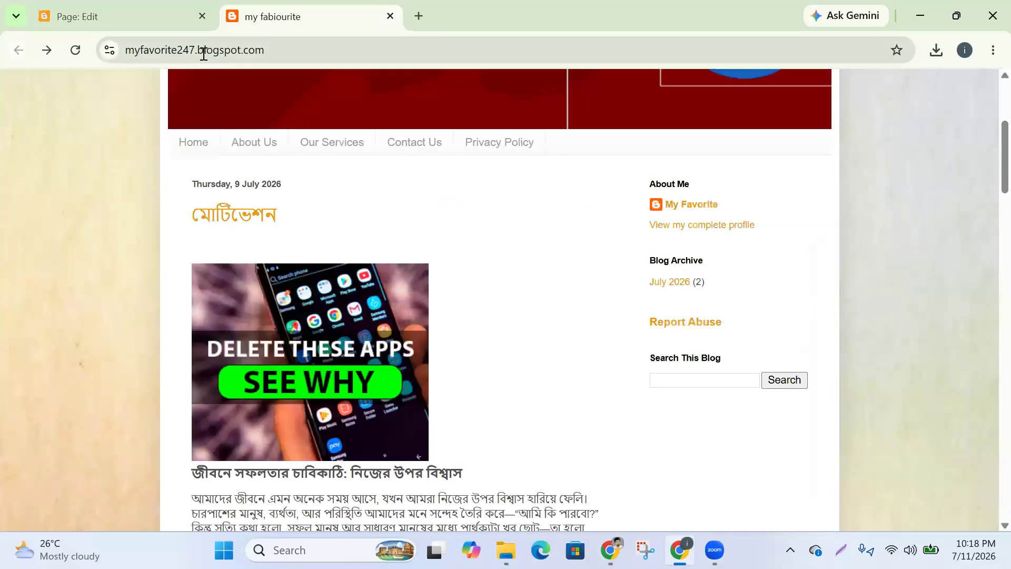
left_click_drag(196, 50, 148, 49)
left_click_drag(80, 37, 72, 38)
key("ctrl+c")
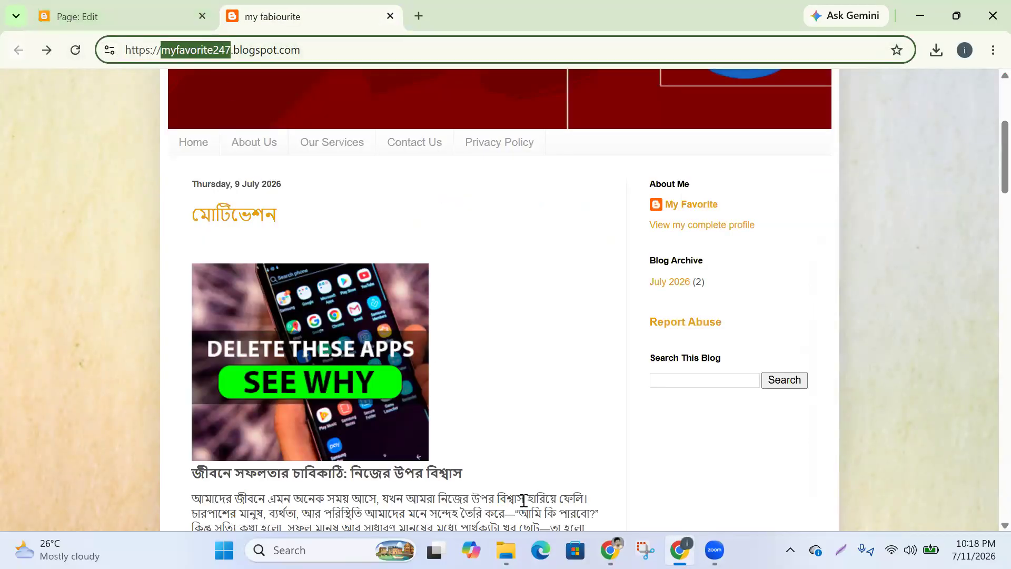
left_click(610, 549)
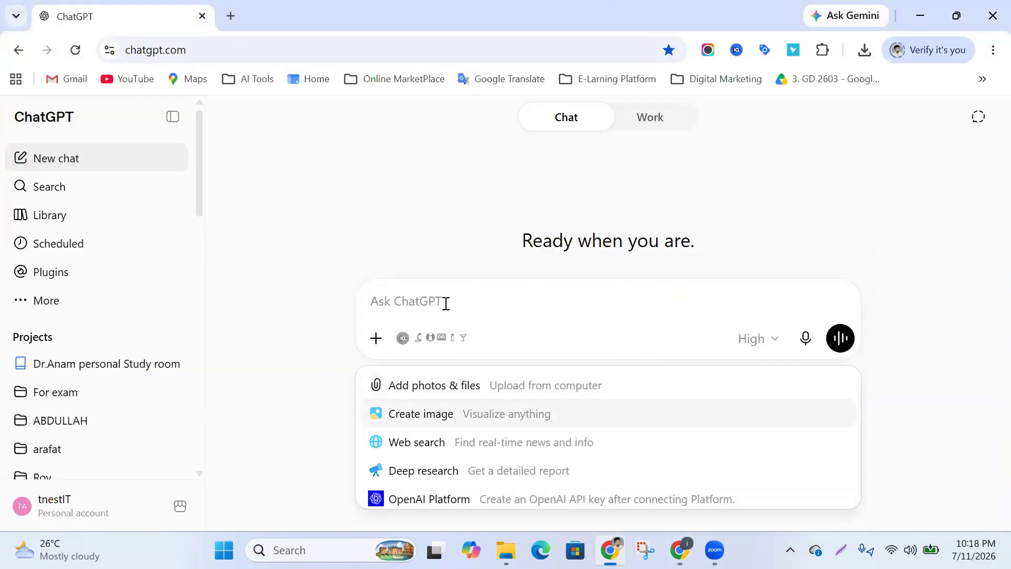
Send ChatGPT the prompt "আমার myfavorite247 নামে একটা ব্লগ সাইট আছে। তুমি আমাকে about Us বাংলায় লিখে দাও"
type("আমার")
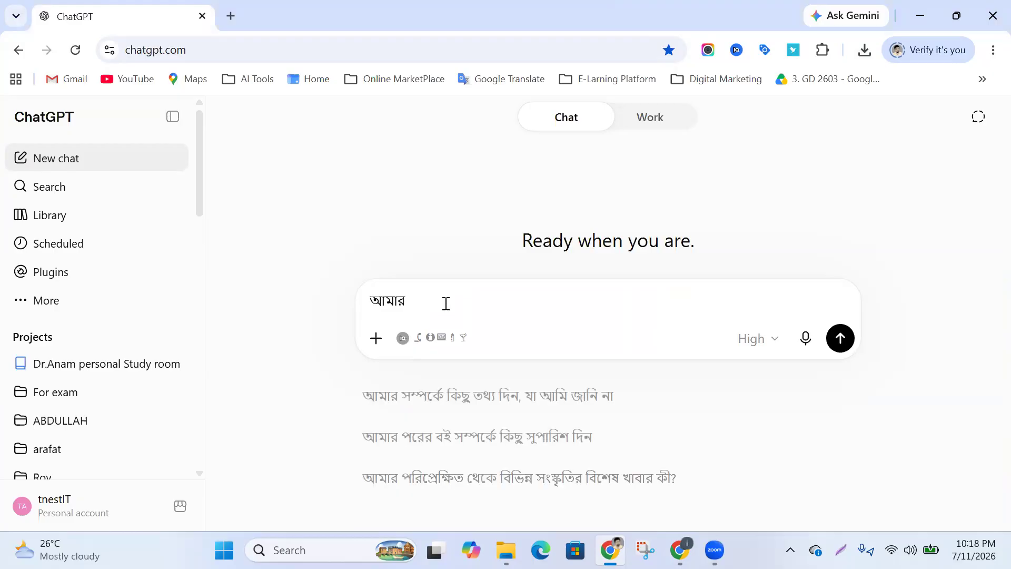
key("ctrl+v")
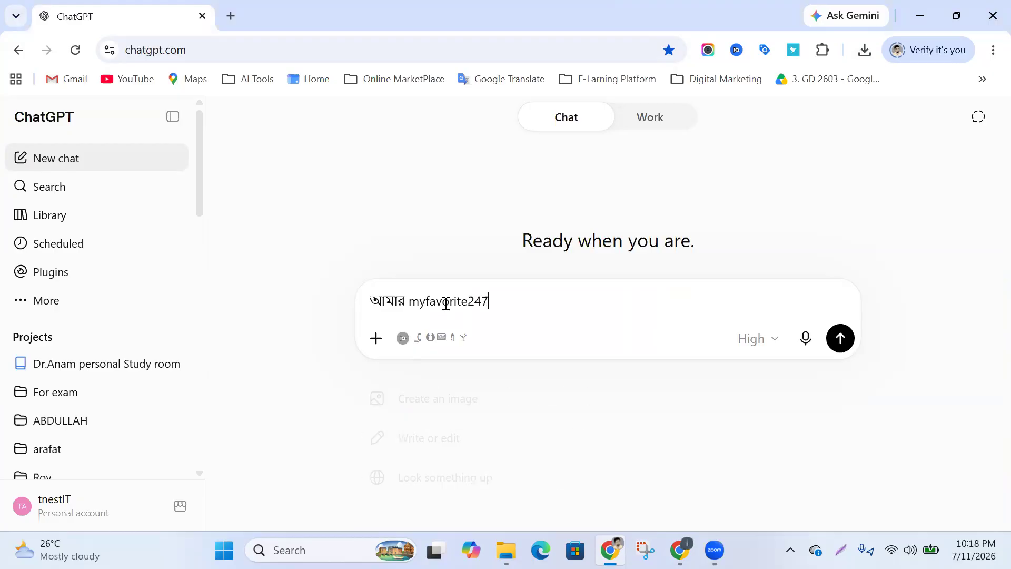
type("নামে")
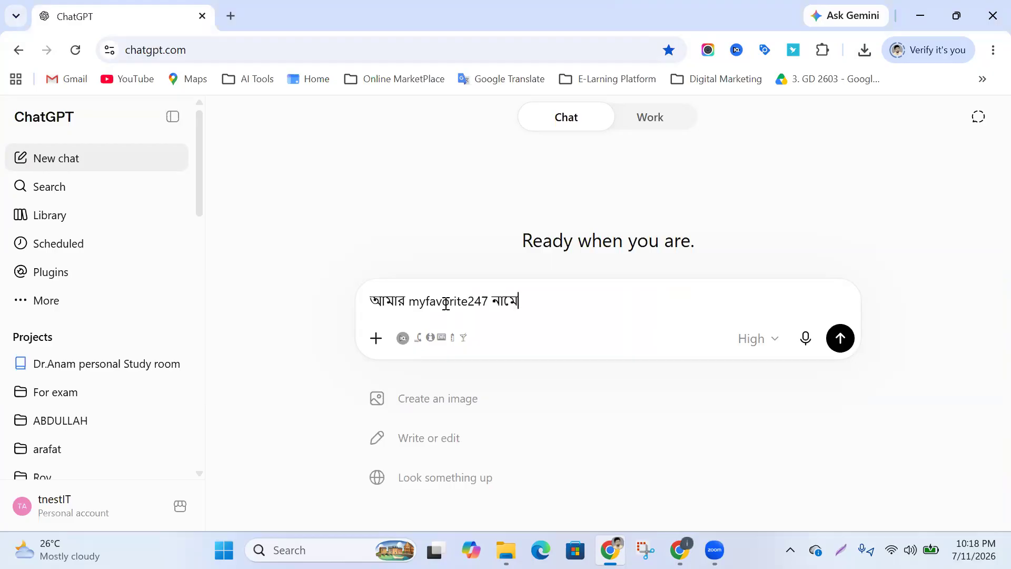
type(" একটা ব্লগ সাইট ")
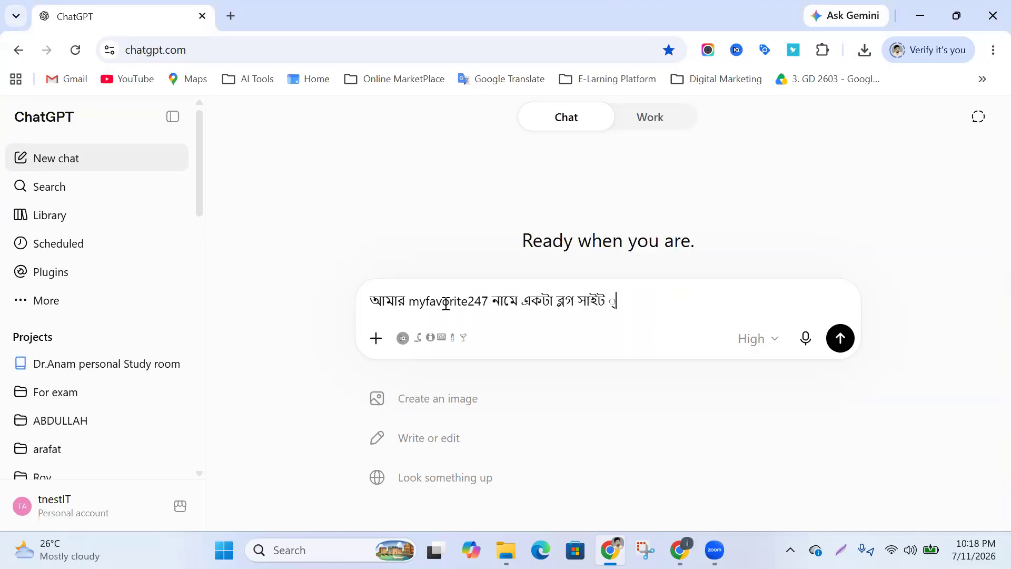
type("আছে। তুমি আমাকে")
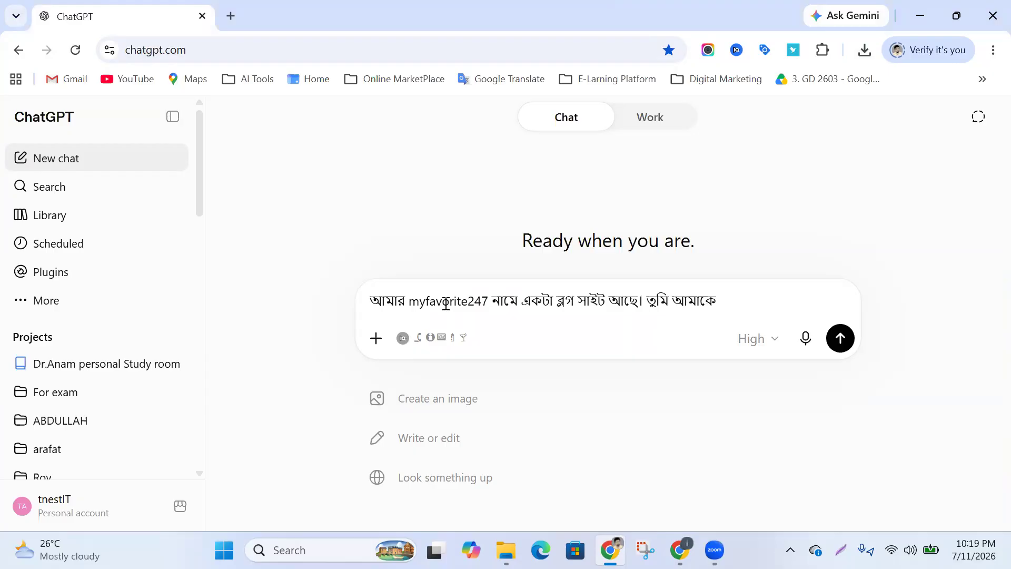
type(" about Us  বাংলায় রি")
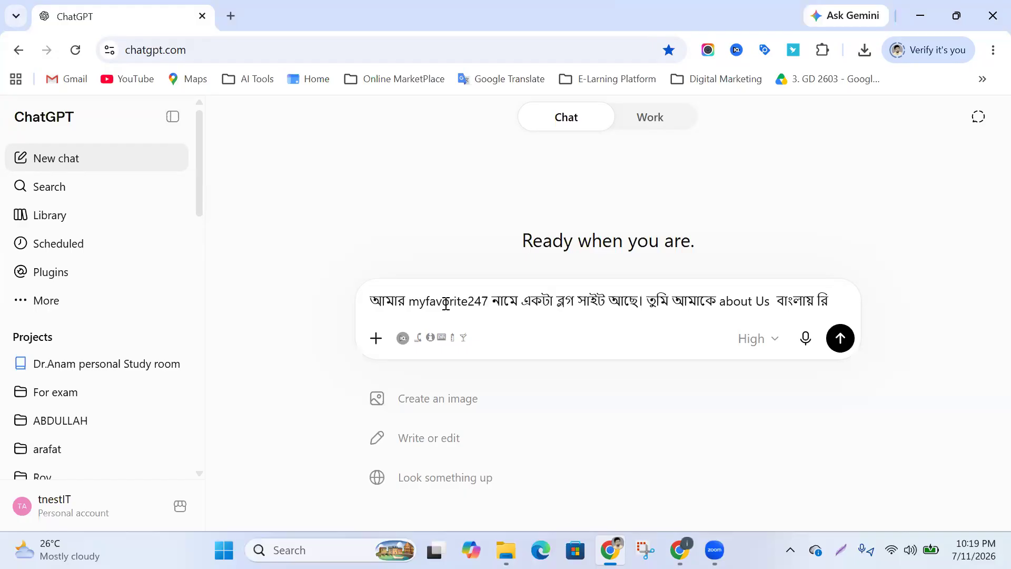
key("BackSpace")
key("BackSpace")
type("লিখে দাও")
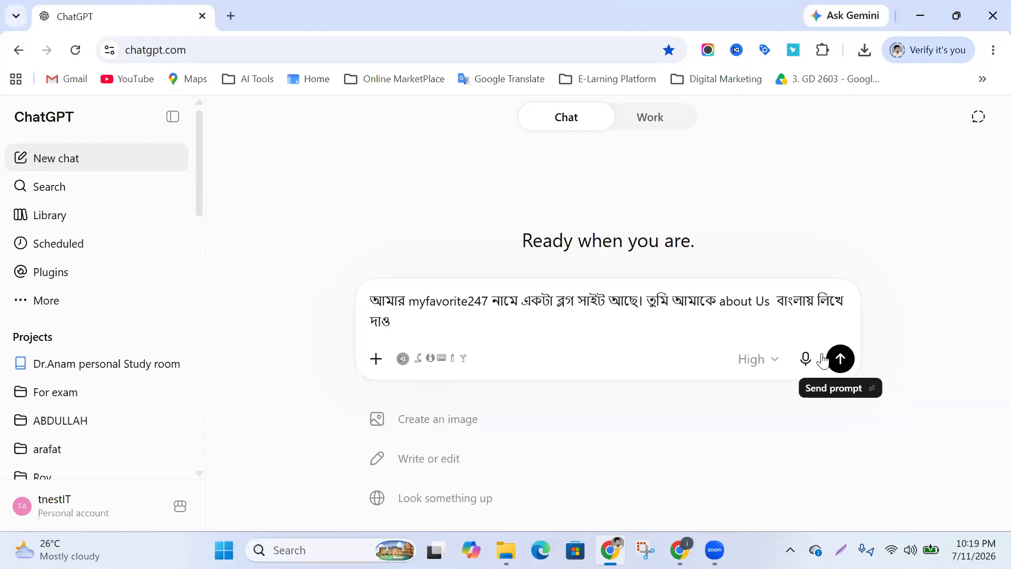
key("Return")
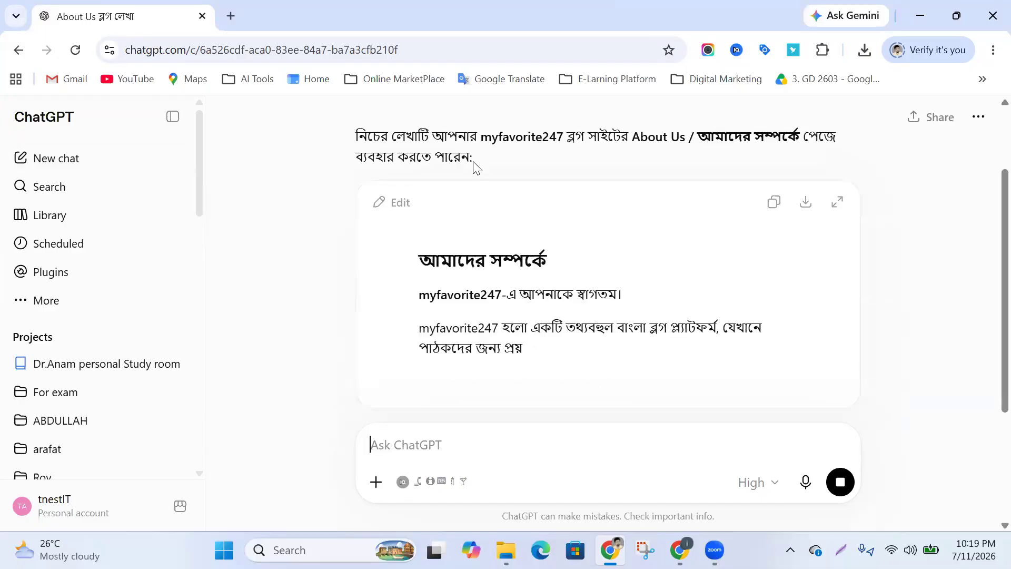
Look through the Bangla About Us text while it is generated and return to its beginning
key("slash")
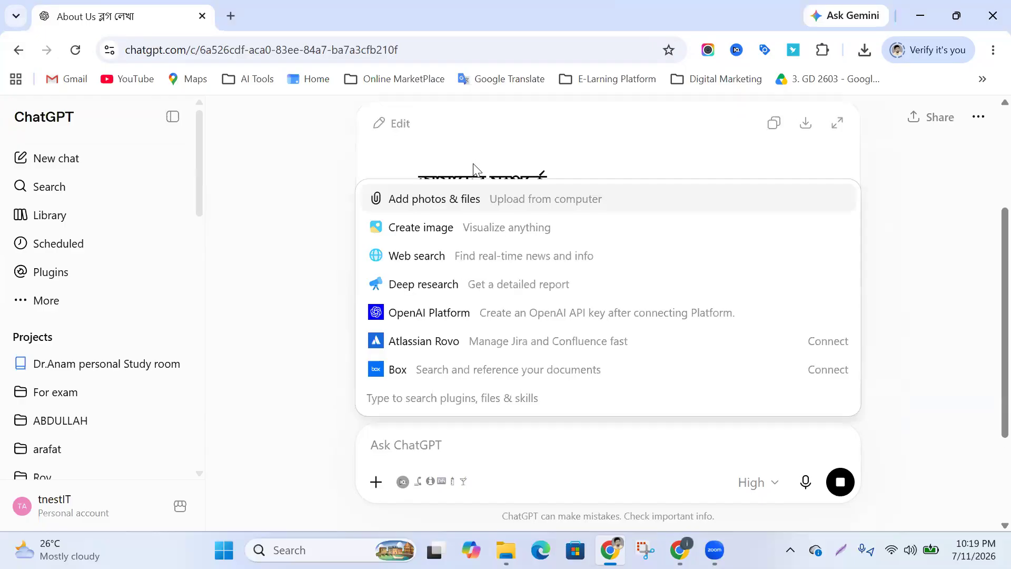
left_click(934, 240)
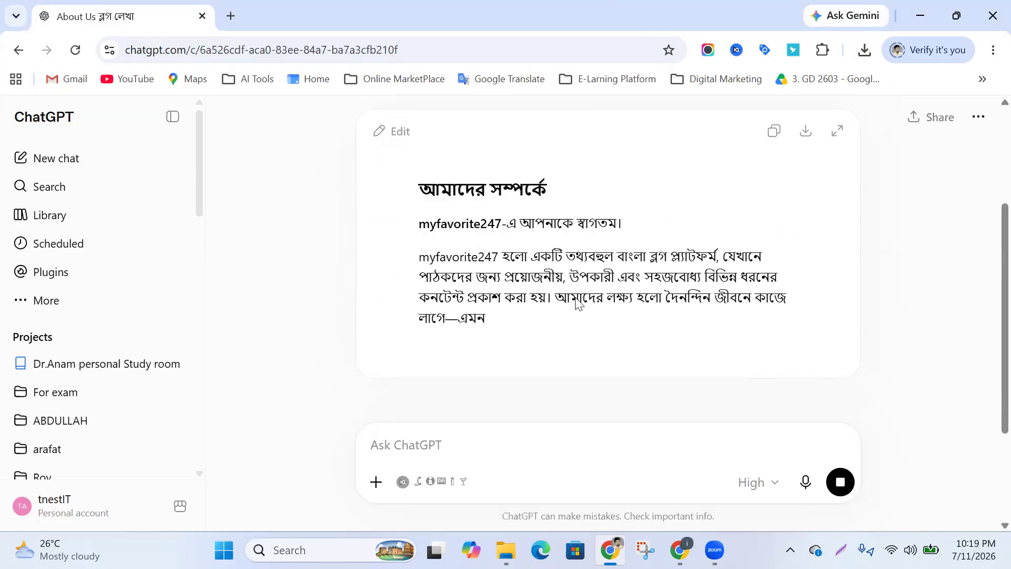
scroll(521, 305, "down", 3)
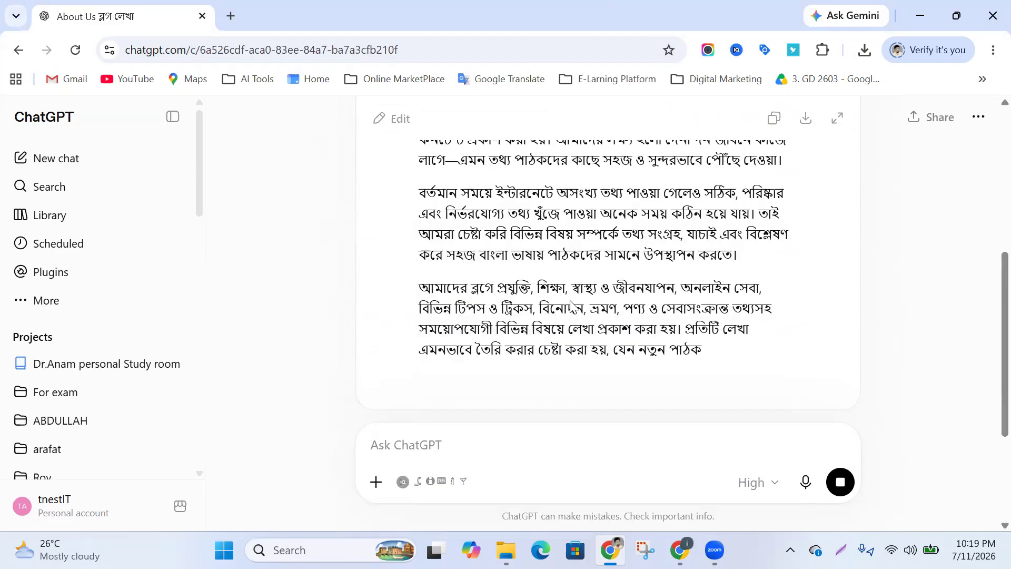
scroll(567, 312, "down", 2)
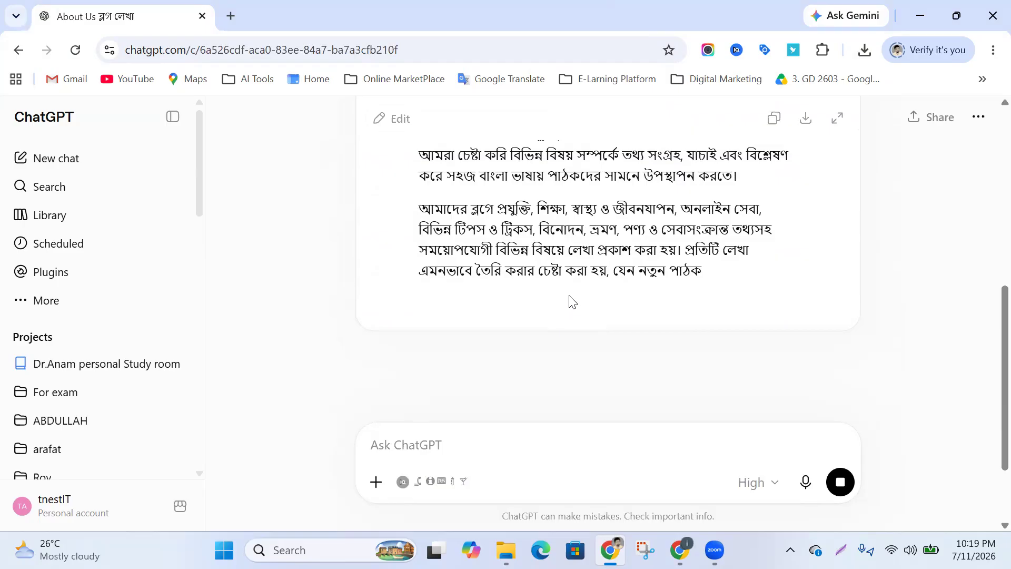
scroll(573, 302, "up", 5)
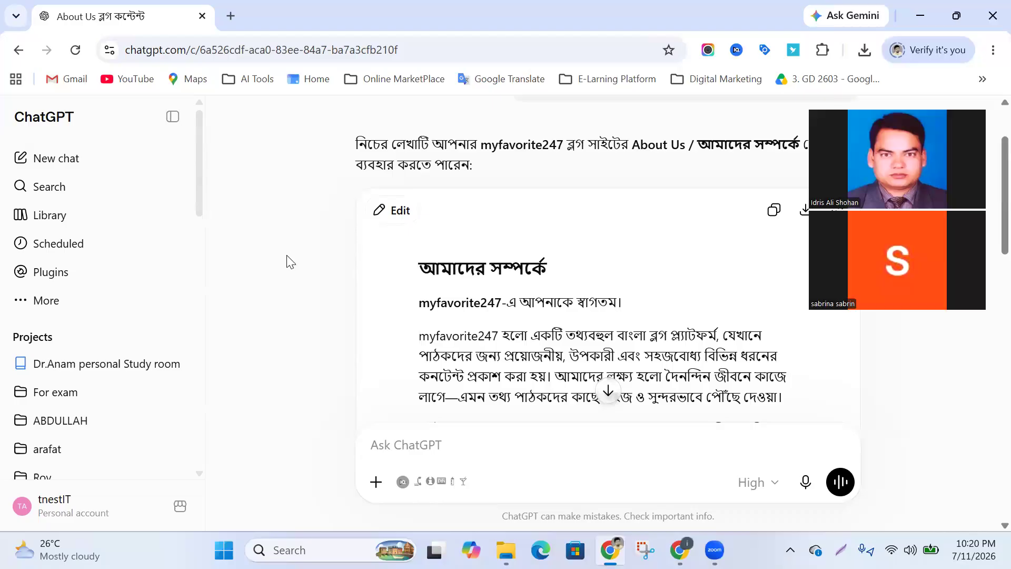
scroll(433, 263, "down", 2)
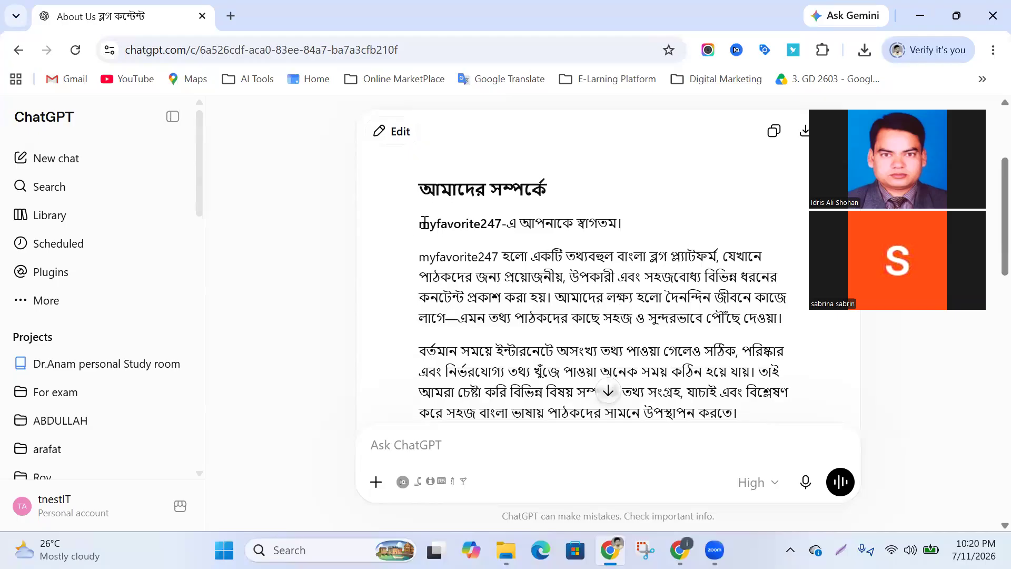
Try to select the whole generated About Us text, from the welcome line to the closing thanks, and clear the selection
left_click_drag(420, 223, 451, 297)
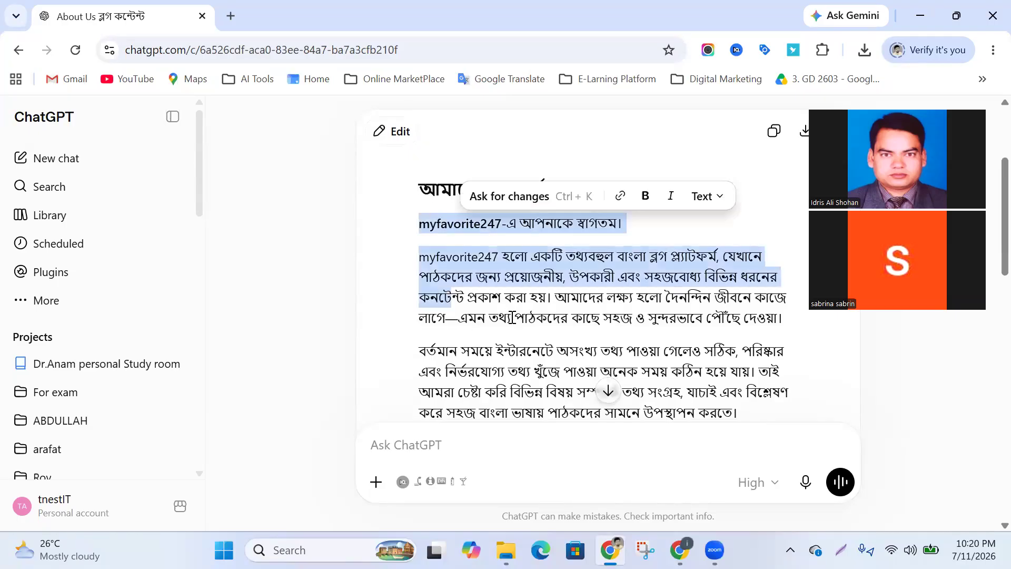
scroll(512, 317, "down", 10)
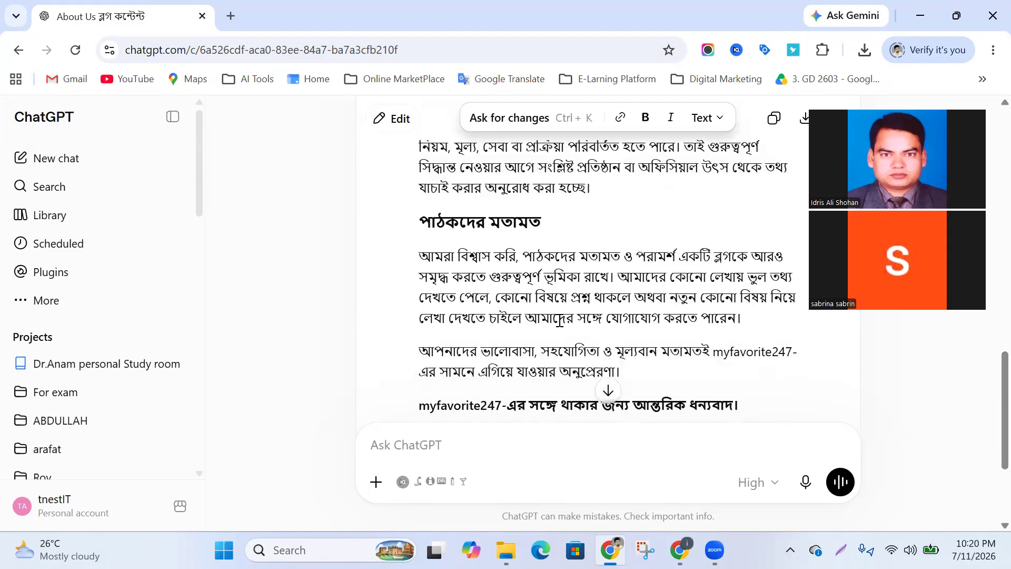
scroll(560, 322, "down", 3)
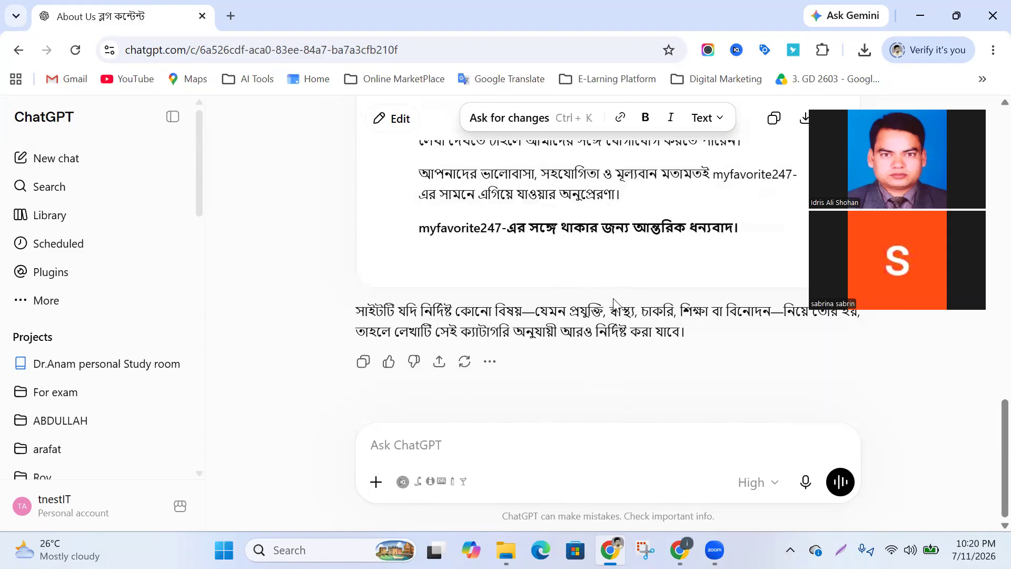
scroll(613, 306, "up", 2)
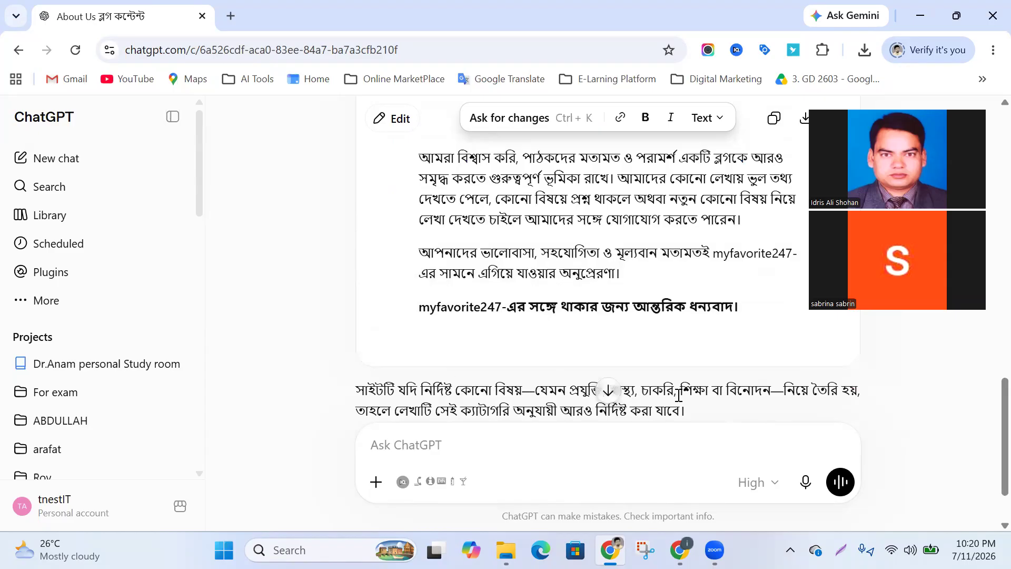
scroll(719, 399, "down", 2)
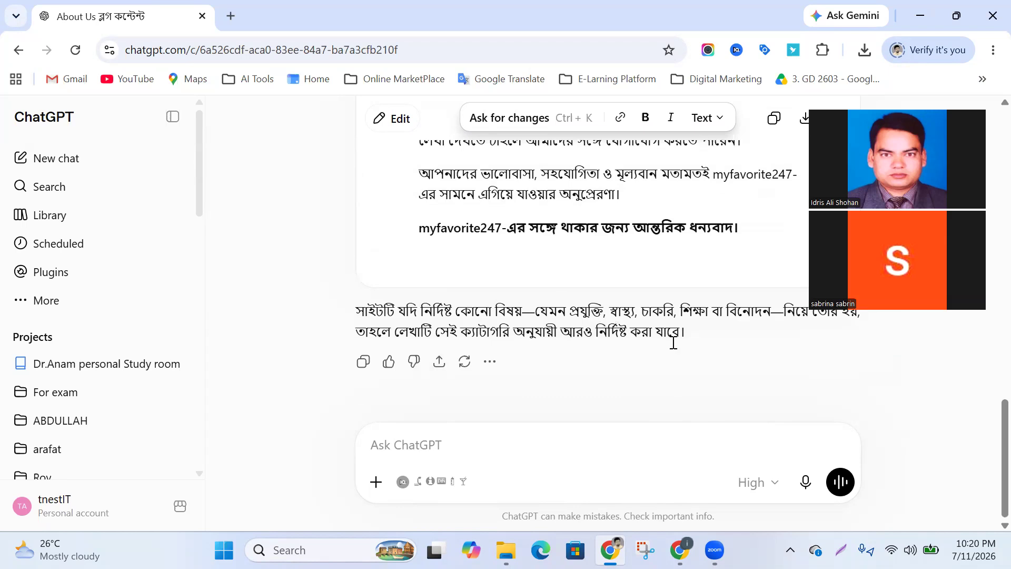
scroll(673, 343, "up", 2)
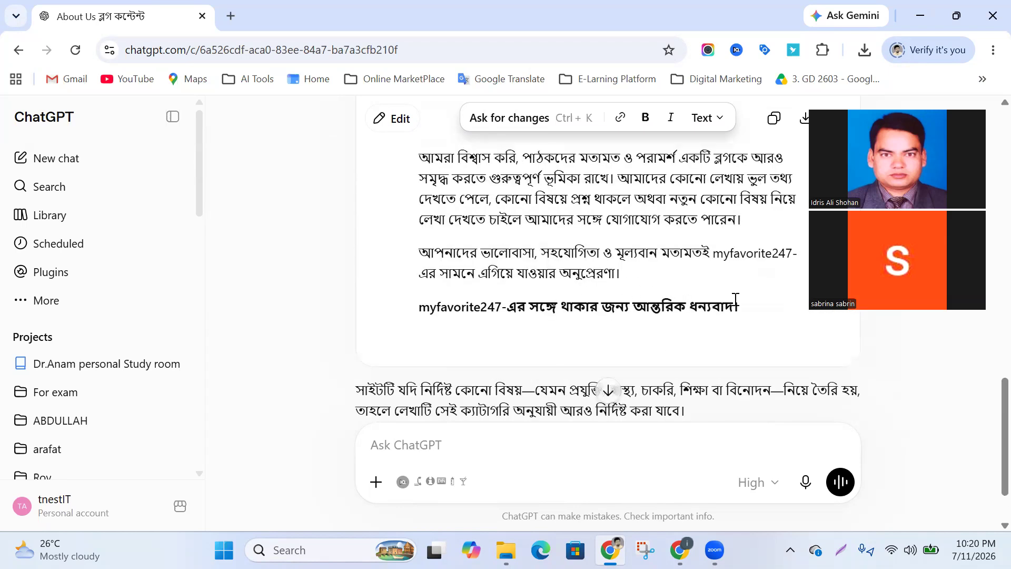
key("ctrl+a")
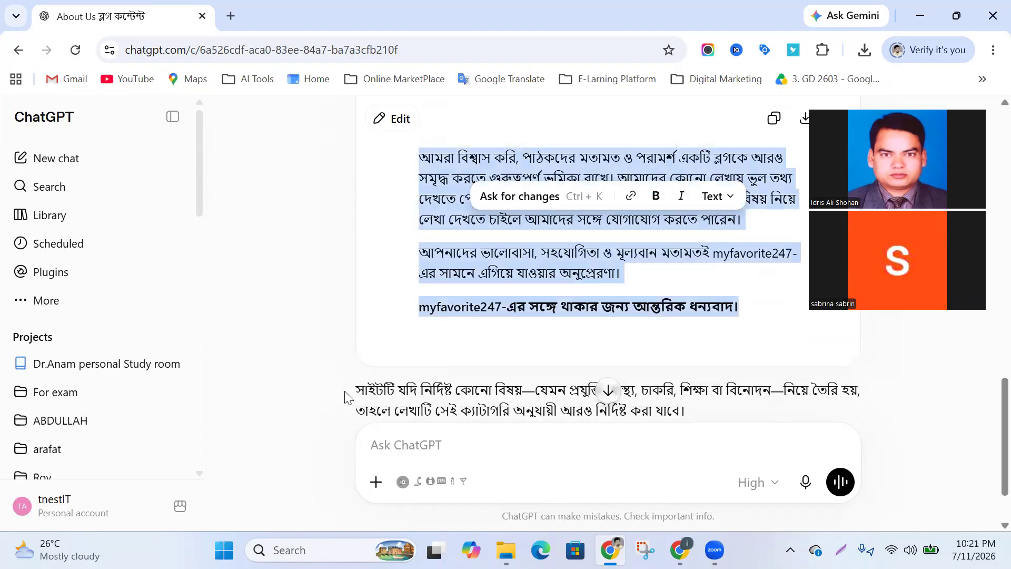
left_click(320, 313)
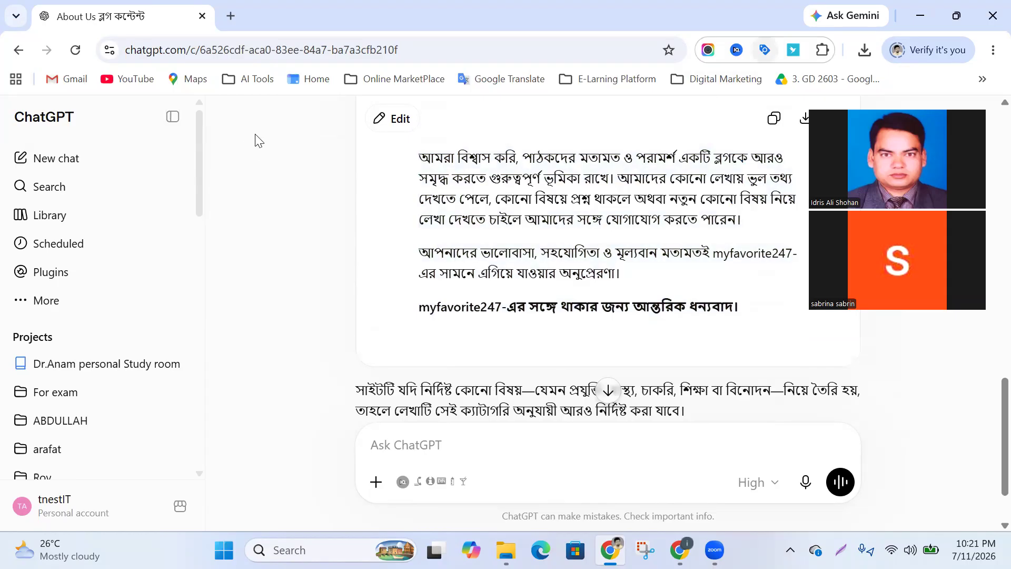
Switch back to the Blogger editor of the About Us page and paste the copied ChatGPT text into the empty body
key("alt+Tab")
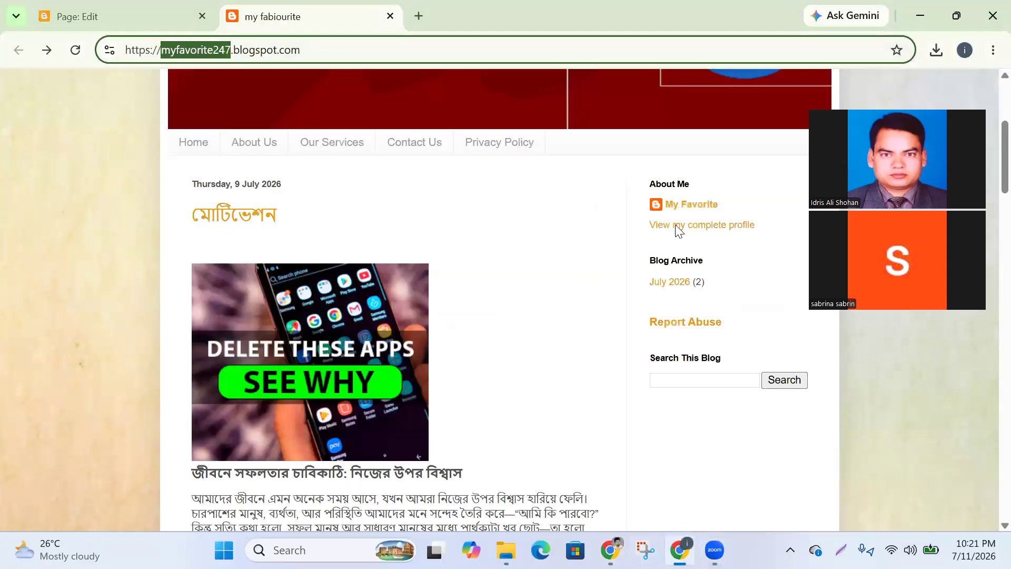
left_click(153, 7)
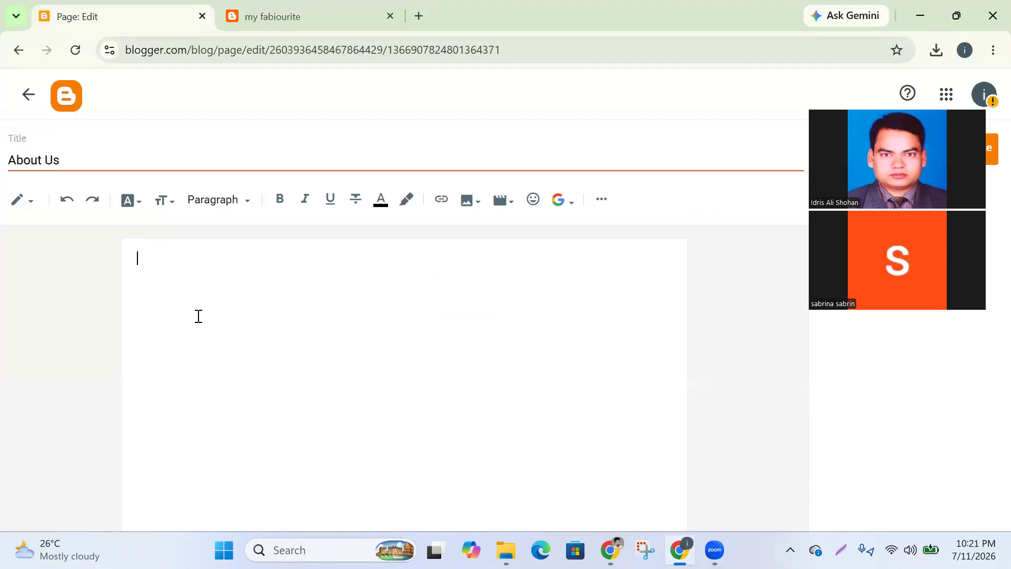
key("ctrl+v")
scroll(220, 307, "up", 15)
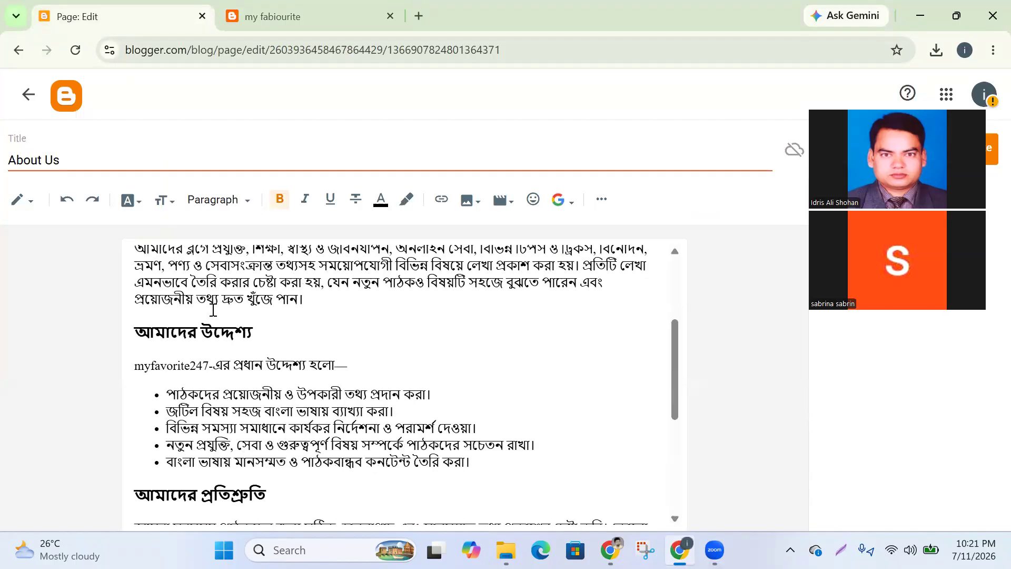
Rewrite the blog name in the welcome line of the About Us text as "My Favorite 247"
left_click(126, 269, "shift")
type("শyfavorite247-এ আপনাকে স্বাগতম।")
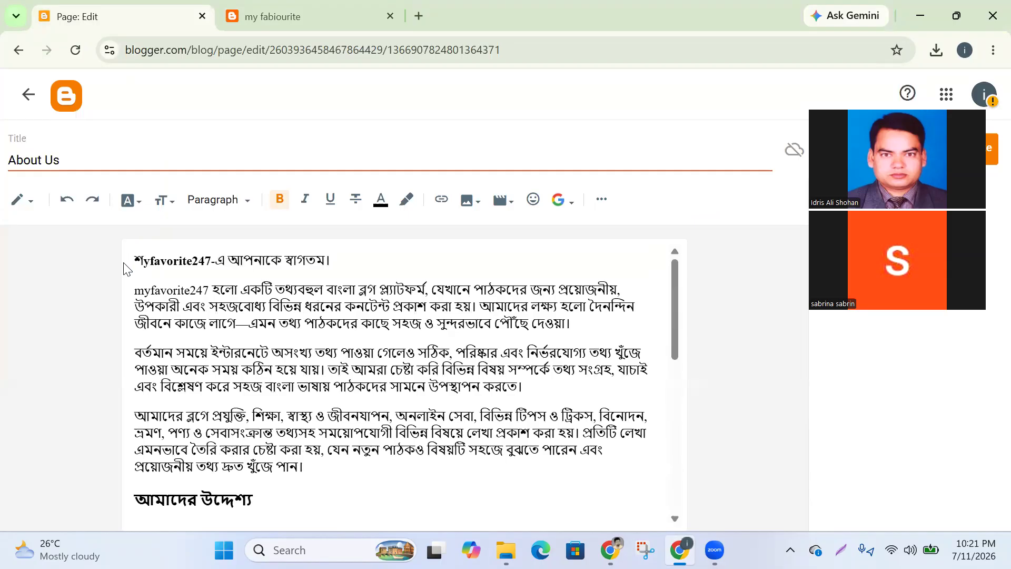
key("BackSpace")
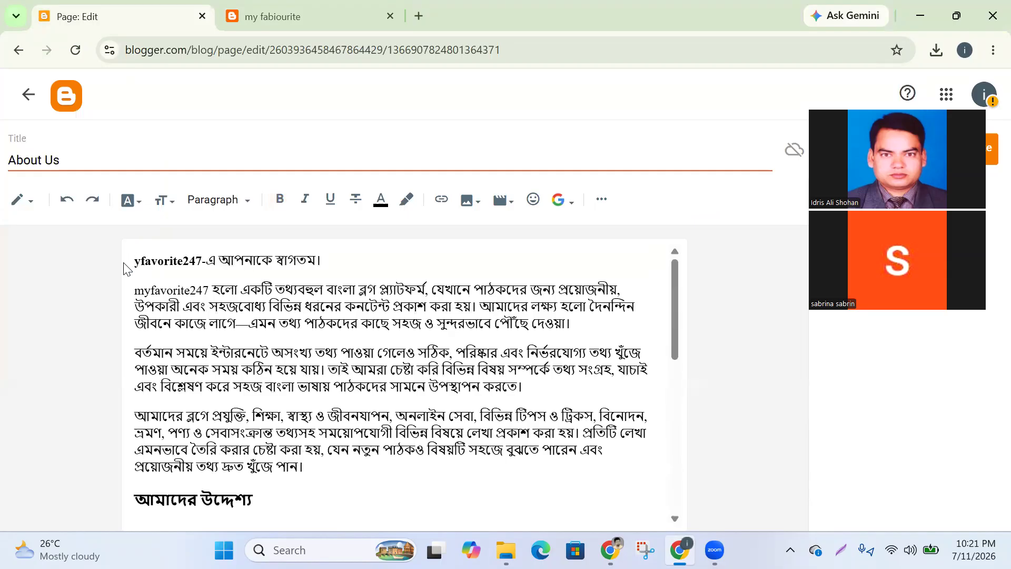
type("M")
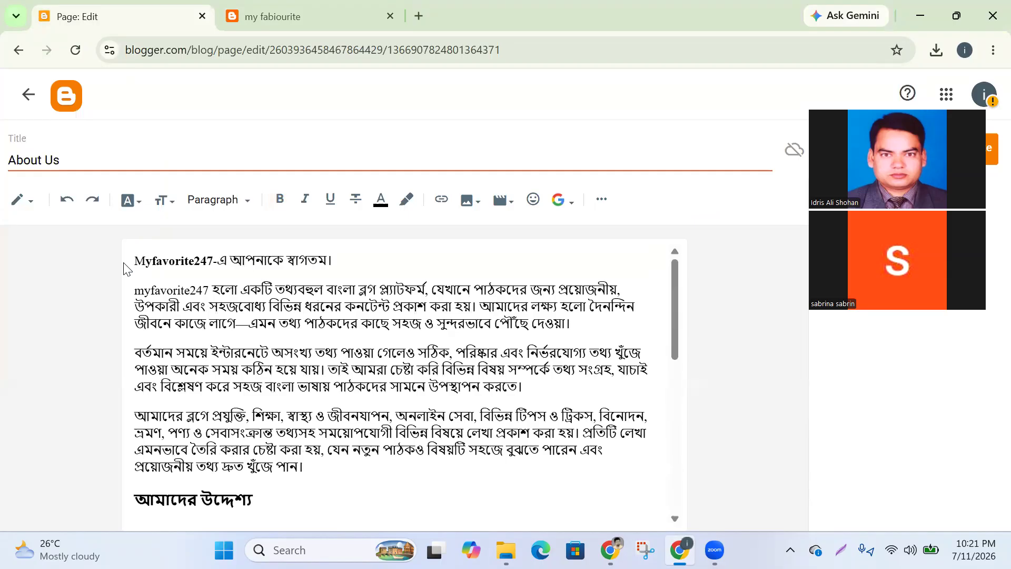
left_click(156, 259)
type("F")
left_click(203, 260)
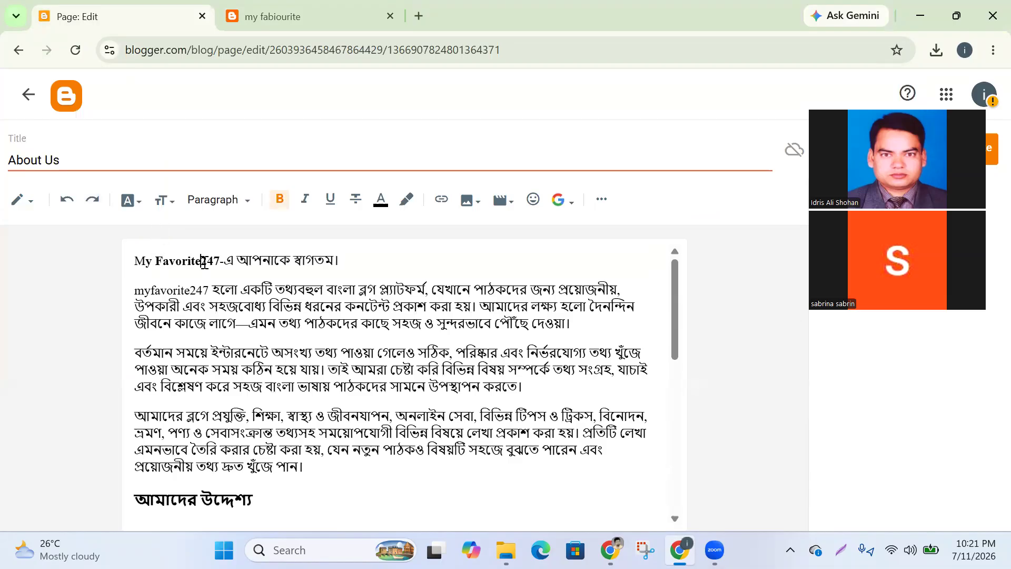
Copy "My Favorite 247" from the welcome line over myfavorite247 in the introduction paragraph and under the আমাদের উদ্দেশ্য heading
left_click_drag(224, 258, 135, 270)
key("ctrl+c")
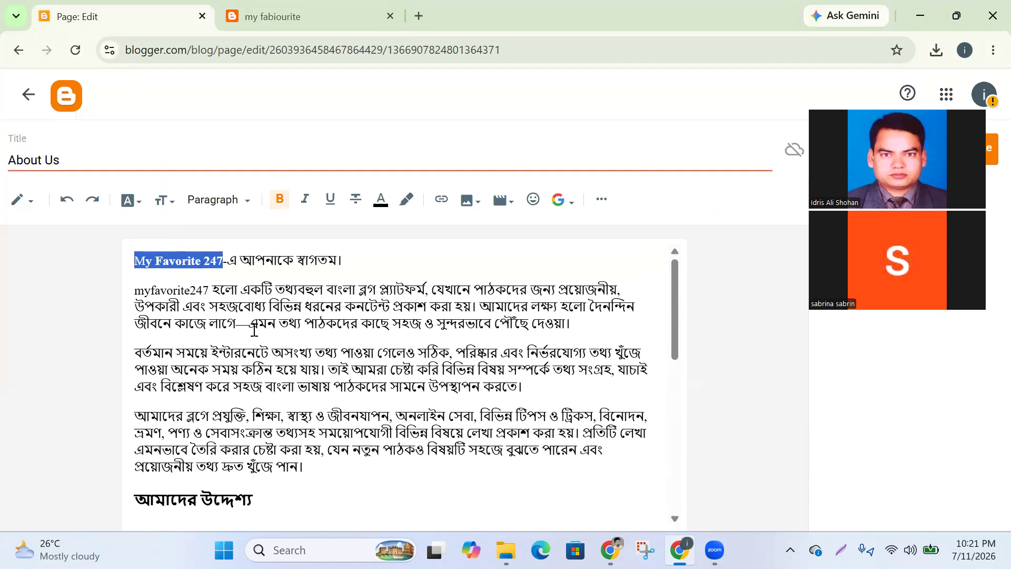
double_click(206, 290)
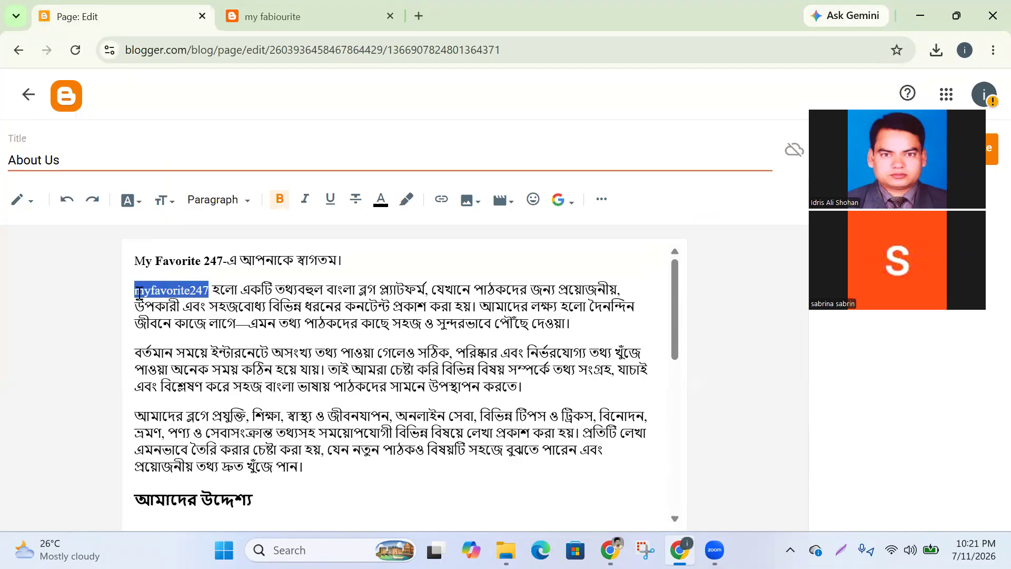
key("ctrl+v")
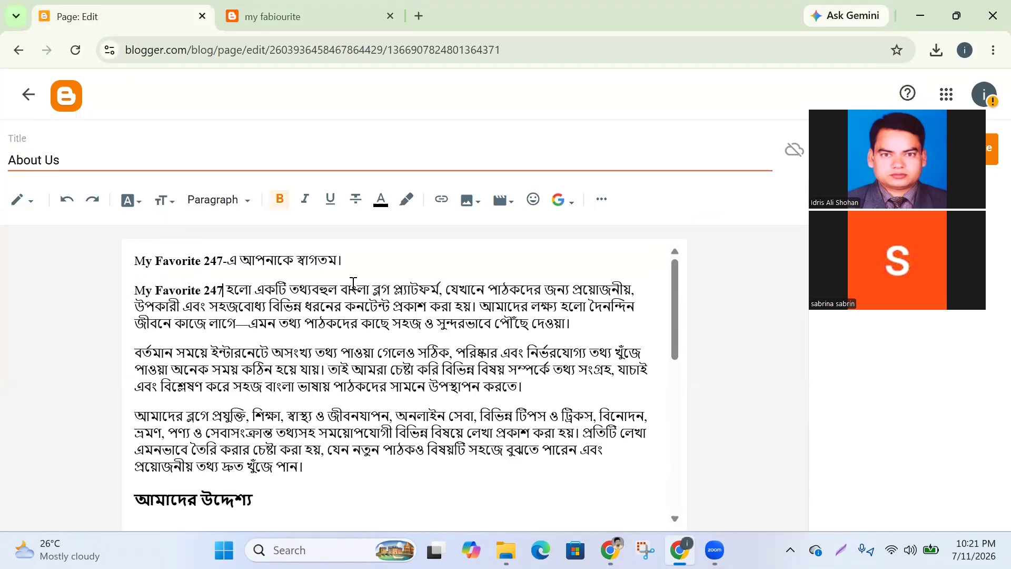
scroll(353, 283, "down", 5)
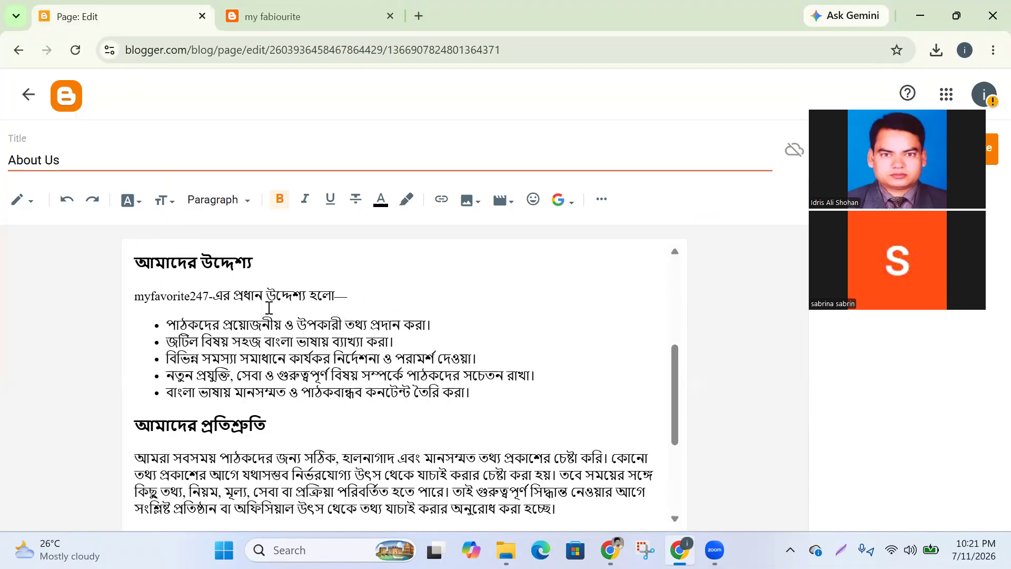
left_click_drag(208, 296, 132, 300)
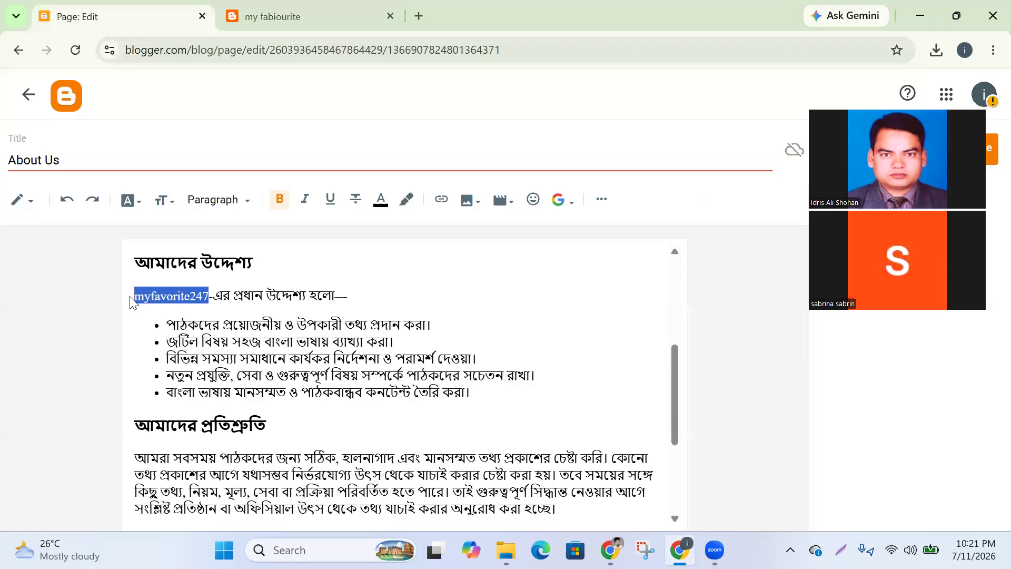
key("ctrl+v")
Replace myfavorite247 with "My Favorite 247" in the last paragraph under পাঠকদের মতামত and in the closing thanks line
scroll(318, 325, "down", 4)
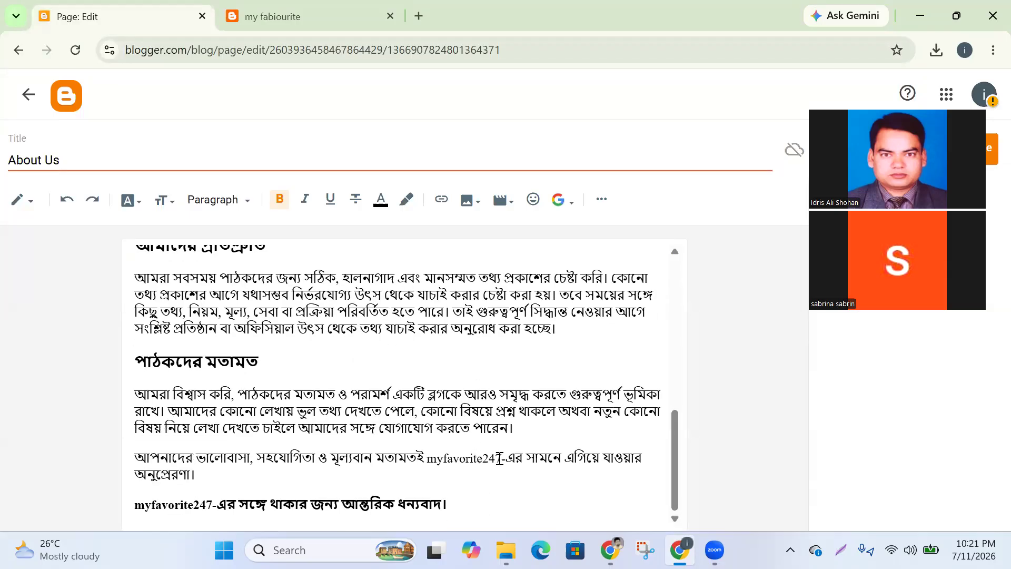
left_click_drag(478, 459, 431, 461)
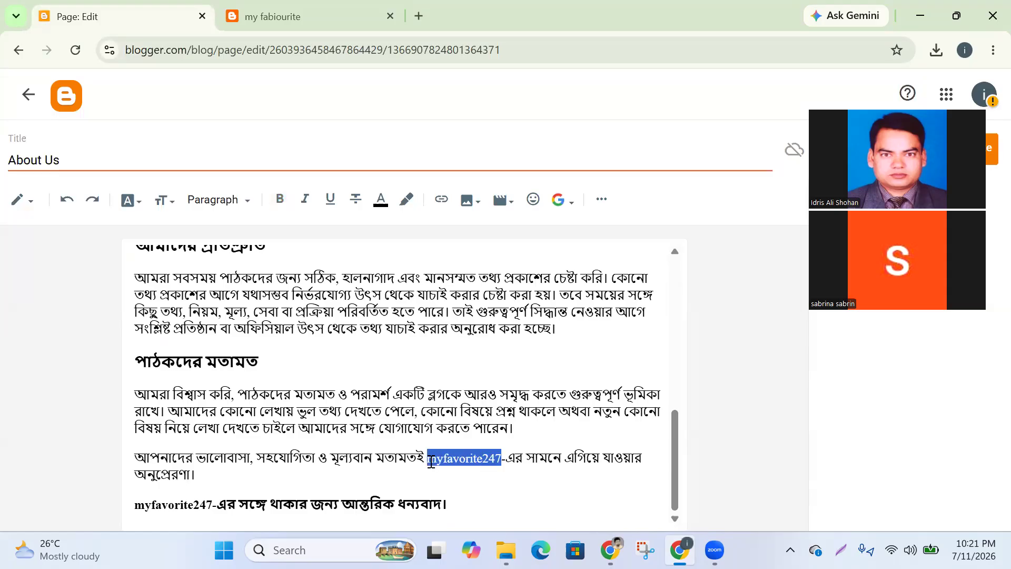
key("ctrl+v")
left_click_drag(213, 507, 136, 506)
key("ctrl+v")
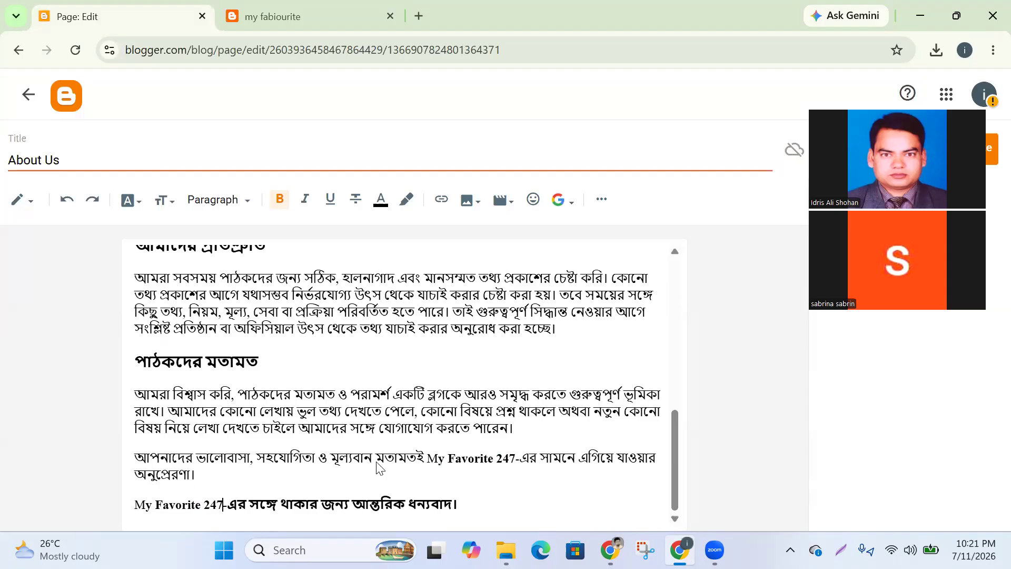
Justify the whole About Us text and update the published page
scroll(514, 392, "up", 15)
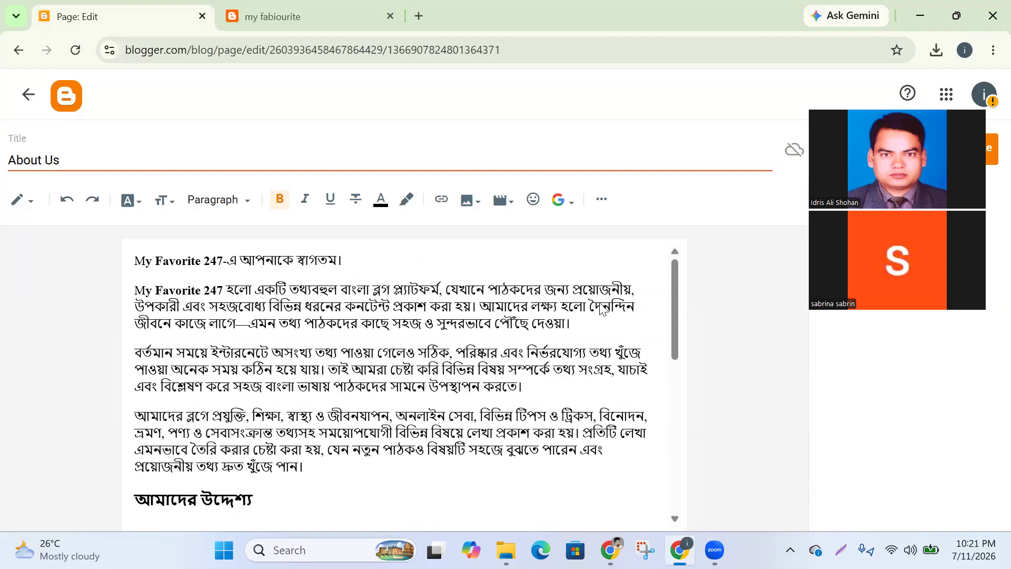
left_click(296, 311)
key("ctrl+a")
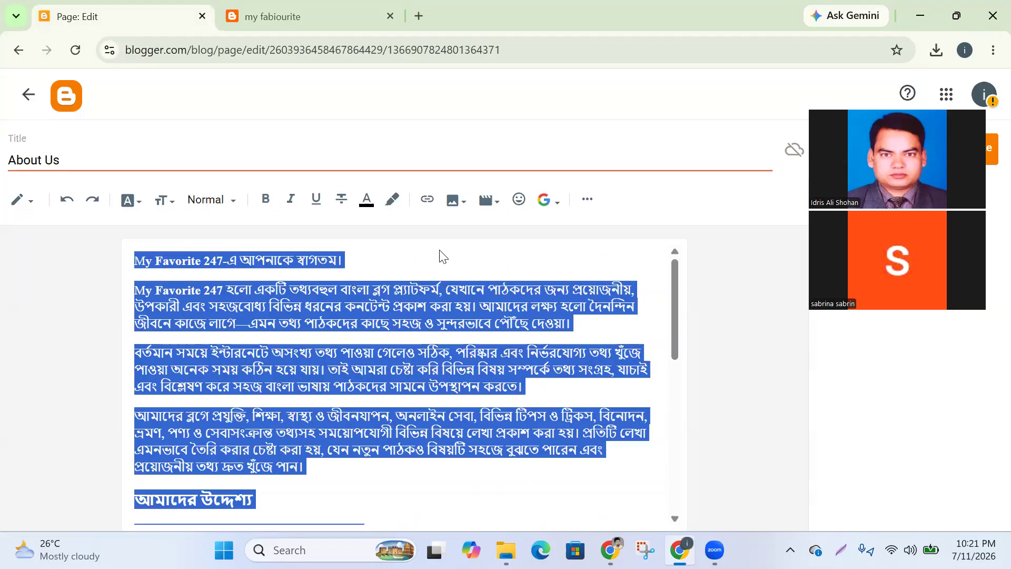
left_click(588, 202)
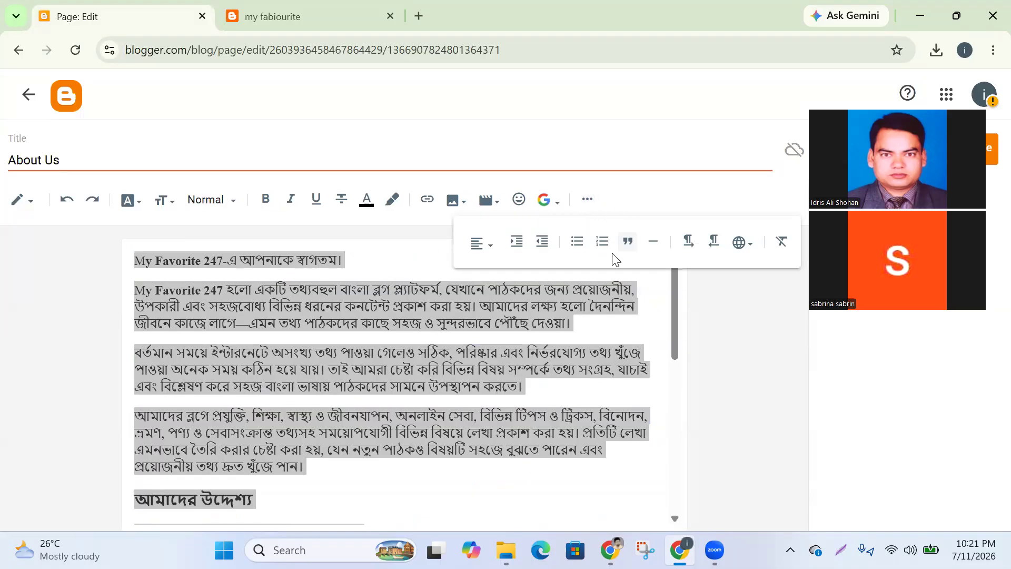
left_click(489, 254)
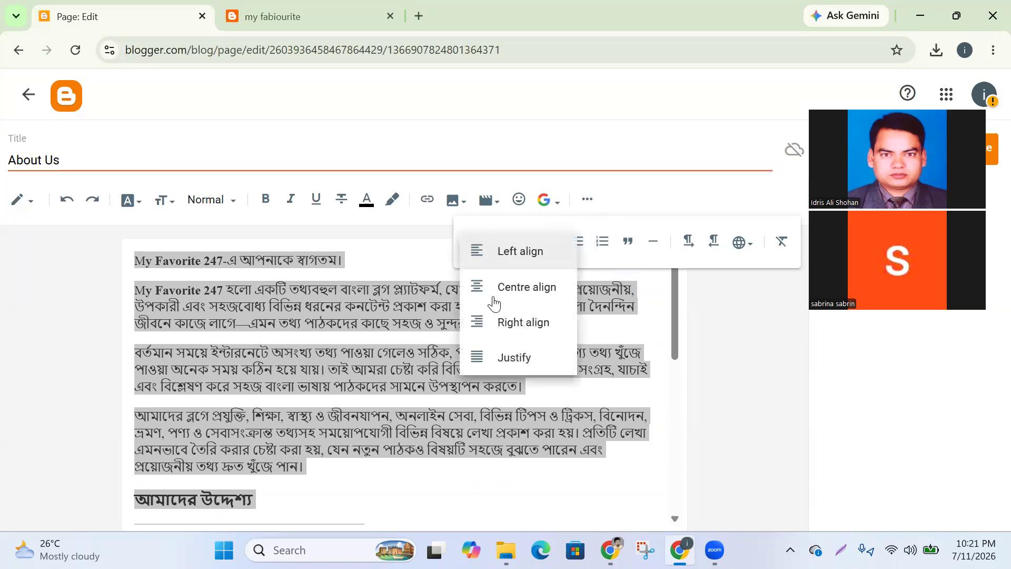
left_click(513, 358)
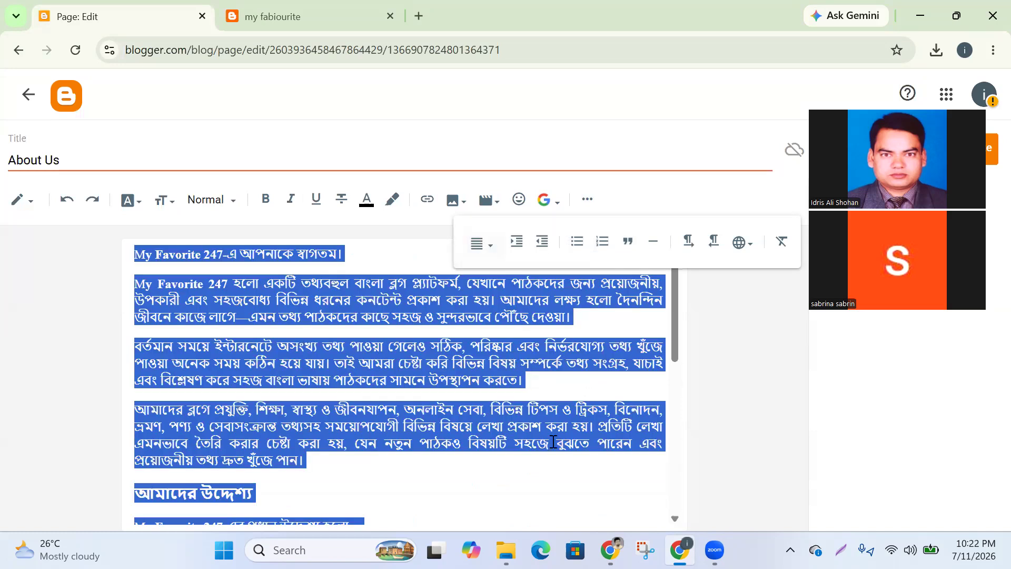
scroll(548, 469, "down", 6)
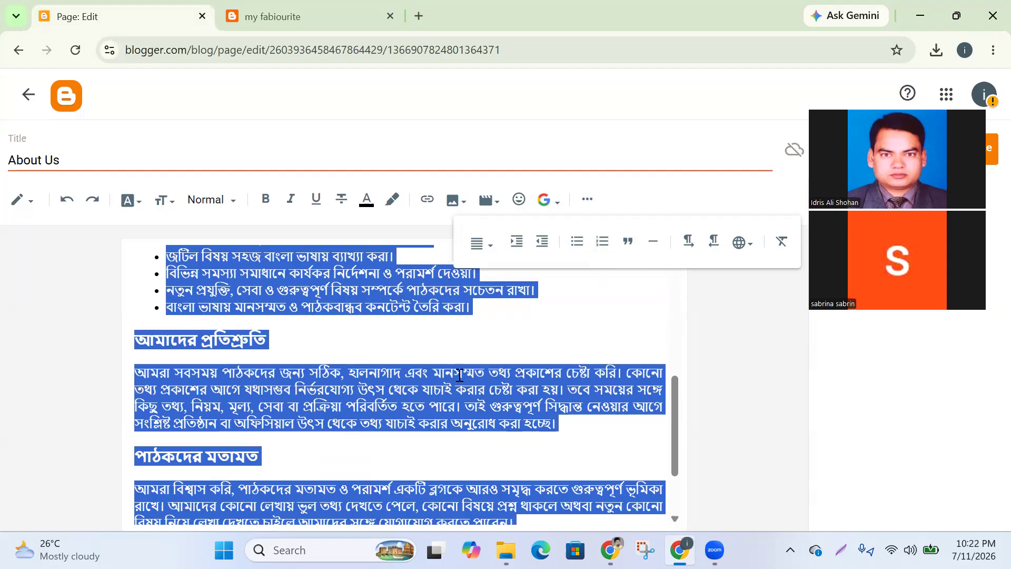
scroll(598, 270, "up", 6)
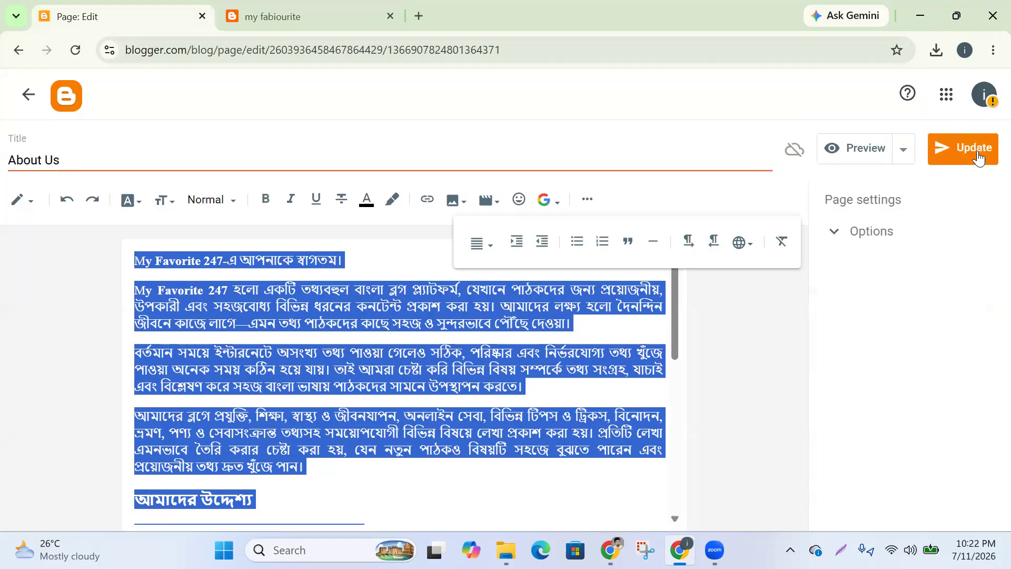
left_click(977, 153)
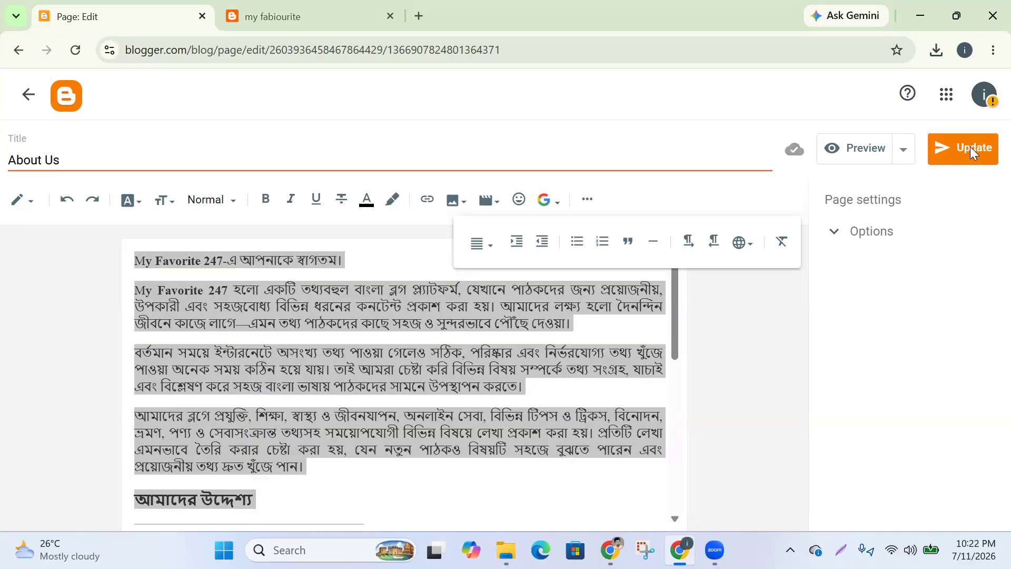
Reload the published blog and open its About Us page
left_click(305, 19)
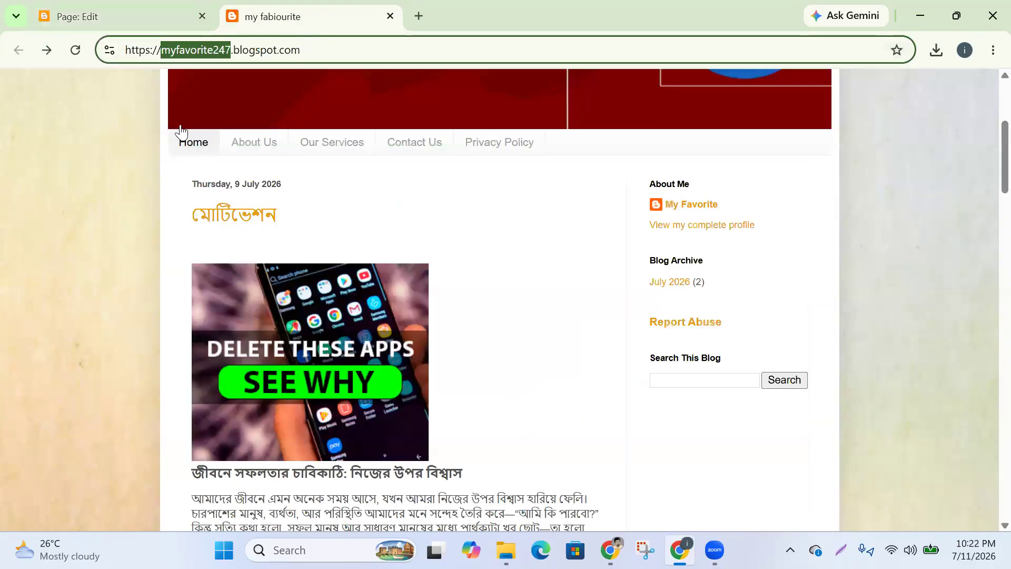
left_click(75, 51)
scroll(331, 266, "down", 4)
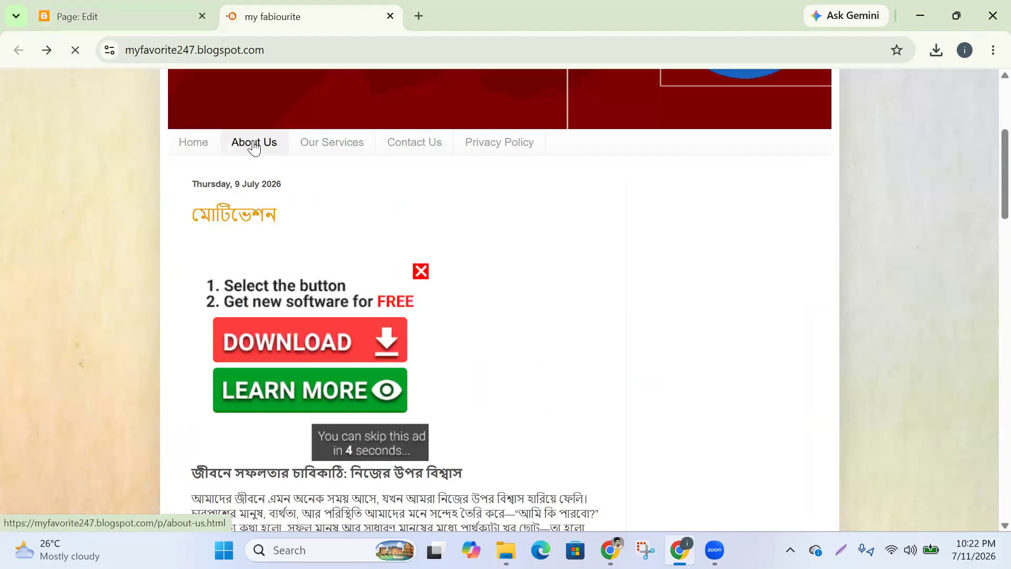
left_click(255, 142)
Look through the published About Us page from the header to the comment area to check its text and layout
scroll(410, 272, "down", 10)
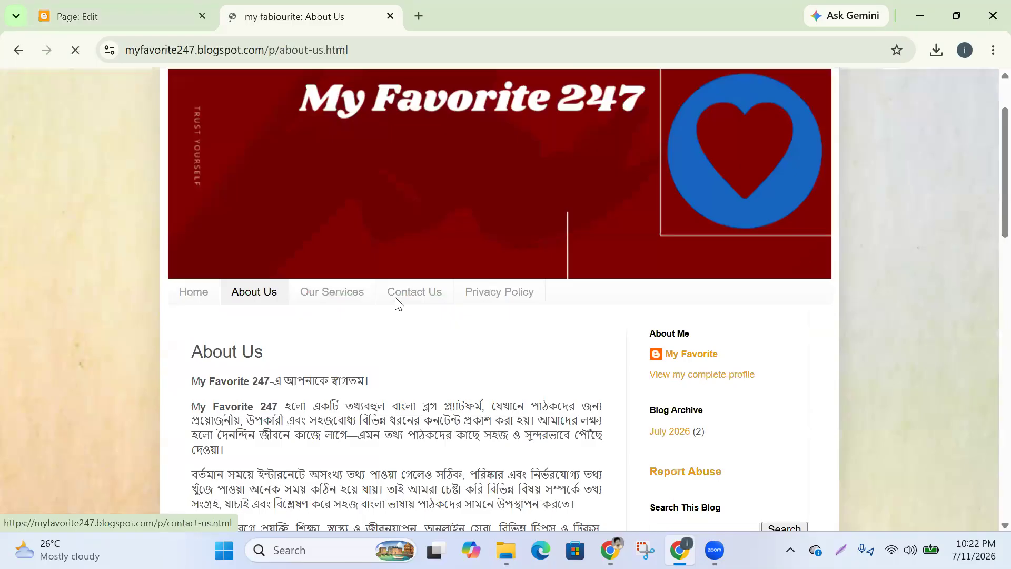
scroll(414, 315, "down", 7)
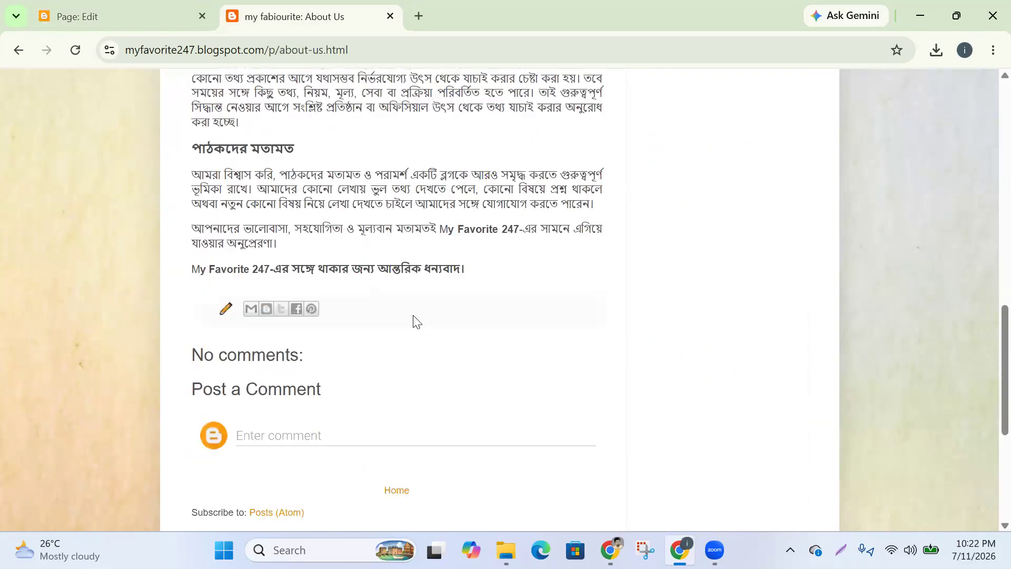
scroll(414, 317, "up", 14)
scroll(411, 315, "up", 4)
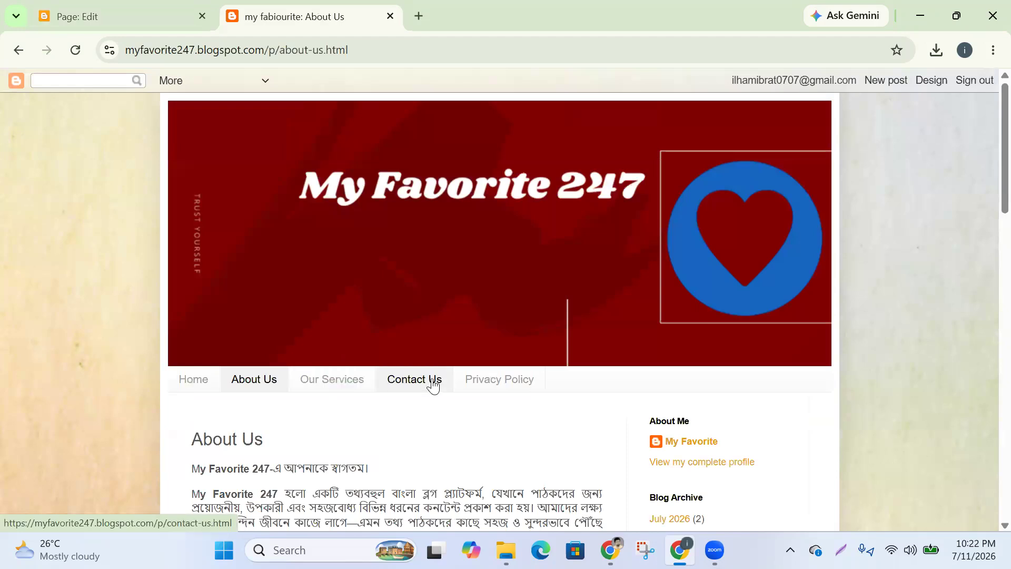
scroll(329, 379, "down", 9)
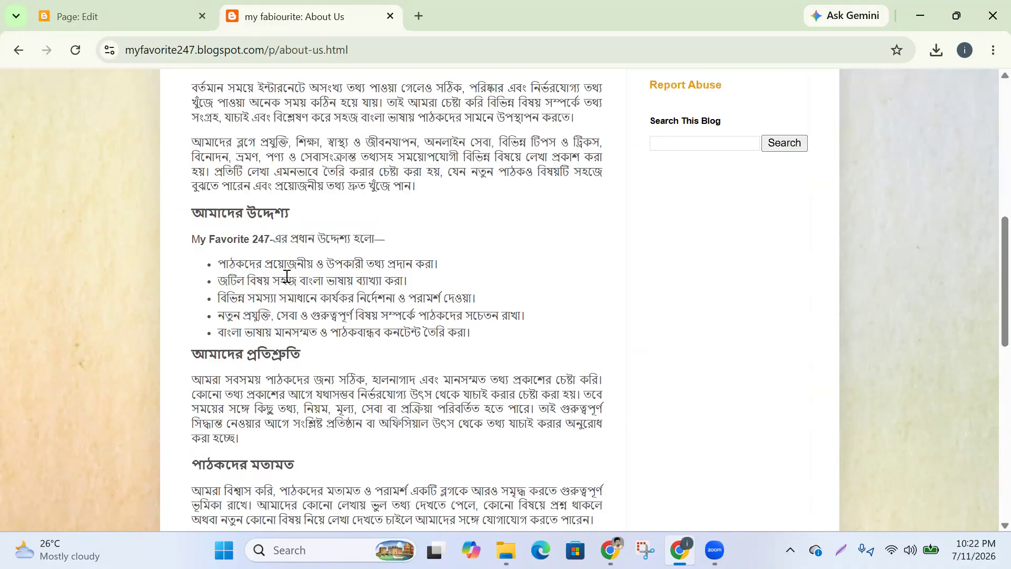
scroll(292, 268, "up", 6)
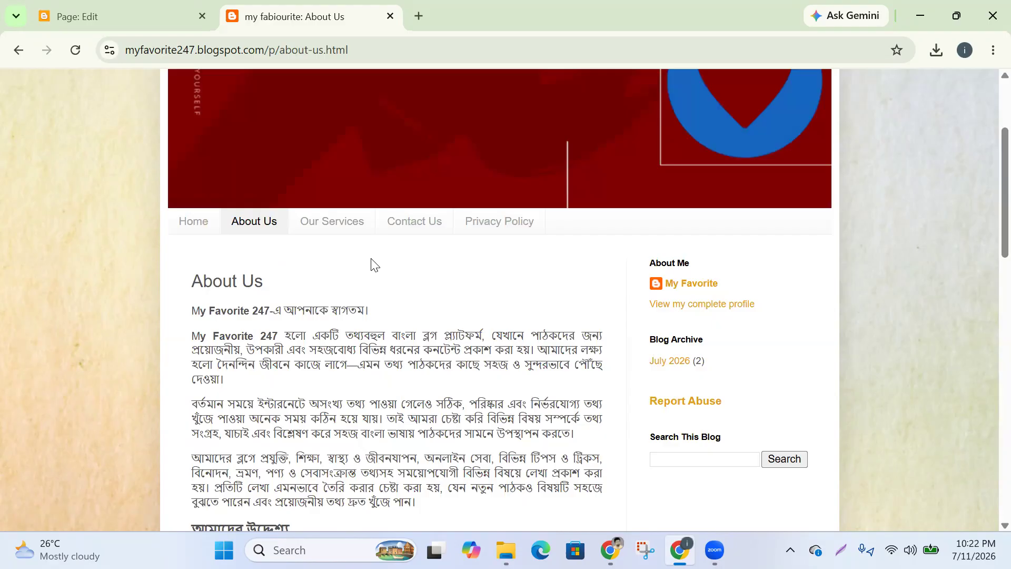
scroll(379, 310, "down", 5)
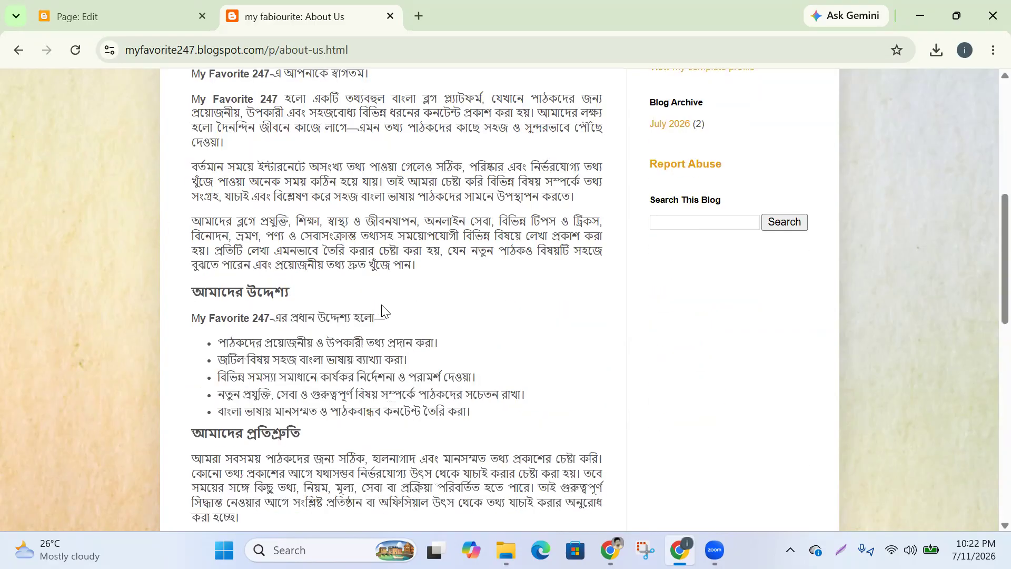
scroll(379, 310, "down", 8)
scroll(380, 310, "up", 15)
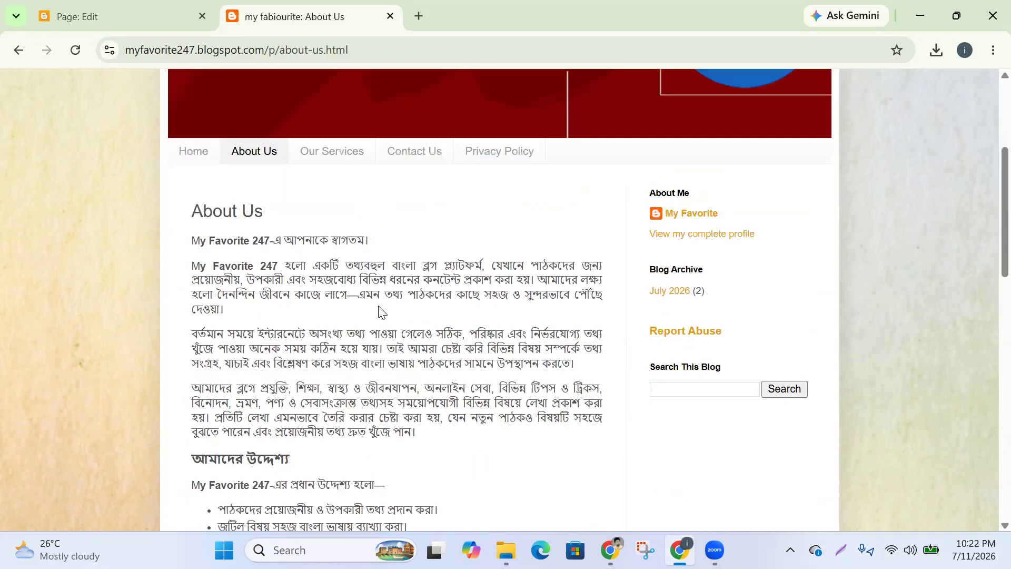
scroll(380, 309, "down", 8)
scroll(375, 312, "up", 8)
Return to the blog's Home page, look over the first post and go back up to the page links
left_click(216, 380)
scroll(398, 389, "down", 3)
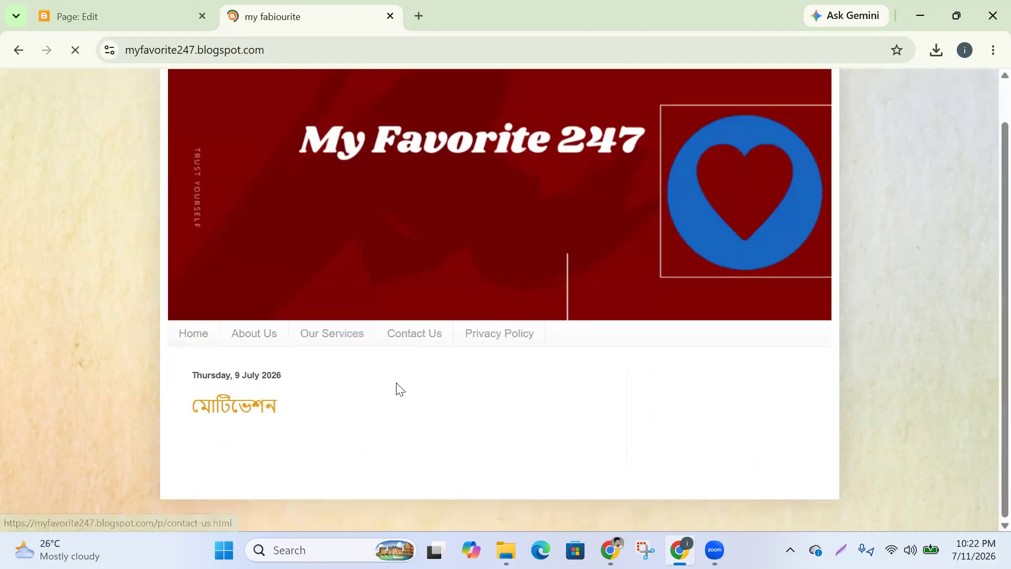
scroll(397, 384, "down", 5)
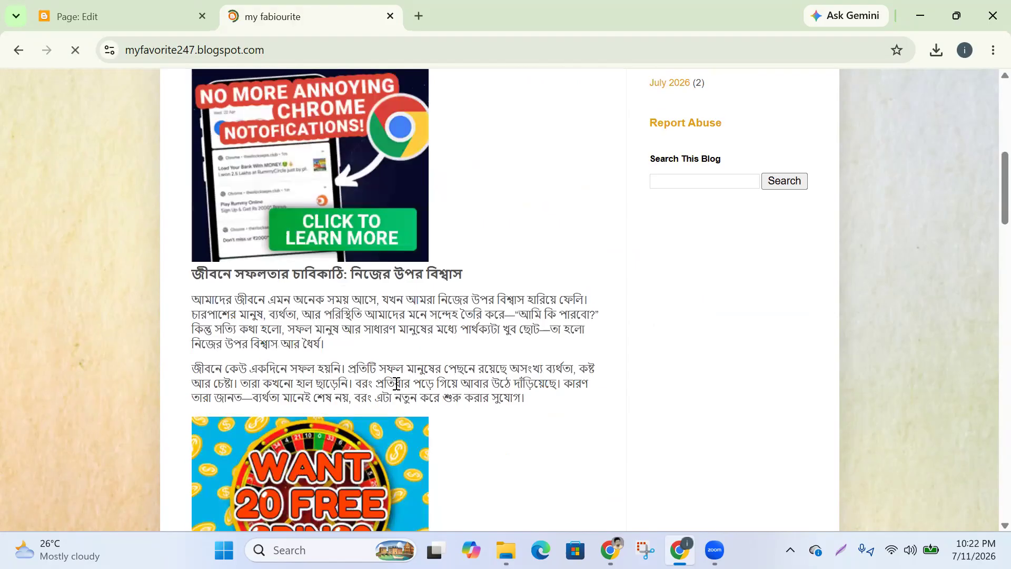
scroll(353, 366, "up", 8)
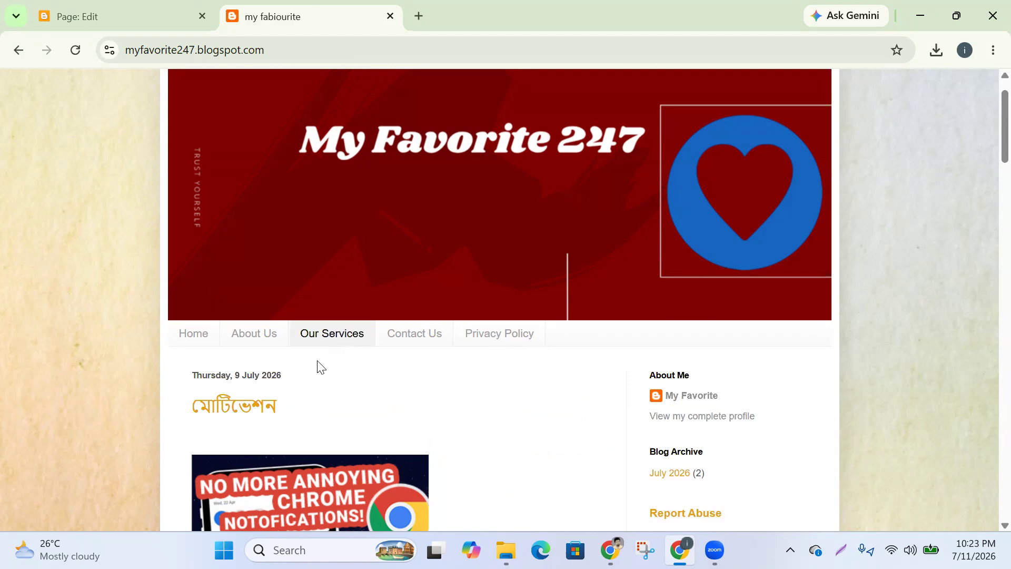
Look over the blog's Home page, from the header banner, page links and sidebar down to the second post
scroll(341, 416, "down", 3)
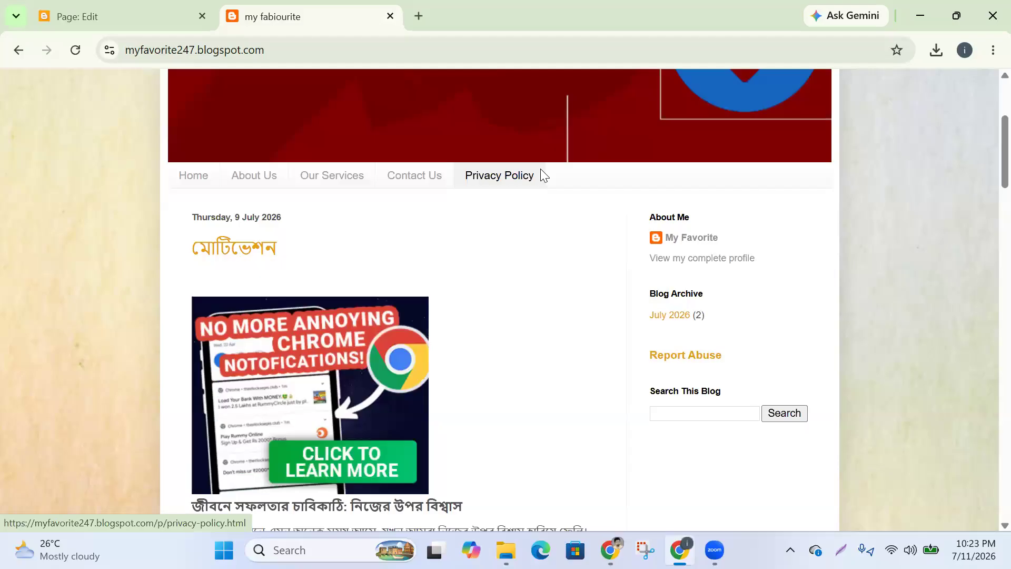
scroll(301, 172, "up", 4)
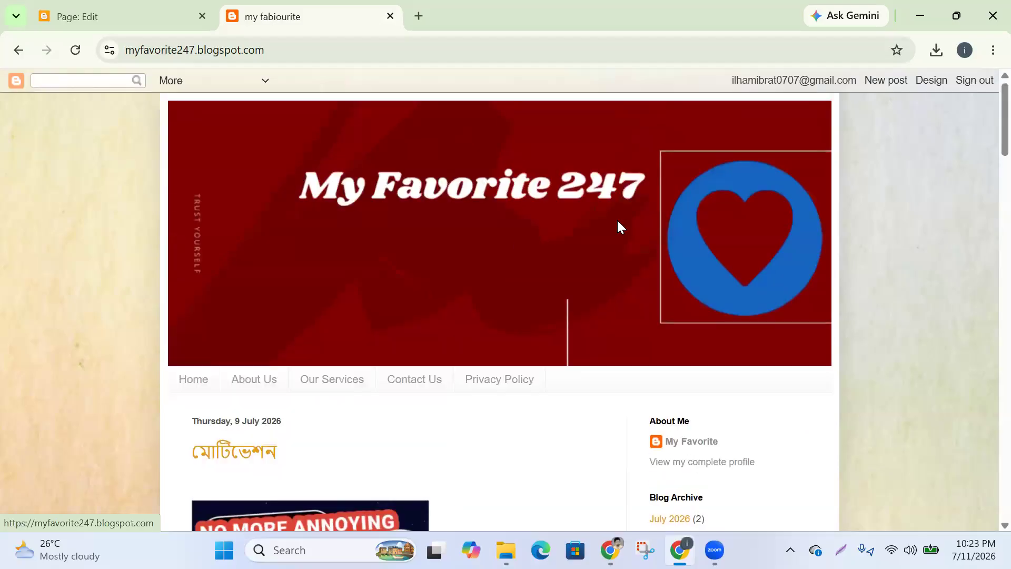
scroll(616, 221, "down", 3)
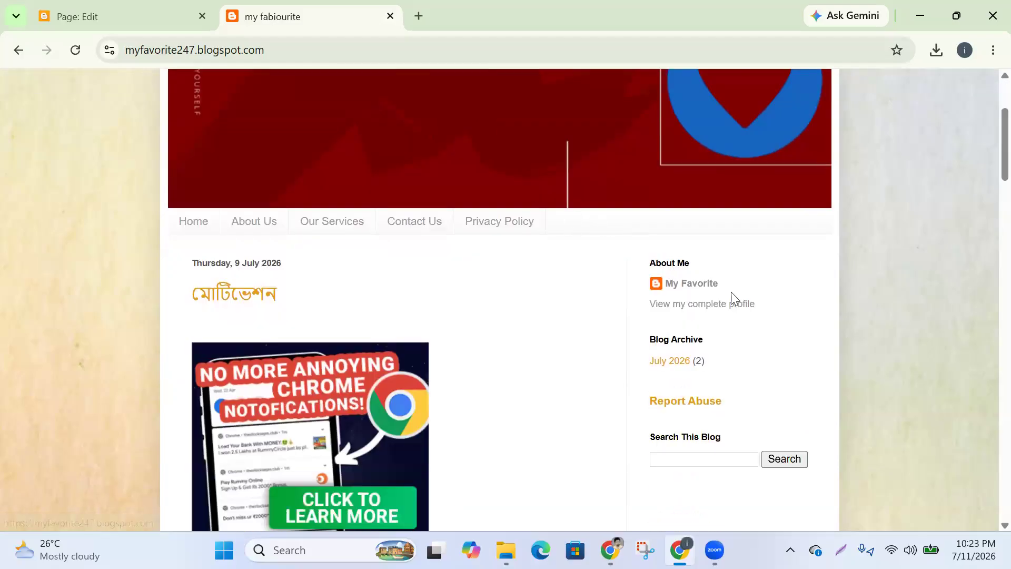
scroll(677, 339, "up", 3)
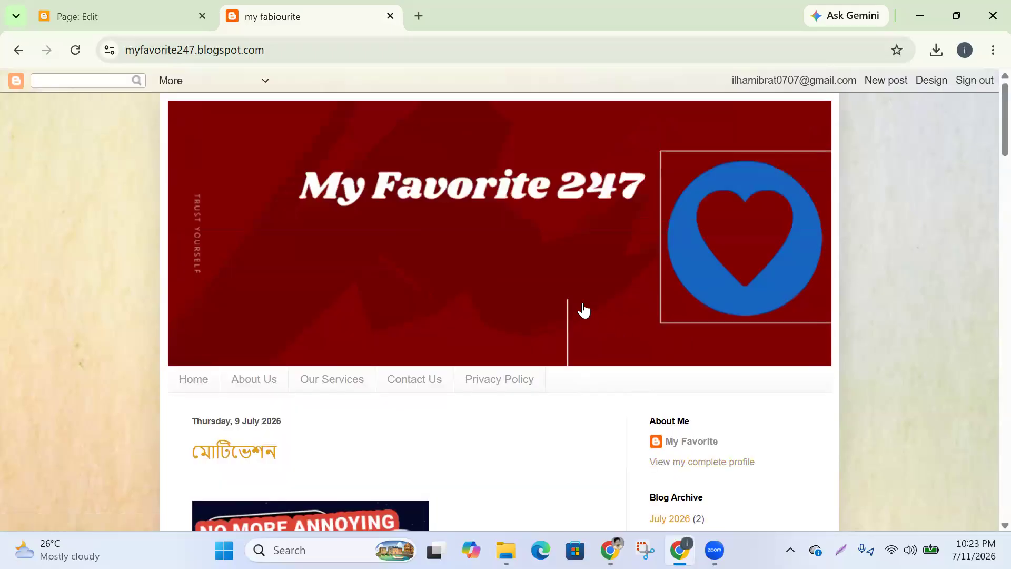
scroll(673, 407, "down", 3)
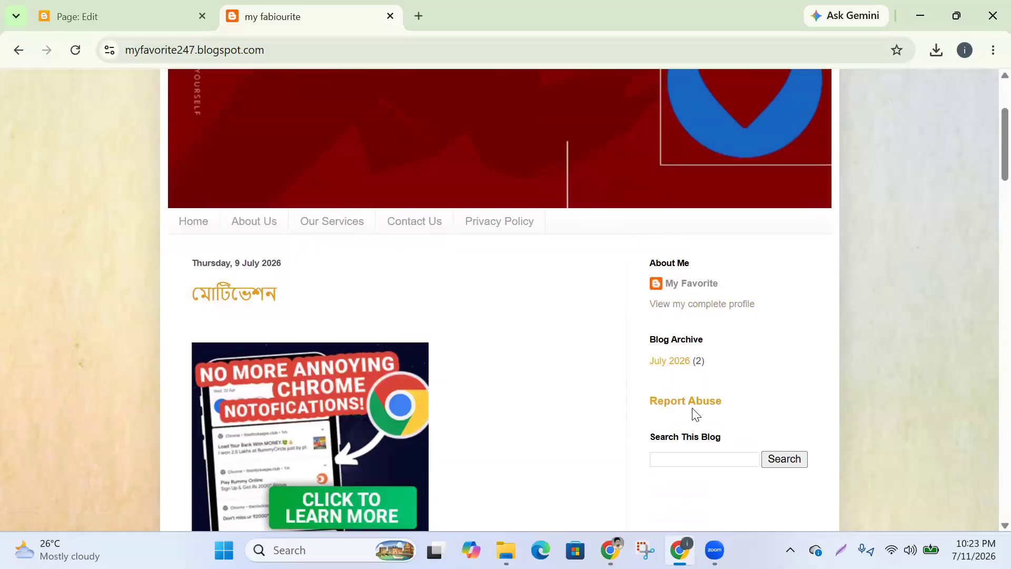
scroll(693, 412, "down", 6)
scroll(693, 413, "down", 15)
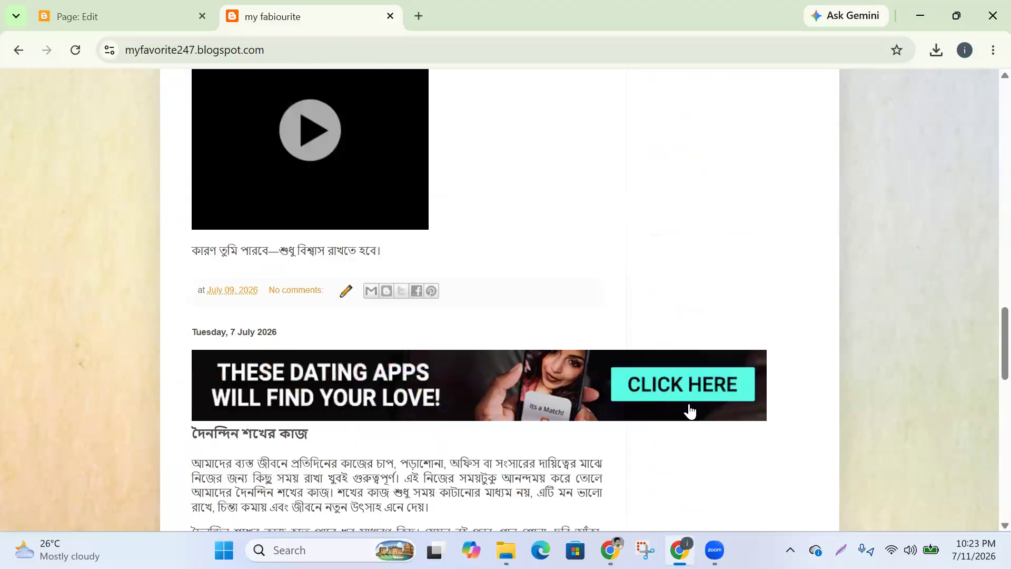
scroll(666, 415, "down", 5)
scroll(350, 384, "up", 20)
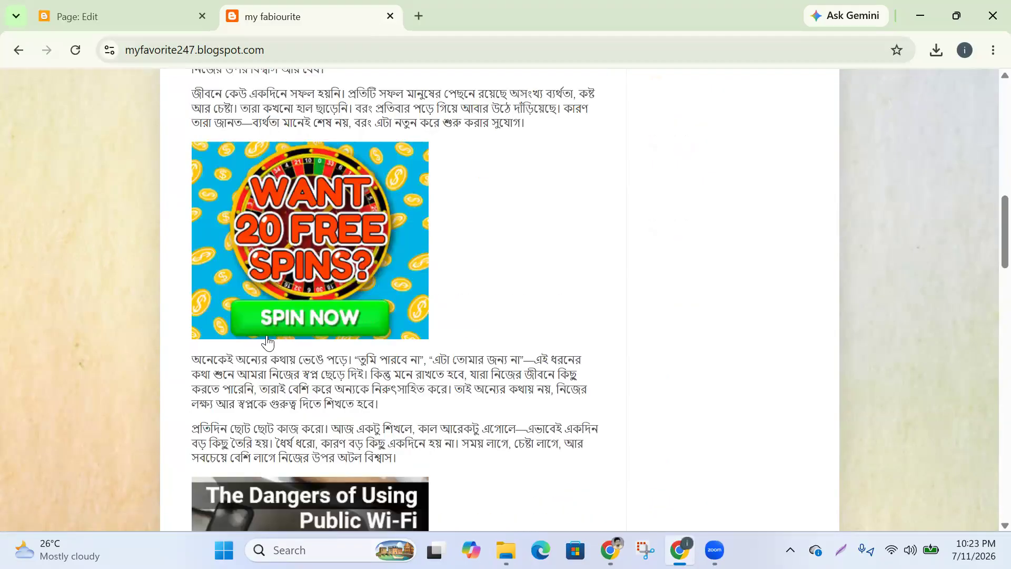
scroll(240, 287, "up", 5)
Reload the blog's Home page and check its posts and the fit of the header banner
left_click(199, 299)
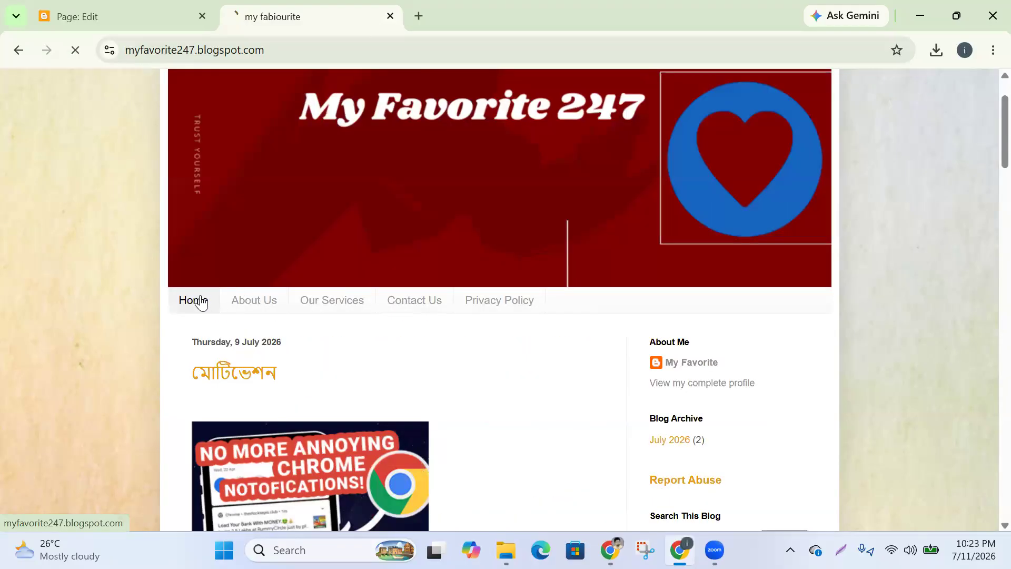
scroll(564, 395, "down", 10)
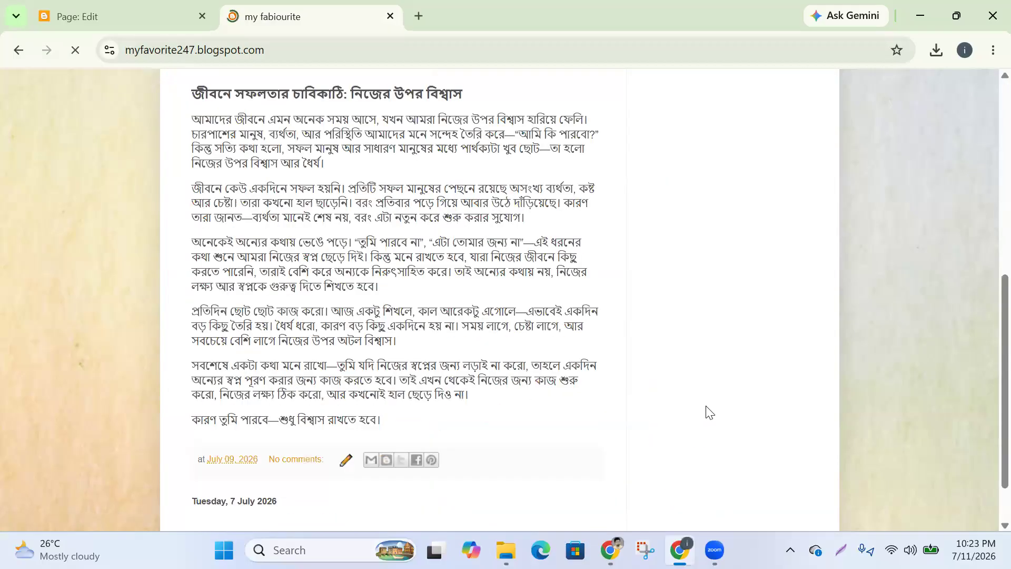
scroll(584, 422, "down", 10)
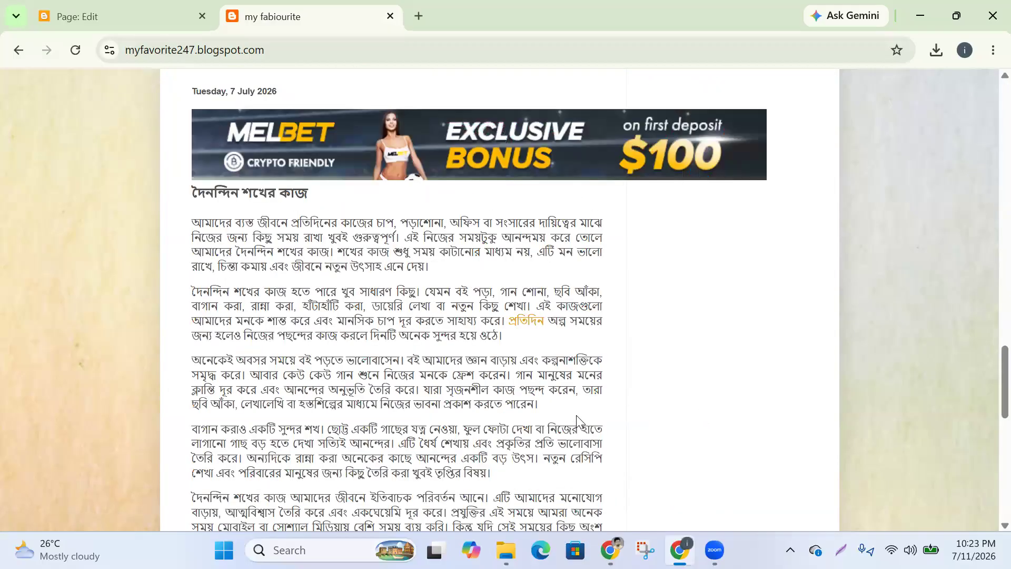
scroll(526, 395, "up", 15)
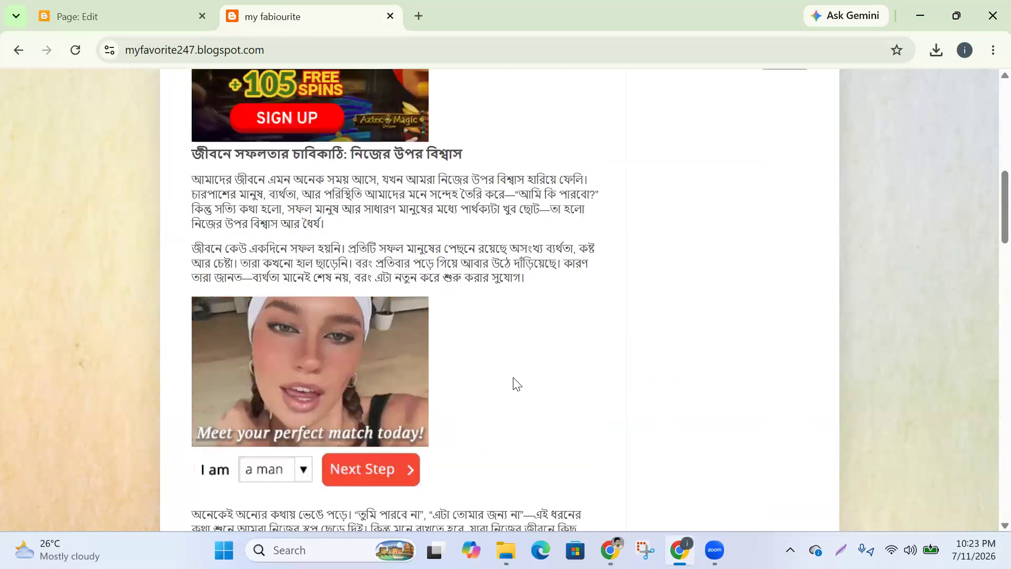
scroll(506, 341, "up", 2)
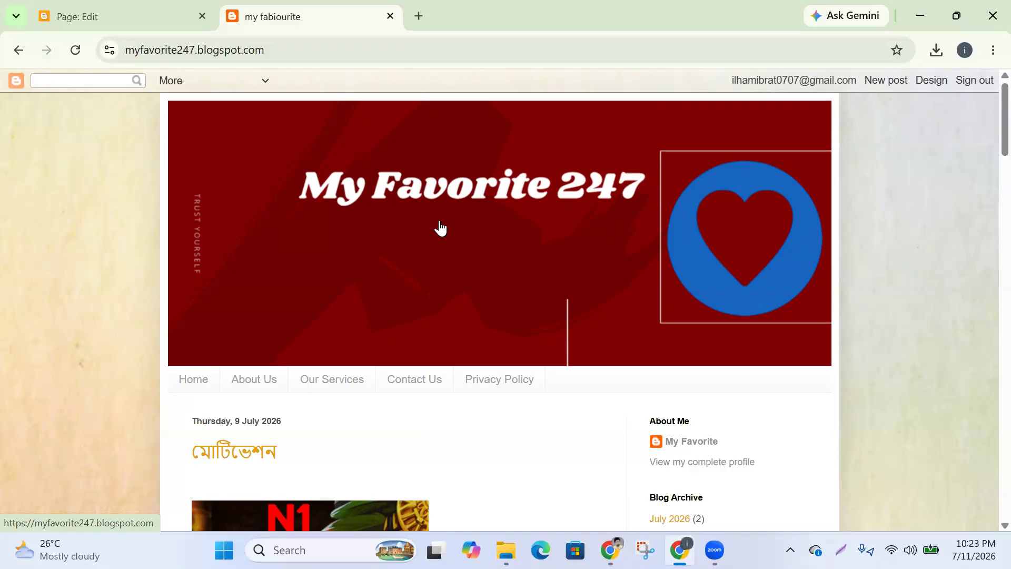
scroll(732, 318, "down", 3)
scroll(731, 313, "up", 3)
left_click(732, 294)
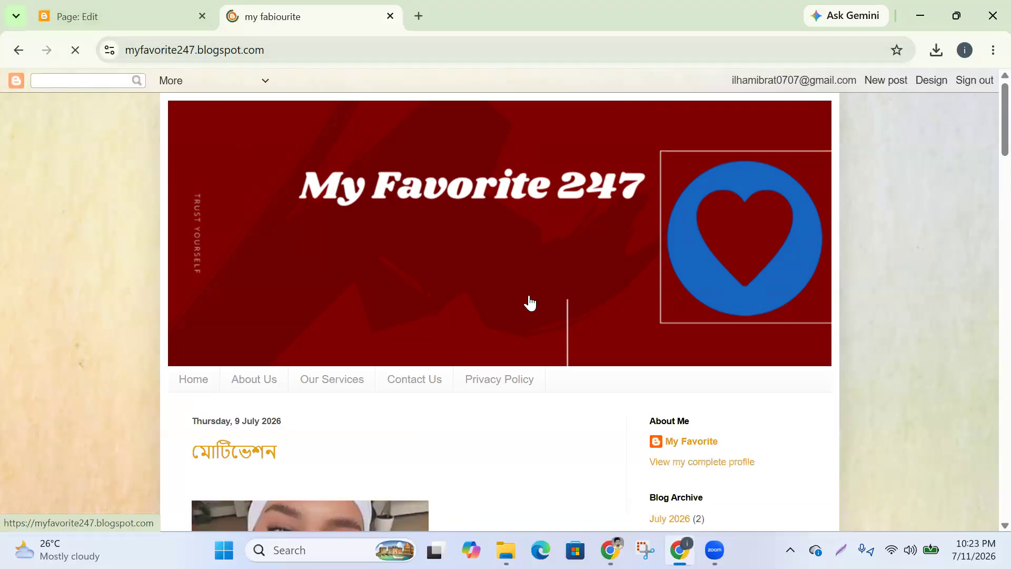
Leave the About Us page editor and open the blog's Layout at the header and Cross-column gadgets
left_click(112, 14)
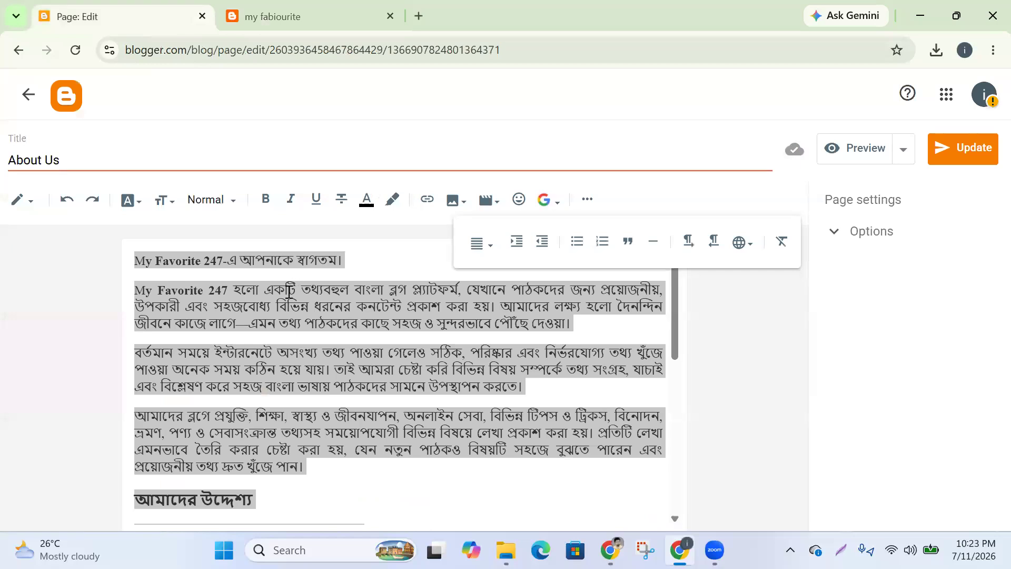
left_click(26, 102)
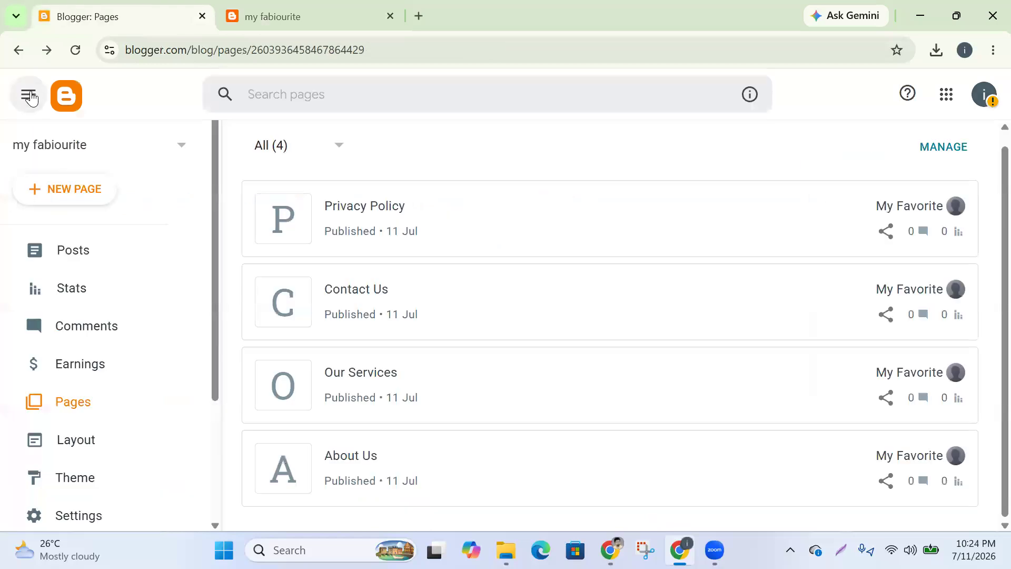
scroll(73, 371, "down", 2)
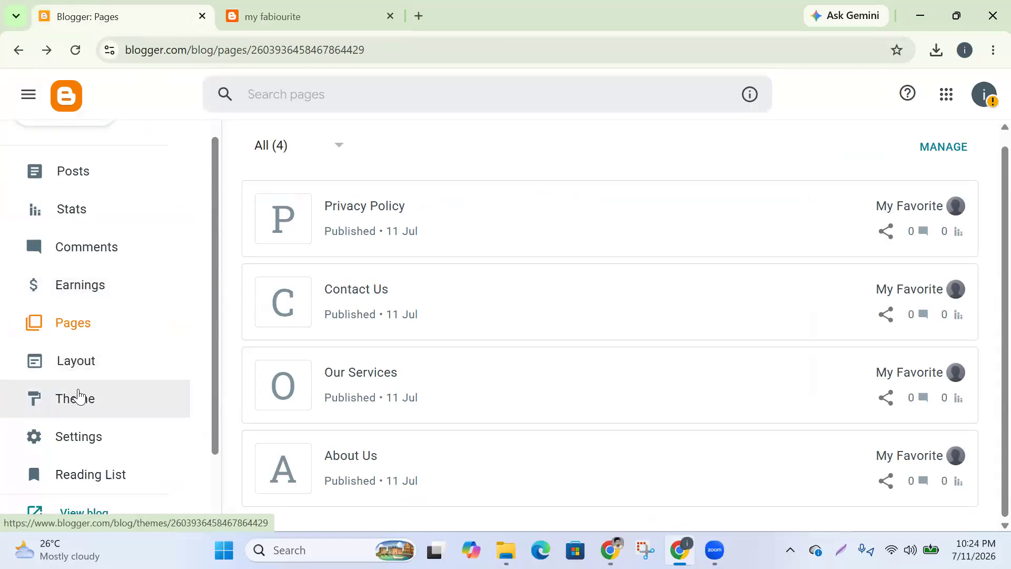
left_click(81, 364)
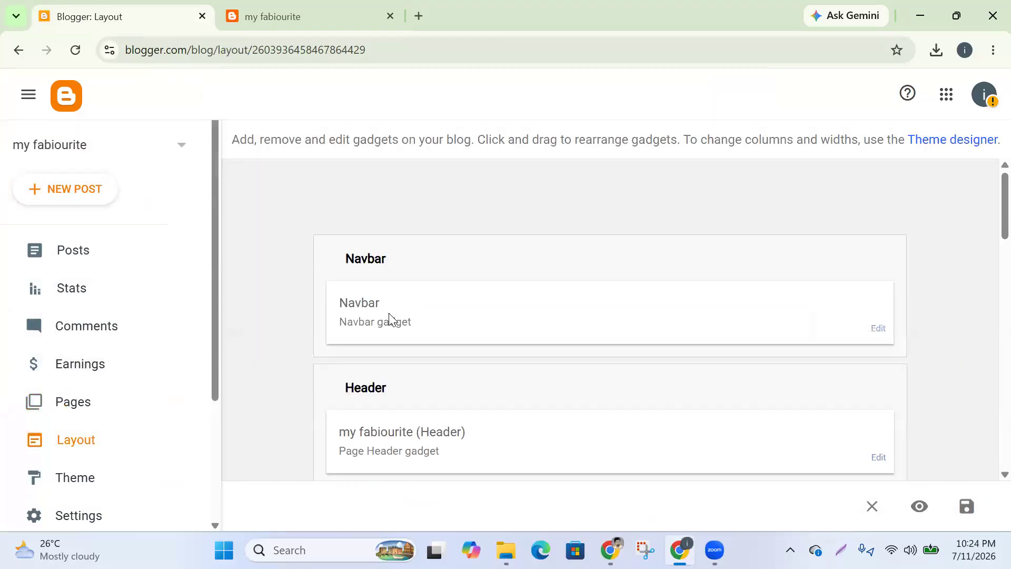
scroll(514, 409, "down", 5)
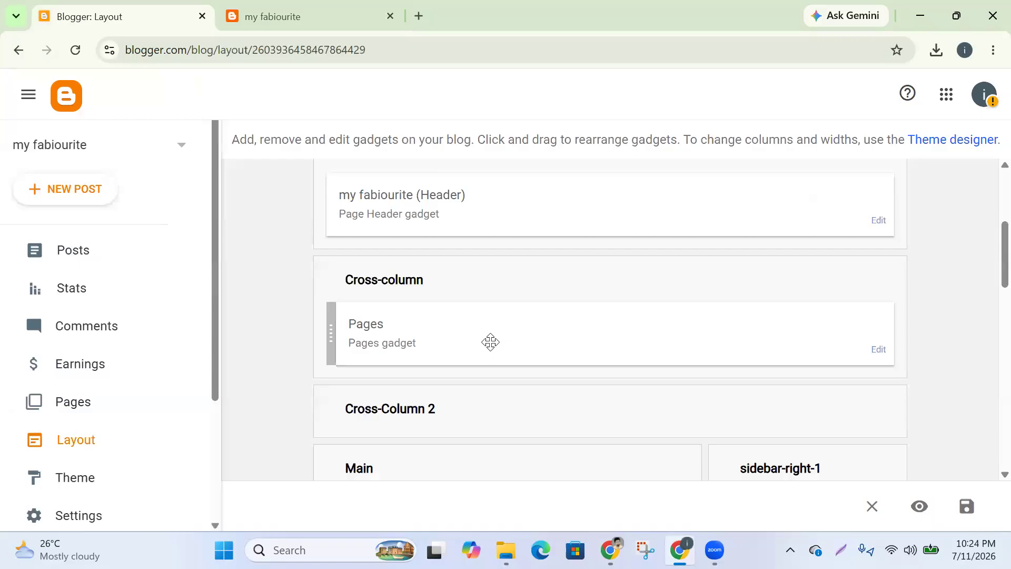
Close the ChatGPT window and open the banner myfavorite247.png from the Downloads folder in Paint
left_click(920, 19)
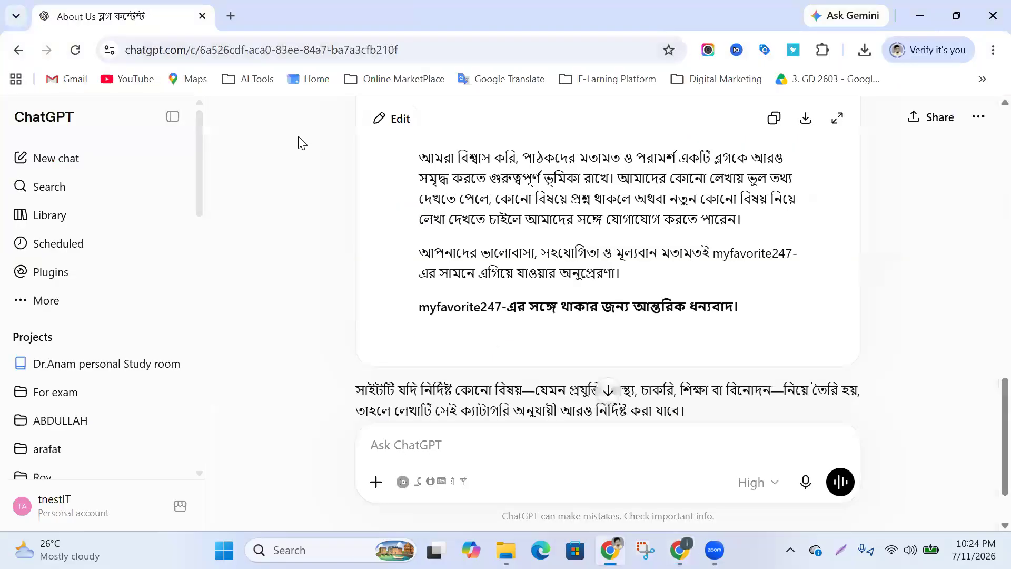
left_click(989, 19)
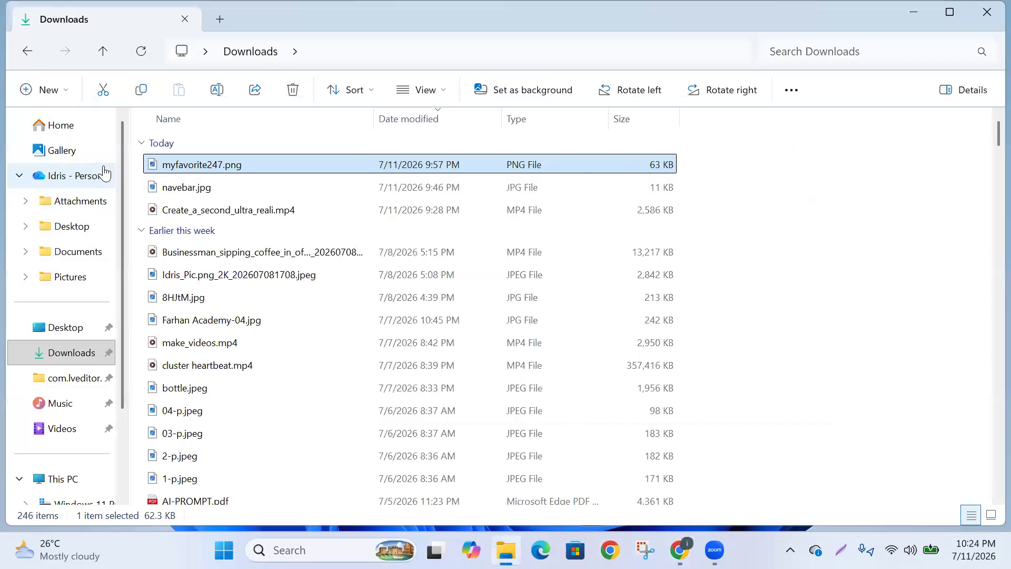
right_click(199, 169)
mouse_move(259, 91)
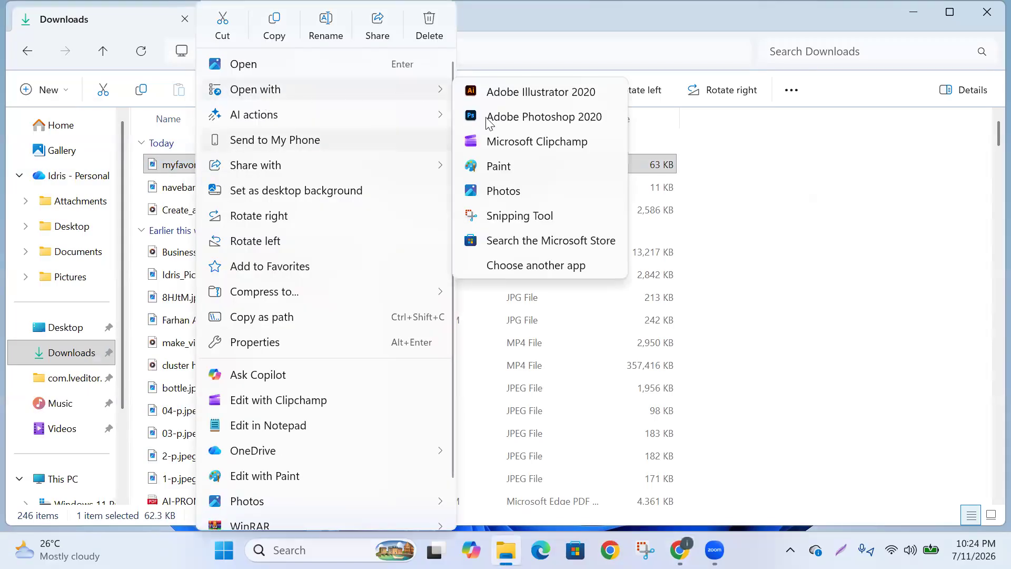
left_click(495, 167)
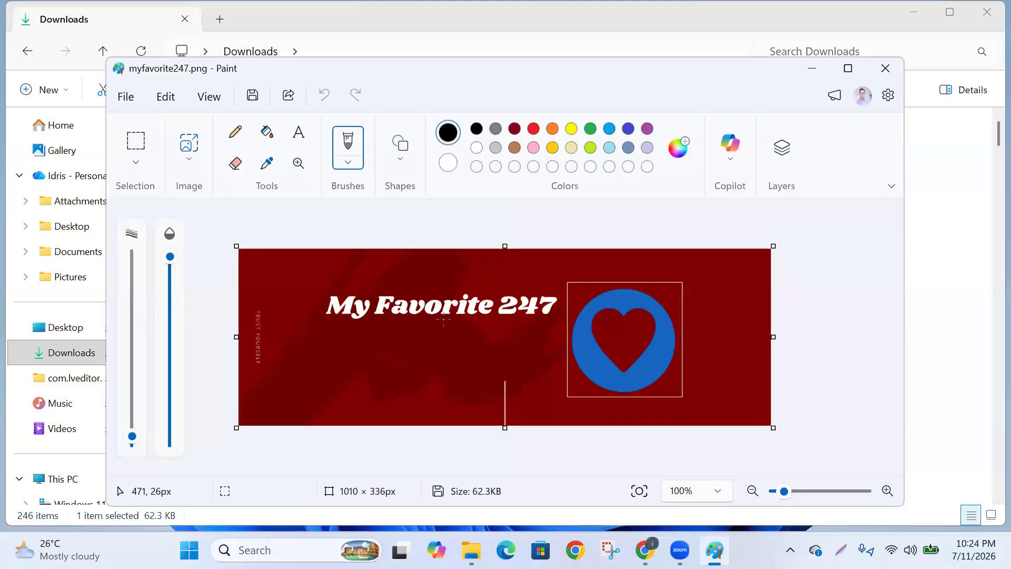
Resize the banner image in pixels to a width of 980, keeping its aspect ratio
left_click(189, 149)
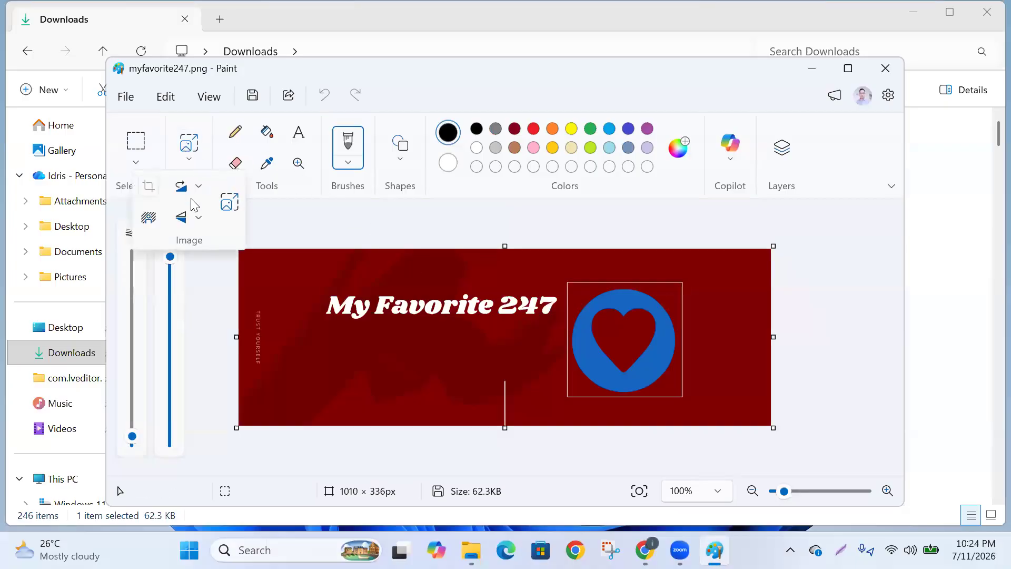
left_click(231, 207)
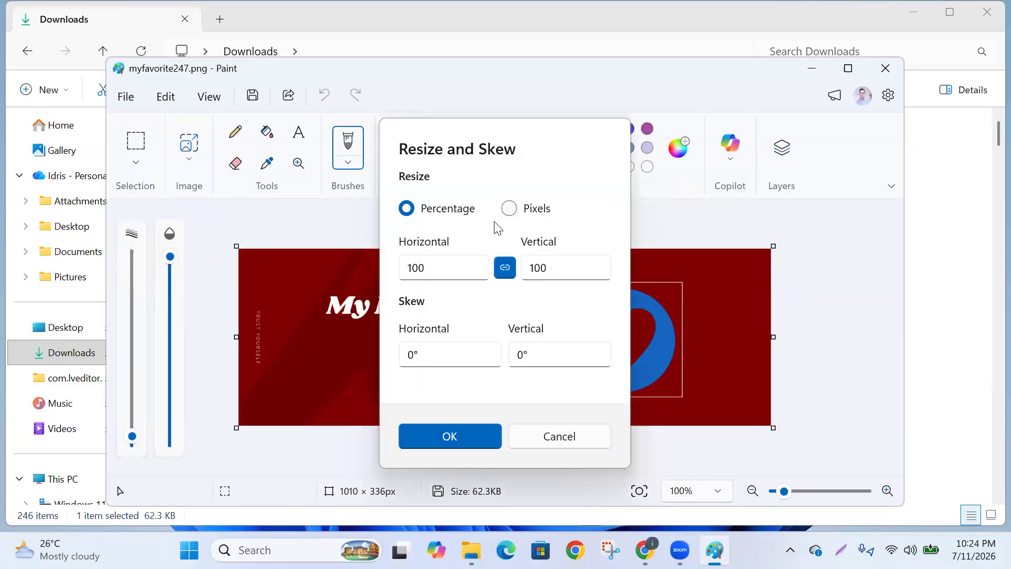
left_click(510, 208)
left_click(448, 269)
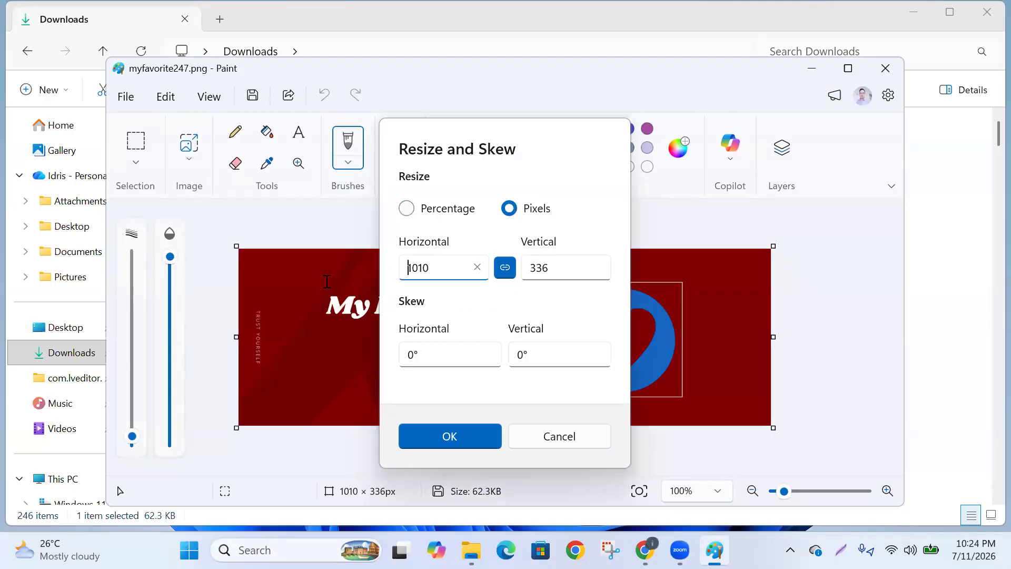
left_click_drag(433, 267, 399, 273)
type("980")
left_click(500, 246)
left_click(461, 435)
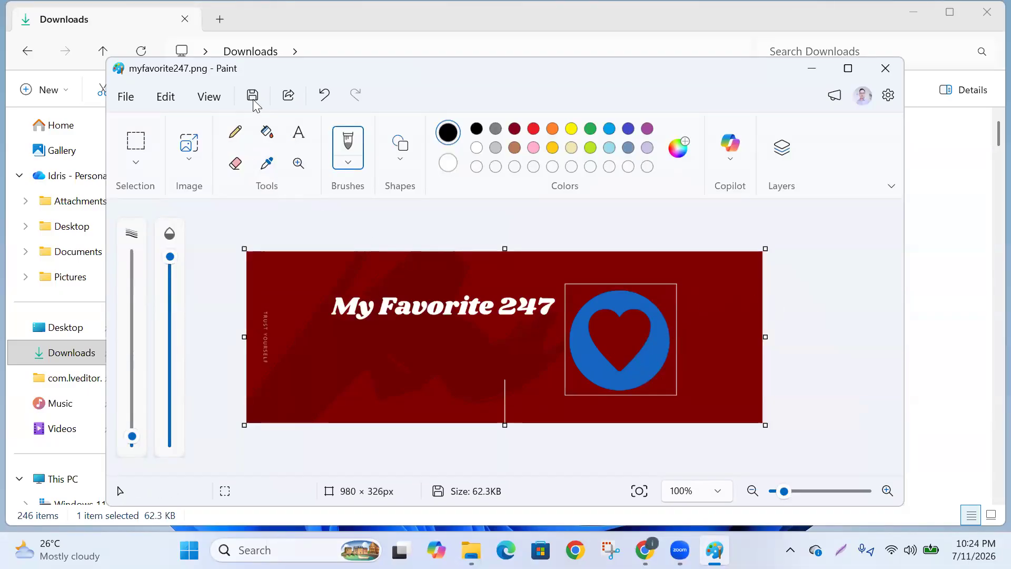
Resize the banner image to a width of 960 pixels, keeping its aspect ratio
left_click(190, 158)
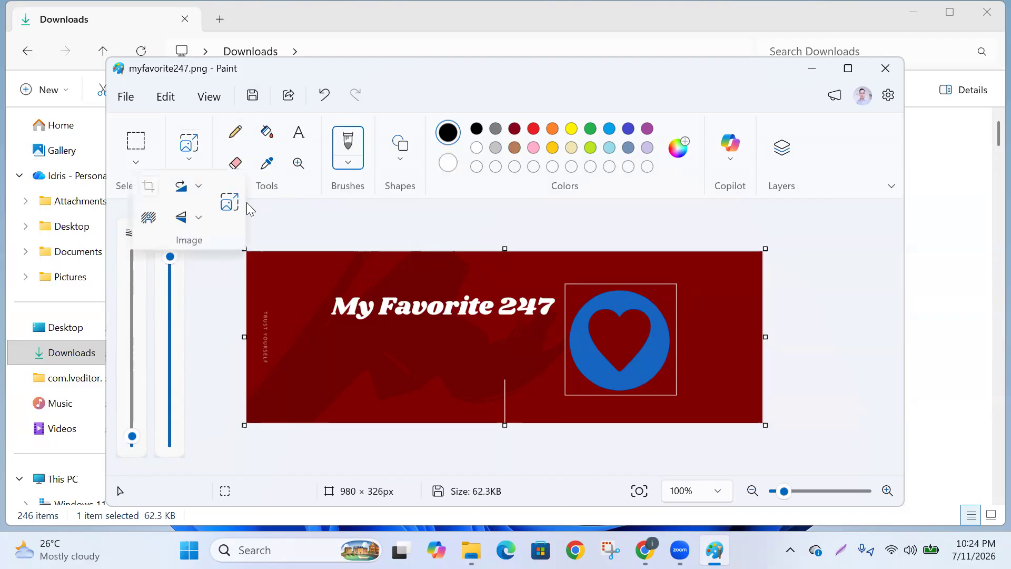
left_click(228, 203)
left_click(406, 268)
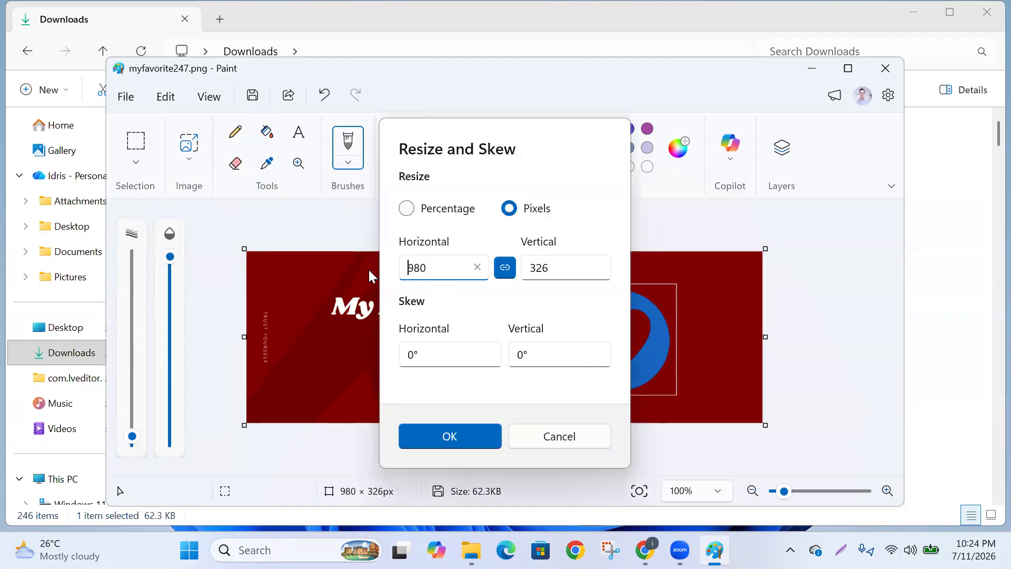
left_click_drag(428, 270, 400, 273)
type("960")
left_click(453, 436)
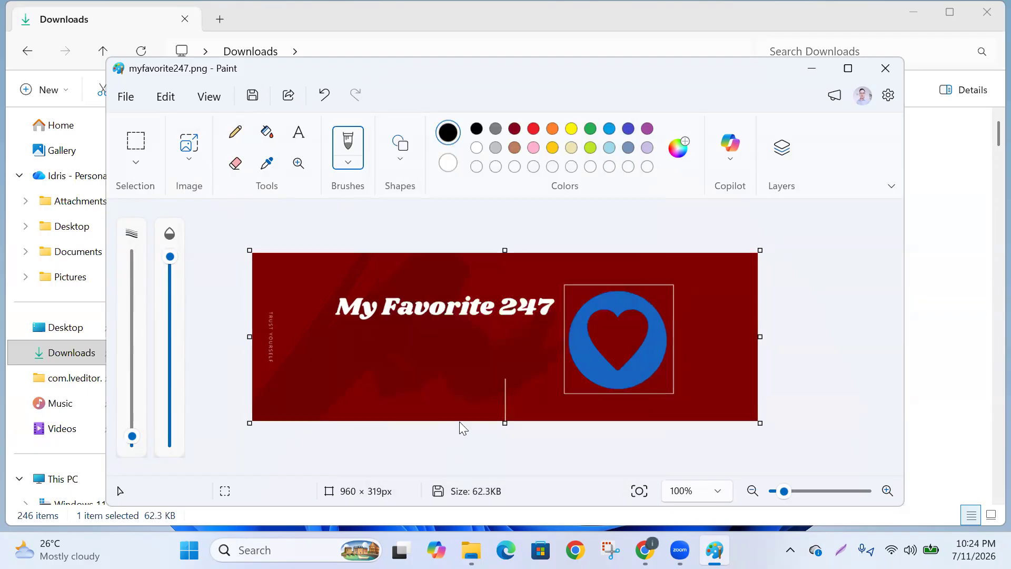
Save the resized banner over myfavorite247.png and close Paint
left_click(253, 96)
left_click(885, 68)
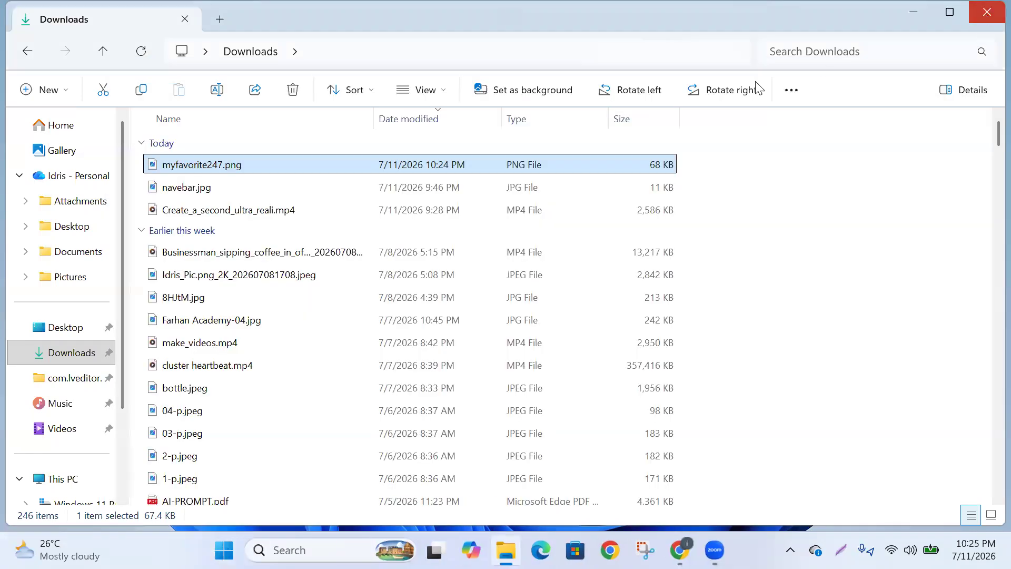
key("super+d")
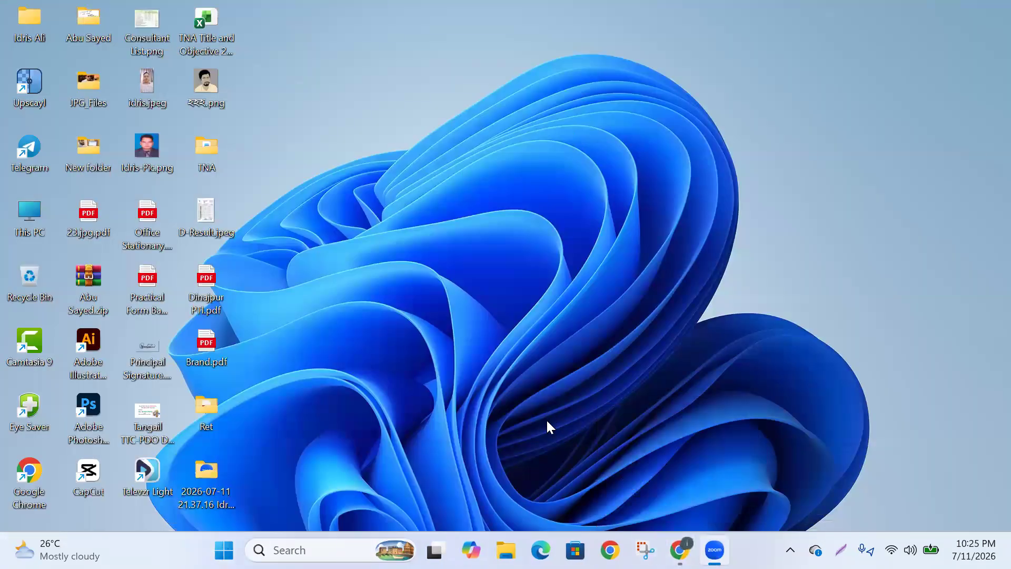
Return to the Blogger layout in Chrome, open the page header's settings and remove its current image
left_click(647, 501)
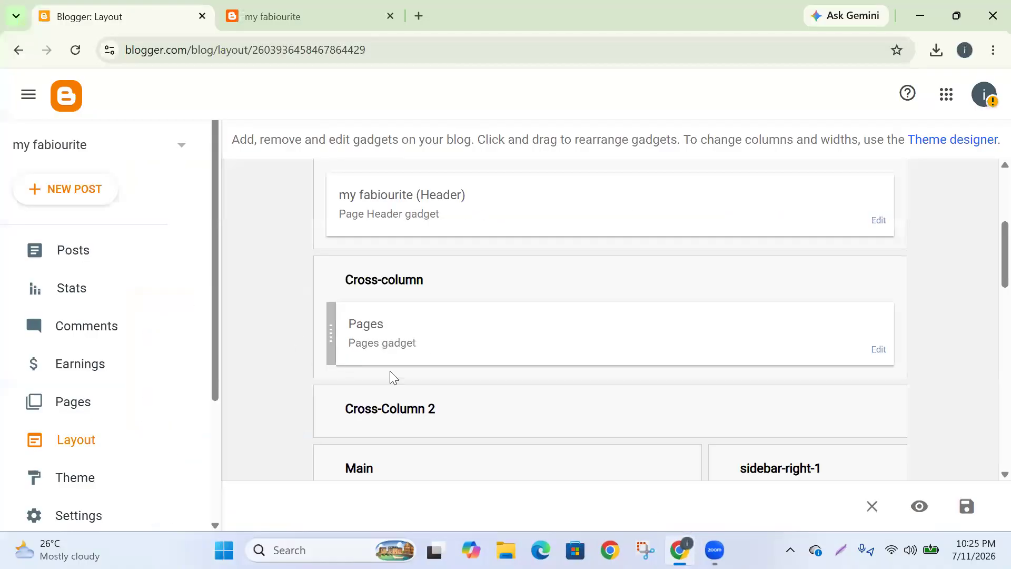
scroll(424, 325, "up", 3)
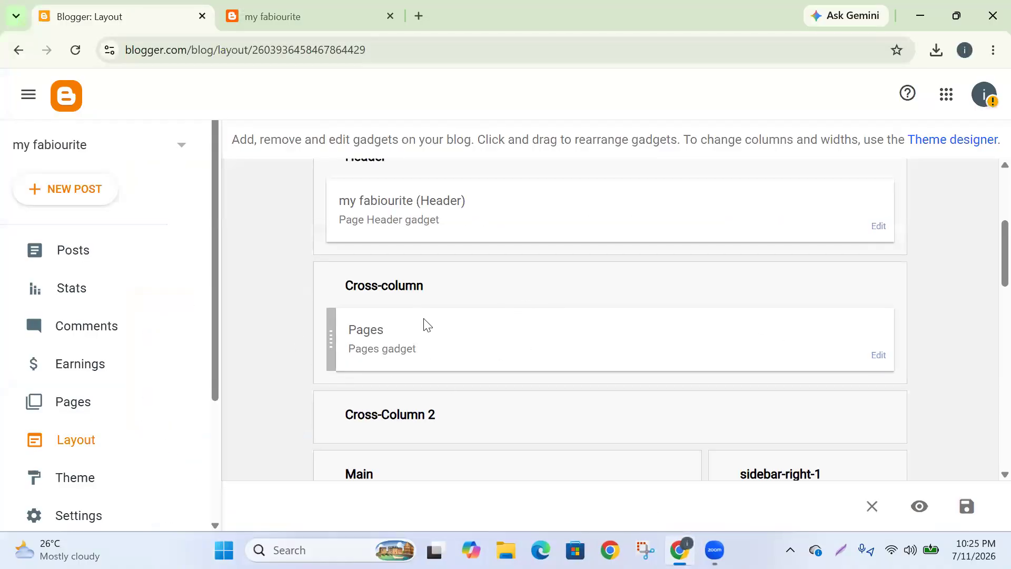
left_click(877, 378)
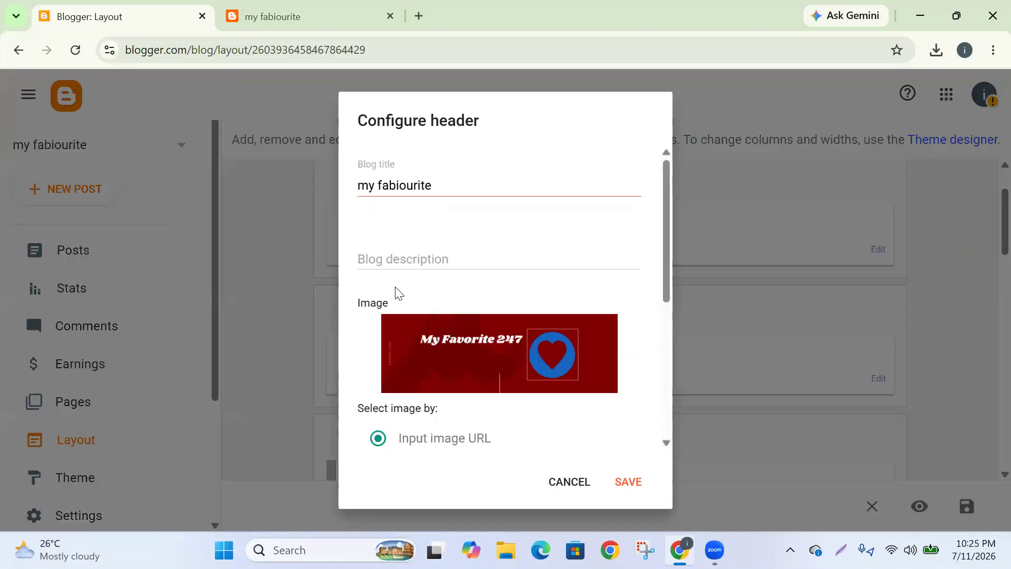
scroll(399, 292, "down", 3)
left_click(404, 306)
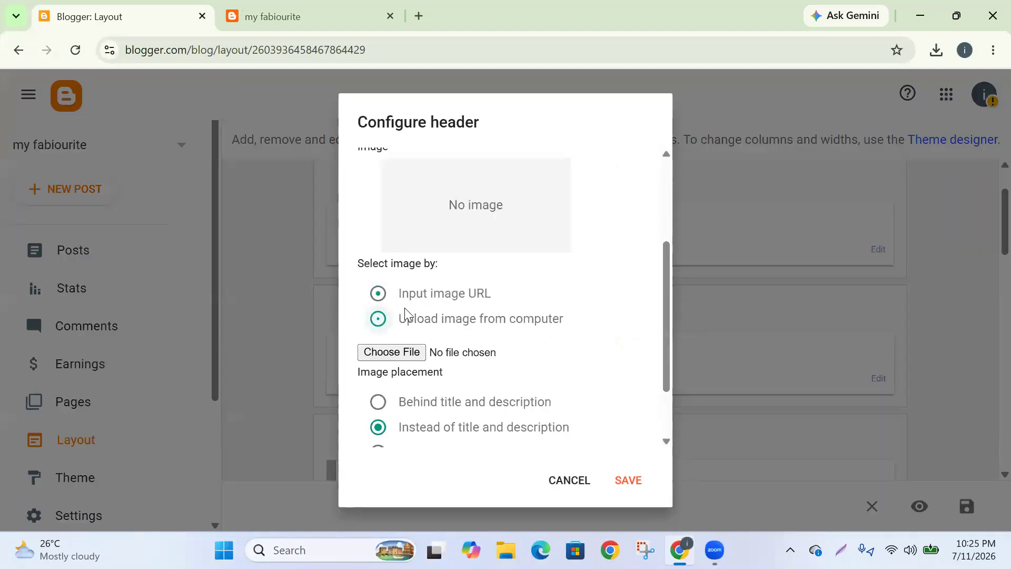
Upload myfavorite247.png from the Downloads folder as the header image and save the header settings
left_click(404, 355)
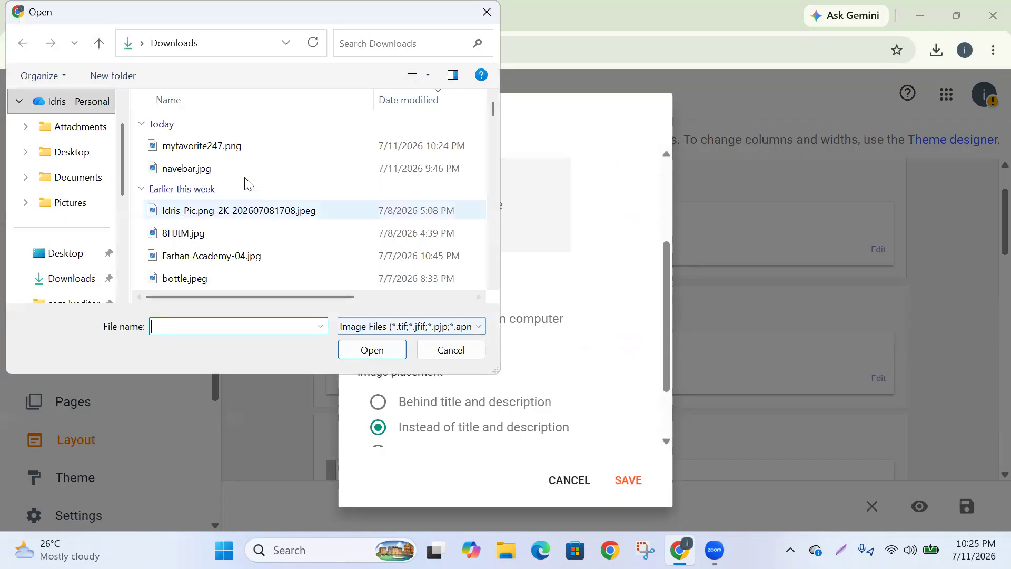
left_click(212, 146)
left_click(371, 349)
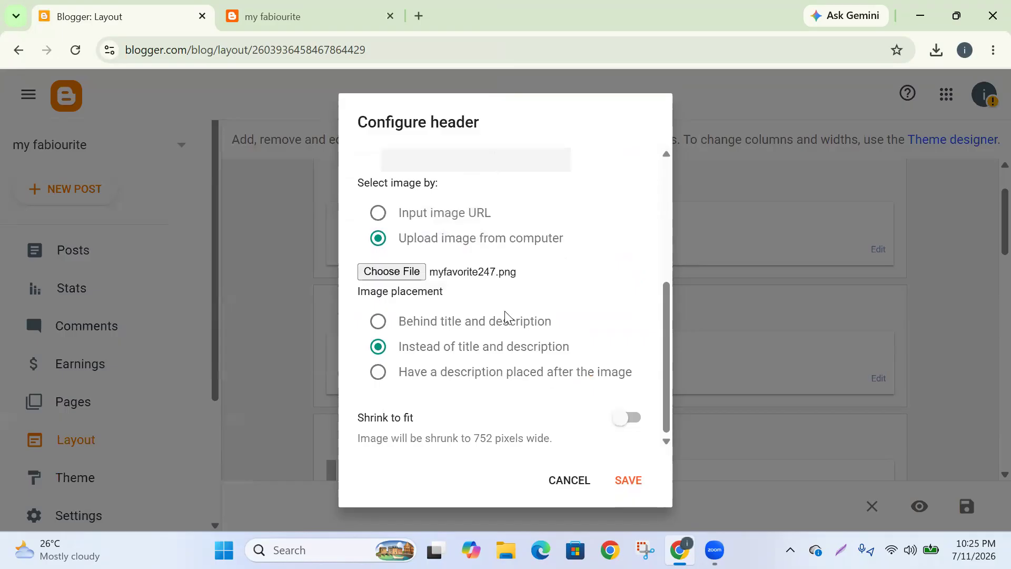
scroll(490, 305, "down", 5)
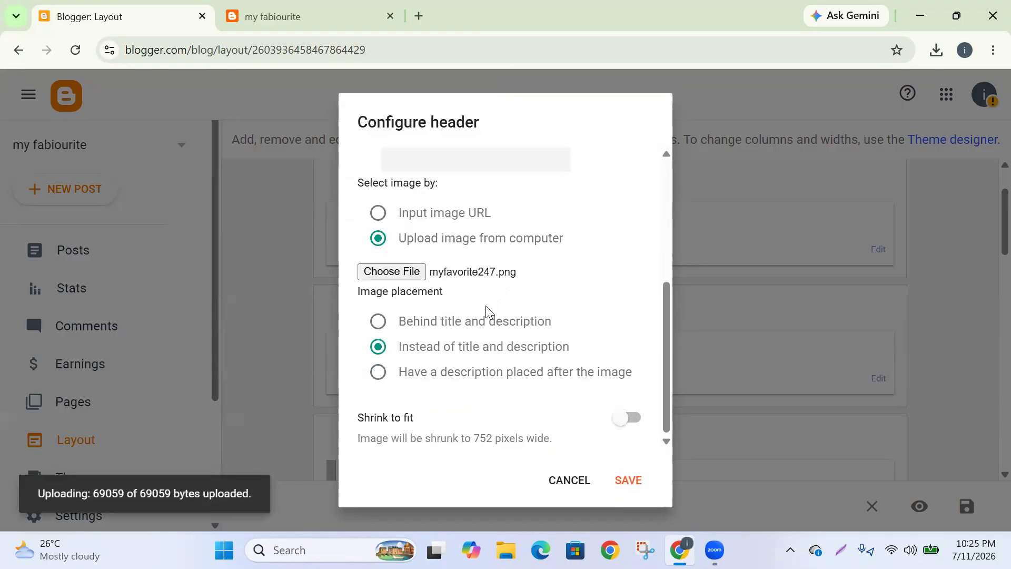
scroll(472, 315, "down", 1)
scroll(471, 320, "down", 2)
left_click(626, 482)
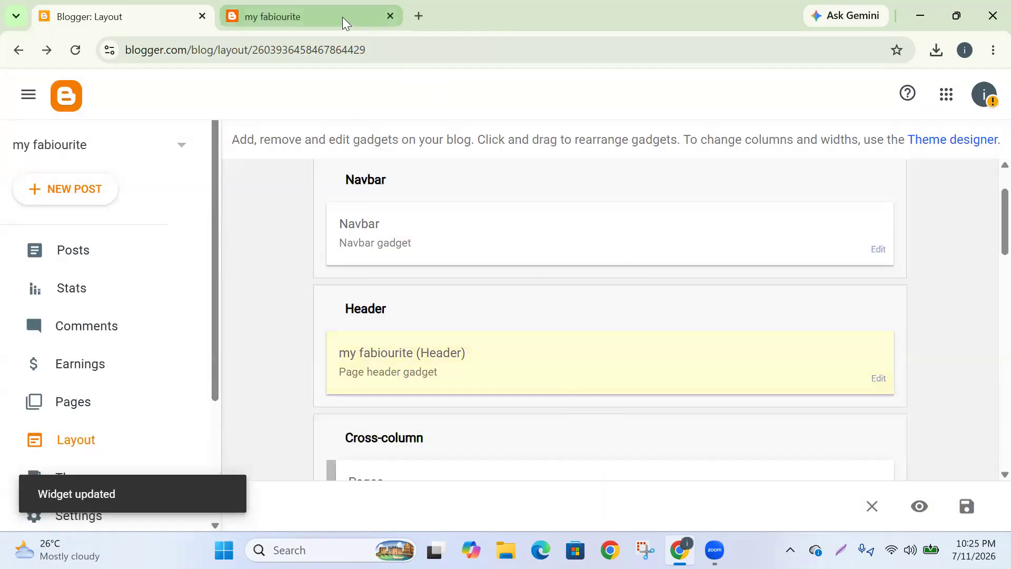
Save the blog layout and reload the live blog's home page
left_click(343, 18)
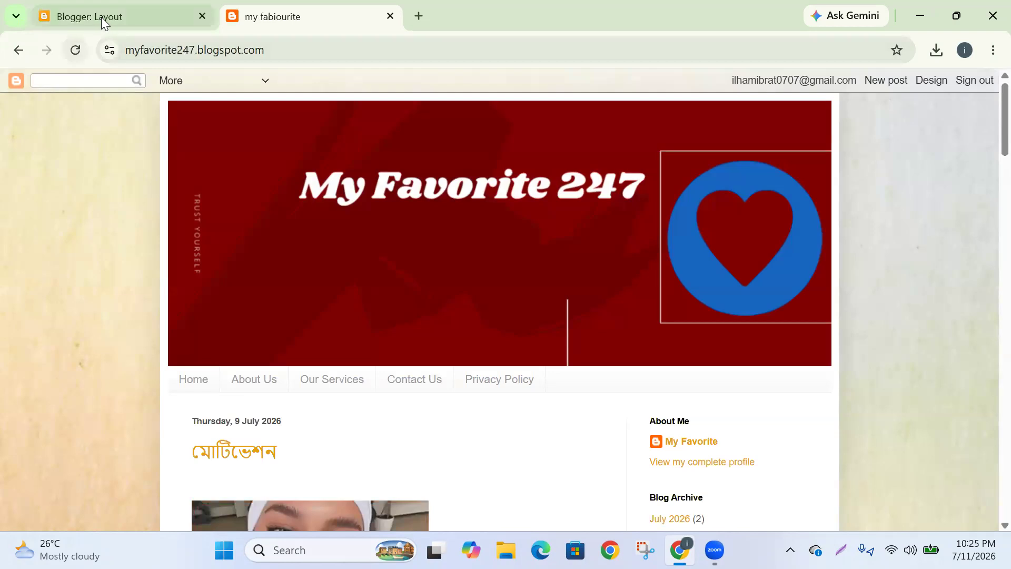
left_click(101, 17)
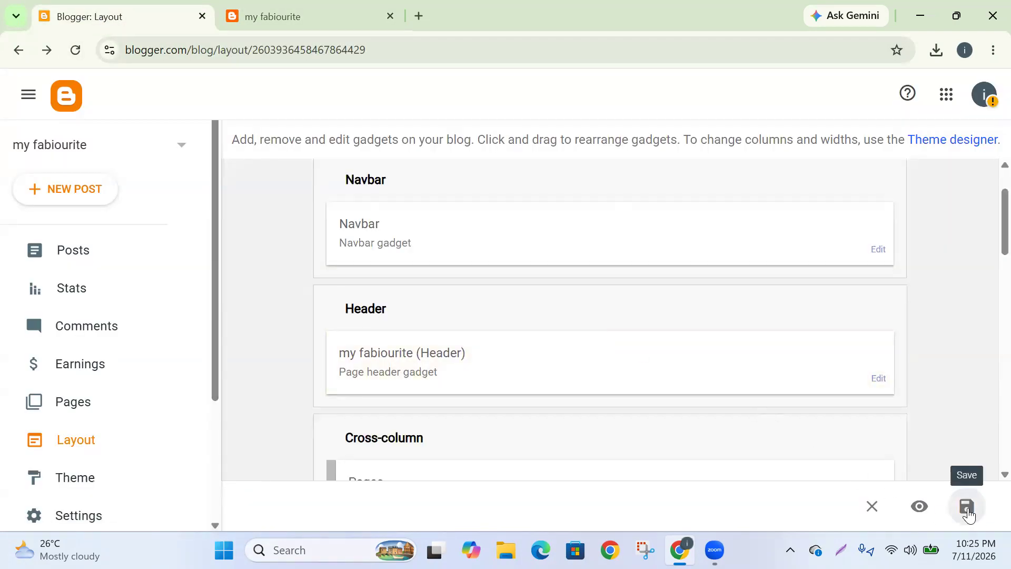
left_click(968, 512)
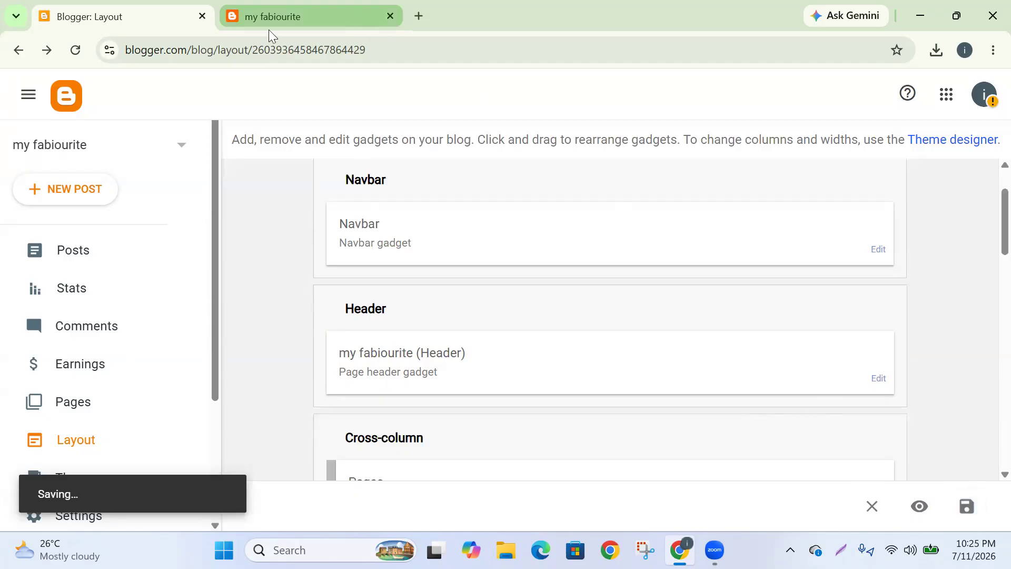
key("ctrl+Tab")
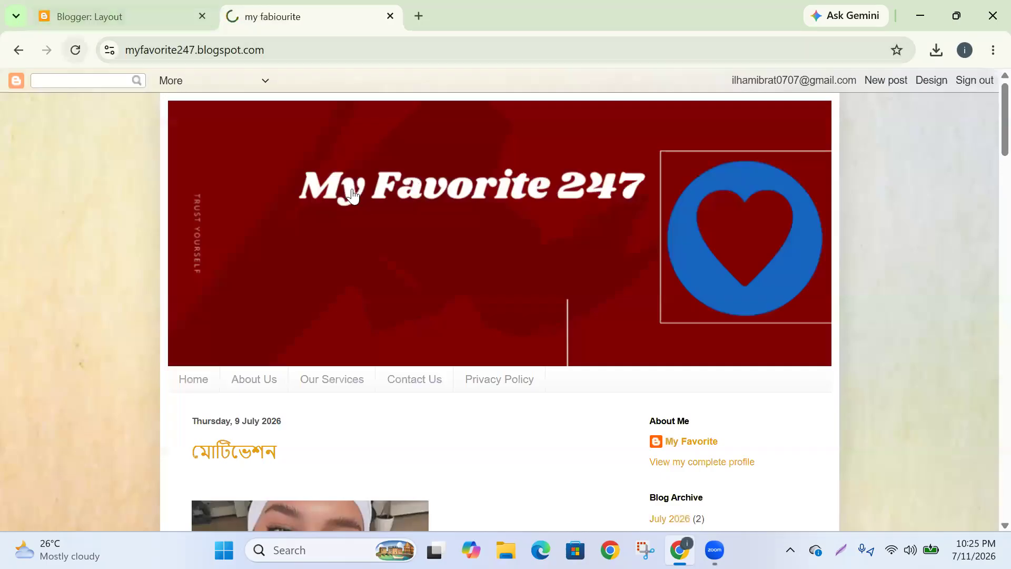
key("F5")
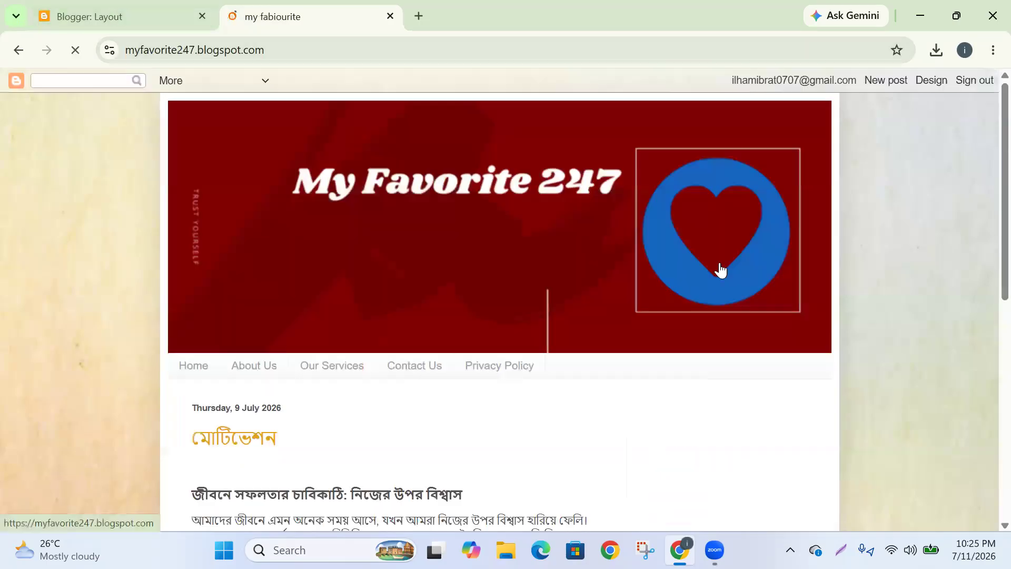
Examine the header banner, page links and post content on the live blog's home page
scroll(748, 263, "down", 4)
scroll(711, 255, "up", 4)
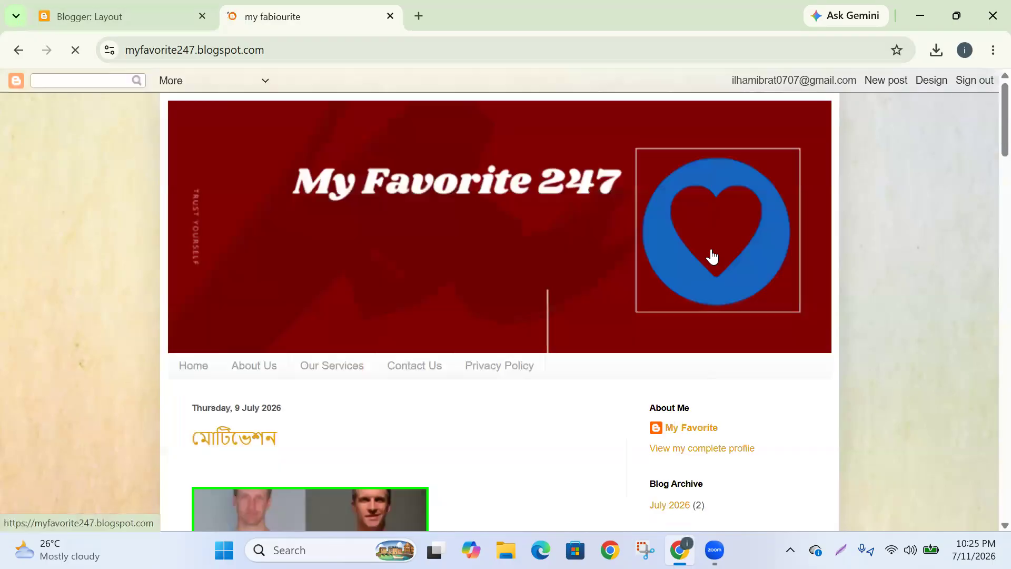
scroll(292, 373, "down", 4)
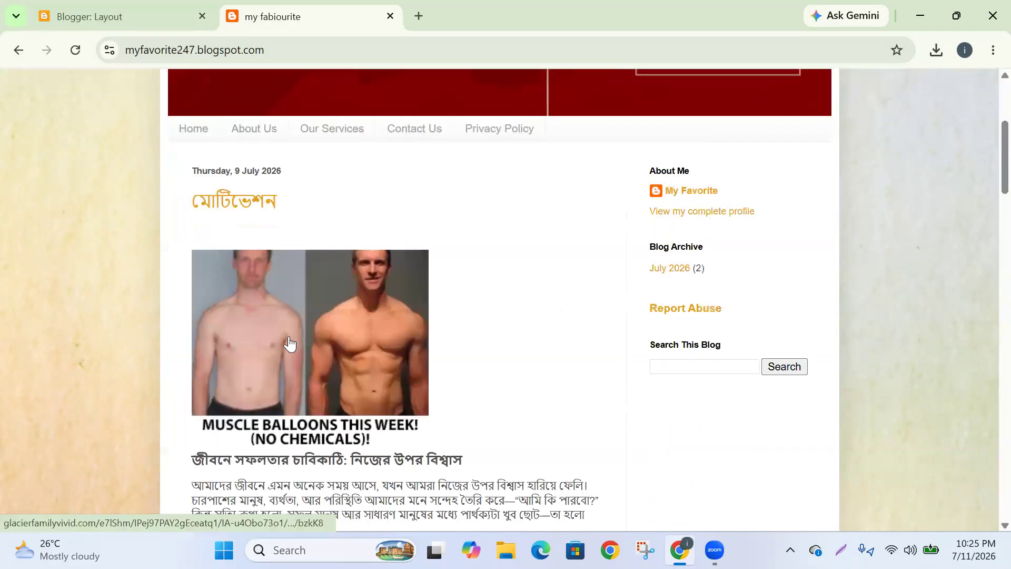
scroll(325, 333, "down", 8)
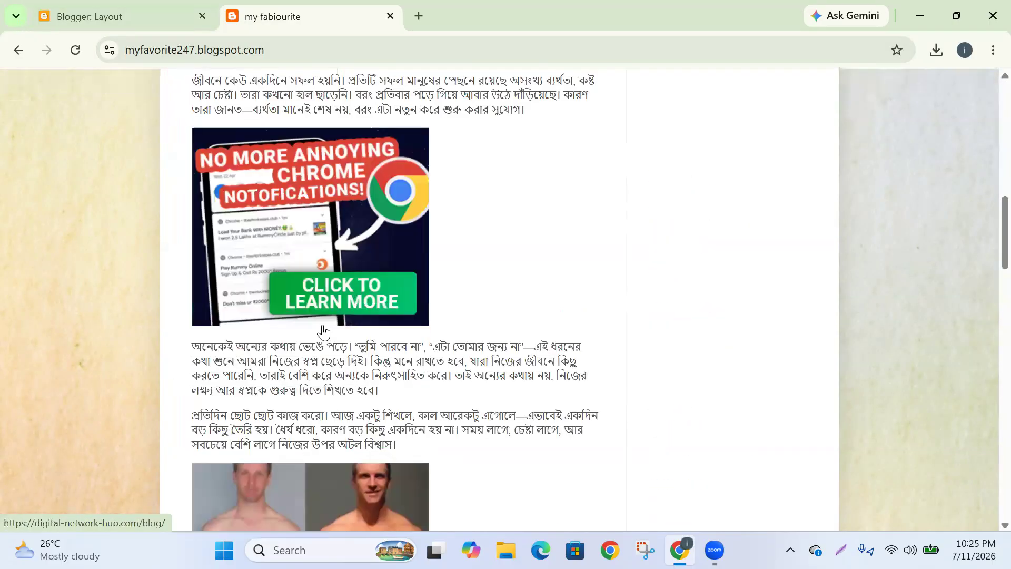
scroll(314, 334, "down", 4)
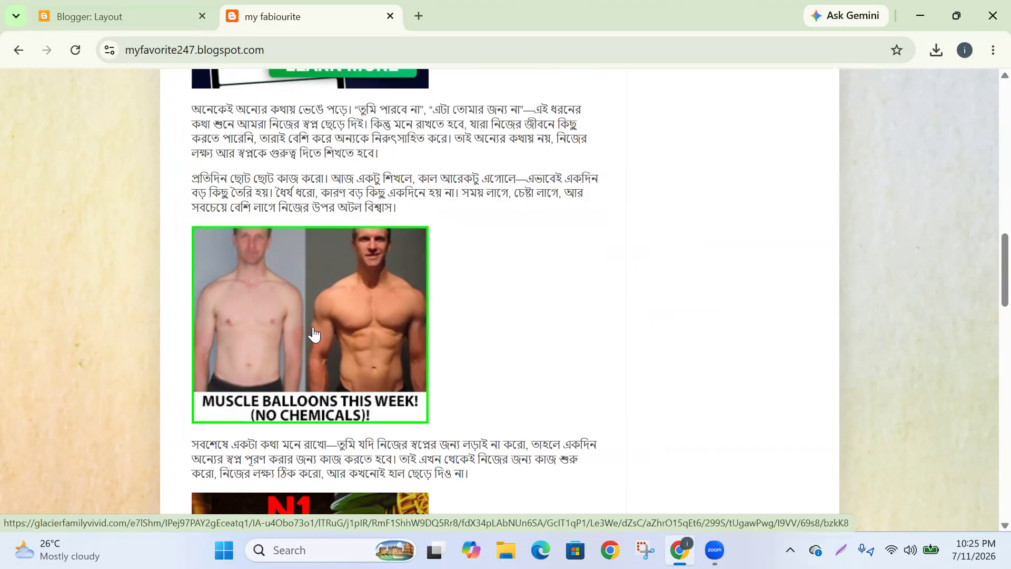
scroll(442, 364, "down", 5)
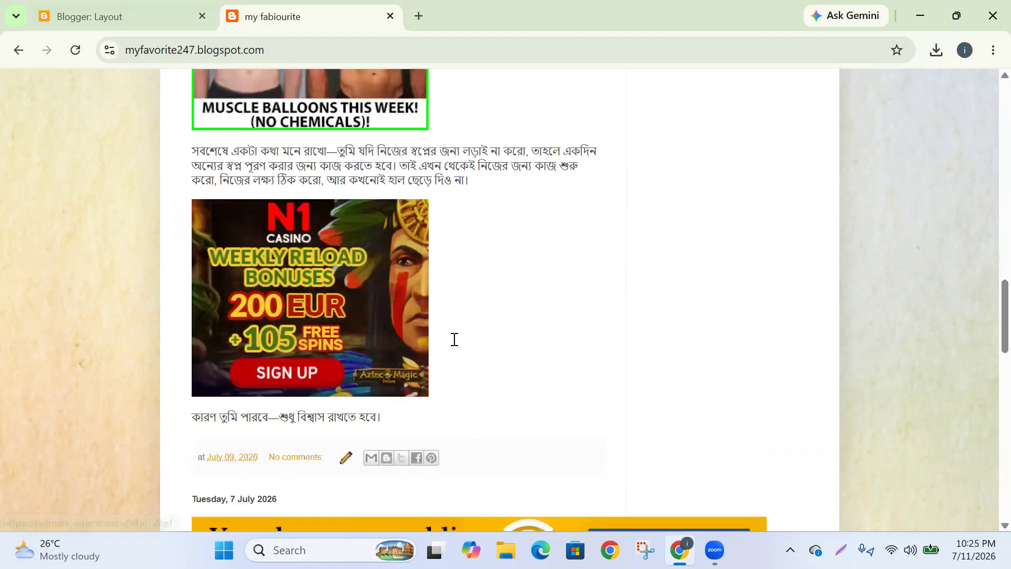
key("Home")
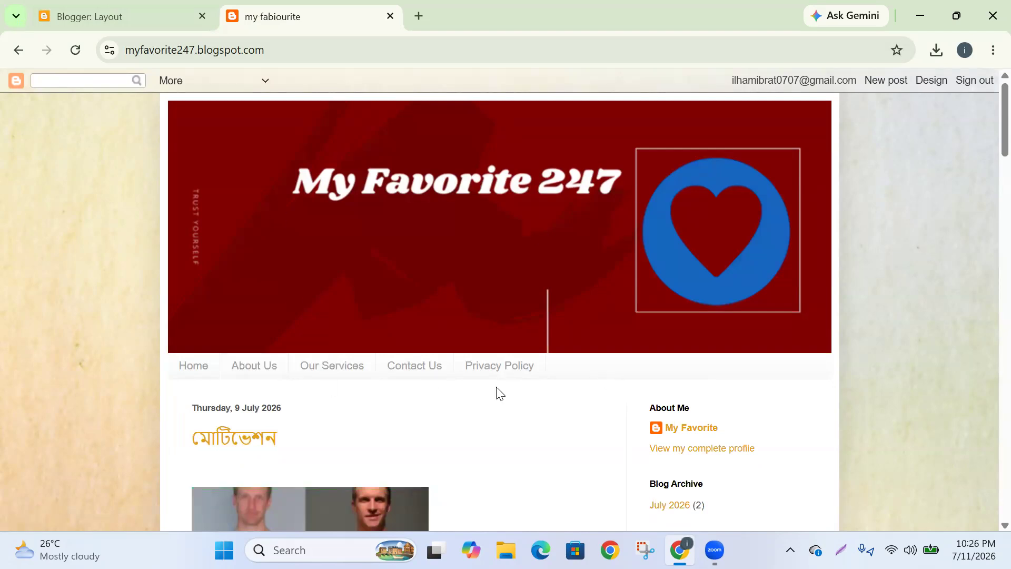
scroll(413, 429, "down", 7)
scroll(400, 431, "down", 1)
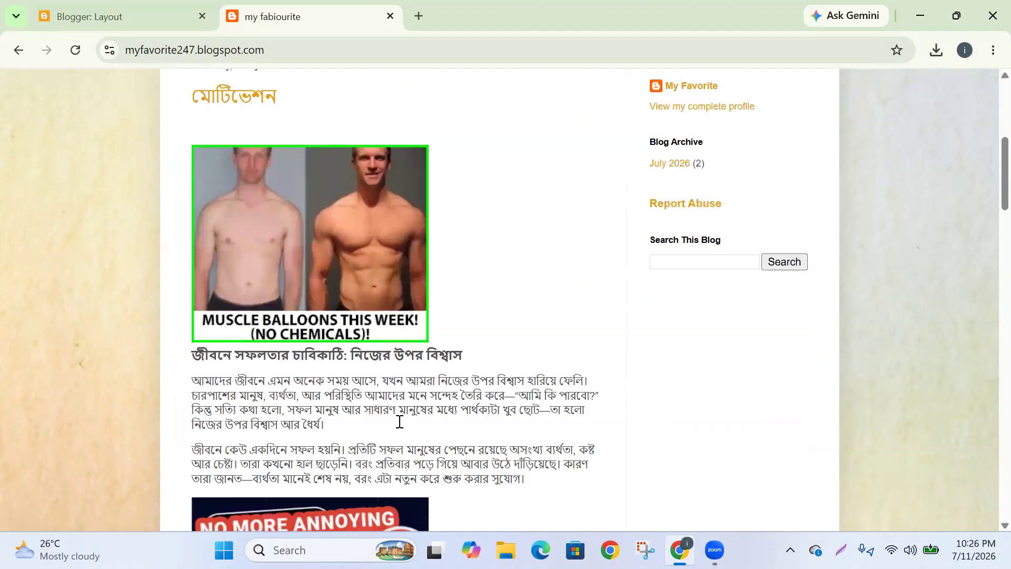
scroll(400, 434, "down", 1)
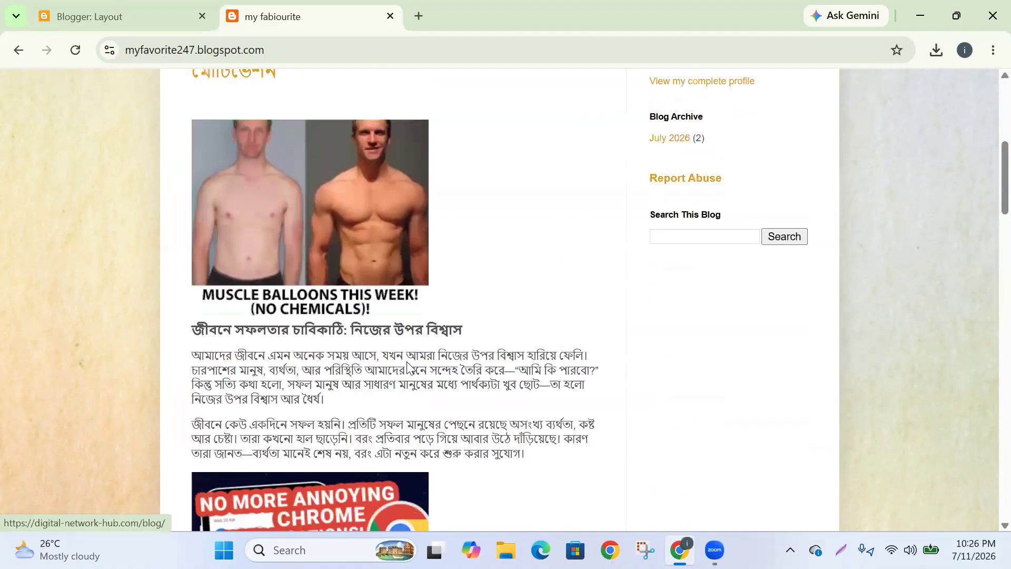
scroll(326, 374, "up", 7)
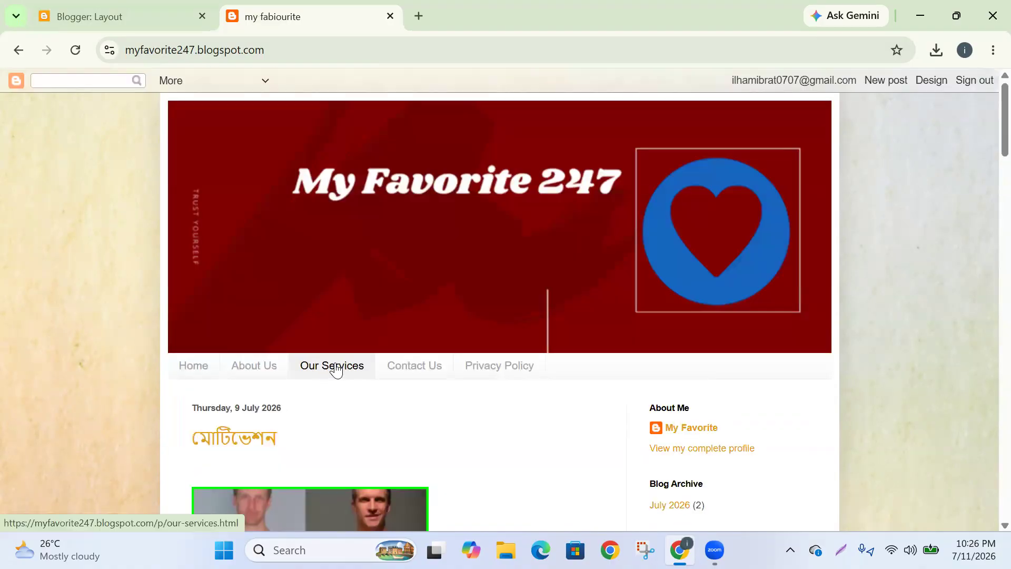
Open the blog's Our Services and Privacy Policy pages and examine the Privacy Policy page from header to footer
left_click(336, 367)
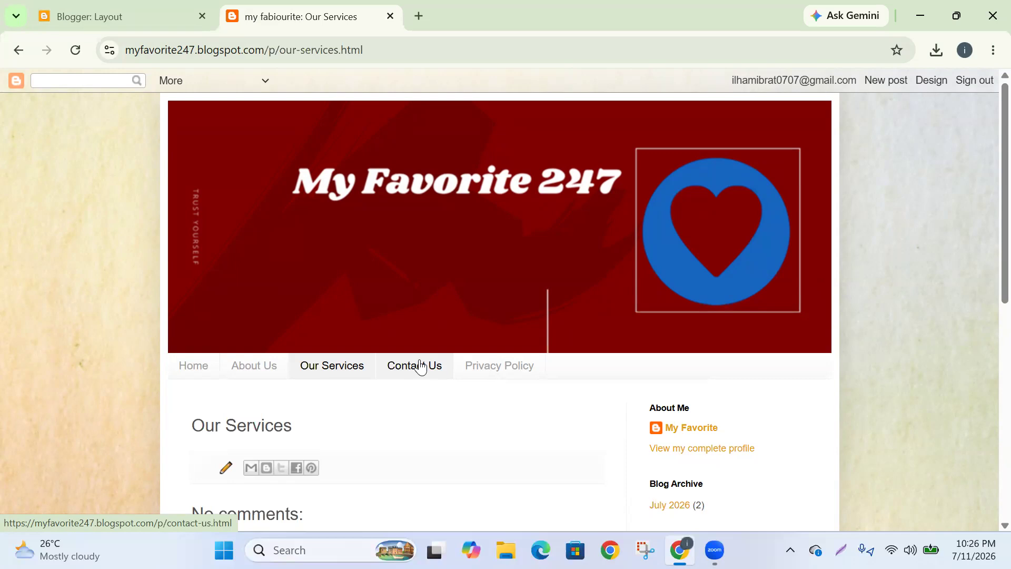
left_click(514, 364)
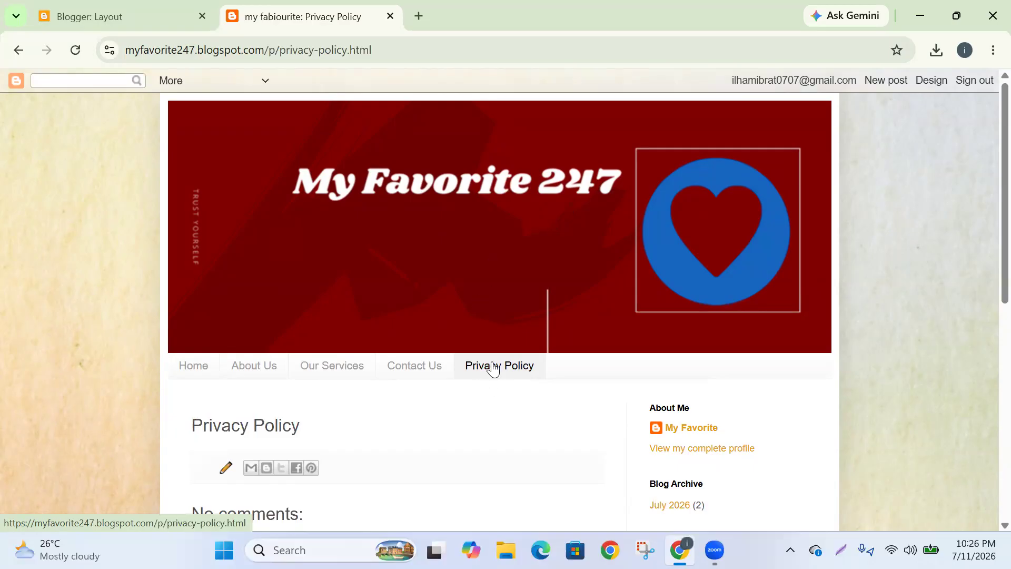
scroll(367, 411, "down", 3)
scroll(367, 410, "down", 3)
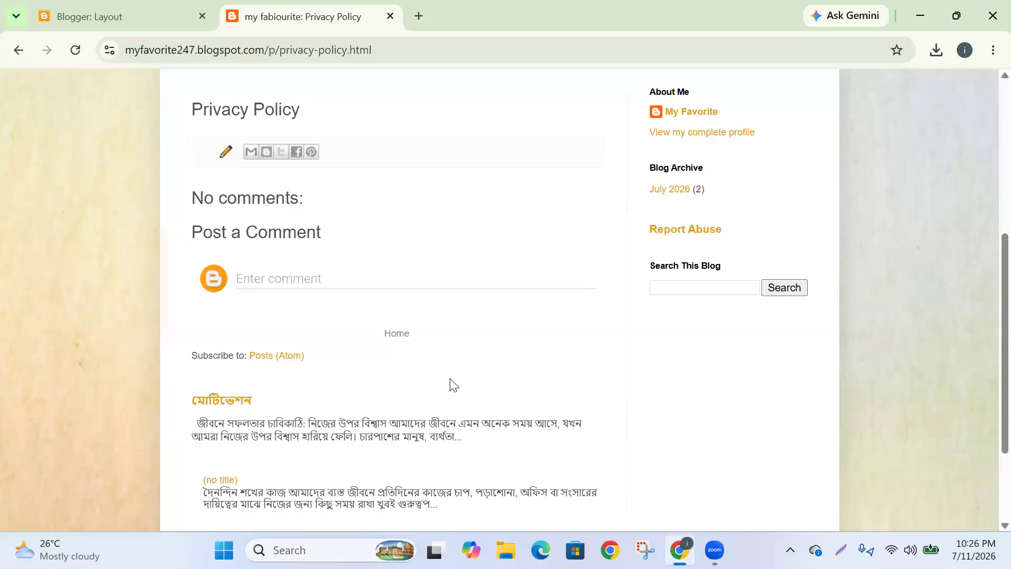
scroll(452, 384, "up", 6)
scroll(361, 362, "down", 1)
scroll(424, 361, "down", 8)
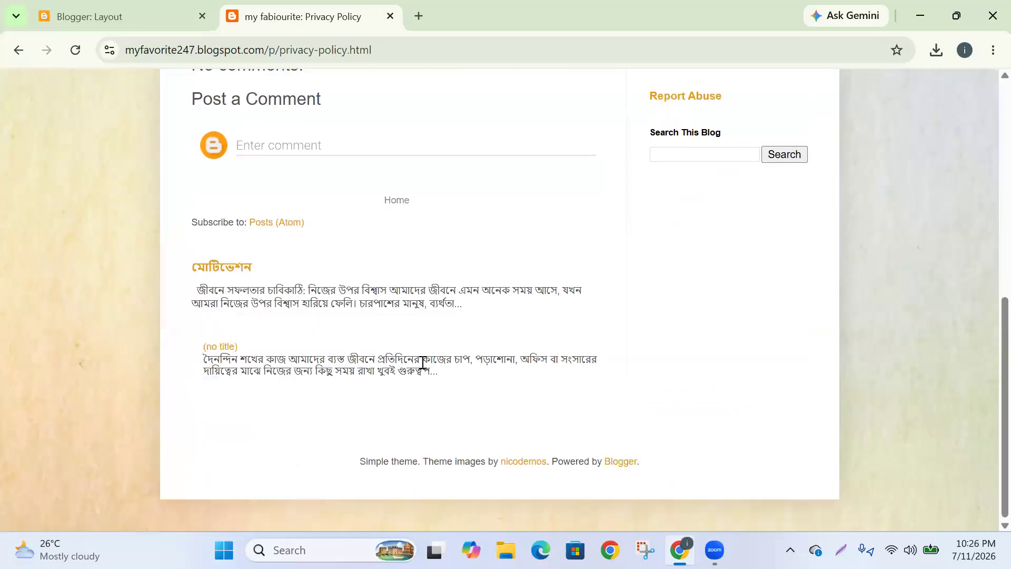
scroll(422, 361, "up", 3)
scroll(422, 362, "down", 3)
scroll(535, 440, "up", 8)
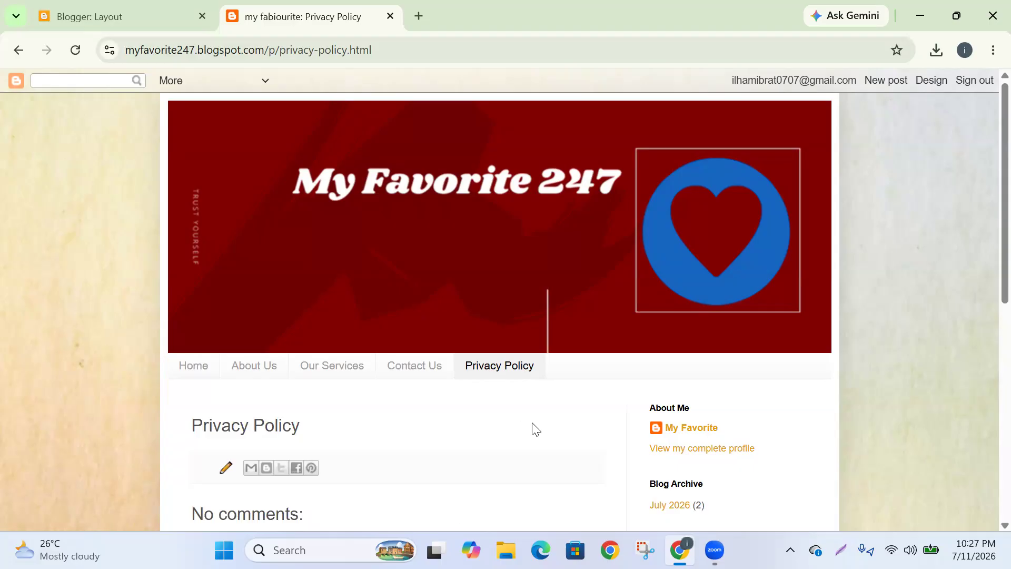
scroll(533, 430, "down", 7)
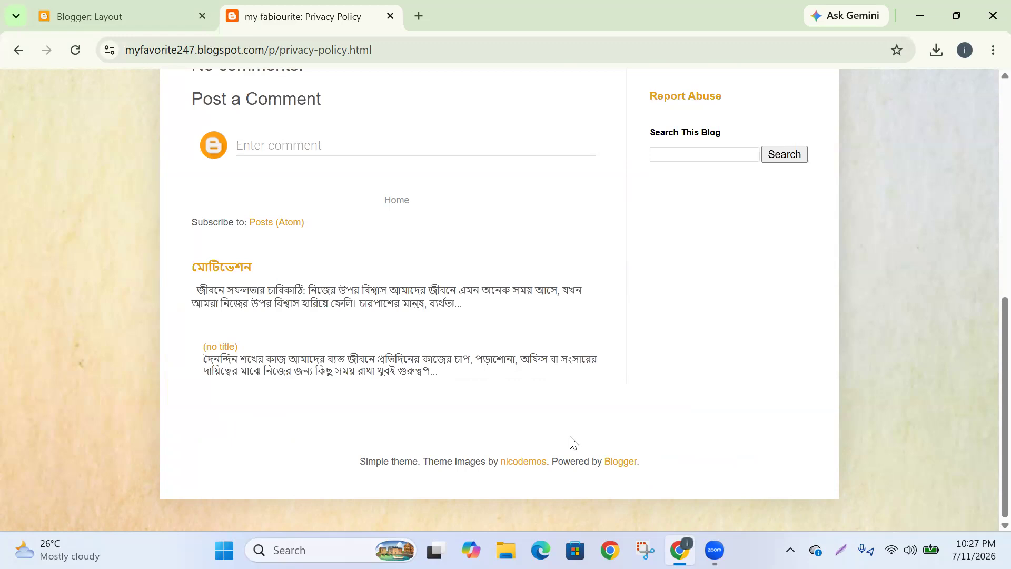
scroll(497, 377, "up", 3)
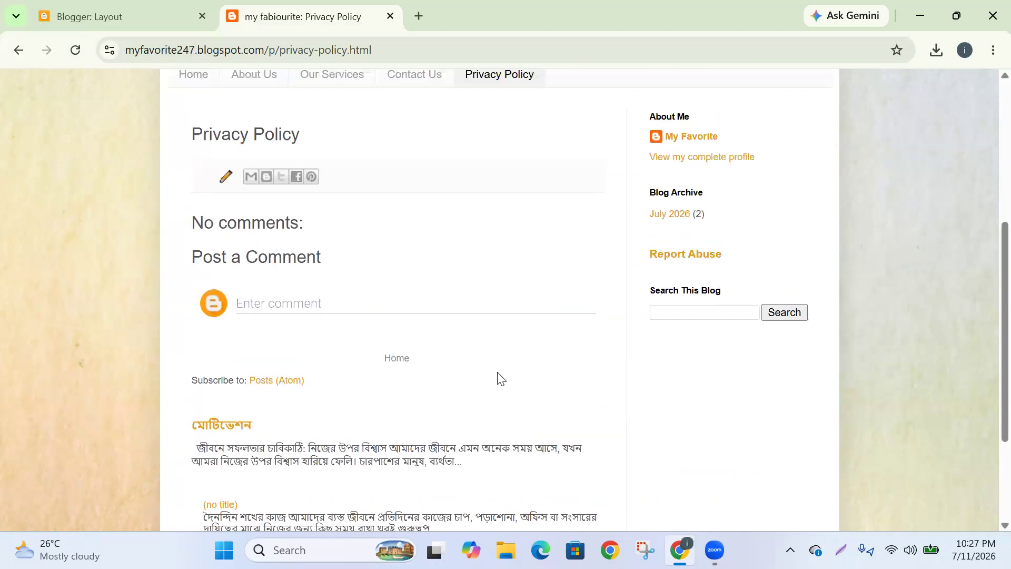
scroll(497, 377, "up", 5)
scroll(497, 377, "down", 8)
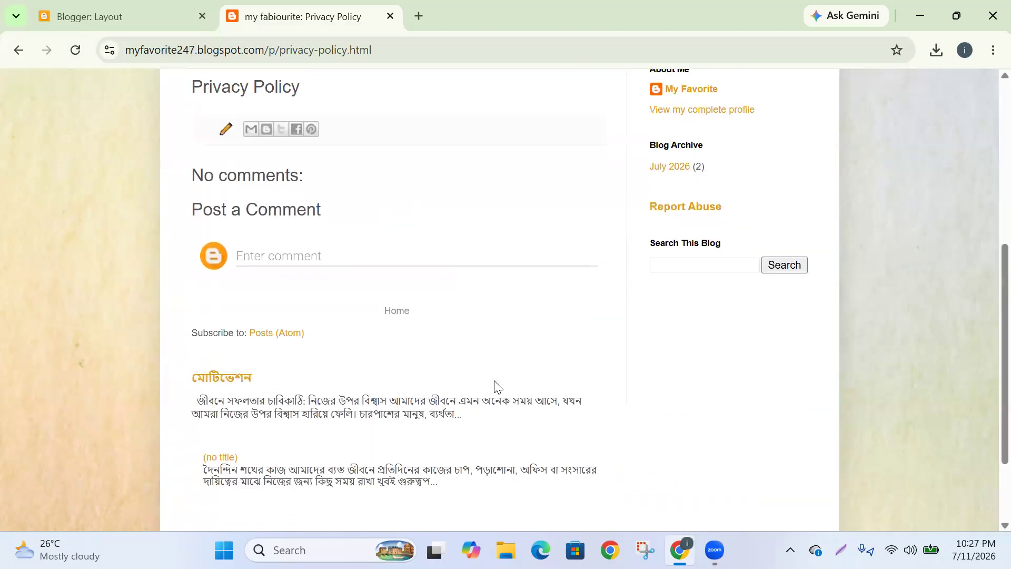